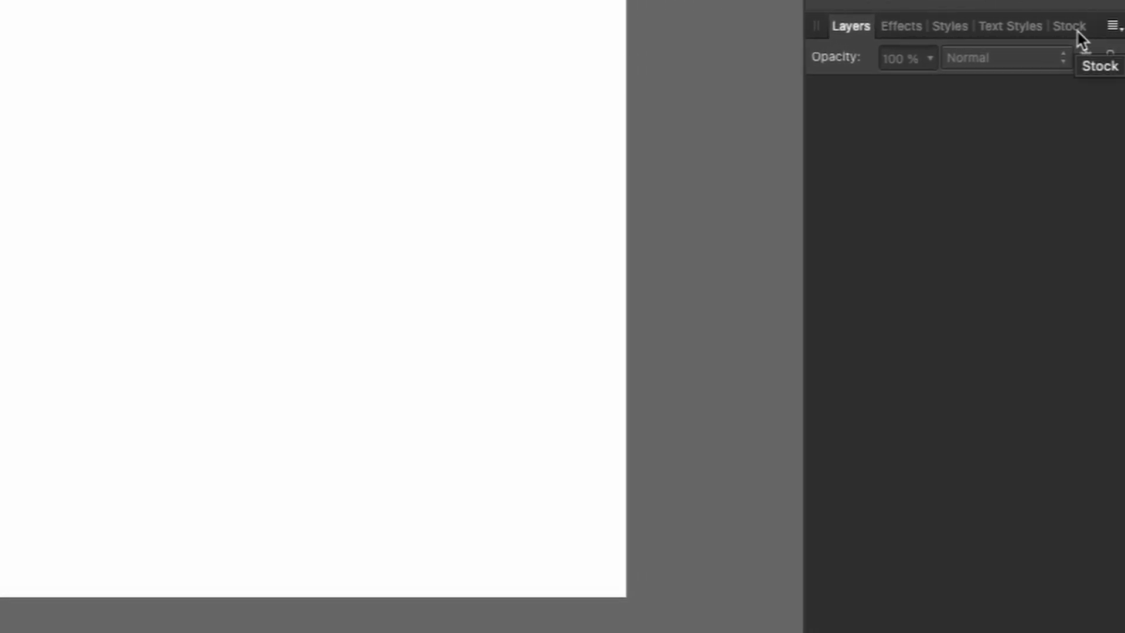
# - Search the Pixabay stock library for "anime eyes" with vector results enabled
pyautogui.click(1077, 29)
pyautogui.click(900, 53)
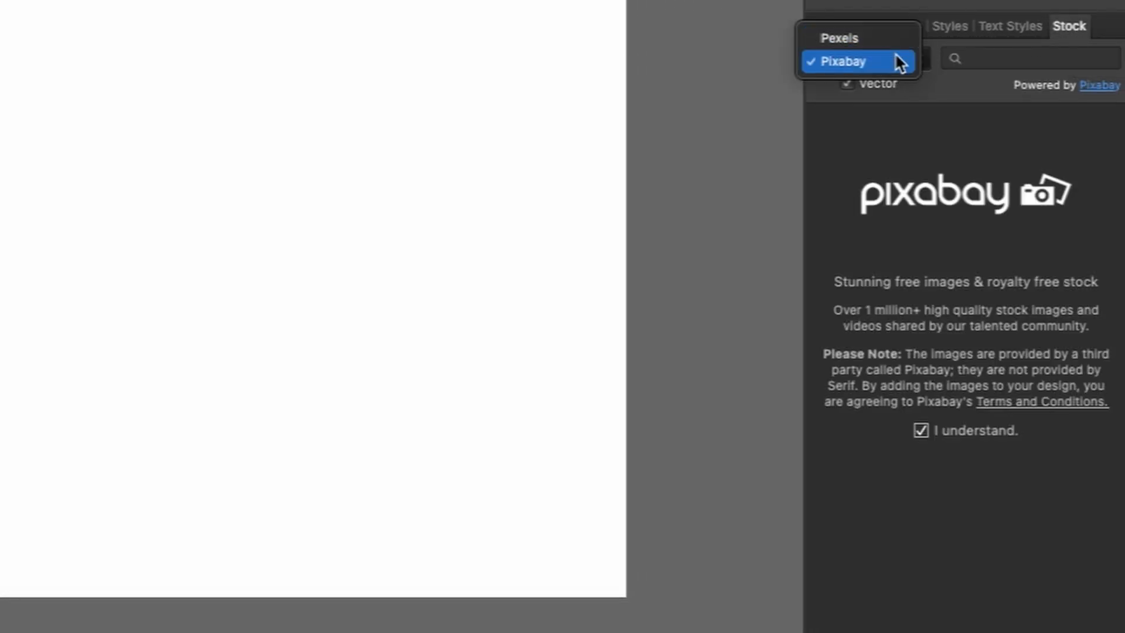
pyautogui.click(859, 63)
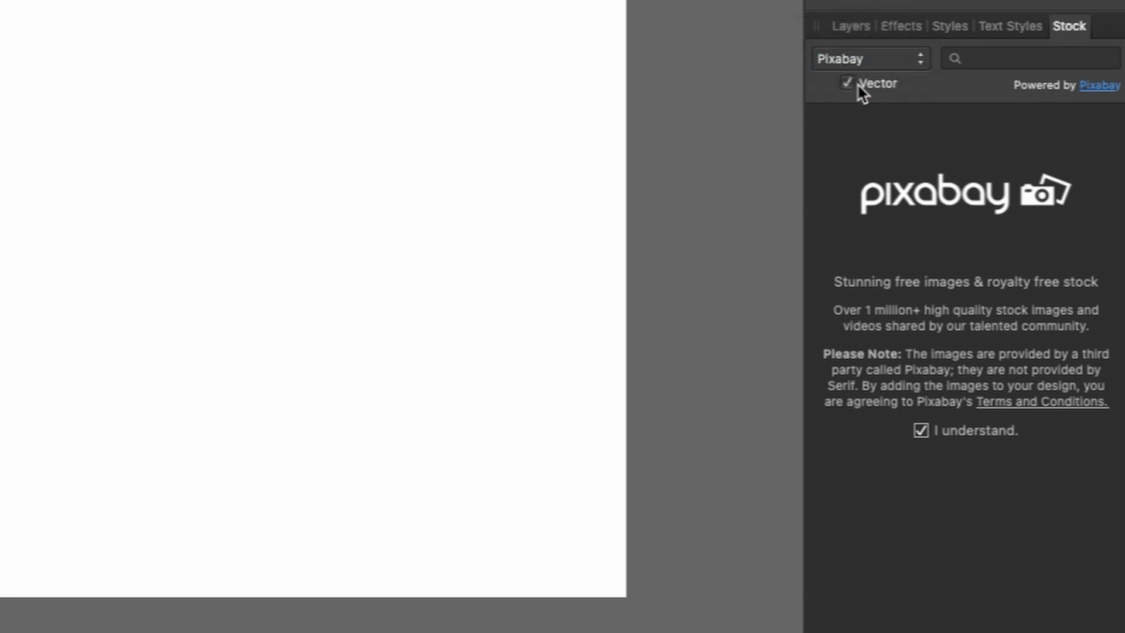
pyautogui.click(848, 88)
pyautogui.click(990, 61)
pyautogui.write('anime eyes')
pyautogui.press('Return')
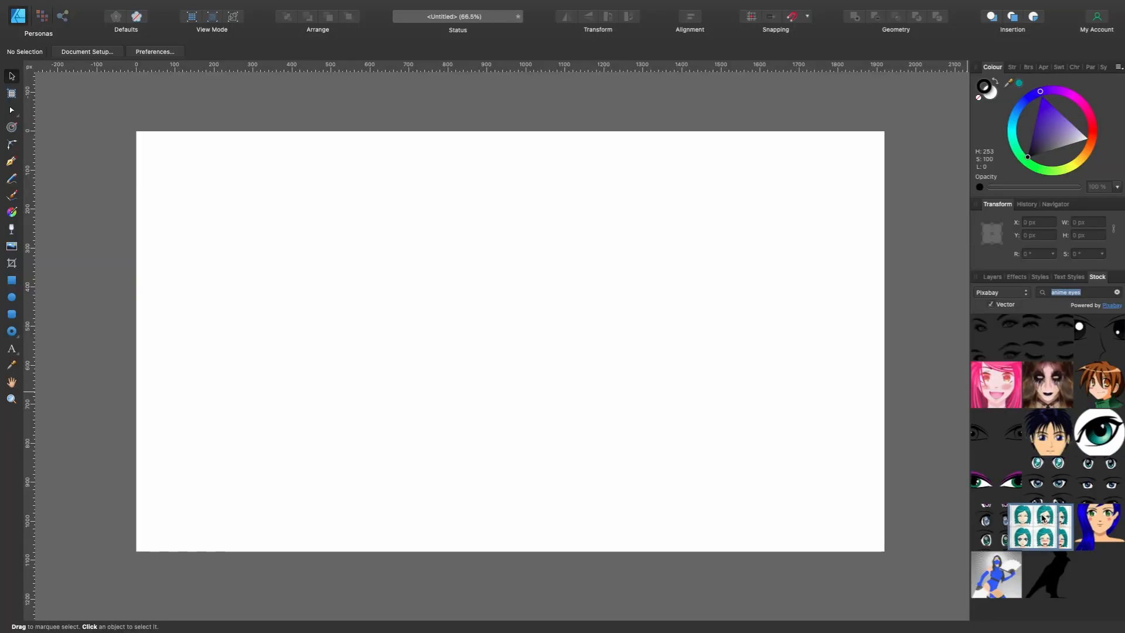
# - Place the stock sheet of teal-haired anime expressions on the page and position it at about X 6.7 px, Y 31.3 px
pyautogui.moveTo(986, 530); pyautogui.dragTo(0, 120)
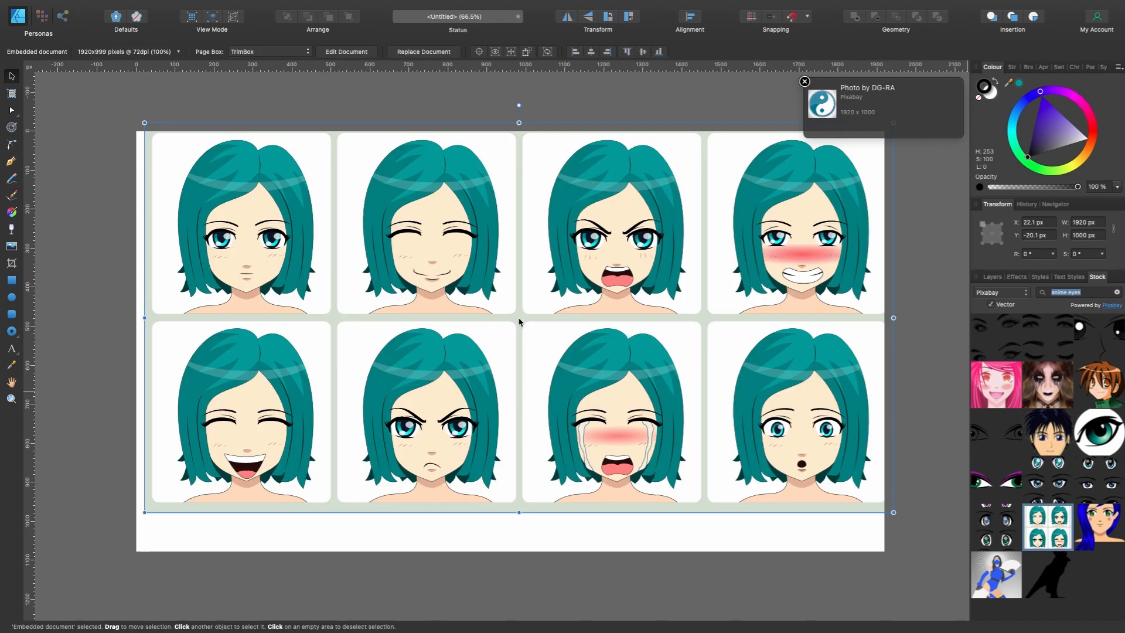
pyautogui.moveTo(519, 319); pyautogui.dragTo(513, 338)
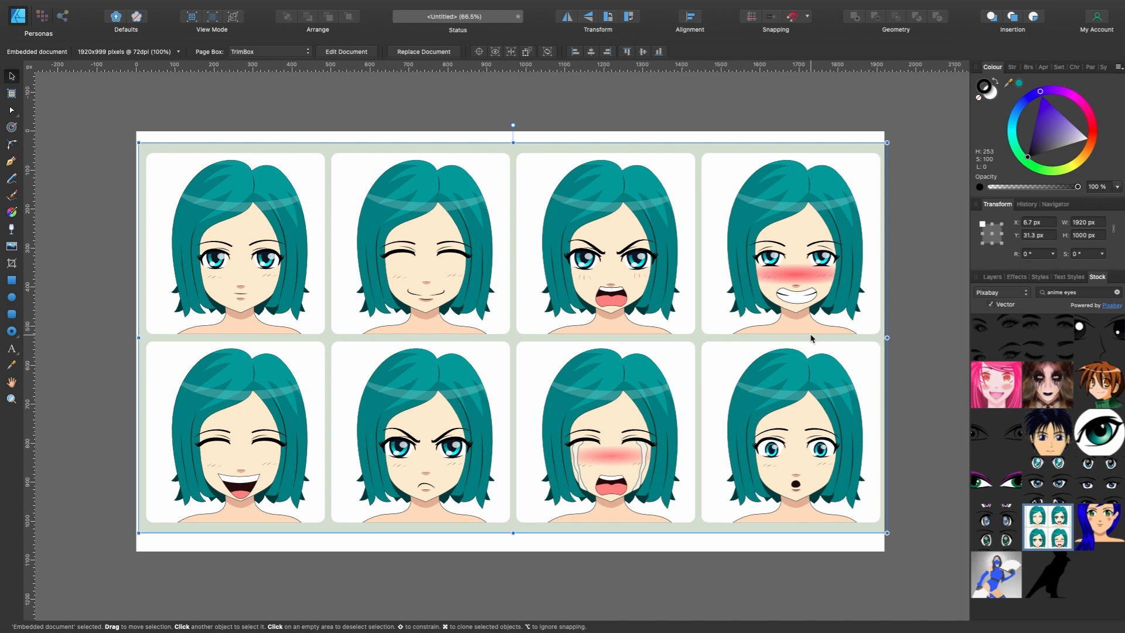
# - Examine the facial expressions on the placed sheet up close, comparing the eyes, mouths and hair of the different portraits
pyautogui.scroll(8, 812, 338)
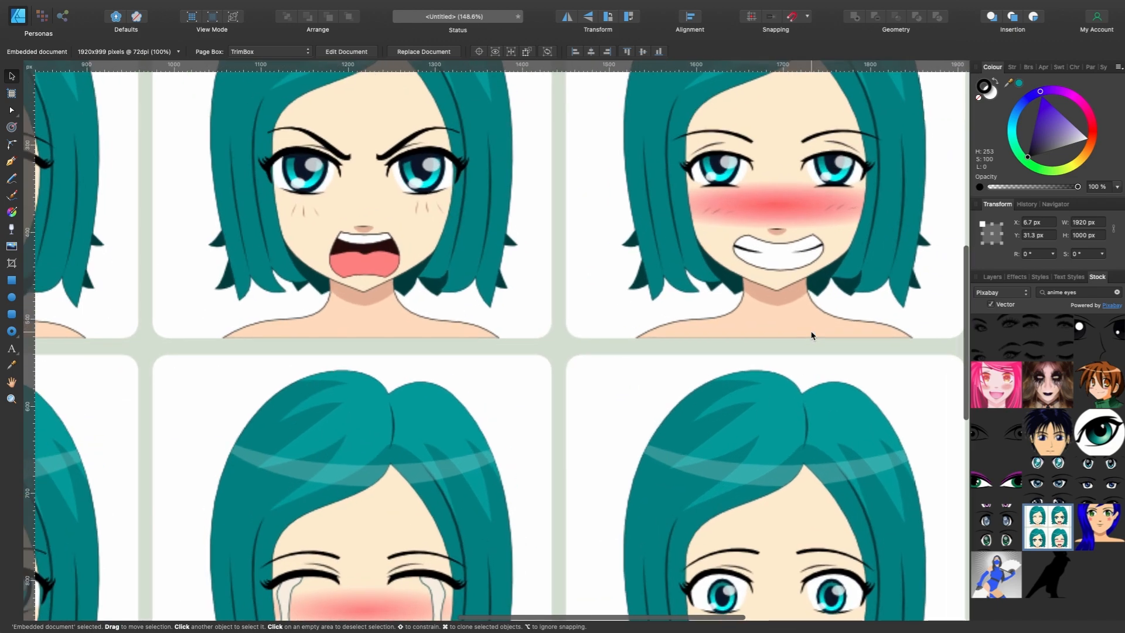
pyautogui.hscroll(-5, 811, 335)
pyautogui.hscroll(-3, 811, 331)
pyautogui.scroll(-1, 812, 332)
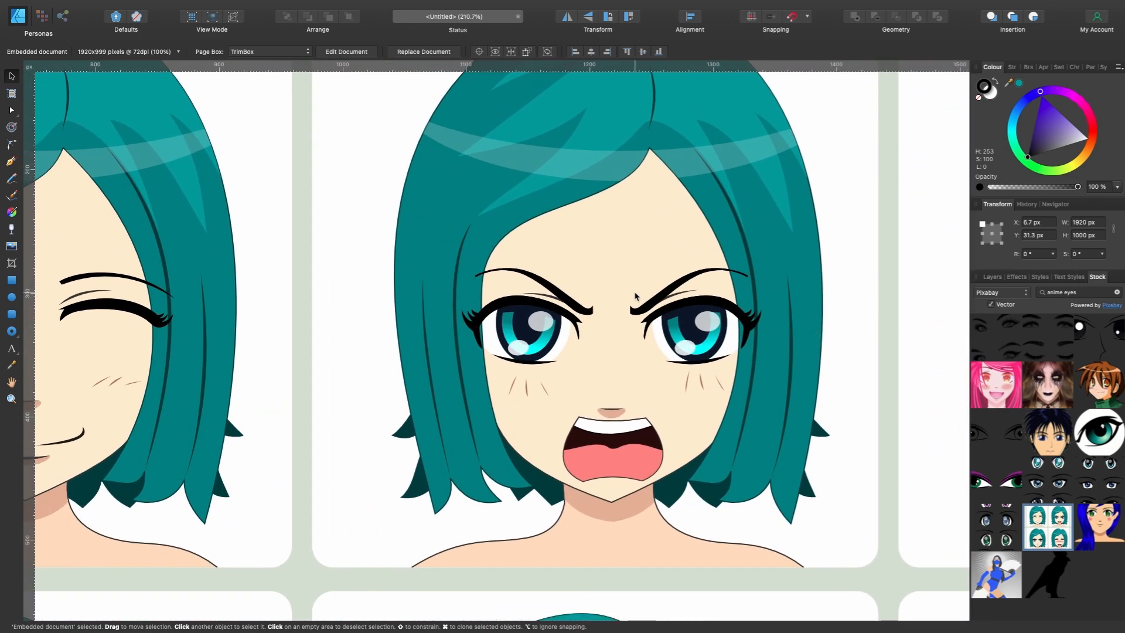
pyautogui.hscroll(-10, 635, 296)
pyautogui.scroll(-1, 636, 296)
pyautogui.hscroll(-1, 635, 296)
pyautogui.scroll(-5, 636, 296)
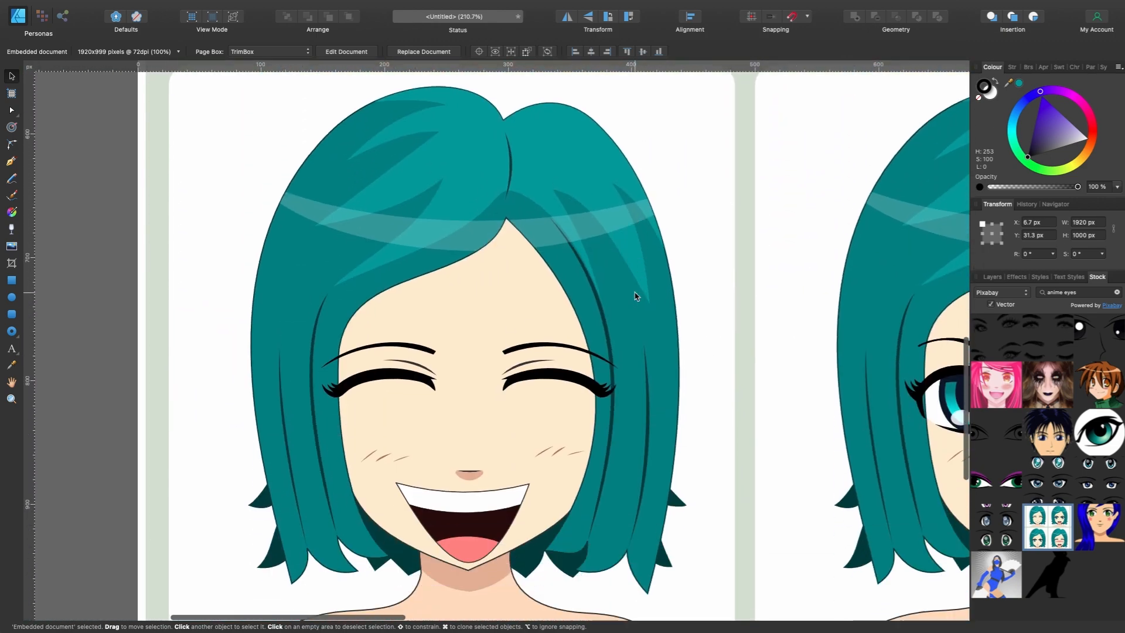
pyautogui.hscroll(7, 635, 296)
pyautogui.scroll(6, 635, 295)
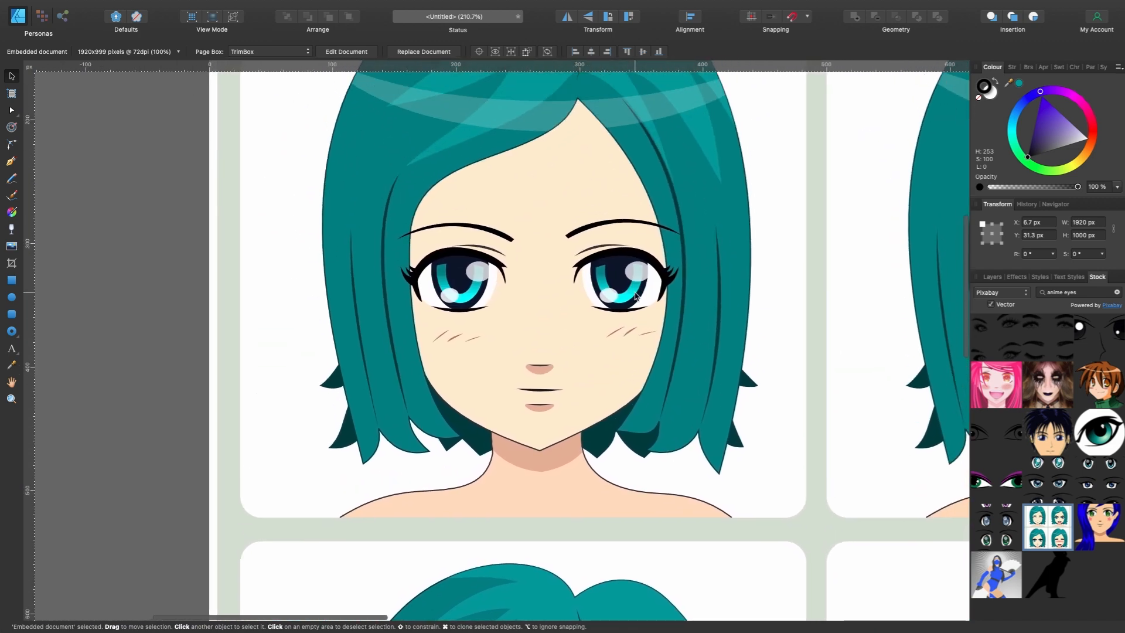
pyautogui.scroll(-5, 637, 296)
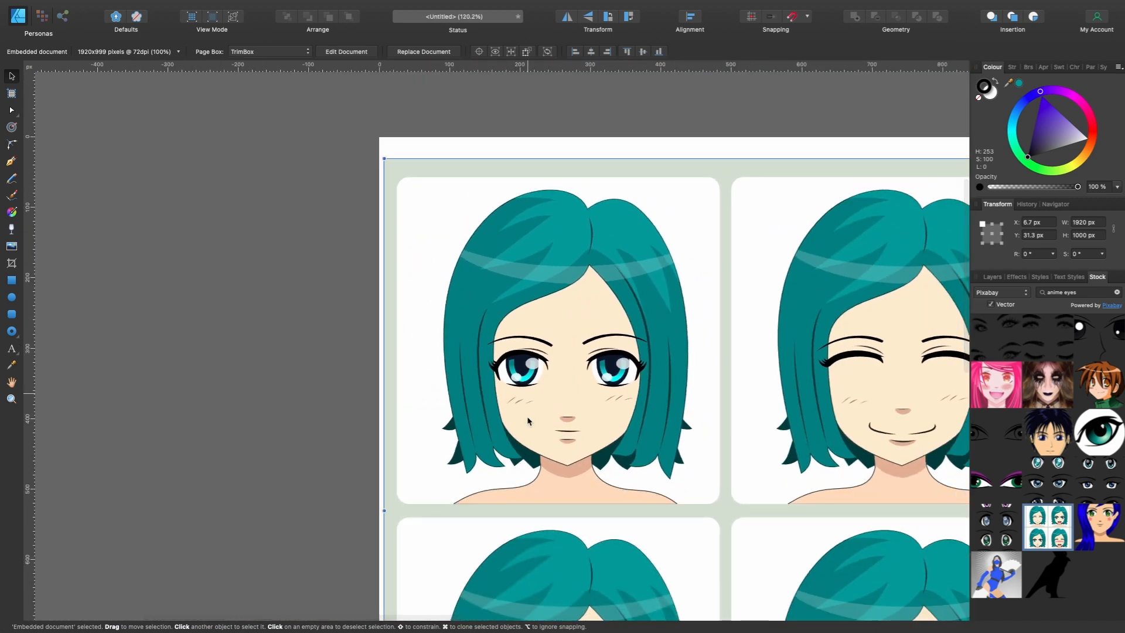
pyautogui.scroll(-4, 641, 459)
pyautogui.hscroll(4, 632, 450)
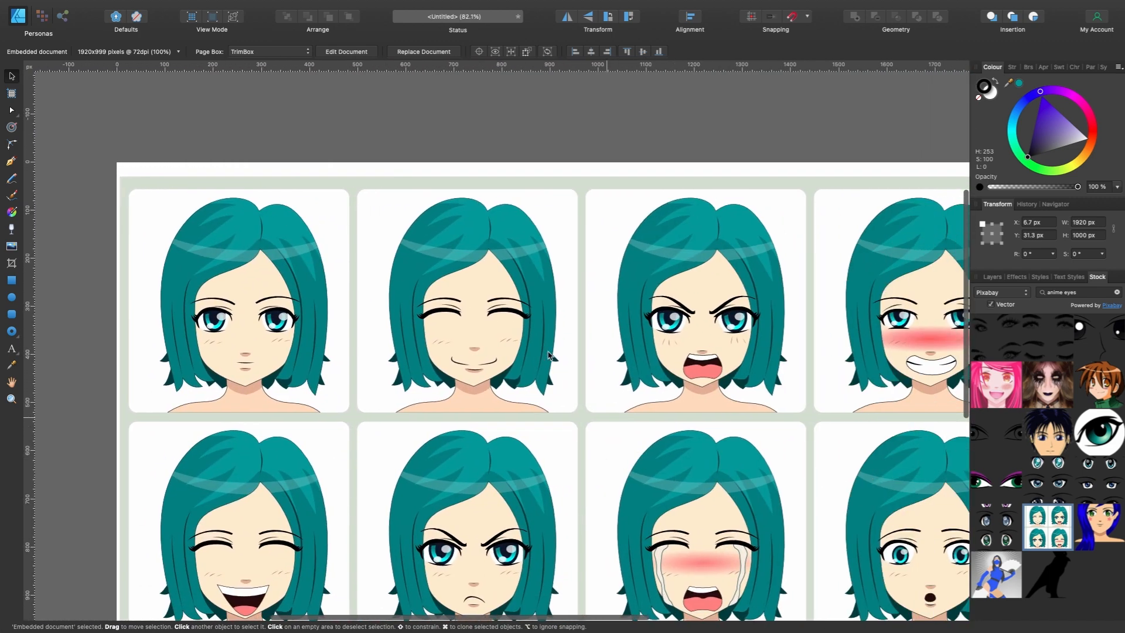
pyautogui.scroll(-2, 632, 450)
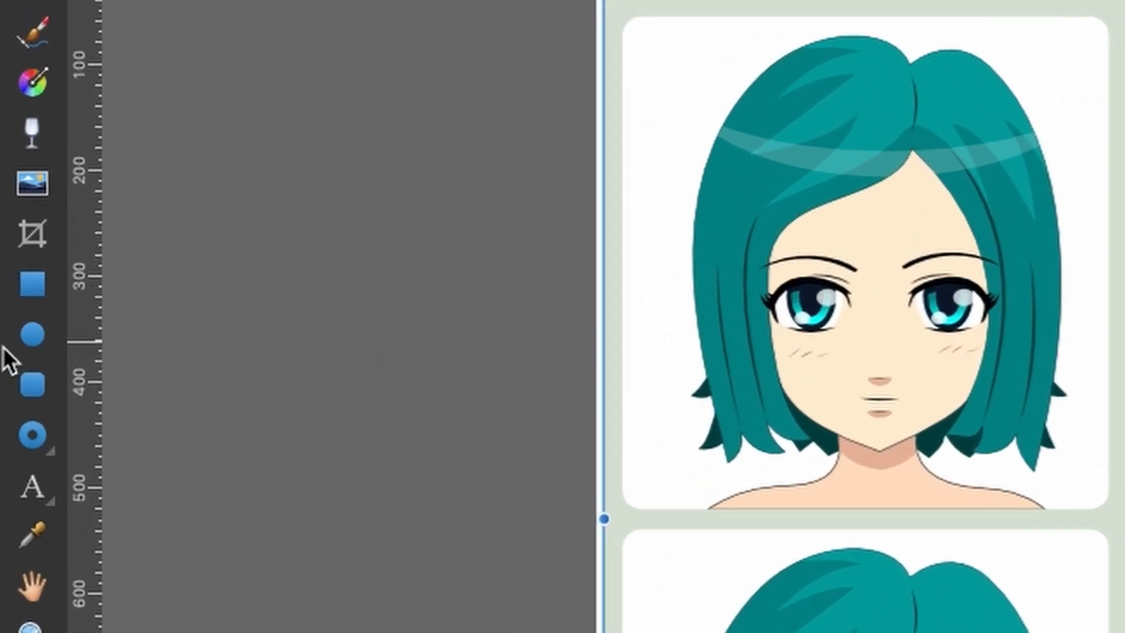
# - Crop the expression sheet with the Vector Crop Tool so only the neutral portrait in its upper-left cell remains
pyautogui.click(32, 246)
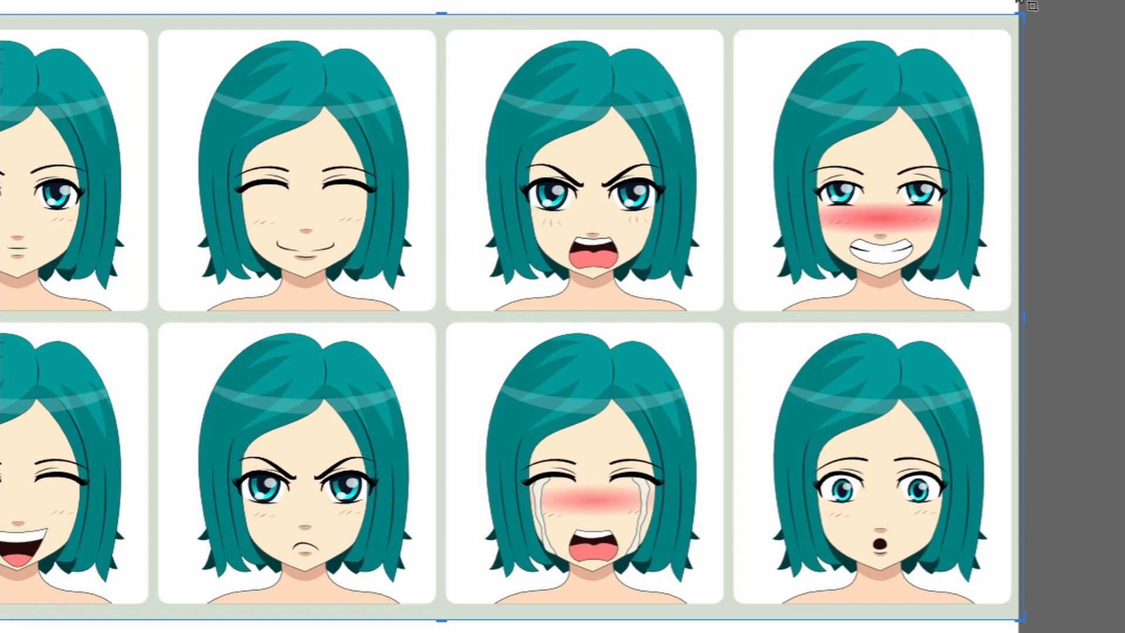
pyautogui.moveTo(1024, 320); pyautogui.dragTo(155, 228)
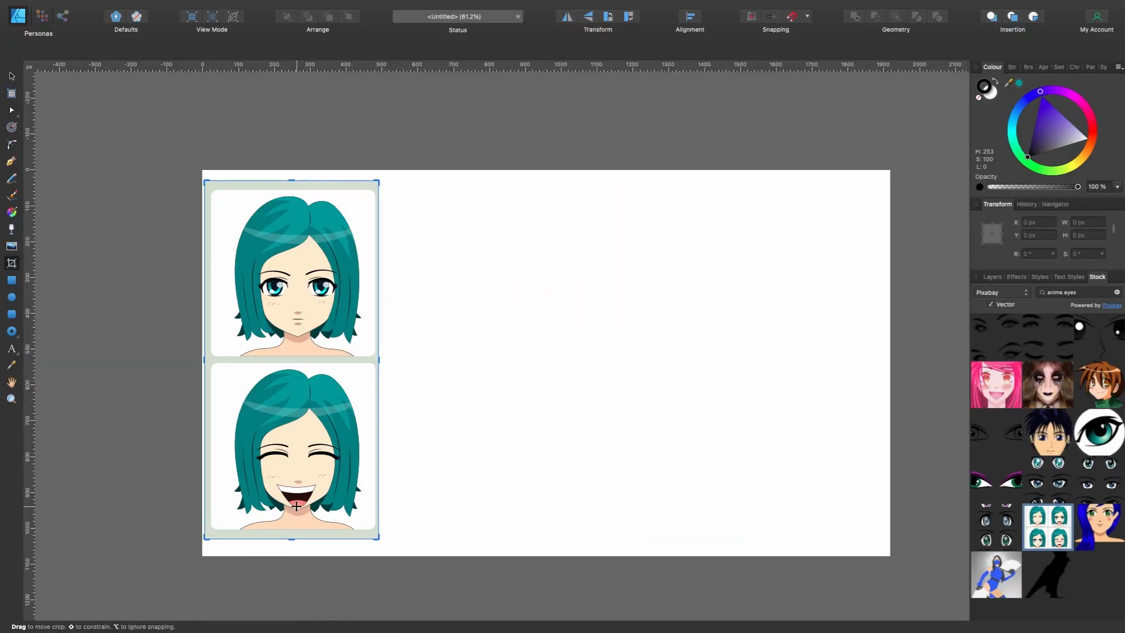
pyautogui.moveTo(286, 537); pyautogui.dragTo(286, 362)
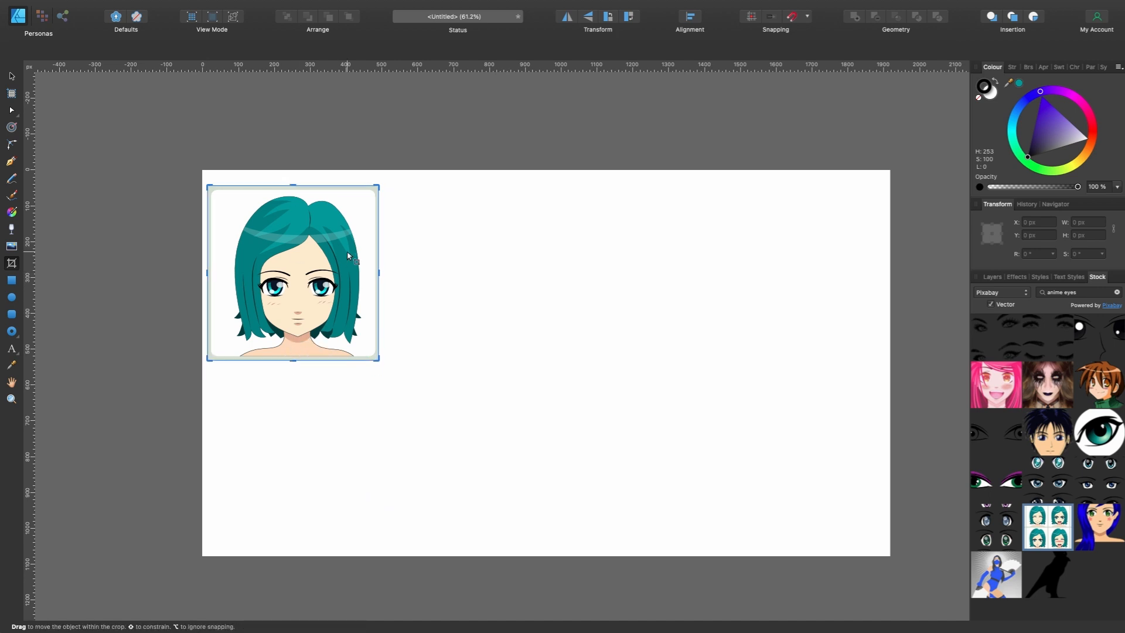
# - Move the cropped portrait down the page to about X 31.8 px, Y 251 px
pyautogui.scroll(3, 347, 256)
pyautogui.hscroll(-2, 347, 256)
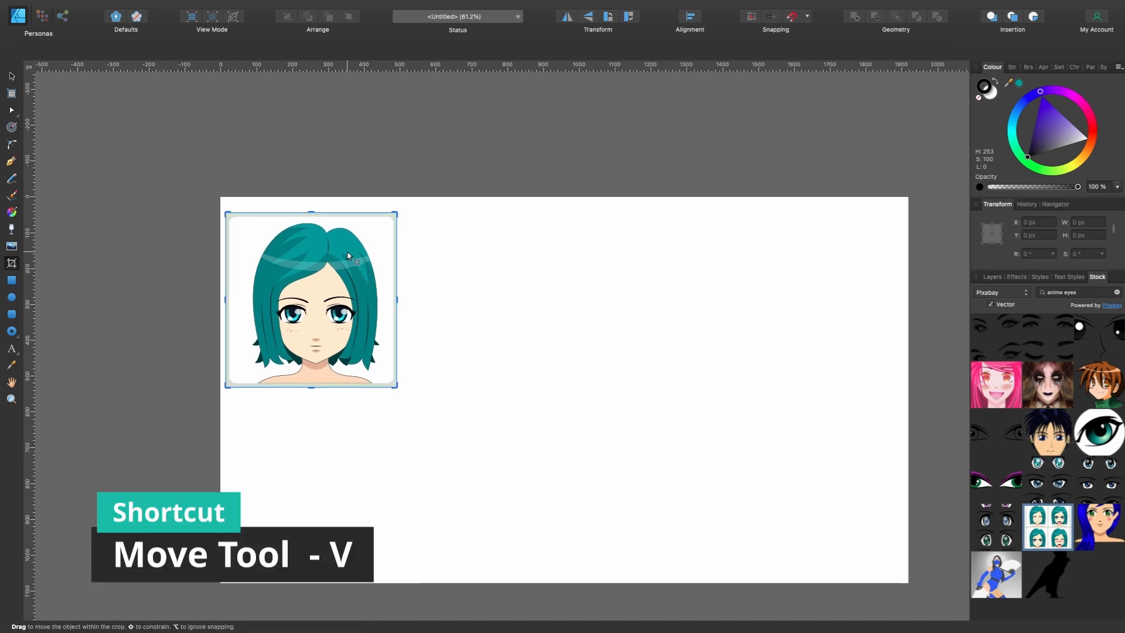
pyautogui.press('v')
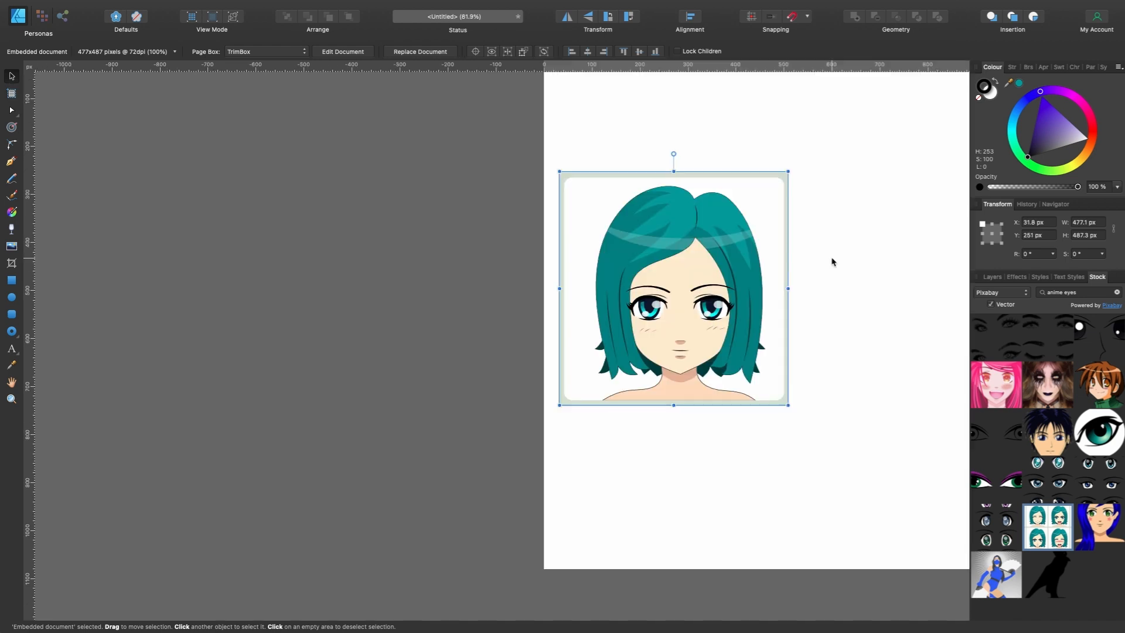
pyautogui.scroll(5, 832, 262)
pyautogui.hscroll(-1, 832, 262)
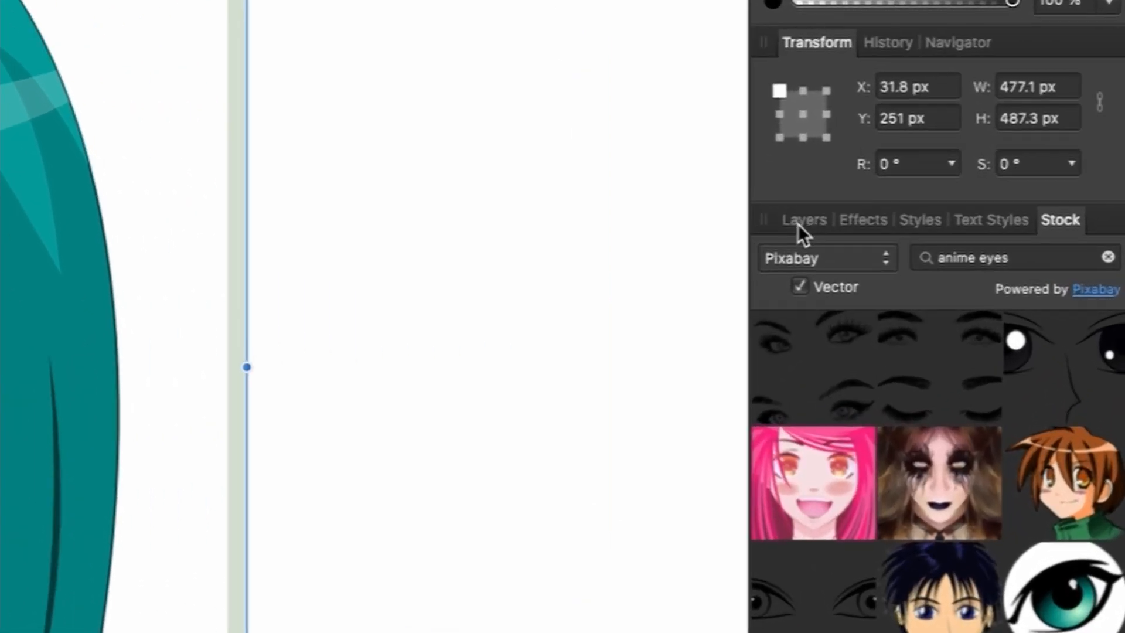
# - Display the document's layer list in place of the stock library
pyautogui.click(992, 277)
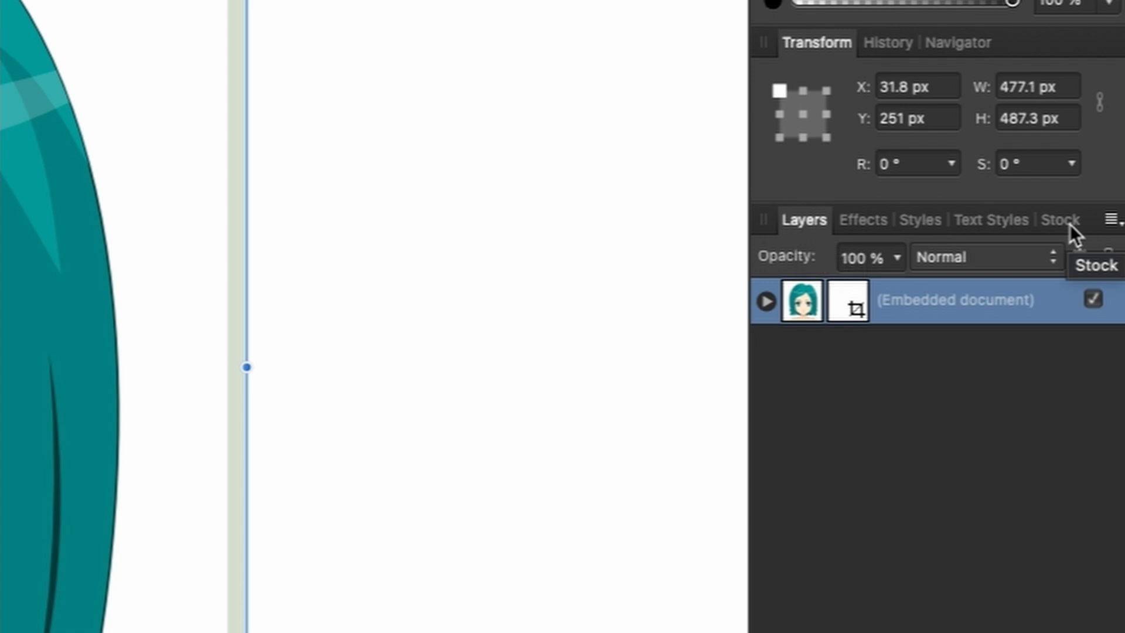
pyautogui.click(1070, 224)
pyautogui.click(803, 223)
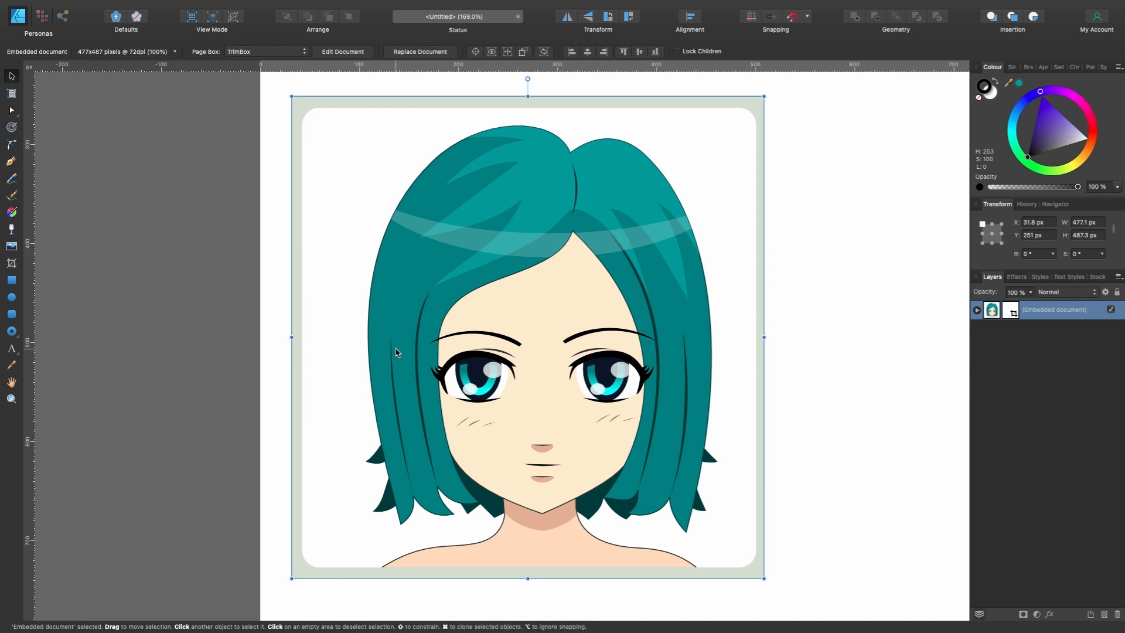
# - Draw a trial circle about 139 px in diameter beside the portrait and delete it
pyautogui.click(12, 297)
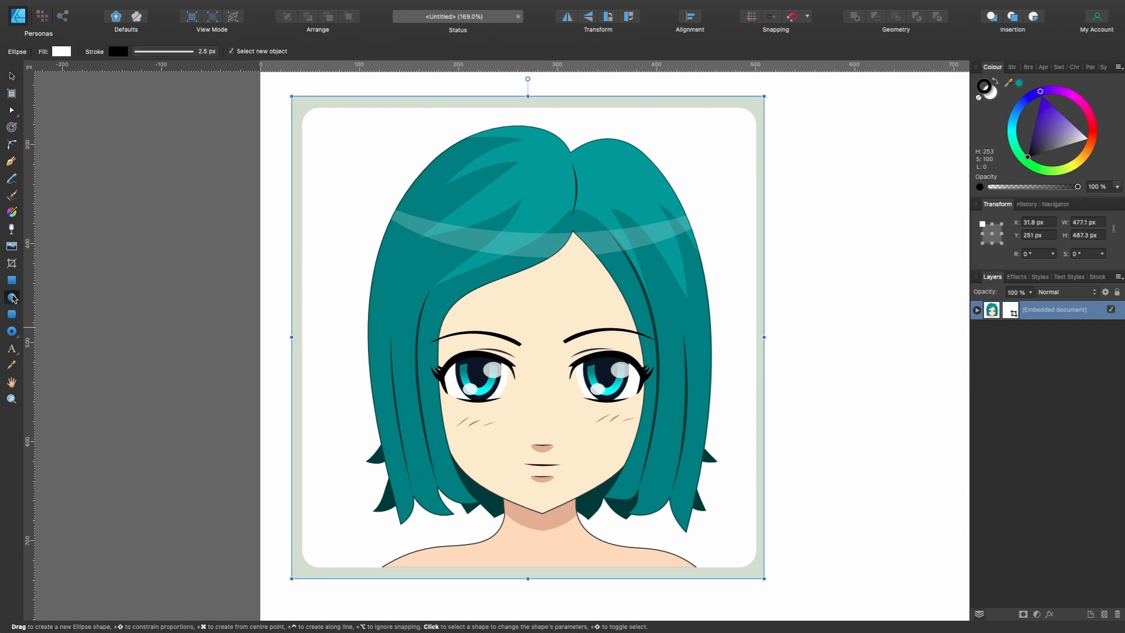
pyautogui.moveTo(835, 319); pyautogui.dragTo(903, 249)
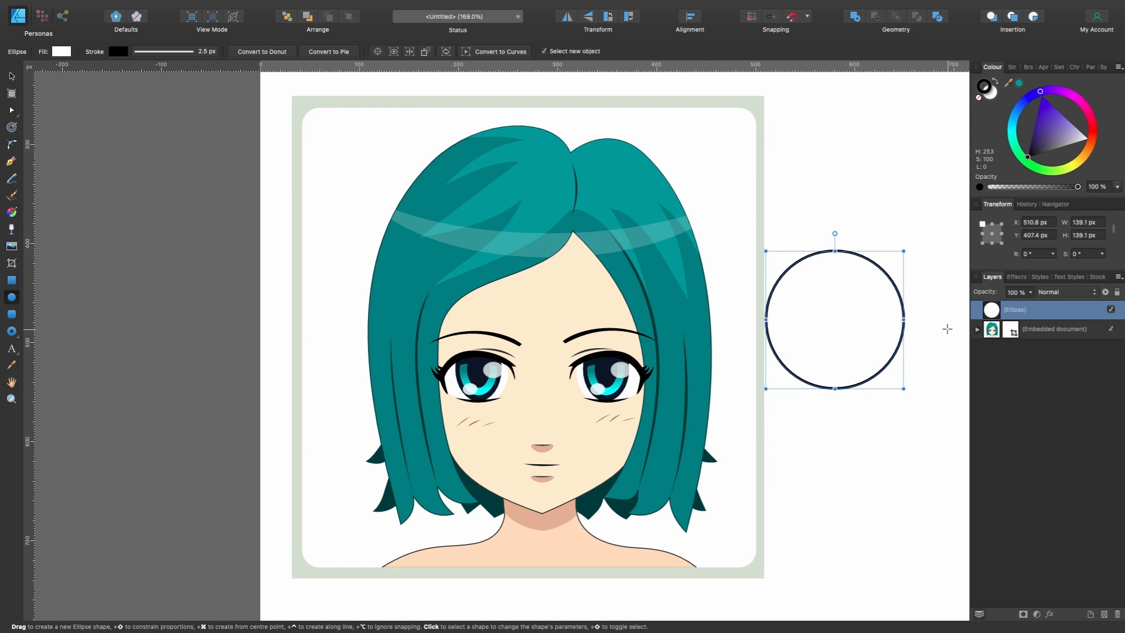
pyautogui.press('Delete')
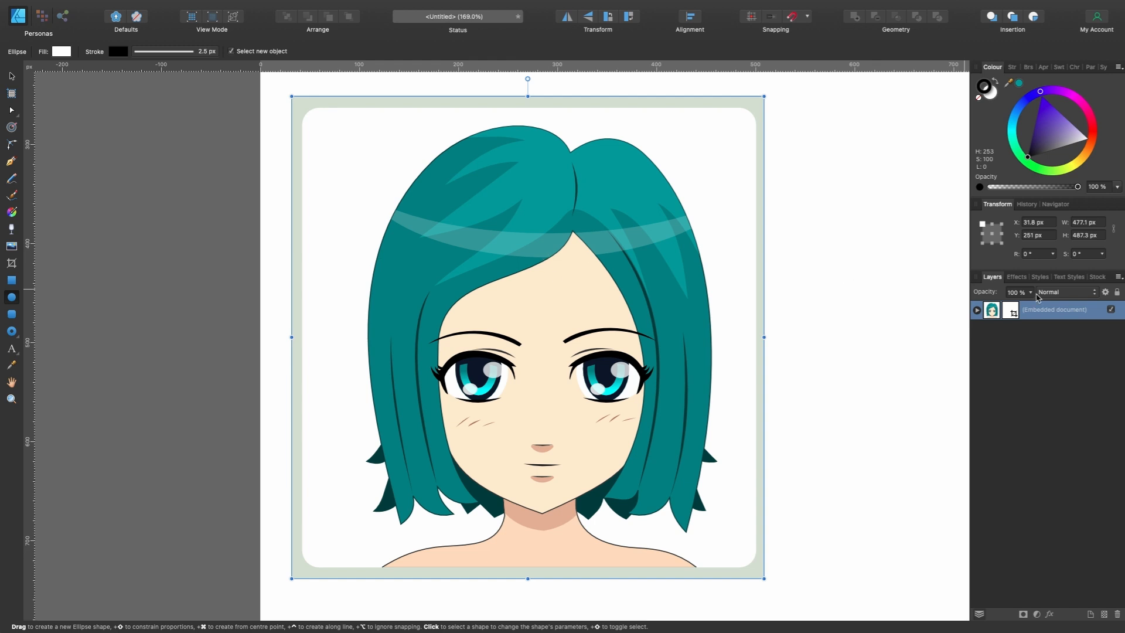
# - Inspect the portrait's eyes, nose, mouth, hair and neck shapes up close
pyautogui.scroll(3, 765, 369)
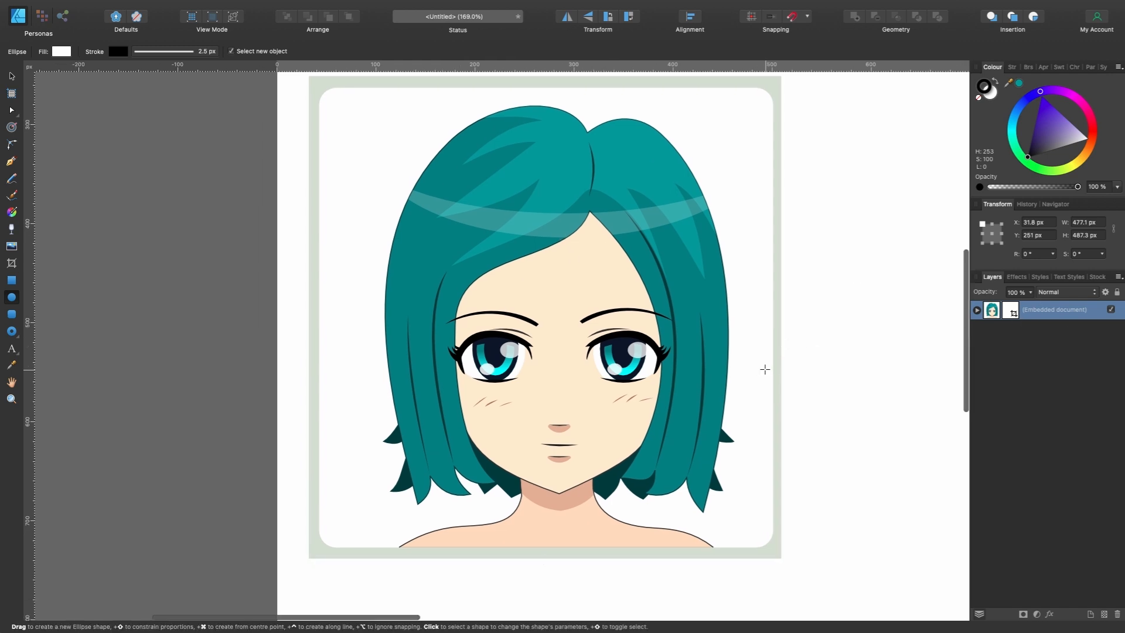
pyautogui.scroll(-2, 764, 368)
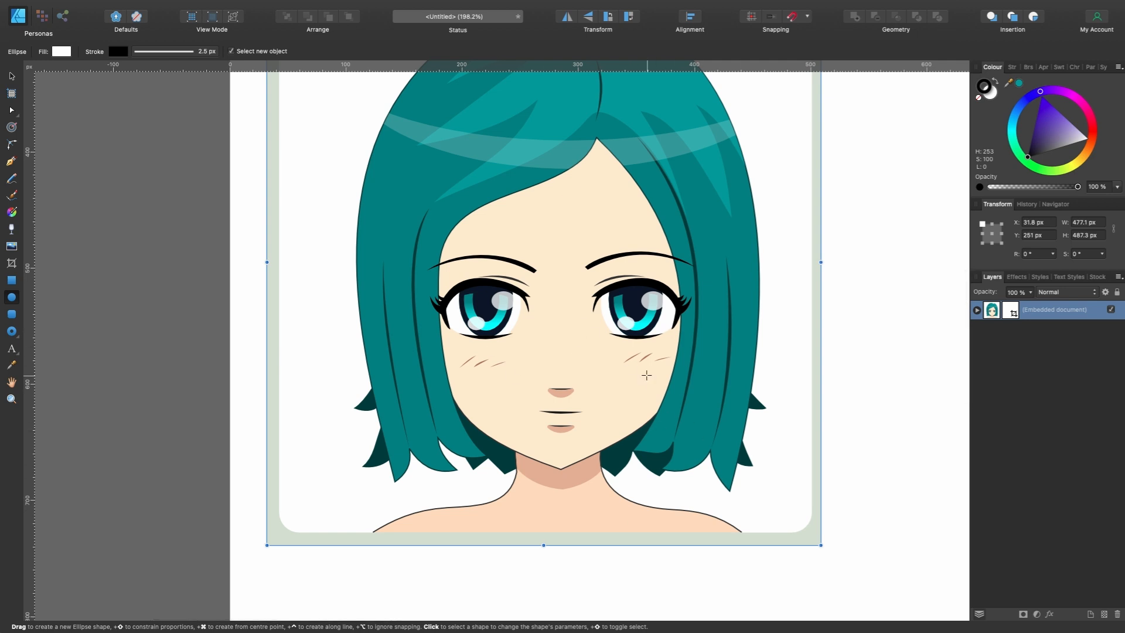
pyautogui.scroll(2, 619, 461)
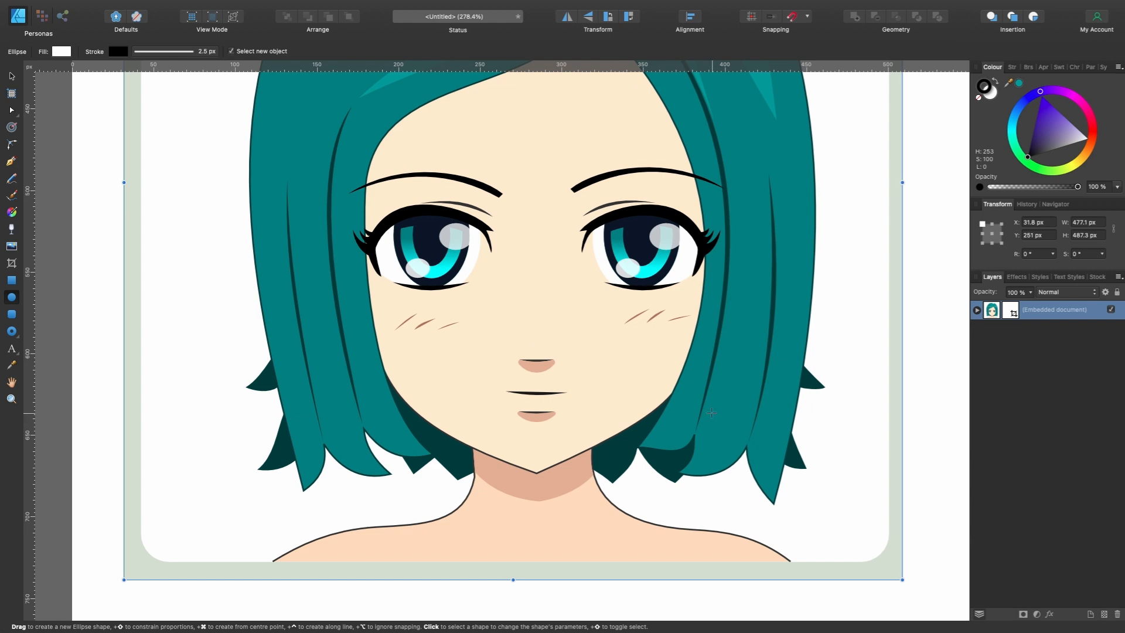
pyautogui.scroll(-2, 711, 412)
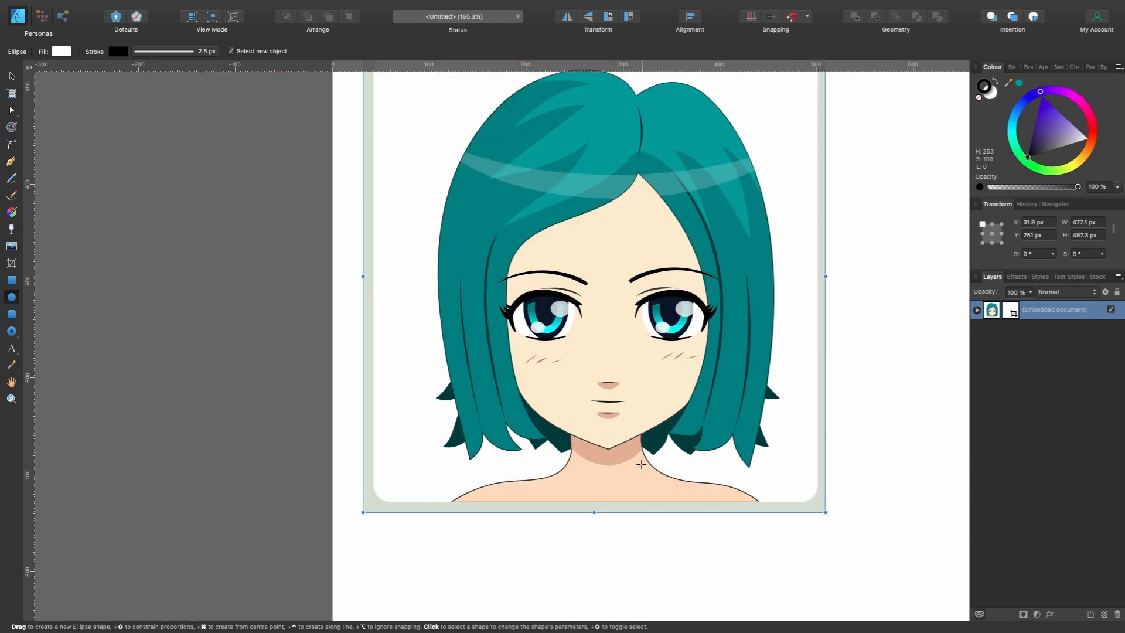
pyautogui.scroll(2, 641, 464)
pyautogui.scroll(1, 780, 426)
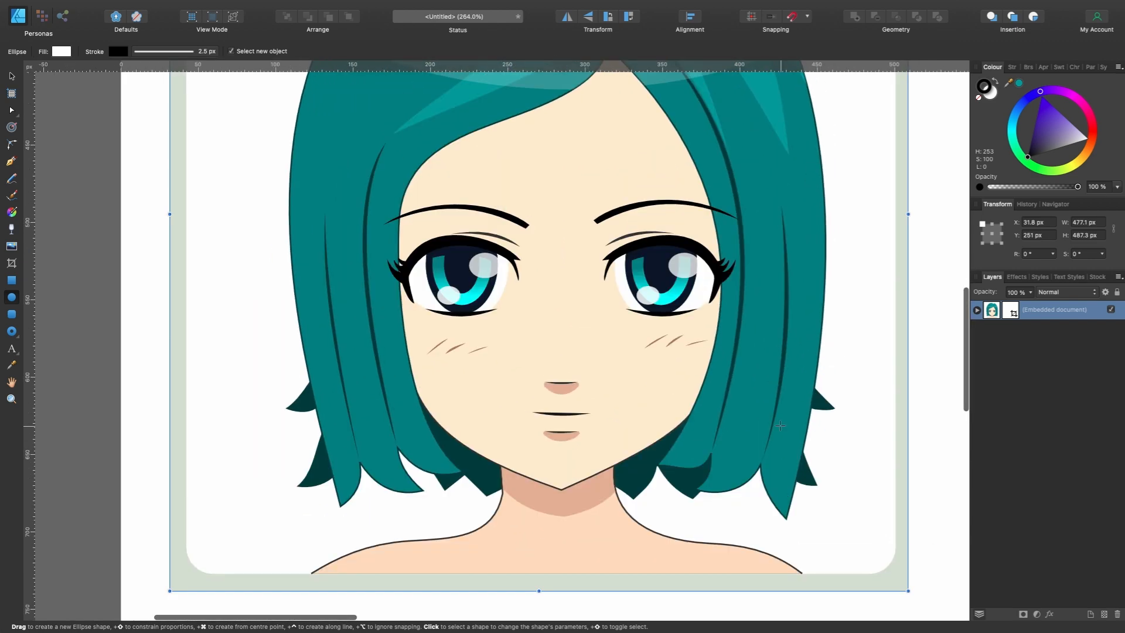
pyautogui.scroll(-2, 736, 402)
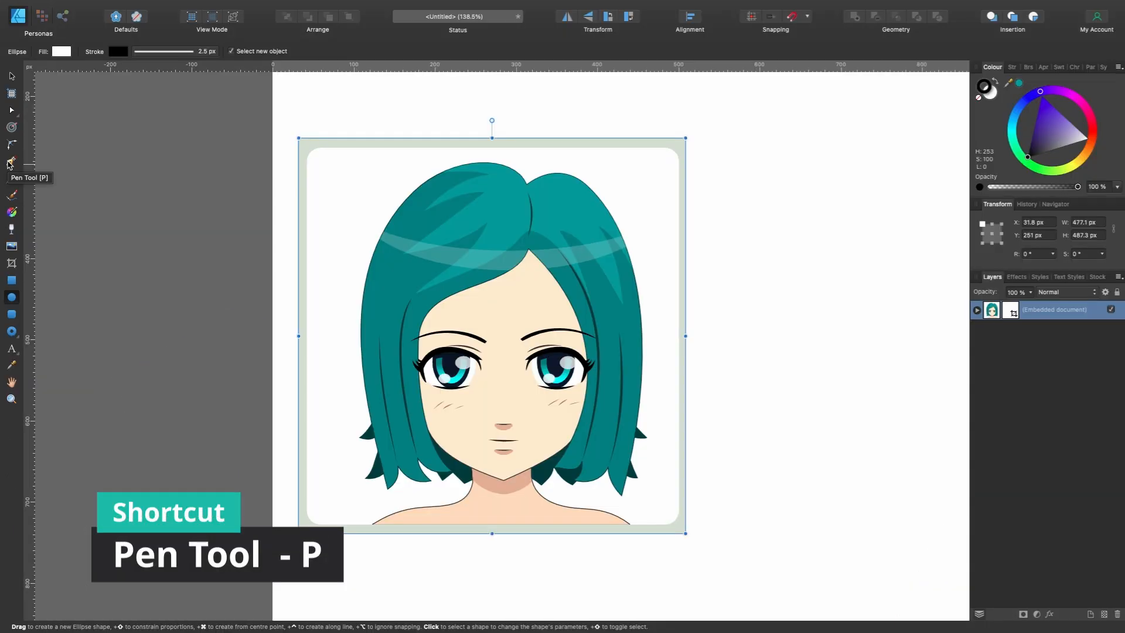
# - Draw a closed, straight-sided five-point shape with the Pen tool on the blank area to the right of the portrait
pyautogui.click(11, 162)
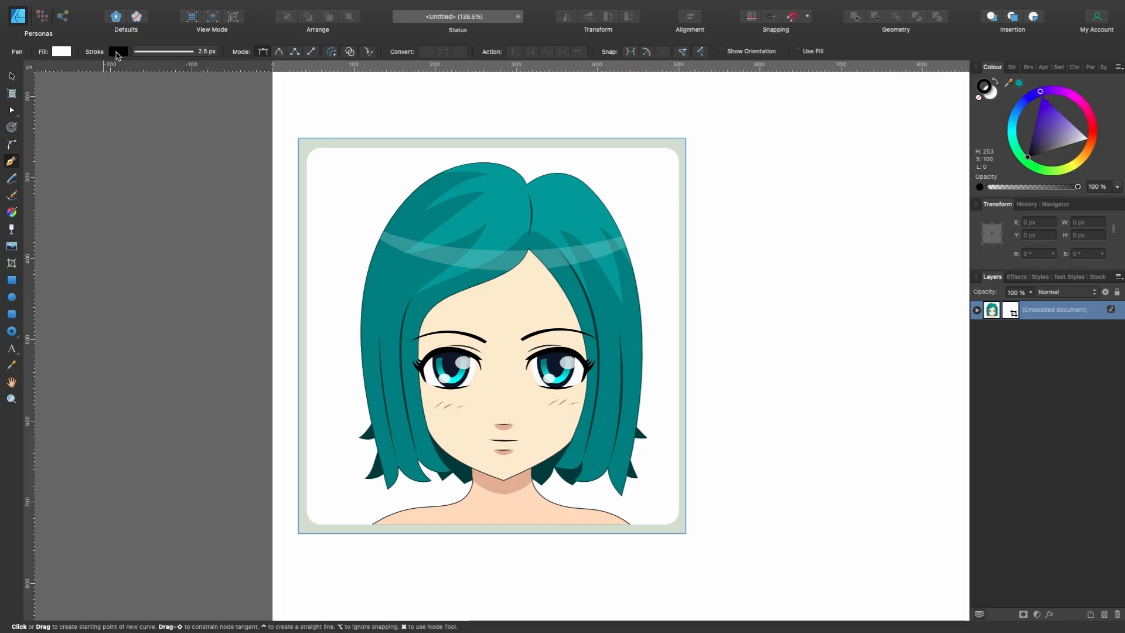
pyautogui.click(761, 224)
pyautogui.click(769, 368)
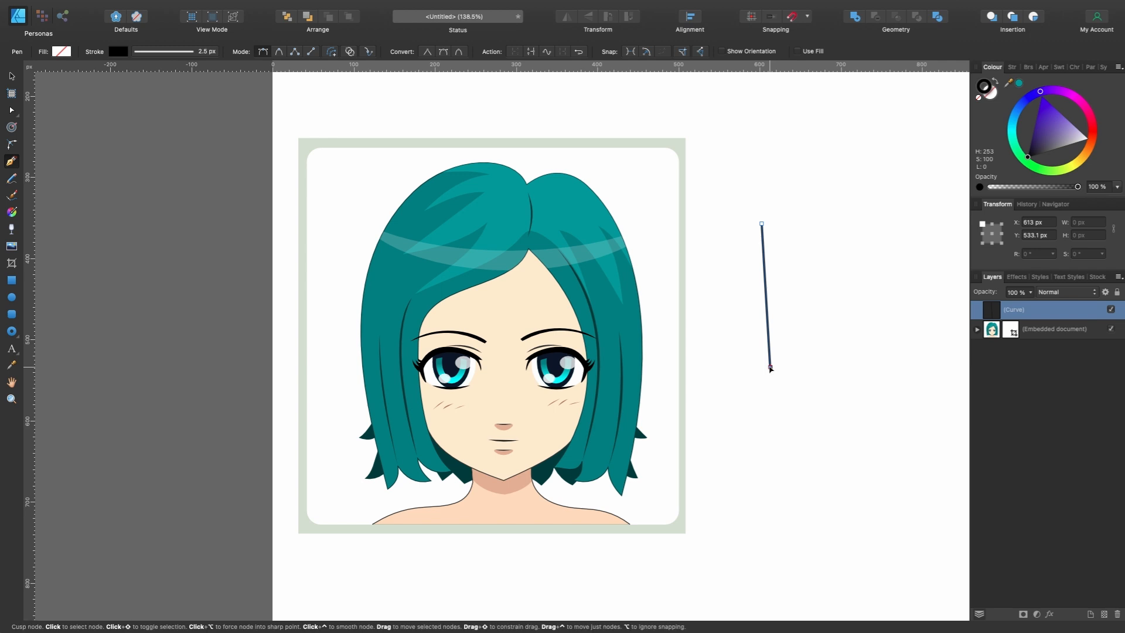
pyautogui.click(851, 373)
pyautogui.click(883, 277)
pyautogui.click(800, 224)
pyautogui.click(761, 224)
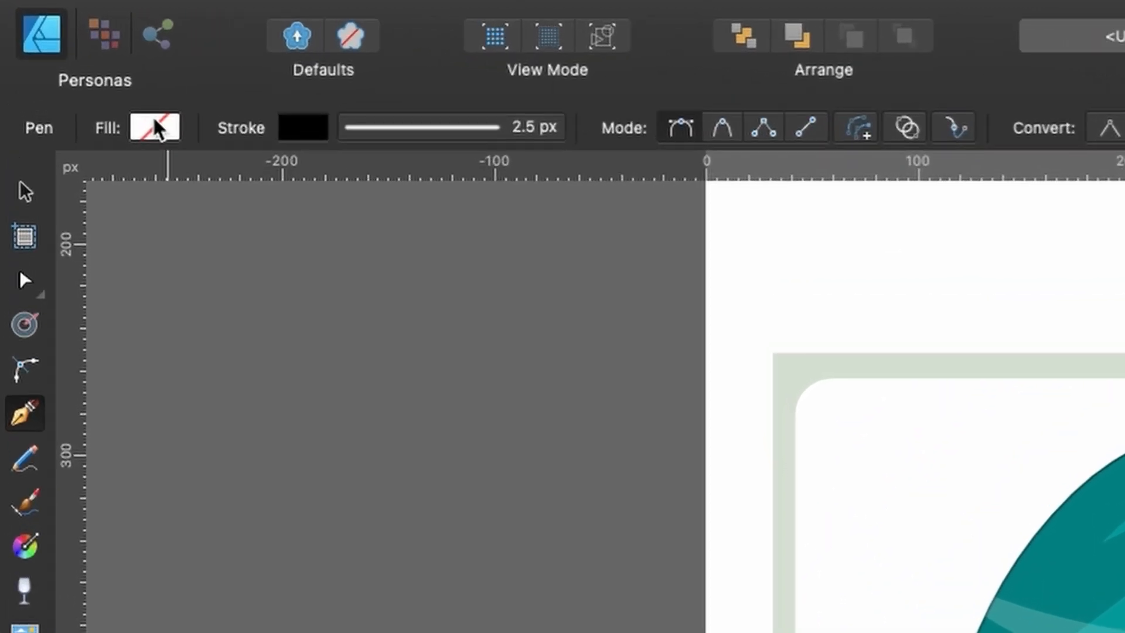
# - Fill the five-sided shape with magenta (H 294, S 100, L 50) and make its fill the active colour for editing
pyautogui.click(60, 51)
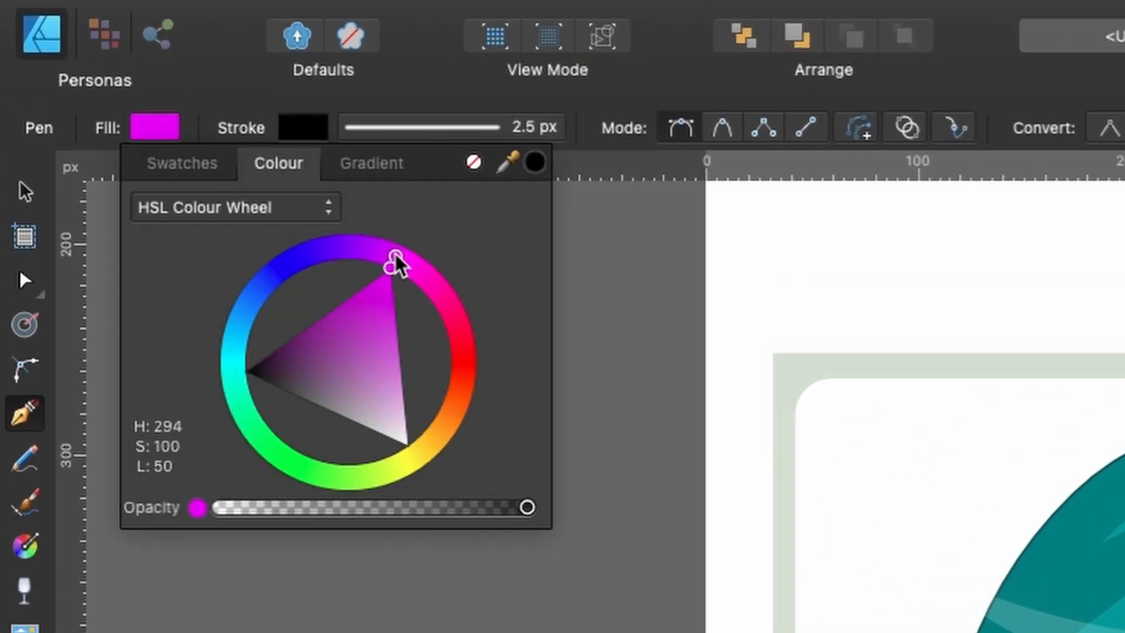
pyautogui.click(394, 261)
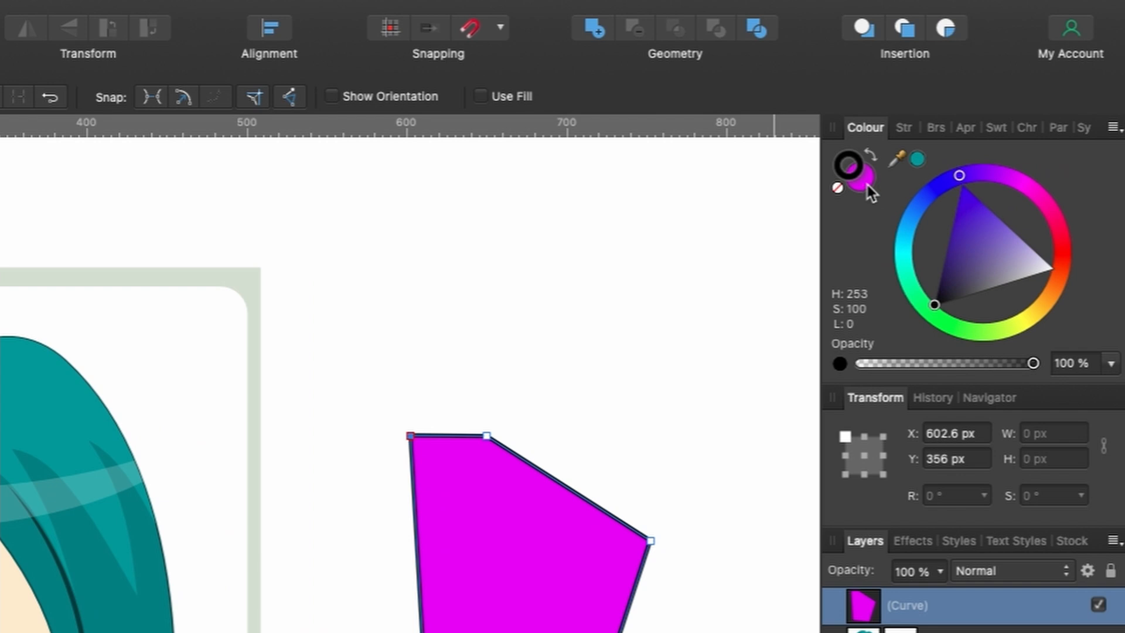
pyautogui.click(867, 184)
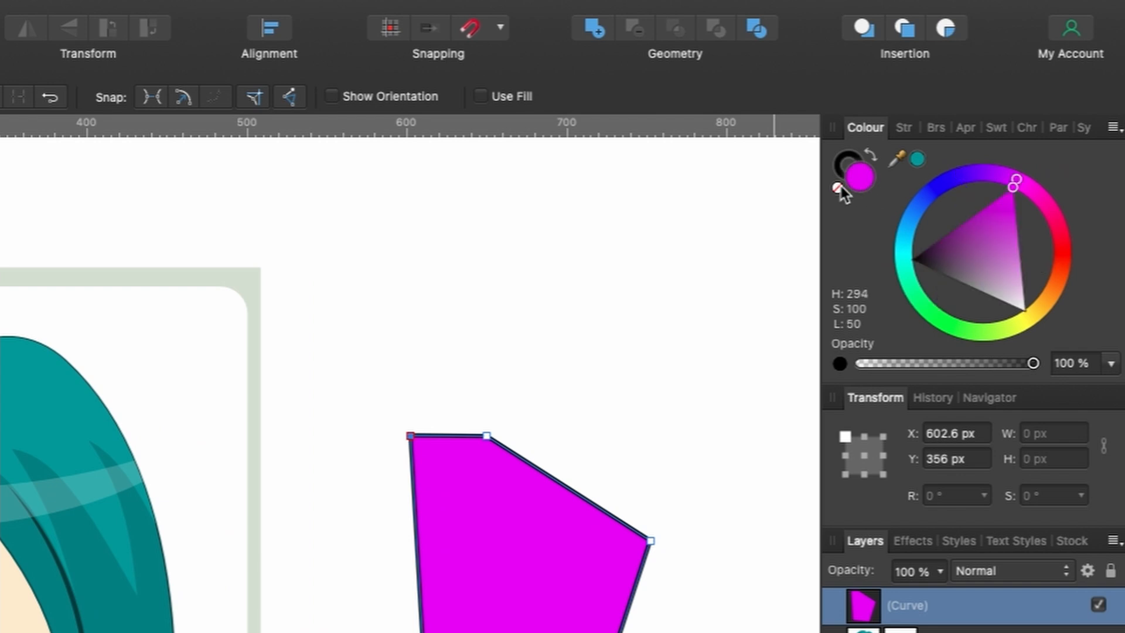
# - Remove the fill and stroke colours from the five-sided practice shape and delete it from the canvas
pyautogui.click(858, 161)
pyautogui.click(865, 186)
pyautogui.click(838, 188)
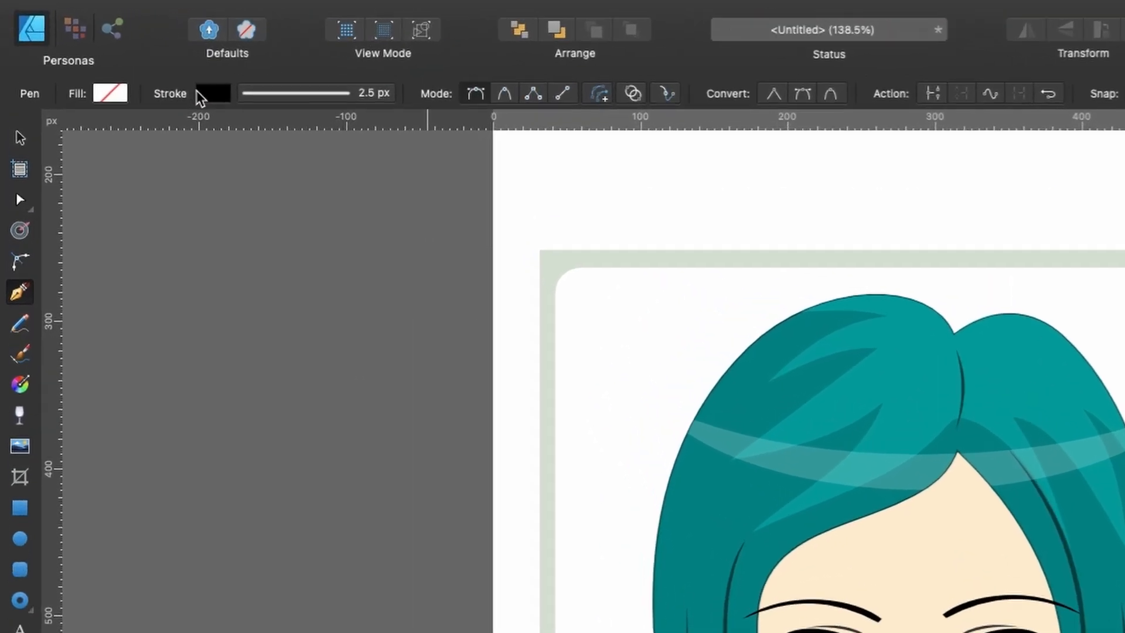
pyautogui.click(118, 51)
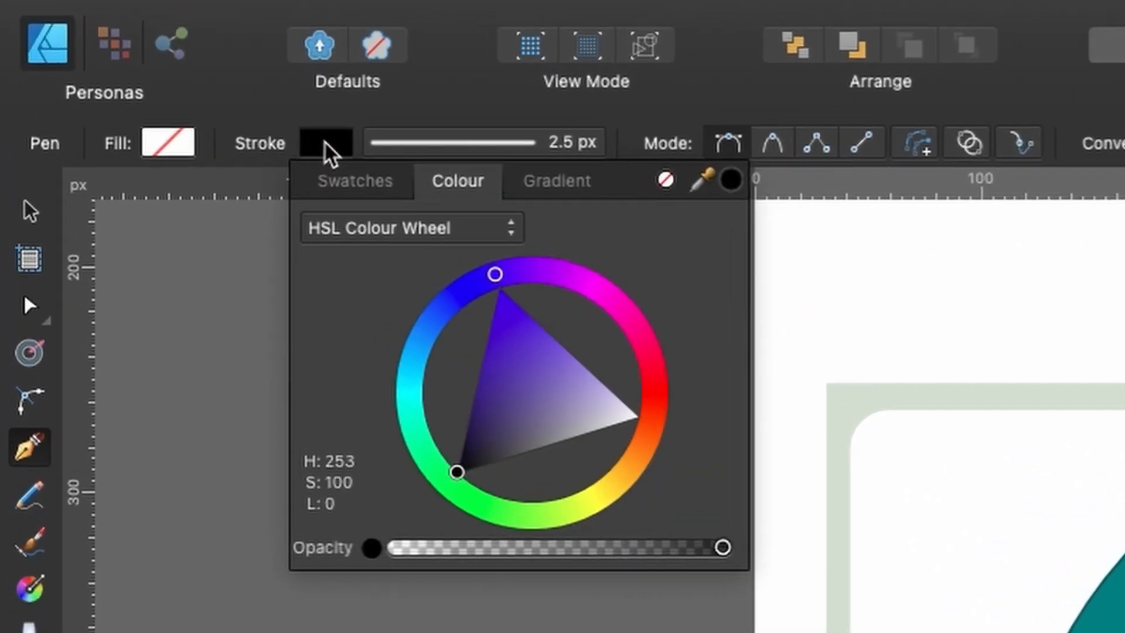
pyautogui.click(666, 182)
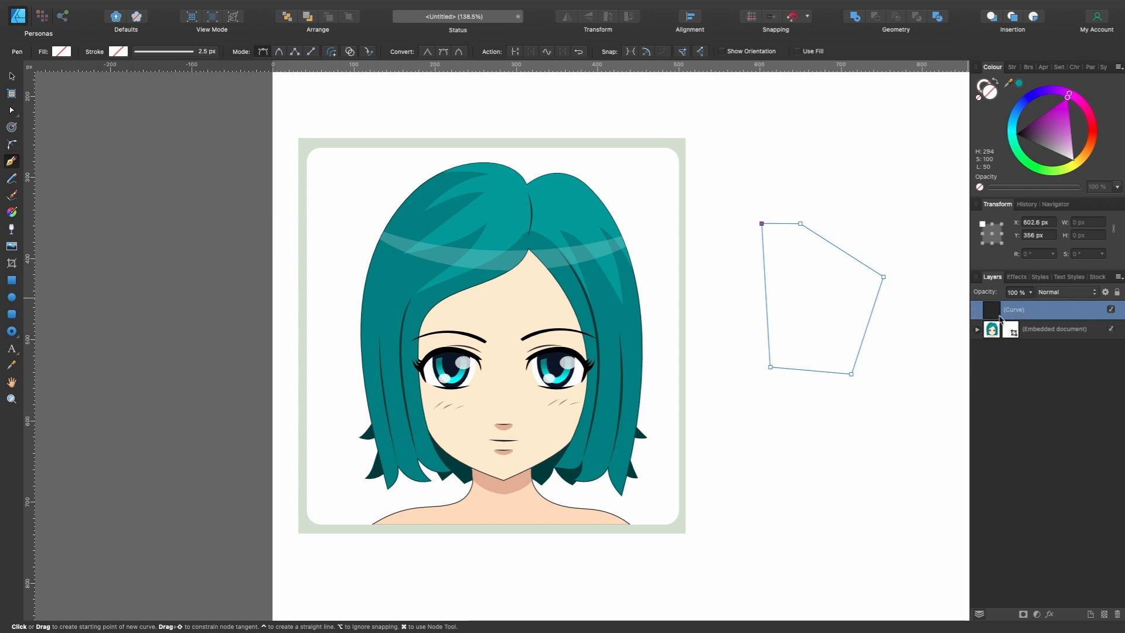
pyautogui.press('Delete')
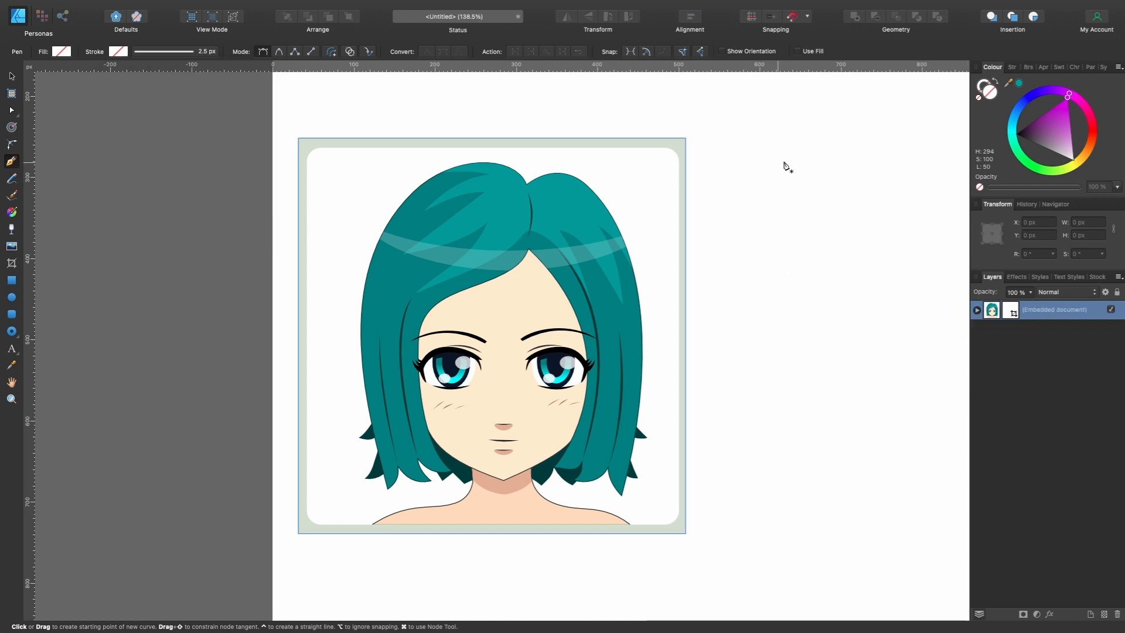
# - Set the stroke colour for new curves to black, leaving the fill empty
pyautogui.click(982, 86)
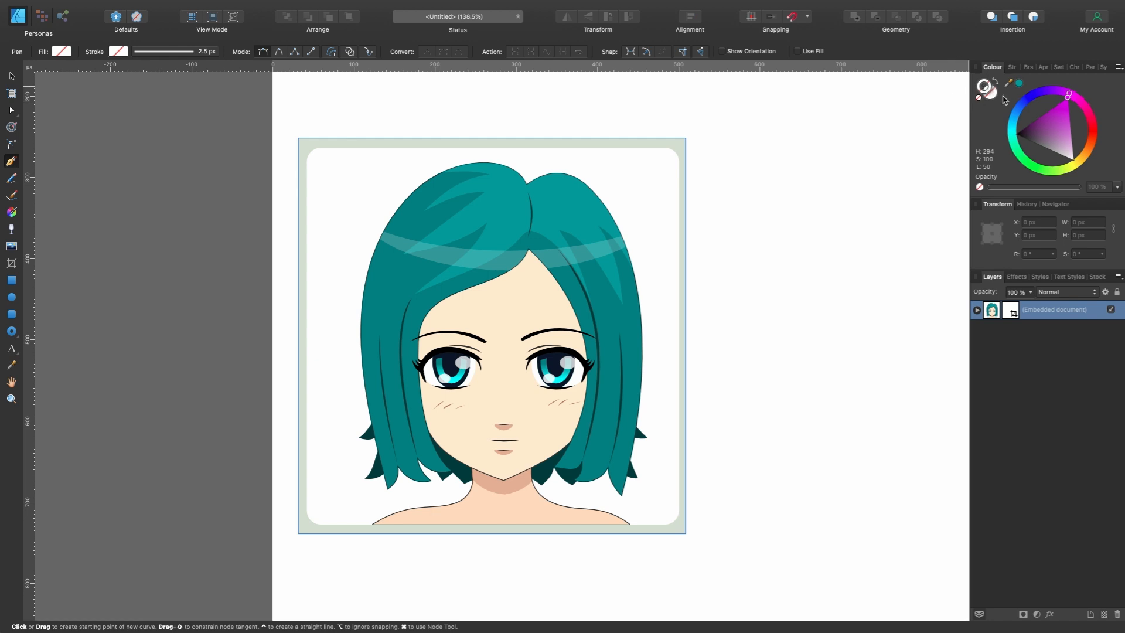
pyautogui.moveTo(1048, 141); pyautogui.dragTo(987, 139)
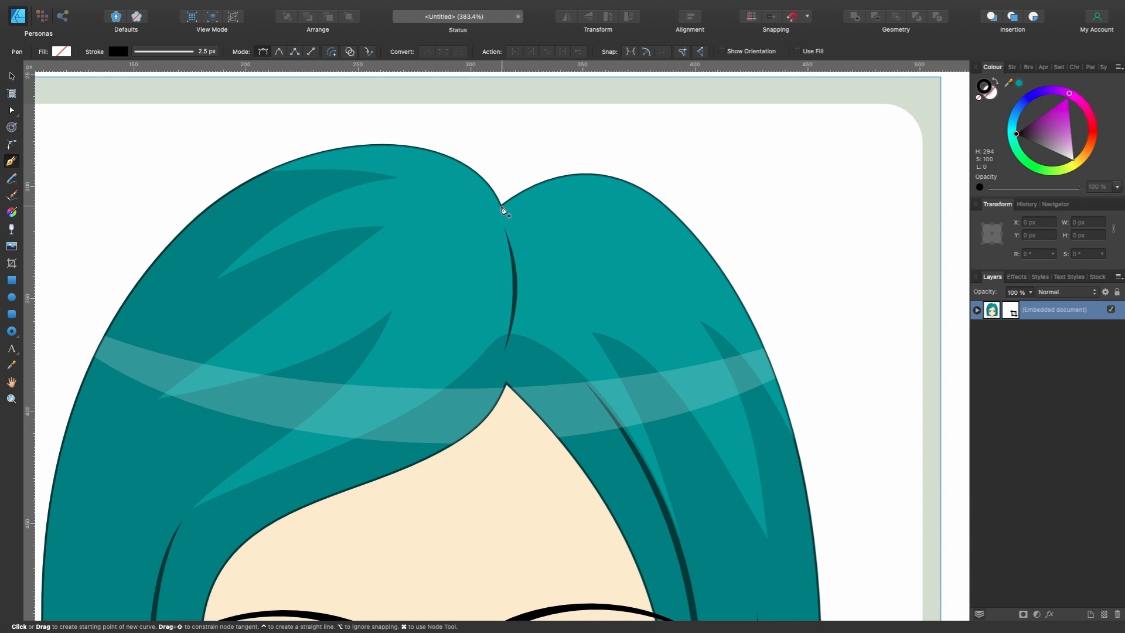
pyautogui.scroll(-5, 508, 212)
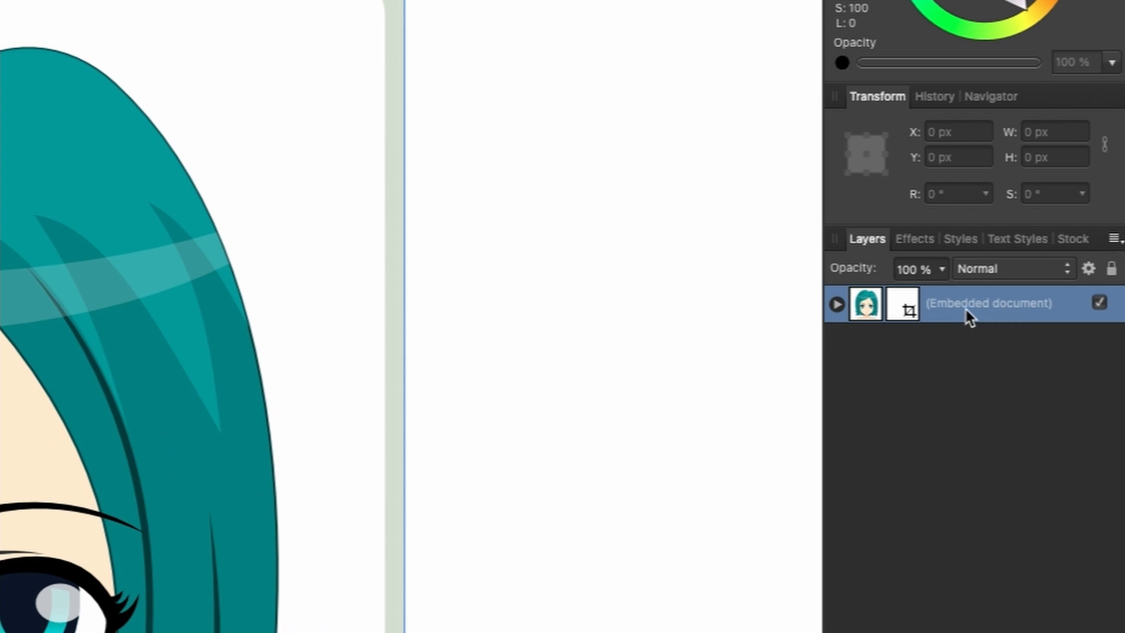
# - Lower the opacity of the embedded portrait layer to 68 %
pyautogui.click(941, 272)
pyautogui.moveTo(942, 296); pyautogui.dragTo(883, 299)
pyautogui.moveTo(999, 307); pyautogui.dragTo(1000, 308)
# - Start the hair outline with the Pen tool at the parting notch and curve it to the crest of the right-hand hair lobe
pyautogui.scroll(5, 537, 181)
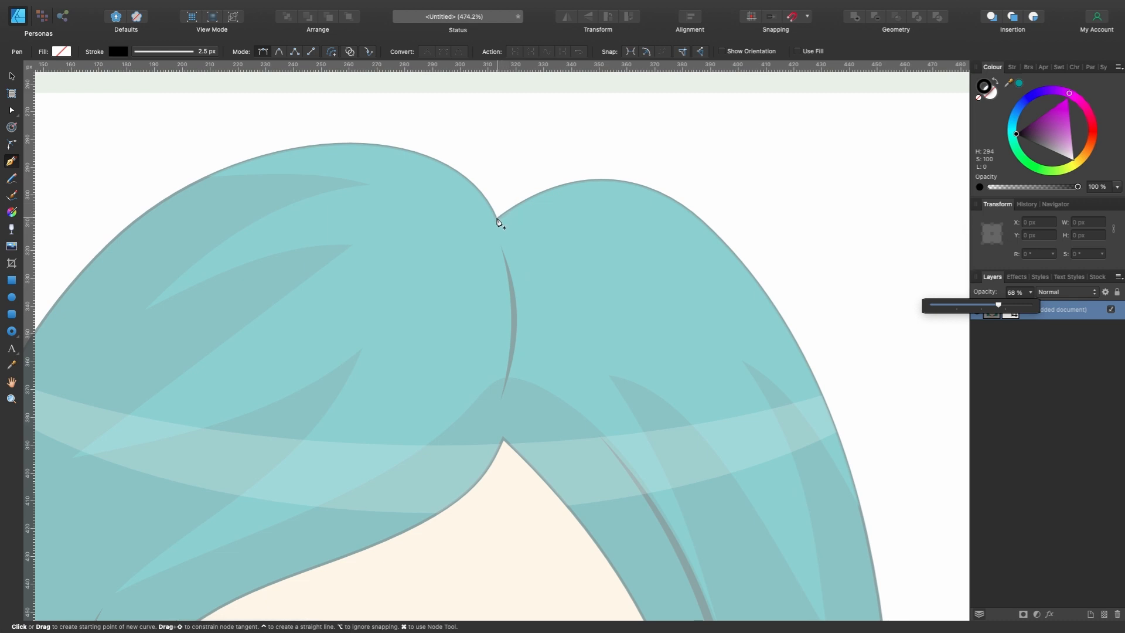
pyautogui.click(496, 218)
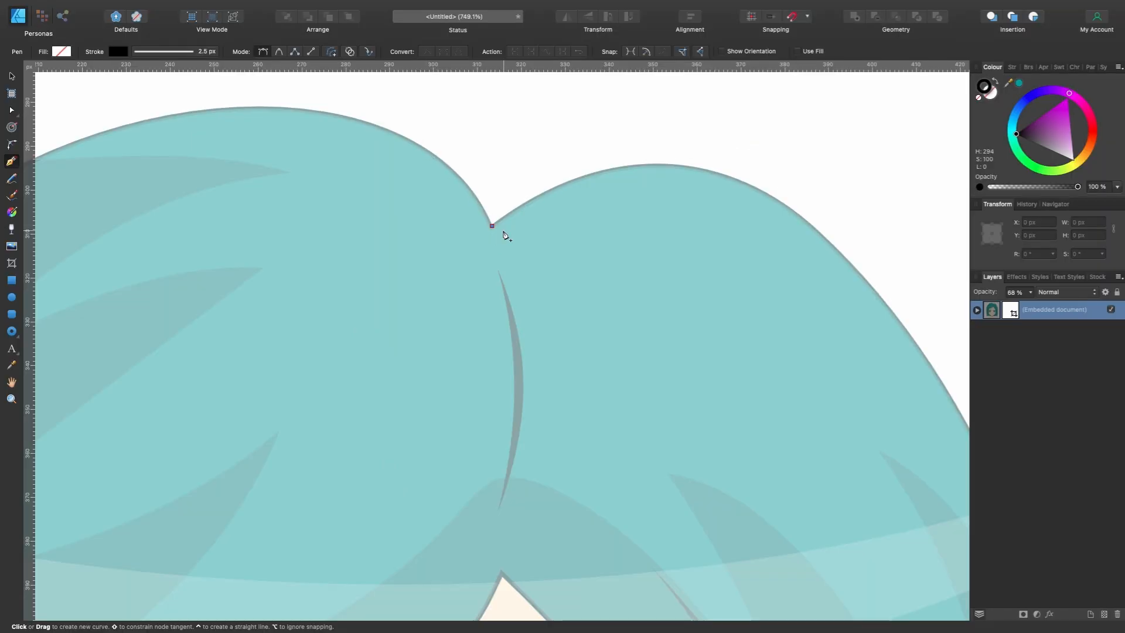
pyautogui.scroll(-3, 502, 234)
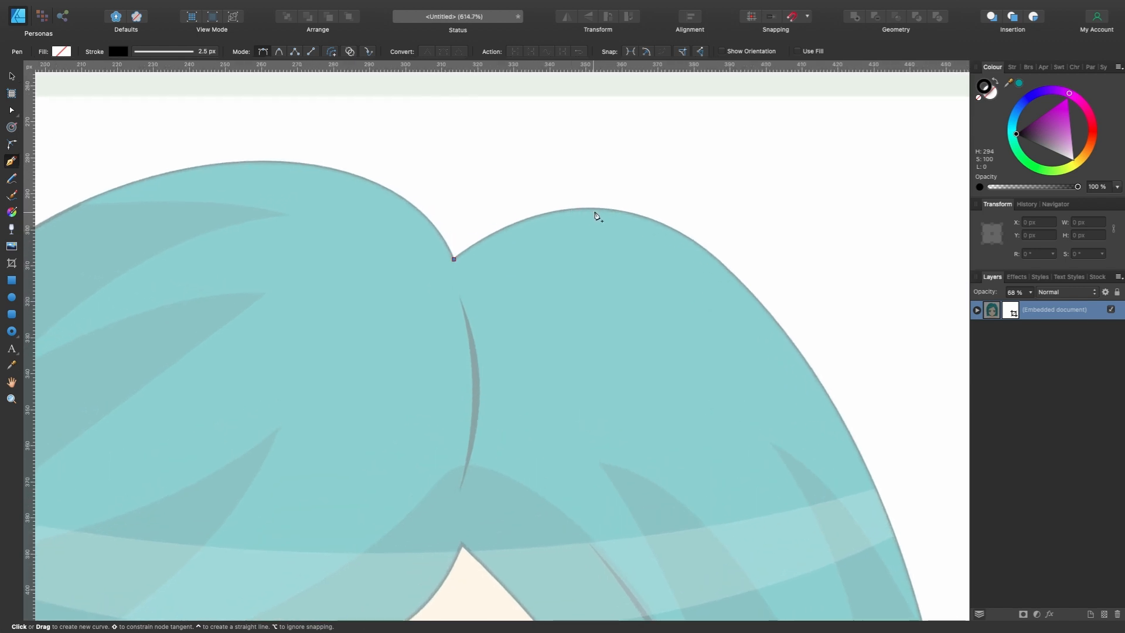
pyautogui.moveTo(597, 209); pyautogui.dragTo(711, 169)
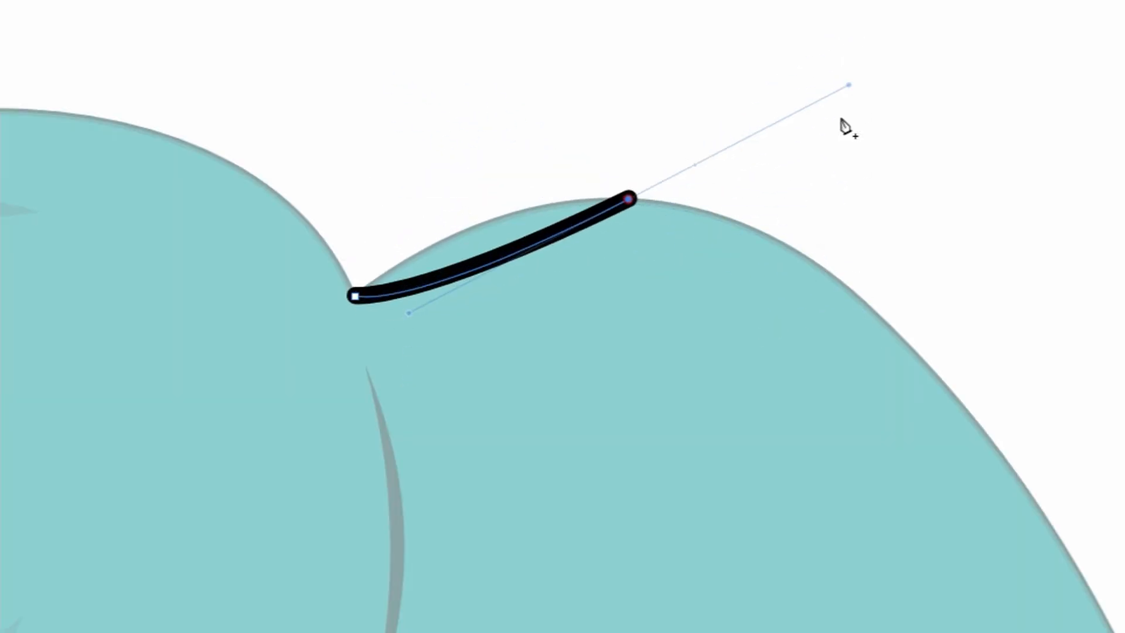
pyautogui.moveTo(842, 123); pyautogui.dragTo(882, 196)
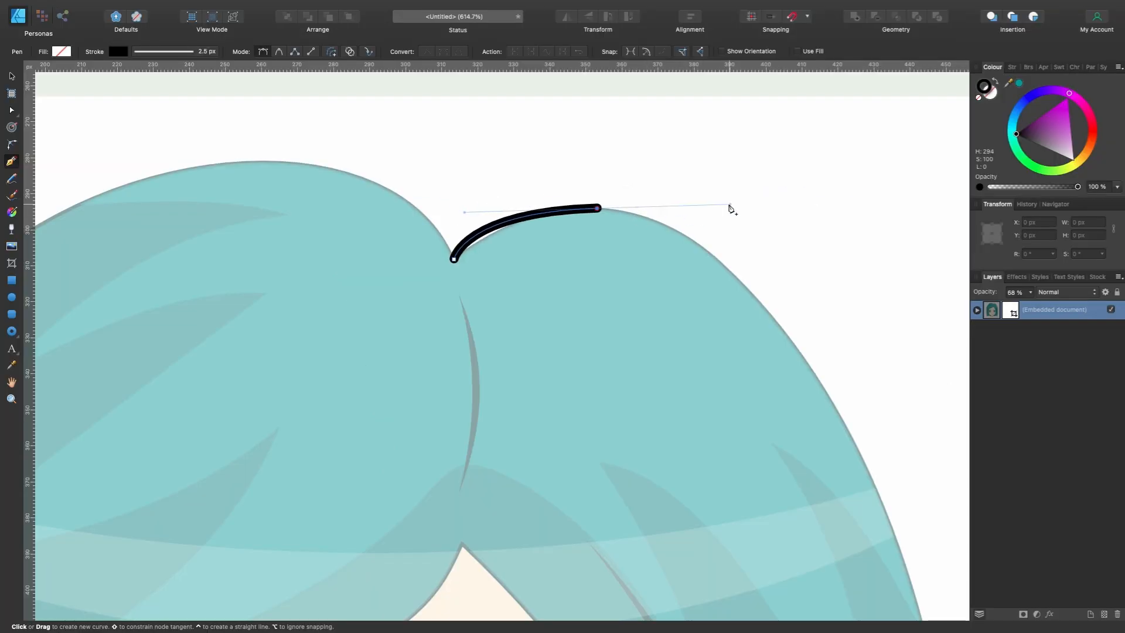
pyautogui.moveTo(731, 208); pyautogui.dragTo(671, 213)
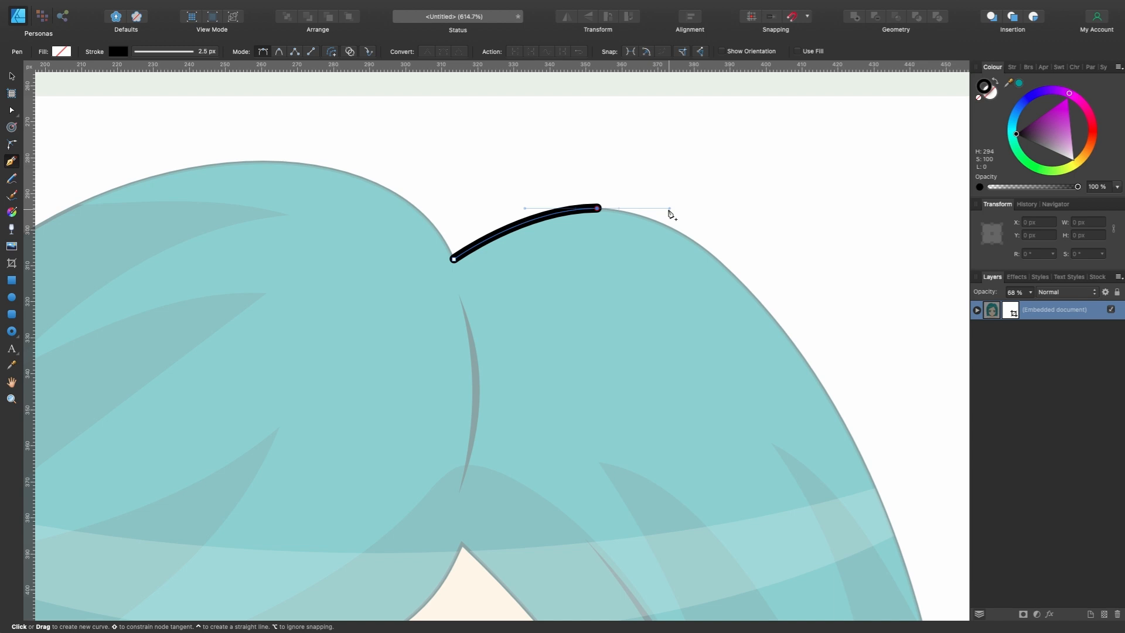
pyautogui.moveTo(670, 214); pyautogui.dragTo(698, 219)
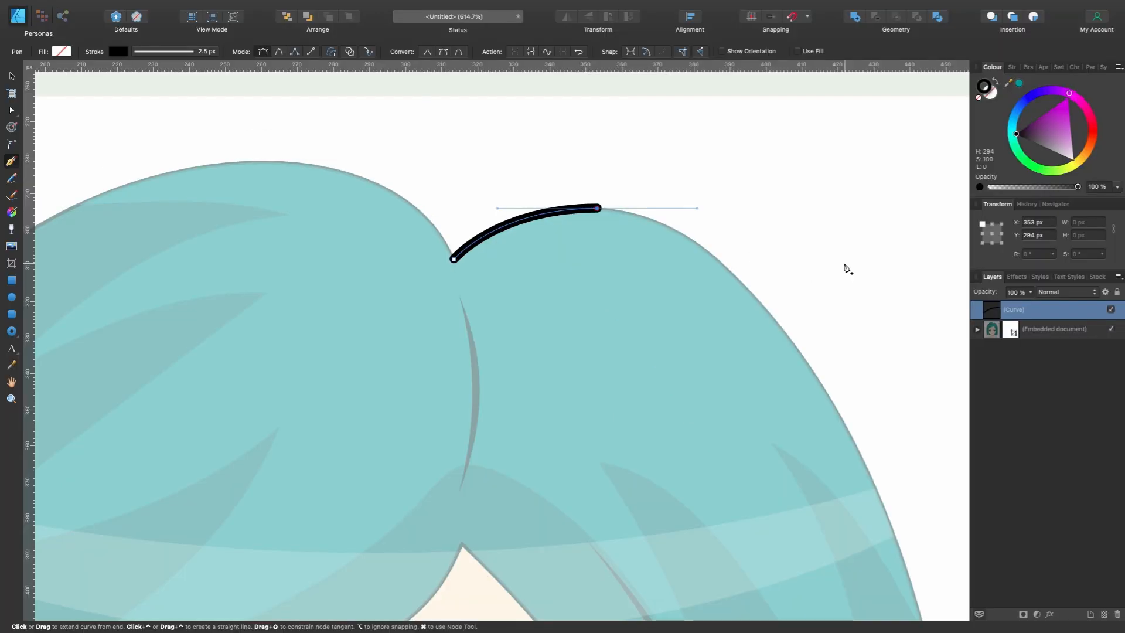
# - Extend the outline in two smooth curves down the outer edge of the right-hand hair to about eye level
pyautogui.scroll(-3, 673, 193)
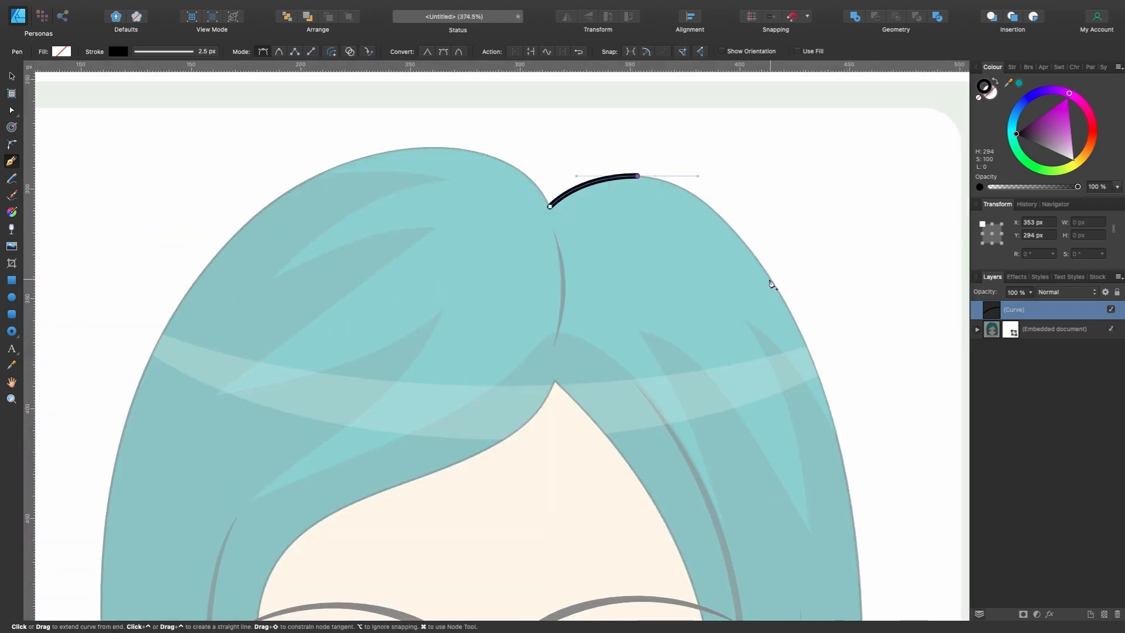
pyautogui.moveTo(772, 279); pyautogui.dragTo(811, 335)
pyautogui.scroll(-4, 811, 335)
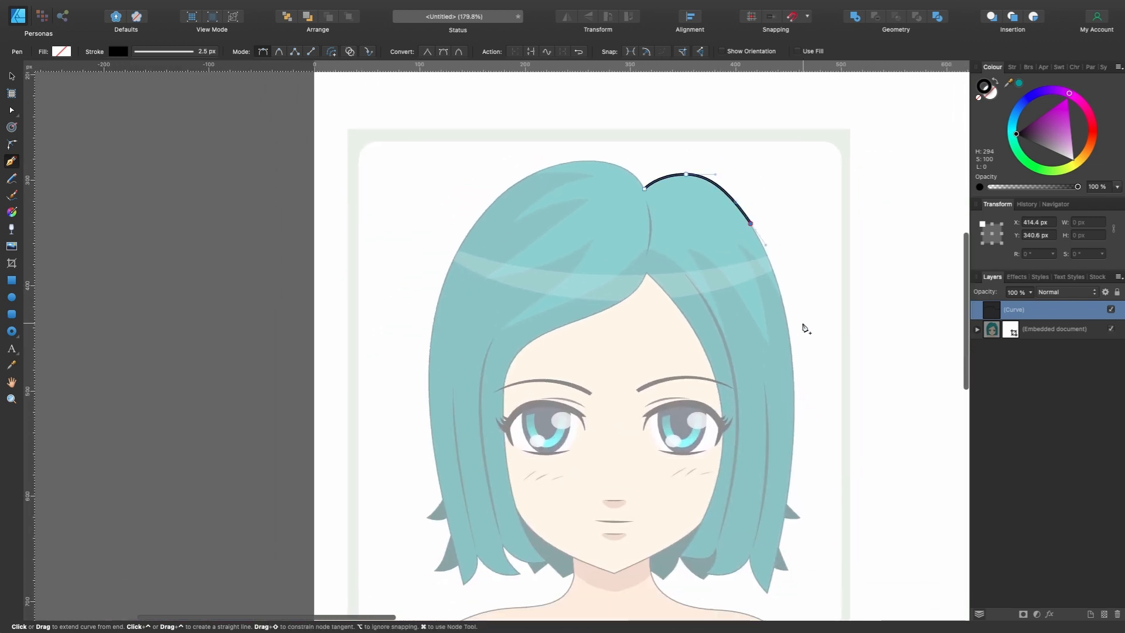
pyautogui.moveTo(794, 390); pyautogui.dragTo(795, 469)
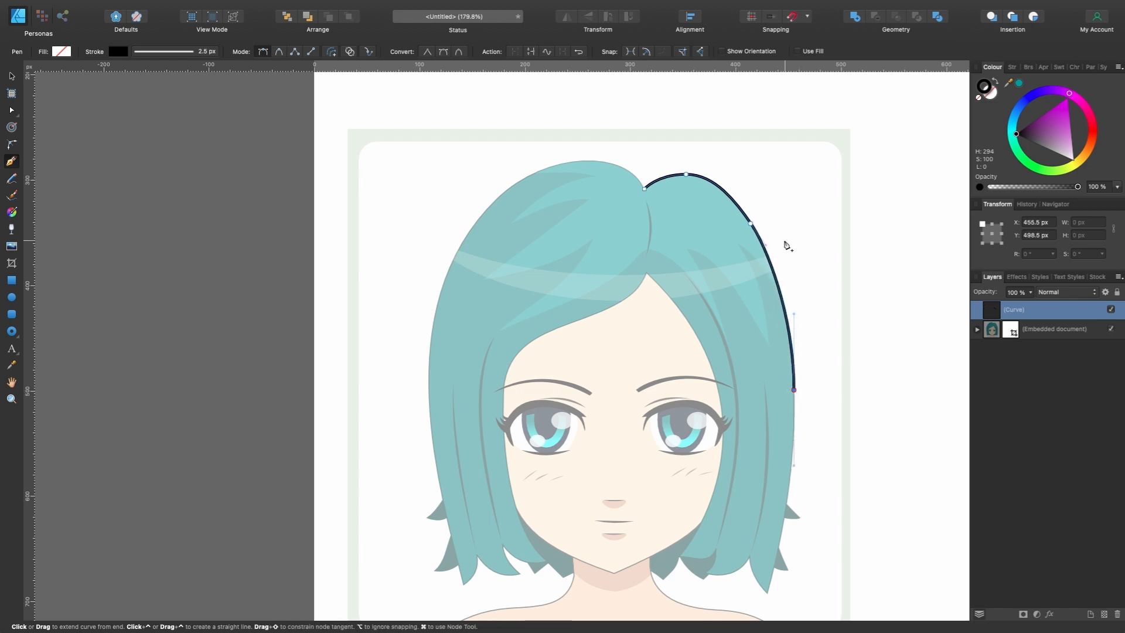
# - Adjust the curve handle of the upper-right outline node so the stroke follows the hair edge more closely
pyautogui.scroll(4, 786, 240)
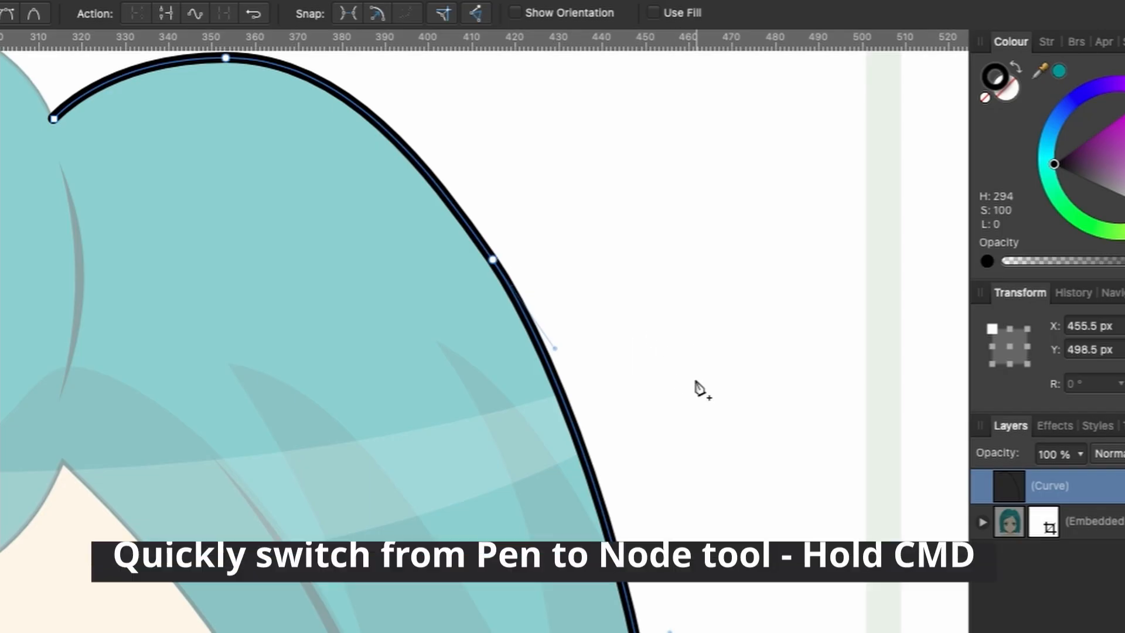
pyautogui.press('super')
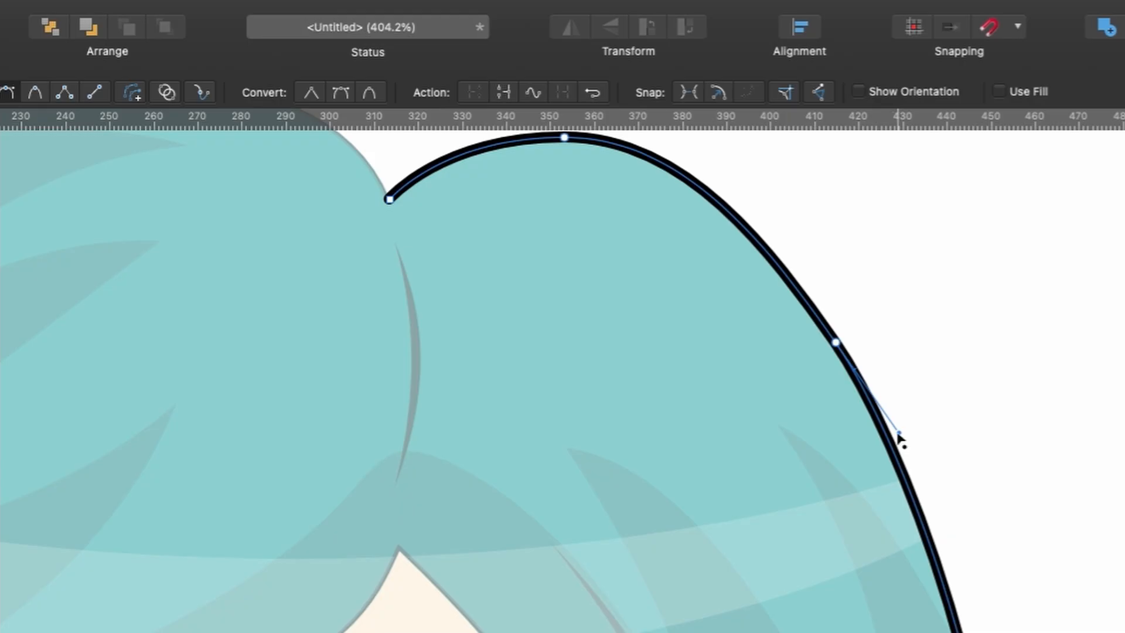
pyautogui.moveTo(898, 434); pyautogui.dragTo(914, 455)
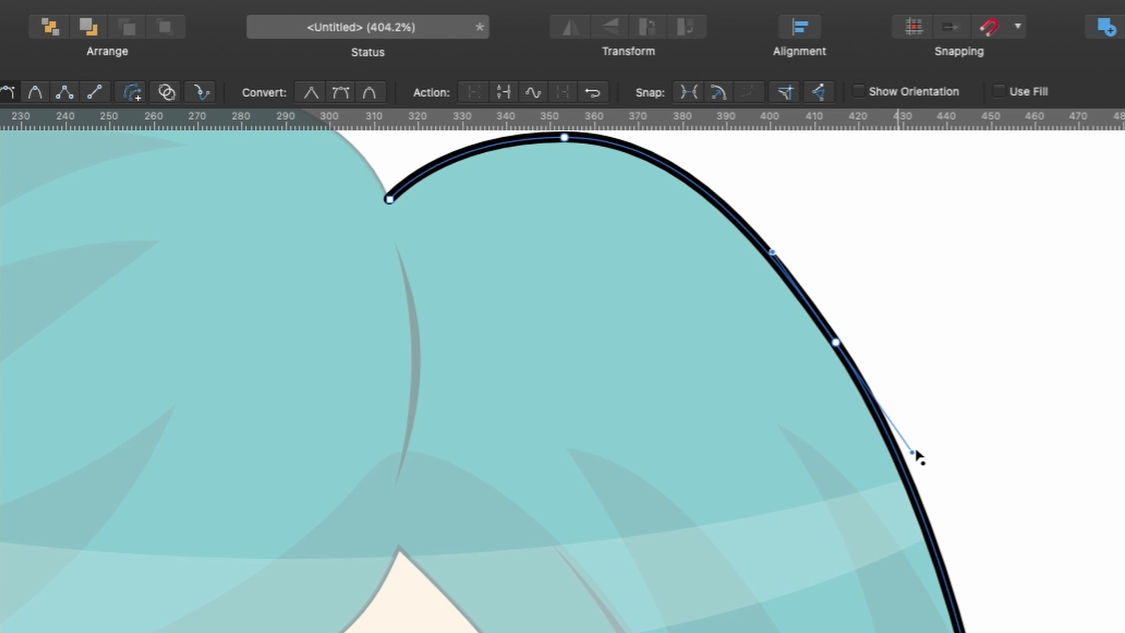
pyautogui.moveTo(917, 452); pyautogui.dragTo(932, 483)
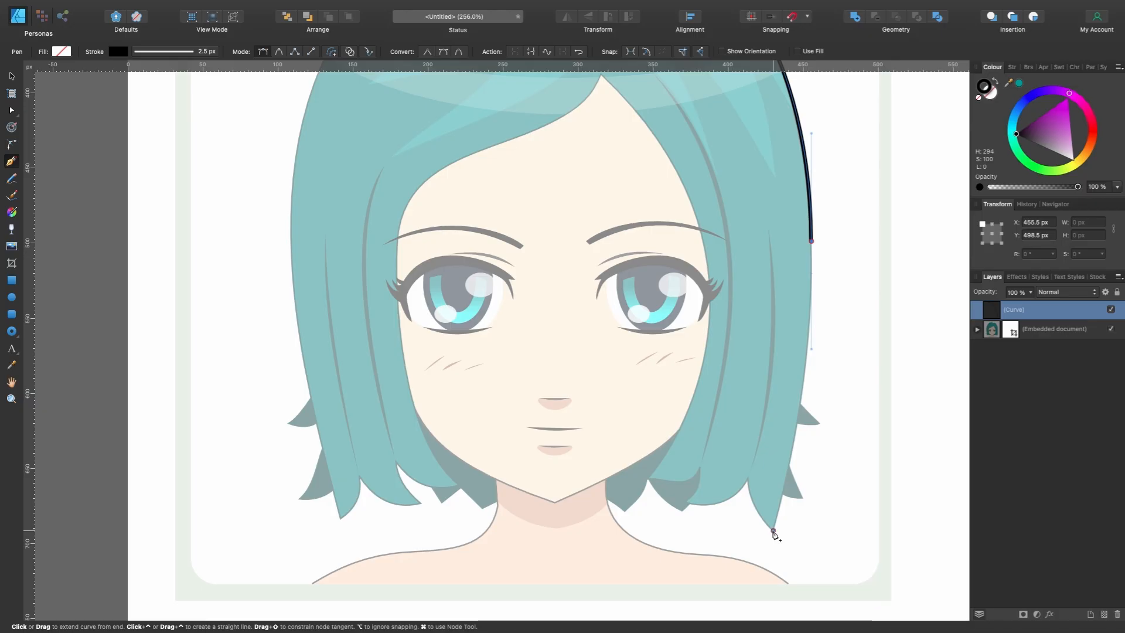
# - Continue the outline to the right-hand hair tip, turn it sharply there, and curve it up into the first notch
pyautogui.moveTo(773, 532); pyautogui.dragTo(755, 592)
pyautogui.scroll(5, 829, 522)
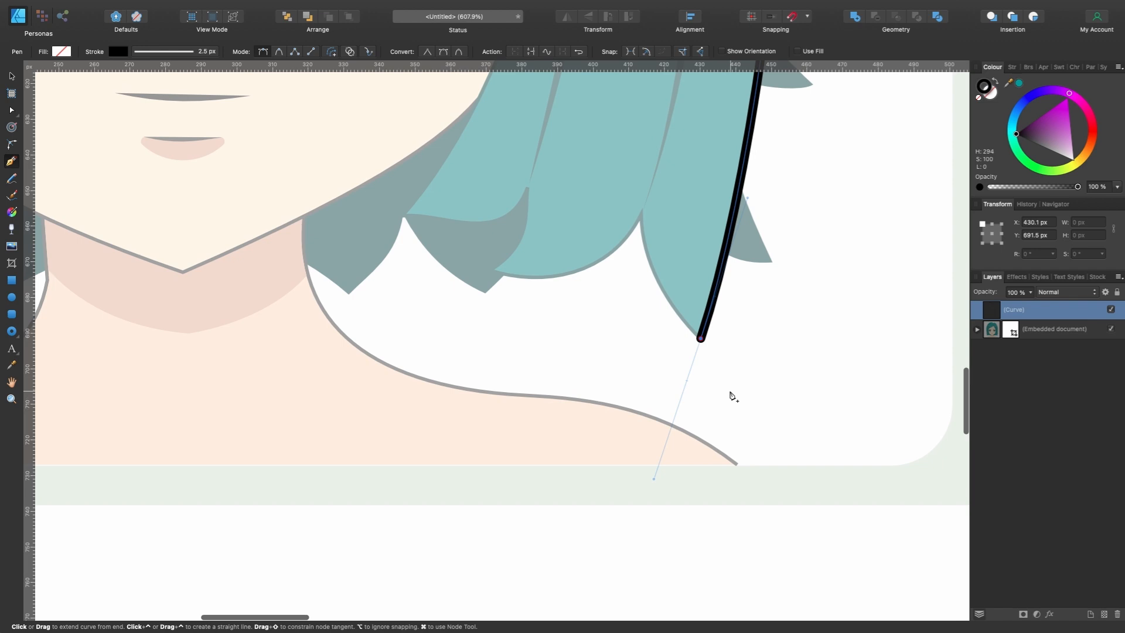
pyautogui.moveTo(641, 214); pyautogui.dragTo(651, 179)
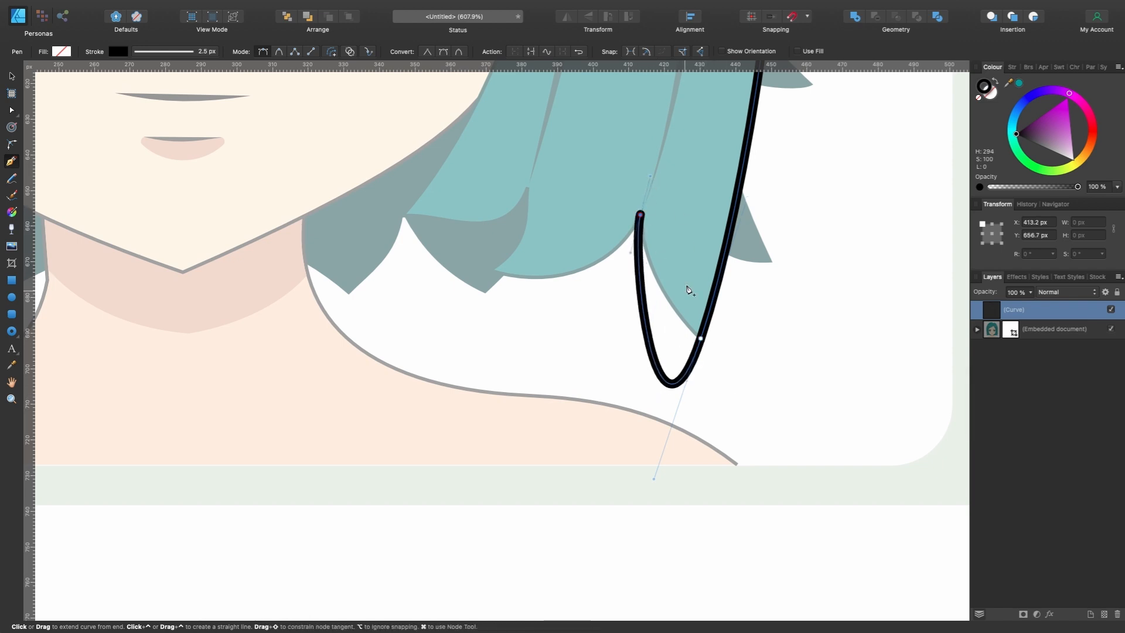
pyautogui.press('super+z')
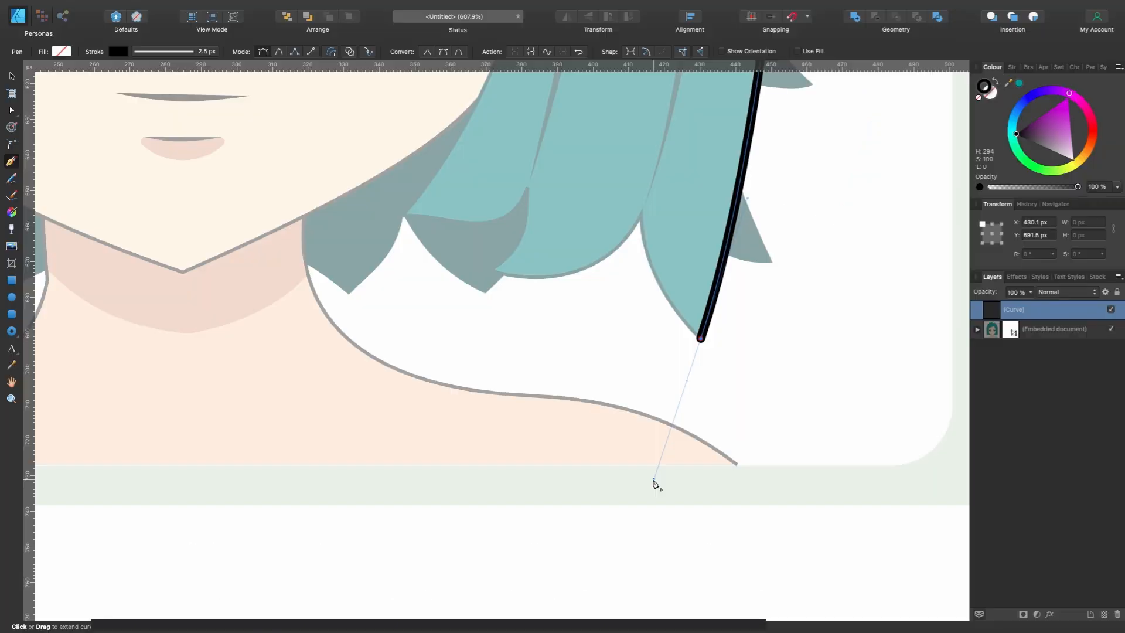
pyautogui.keyDown('alt'); pyautogui.click(790, 370); pyautogui.keyUp('alt')
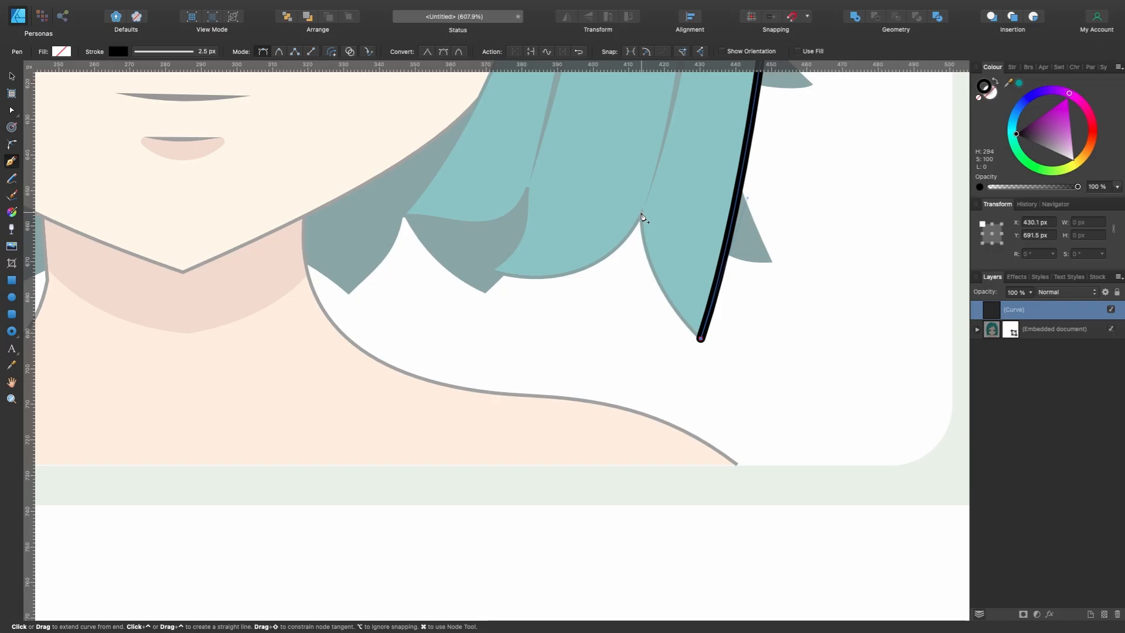
pyautogui.moveTo(641, 213); pyautogui.dragTo(641, 136)
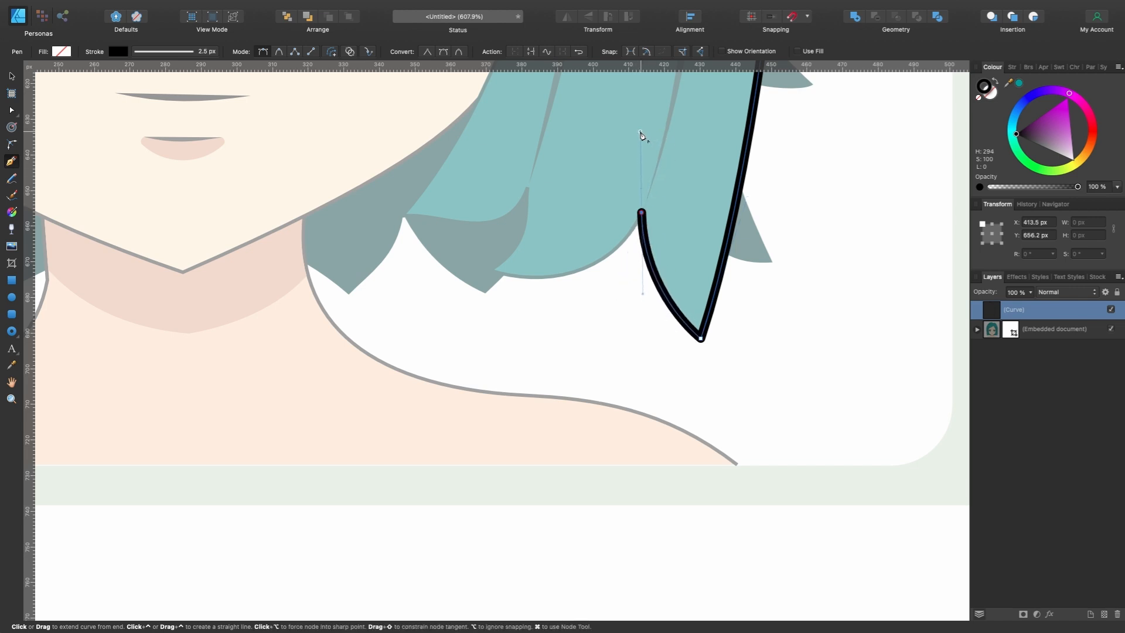
# - Trace the curled lower ends of the right-hand hair with sharp corners, as far as the inner tip beside the jaw
pyautogui.moveTo(494, 270); pyautogui.dragTo(380, 244)
pyautogui.hscroll(-2, 516, 267)
pyautogui.scroll(2, 516, 267)
pyautogui.scroll(3, 518, 270)
pyautogui.hscroll(-2, 518, 270)
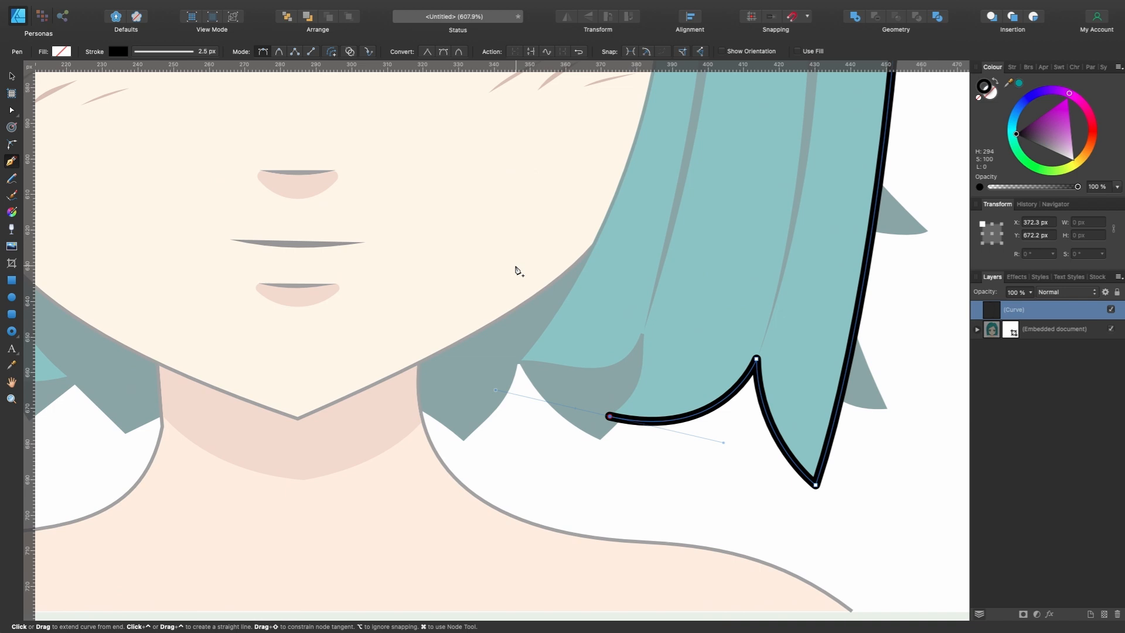
pyautogui.keyDown('alt'); pyautogui.click(496, 390); pyautogui.keyUp('alt')
pyautogui.moveTo(643, 332); pyautogui.dragTo(626, 277)
pyautogui.keyDown('alt'); pyautogui.click(625, 277); pyautogui.keyUp('alt')
pyautogui.moveTo(585, 368); pyautogui.dragTo(496, 366)
pyautogui.keyDown('alt'); pyautogui.click(545, 354); pyautogui.keyUp('alt')
pyautogui.keyDown('alt'); pyautogui.click(495, 366); pyautogui.keyUp('alt')
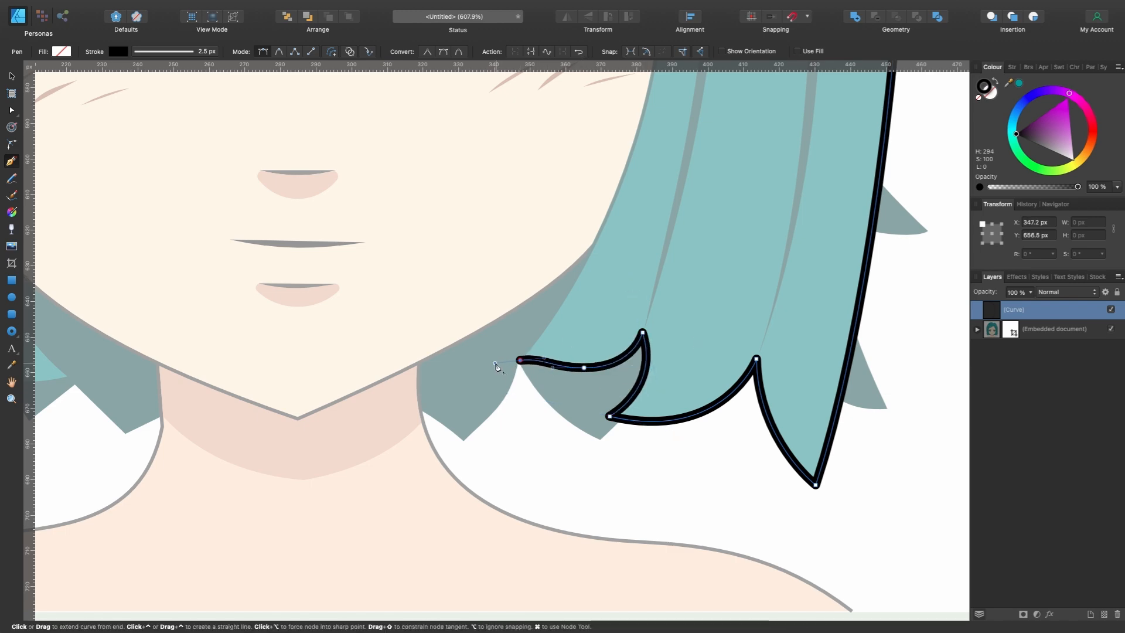
# - Trace the inner hair edge up the right of the face to the forehead peak, along the fringe, and down the left cheek
pyautogui.scroll(-5, 502, 367)
pyautogui.moveTo(618, 293); pyautogui.dragTo(619, 214)
pyautogui.scroll(3, 595, 183)
pyautogui.moveTo(550, 187); pyautogui.dragTo(502, 136)
pyautogui.scroll(-2, 572, 188)
pyautogui.hscroll(-4, 573, 188)
pyautogui.moveTo(566, 191)
pyautogui.mouseDown()
pyautogui.moveTo(460, 234)
pyautogui.moveTo(472, 217)
pyautogui.mouseUp()
pyautogui.moveTo(465, 303); pyautogui.dragTo(466, 354)
pyautogui.moveTo(489, 471); pyautogui.dragTo(499, 506)
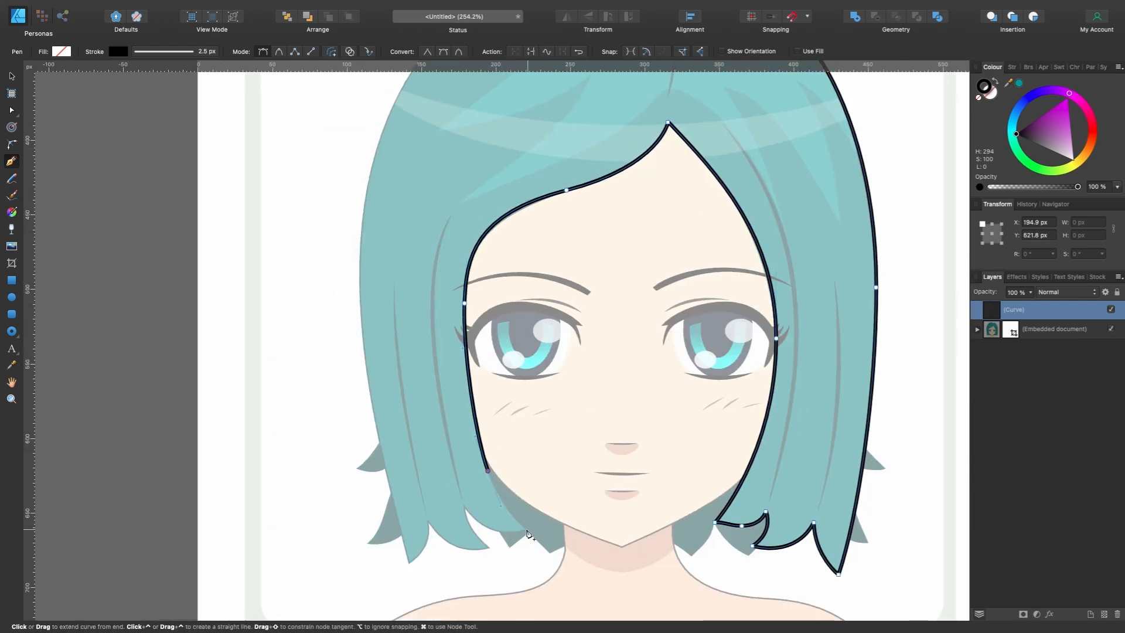
# - Trace the pointed lower ends of the left-hand hair, giving each tip and notch a sharp corner
pyautogui.click(527, 531)
pyautogui.scroll(5, 524, 529)
pyautogui.hscroll(-2, 525, 528)
pyautogui.scroll(-2, 525, 529)
pyautogui.moveTo(469, 459); pyautogui.dragTo(435, 399)
pyautogui.click(510, 530)
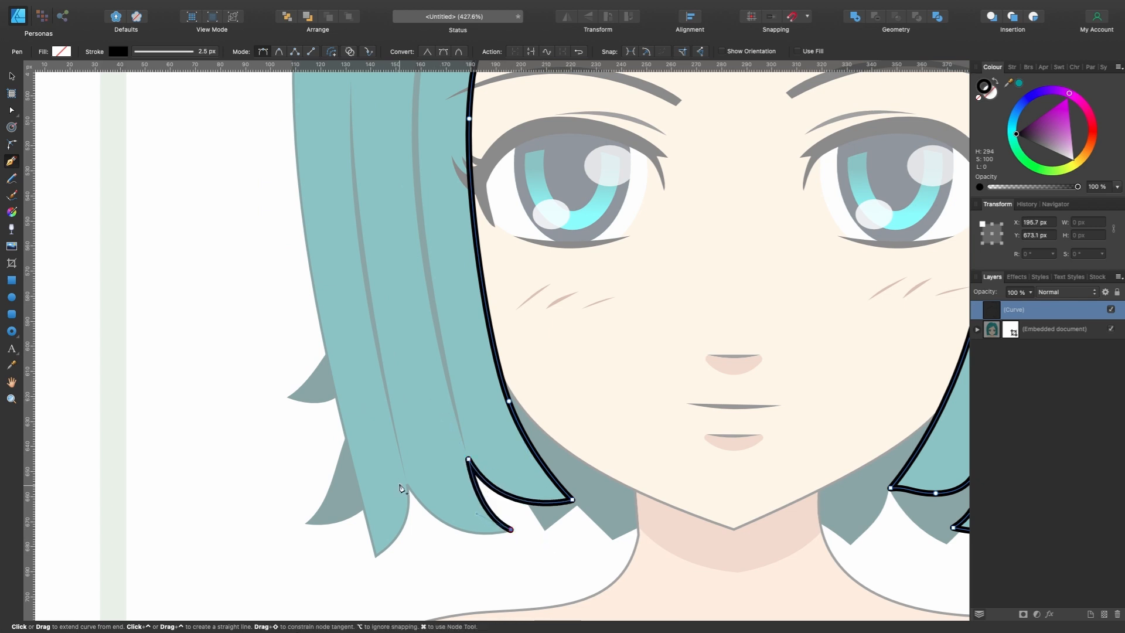
pyautogui.moveTo(409, 485); pyautogui.dragTo(385, 440)
pyautogui.click(375, 554)
# - Trace the outer edge of the left-hand hair up over the crown and close the outline at the parting notch
pyautogui.scroll(-5, 344, 573)
pyautogui.moveTo(319, 403); pyautogui.dragTo(319, 305)
pyautogui.click(402, 196)
pyautogui.moveTo(412, 192); pyautogui.dragTo(451, 157)
pyautogui.scroll(3, 452, 157)
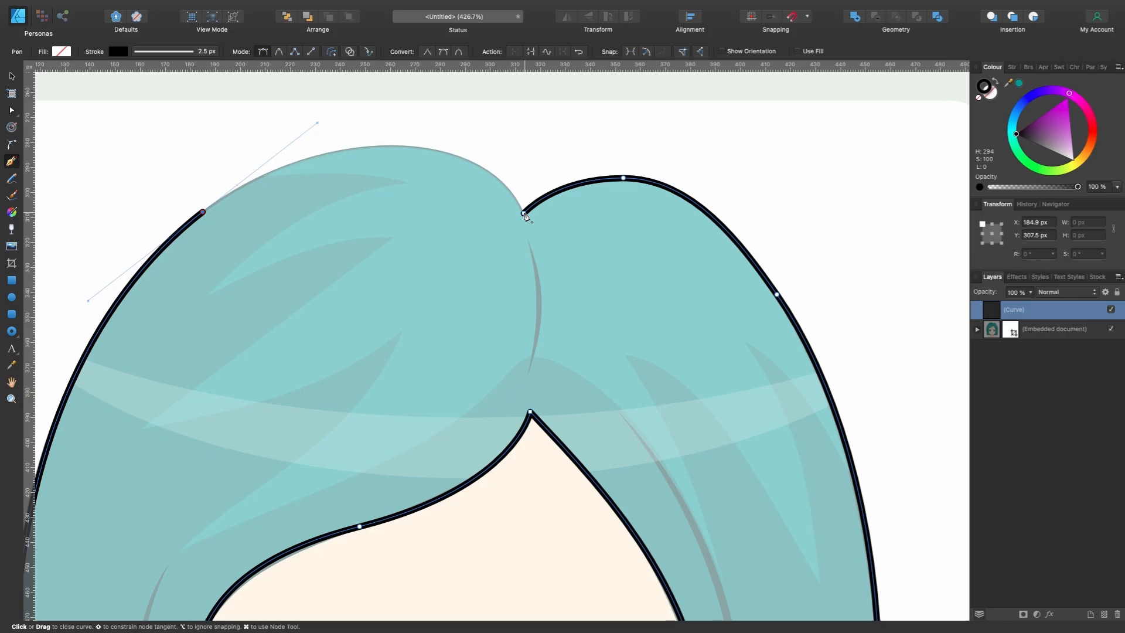
pyautogui.moveTo(524, 213); pyautogui.dragTo(574, 310)
pyautogui.scroll(-5, 574, 305)
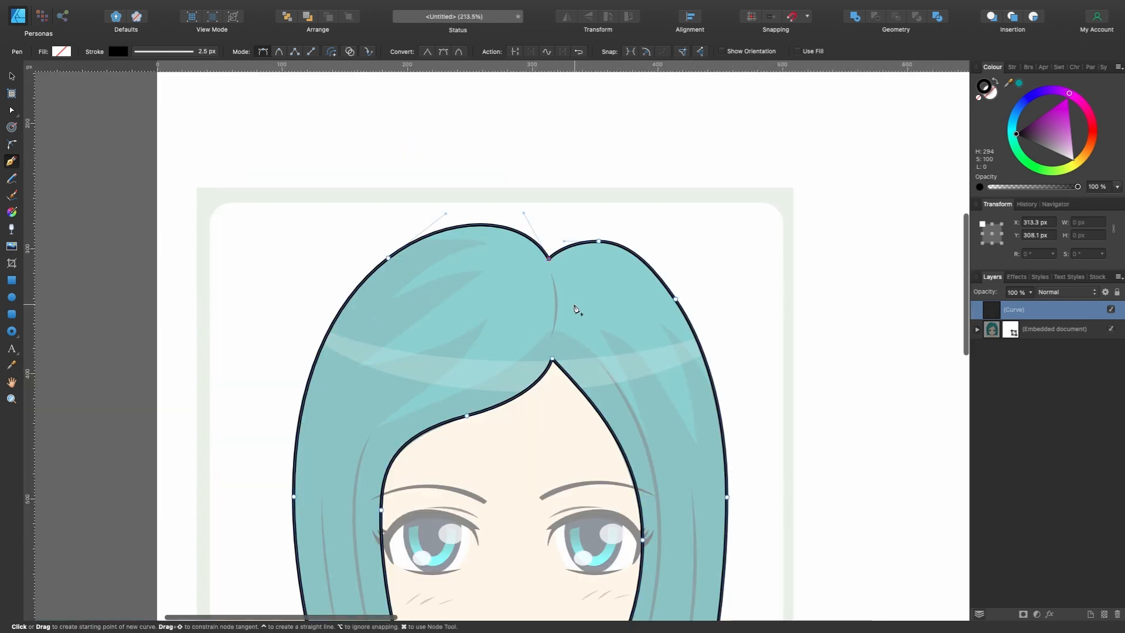
# - Rename the traced outline's layer as Hair
pyautogui.scroll(-3, 574, 305)
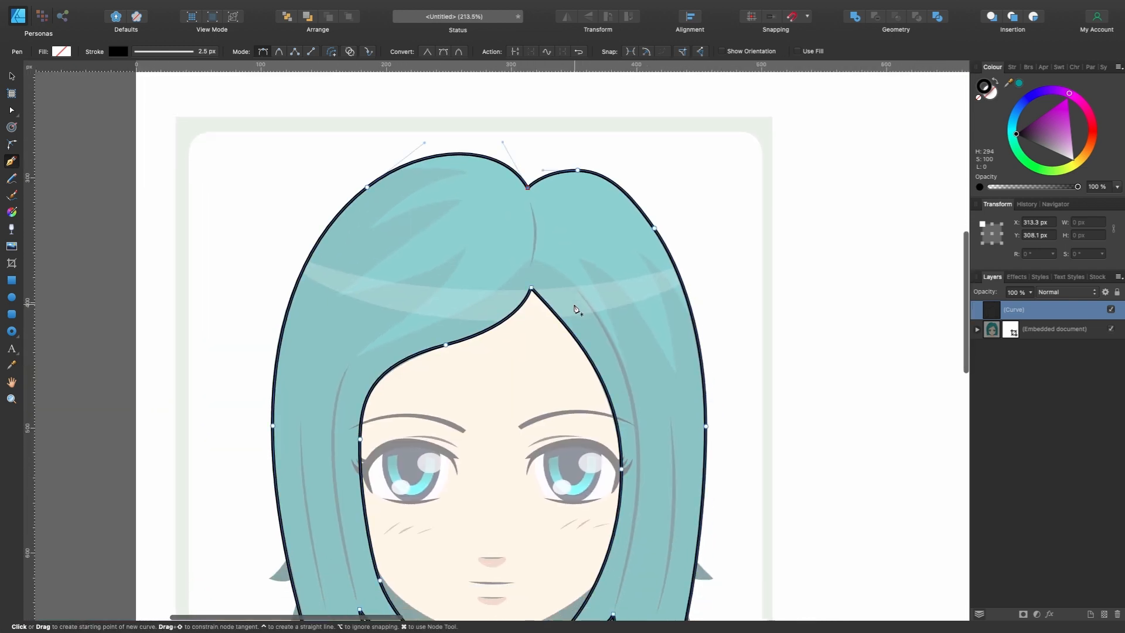
pyautogui.doubleClick(1016, 312)
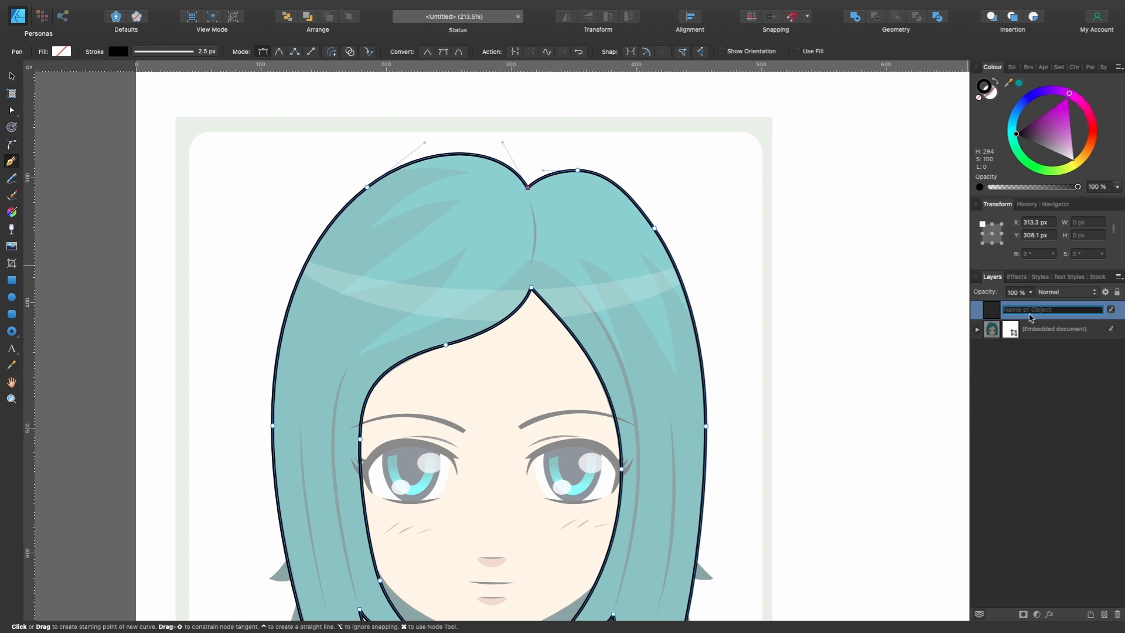
pyautogui.write('Haor')
pyautogui.press('BackSpace')
pyautogui.press('Return')
# - Set the embedded portrait layer's opacity to 100 % and select the Hair curve
pyautogui.scroll(3, 715, 271)
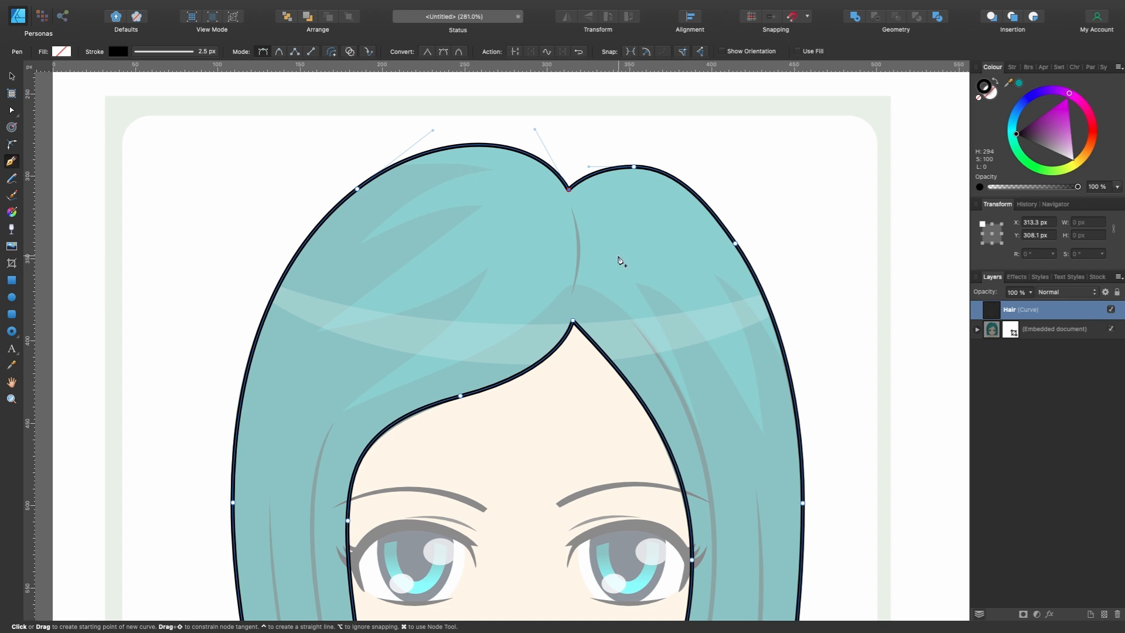
pyautogui.click(1086, 329)
pyautogui.moveTo(1031, 293); pyautogui.dragTo(1087, 313)
pyautogui.hscroll(-5, 694, 272)
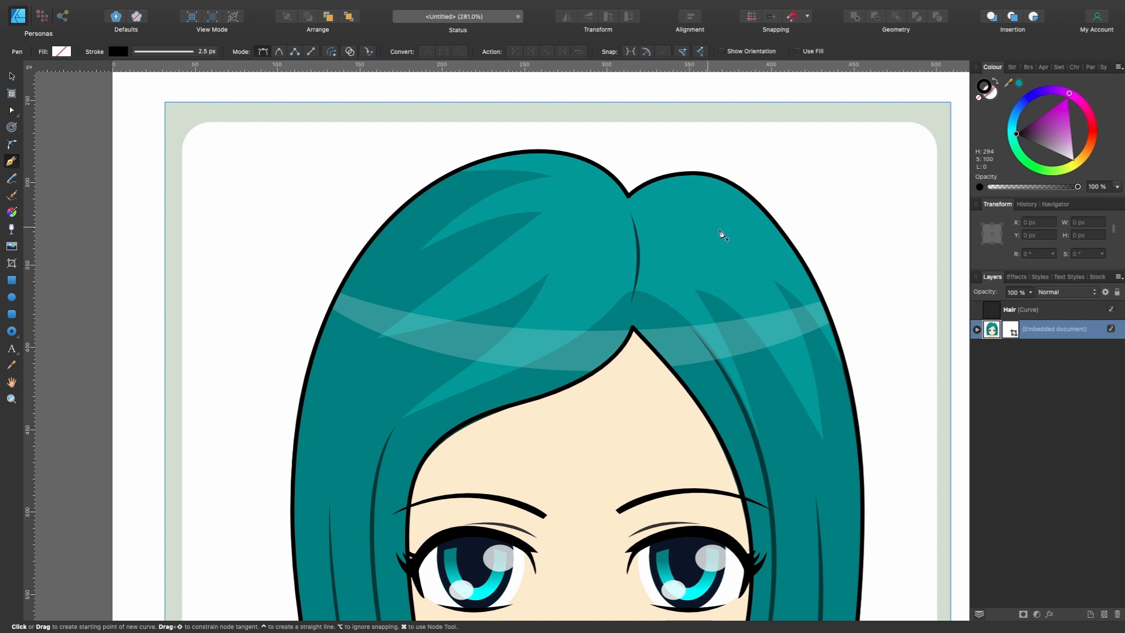
pyautogui.click(1017, 316)
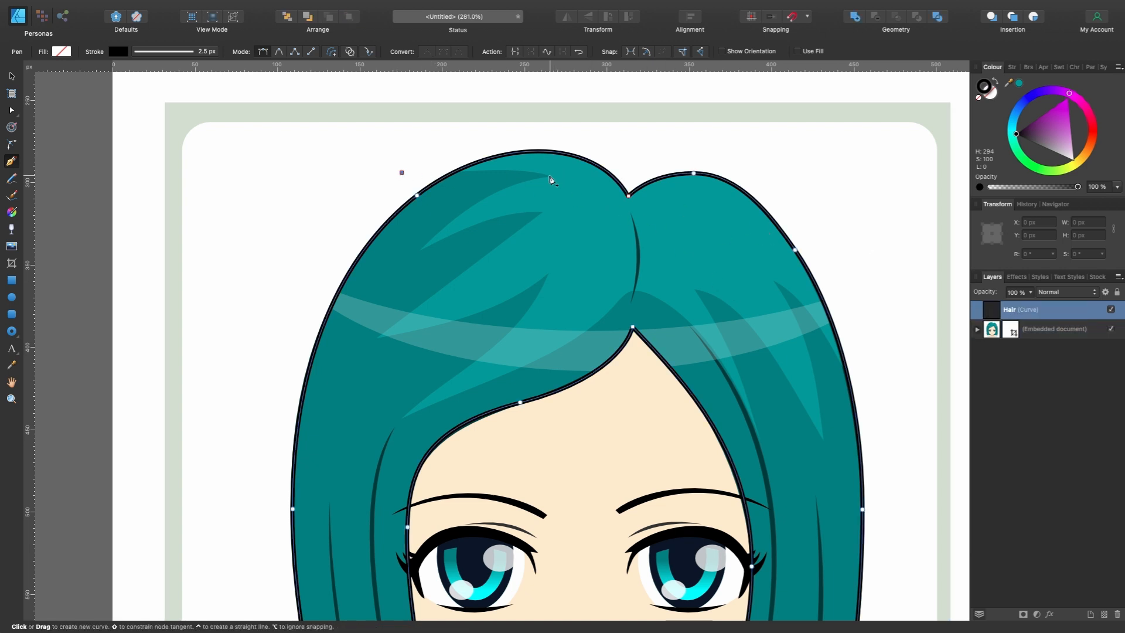
# - Place sharp corner nodes for the highlight shape from outside the hair outline through each zigzag tip on the left-hand hair
pyautogui.moveTo(550, 175); pyautogui.dragTo(680, 202)
pyautogui.press('super+z')
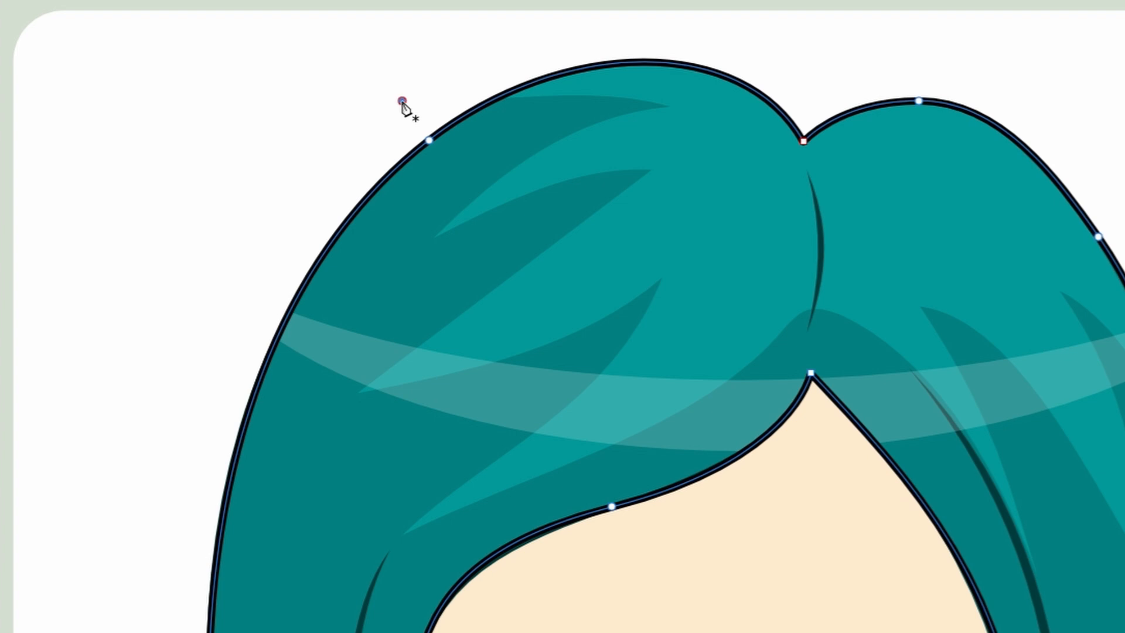
pyautogui.click(401, 173)
pyautogui.click(671, 107)
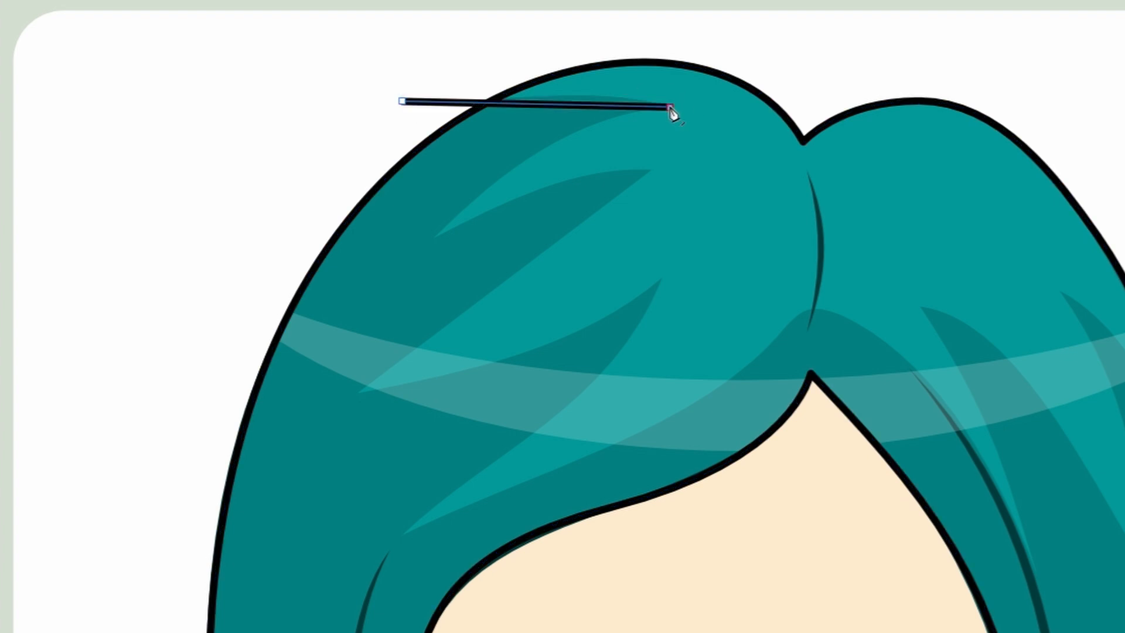
pyautogui.click(439, 235)
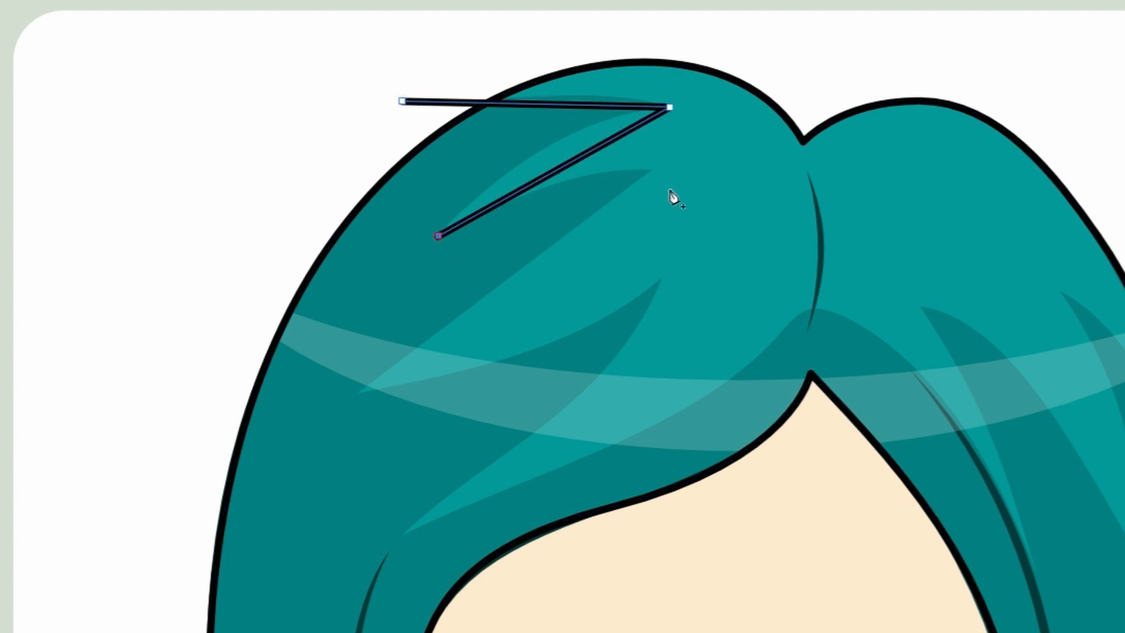
pyautogui.click(647, 171)
pyautogui.click(359, 392)
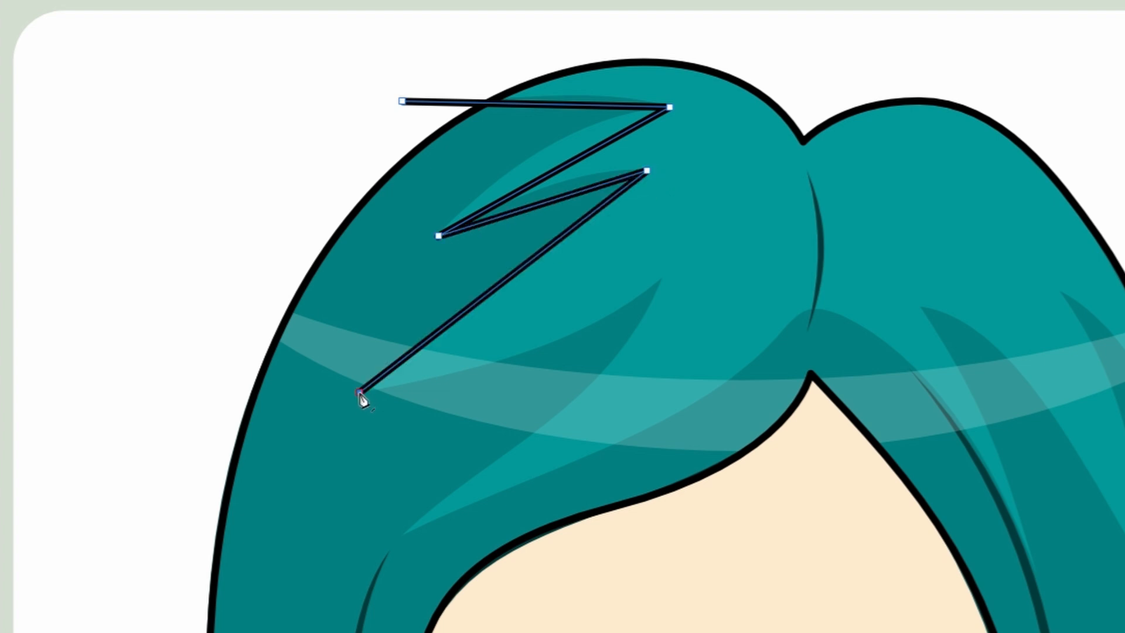
pyautogui.click(660, 280)
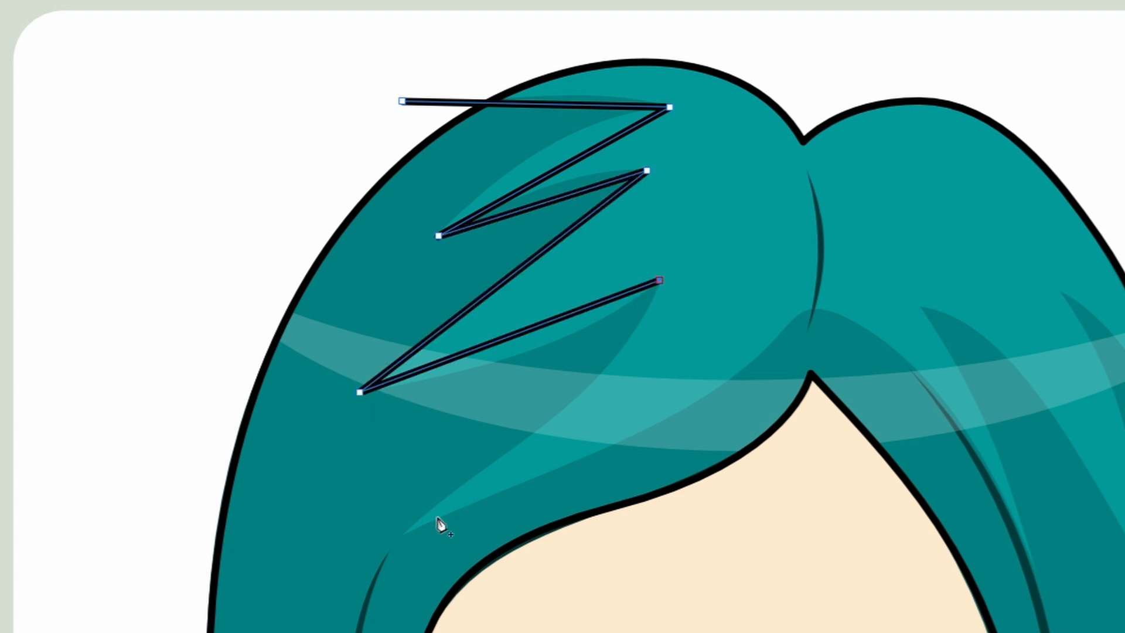
pyautogui.click(404, 534)
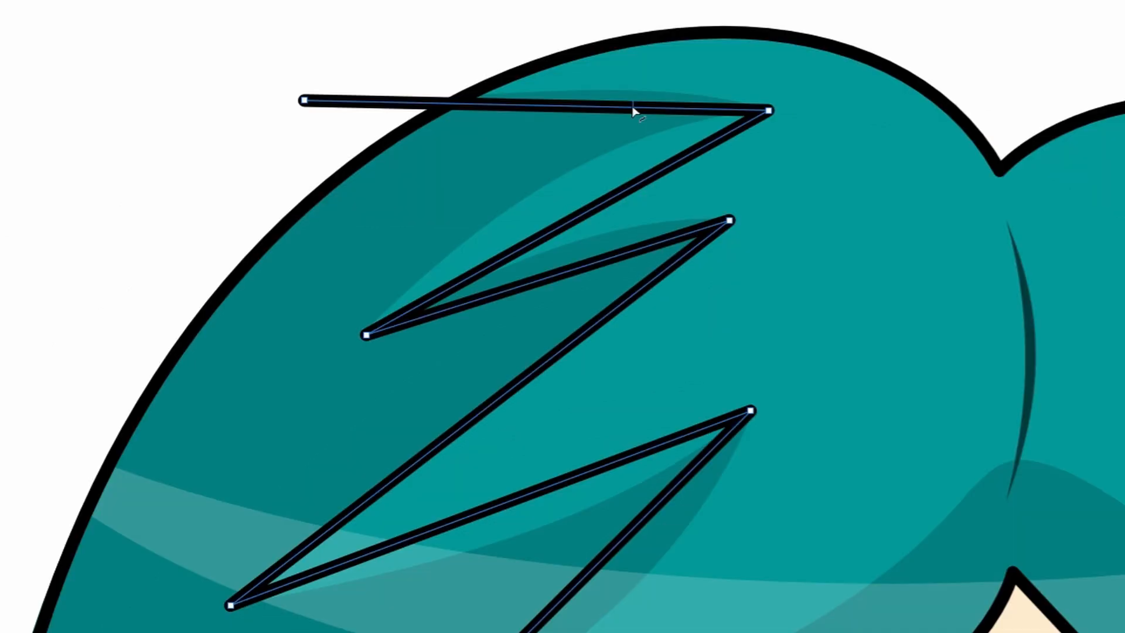
# - Bend the upper three straight segments of the highlight shape to follow the curved edges of the lighter hair area
pyautogui.moveTo(632, 109); pyautogui.dragTo(615, 93)
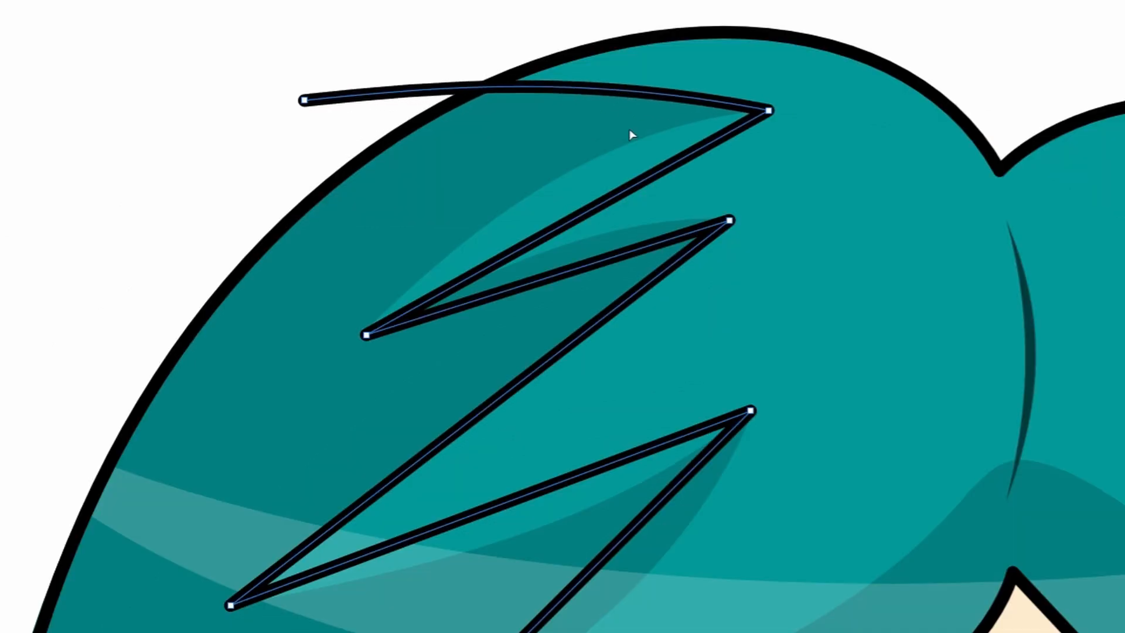
pyautogui.moveTo(628, 185); pyautogui.dragTo(616, 146)
pyautogui.moveTo(583, 266); pyautogui.dragTo(580, 241)
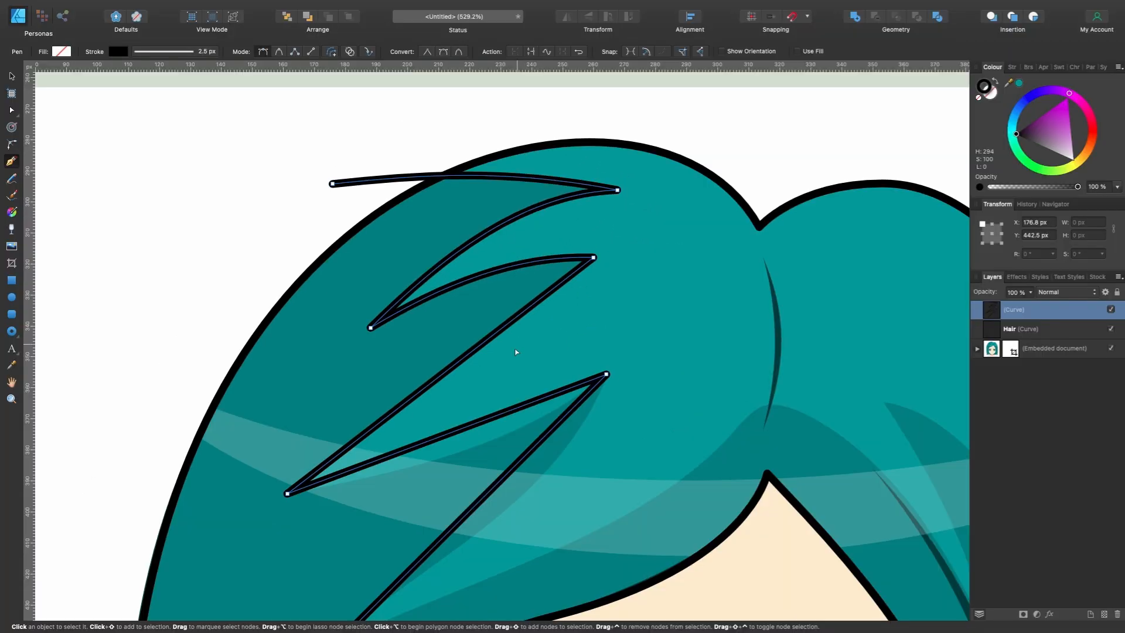
# - Bend the lower two zigzag segments and adjust the last one's curve handle to match the left-hand highlight's edge
pyautogui.scroll(-5, 609, 375)
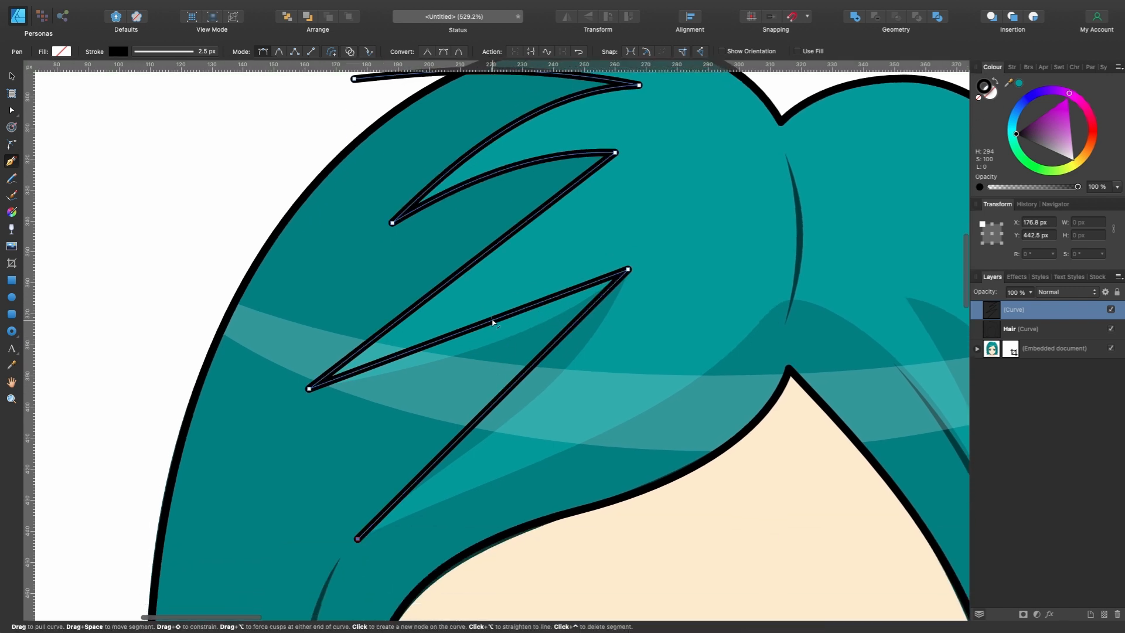
pyautogui.moveTo(492, 321); pyautogui.dragTo(494, 334)
pyautogui.scroll(-2, 595, 374)
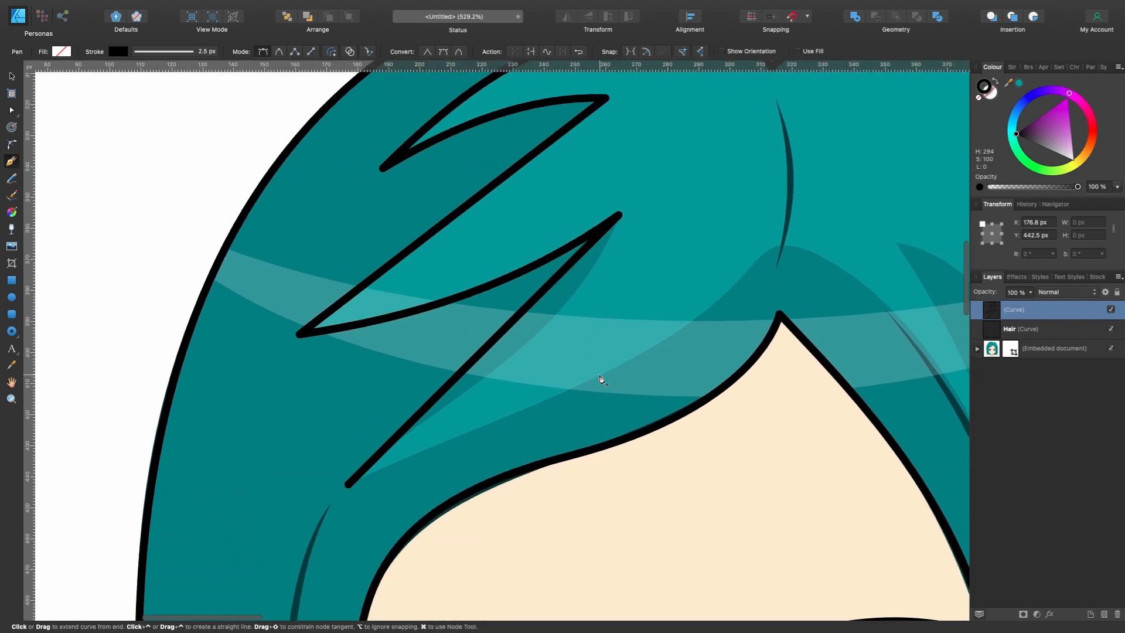
pyautogui.moveTo(505, 329); pyautogui.dragTo(533, 339)
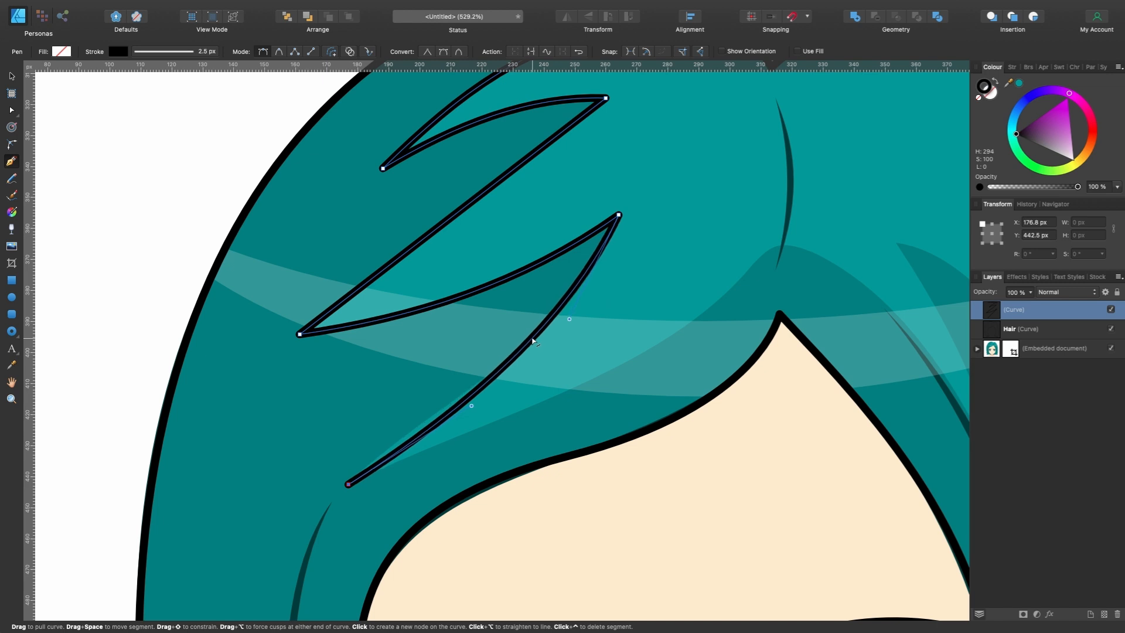
pyautogui.hscroll(-2, 487, 409)
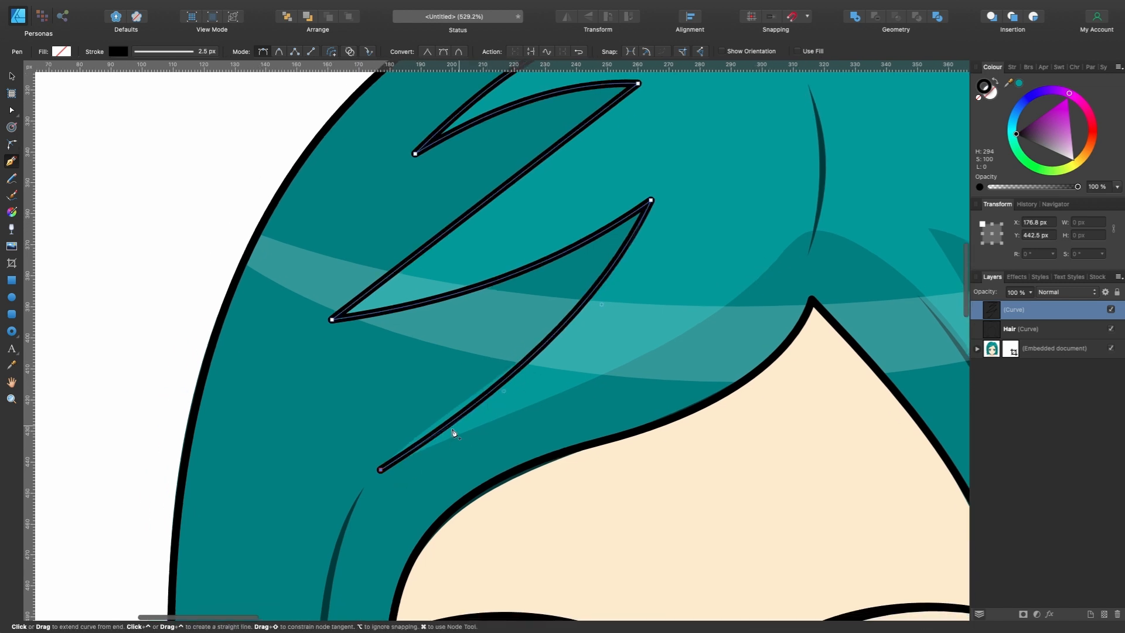
pyautogui.press('super')
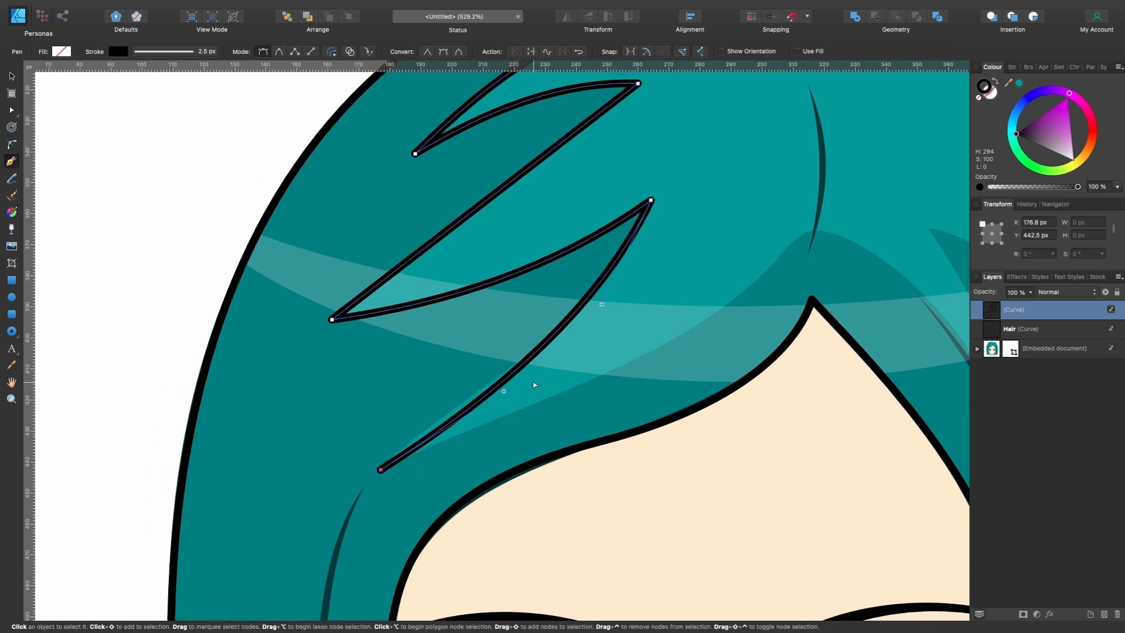
pyautogui.moveTo(503, 391); pyautogui.dragTo(433, 423)
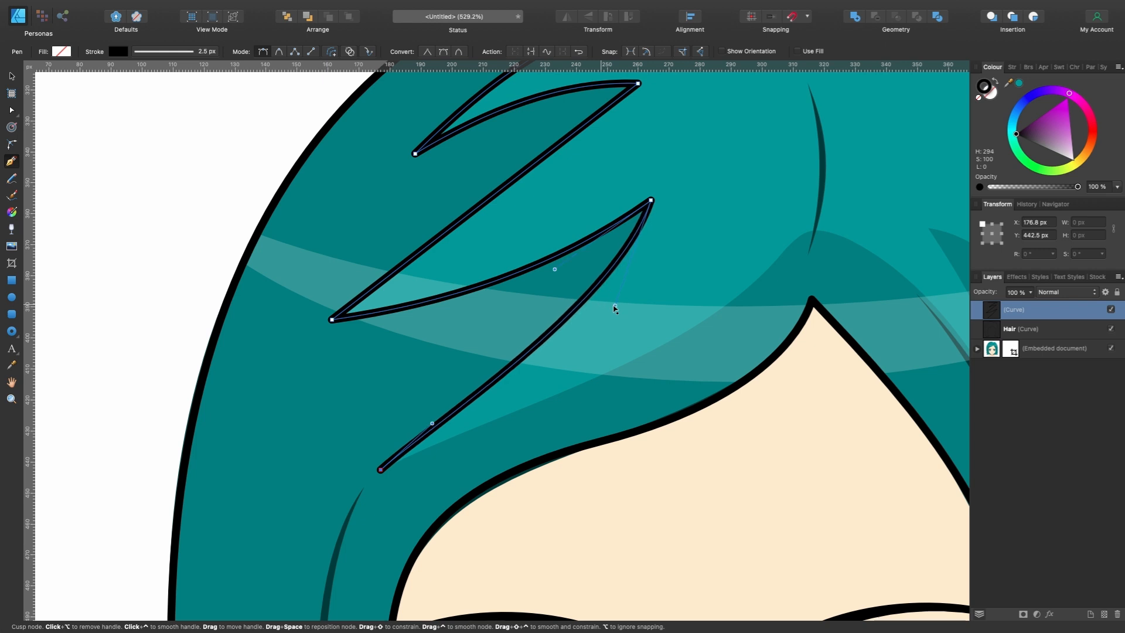
# - Continue the highlight path along its lower edge above the forehead and over the hump beneath the parting line
pyautogui.hscroll(5, 615, 309)
pyautogui.hscroll(5, 522, 396)
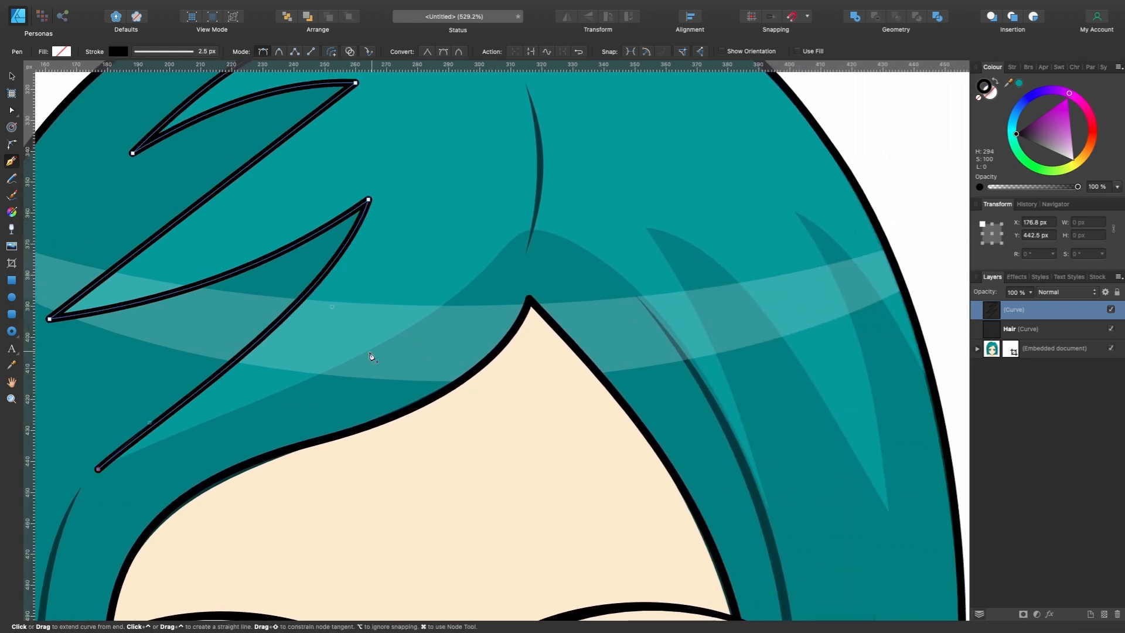
pyautogui.moveTo(360, 354); pyautogui.dragTo(414, 322)
pyautogui.moveTo(476, 278); pyautogui.dragTo(505, 245)
pyautogui.moveTo(578, 243); pyautogui.dragTo(637, 284)
# - Trace the pointed highlight spikes on the right-hand hair with sharp tips, ending just outside the hair outline
pyautogui.moveTo(770, 509)
pyautogui.mouseDown()
pyautogui.moveTo(824, 625)
pyautogui.moveTo(837, 581)
pyautogui.mouseUp()
pyautogui.scroll(-3, 831, 624)
pyautogui.keyDown('alt'); pyautogui.click(838, 580); pyautogui.keyUp('alt')
pyautogui.moveTo(704, 269); pyautogui.dragTo(660, 216)
pyautogui.keyDown('alt'); pyautogui.click(660, 215); pyautogui.keyUp('alt')
pyautogui.moveTo(873, 466); pyautogui.dragTo(931, 585)
pyautogui.scroll(-3, 932, 585)
pyautogui.keyDown('alt'); pyautogui.click(935, 586); pyautogui.keyUp('alt')
pyautogui.moveTo(767, 186); pyautogui.dragTo(724, 134)
pyautogui.moveTo(878, 329); pyautogui.dragTo(925, 417)
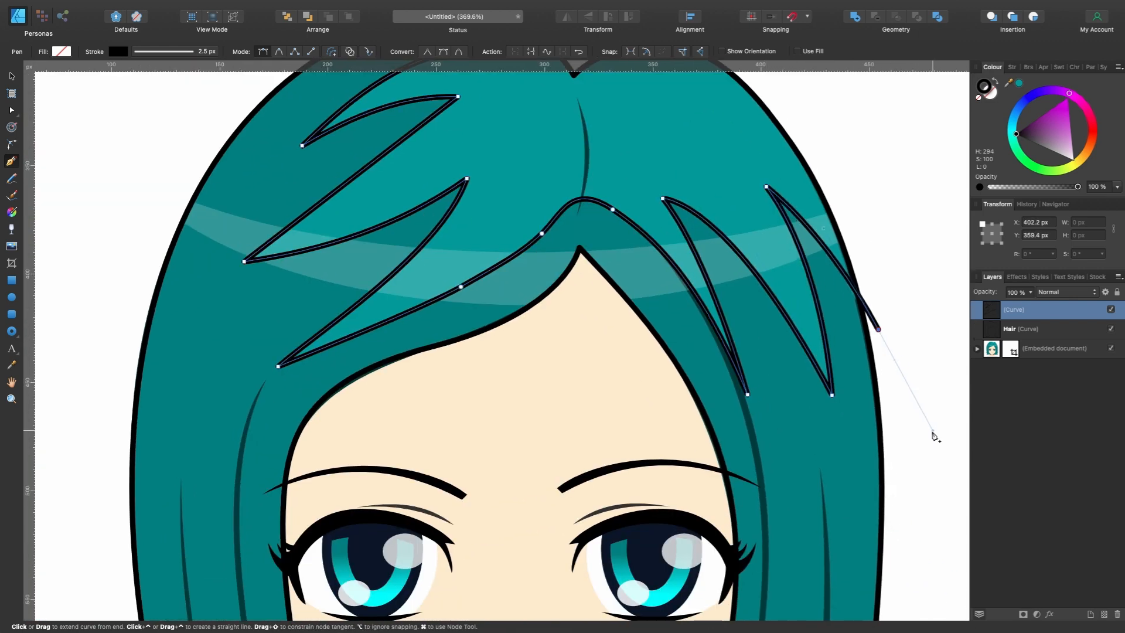
# - Close the highlight shape with straight segments running loosely around the outside of the crown back to its starting node
pyautogui.scroll(-3, 874, 332)
pyautogui.click(833, 297)
pyautogui.click(746, 229)
pyautogui.click(601, 222)
pyautogui.click(461, 229)
pyautogui.click(417, 259)
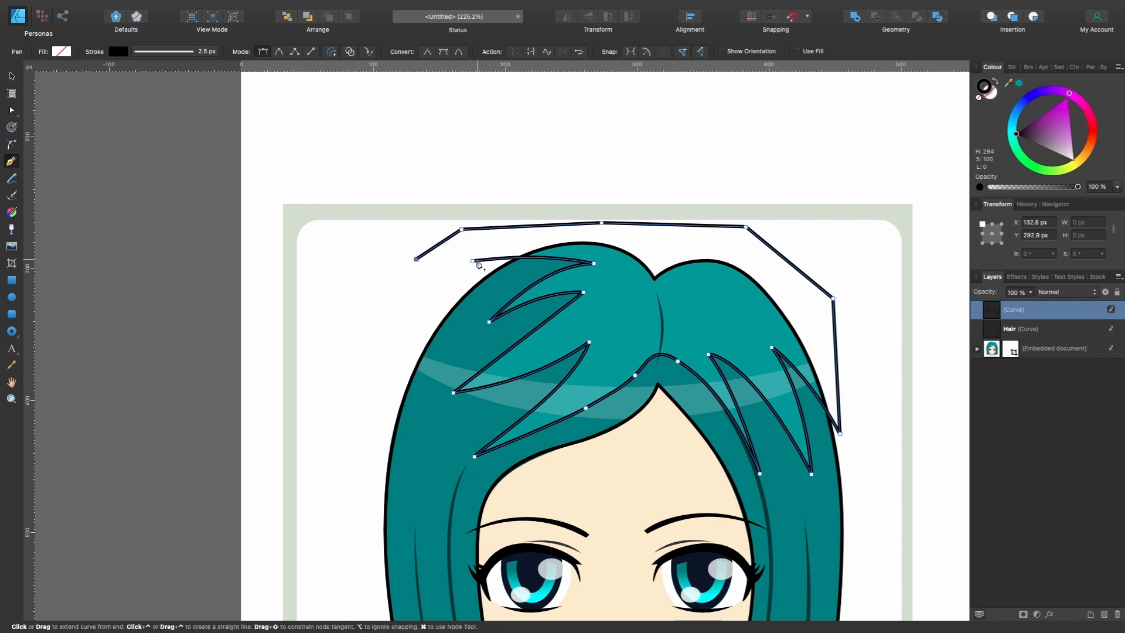
pyautogui.click(472, 260)
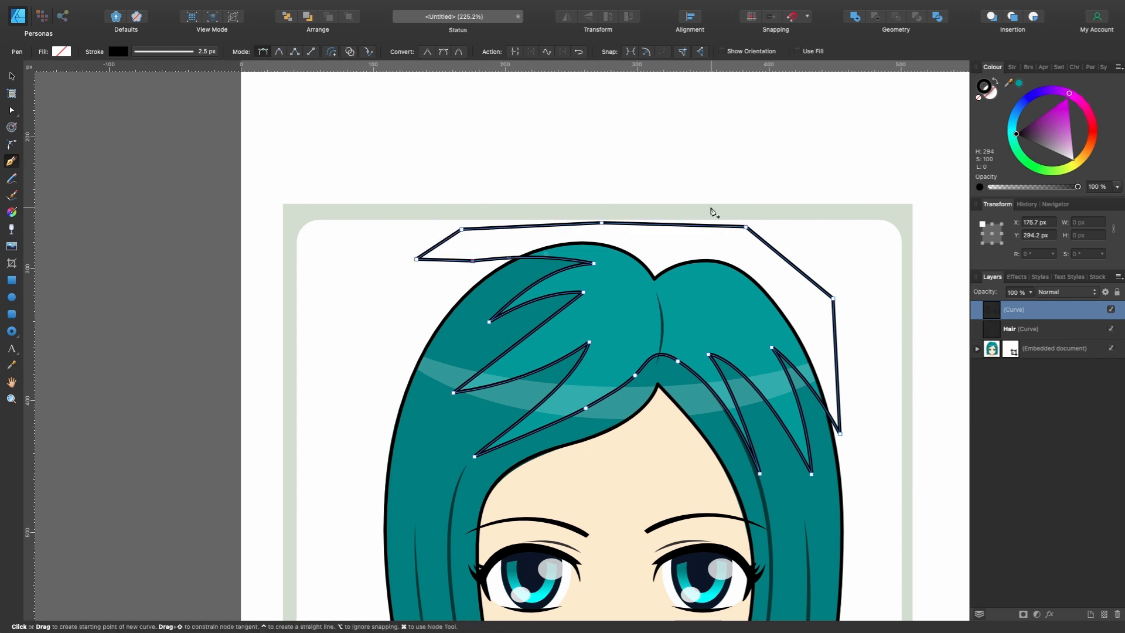
# - Remove the stroke colour from the closed highlight curve
pyautogui.scroll(-2, 712, 211)
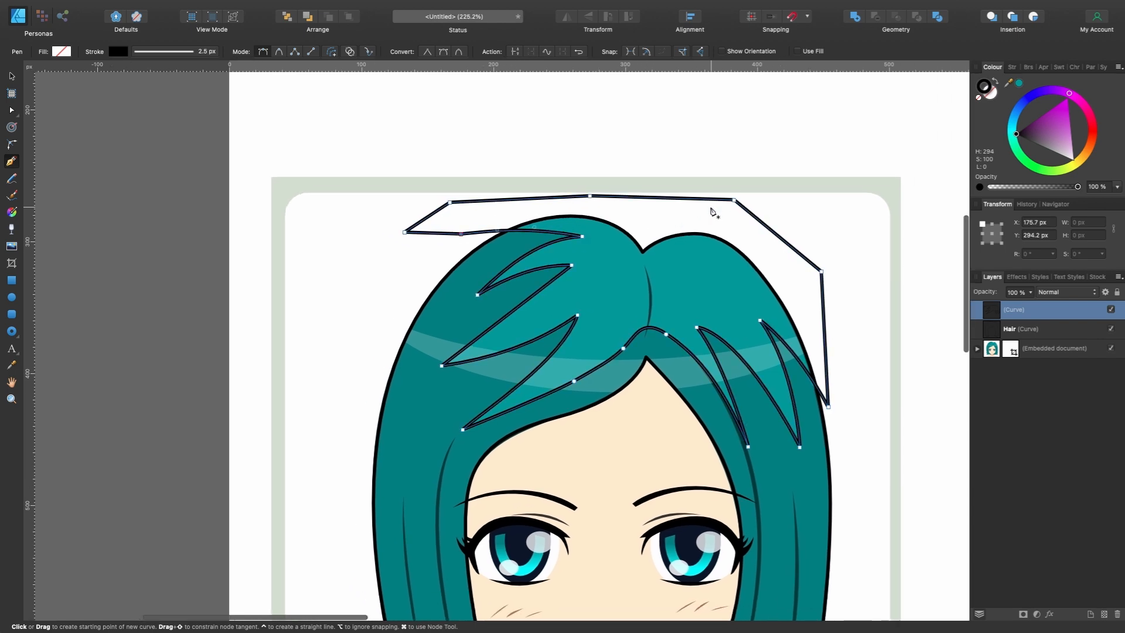
pyautogui.scroll(5, 549, 303)
pyautogui.hscroll(2, 550, 303)
pyautogui.click(122, 52)
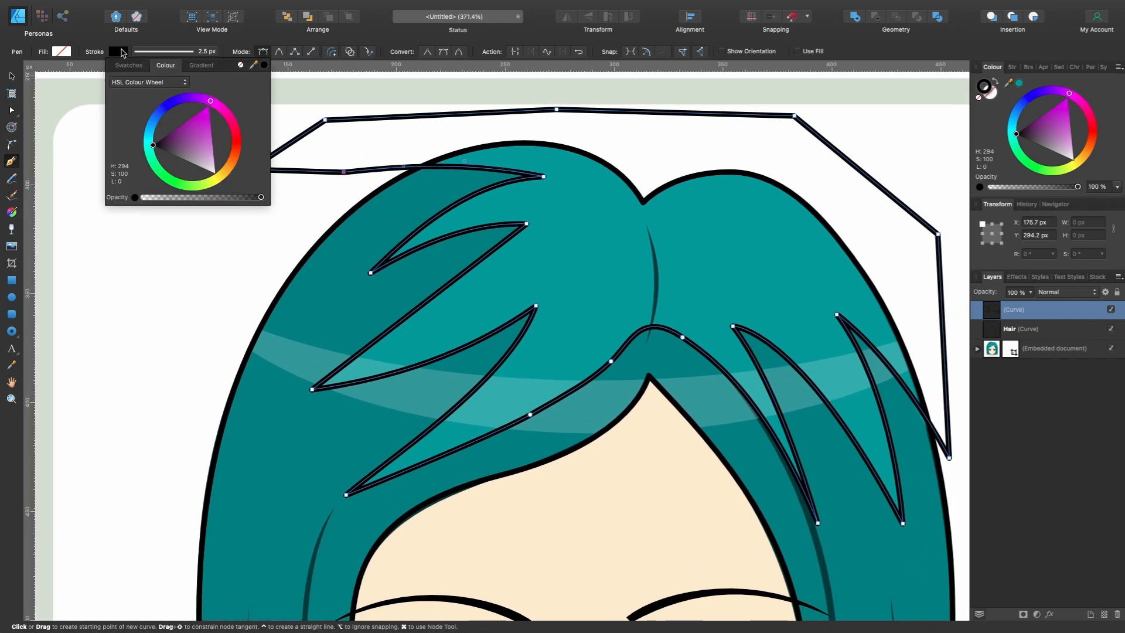
pyautogui.click(241, 66)
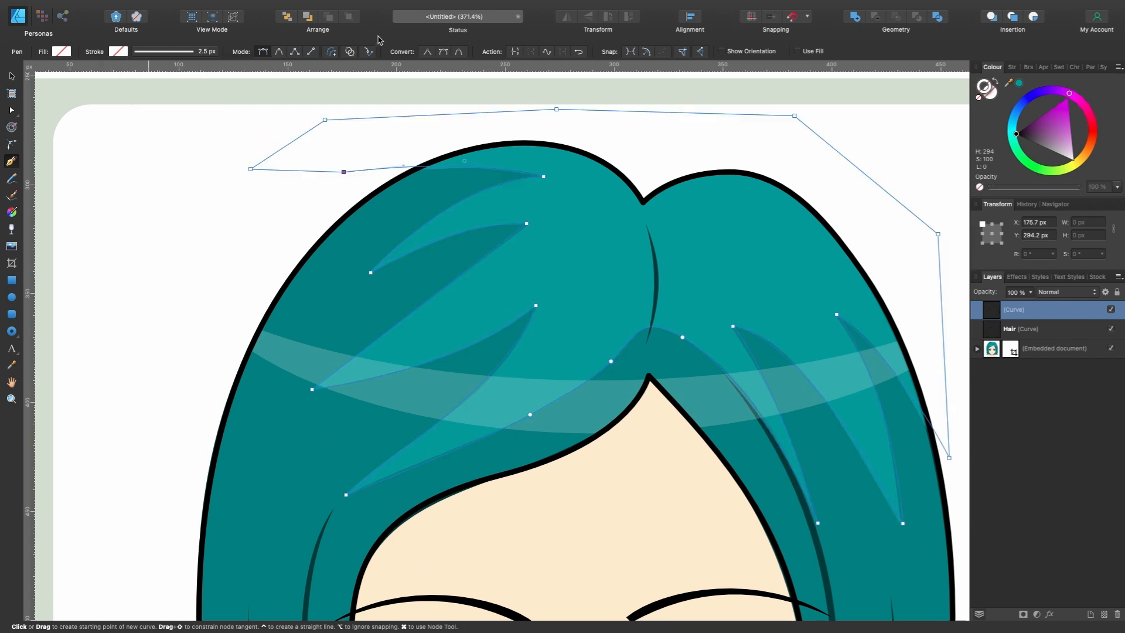
# - Rename the highlight curve's layer as reflection
pyautogui.scroll(-5, 569, 229)
pyautogui.scroll(4, 571, 229)
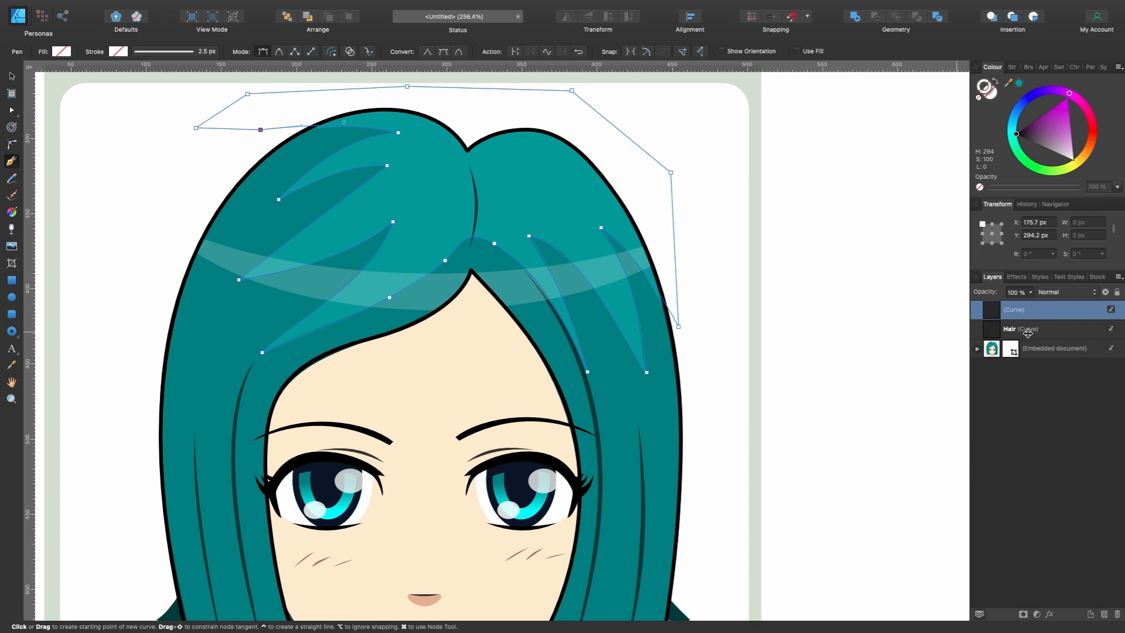
pyautogui.scroll(-4, 846, 301)
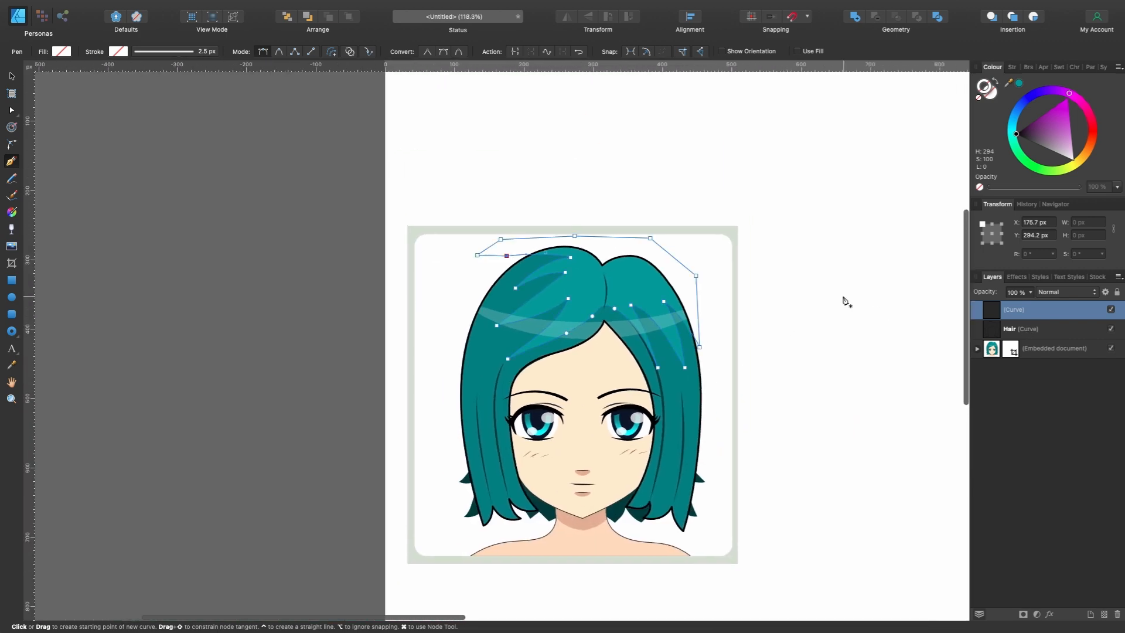
pyautogui.press('v')
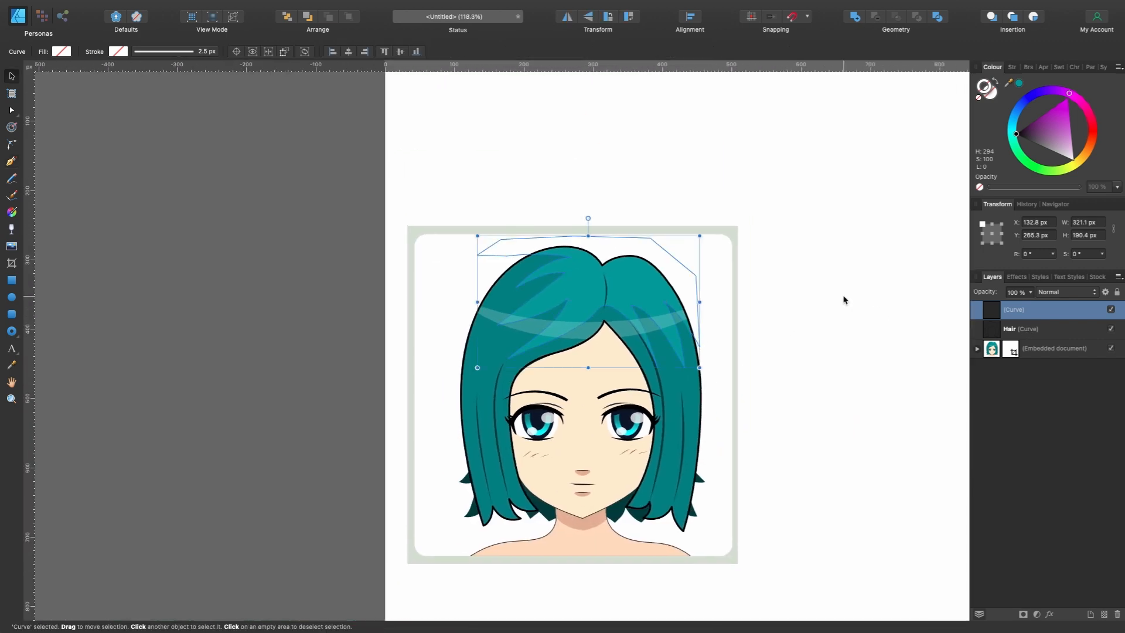
pyautogui.doubleClick(1020, 310)
pyautogui.write('reflection')
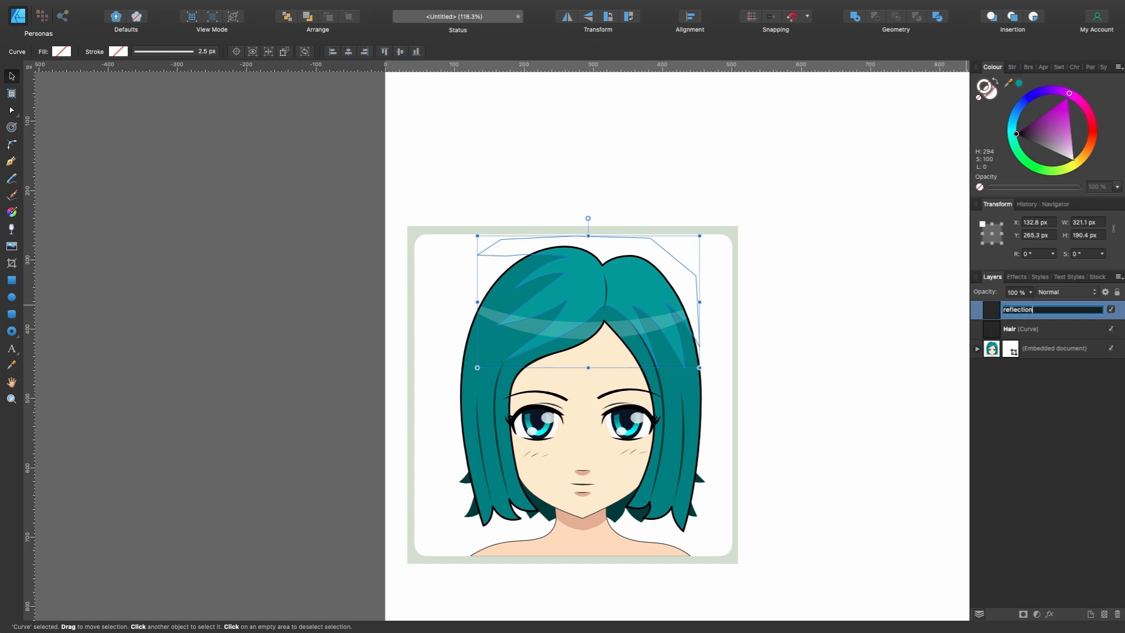
pyautogui.press('Return')
# - Select the reflection and Hair curves together and move them onto the blank area beside the portrait, at X 602.4 px
pyautogui.click(1062, 328)
pyautogui.click(1057, 313)
pyautogui.moveTo(1024, 317); pyautogui.dragTo(1048, 332)
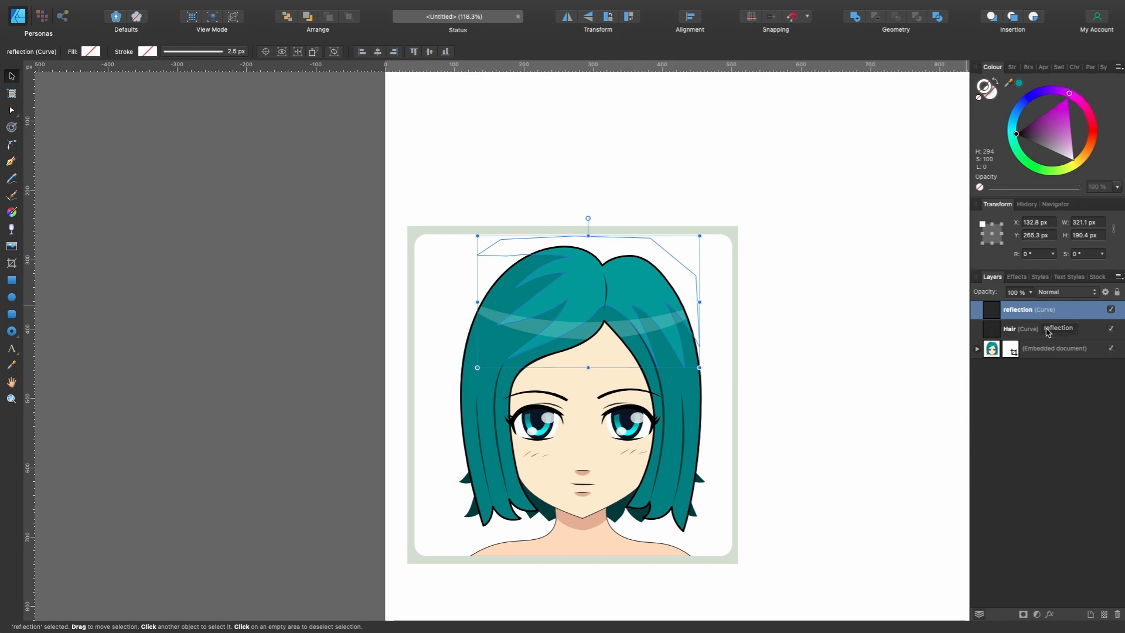
pyautogui.keyDown('shift'); pyautogui.click(1049, 331); pyautogui.keyUp('shift')
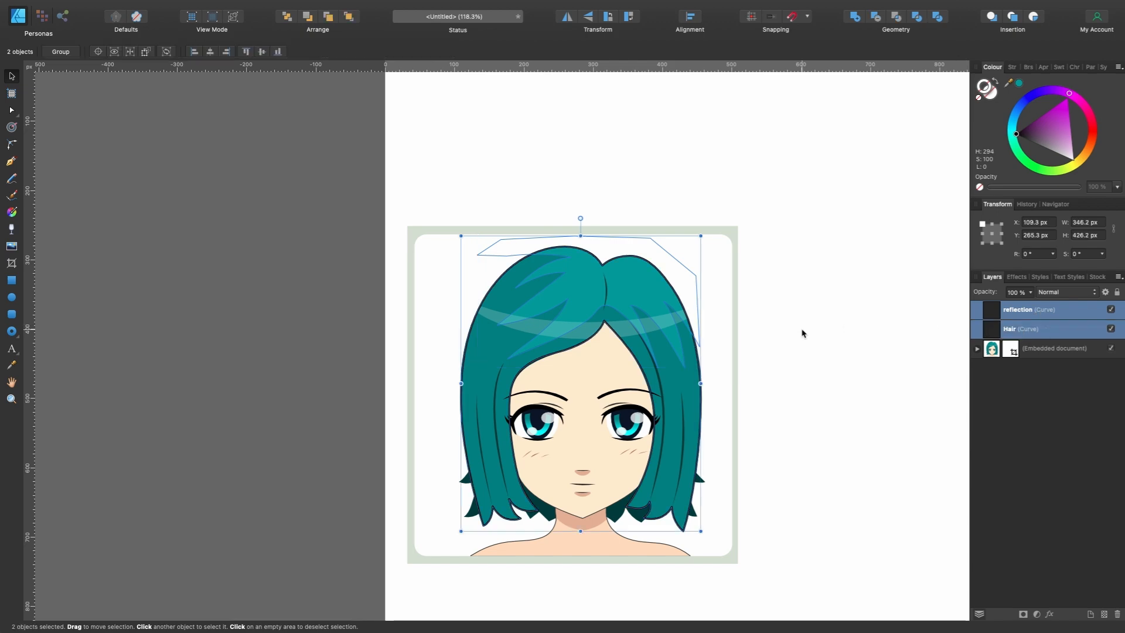
pyautogui.hscroll(5, 811, 330)
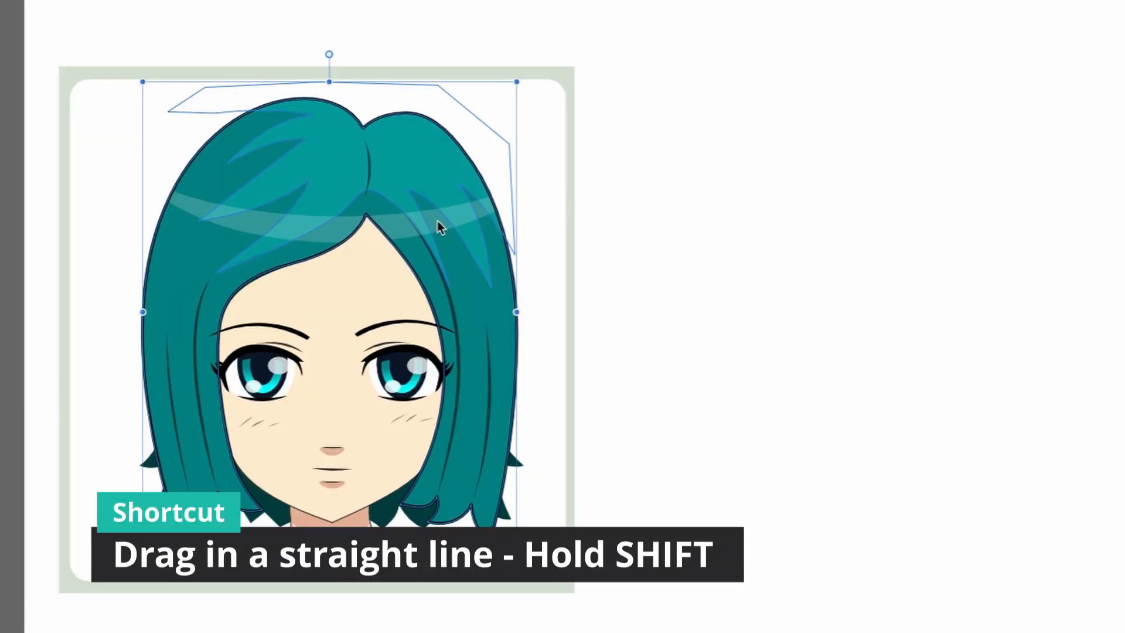
pyautogui.moveTo(486, 313); pyautogui.dragTo(753, 312)
pyautogui.moveTo(857, 220); pyautogui.dragTo(971, 215)
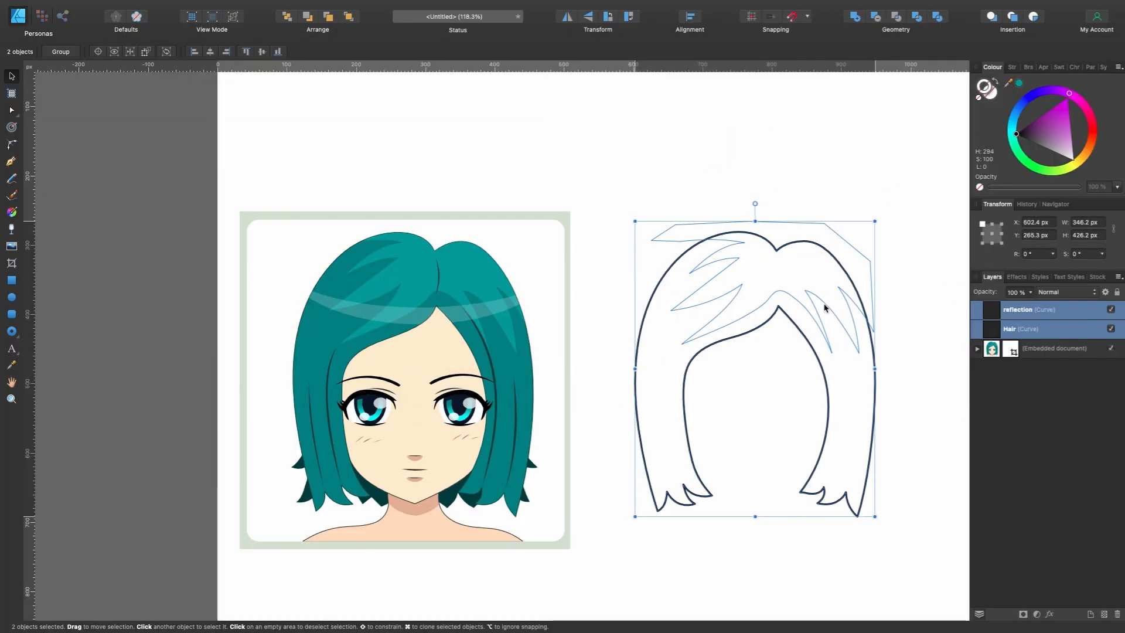
# - Sample the dark teal from the portrait's hair and apply it as the Hair curve's fill (H 180, S 100, L 25)
pyautogui.click(1037, 328)
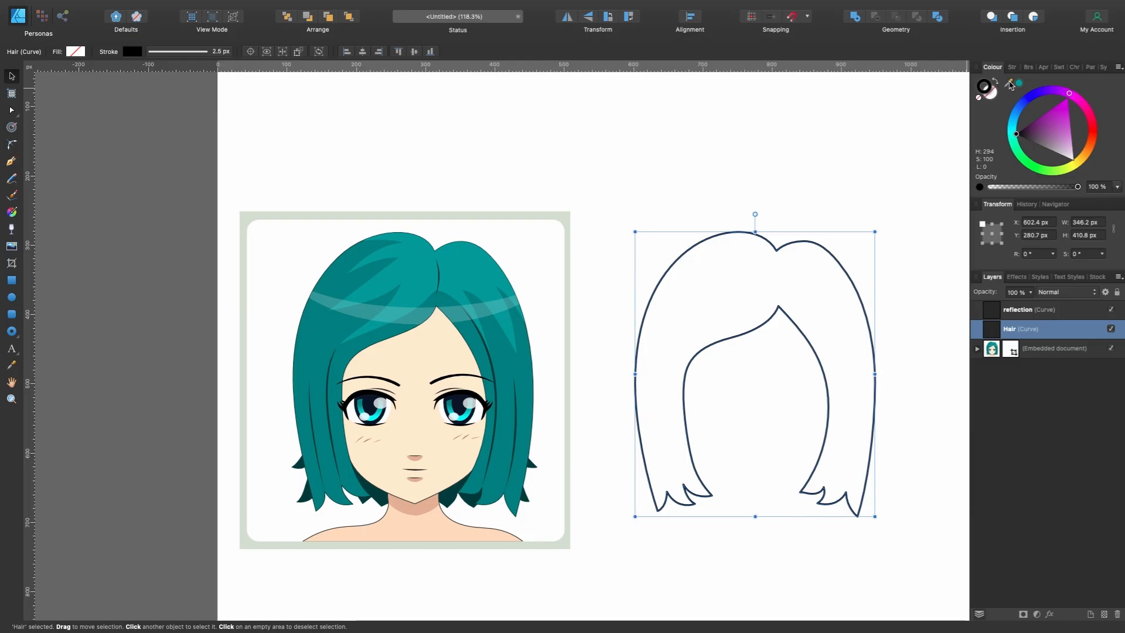
pyautogui.moveTo(1008, 84); pyautogui.dragTo(310, 332)
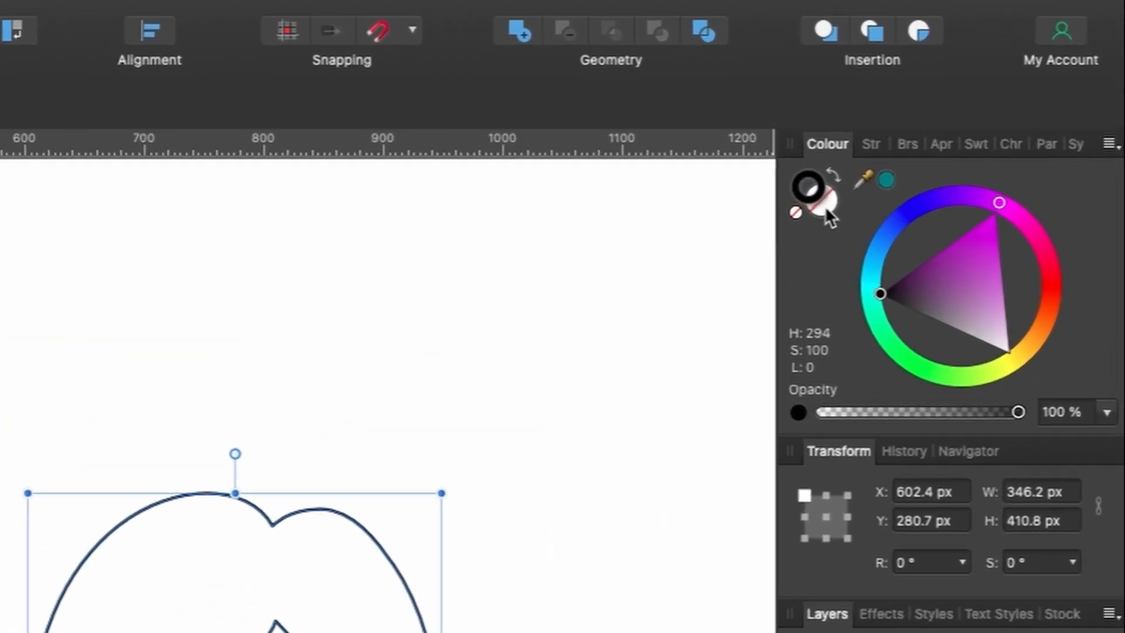
pyautogui.click(825, 205)
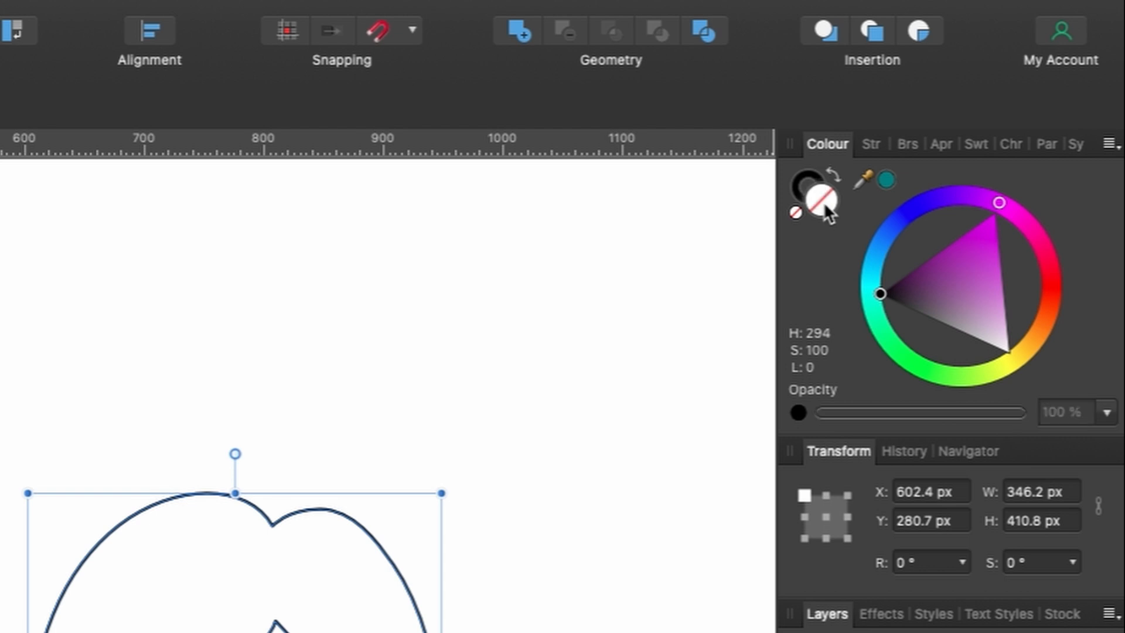
pyautogui.click(888, 179)
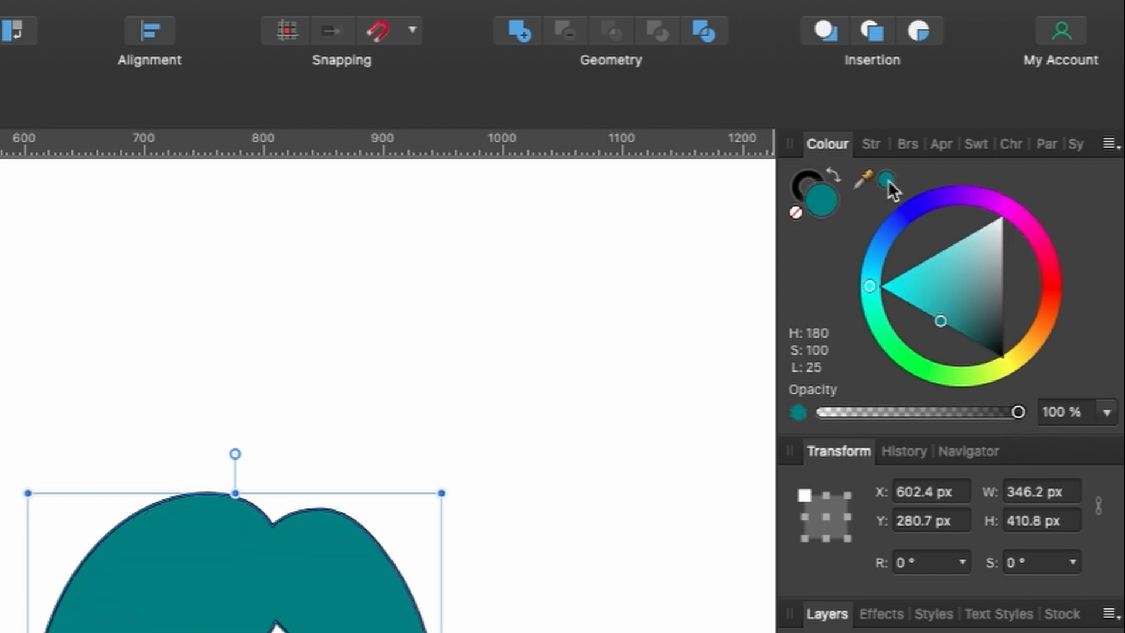
pyautogui.scroll(1, 831, 237)
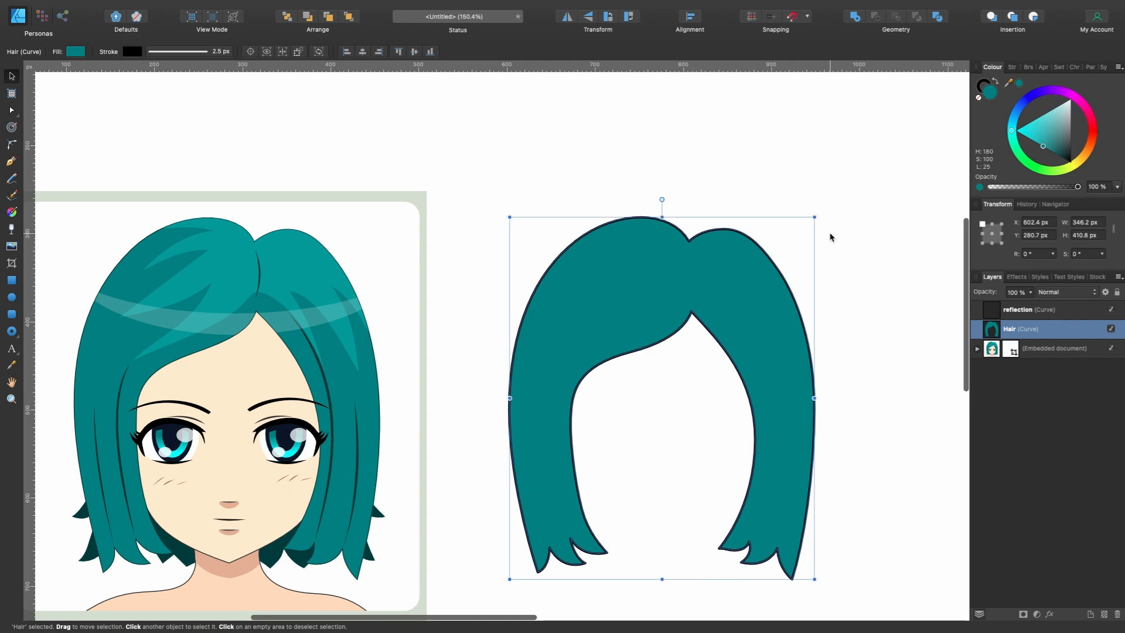
pyautogui.hscroll(-2, 831, 237)
pyautogui.scroll(-1, 831, 238)
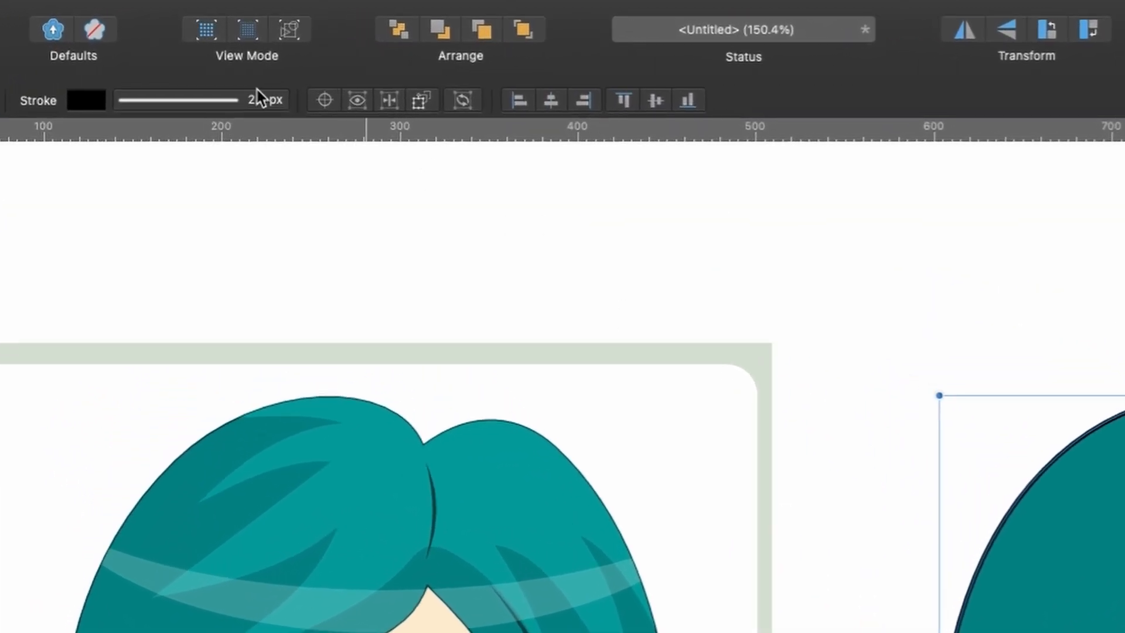
# - Set the Hair curve's stroke width to 1.5 px
pyautogui.click(237, 101)
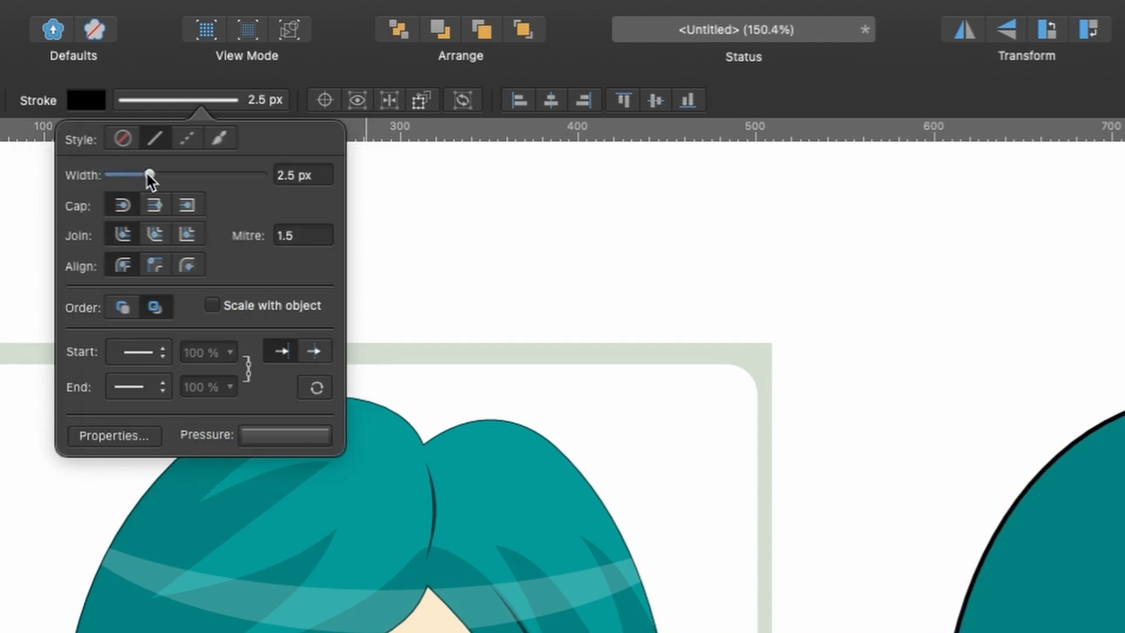
pyautogui.moveTo(147, 174); pyautogui.dragTo(143, 173)
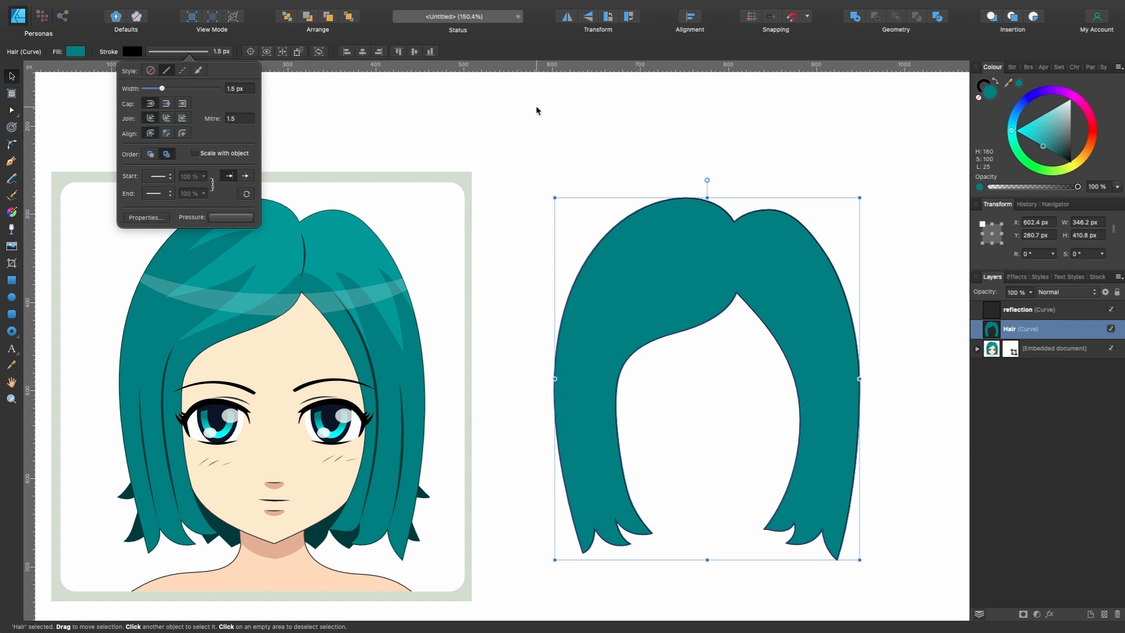
# - Fill the reflection curve with the lighter teal sampled from the portrait's hair (H 180, S 100, L 30) and clip it inside the Hair curve
pyautogui.click(1018, 310)
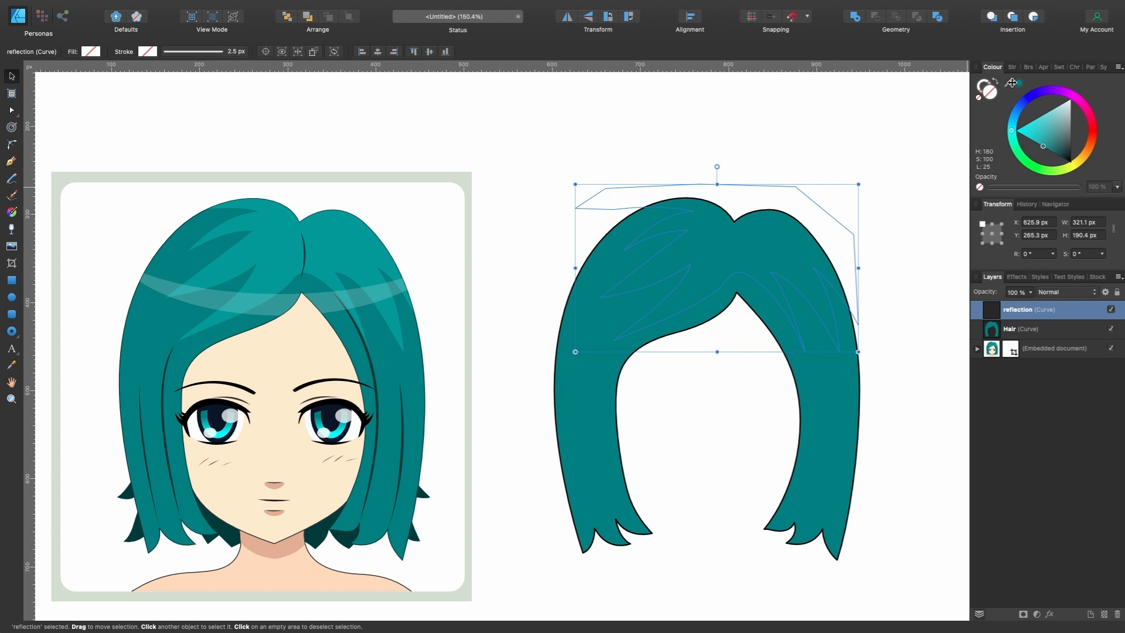
pyautogui.moveTo(1008, 82); pyautogui.dragTo(343, 241)
pyautogui.click(1020, 83)
pyautogui.hscroll(3, 729, 157)
pyautogui.scroll(-1, 729, 157)
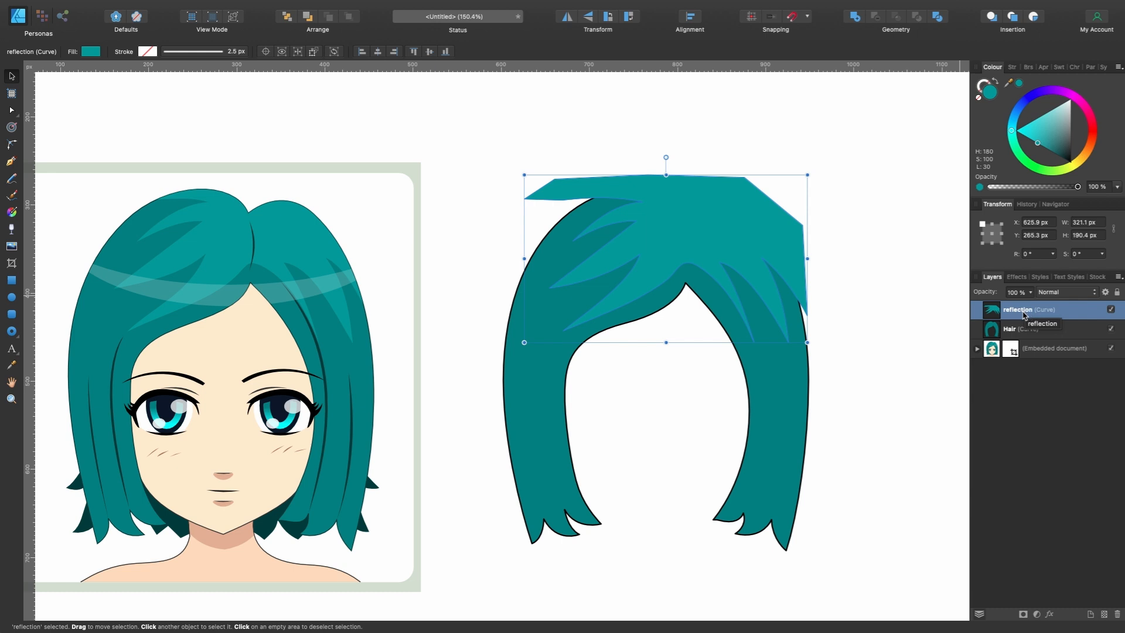
pyautogui.moveTo(1023, 315); pyautogui.dragTo(1047, 336)
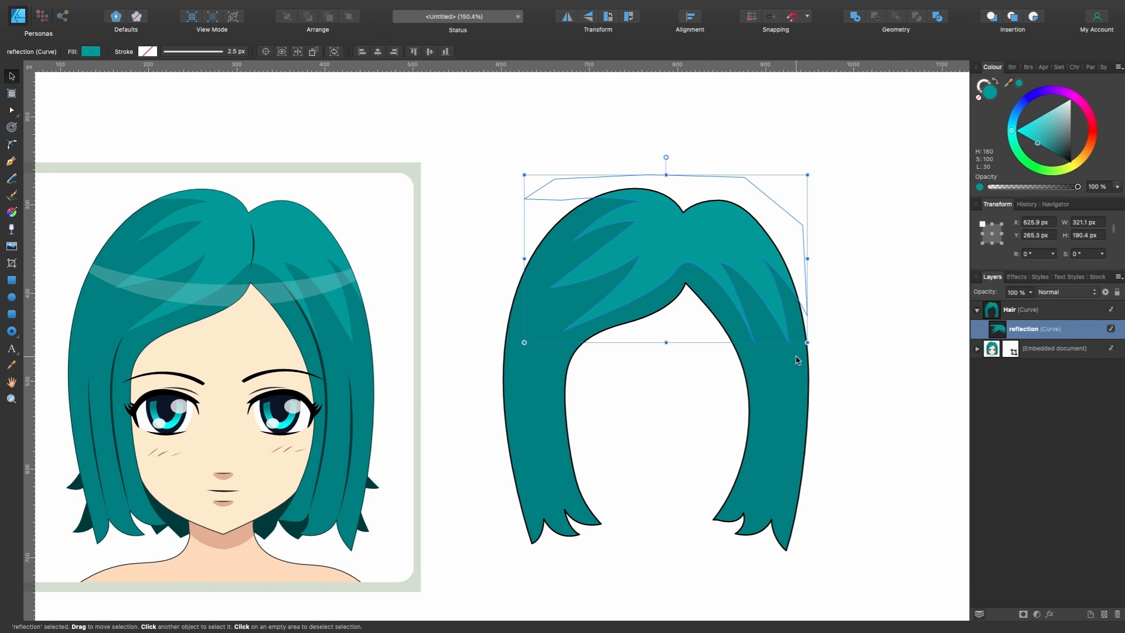
# - Try moving the clipped reflection slightly upward within the Hair shape, and undo the move
pyautogui.moveTo(768, 254)
pyautogui.mouseDown()
pyautogui.moveTo(756, 258)
pyautogui.moveTo(768, 244)
pyautogui.mouseUp()
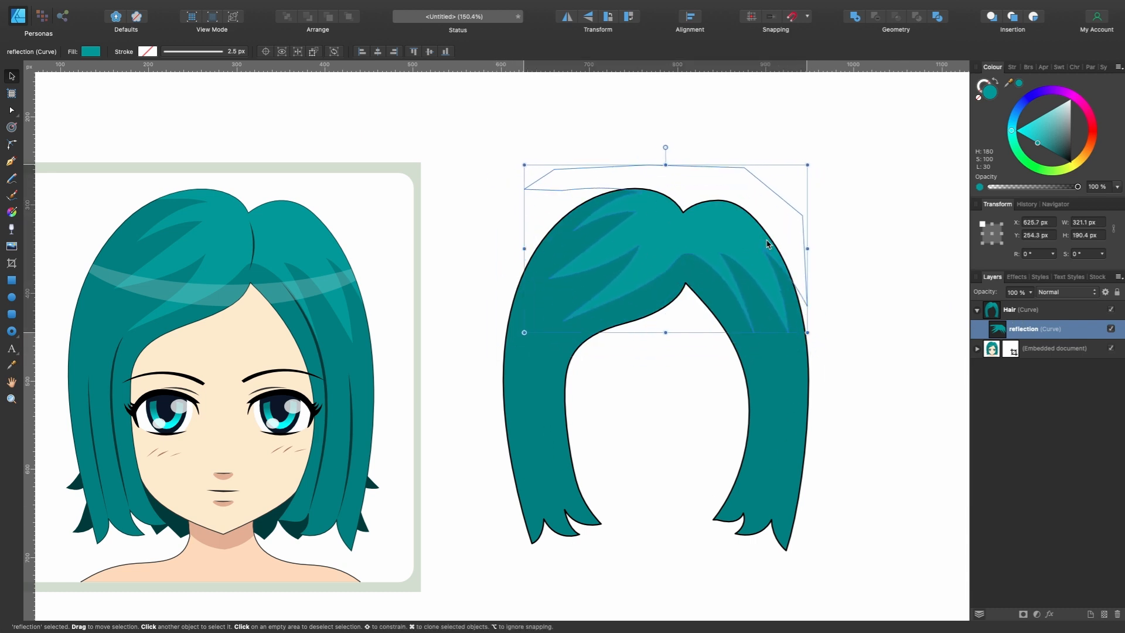
pyautogui.press('super+z')
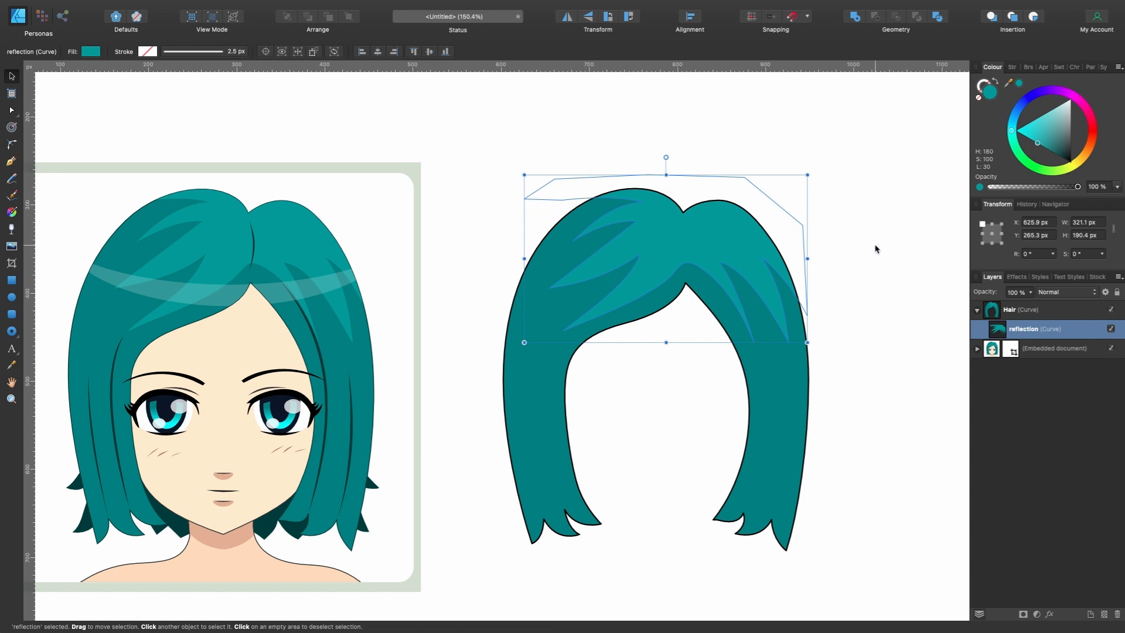
# - Trace the translucent shine band across the portrait's hair with the Pen tool as a closed curved shape extending past both hair edges
pyautogui.hscroll(-2, 875, 249)
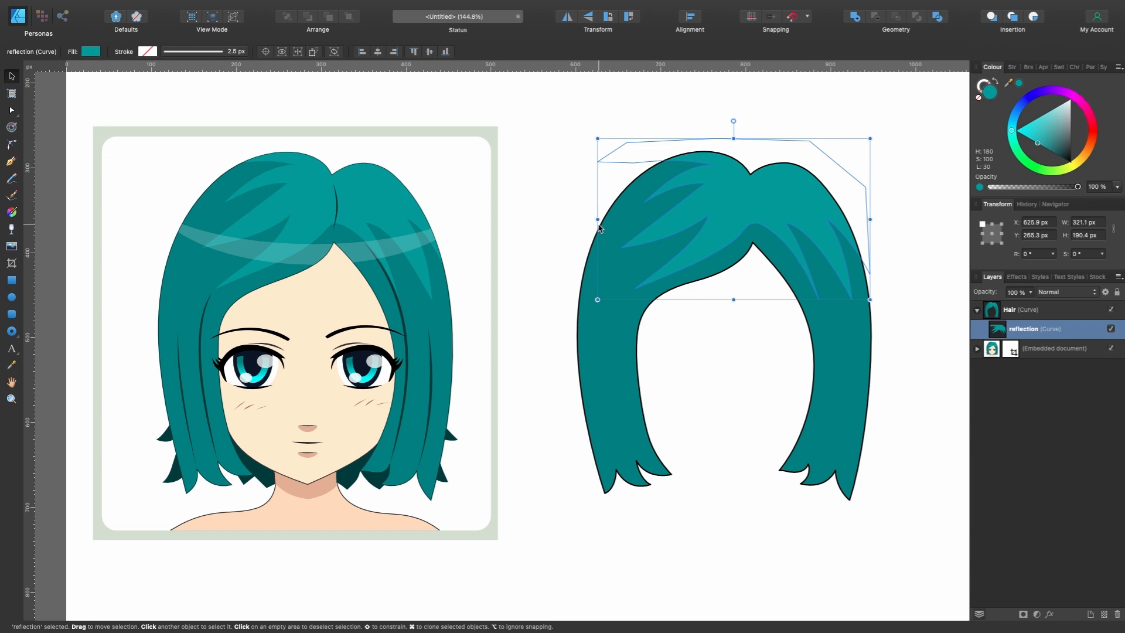
pyautogui.hscroll(-5, 432, 235)
pyautogui.scroll(3, 430, 234)
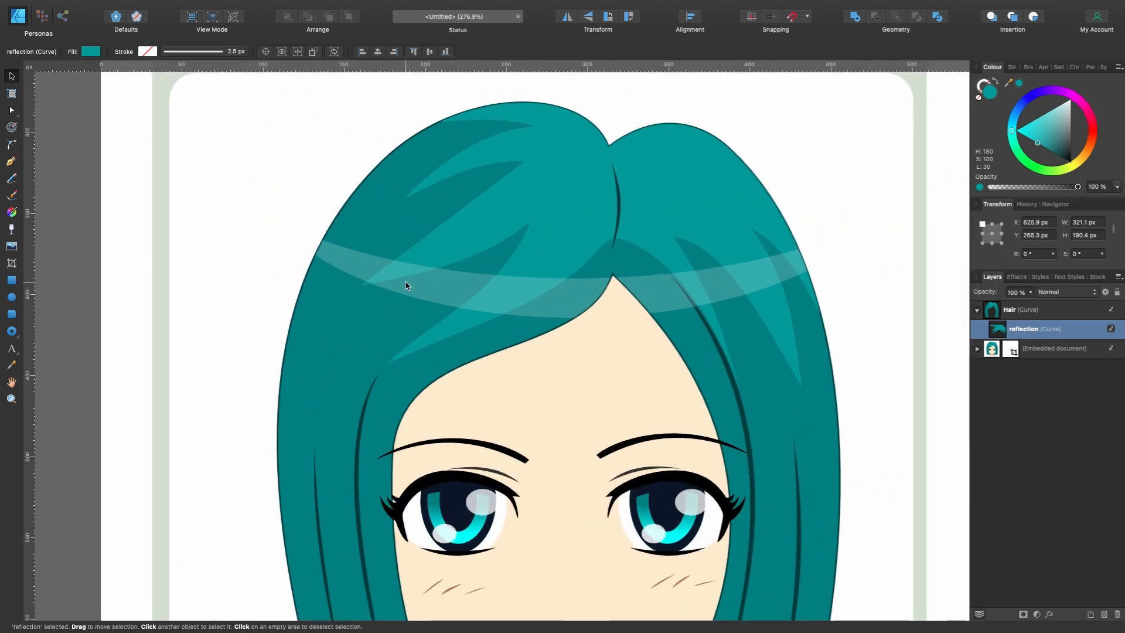
pyautogui.click(1029, 314)
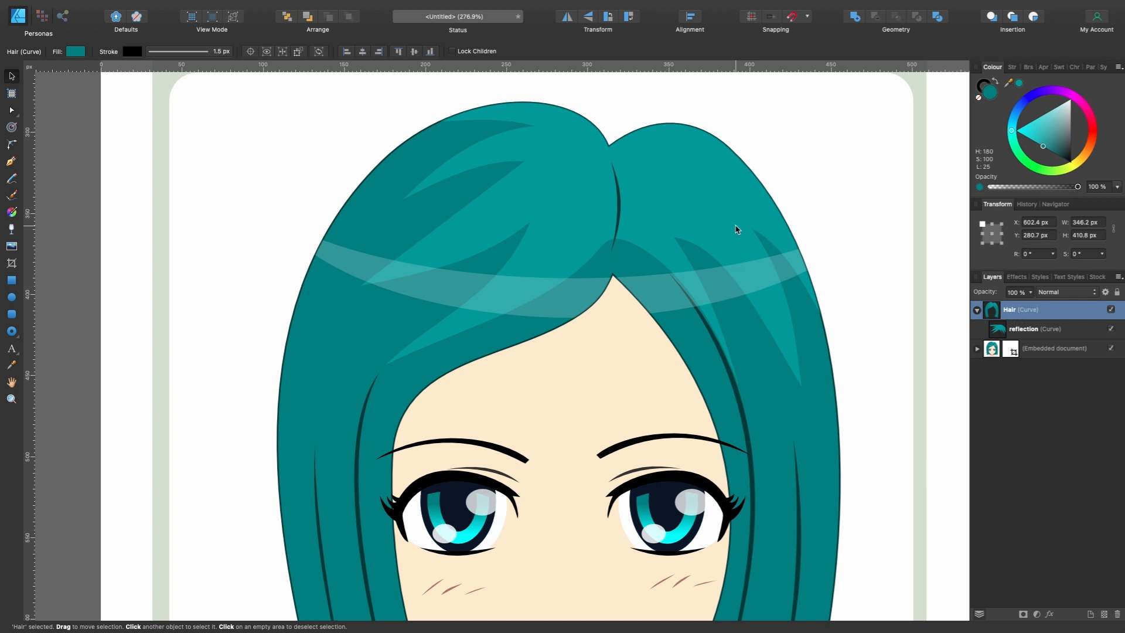
pyautogui.click(11, 162)
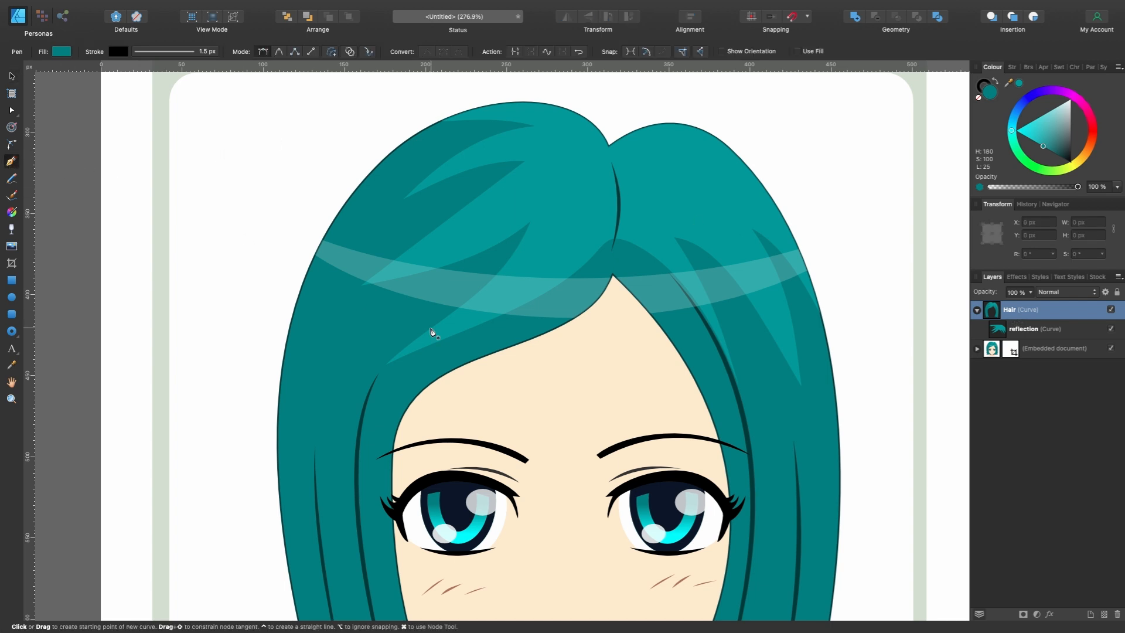
pyautogui.click(313, 232)
pyautogui.moveTo(589, 279); pyautogui.dragTo(779, 270)
pyautogui.click(824, 236)
pyautogui.click(831, 266)
pyautogui.moveTo(583, 317); pyautogui.dragTo(381, 318)
pyautogui.click(283, 236)
pyautogui.click(313, 232)
pyautogui.keyDown('super'); pyautogui.click(583, 317); pyautogui.keyUp('super')
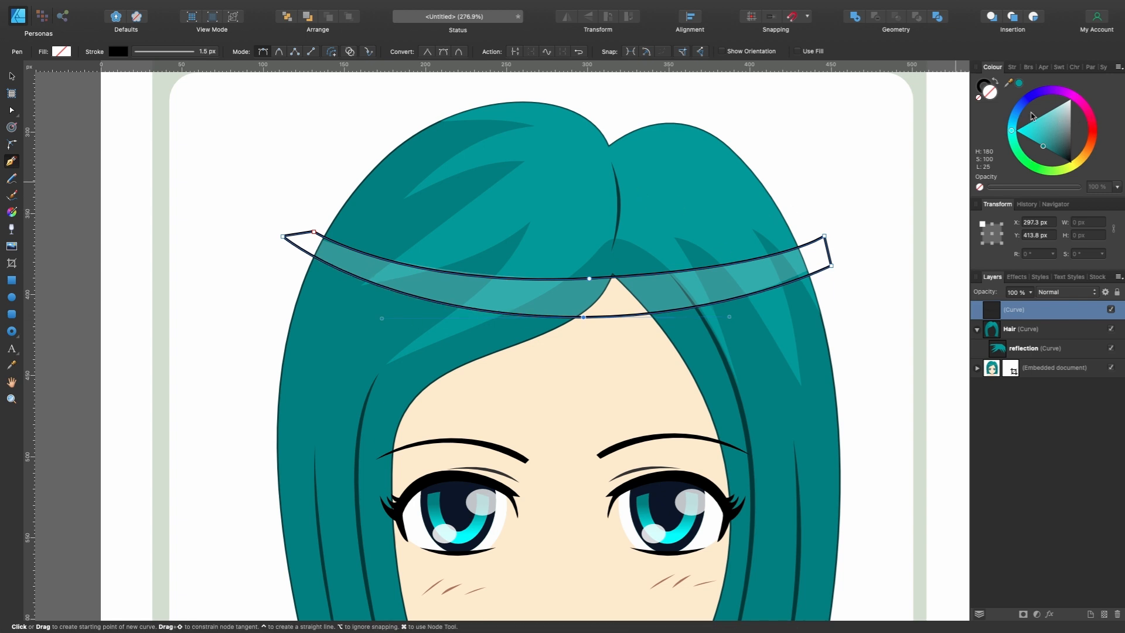
# - Fill the shine band with white and remove its stroke colour
pyautogui.click(1062, 119)
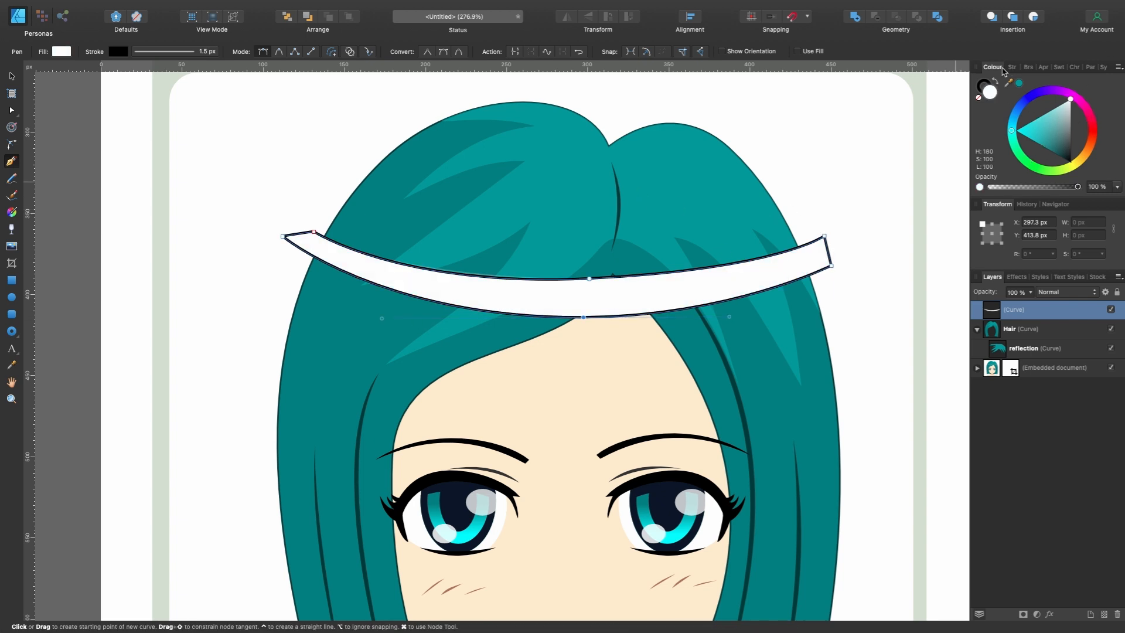
pyautogui.click(984, 86)
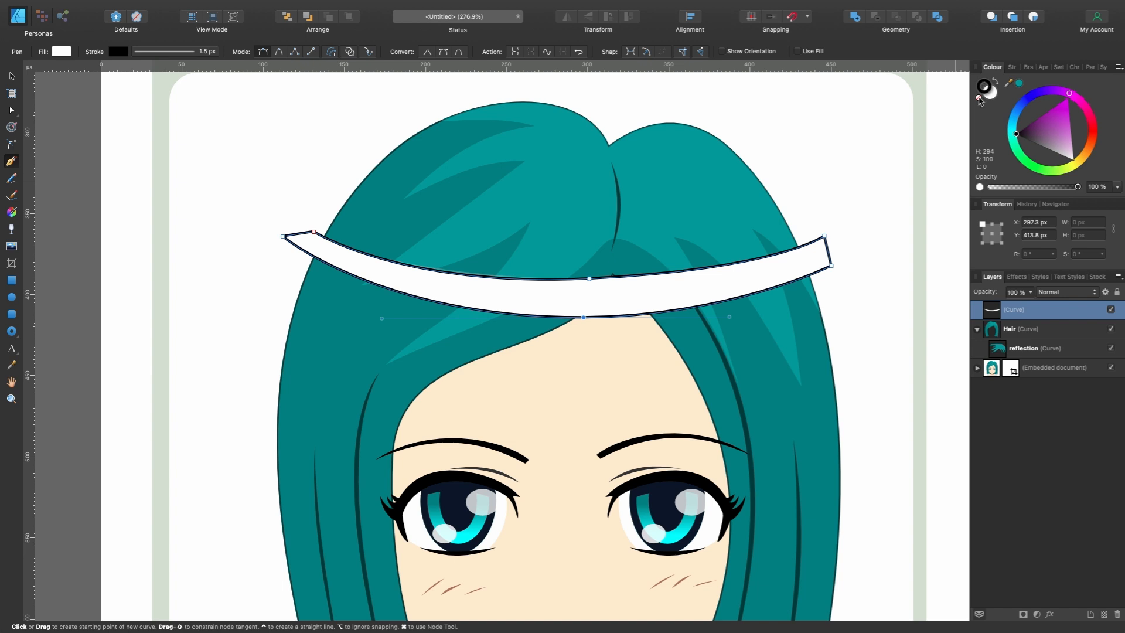
pyautogui.click(979, 98)
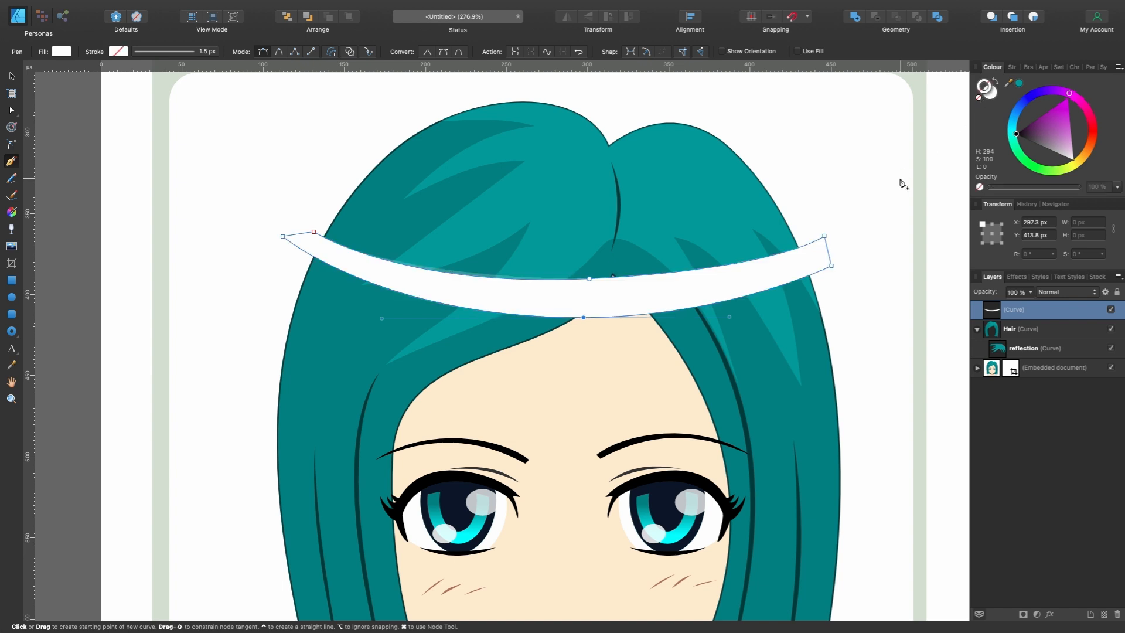
# - Move the white band just below the portrait's own shine band, to Y 392.5 px, and lower its opacity to 25 %
pyautogui.press('v')
pyautogui.moveTo(776, 271); pyautogui.dragTo(778, 324)
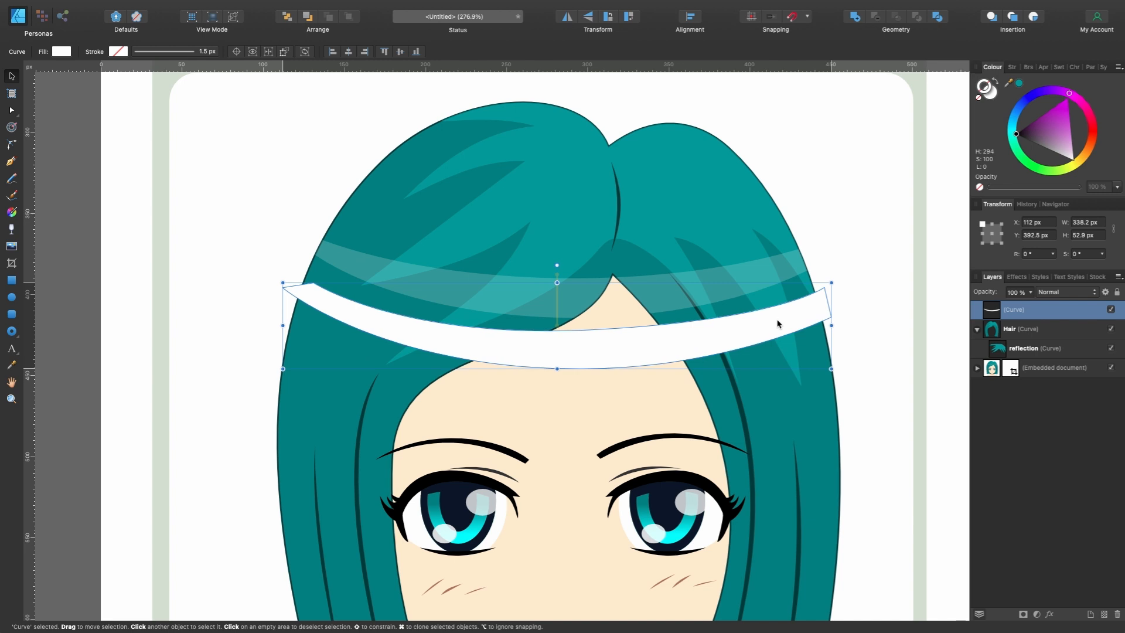
pyautogui.scroll(3, 778, 324)
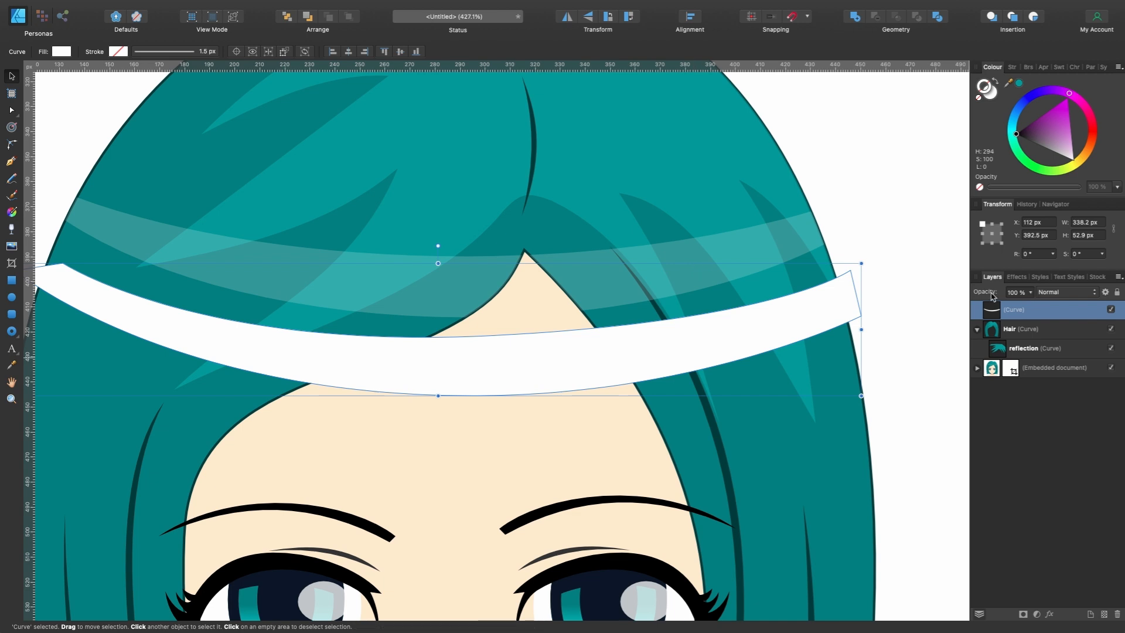
pyautogui.click(1030, 293)
pyautogui.moveTo(1030, 309); pyautogui.dragTo(959, 321)
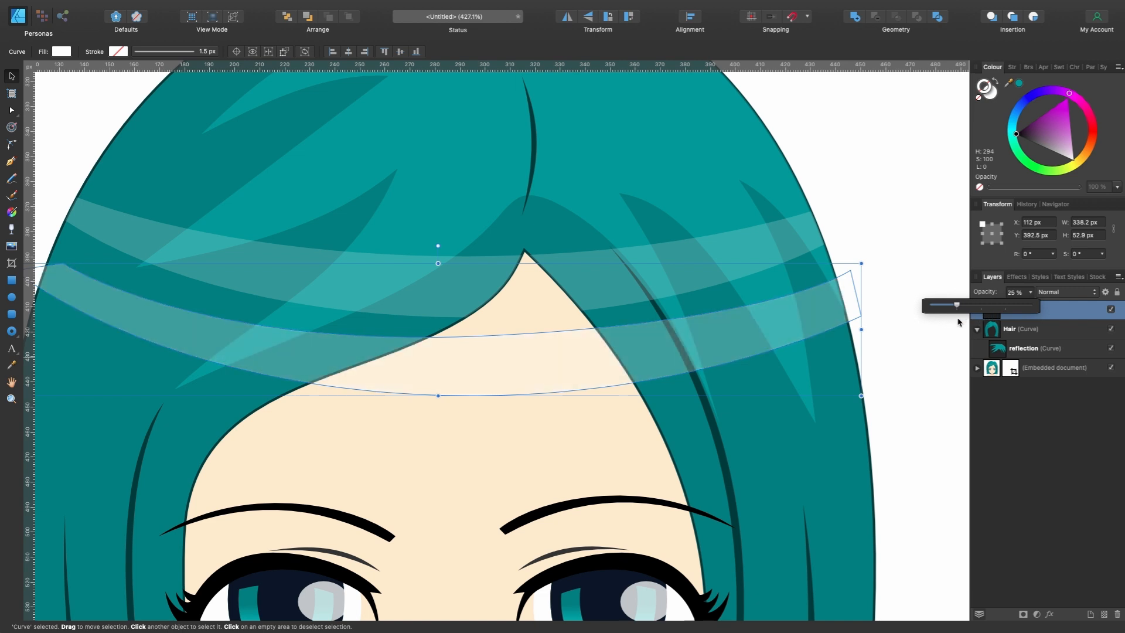
pyautogui.click(1048, 293)
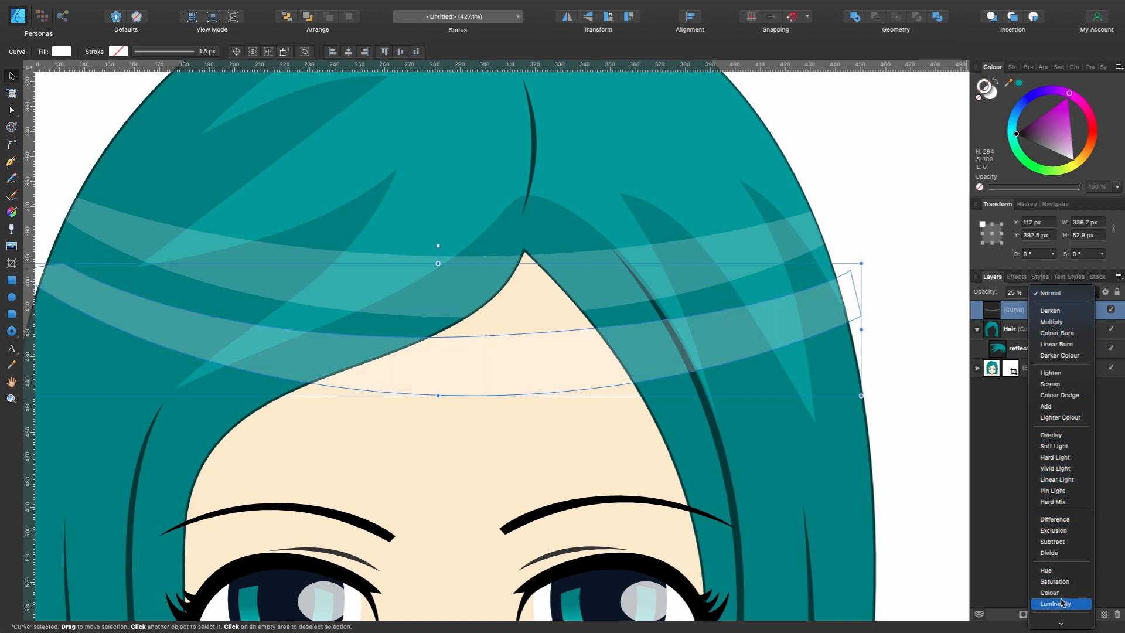
pyautogui.click(1013, 313)
pyautogui.doubleClick(1014, 312)
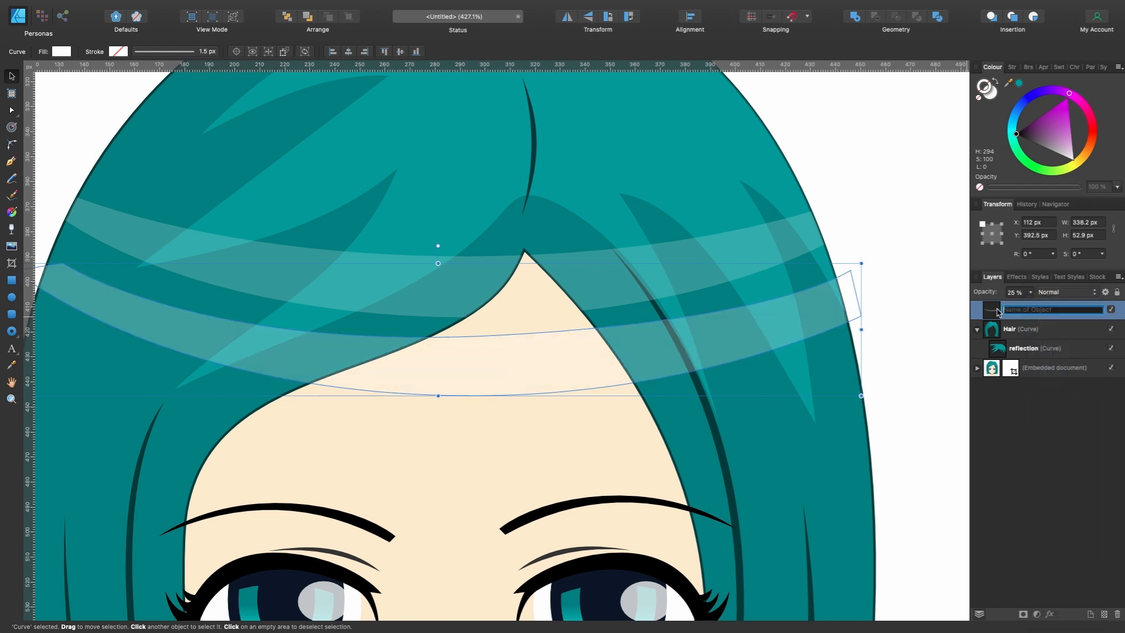
pyautogui.click(1023, 328)
pyautogui.click(1023, 316)
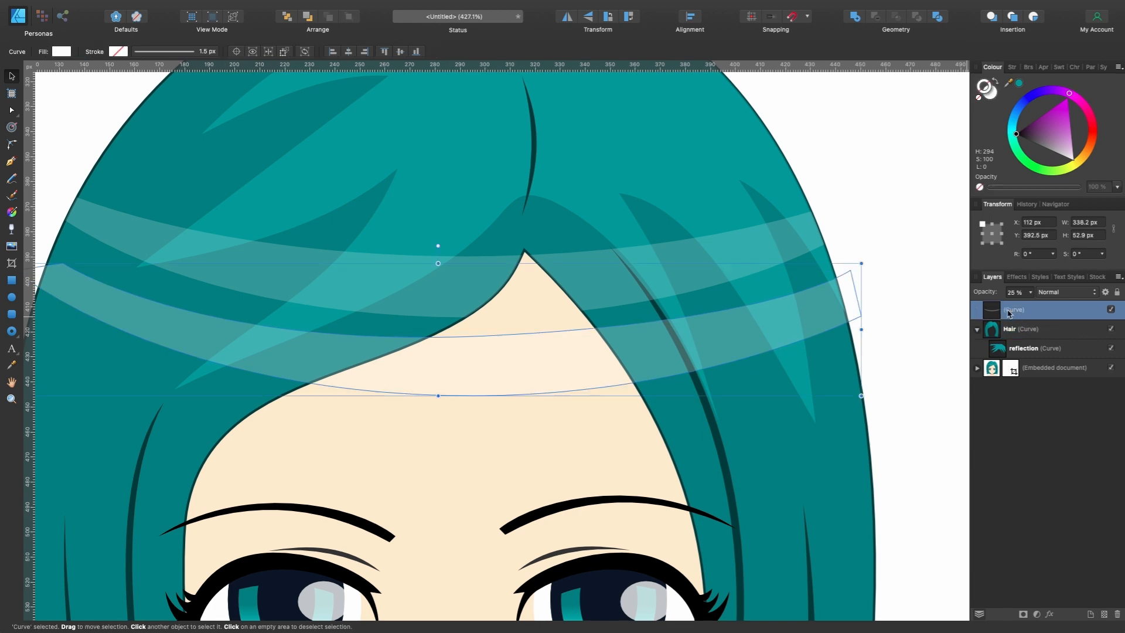
# - Move the translucent band up over the portrait's own shine band, at Y 359.8 px
pyautogui.moveTo(772, 325); pyautogui.dragTo(771, 238)
pyautogui.scroll(-3, 770, 240)
pyautogui.scroll(1, 770, 240)
pyautogui.hscroll(1, 769, 240)
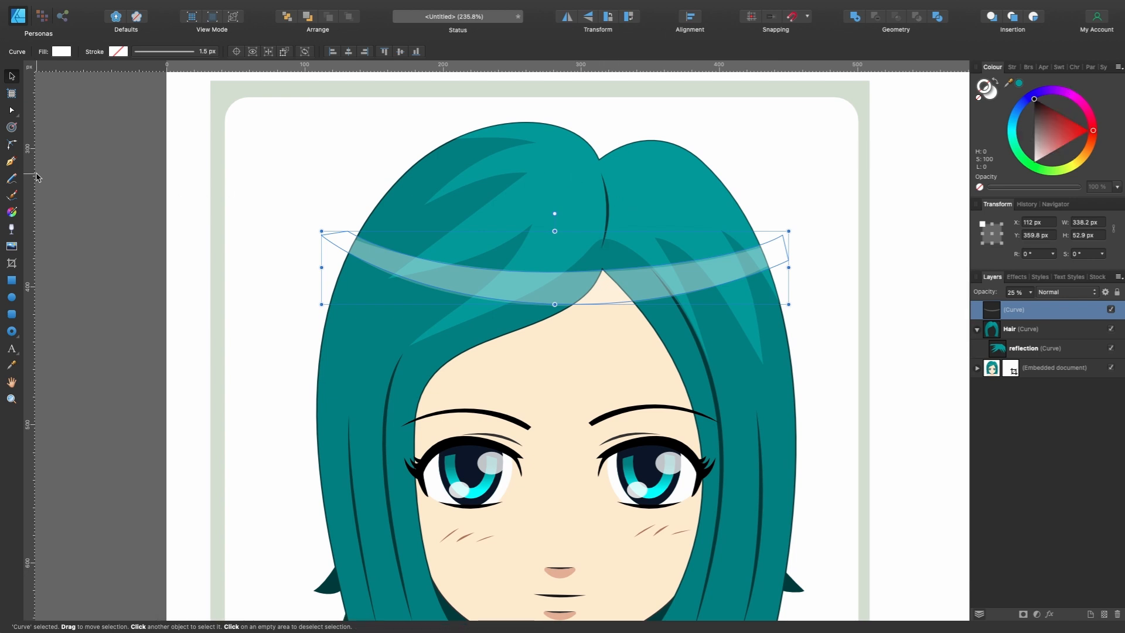
# - Trace the dark curved line below the hair parting with the Pen tool as an open curve and give it a black stroke
pyautogui.click(11, 161)
pyautogui.scroll(3, 612, 175)
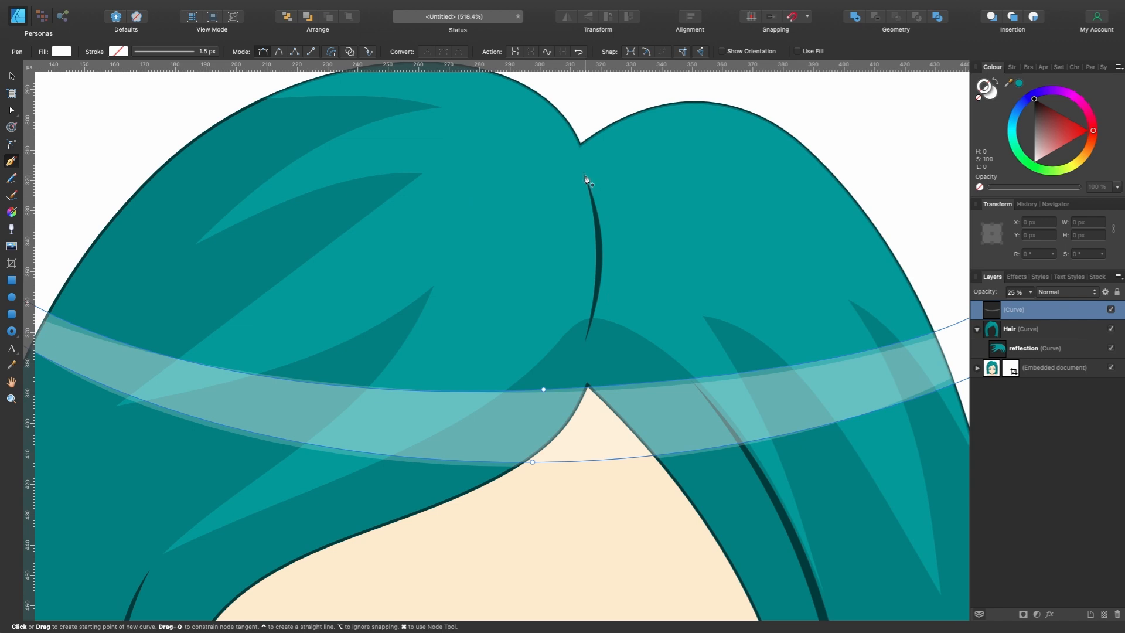
pyautogui.click(585, 174)
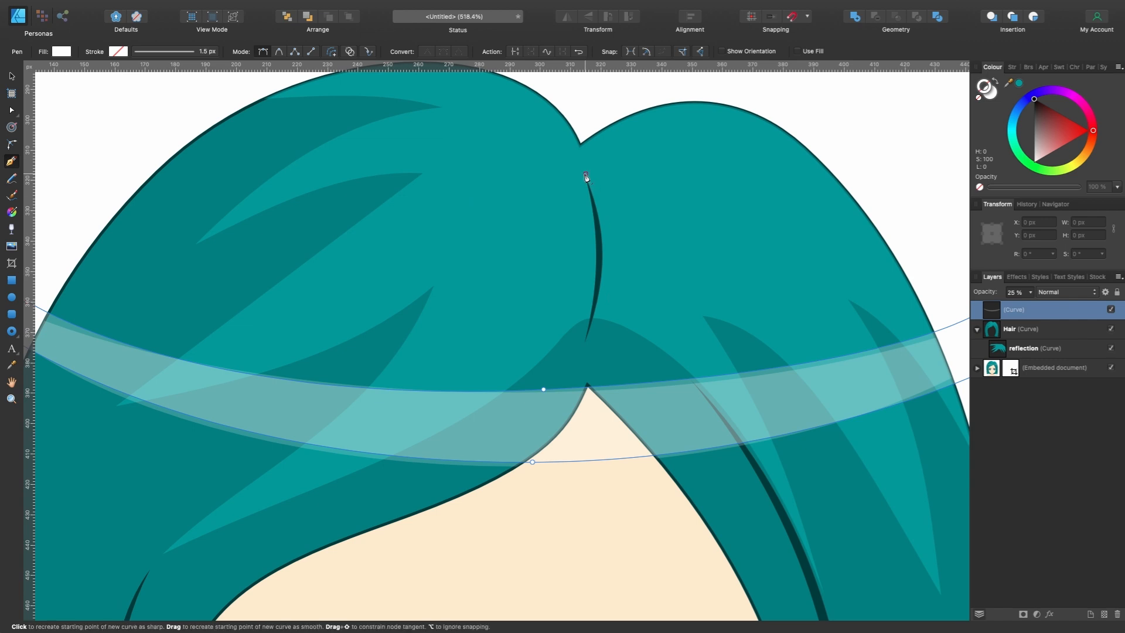
pyautogui.click(586, 342)
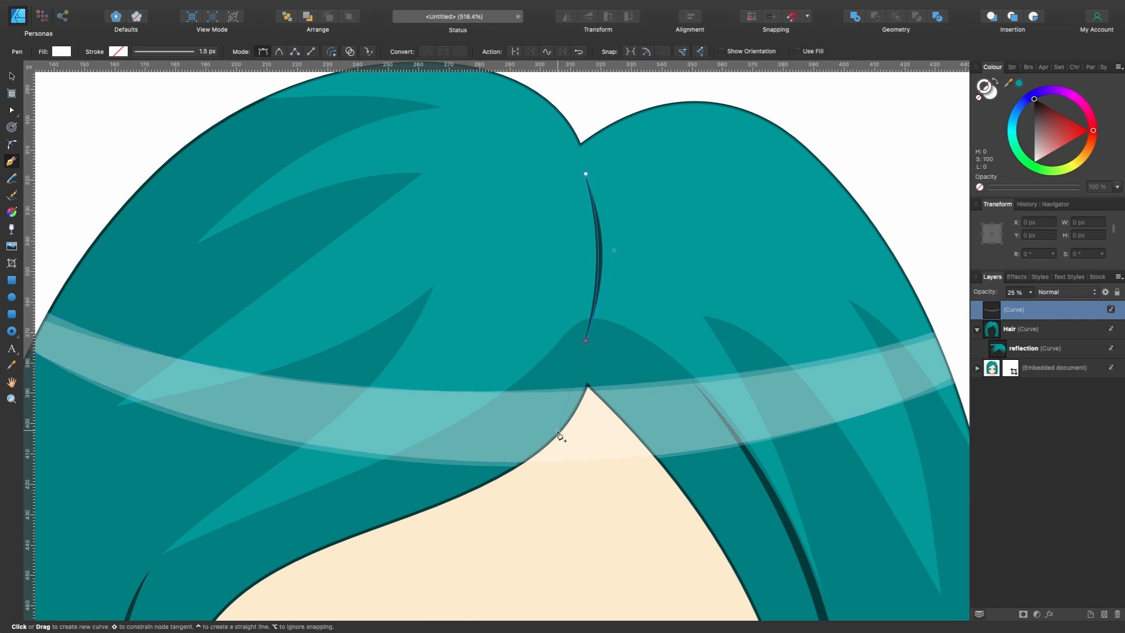
pyautogui.moveTo(585, 340); pyautogui.dragTo(558, 432)
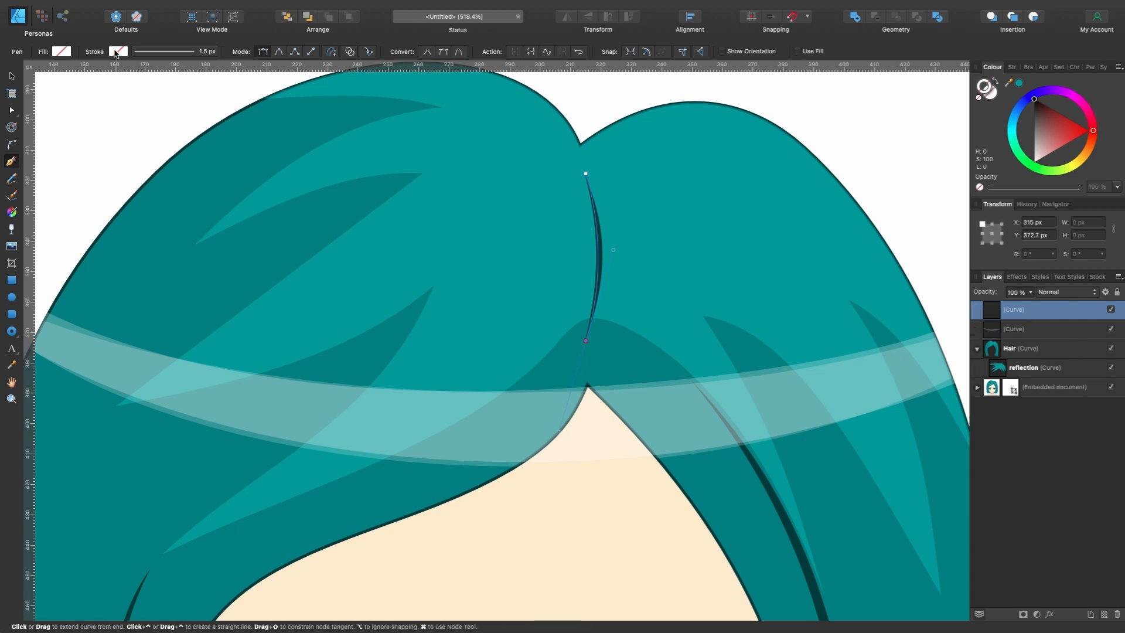
pyautogui.click(114, 51)
pyautogui.moveTo(182, 129); pyautogui.dragTo(125, 52)
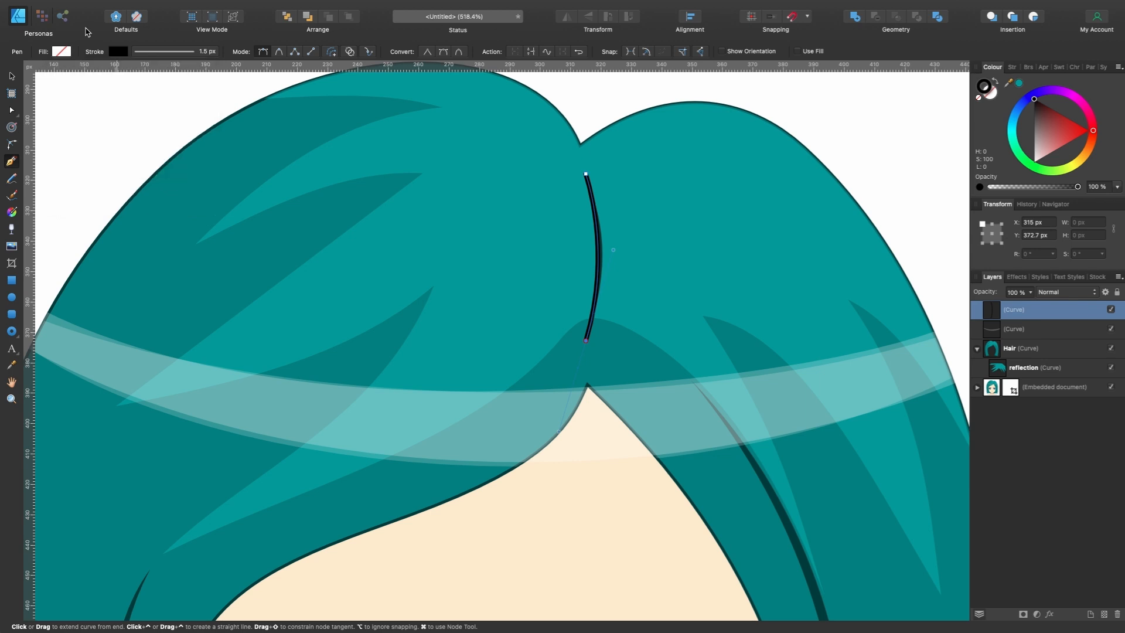
# - Move the black parting line beside the original one, to X 325.8 px and Y 317.9 px
pyautogui.press('v')
pyautogui.scroll(1, 633, 209)
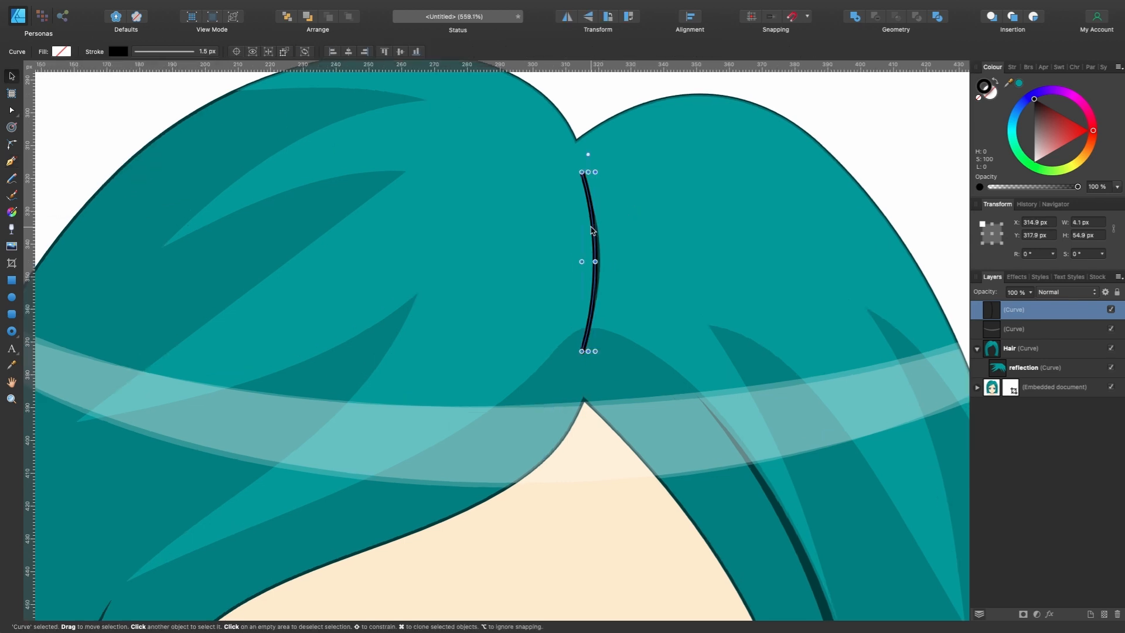
pyautogui.moveTo(593, 229); pyautogui.dragTo(628, 232)
pyautogui.scroll(5, 628, 232)
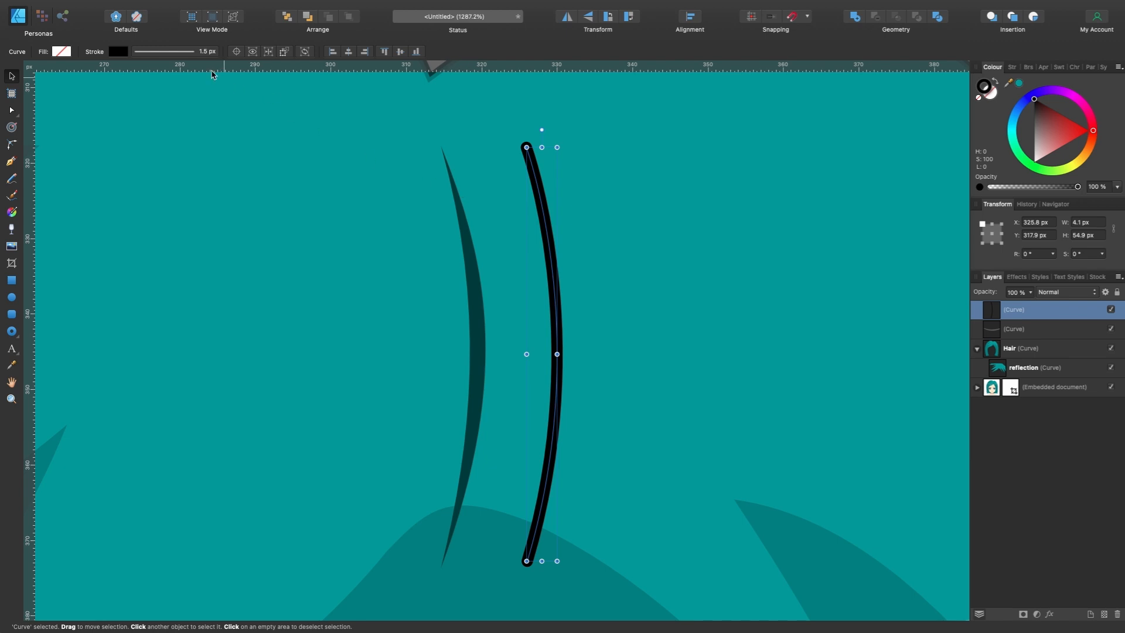
# - Set the parting line's stroke width to 2 px and shape its pressure profile to taper from full at the middle to zero at both ends
pyautogui.click(177, 54)
pyautogui.moveTo(148, 90); pyautogui.dragTo(147, 90)
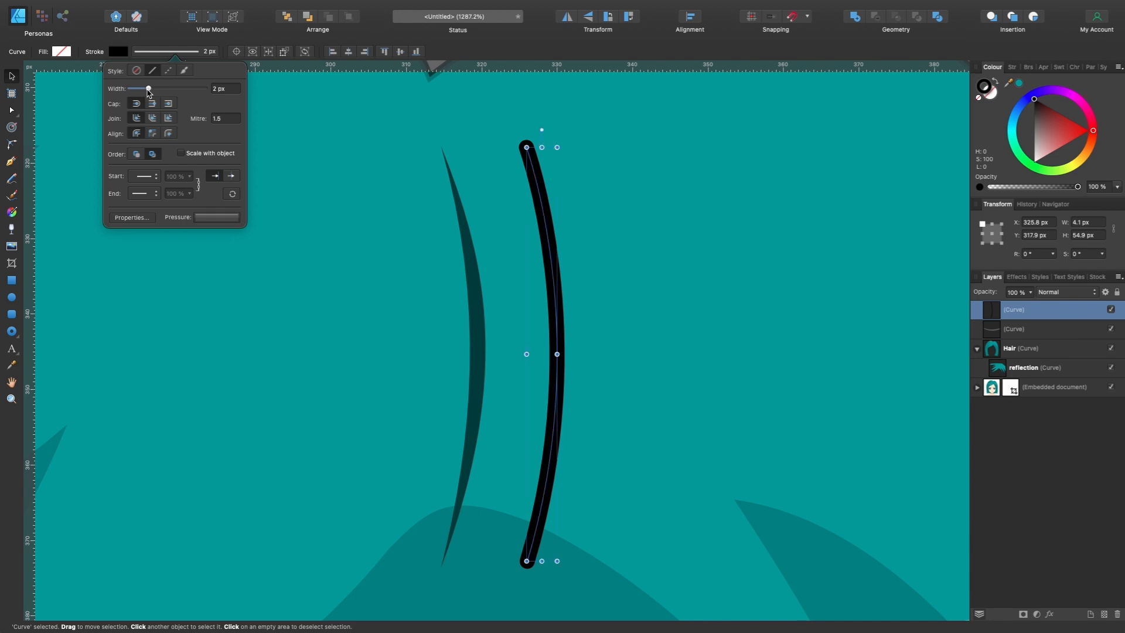
pyautogui.click(222, 218)
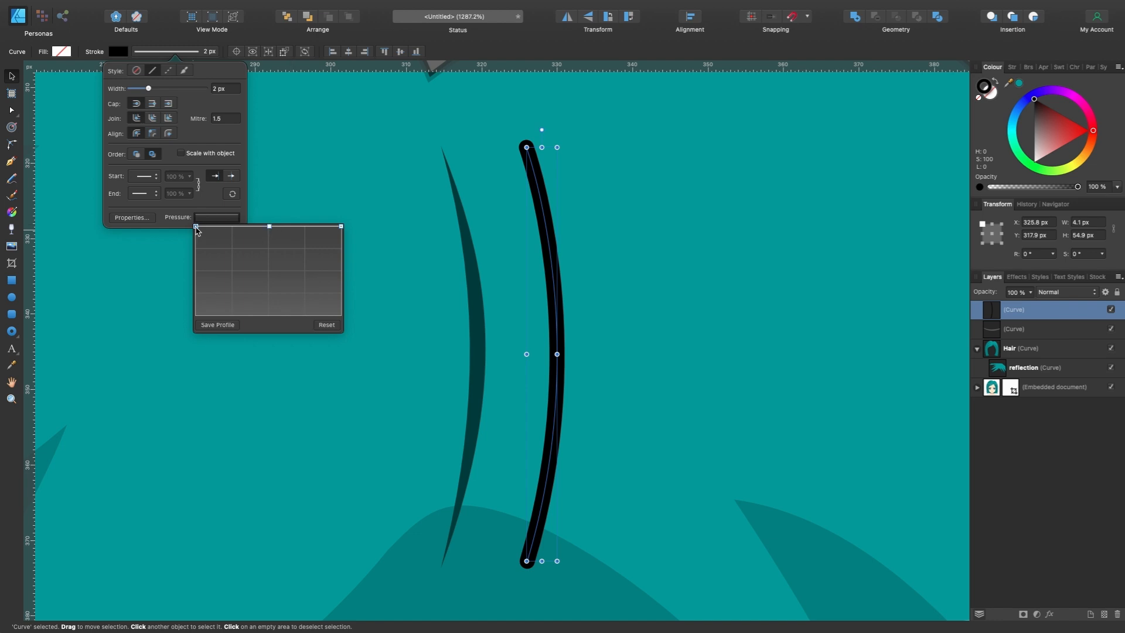
pyautogui.moveTo(196, 228)
pyautogui.mouseDown()
pyautogui.moveTo(201, 327)
pyautogui.moveTo(197, 280)
pyautogui.moveTo(195, 320)
pyautogui.mouseUp()
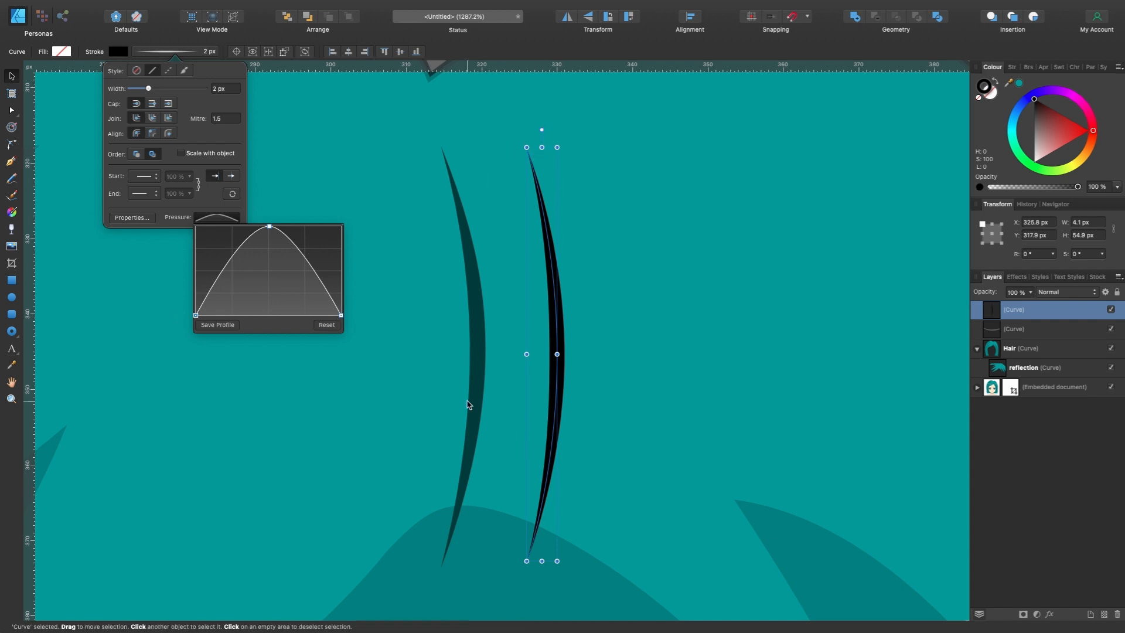
pyautogui.moveTo(270, 228)
pyautogui.mouseDown()
pyautogui.moveTo(271, 253)
pyautogui.moveTo(268, 231)
pyautogui.moveTo(340, 232)
pyautogui.moveTo(234, 262)
pyautogui.moveTo(363, 251)
pyautogui.moveTo(269, 229)
pyautogui.mouseUp()
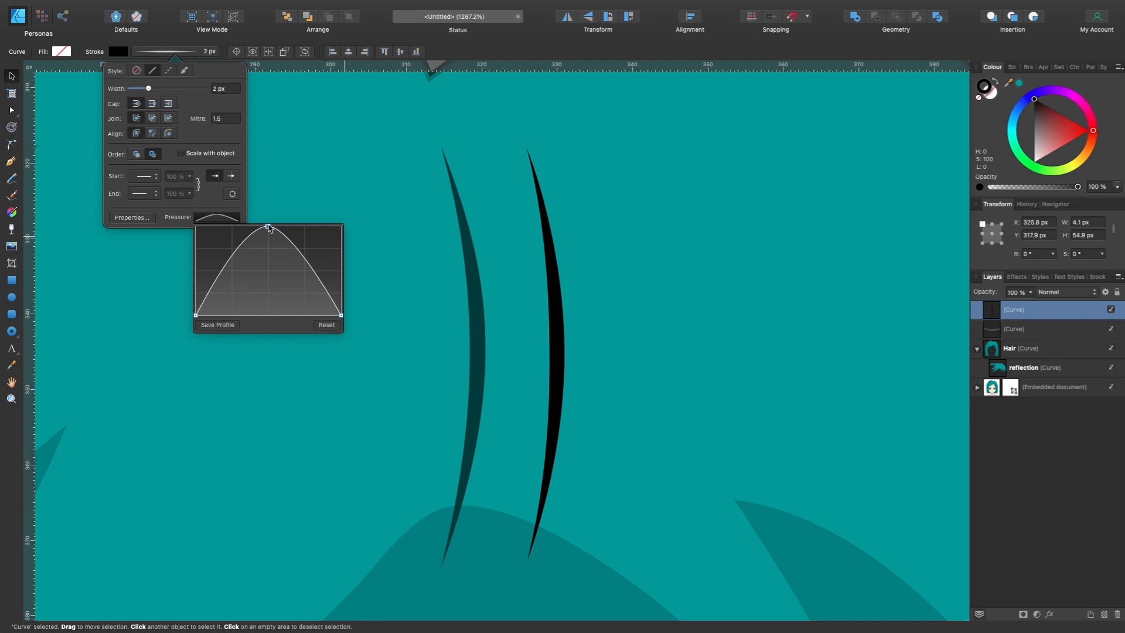
pyautogui.scroll(-3, 476, 311)
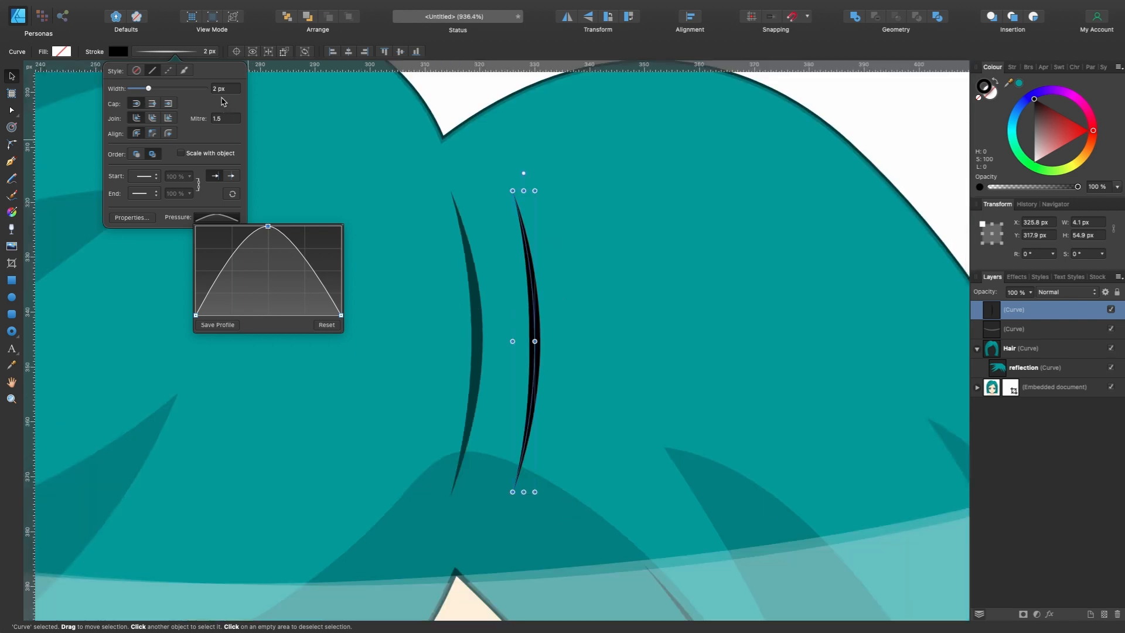
pyautogui.click(222, 104)
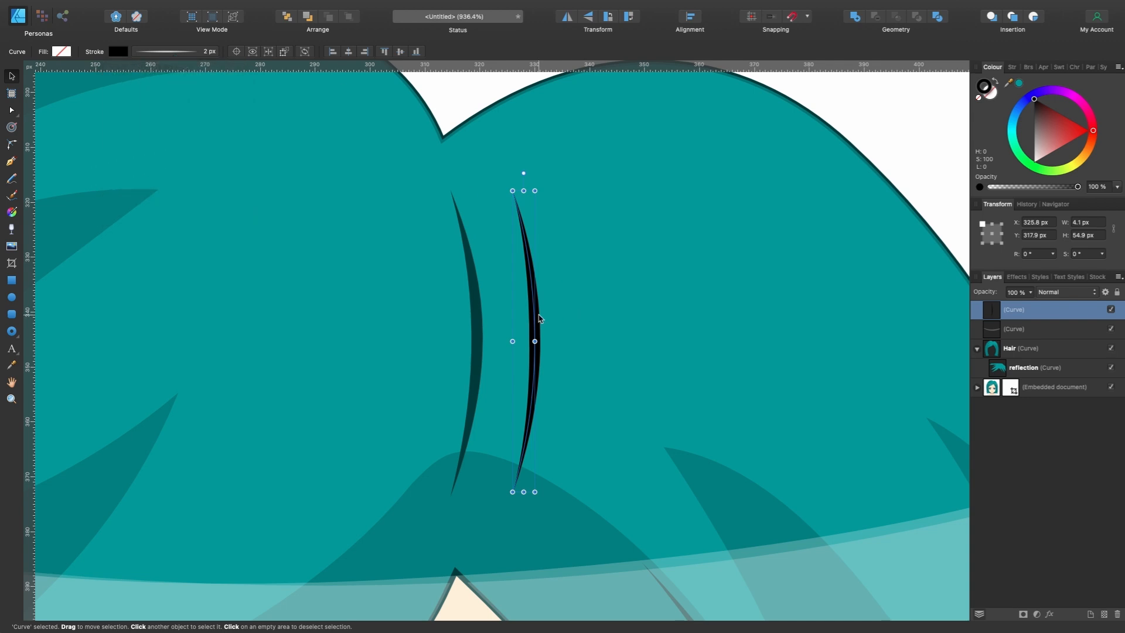
# - Move the tapered black parting line onto the original parting line in the portrait
pyautogui.moveTo(527, 318); pyautogui.dragTo(458, 318)
pyautogui.moveTo(458, 319); pyautogui.dragTo(456, 318)
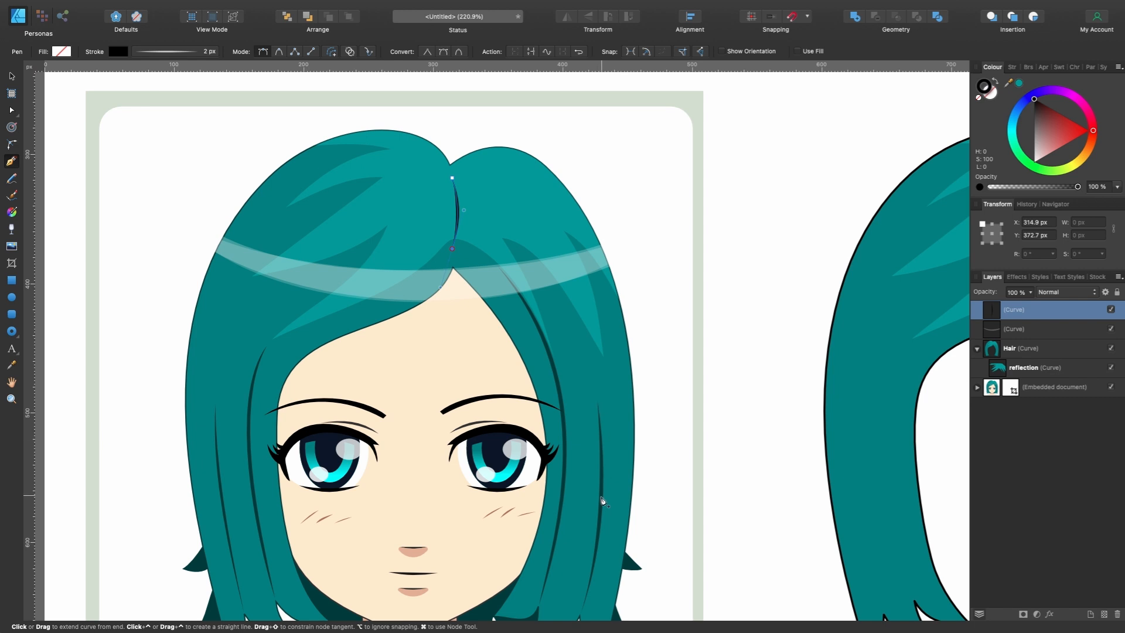
pyautogui.click(602, 403)
pyautogui.scroll(-3, 599, 402)
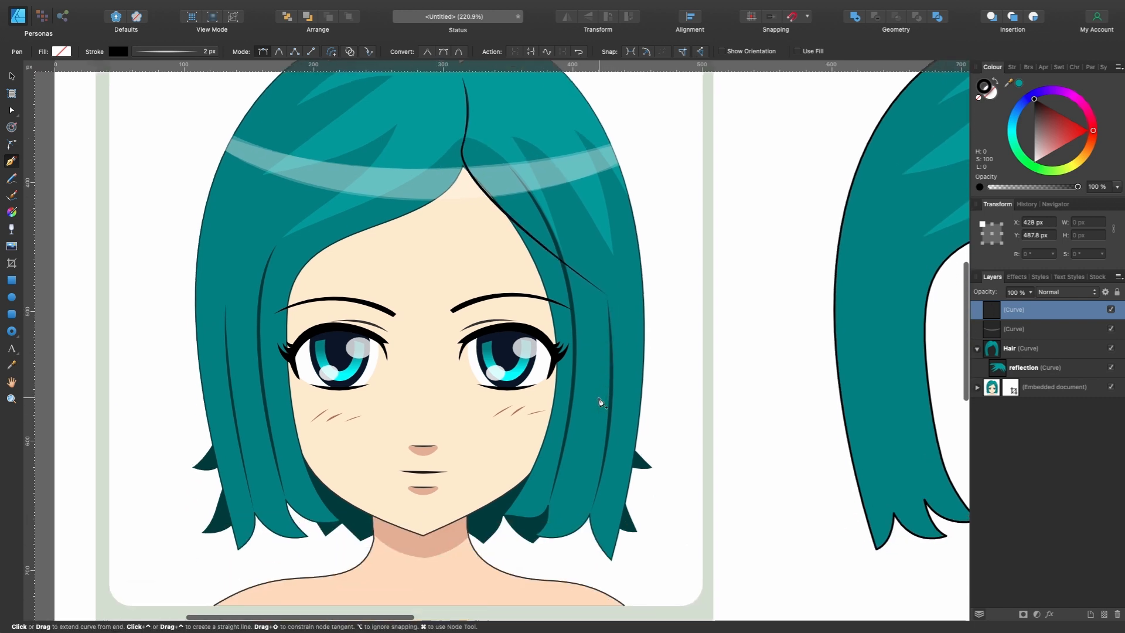
pyautogui.scroll(1, 634, 295)
pyautogui.scroll(2, 634, 293)
pyautogui.scroll(4, 634, 292)
pyautogui.press('super+z')
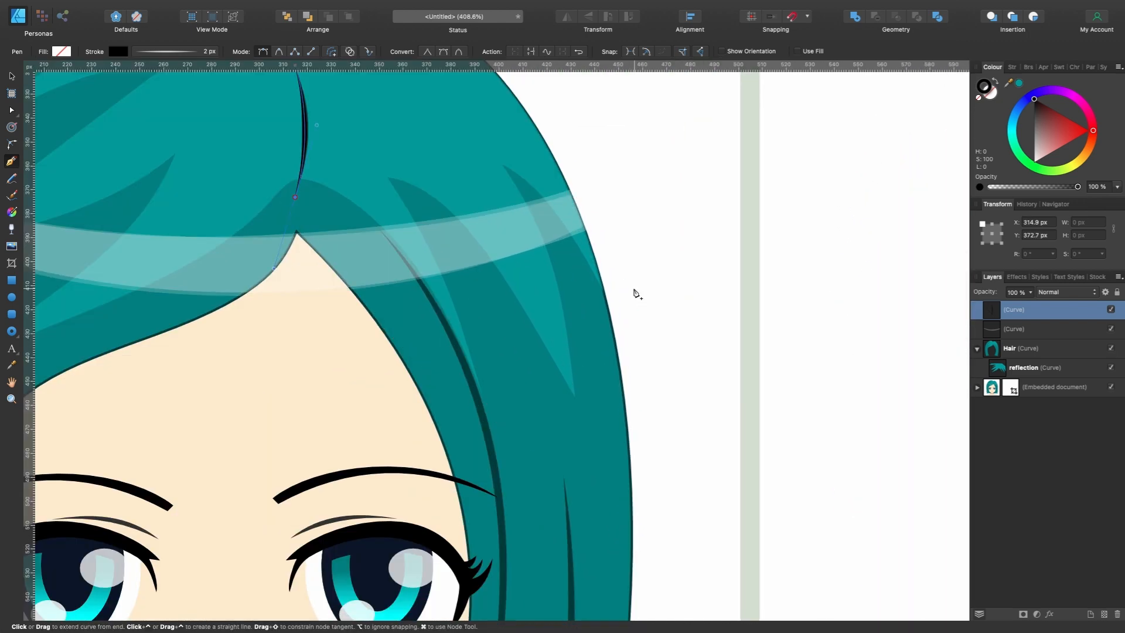
pyautogui.scroll(-2, 635, 293)
pyautogui.scroll(5, 634, 294)
pyautogui.scroll(-1, 635, 293)
pyautogui.press('Escape')
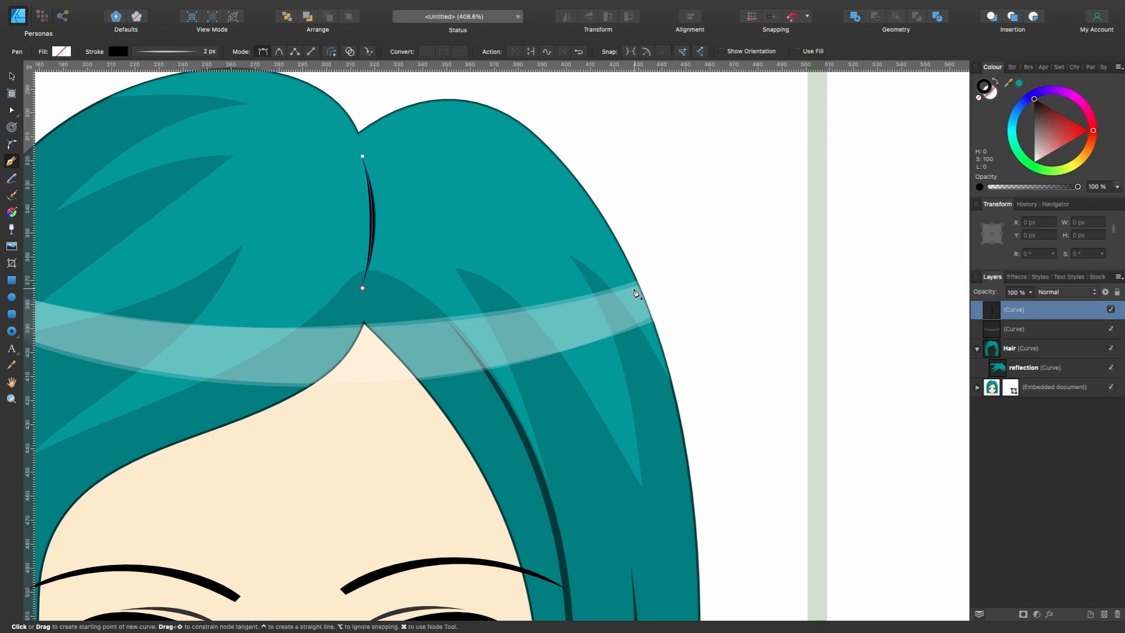
# - Trace the two long strand lines in the hair on the portrait's right side as separate open curves with the Pen tool
pyautogui.scroll(-5, 467, 269)
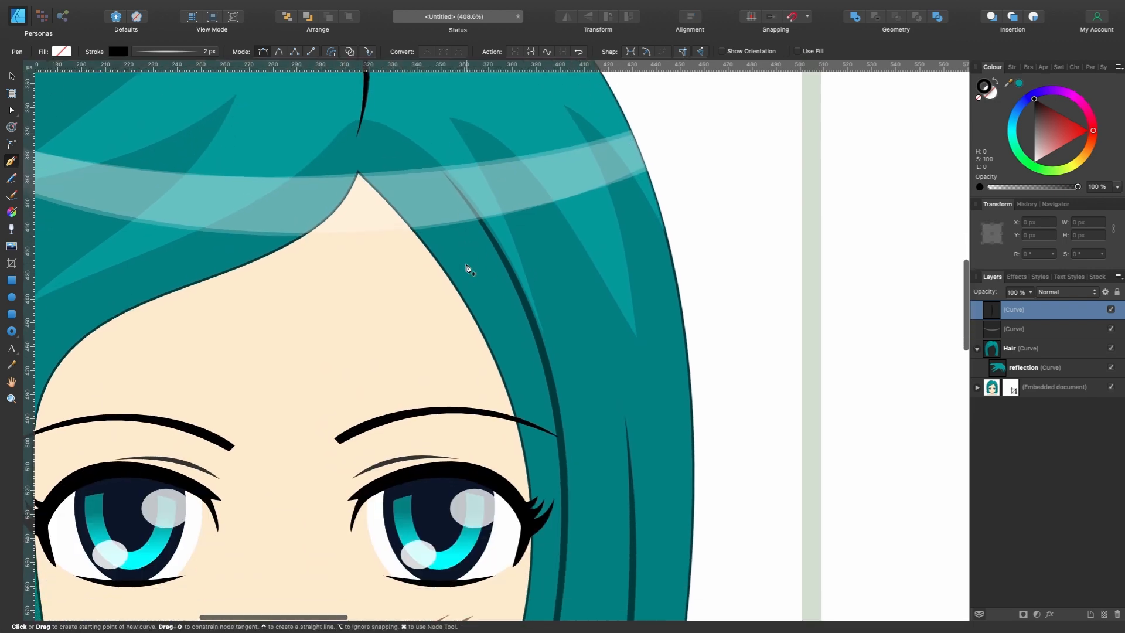
pyautogui.scroll(-3, 627, 391)
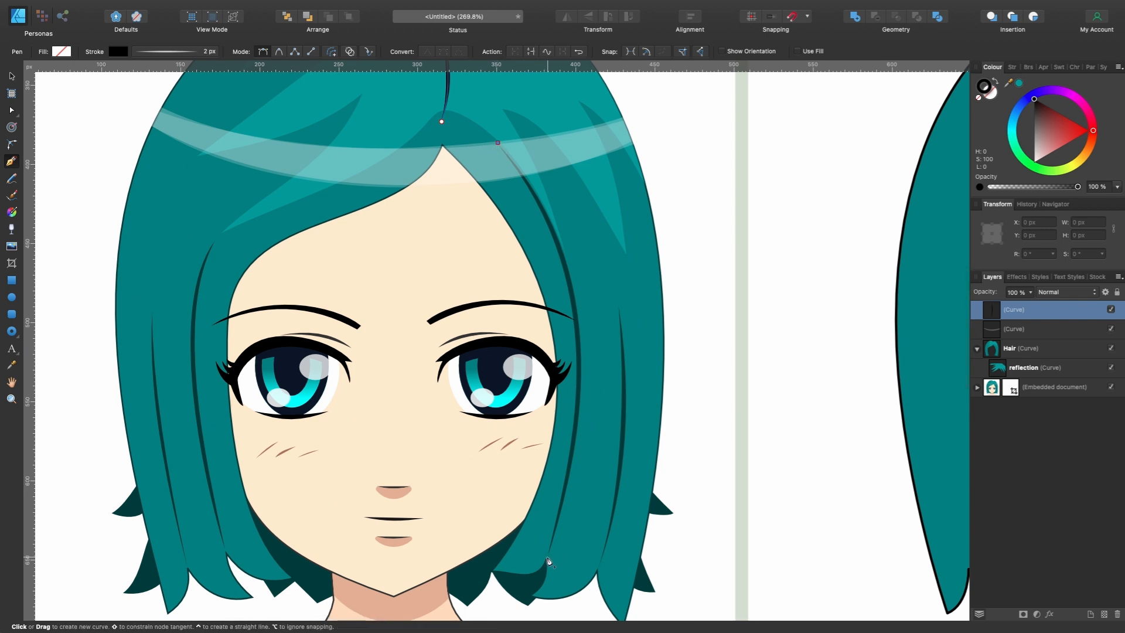
pyautogui.click(548, 559)
pyautogui.scroll(-5, 527, 574)
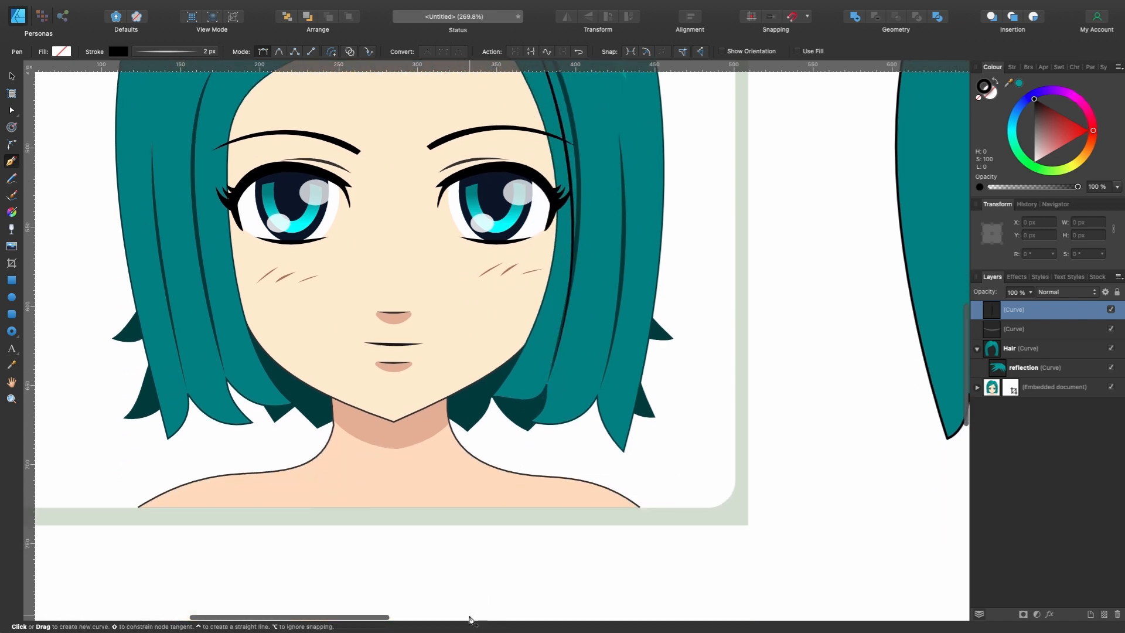
pyautogui.scroll(-5, 468, 613)
pyautogui.scroll(-5, 578, 452)
pyautogui.scroll(4, 591, 171)
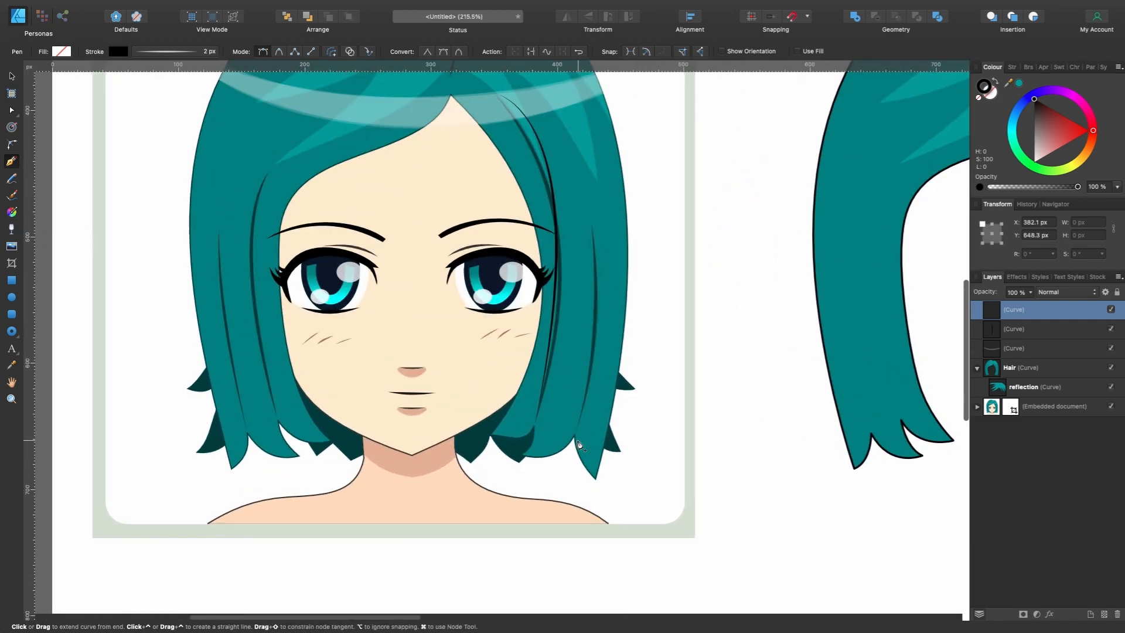
pyautogui.moveTo(592, 171); pyautogui.dragTo(610, 191)
pyautogui.hscroll(-2, 609, 191)
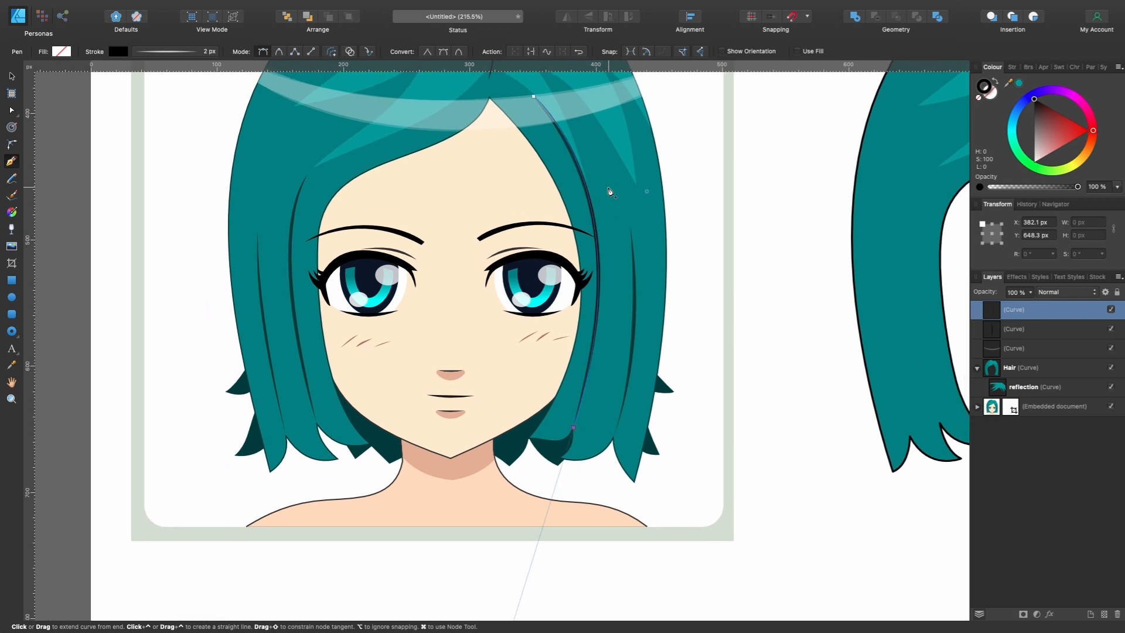
pyautogui.press('Escape')
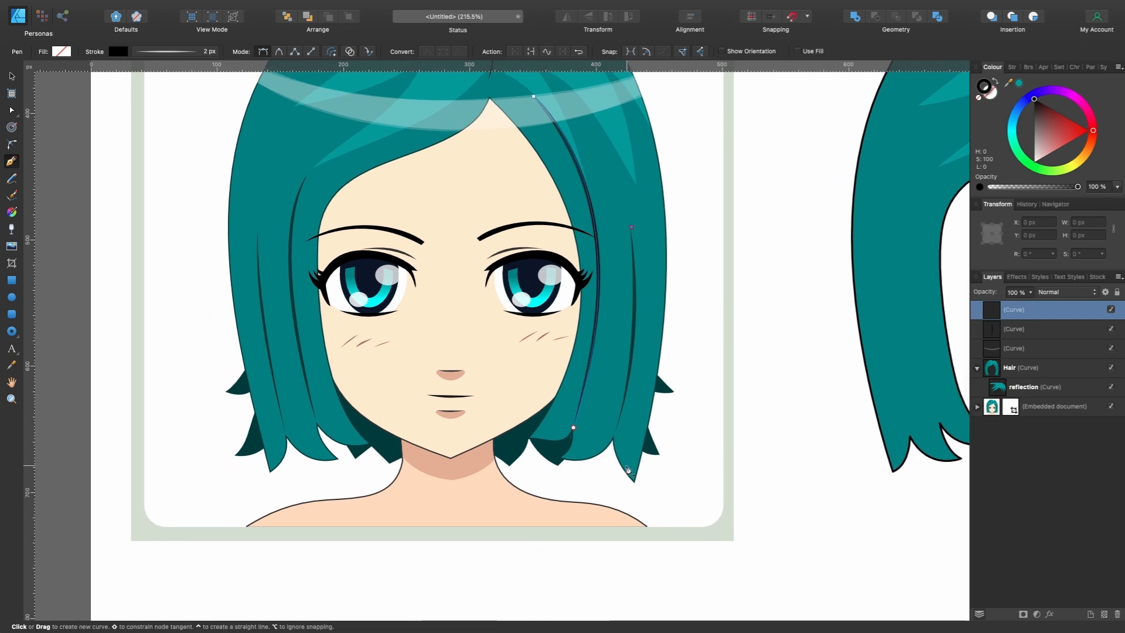
pyautogui.moveTo(614, 436); pyautogui.dragTo(586, 500)
pyautogui.press('Escape')
# - Trace the two strand lines in the hair on the portrait's left side as separate open curves
pyautogui.moveTo(307, 175); pyautogui.dragTo(280, 233)
pyautogui.moveTo(317, 424); pyautogui.dragTo(327, 492)
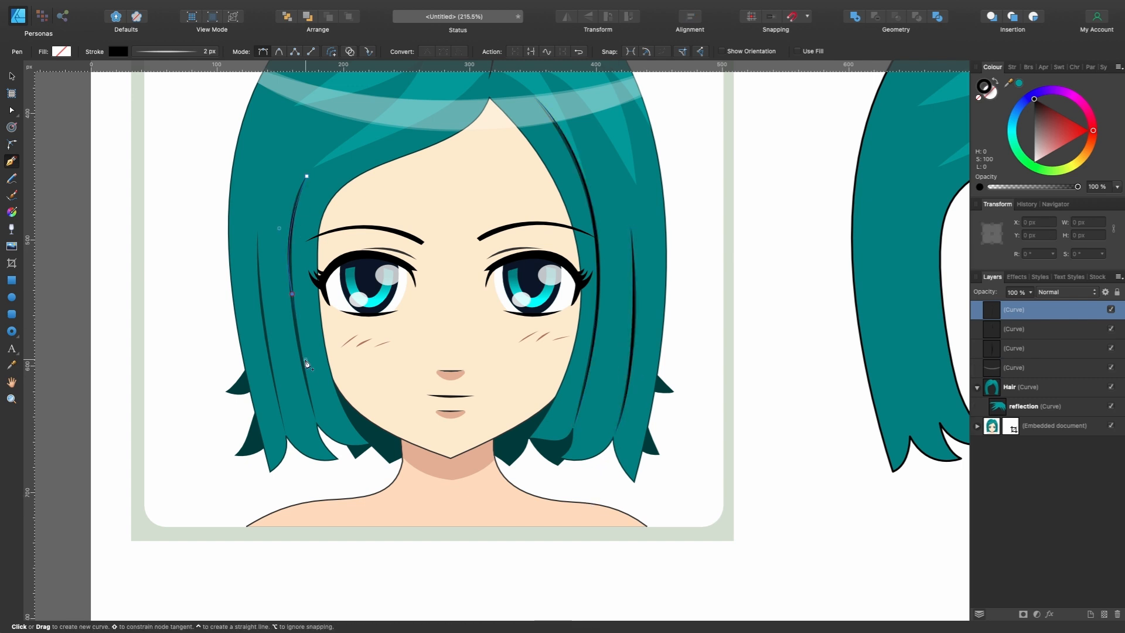
pyautogui.press('Escape')
pyautogui.click(259, 233)
pyautogui.moveTo(285, 432); pyautogui.dragTo(308, 493)
pyautogui.press('Escape')
pyautogui.scroll(4, 439, 335)
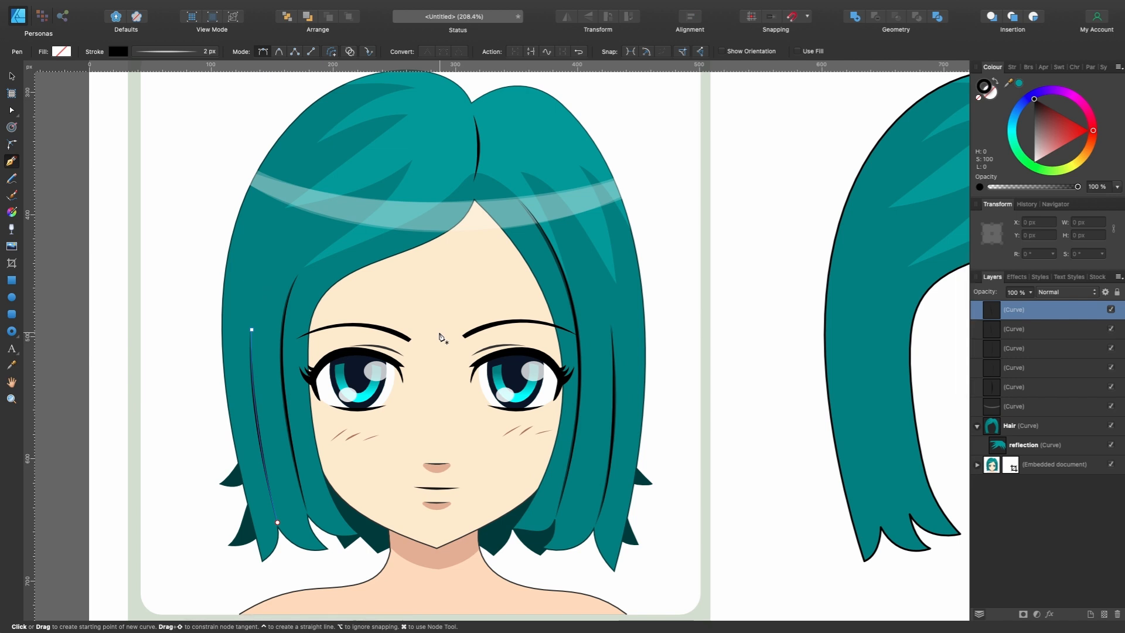
# - Select the shine band and all five strand lines and move them together onto the traced hair, to X 605.4 px
pyautogui.press('v')
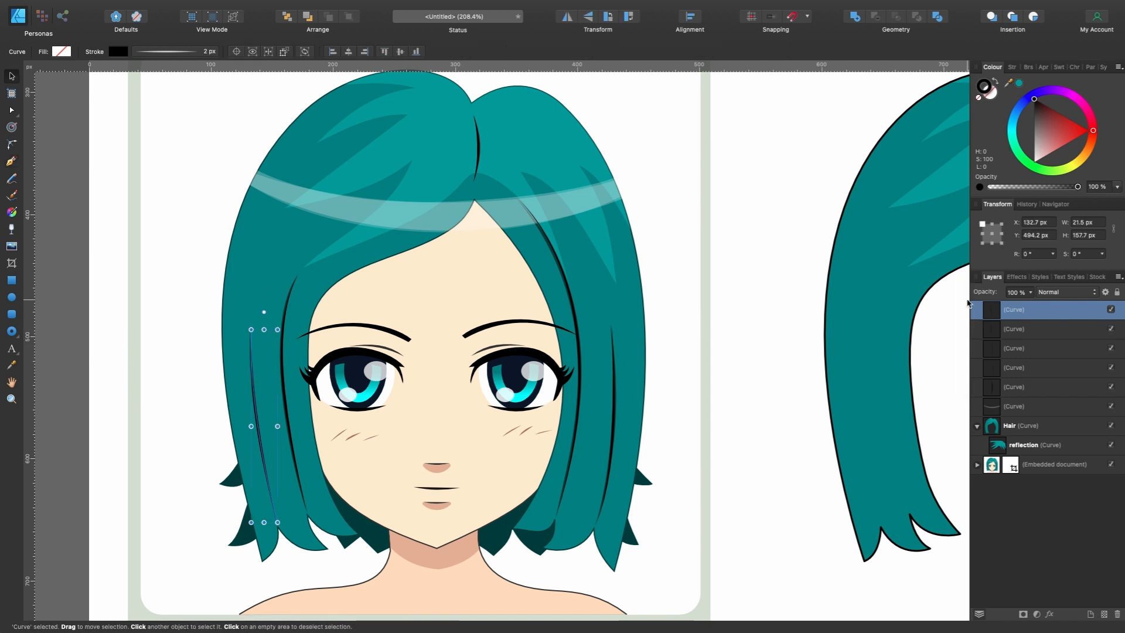
pyautogui.scroll(-3, 754, 310)
pyautogui.hscroll(5, 754, 310)
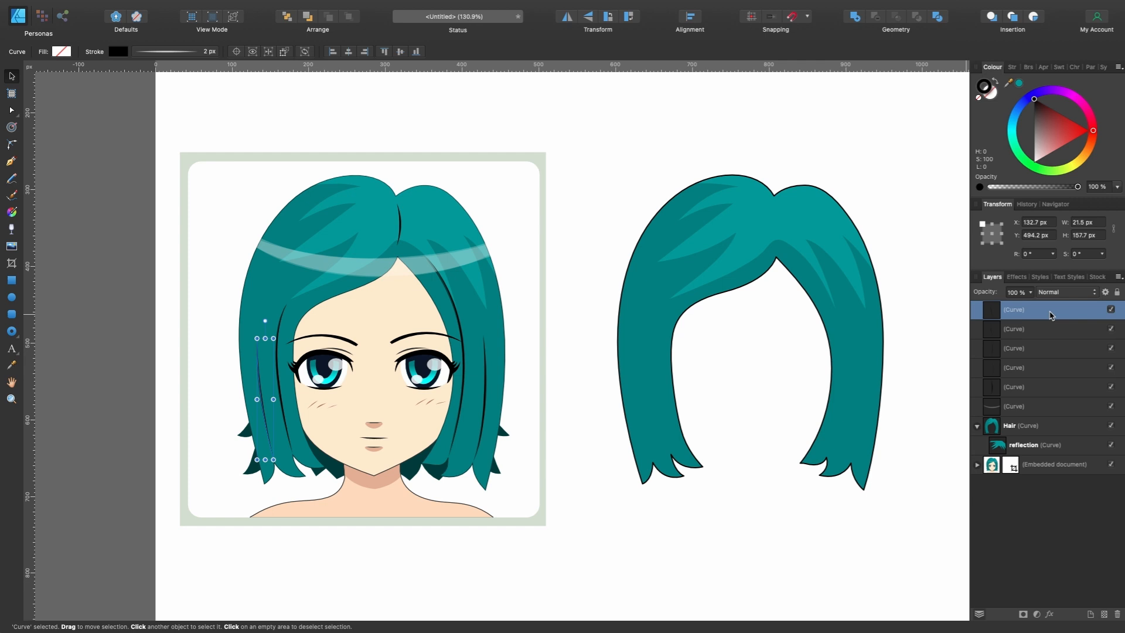
pyautogui.keyDown('shift'); pyautogui.click(1038, 406); pyautogui.keyUp('shift')
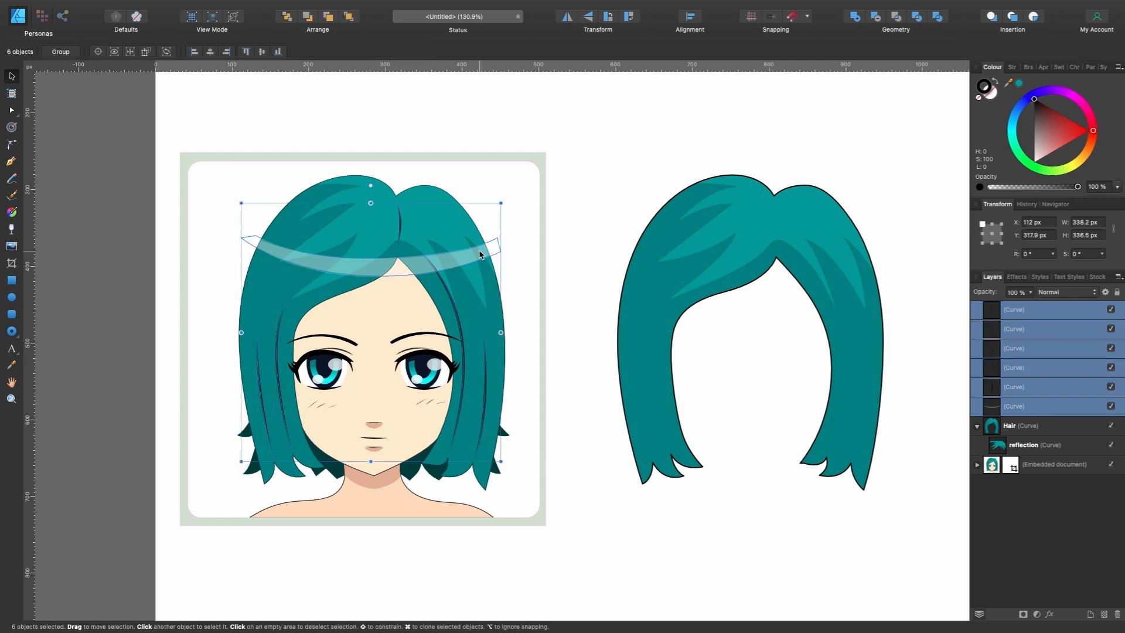
pyautogui.moveTo(479, 255); pyautogui.dragTo(858, 255)
# - Nest the six selected curves inside the Hair curve, above the reflection, so the hair shape clips them
pyautogui.hscroll(3, 858, 254)
pyautogui.scroll(1, 858, 255)
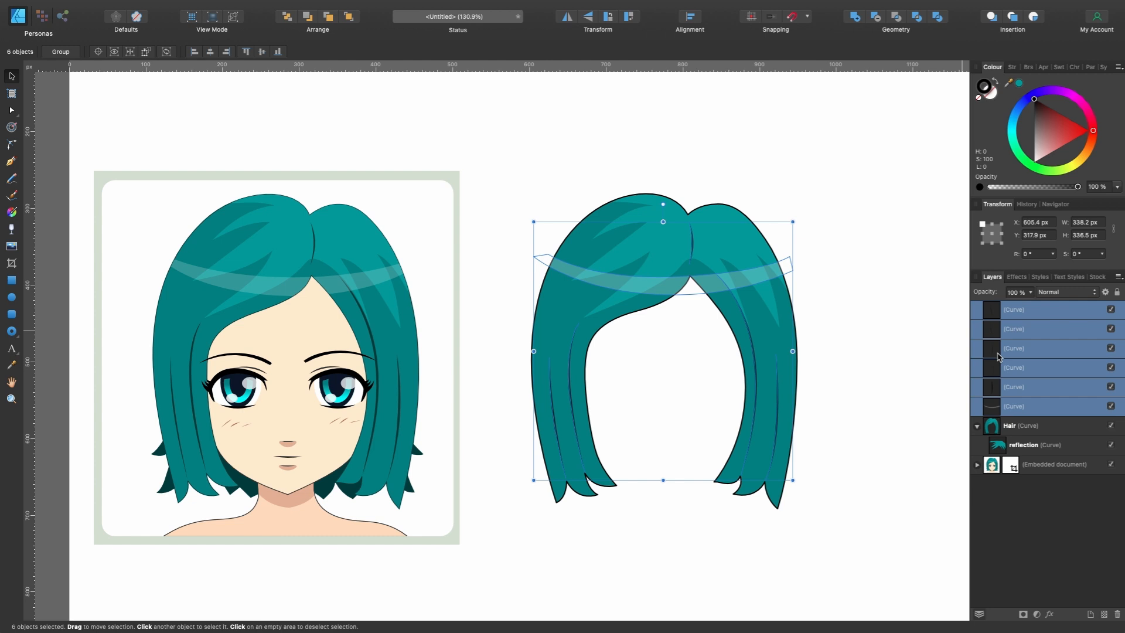
pyautogui.moveTo(1015, 403); pyautogui.dragTo(1034, 434)
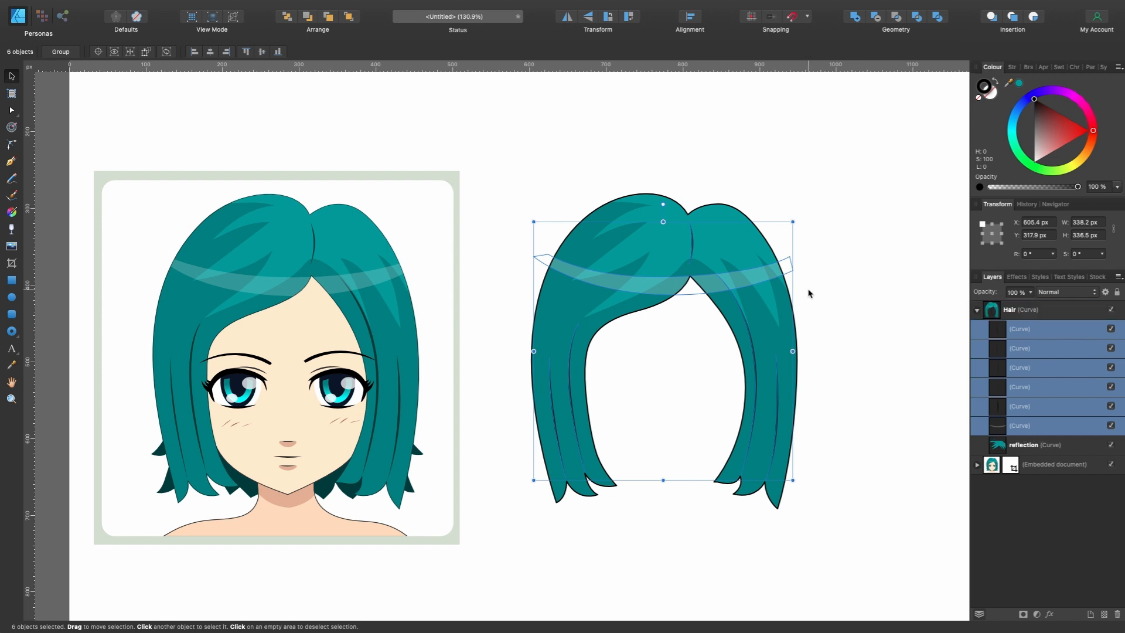
# - Move the complete Hair object across to the far right part of the page, to X 1418.2 px
pyautogui.click(1022, 312)
pyautogui.hscroll(-1, 792, 326)
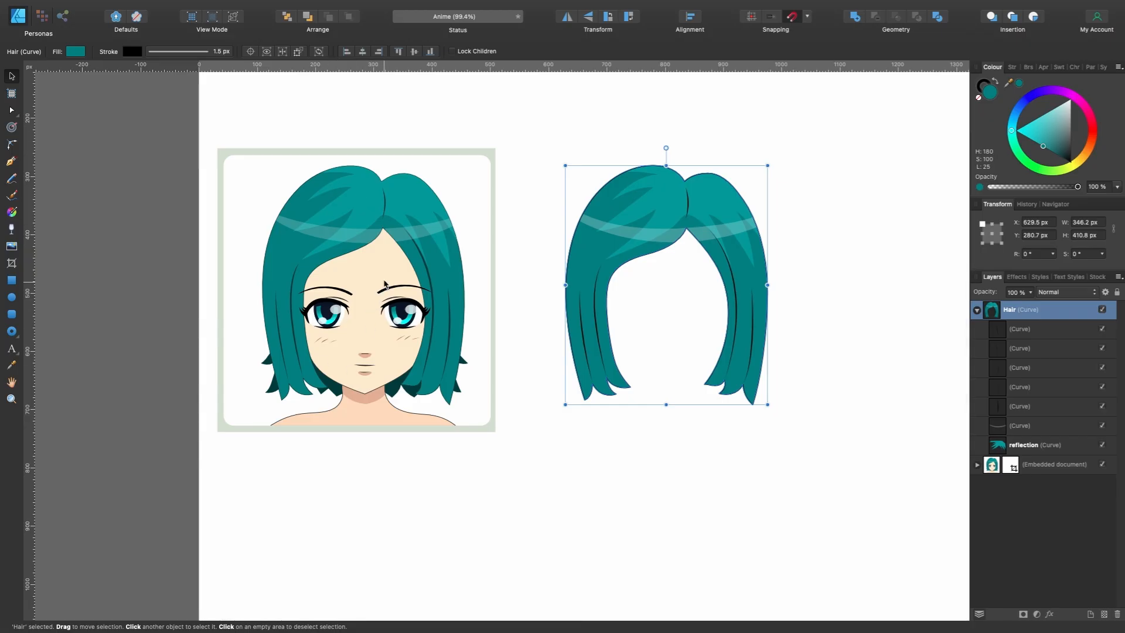
pyautogui.scroll(2, 370, 393)
pyautogui.scroll(-4, 351, 381)
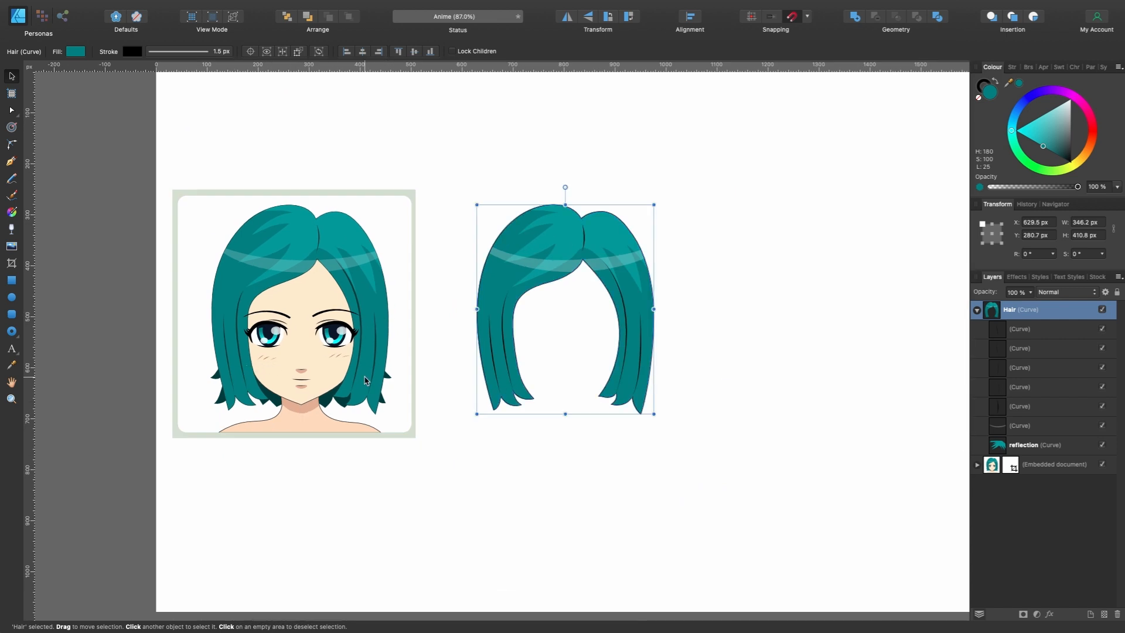
pyautogui.scroll(-3, 364, 380)
pyautogui.hscroll(3, 365, 379)
pyautogui.scroll(1, 364, 380)
pyautogui.hscroll(1, 365, 380)
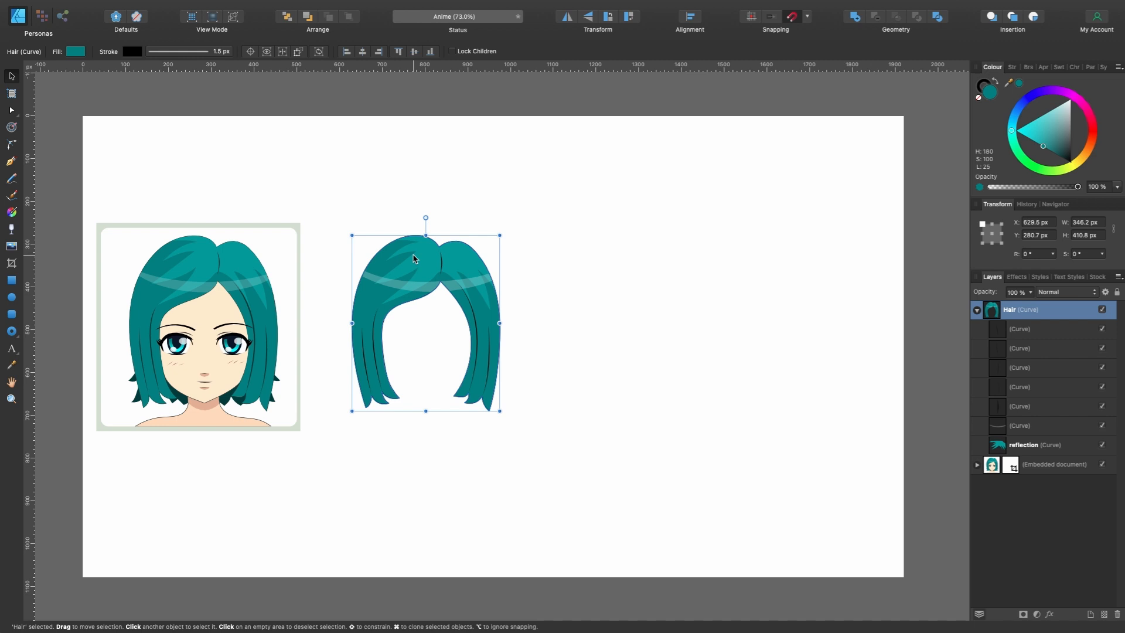
pyautogui.moveTo(413, 258); pyautogui.dragTo(752, 248)
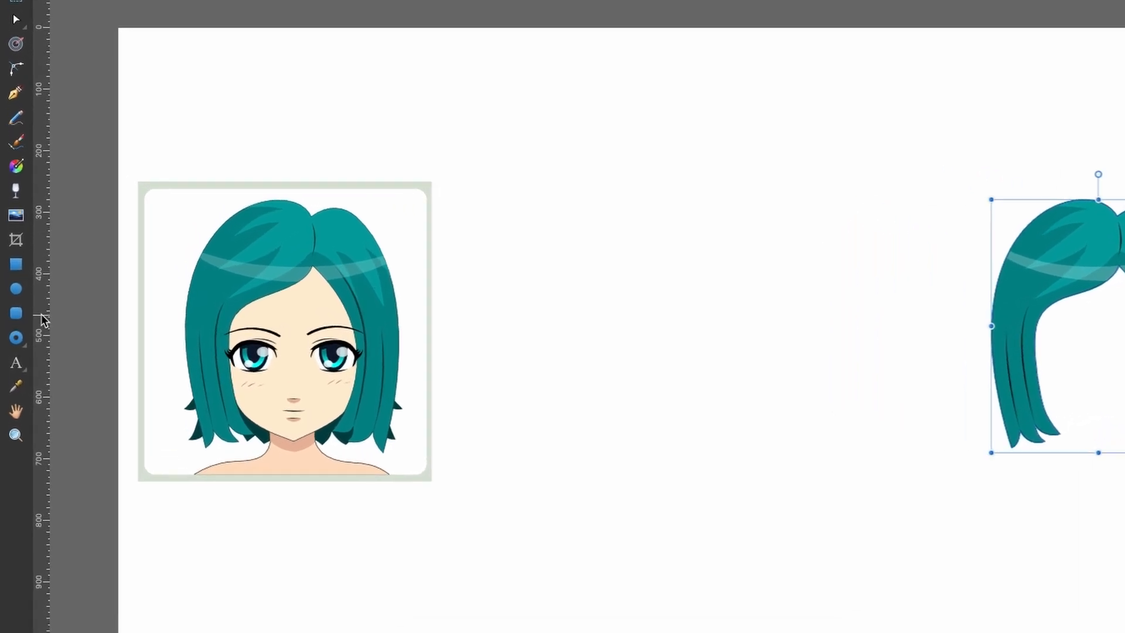
# - Add a vertical guide through the middle of the page at 960 px
pyautogui.moveTo(41, 300); pyautogui.dragTo(721, 286)
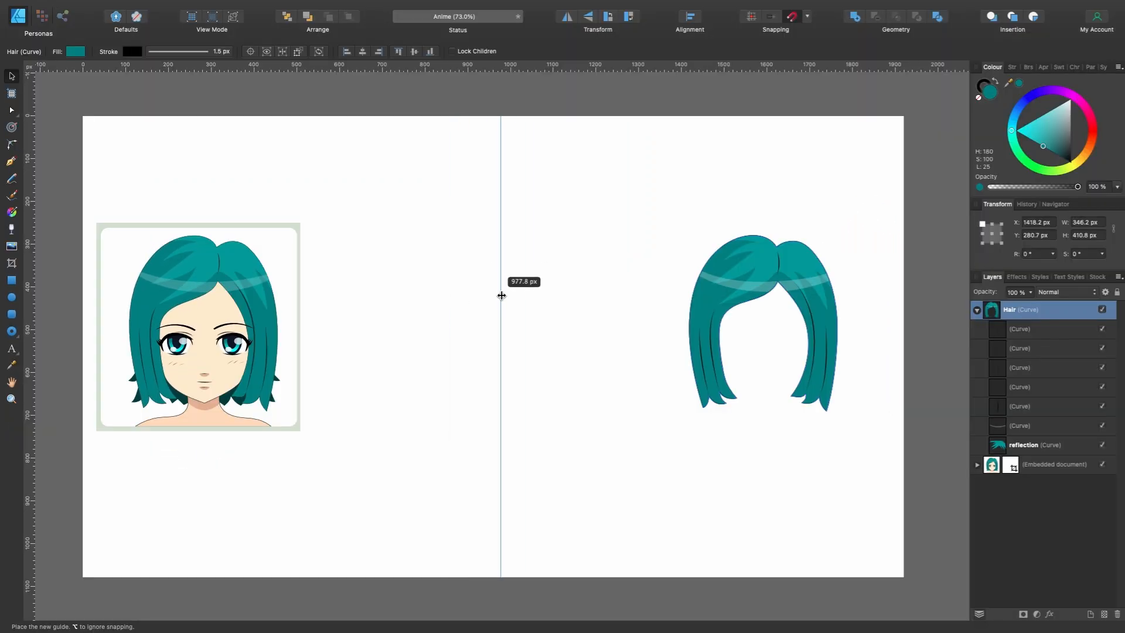
pyautogui.moveTo(502, 295)
pyautogui.mouseDown()
pyautogui.moveTo(459, 296)
pyautogui.moveTo(539, 301)
pyautogui.moveTo(487, 303)
pyautogui.moveTo(522, 271)
pyautogui.moveTo(495, 276)
pyautogui.mouseUp()
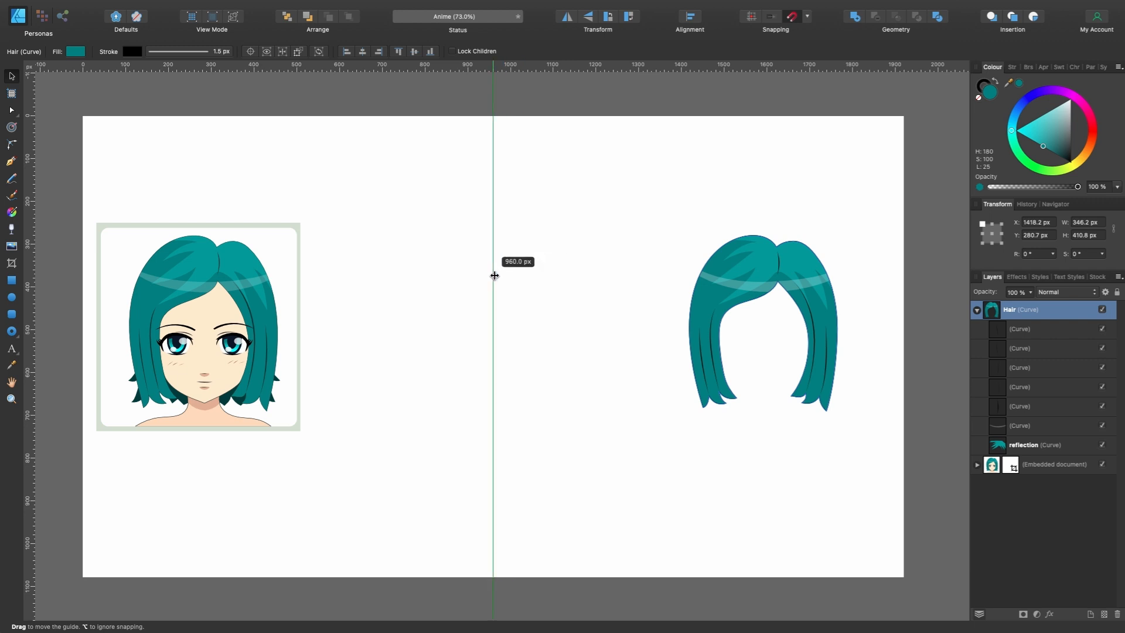
pyautogui.moveTo(494, 276); pyautogui.dragTo(494, 275)
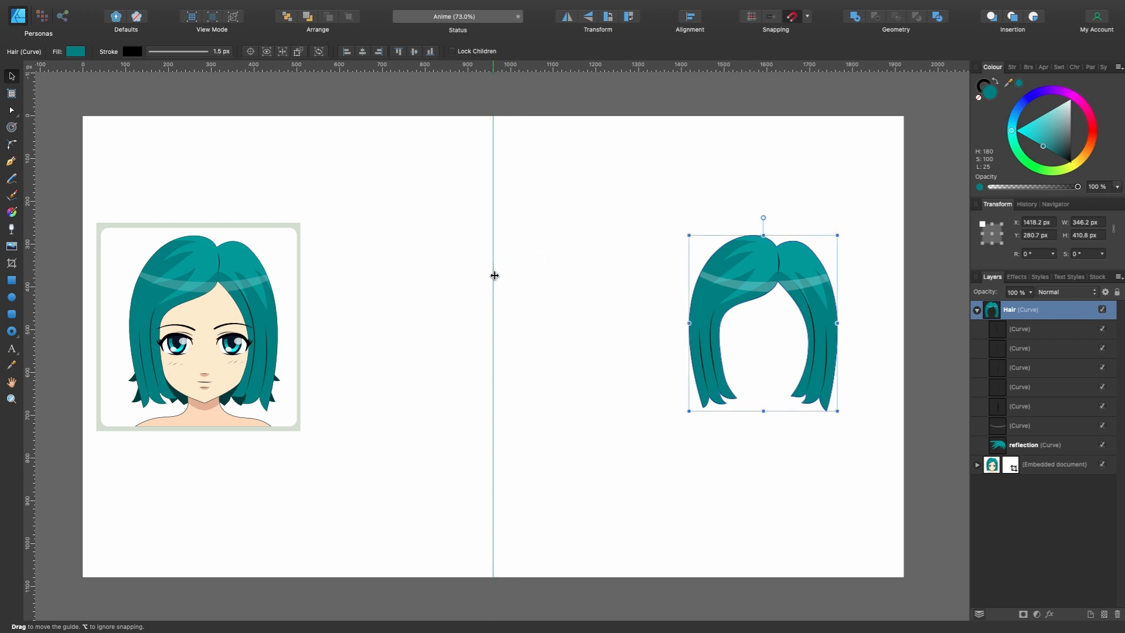
# - Draw a circle about 289 px in diameter centred on the vertical guide
pyautogui.click(11, 298)
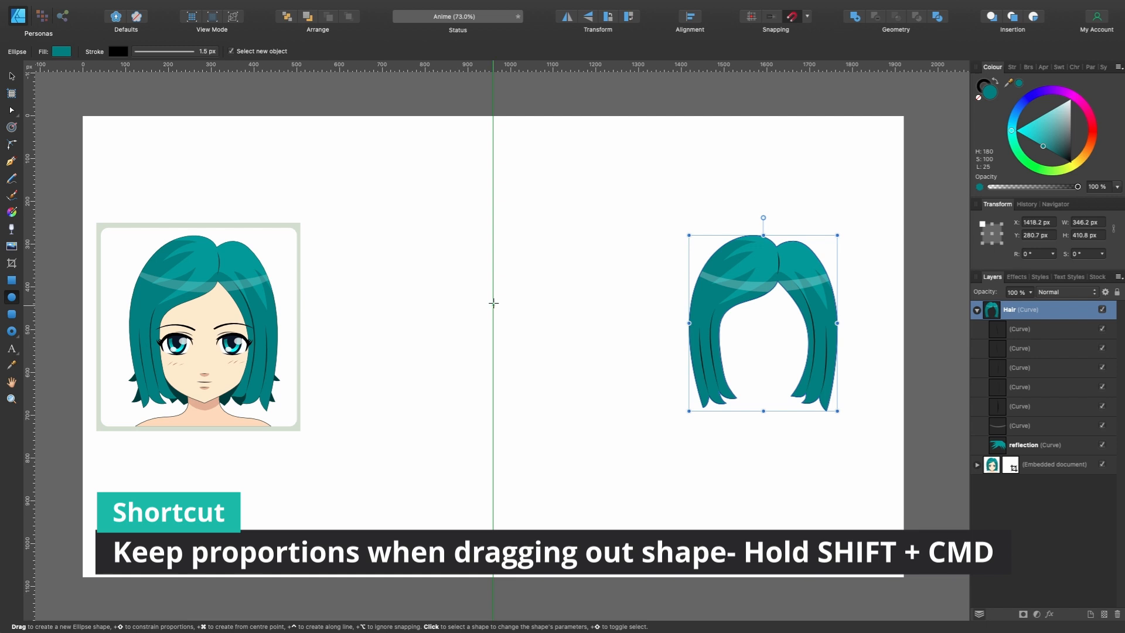
pyautogui.moveTo(494, 303); pyautogui.dragTo(561, 250)
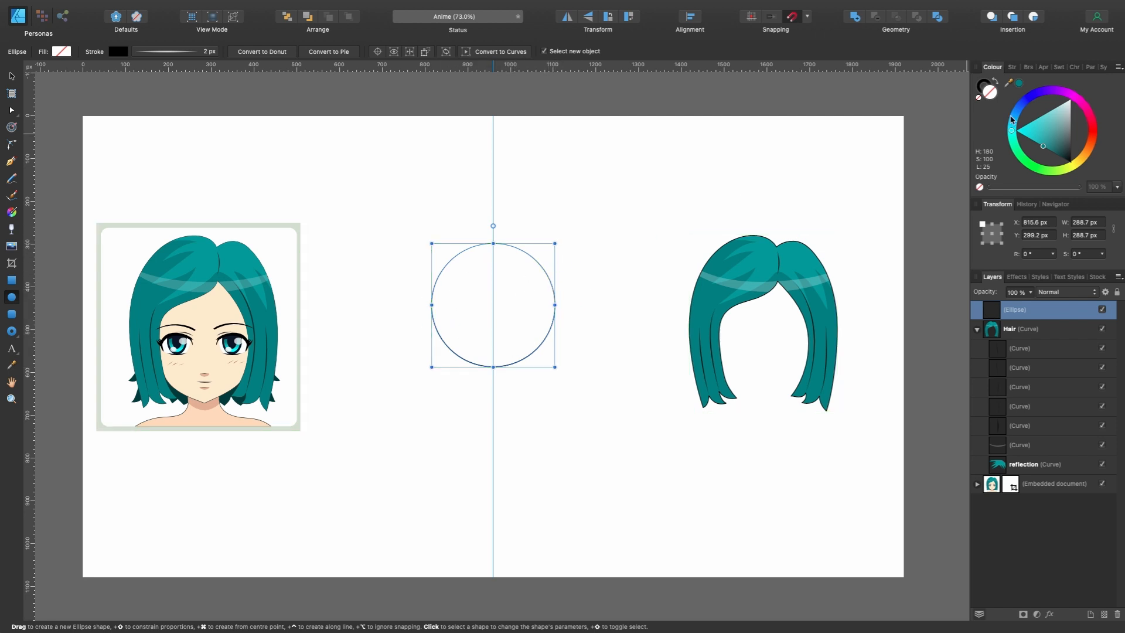
# - Fill the circle with a light skin tone (H 32, S 100, L 90) and remove its black stroke
pyautogui.click(1083, 157)
pyautogui.click(1032, 148)
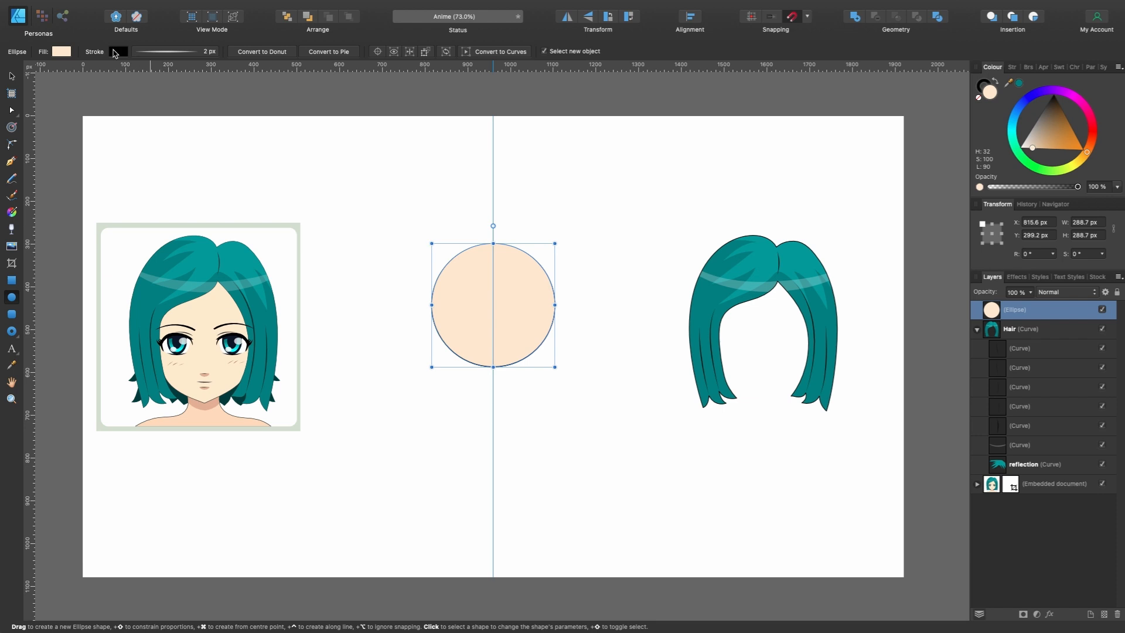
pyautogui.click(118, 52)
pyautogui.click(240, 65)
# - Add two horizontal guides, one through the circle's centre and one across its lower part
pyautogui.scroll(5, 582, 369)
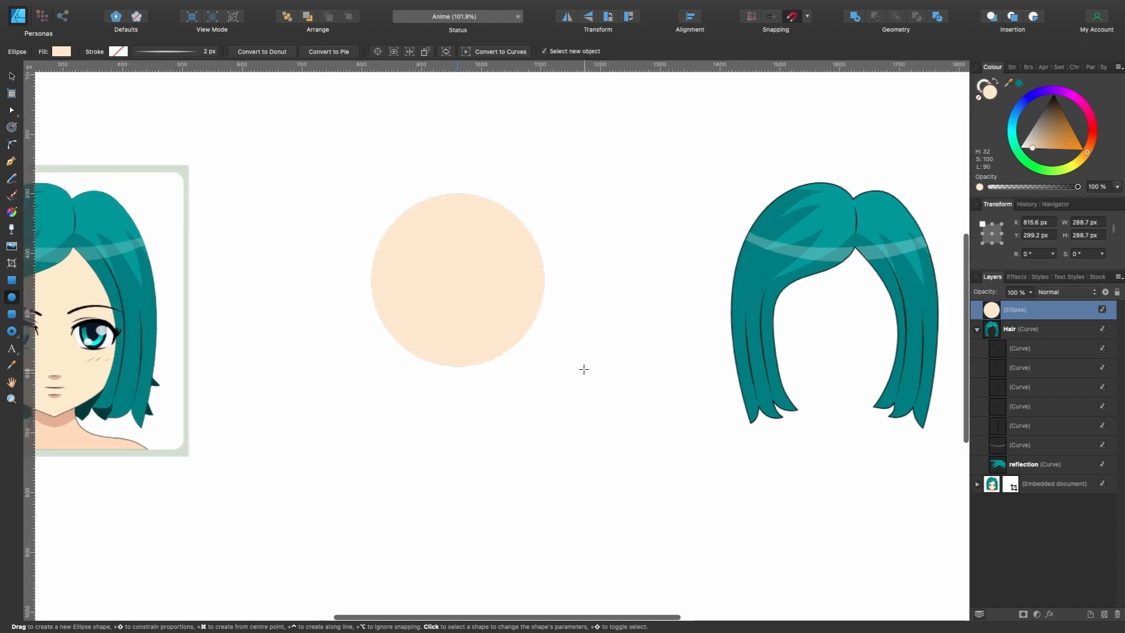
pyautogui.hscroll(-3, 583, 369)
pyautogui.scroll(-4, 582, 370)
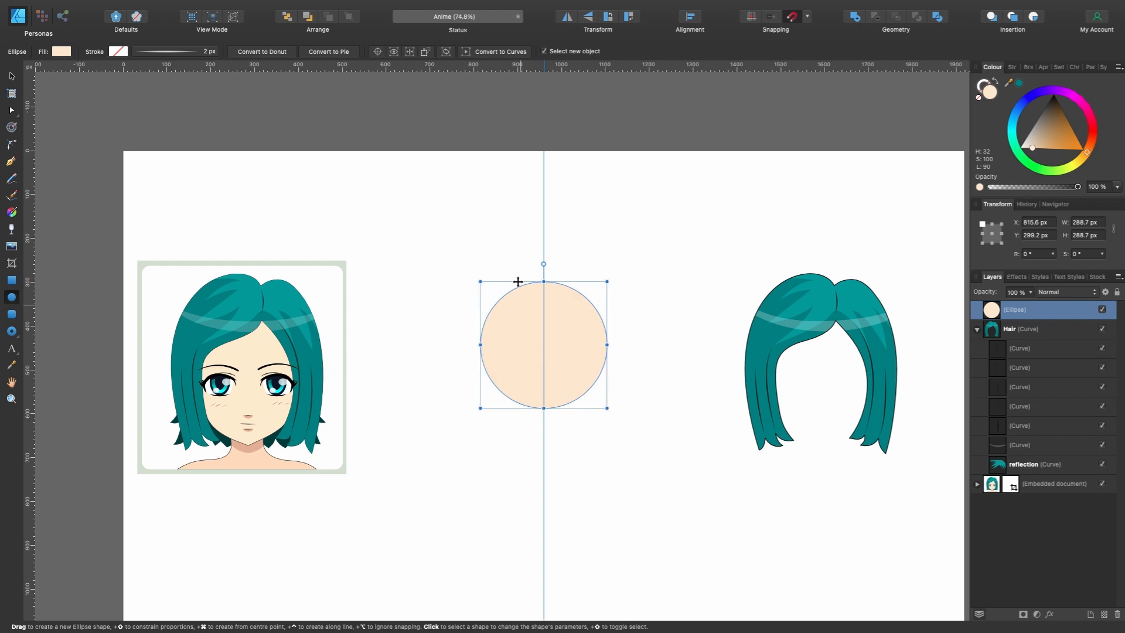
pyautogui.press('v')
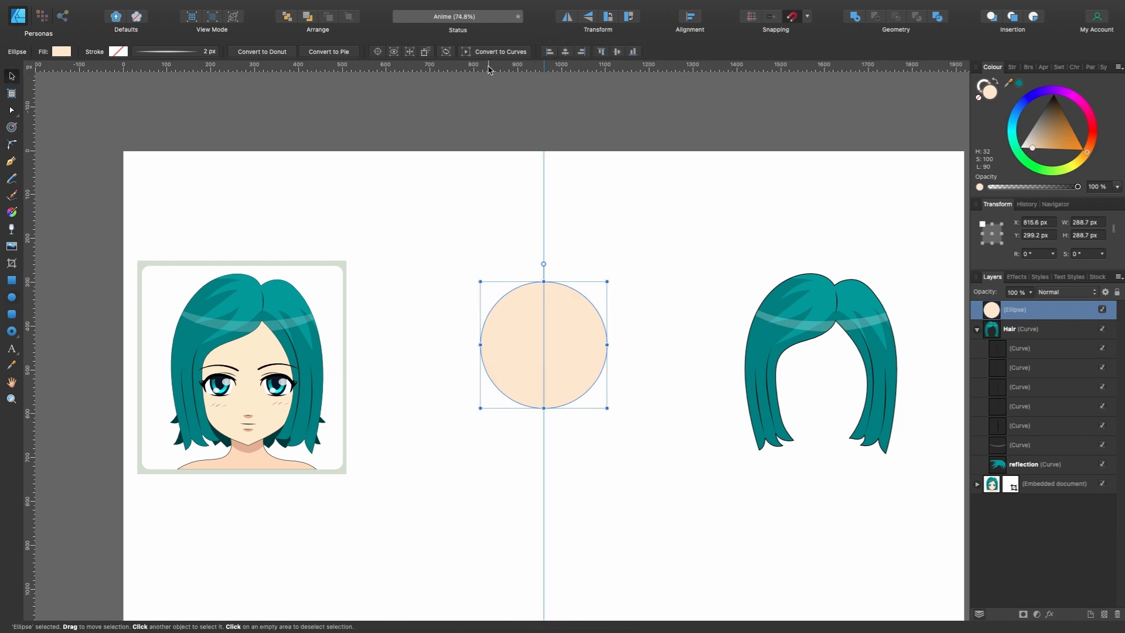
pyautogui.moveTo(485, 67); pyautogui.dragTo(517, 345)
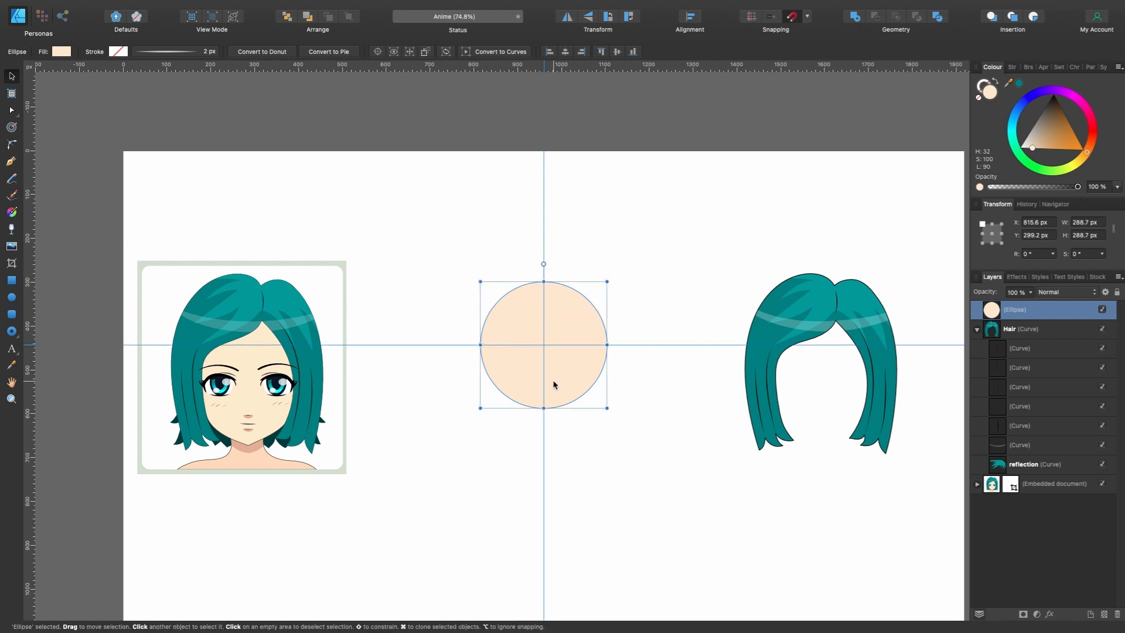
pyautogui.scroll(3, 554, 380)
pyautogui.scroll(-2, 686, 271)
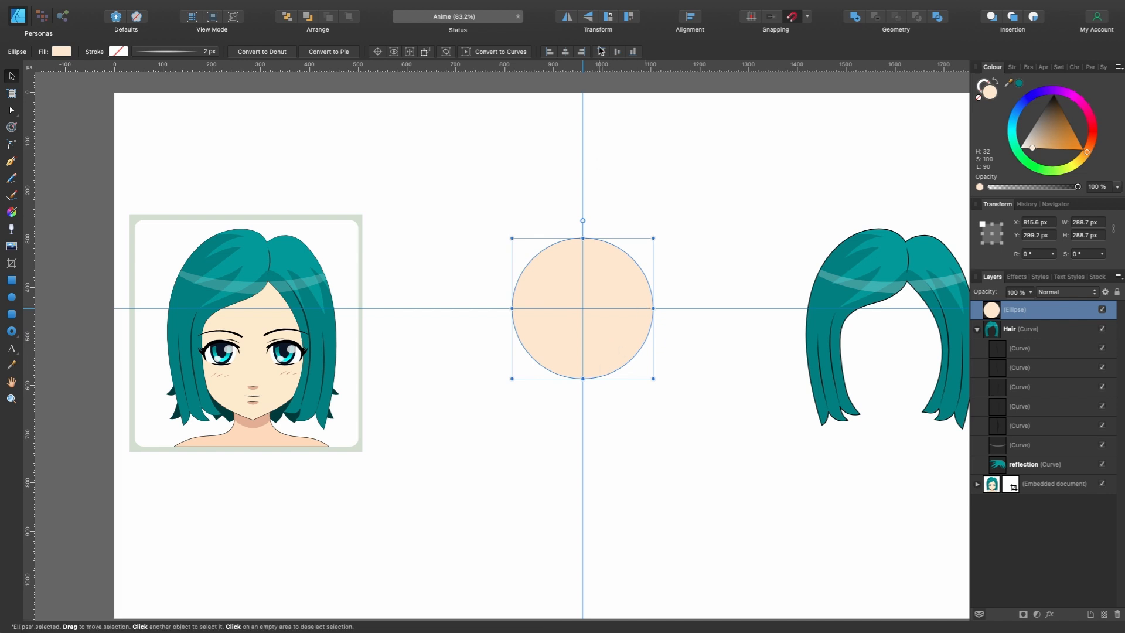
pyautogui.moveTo(600, 68); pyautogui.dragTo(616, 361)
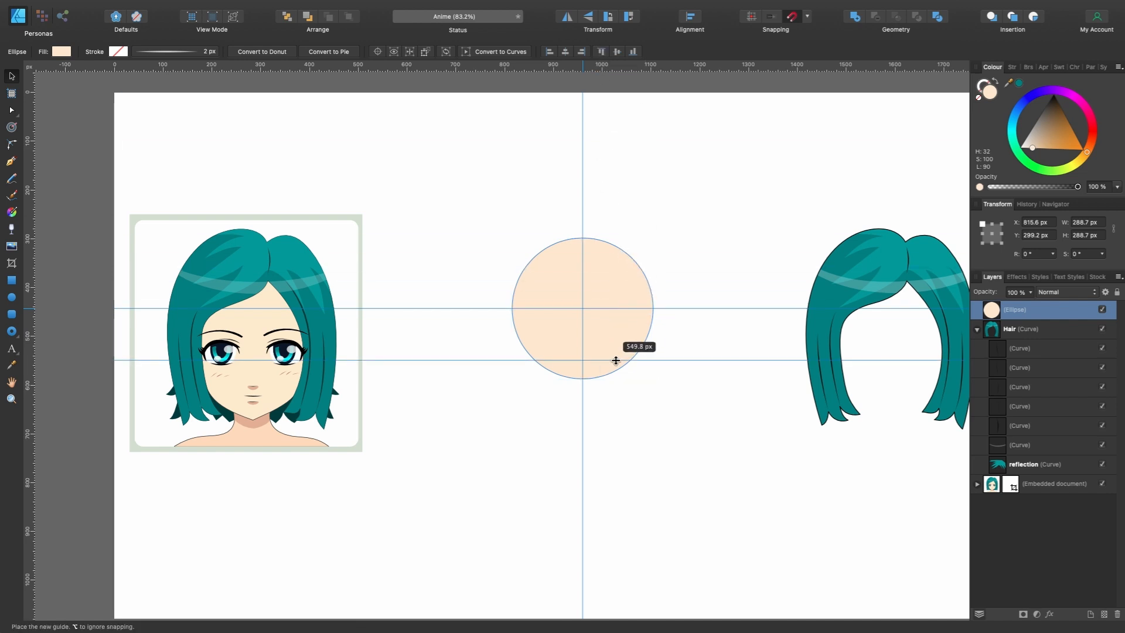
# - Draw the left jaw line with the Pen tool from the circle's lower-left edge to a chin point on the vertical guide
pyautogui.click(12, 163)
pyautogui.scroll(2, 567, 318)
pyautogui.click(517, 375)
pyautogui.press('super+z')
pyautogui.click(507, 361)
pyautogui.click(529, 427)
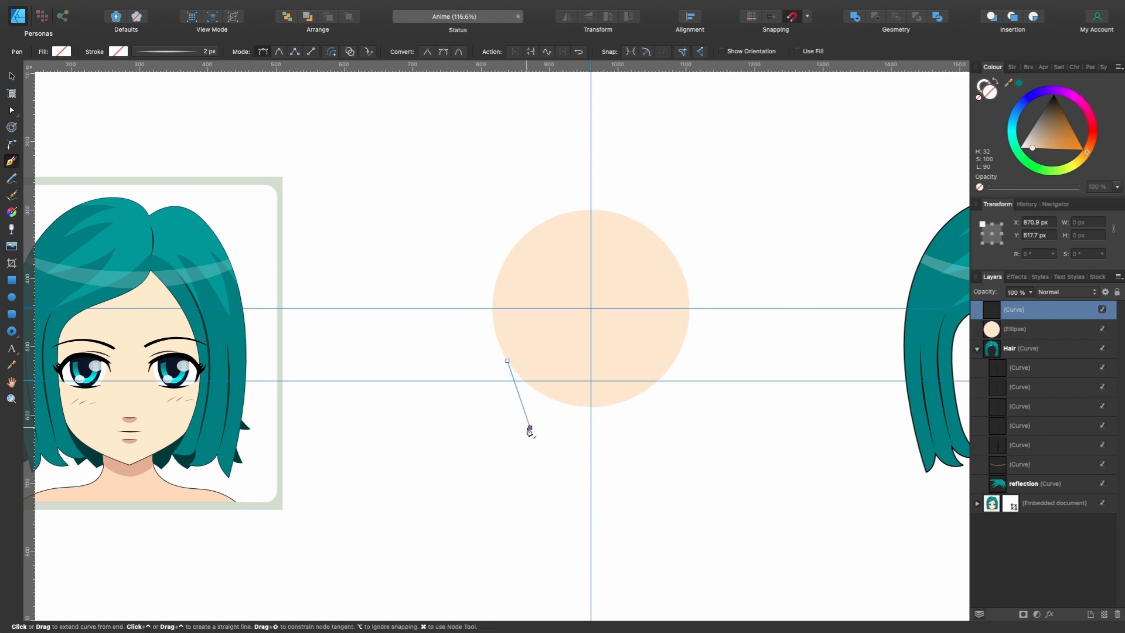
pyautogui.click(590, 451)
pyautogui.moveTo(591, 451); pyautogui.dragTo(592, 456)
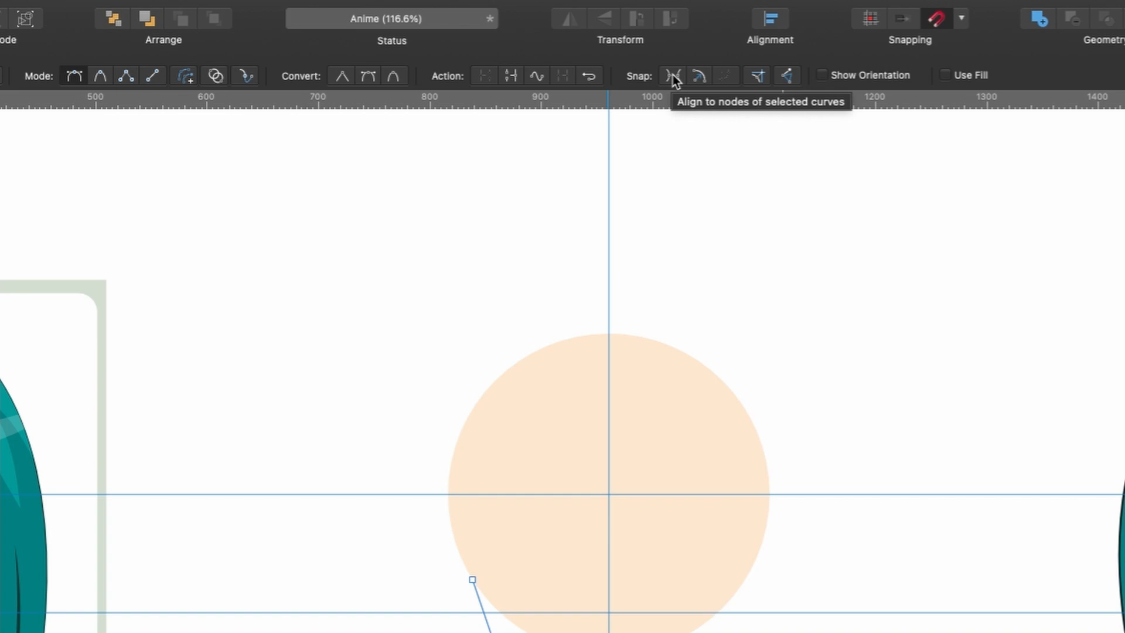
# - Turn on aligning to nodes of selected curves and close the half-jaw shape along the vertical guide, level with its start
pyautogui.click(673, 75)
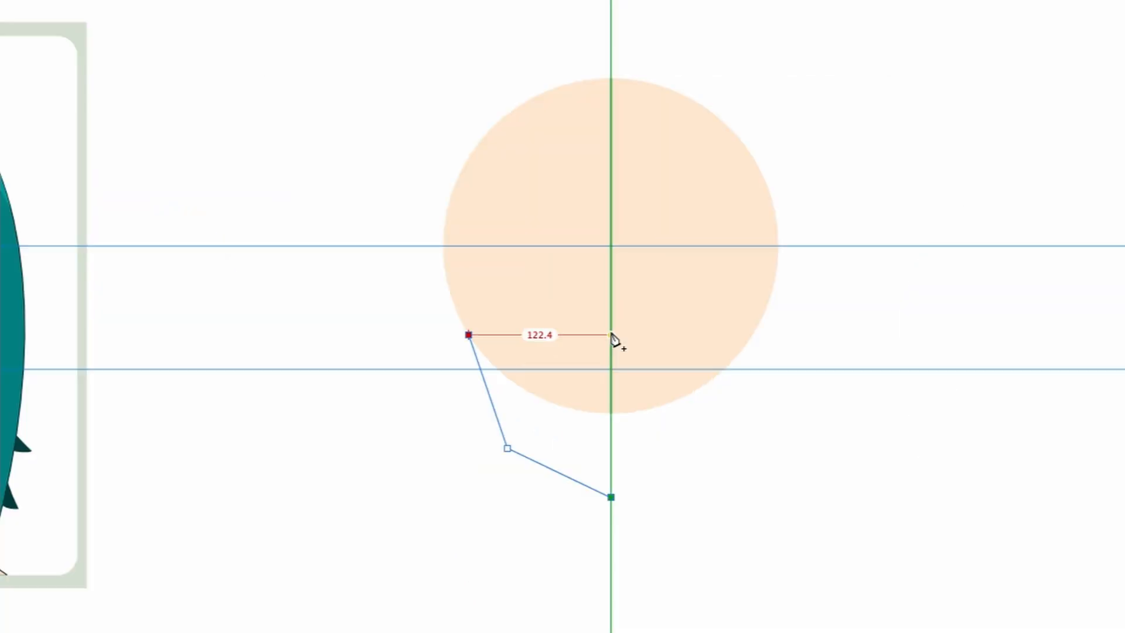
pyautogui.click(611, 335)
pyautogui.click(468, 335)
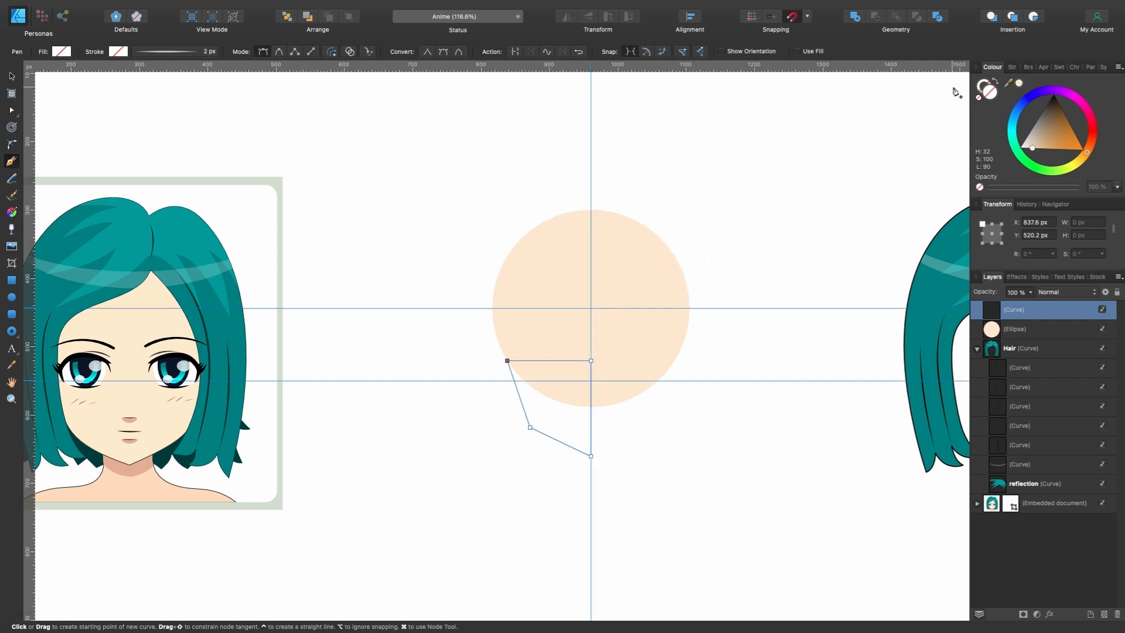
# - Fill the half-jaw shape with the light skin tone used on the circle
pyautogui.click(1019, 83)
pyautogui.hscroll(-2, 692, 340)
pyautogui.hscroll(1, 692, 340)
# - Duplicate the half jaw, flip the copy horizontally and place it against the other side of the vertical guide at X 960 px
pyautogui.press('v')
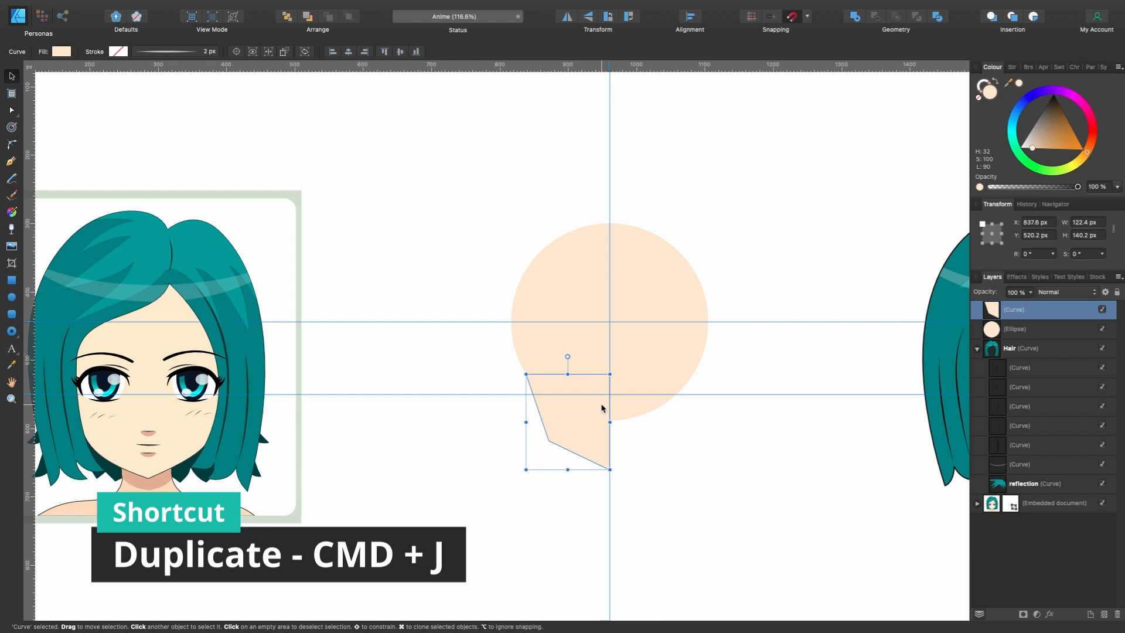
pyautogui.press('super+j')
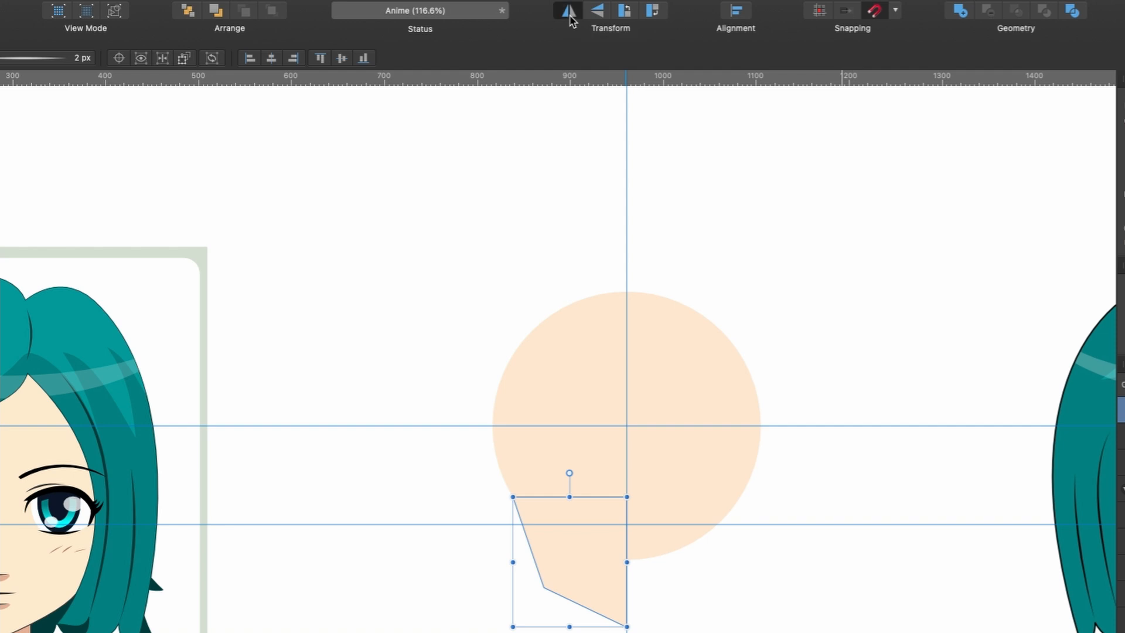
pyautogui.click(570, 18)
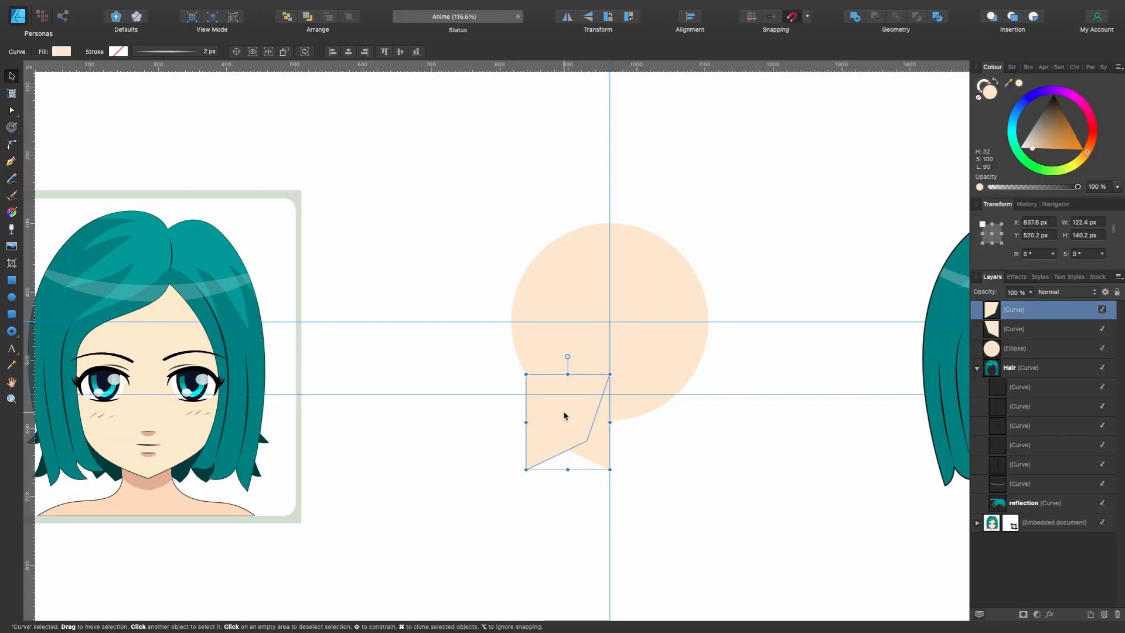
pyautogui.moveTo(564, 416); pyautogui.dragTo(645, 414)
pyautogui.hscroll(-2, 644, 407)
pyautogui.scroll(1, 644, 407)
pyautogui.hscroll(2, 644, 407)
pyautogui.scroll(1, 644, 407)
pyautogui.scroll(3, 644, 407)
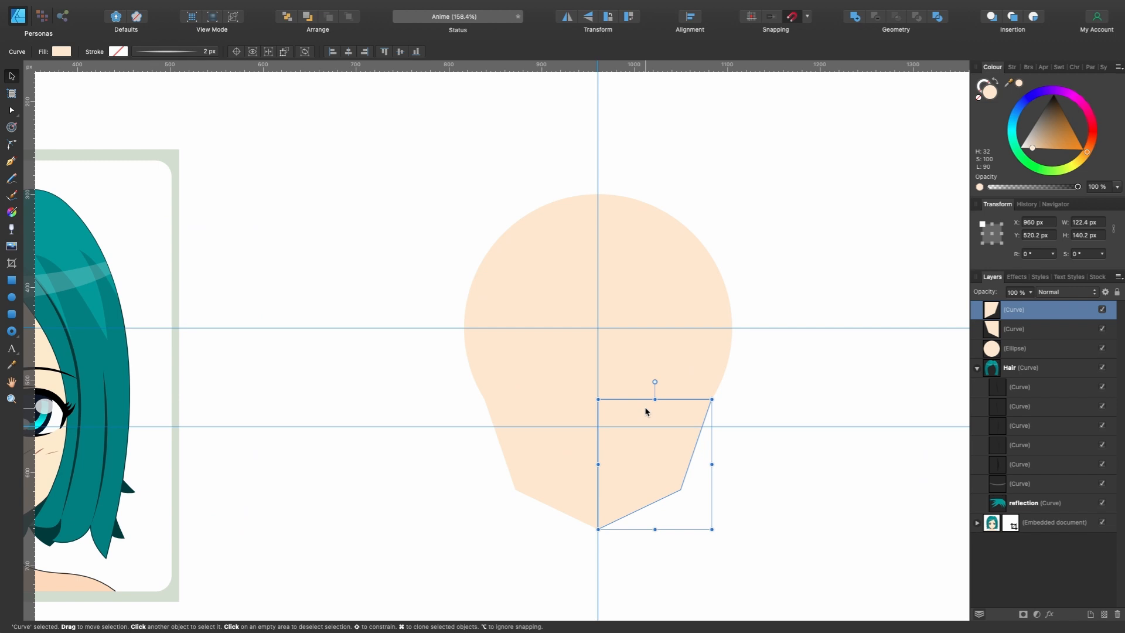
# - Select both jaw halves and the circle and merge them into one face shape with the Add operation
pyautogui.click(578, 432)
pyautogui.click(579, 378)
pyautogui.click(651, 482)
pyautogui.click(572, 484)
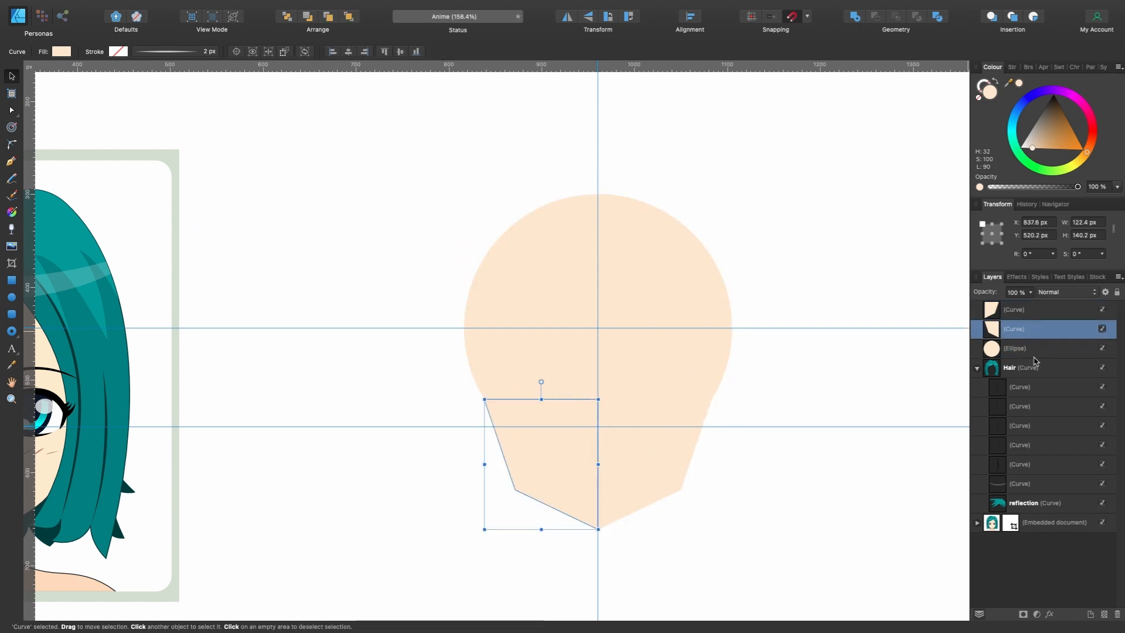
pyautogui.click(1024, 315)
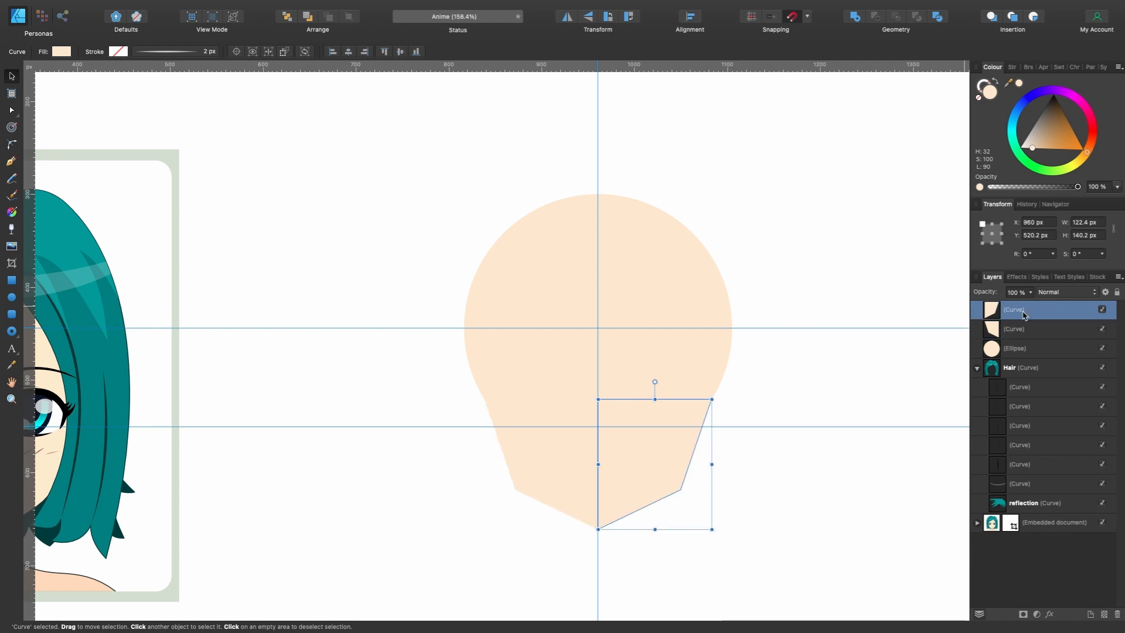
pyautogui.keyDown('shift'); pyautogui.click(1033, 347); pyautogui.keyUp('shift')
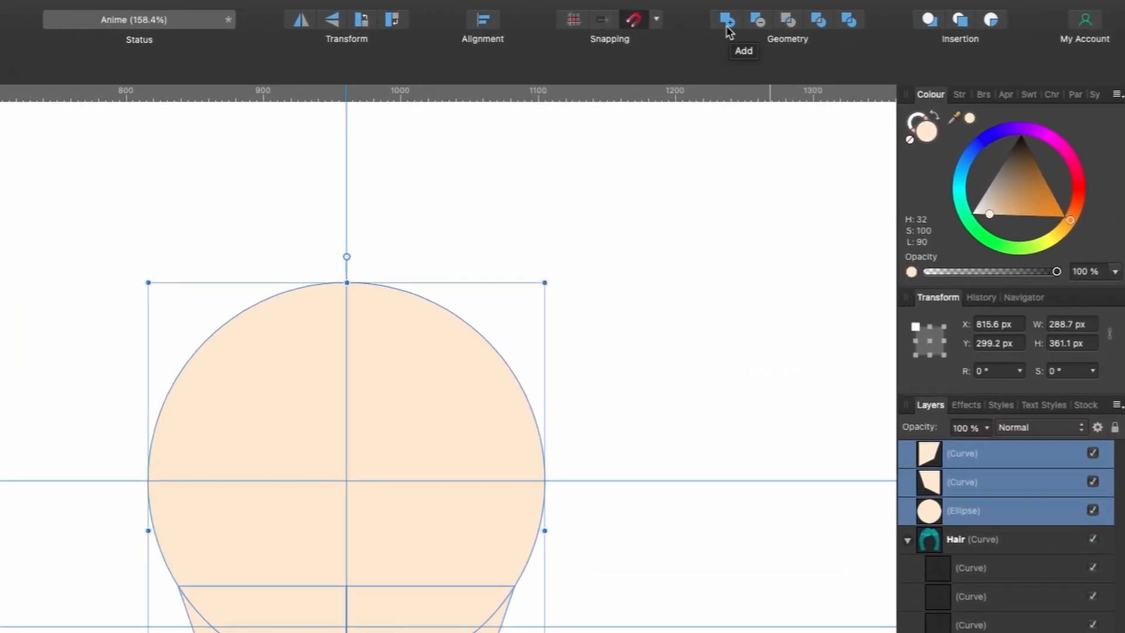
pyautogui.click(726, 21)
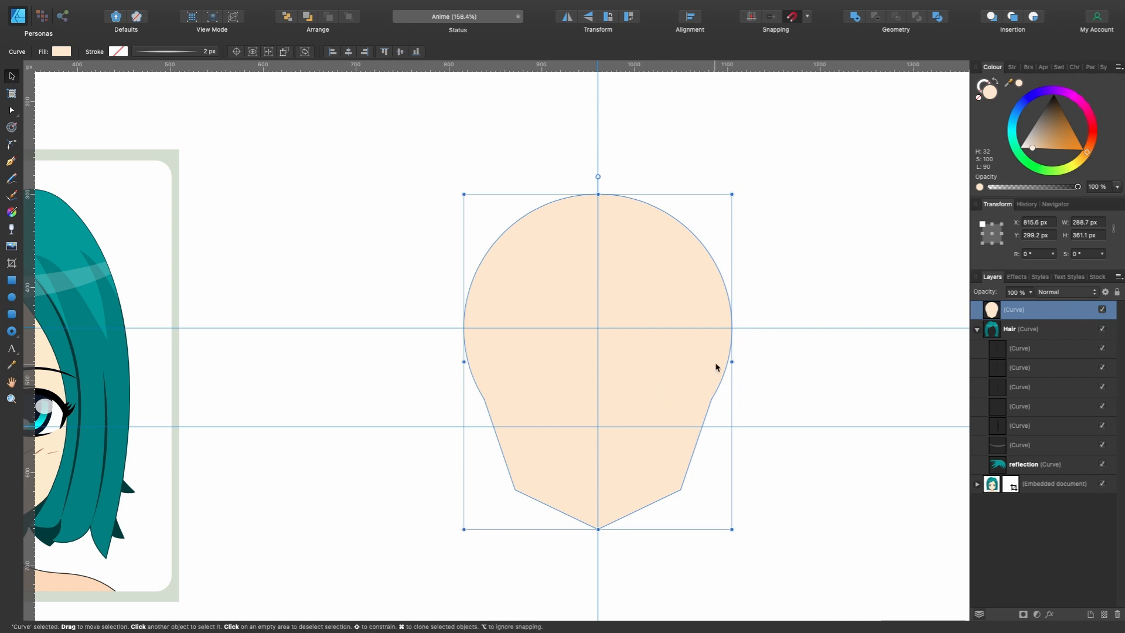
# - Delete the two nodes where the circle meets the jaw to smooth the sides of the face
pyautogui.press('a')
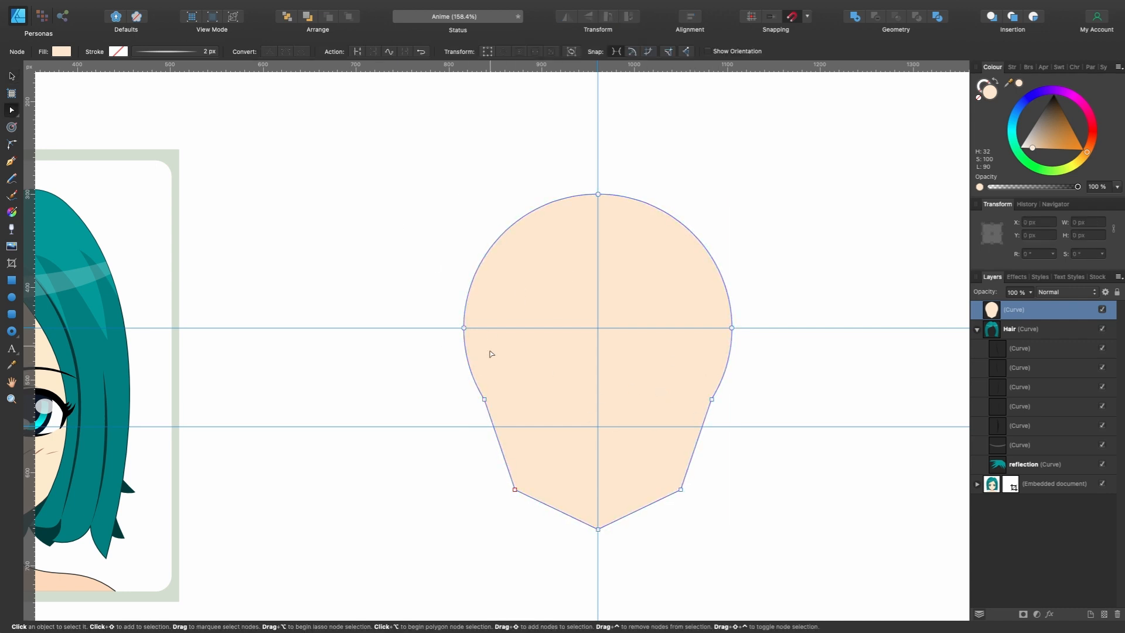
pyautogui.click(485, 400)
pyautogui.keyDown('alt'); pyautogui.click(485, 401); pyautogui.keyUp('alt')
pyautogui.moveTo(447, 378); pyautogui.dragTo(765, 424)
pyautogui.press('Delete')
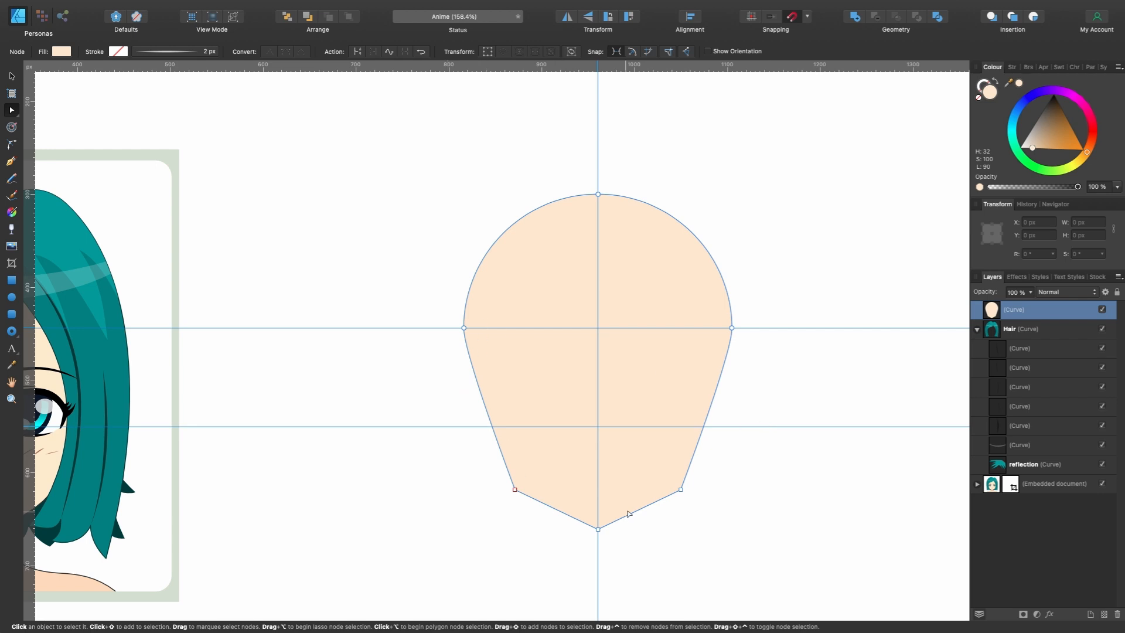
# - Change the face fill to a dark brown (H 32, S 100, L 25)
pyautogui.scroll(-3, 711, 494)
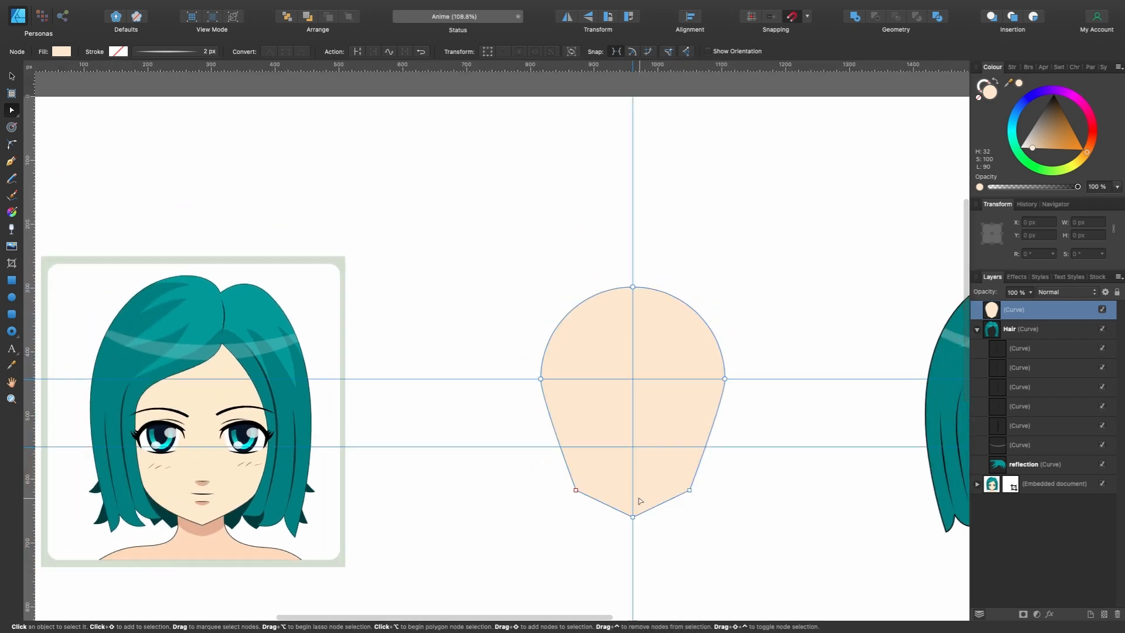
pyautogui.scroll(4, 706, 517)
pyautogui.scroll(-1, 708, 519)
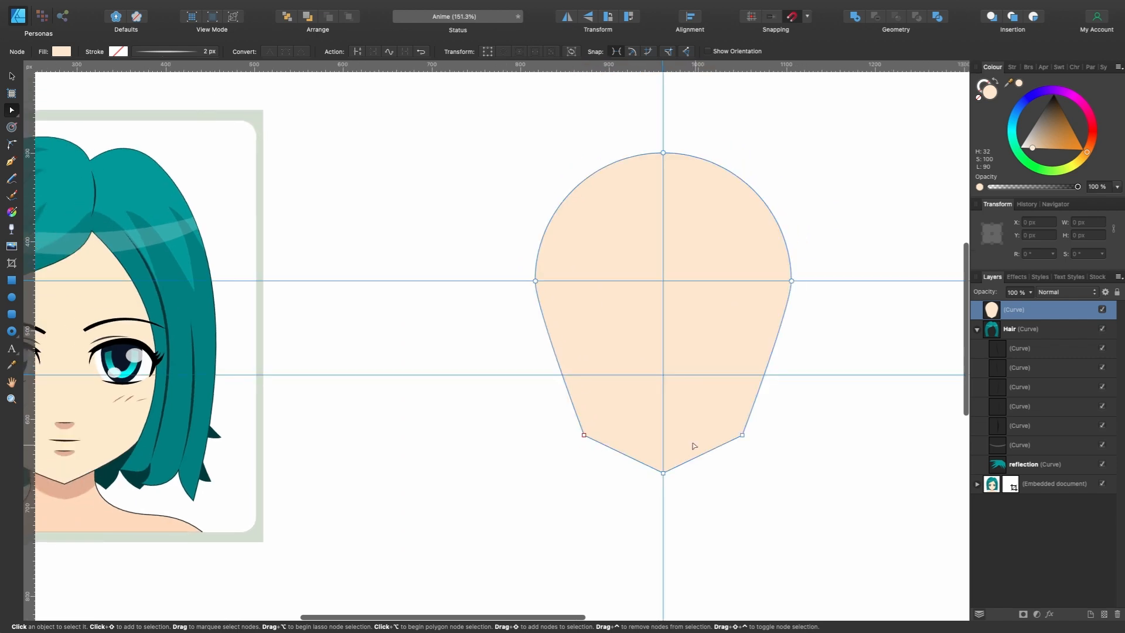
pyautogui.scroll(4, 595, 437)
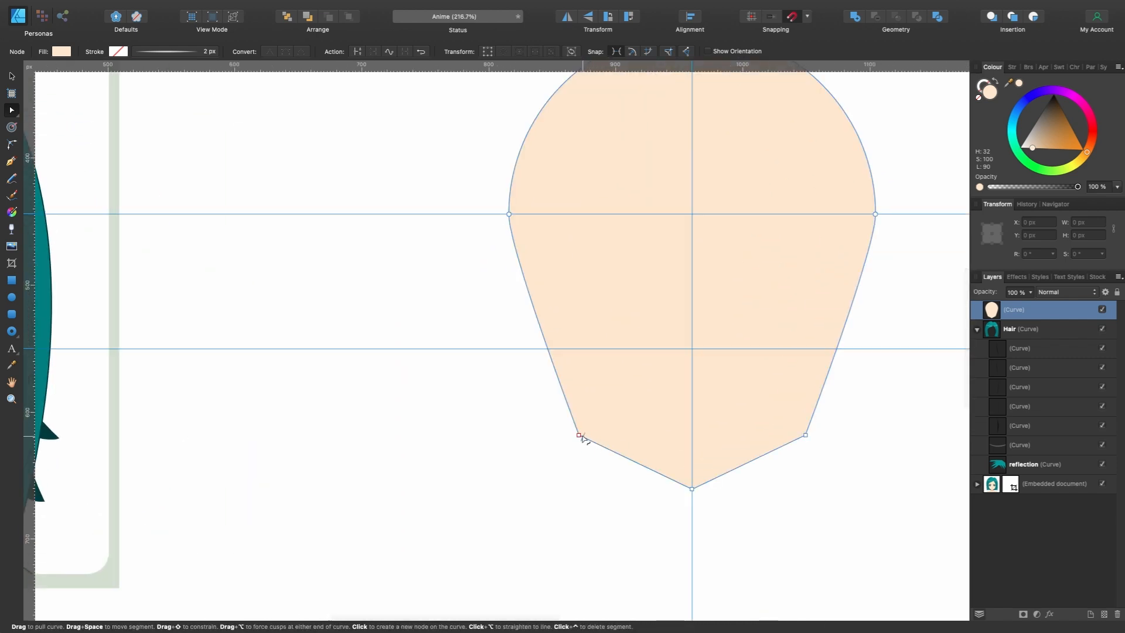
pyautogui.moveTo(1041, 147); pyautogui.dragTo(1068, 124)
pyautogui.scroll(-5, 798, 427)
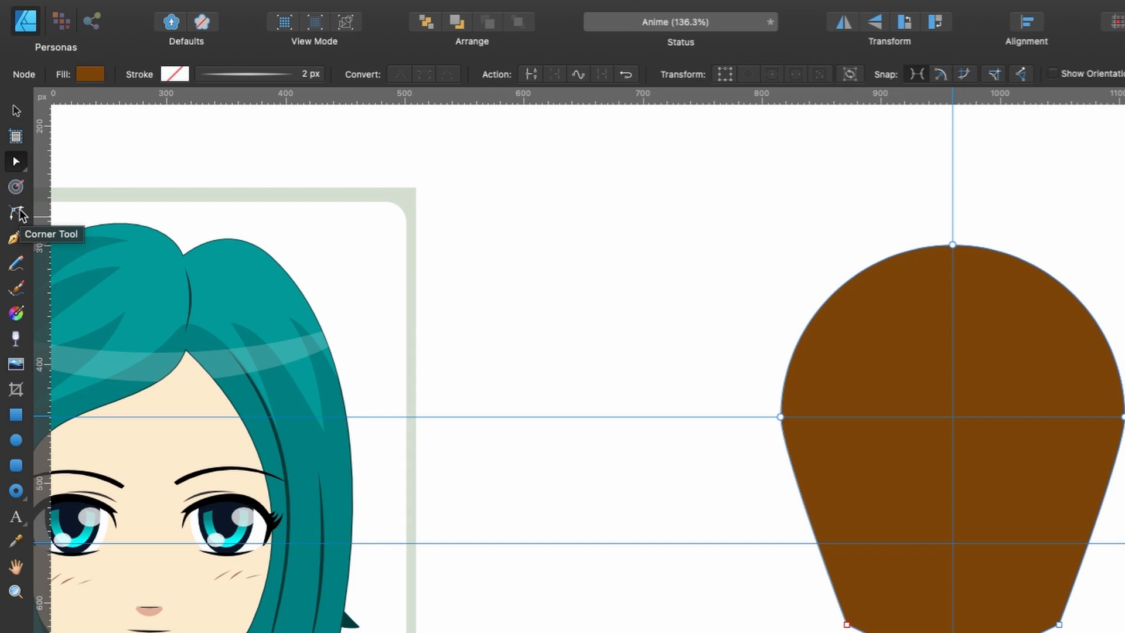
# - Round both lower jaw corners with the Corner Tool to a radius of about 61.5 px
pyautogui.click(17, 213)
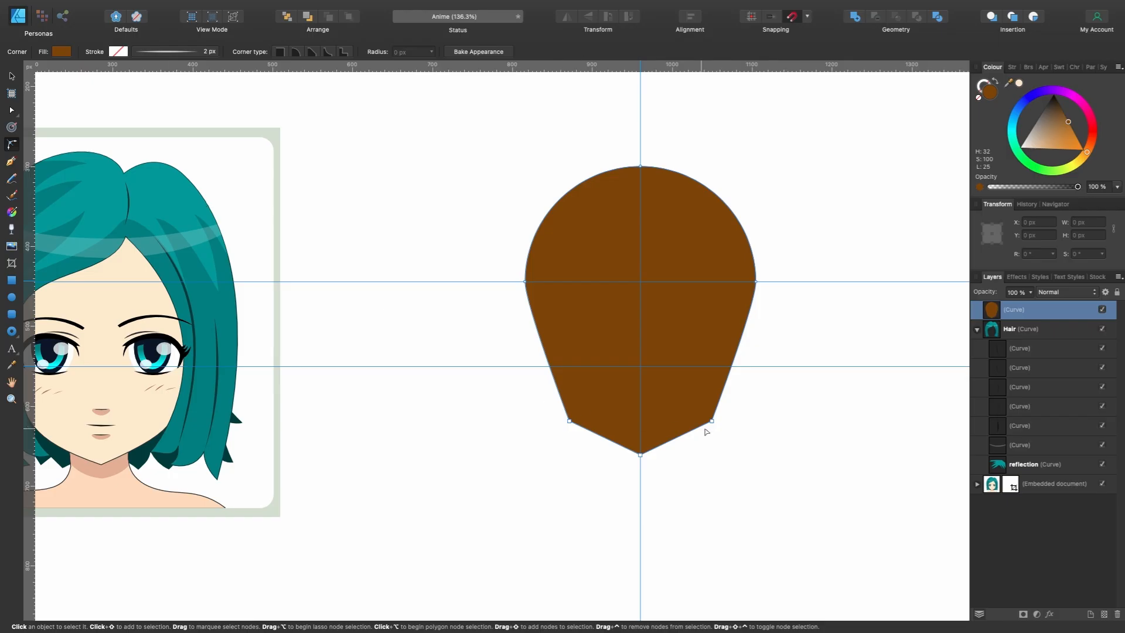
pyautogui.moveTo(751, 438); pyautogui.dragTo(555, 407)
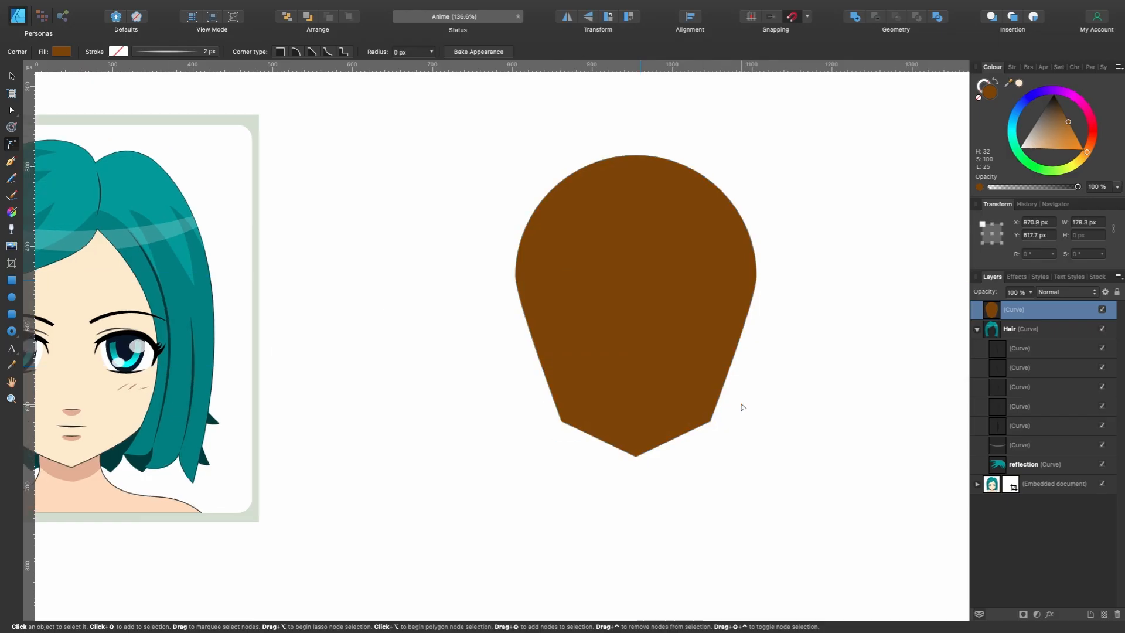
pyautogui.scroll(2, 743, 407)
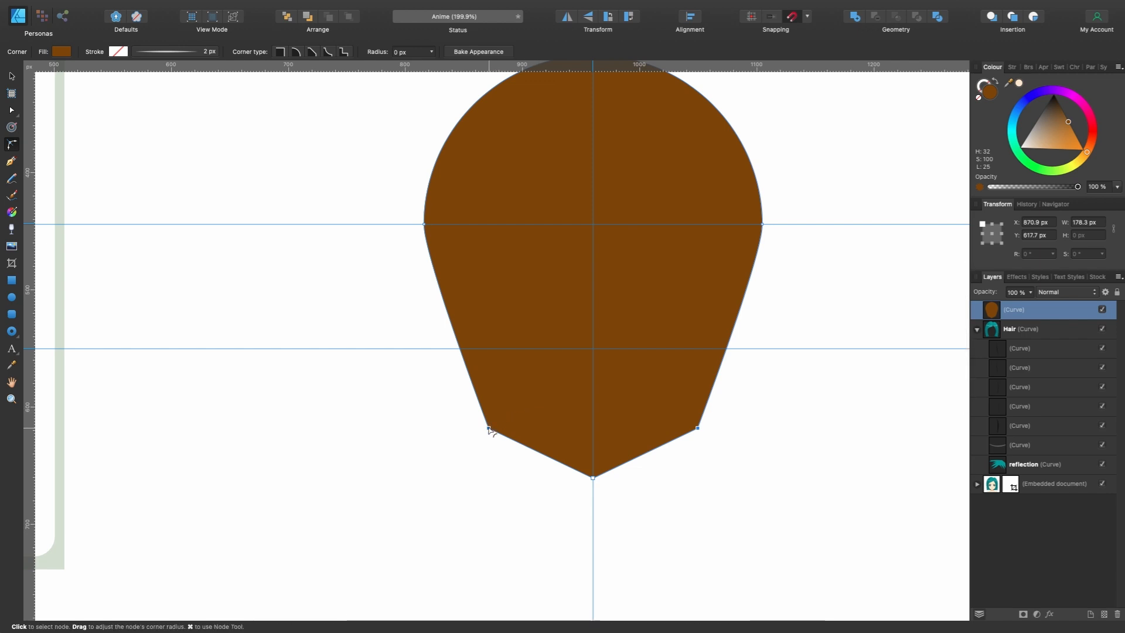
pyautogui.moveTo(489, 429); pyautogui.dragTo(582, 358)
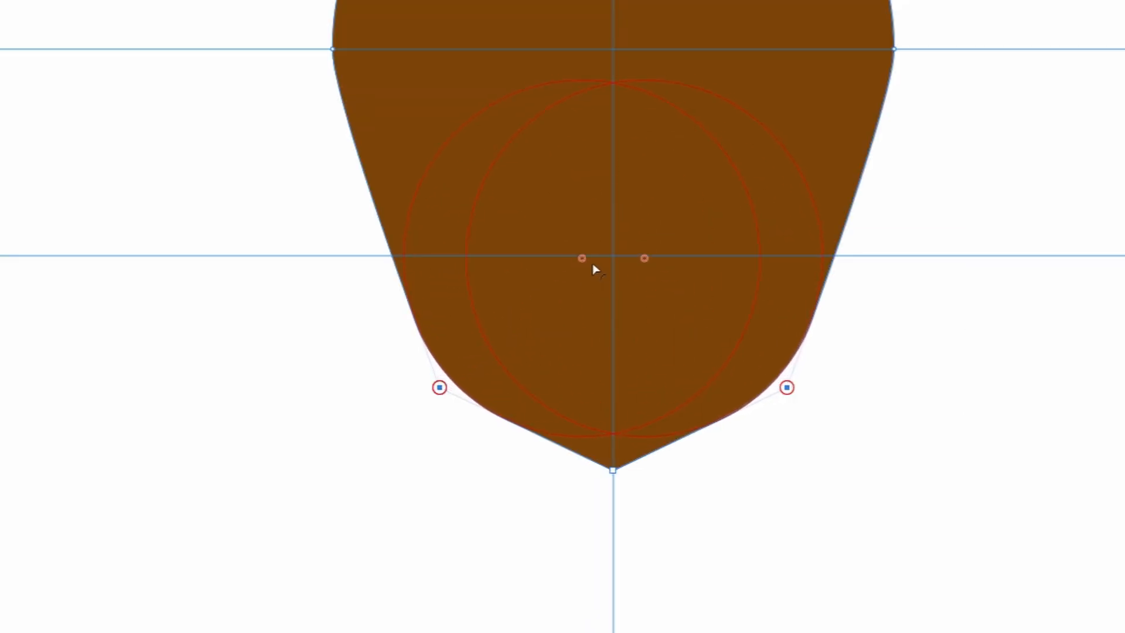
pyautogui.moveTo(593, 269); pyautogui.dragTo(544, 316)
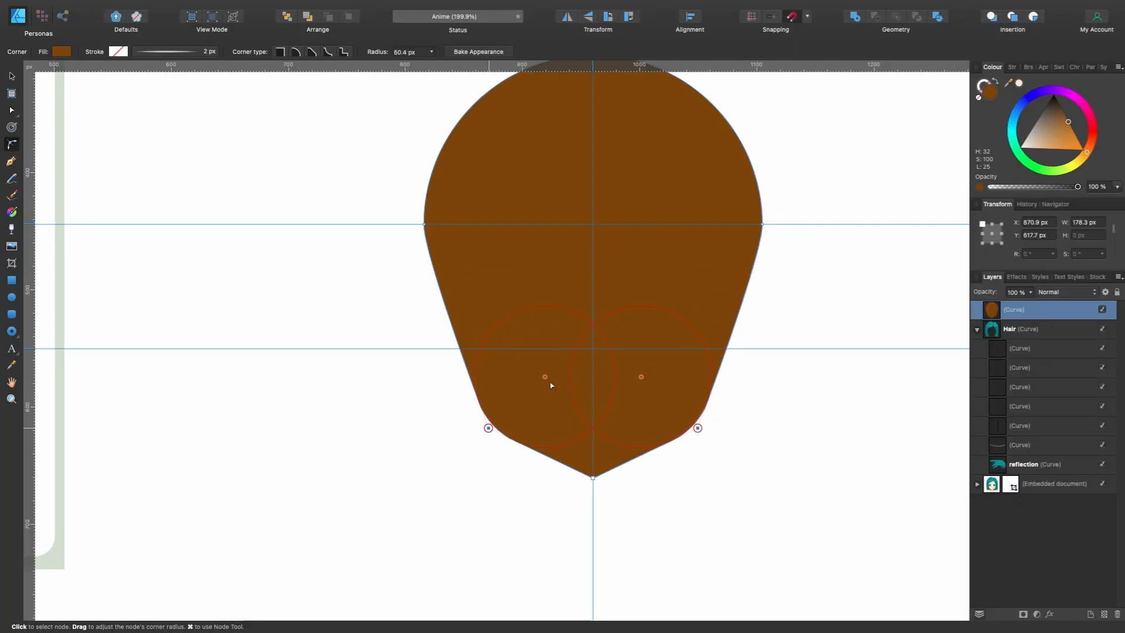
pyautogui.moveTo(551, 384); pyautogui.dragTo(552, 381)
# - Compare the jaw with the reference portrait and round the chin tip to a radius of about 8.4 px
pyautogui.hscroll(-3, 648, 467)
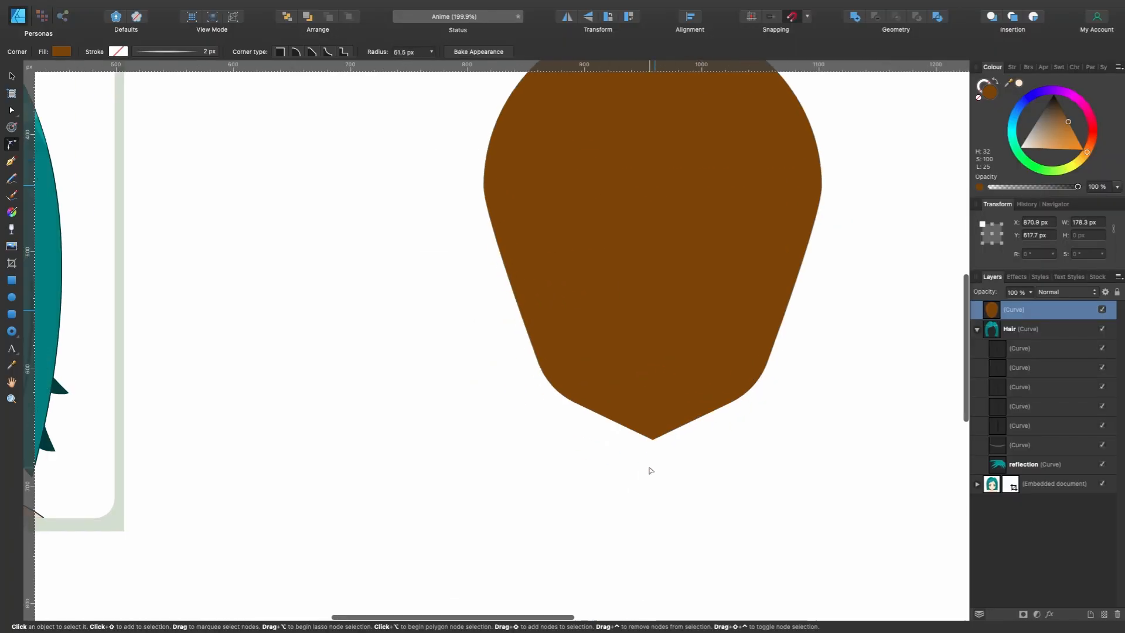
pyautogui.hscroll(-10, 656, 466)
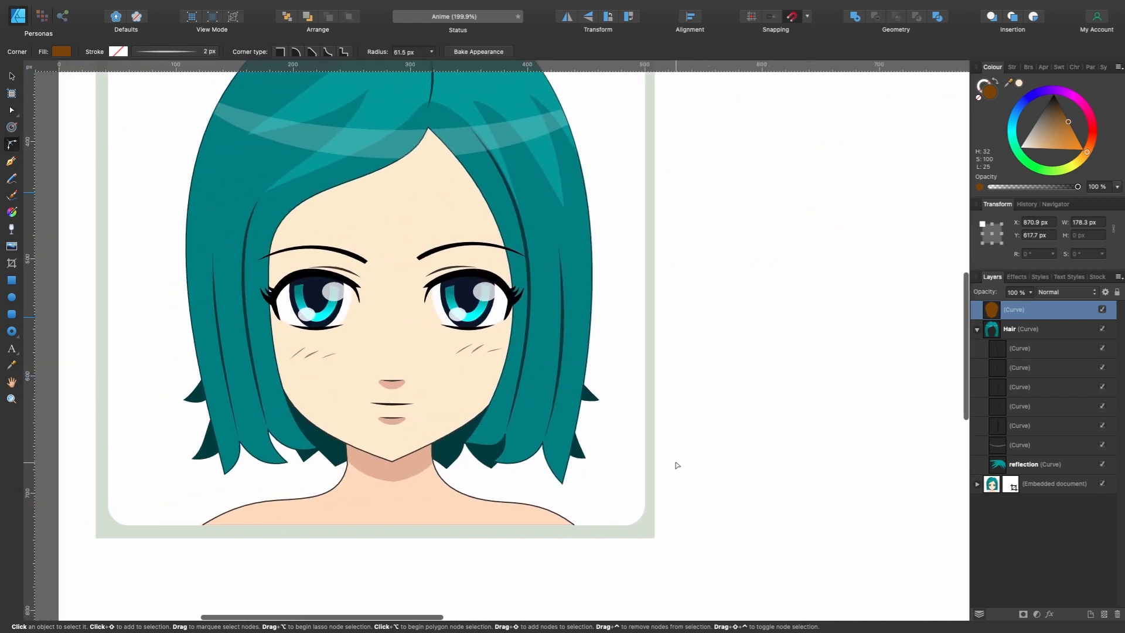
pyautogui.hscroll(10, 500, 470)
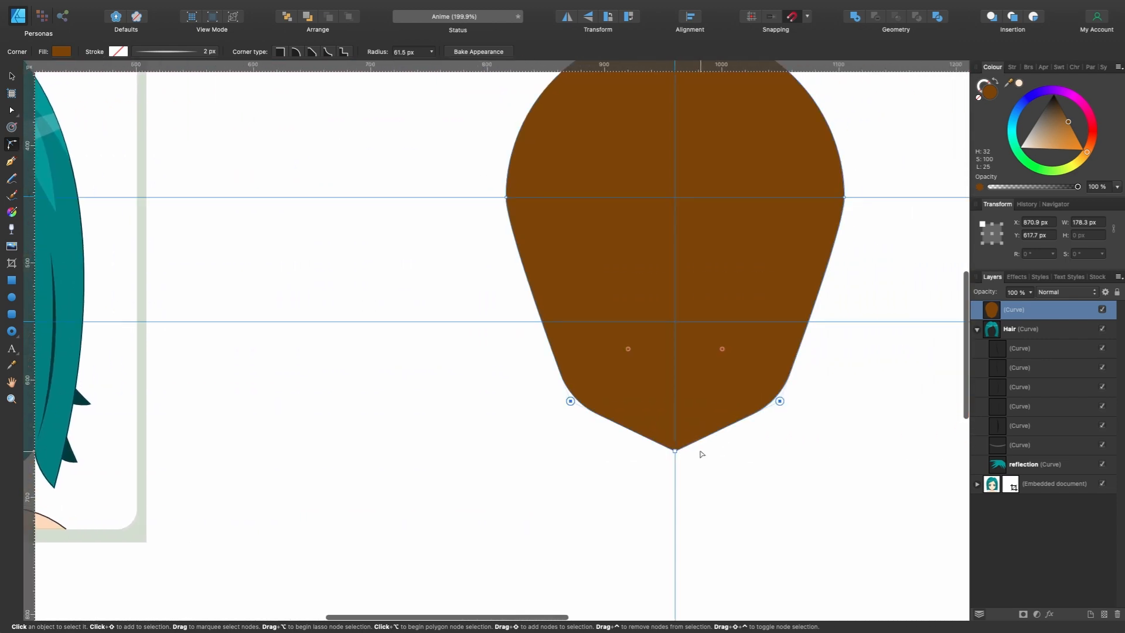
pyautogui.moveTo(674, 451)
pyautogui.mouseDown()
pyautogui.moveTo(675, 426)
pyautogui.moveTo(676, 441)
pyautogui.mouseUp()
pyautogui.hscroll(1, 656, 463)
pyautogui.scroll(1, 643, 482)
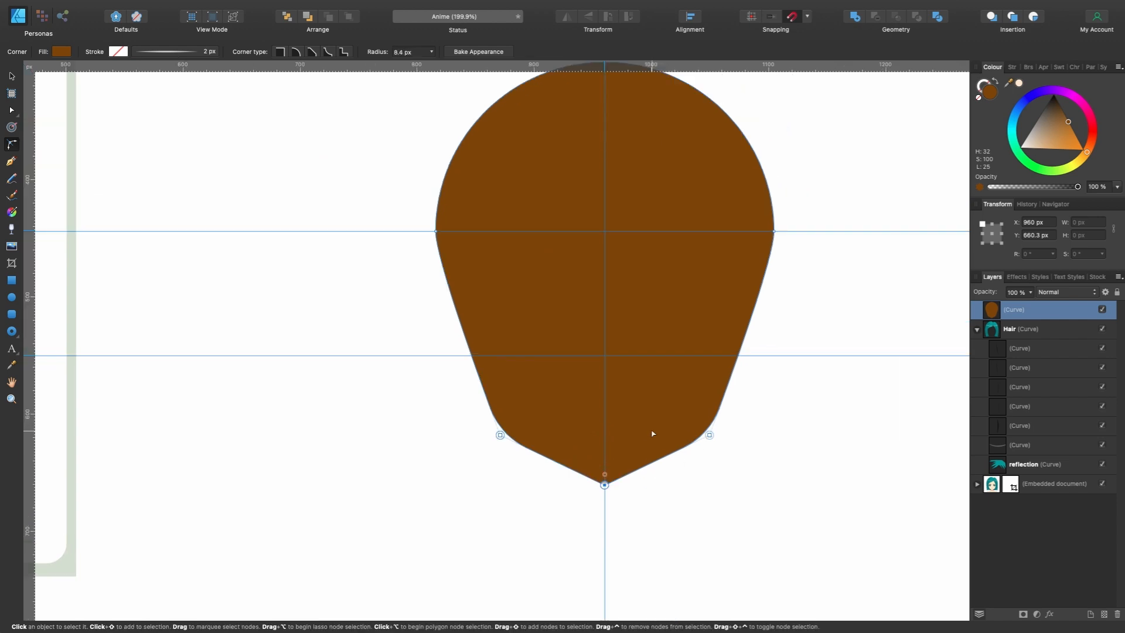
# - Bake the rounded corners into the face shape and restore its light skin fill (H 32, S 100, L 90)
pyautogui.click(478, 53)
pyautogui.scroll(-3, 679, 459)
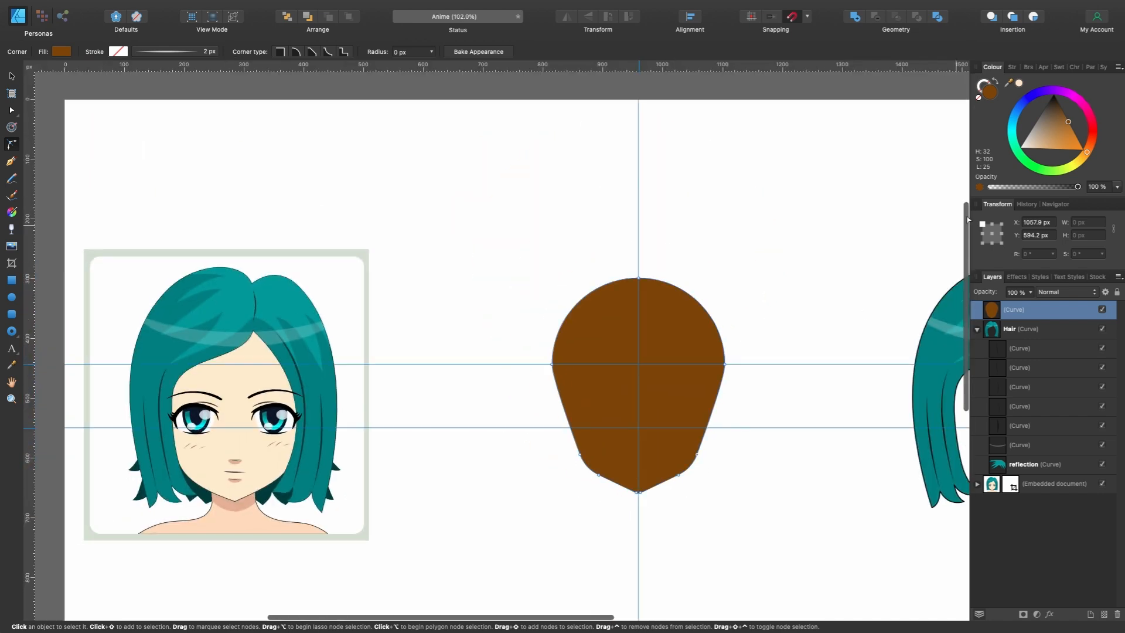
pyautogui.click(1020, 84)
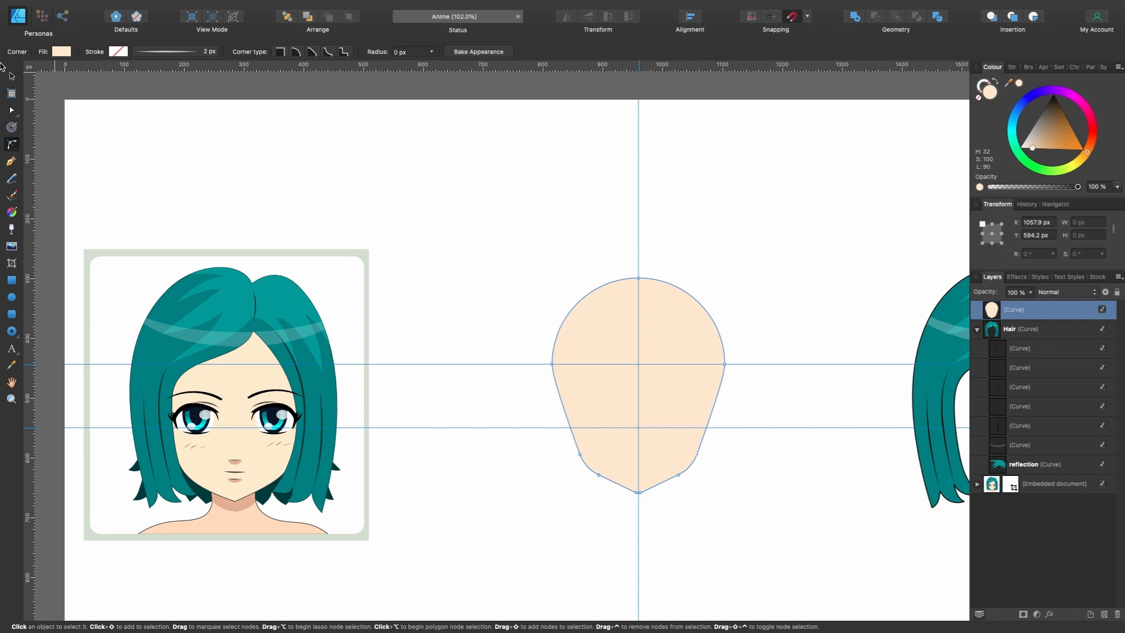
# - Move the Hair shape over the face and bring its layer above the face layer
pyautogui.click(12, 77)
pyautogui.hscroll(5, 840, 287)
pyautogui.click(1031, 331)
pyautogui.click(978, 329)
pyautogui.moveTo(896, 288); pyautogui.dragTo(523, 289)
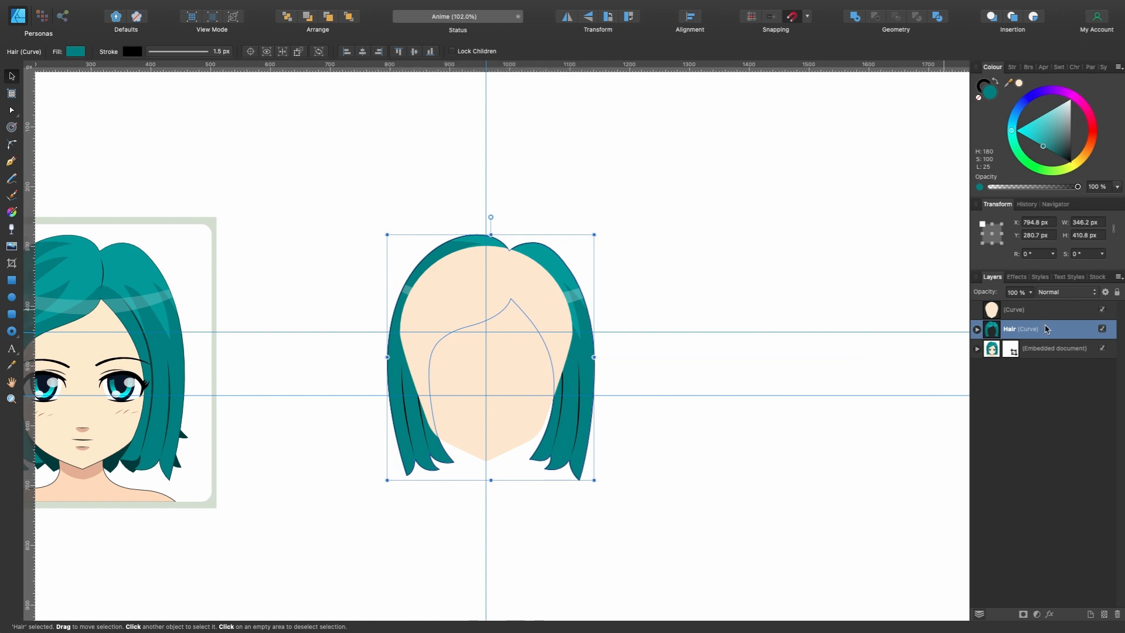
pyautogui.moveTo(1039, 332)
pyautogui.mouseDown()
pyautogui.moveTo(955, 302)
pyautogui.moveTo(1003, 304)
pyautogui.mouseUp()
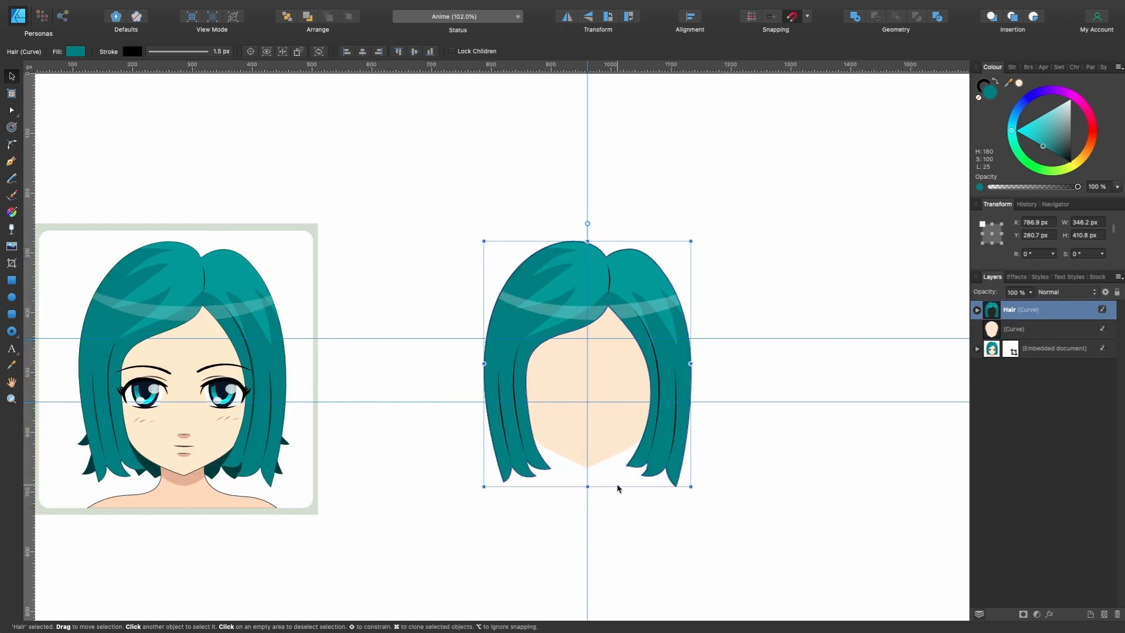
pyautogui.hscroll(2, 617, 490)
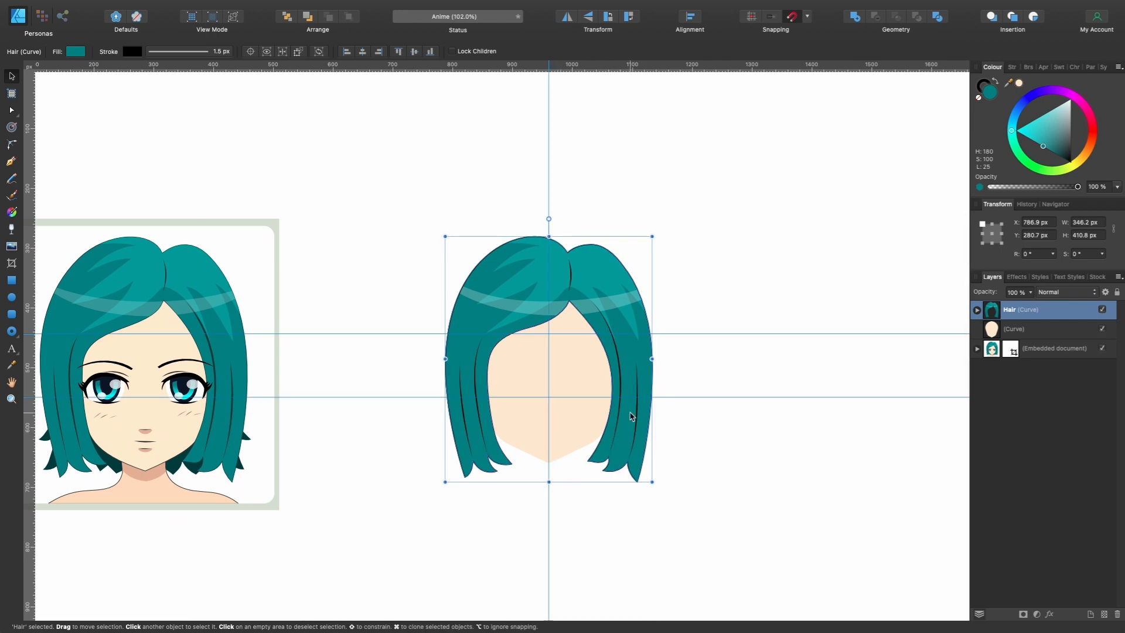
# - Move the hair off the face to its right side at X 1153.7 px and remove the guides from the page
pyautogui.moveTo(601, 304); pyautogui.dragTo(821, 304)
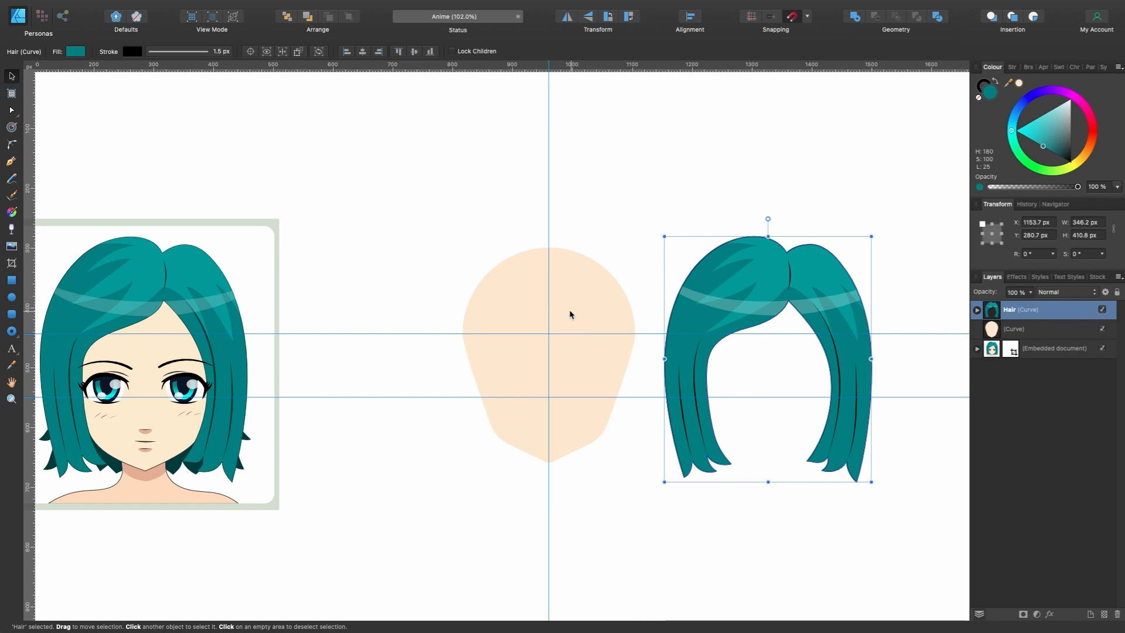
pyautogui.press('super+0')
pyautogui.scroll(5, 545, 305)
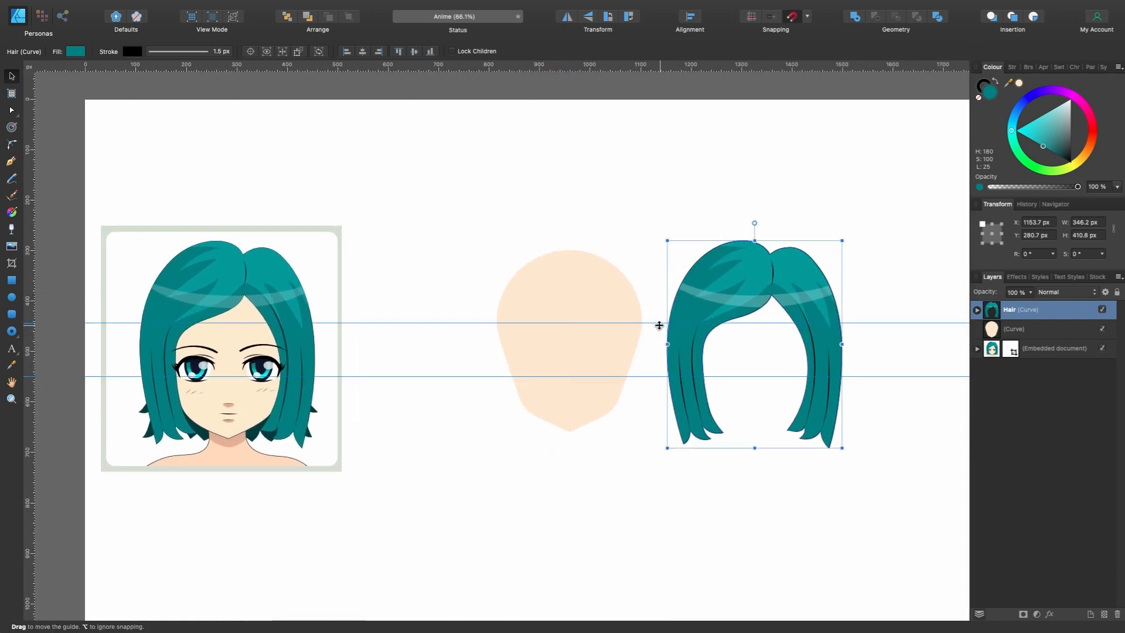
pyautogui.moveTo(655, 322); pyautogui.dragTo(639, 55)
pyautogui.moveTo(638, 375); pyautogui.dragTo(631, 58)
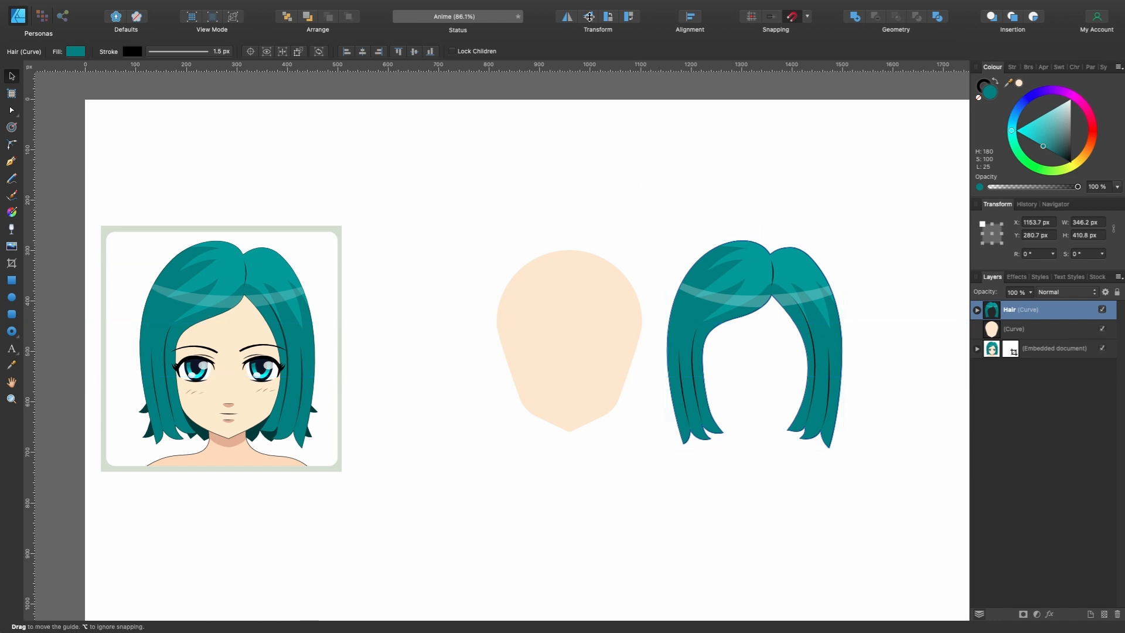
# - Delete the constructed face and move the hair closer to the reference portrait, at about X 656 px
pyautogui.click(612, 316)
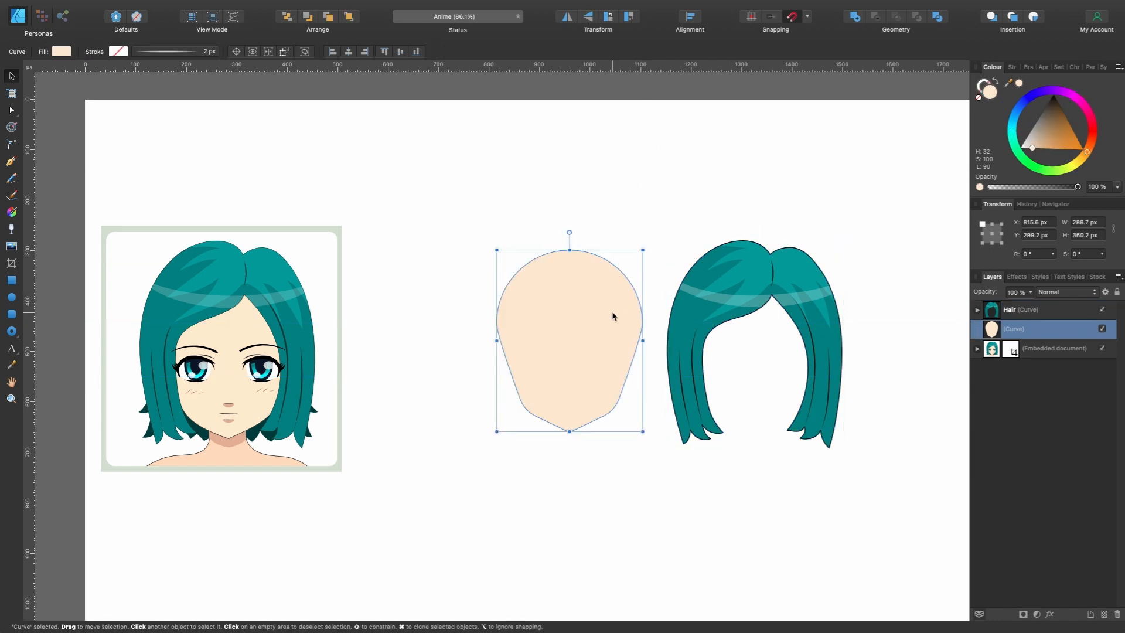
pyautogui.press('Delete')
pyautogui.moveTo(706, 316); pyautogui.dragTo(456, 317)
pyautogui.hscroll(-3, 455, 316)
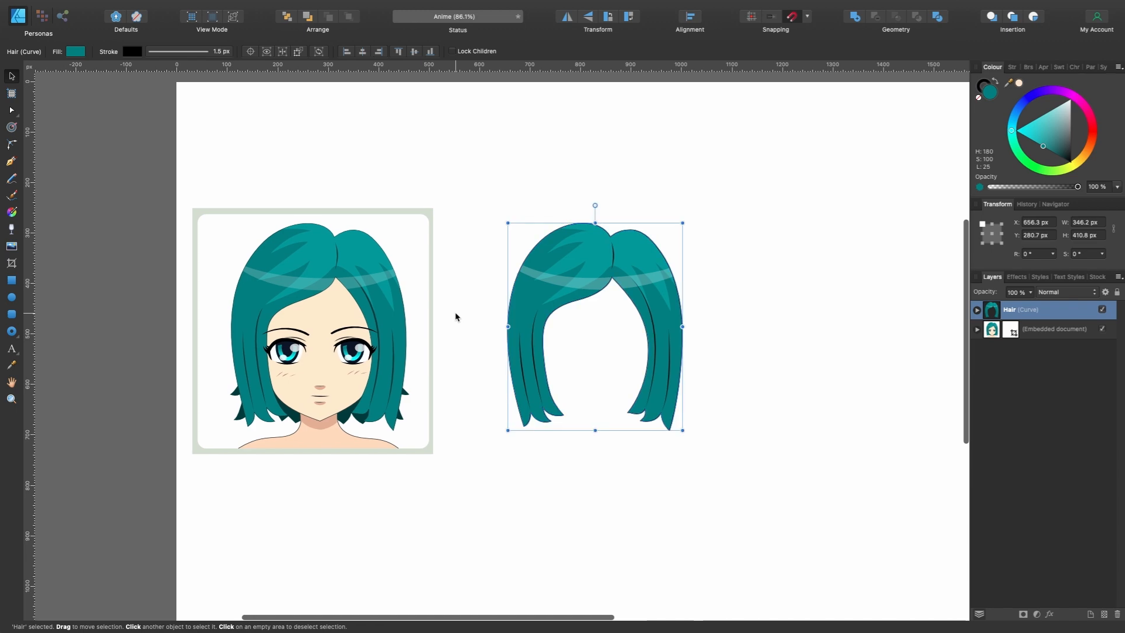
# - Trace a closed face shape over the reference portrait with the Pen tool, following its cheeks and chin
pyautogui.scroll(5, 455, 316)
pyautogui.press('p')
pyautogui.scroll(4, 659, 323)
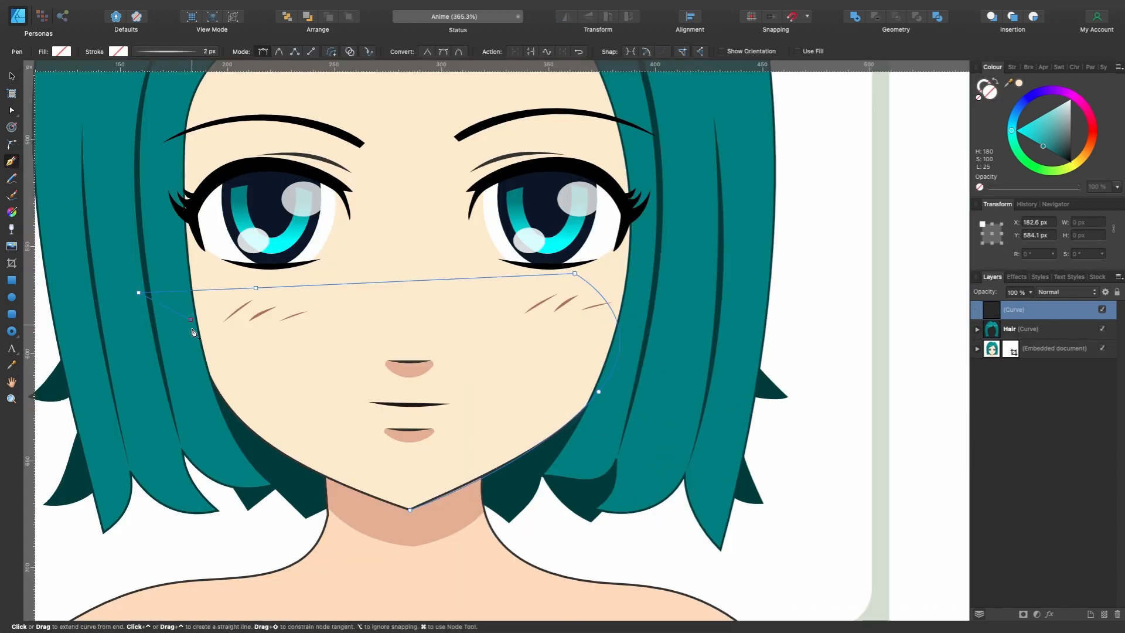
pyautogui.moveTo(333, 480); pyautogui.dragTo(469, 527)
# - Raise the three upper nodes of the traced face shape into the reference portrait's hair area to form the forehead
pyautogui.press('a')
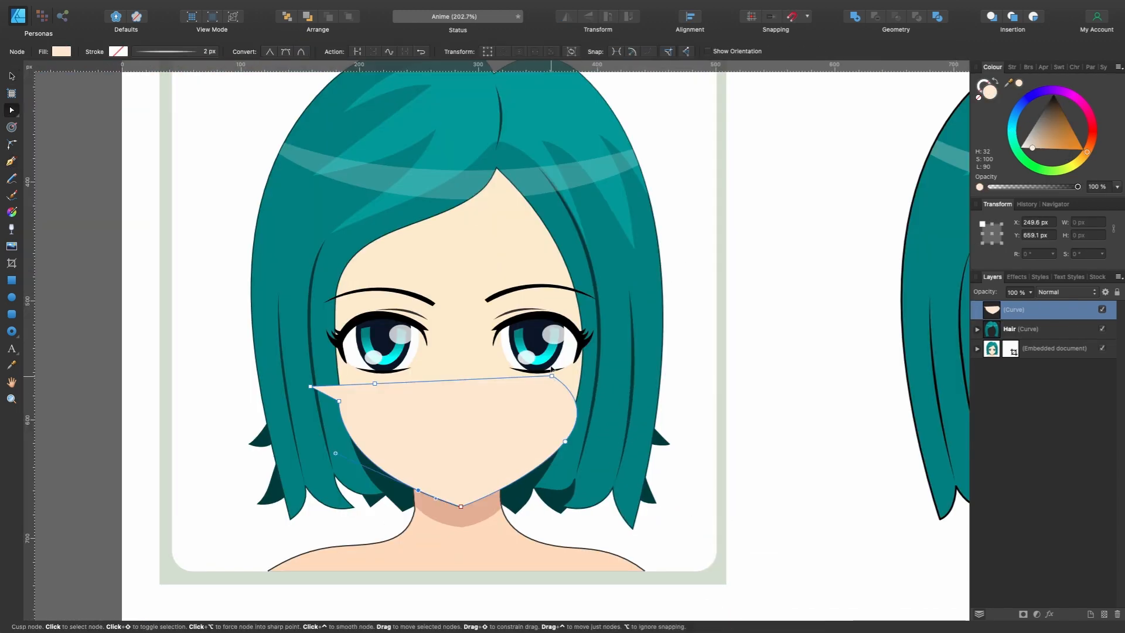
pyautogui.moveTo(551, 368); pyautogui.dragTo(601, 193)
pyautogui.moveTo(375, 384); pyautogui.dragTo(439, 114)
pyautogui.moveTo(310, 386); pyautogui.dragTo(305, 230)
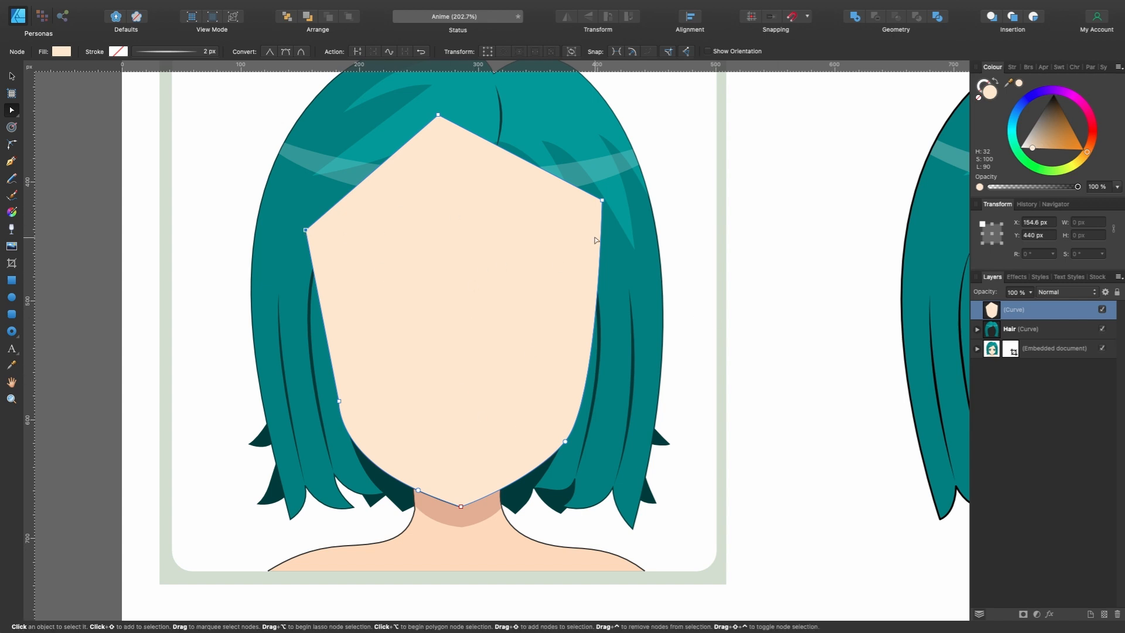
# - Rename the traced face shape's layer to Head and place it directly below the Hair layer
pyautogui.doubleClick(1018, 310)
pyautogui.write('Head')
pyautogui.press('Return')
pyautogui.moveTo(1013, 313); pyautogui.dragTo(995, 339)
pyautogui.scroll(-5, 544, 311)
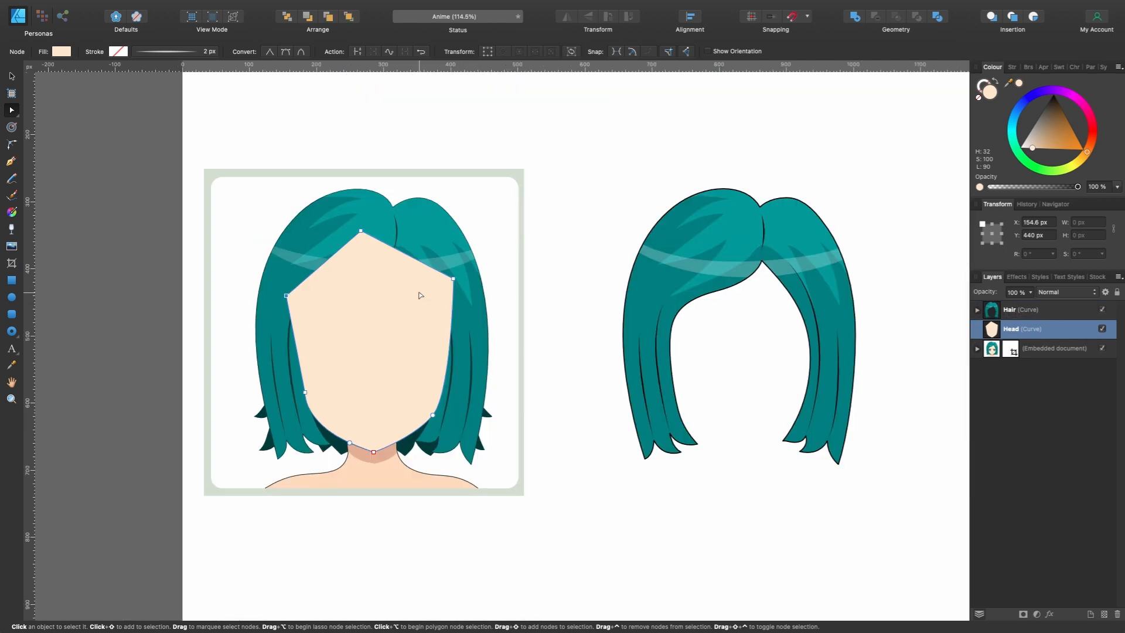
# - Move the head shape off the reference portrait and under the drawn hair, at X 698 px and Y 342.8 px
pyautogui.press('v')
pyautogui.moveTo(402, 363); pyautogui.dragTo(768, 351)
pyautogui.scroll(-5, 600, 402)
pyautogui.click(588, 377)
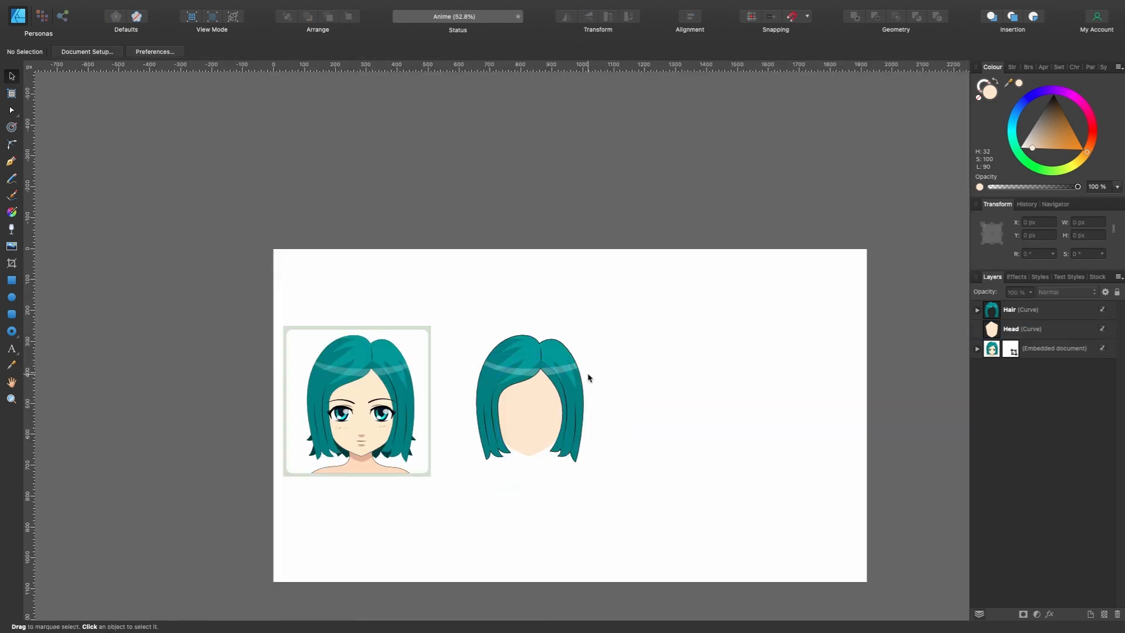
pyautogui.click(542, 419)
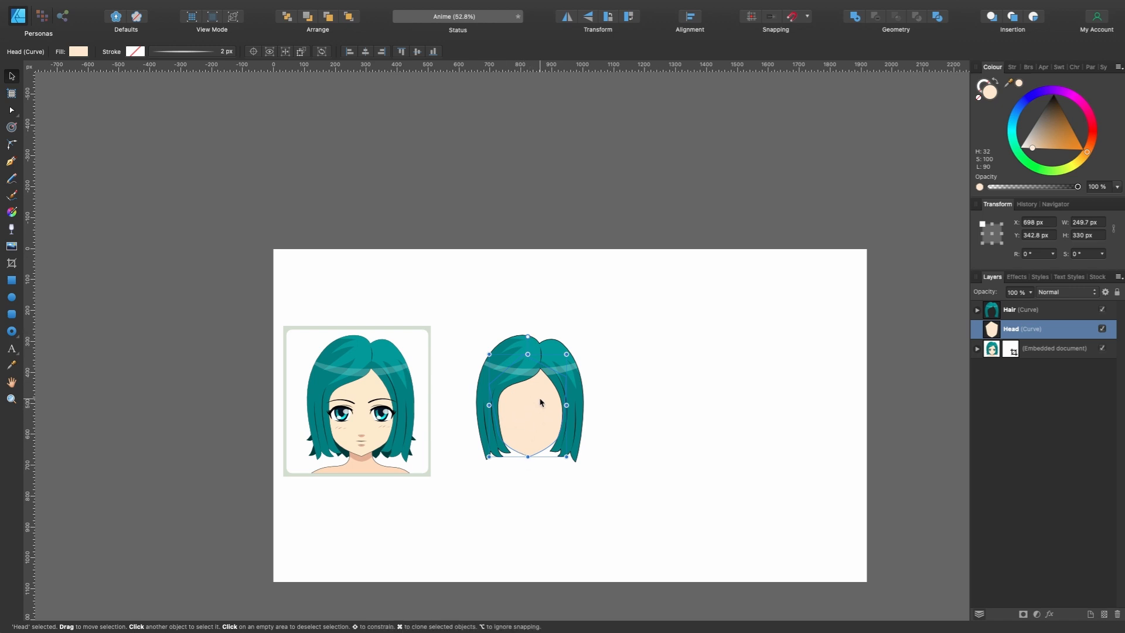
# - Add a vertical guide at the page's horizontal centre and move the hair and head together onto it, at X 786.9 px
pyautogui.moveTo(31, 339); pyautogui.dragTo(567, 299)
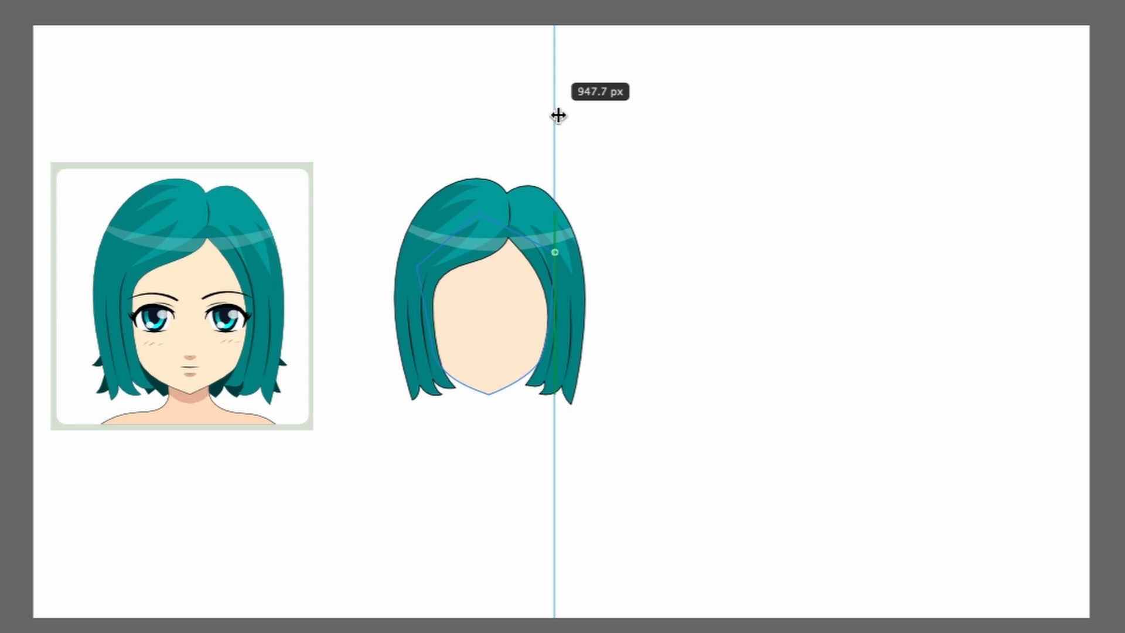
pyautogui.moveTo(558, 115); pyautogui.dragTo(563, 115)
pyautogui.click(1047, 319)
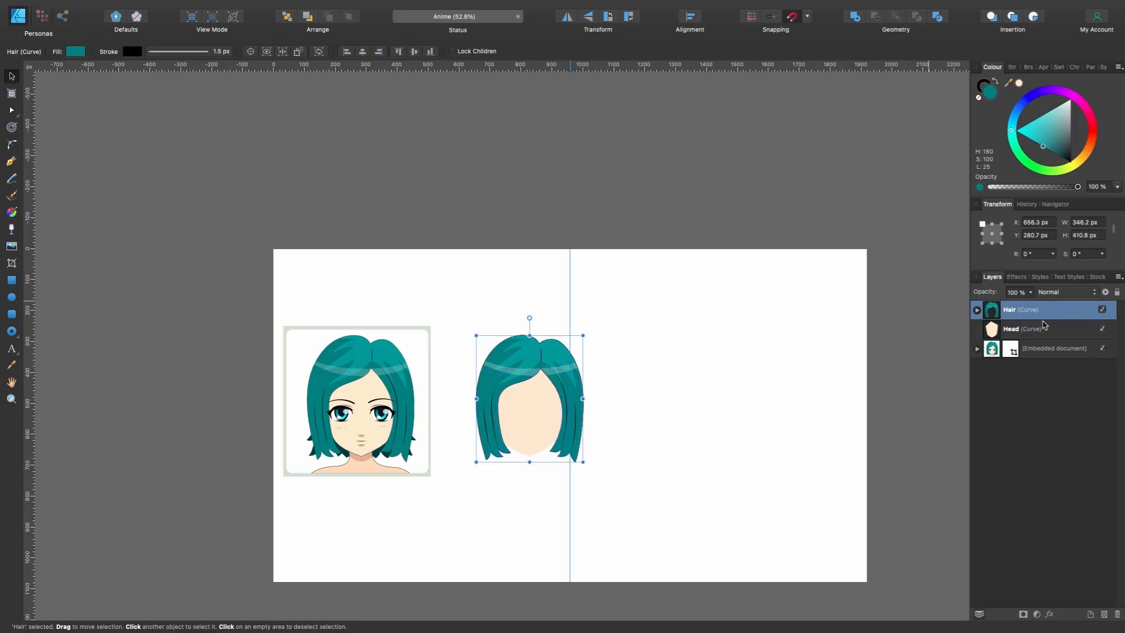
pyautogui.keyDown('shift'); pyautogui.click(1039, 333); pyautogui.keyUp('shift')
pyautogui.scroll(3, 617, 396)
pyautogui.moveTo(484, 409); pyautogui.dragTo(518, 409)
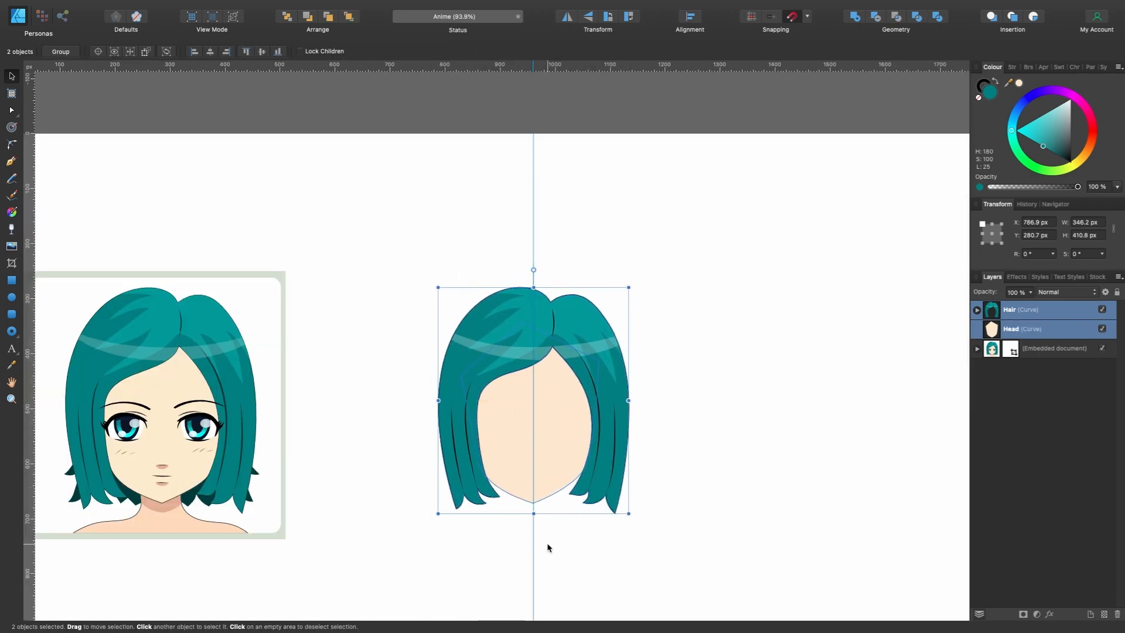
pyautogui.scroll(3, 547, 545)
pyautogui.scroll(-4, 550, 471)
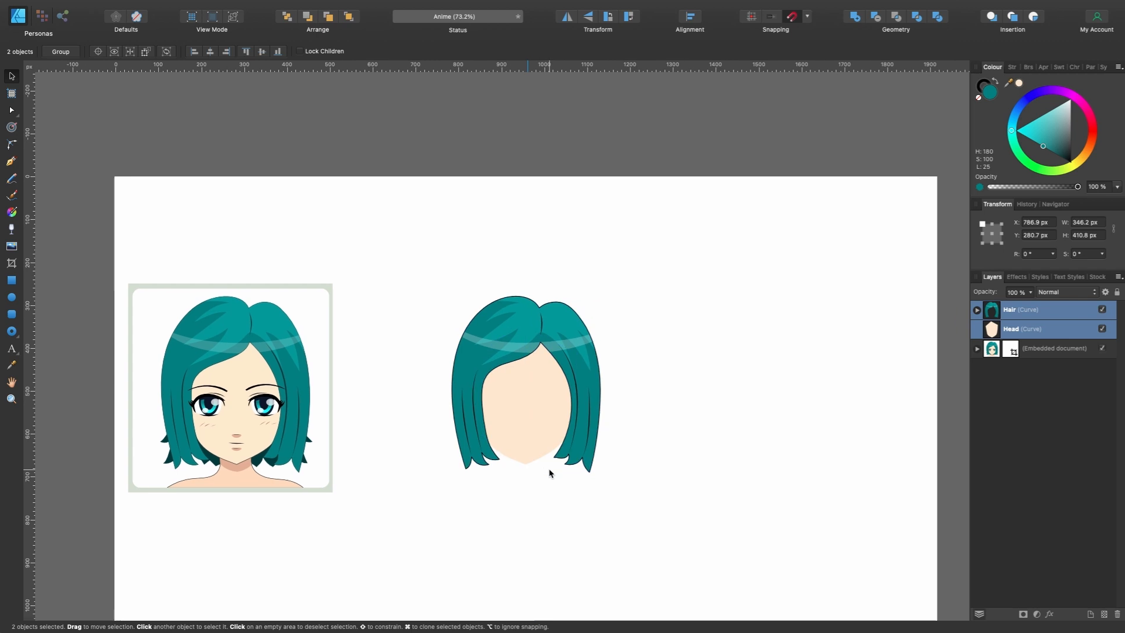
pyautogui.hscroll(1, 551, 471)
pyautogui.click(666, 406)
# - Give the head shape a solid black stroke
pyautogui.hscroll(-2, 666, 405)
pyautogui.hscroll(-3, 666, 409)
pyautogui.scroll(1, 535, 399)
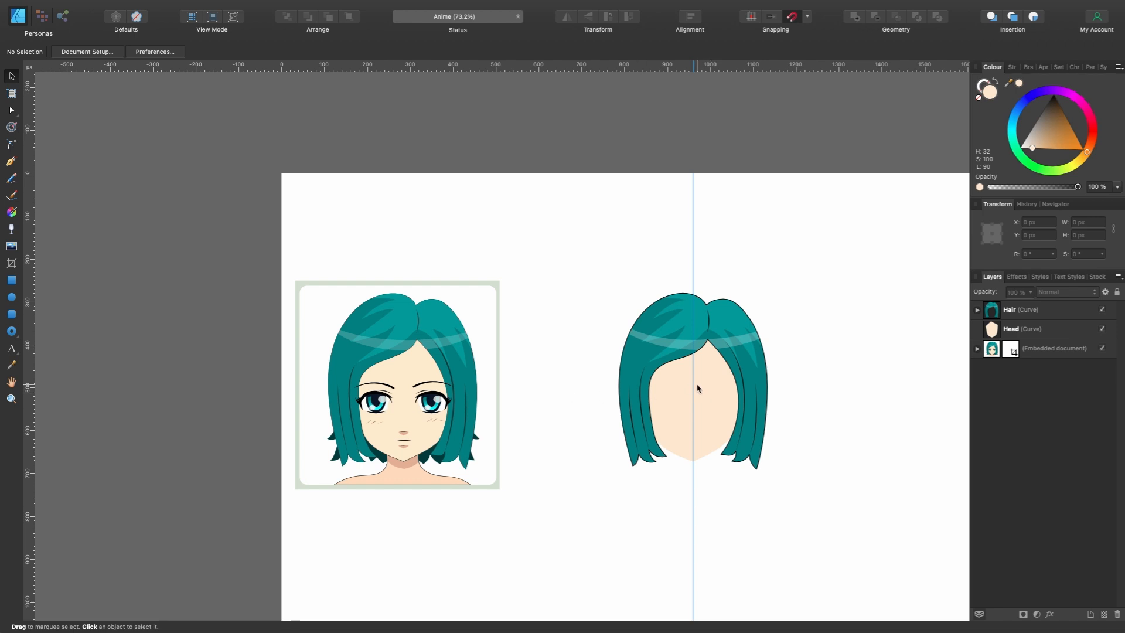
pyautogui.scroll(2, 716, 365)
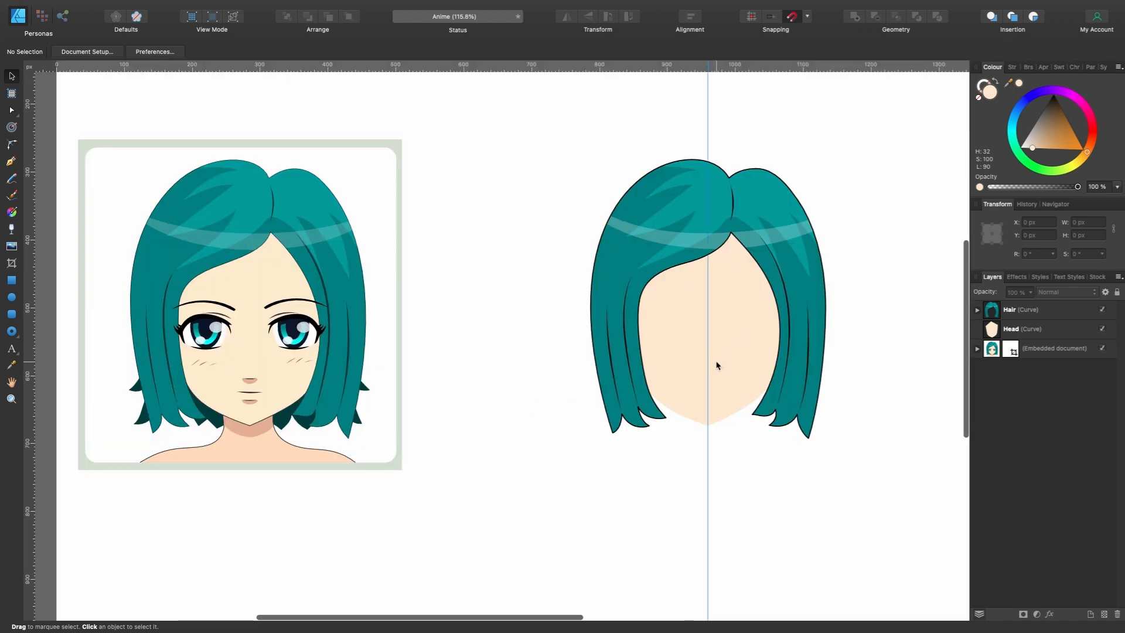
pyautogui.click(717, 365)
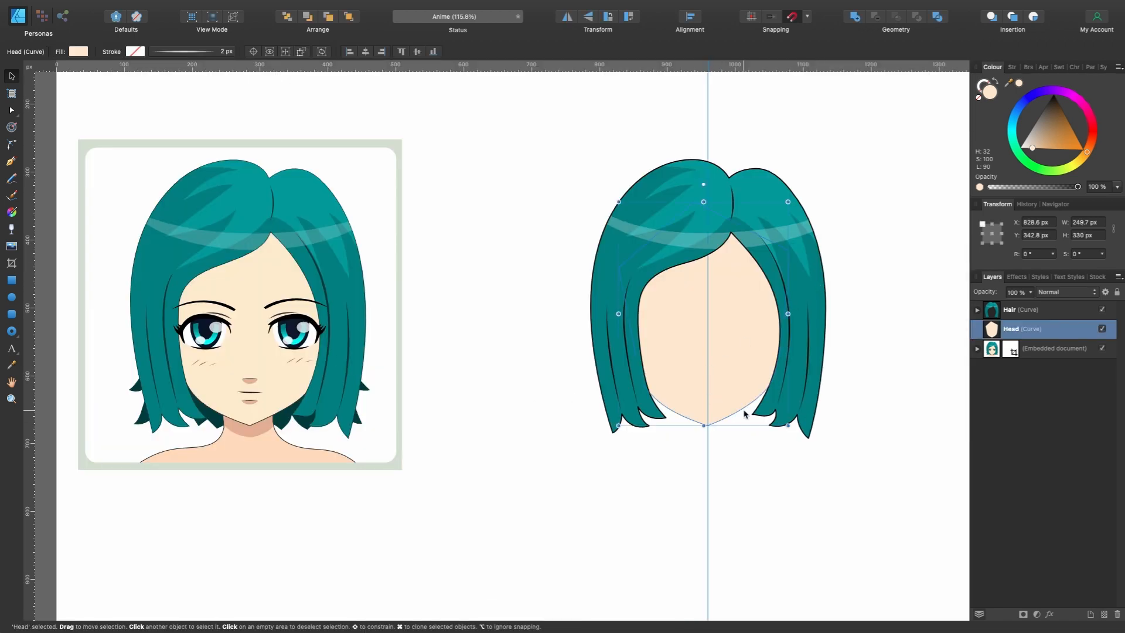
pyautogui.scroll(4, 251, 423)
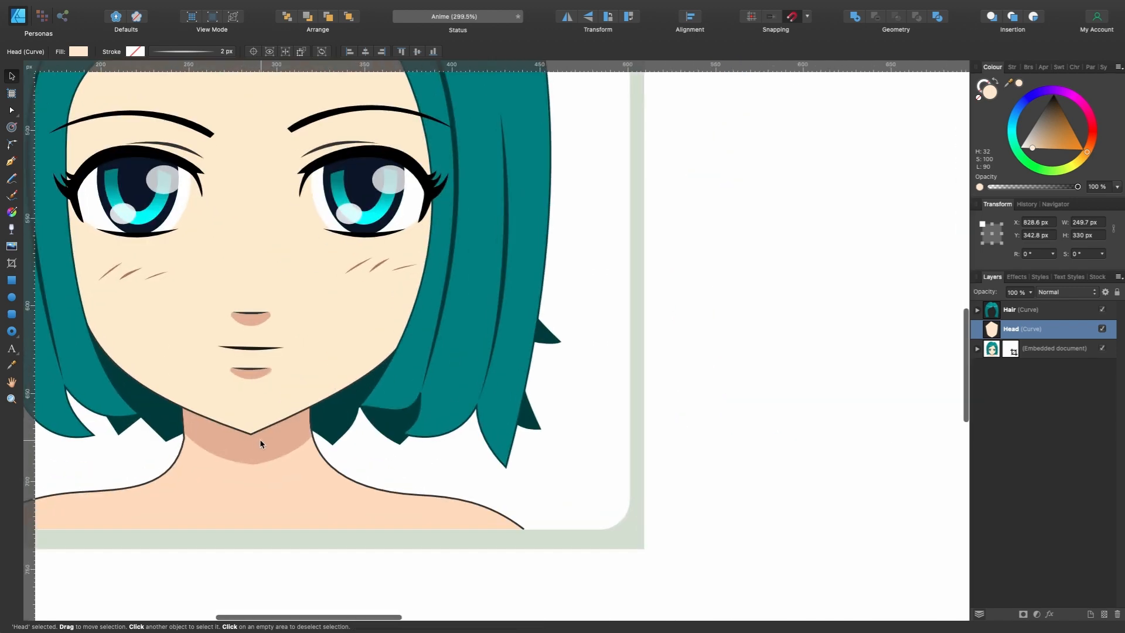
pyautogui.scroll(-2, 369, 400)
pyautogui.hscroll(4, 369, 400)
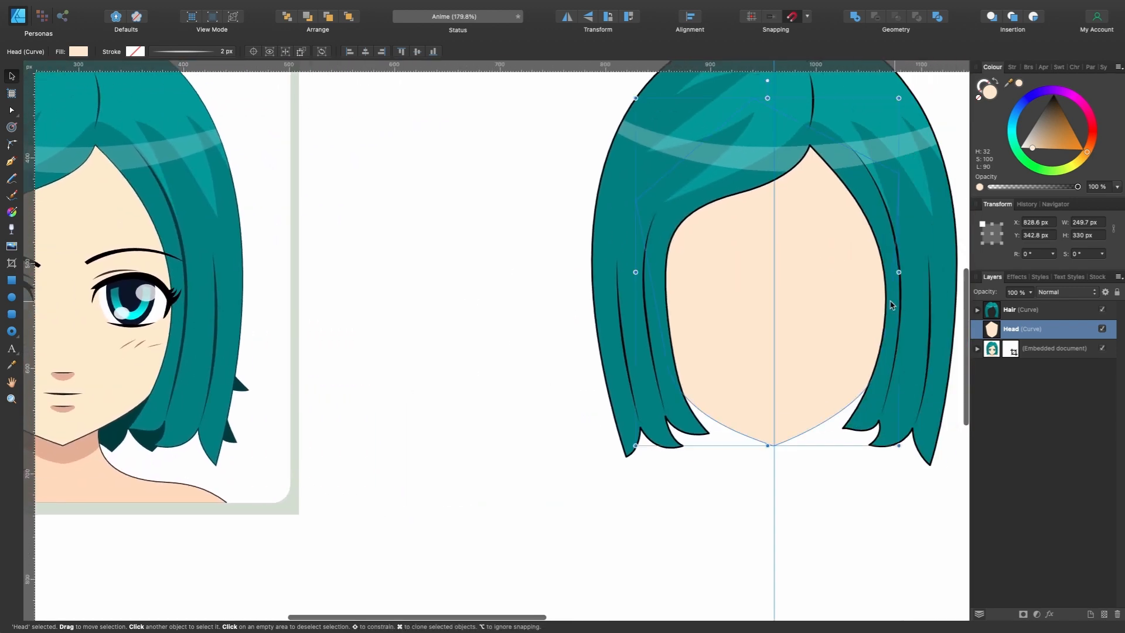
pyautogui.click(135, 52)
pyautogui.moveTo(207, 141); pyautogui.dragTo(189, 108)
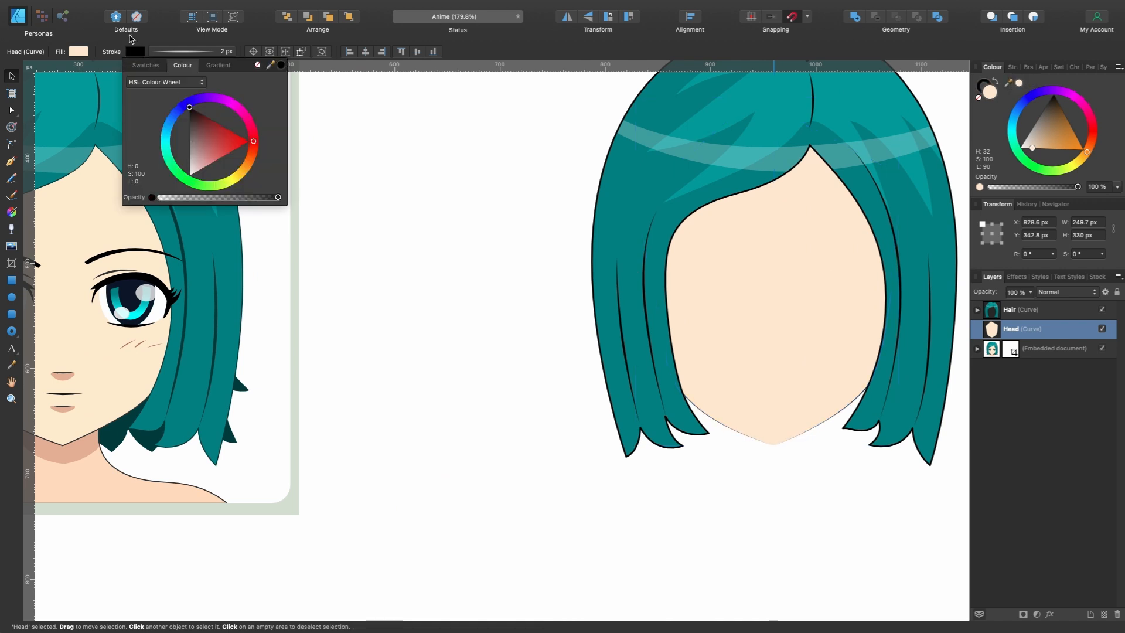
# - Reset the head stroke's pressure profile to uniform thickness and set its width to 0.9 px
pyautogui.scroll(4, 839, 421)
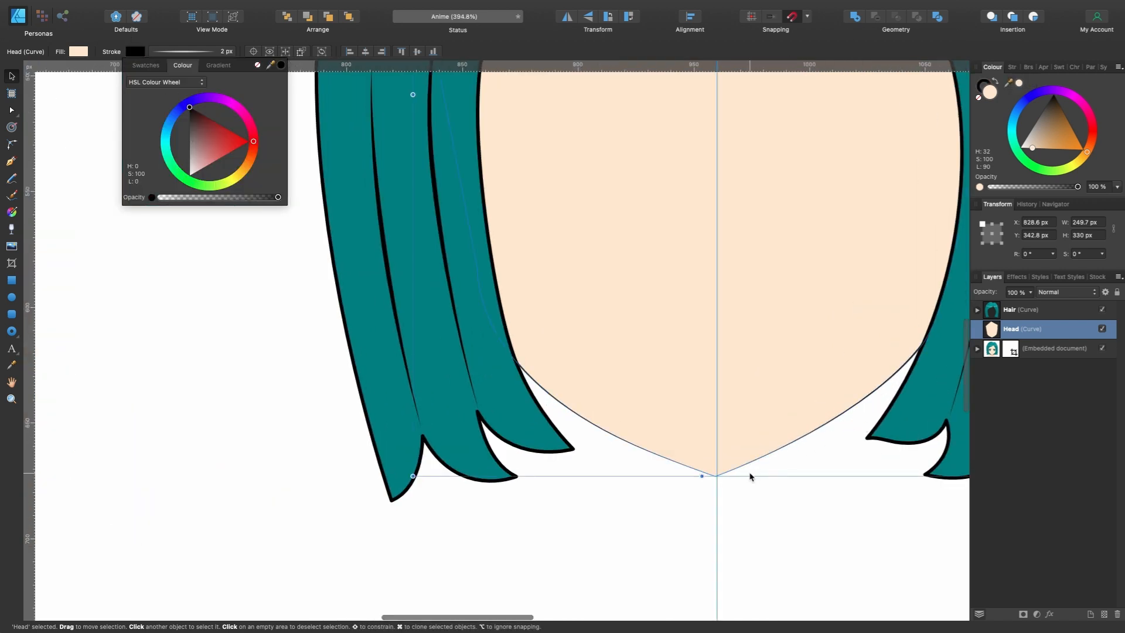
pyautogui.scroll(-3, 456, 303)
pyautogui.click(193, 51)
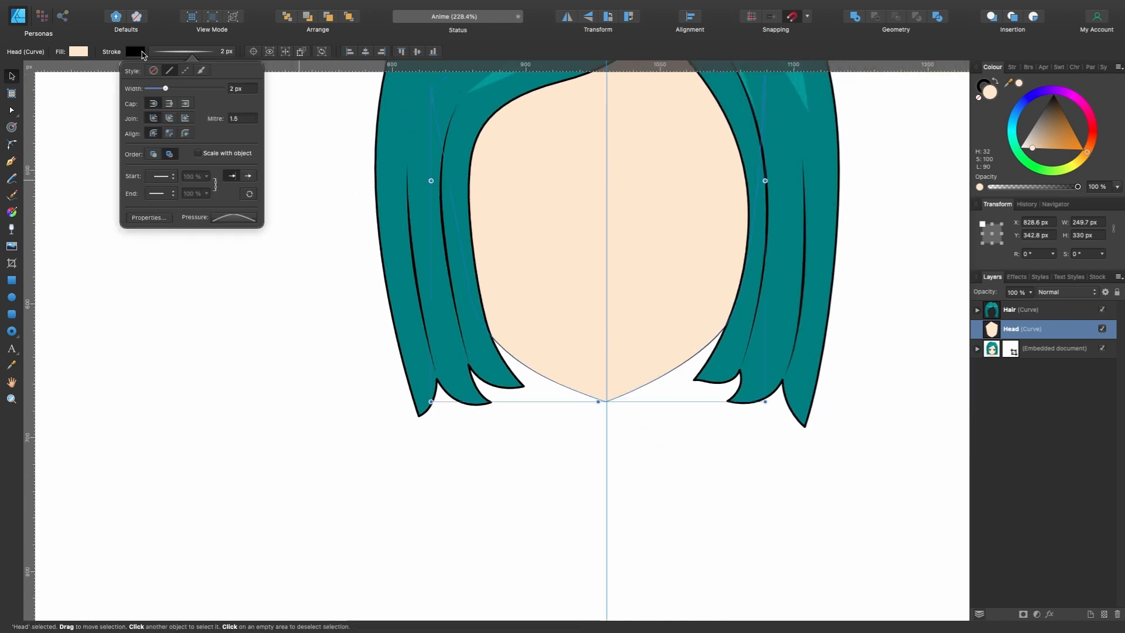
pyautogui.click(228, 218)
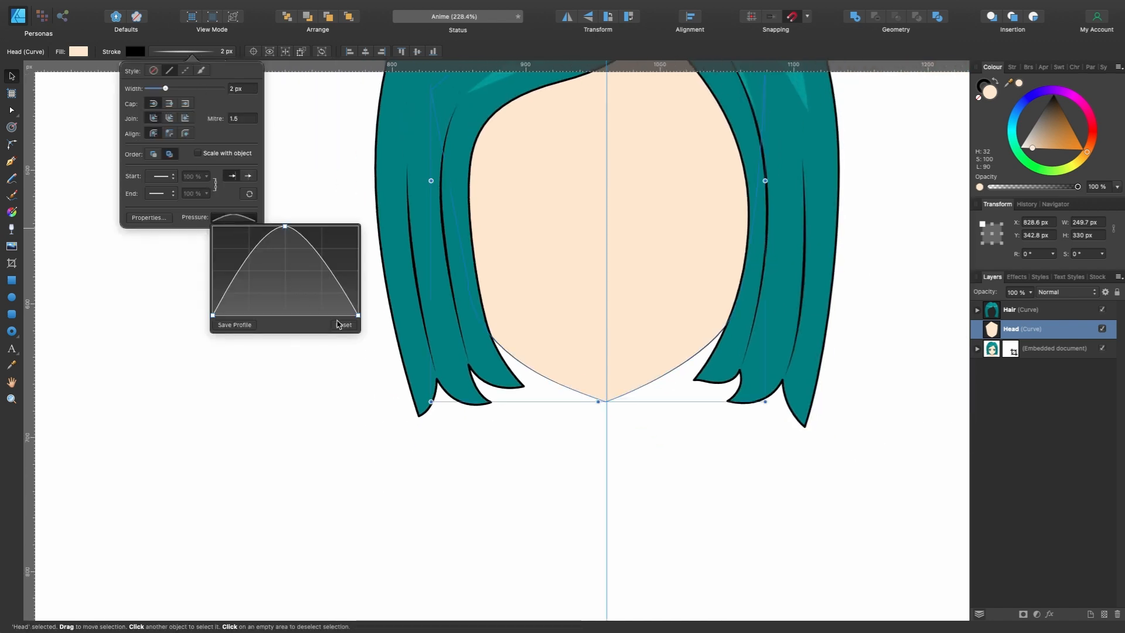
pyautogui.click(336, 322)
pyautogui.scroll(-2, 652, 404)
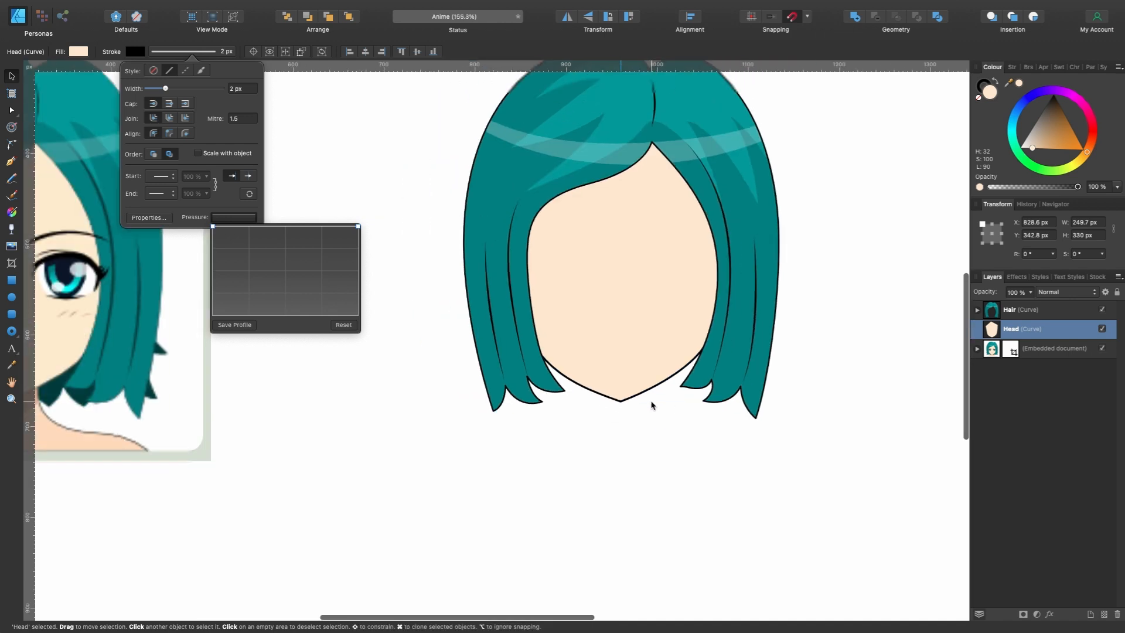
pyautogui.hscroll(-5, 652, 404)
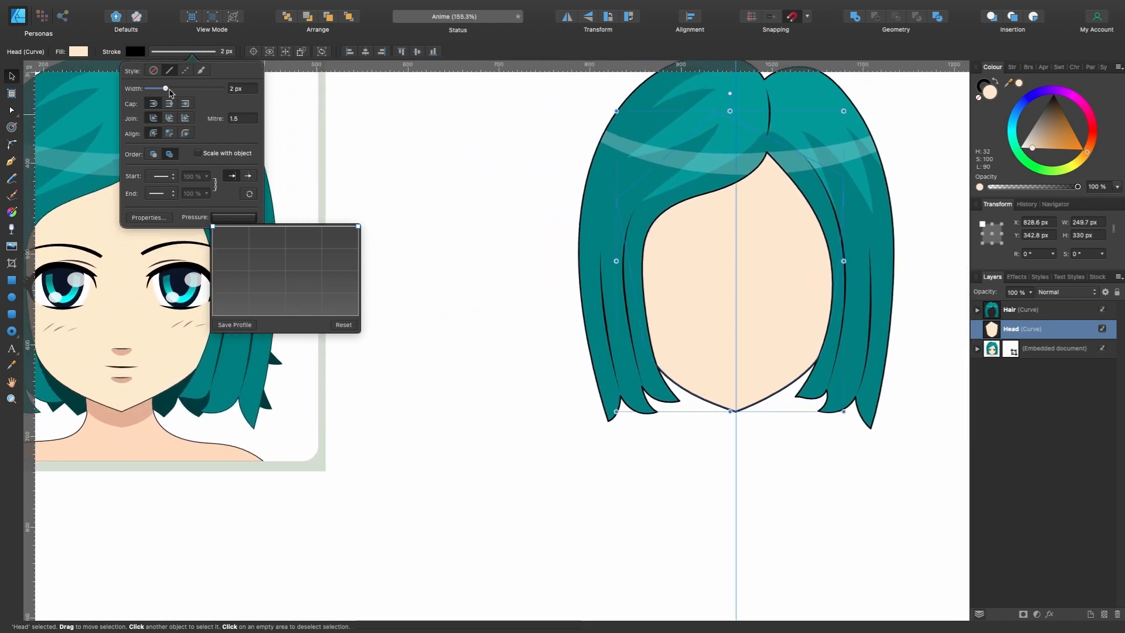
pyautogui.moveTo(173, 93); pyautogui.dragTo(165, 92)
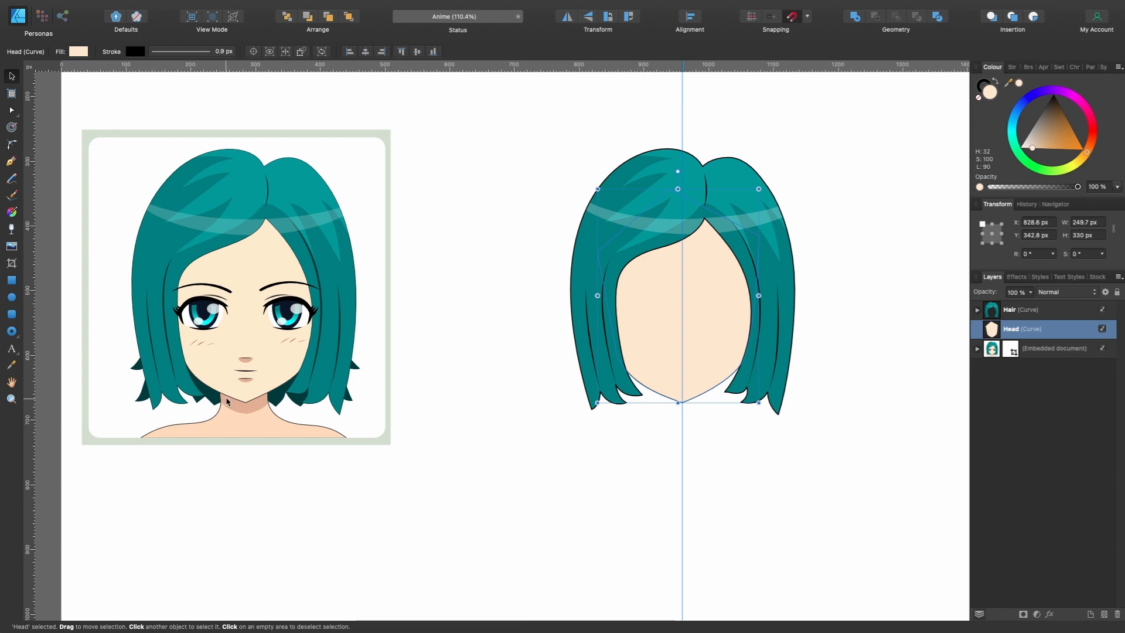
# - Trace the reference's left neck and shoulder as a closed half shape with the Pen tool and fill it with the sampled skin tone
pyautogui.scroll(3, 277, 431)
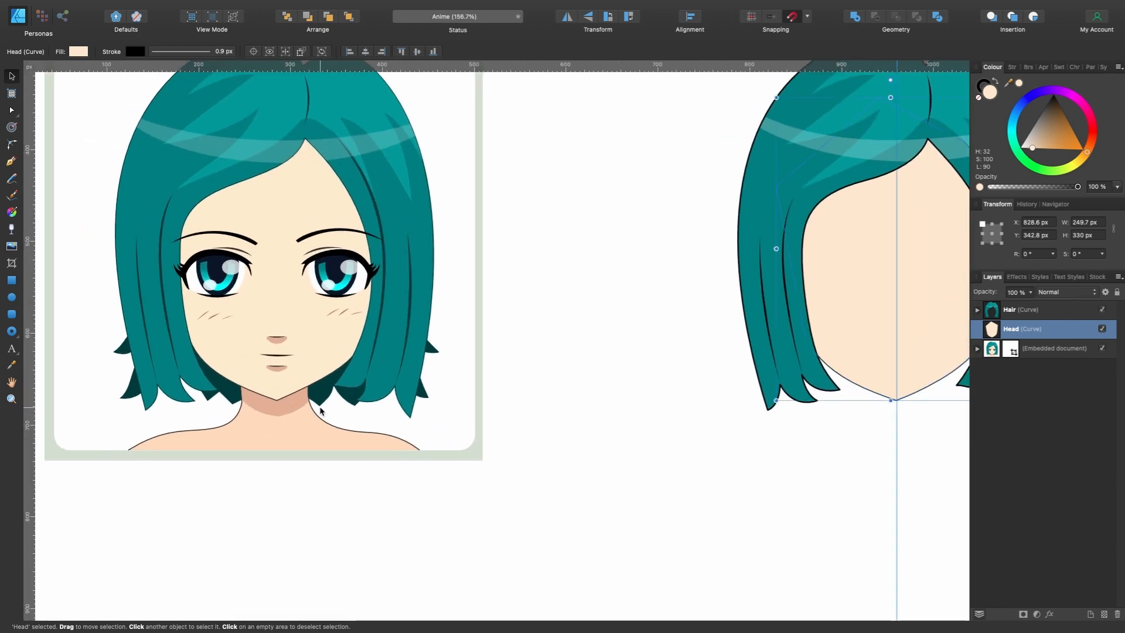
pyautogui.scroll(2, 320, 412)
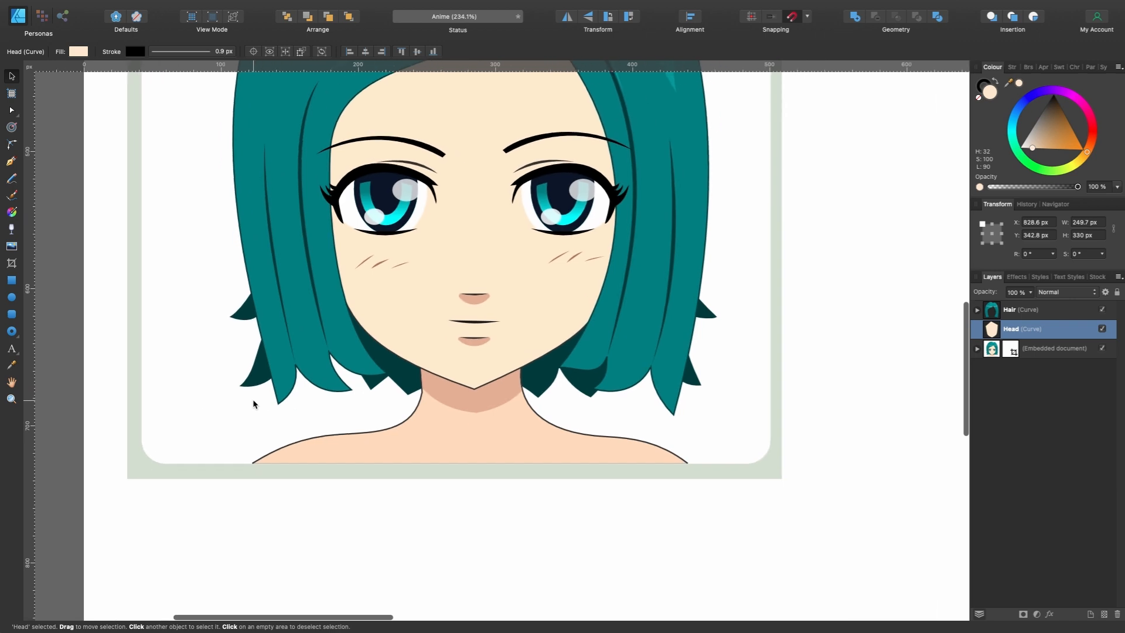
pyautogui.scroll(1, 421, 378)
pyautogui.press('p')
pyautogui.moveTo(399, 437); pyautogui.dragTo(234, 460)
pyautogui.click(201, 489)
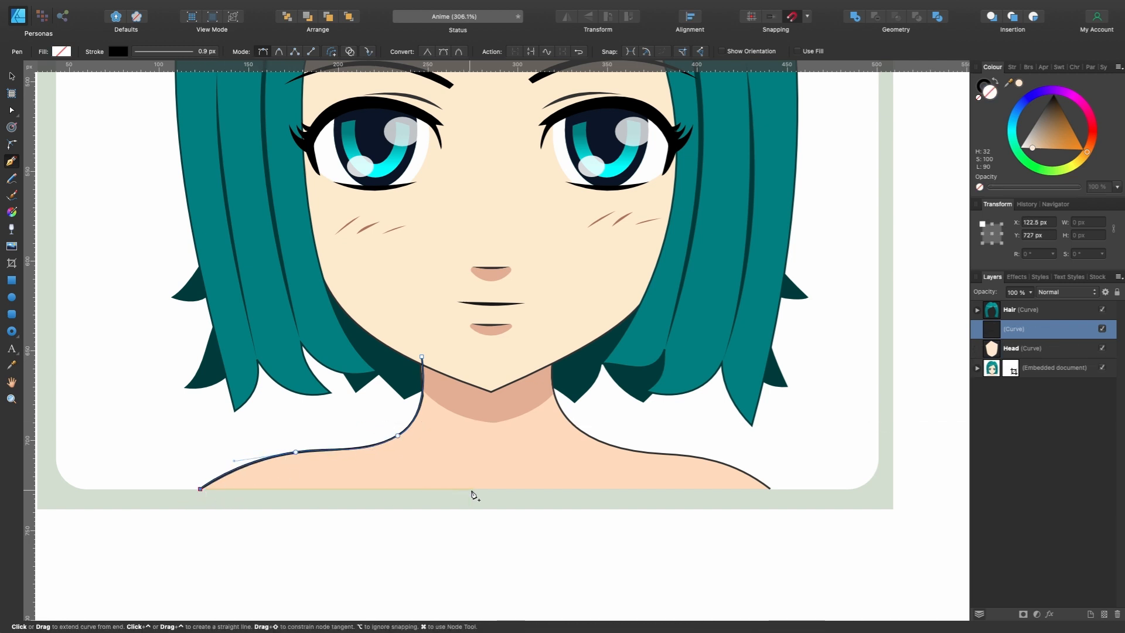
pyautogui.click(491, 489)
pyautogui.click(491, 354)
pyautogui.click(422, 356)
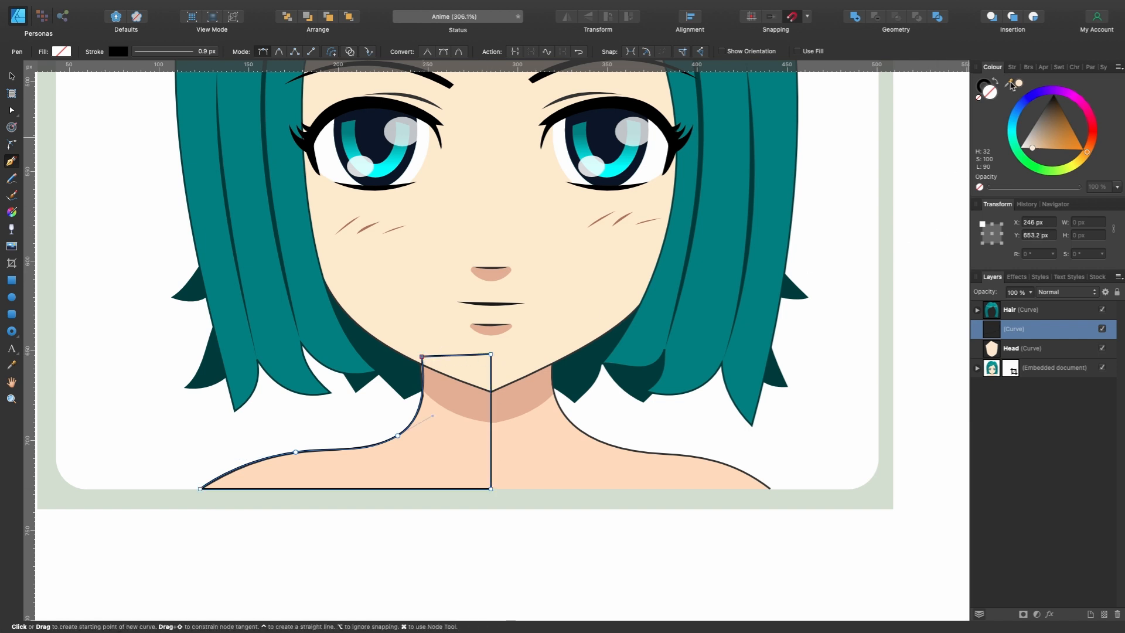
pyautogui.moveTo(1012, 85); pyautogui.dragTo(529, 443)
pyautogui.click(1020, 83)
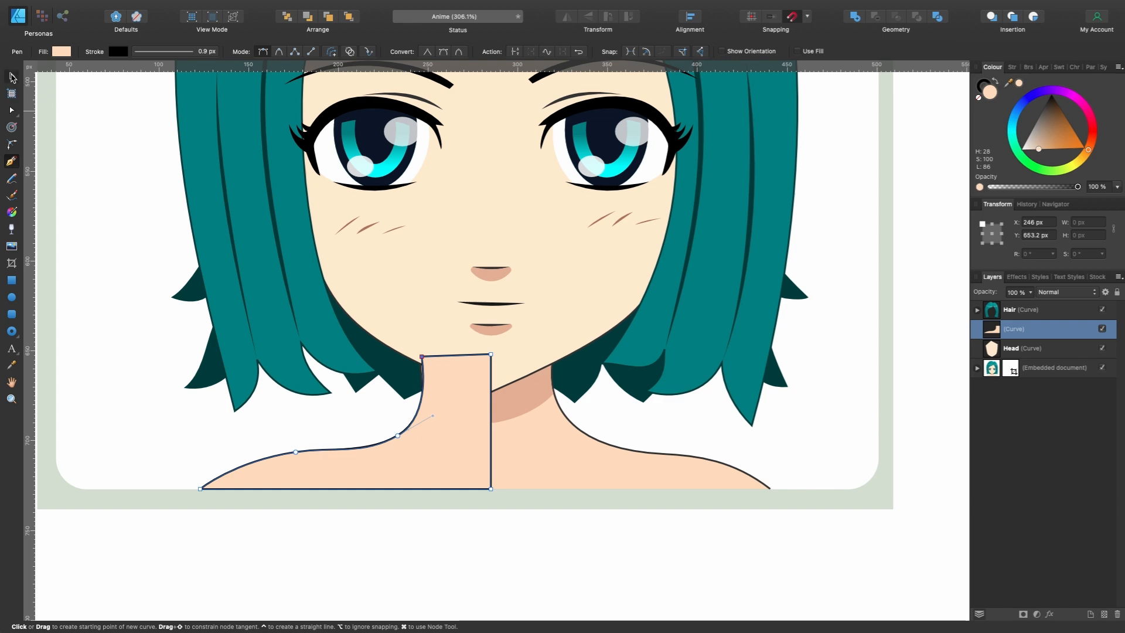
# - Move the half body against the centre guide below the drawn face, at X 797.9 px, and place its layer below Head
pyautogui.click(12, 76)
pyautogui.scroll(-5, 528, 465)
pyautogui.moveTo(396, 471); pyautogui.dragTo(846, 492)
pyautogui.scroll(5, 846, 492)
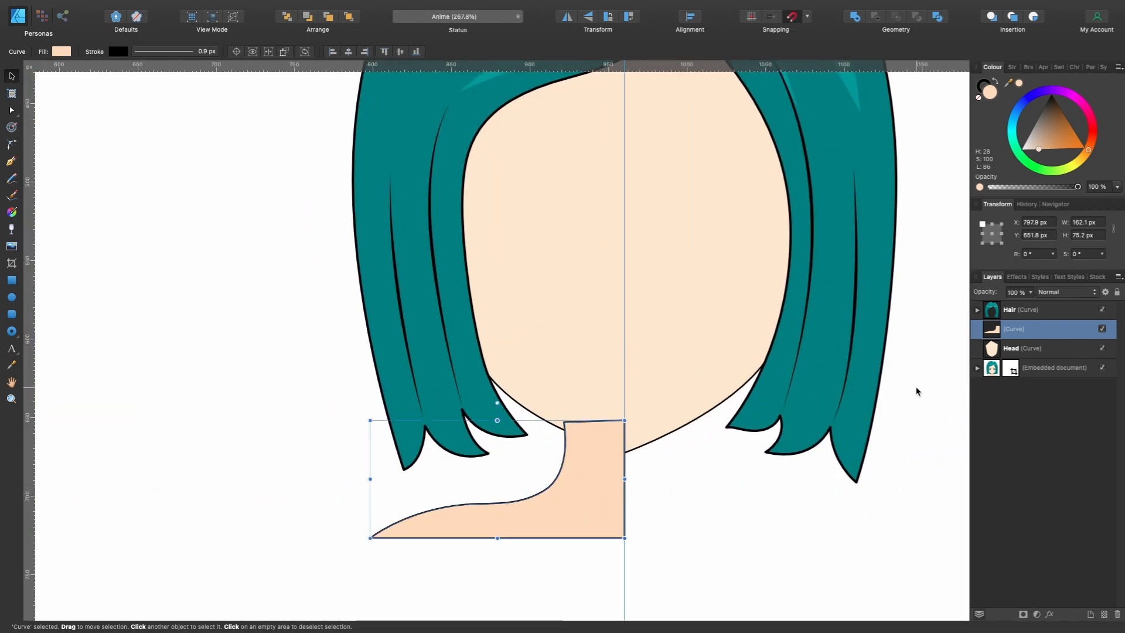
pyautogui.moveTo(1022, 332); pyautogui.dragTo(989, 360)
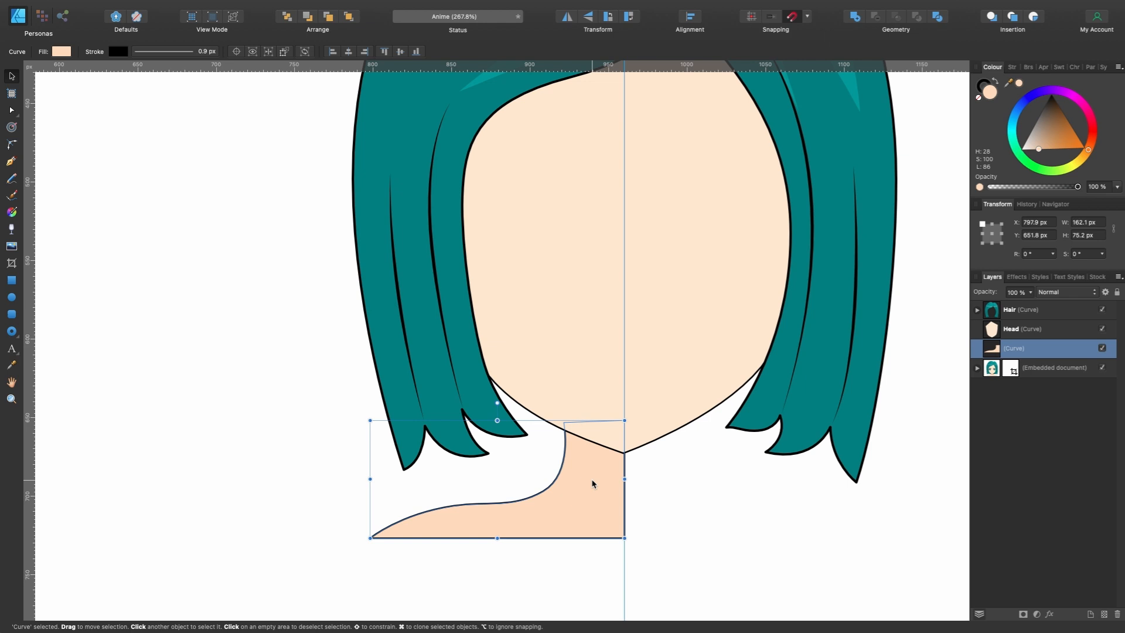
# - Duplicate the half body, flip the copy horizontally and move it to the other side of the guide, at X 960 px
pyautogui.press('super+j')
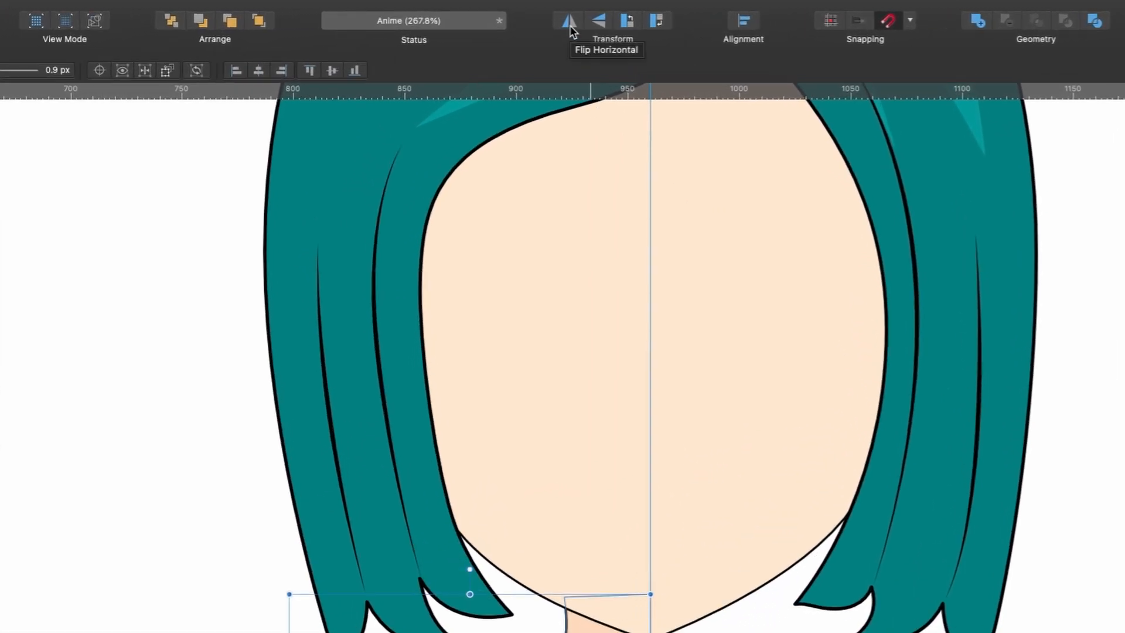
pyautogui.click(569, 23)
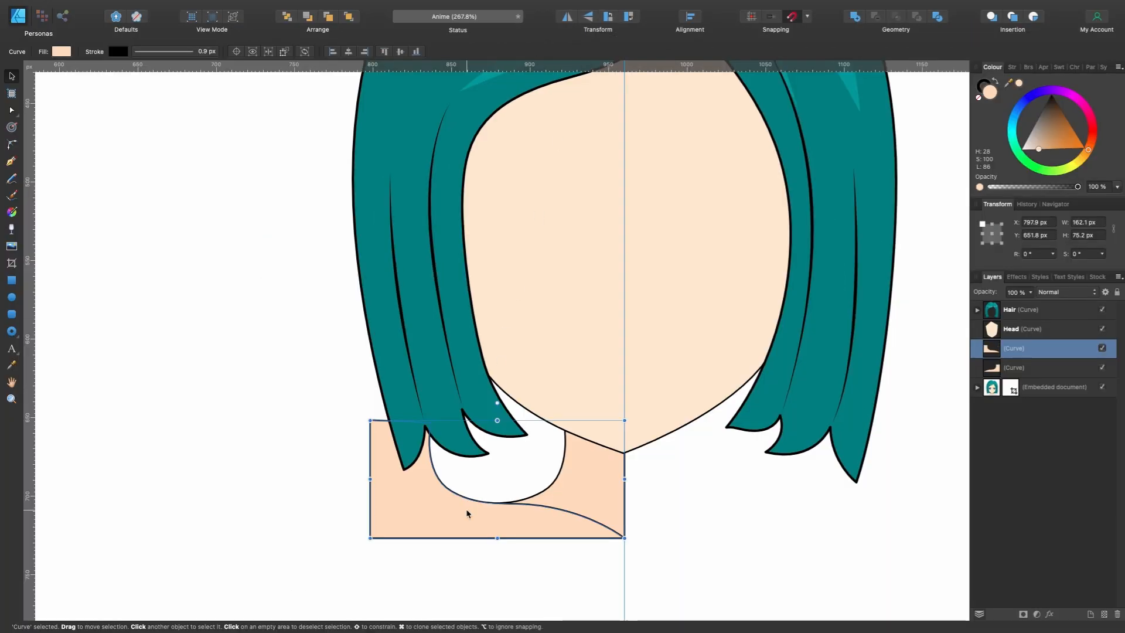
pyautogui.moveTo(467, 514); pyautogui.dragTo(720, 519)
pyautogui.hscroll(2, 652, 460)
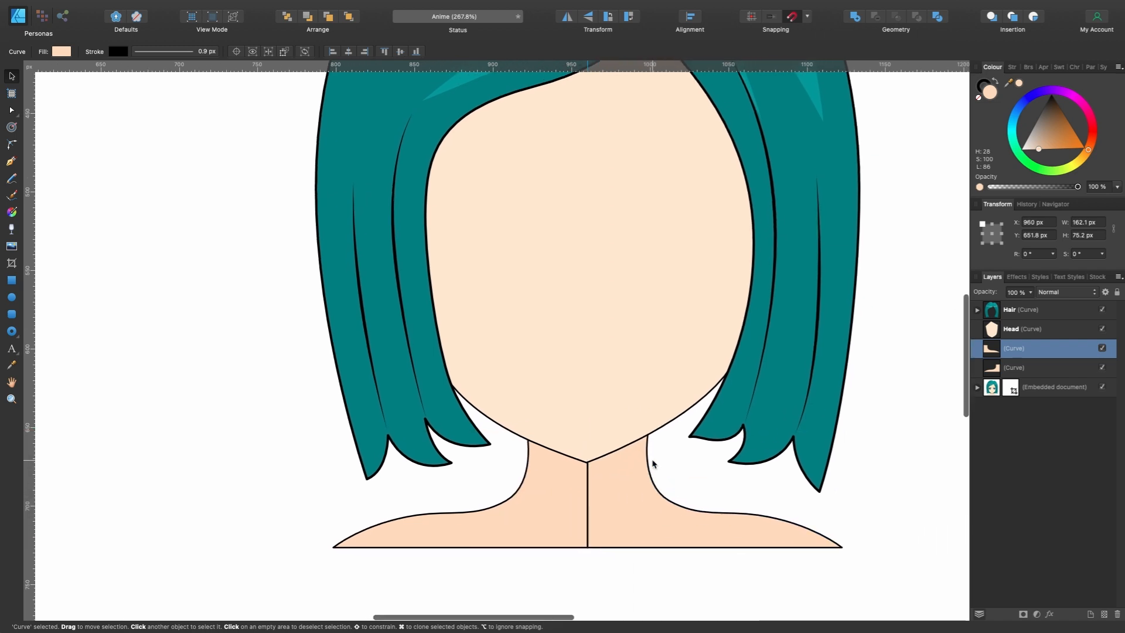
# - Merge the two mirrored neck and shoulder halves into one shape with the Add operation
pyautogui.click(572, 489)
pyautogui.click(628, 496)
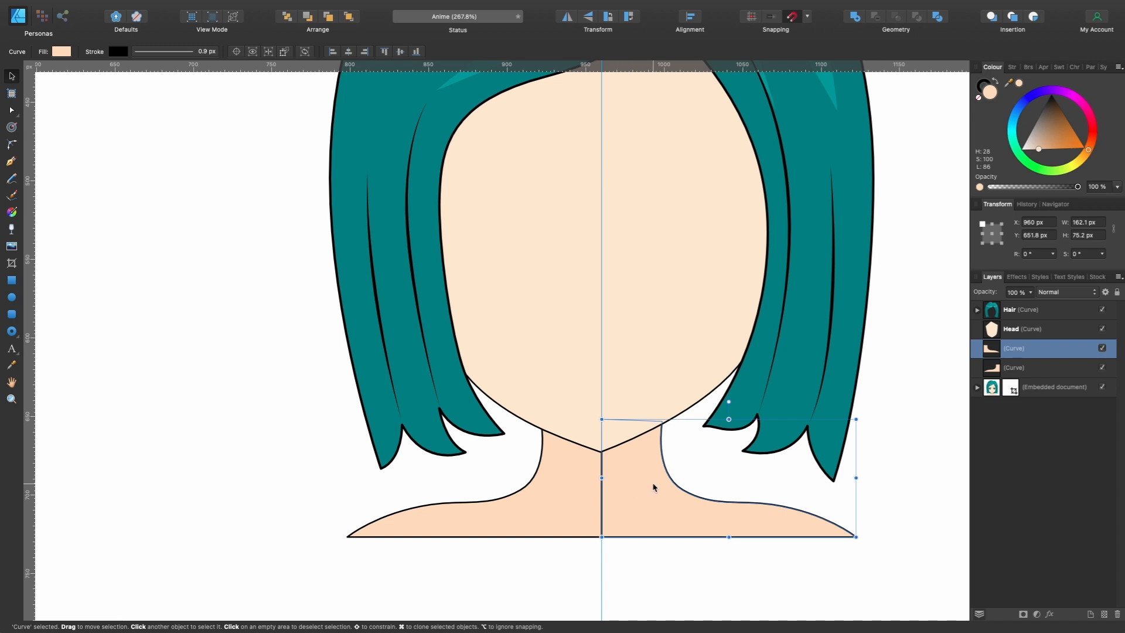
pyautogui.keyDown('shift'); pyautogui.click(577, 497); pyautogui.keyUp('shift')
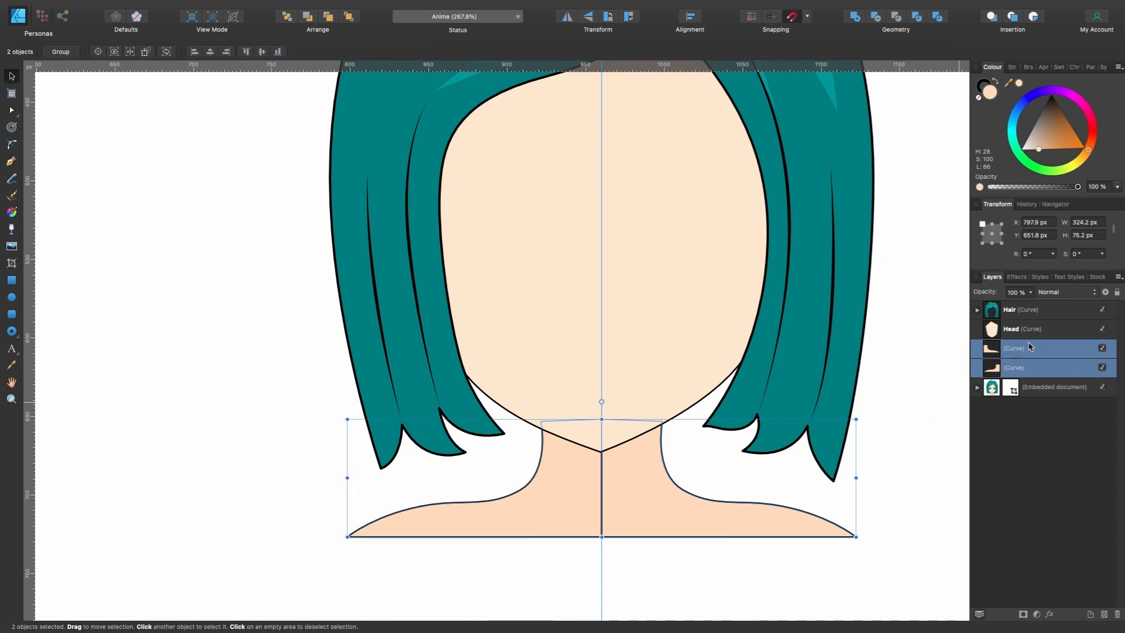
pyautogui.click(856, 20)
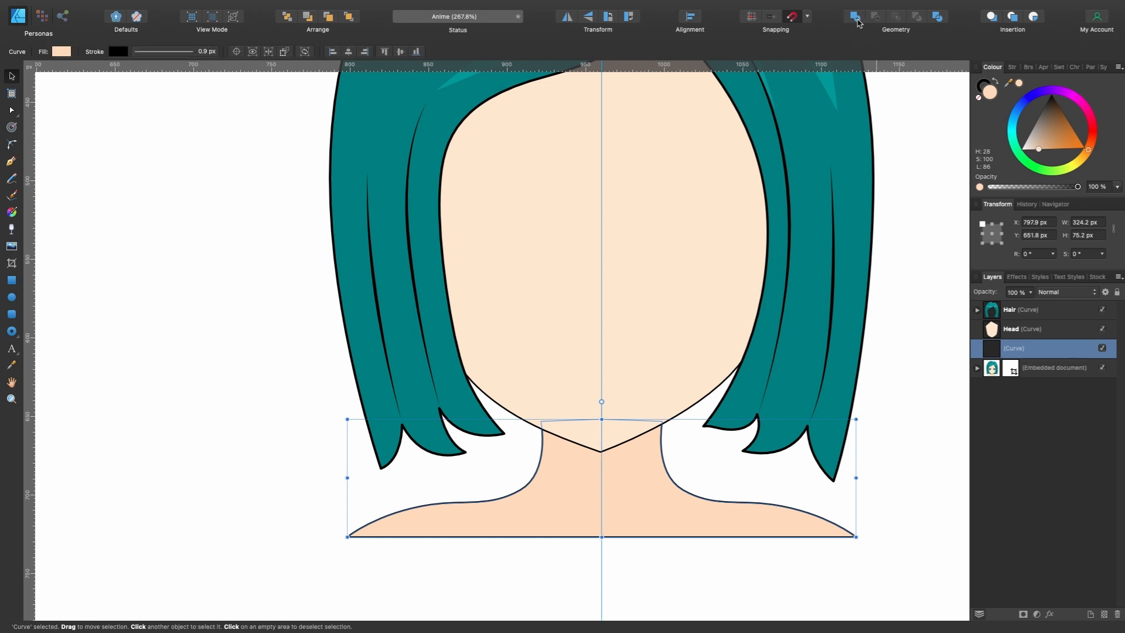
# - Rename the merged neck and shoulder shape's layer to Body
pyautogui.hscroll(-2, 703, 402)
pyautogui.scroll(-1, 703, 401)
pyautogui.hscroll(1, 703, 402)
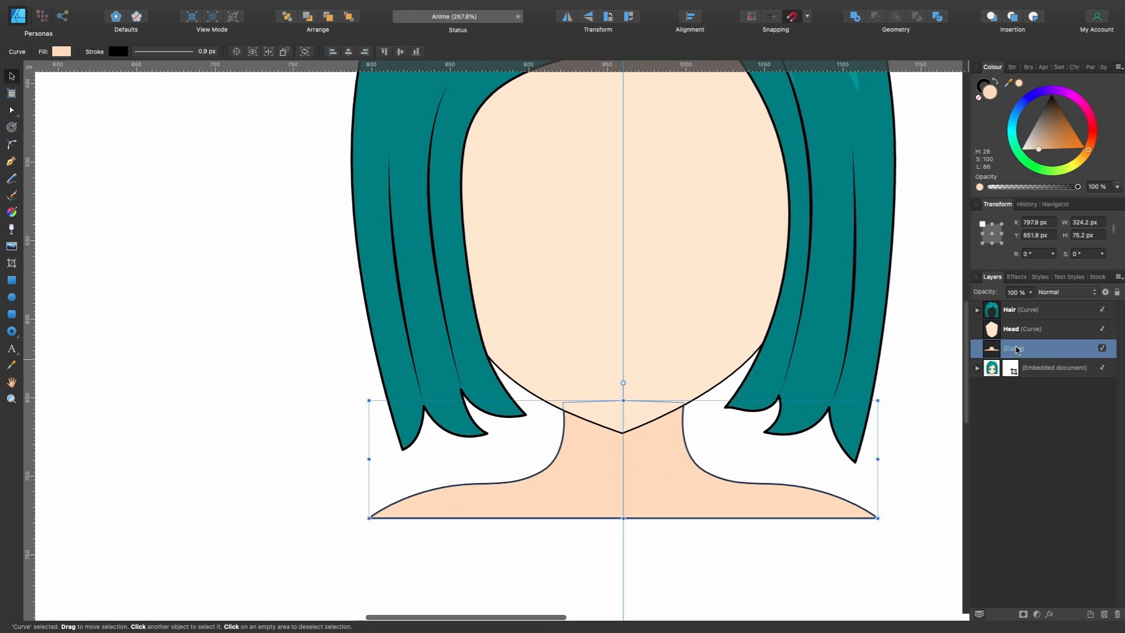
pyautogui.doubleClick(1014, 349)
pyautogui.write('Body')
pyautogui.press('Return')
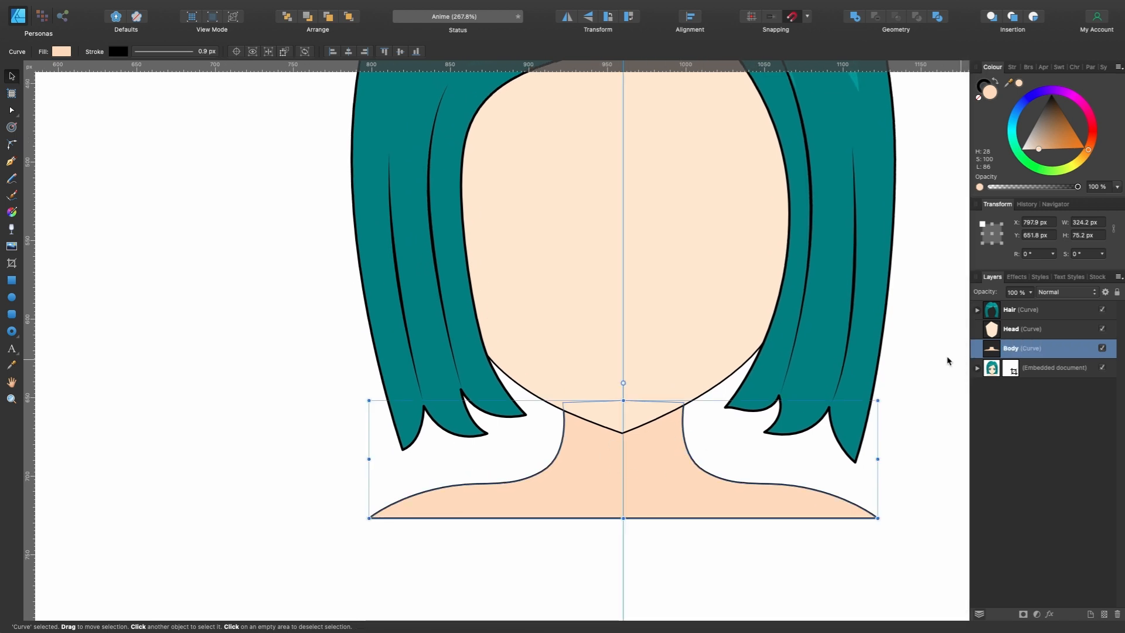
# - Trace the shadow under the stock portrait's chin as a closed Pen curve, about 110.8 px wide and 55.1 px high
pyautogui.press('p')
pyautogui.scroll(-1, 590, 434)
pyautogui.hscroll(-12, 590, 434)
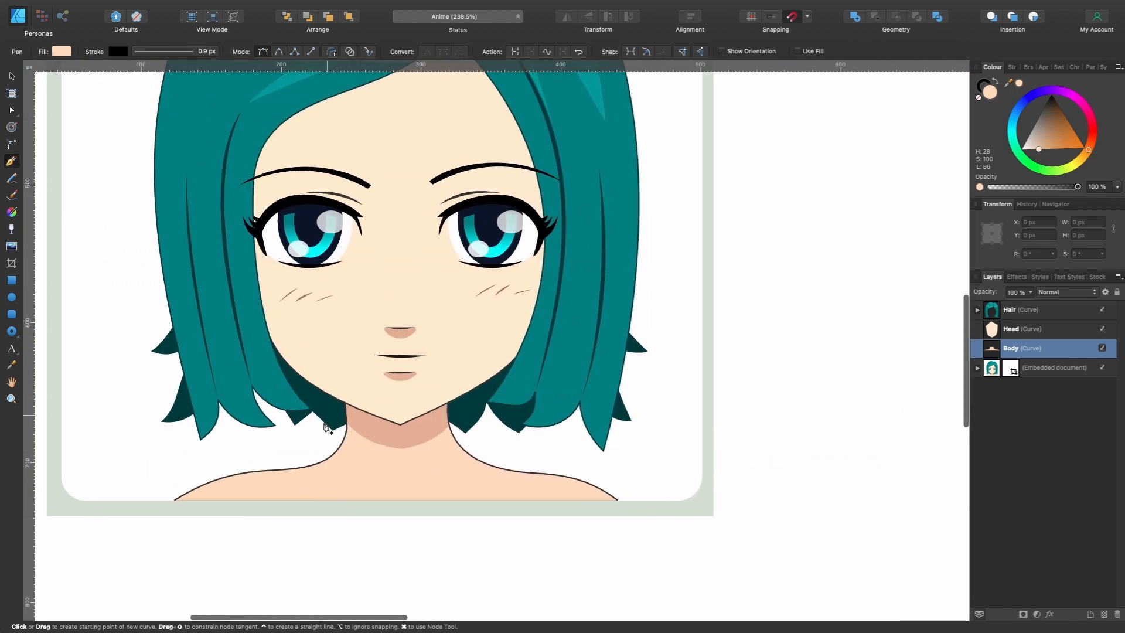
pyautogui.scroll(3, 455, 467)
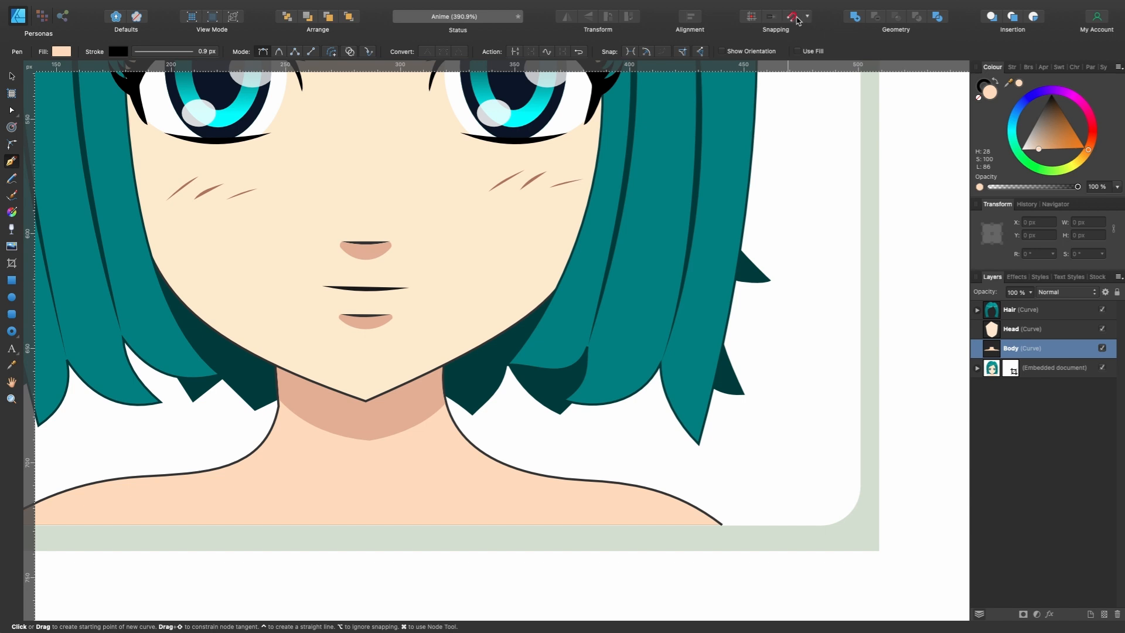
pyautogui.click(370, 441)
pyautogui.moveTo(463, 373); pyautogui.dragTo(487, 313)
pyautogui.click(321, 315)
pyautogui.click(211, 323)
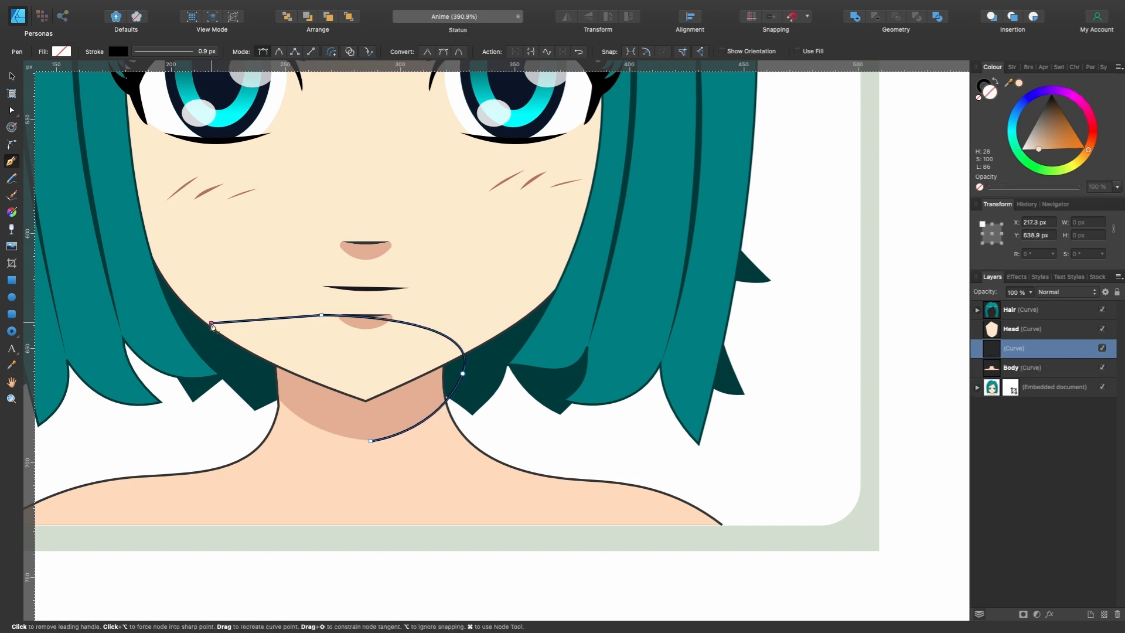
pyautogui.click(264, 371)
pyautogui.moveTo(370, 440); pyautogui.dragTo(438, 433)
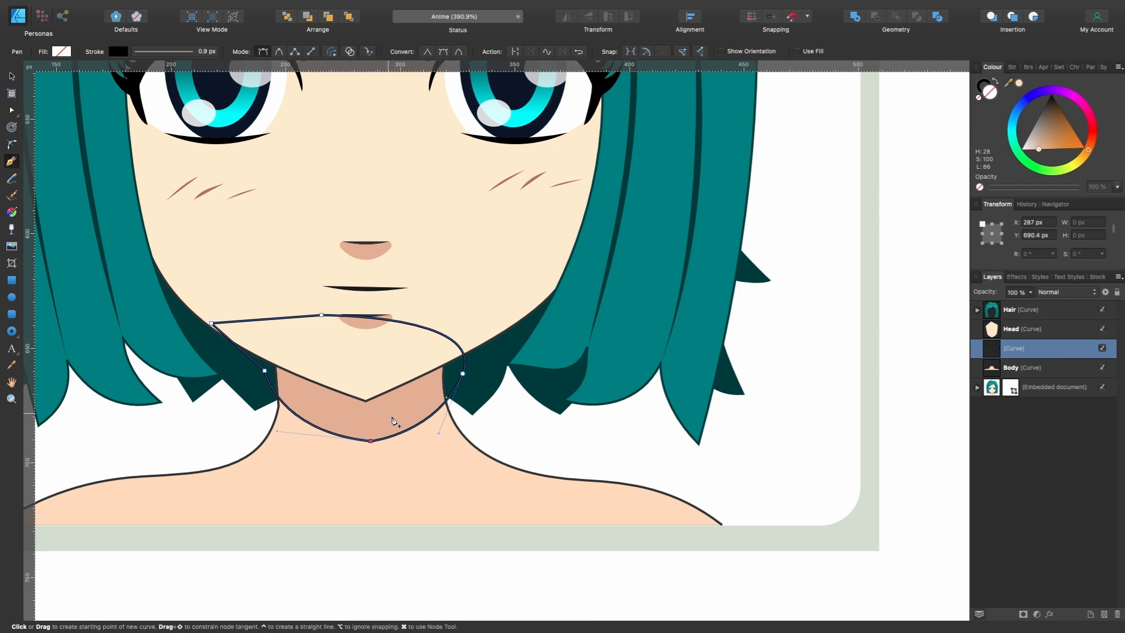
# - Remove the neck shadow curve's stroke and move it onto the drawn neck, at X 891 px, Y 634.4 px
pyautogui.click(118, 52)
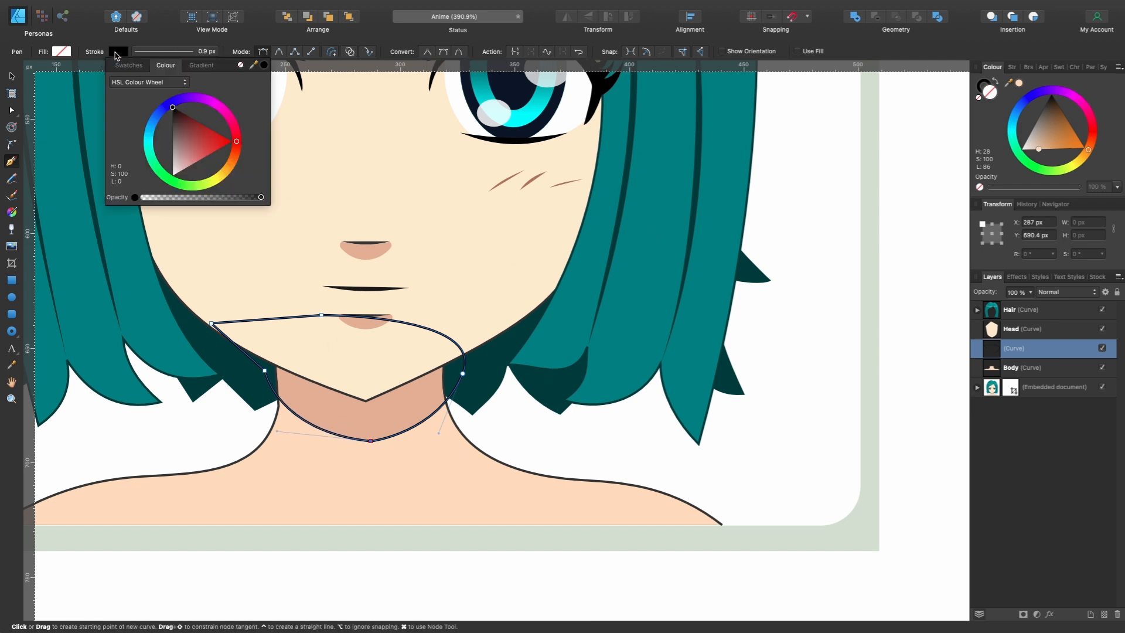
pyautogui.click(241, 66)
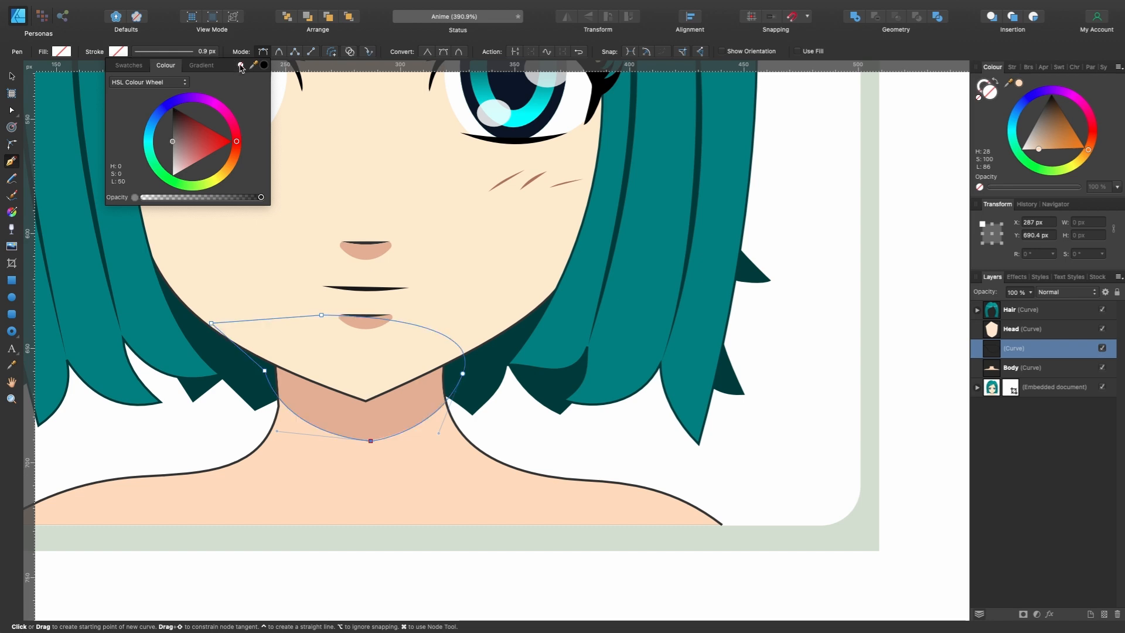
pyautogui.scroll(-5, 589, 314)
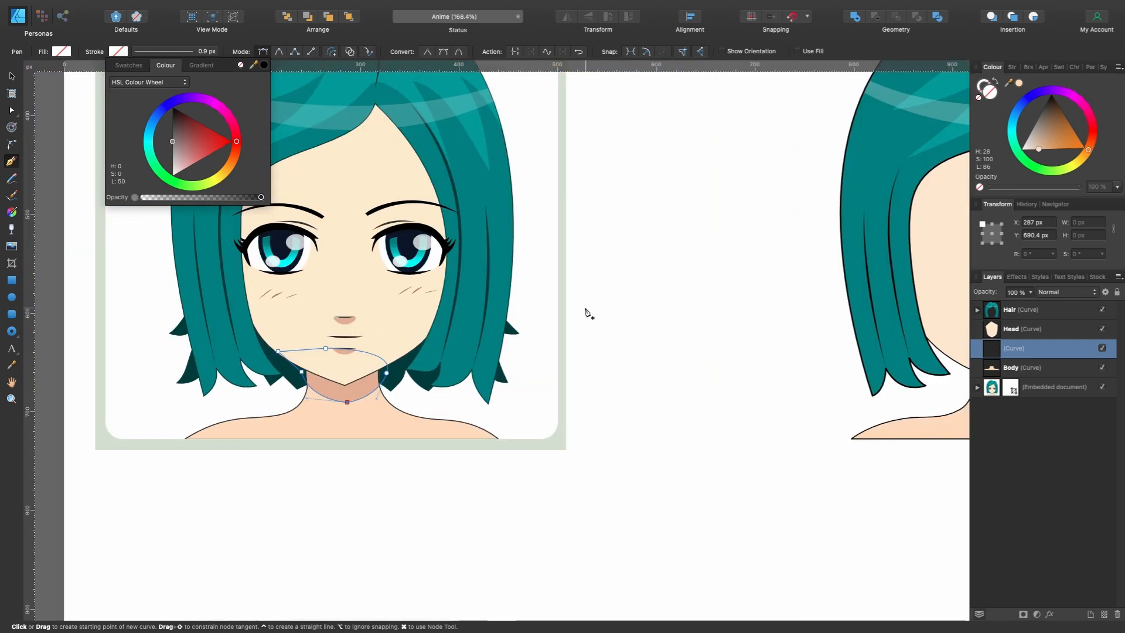
pyautogui.press('v')
pyautogui.hscroll(5, 185, 463)
pyautogui.scroll(2, 185, 462)
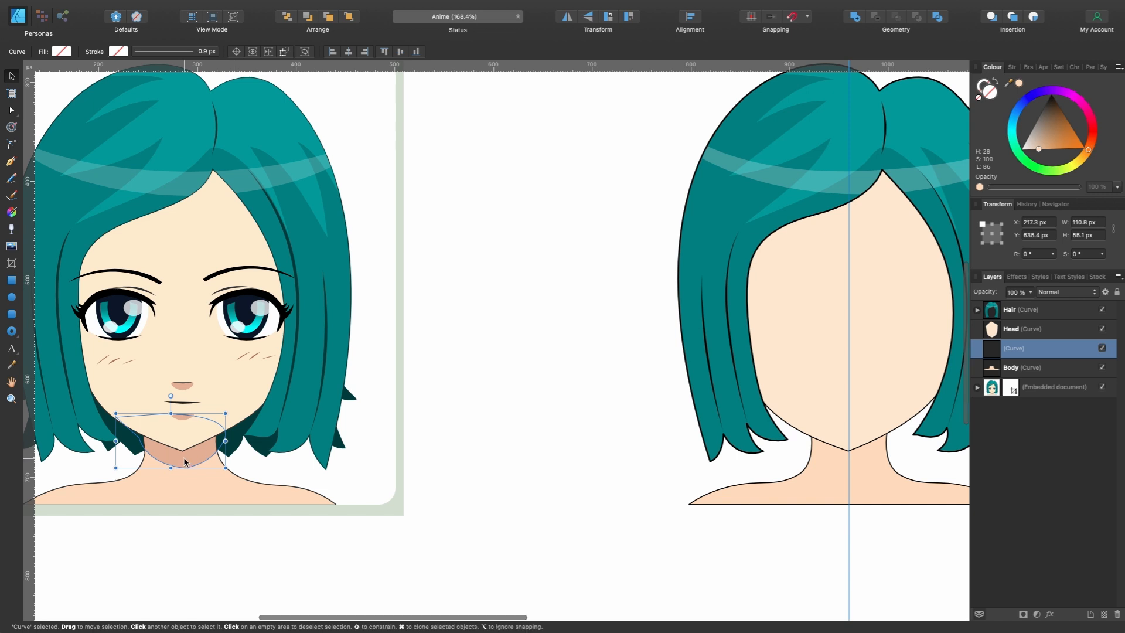
pyautogui.moveTo(184, 461); pyautogui.dragTo(756, 449)
pyautogui.click(791, 17)
pyautogui.scroll(4, 879, 447)
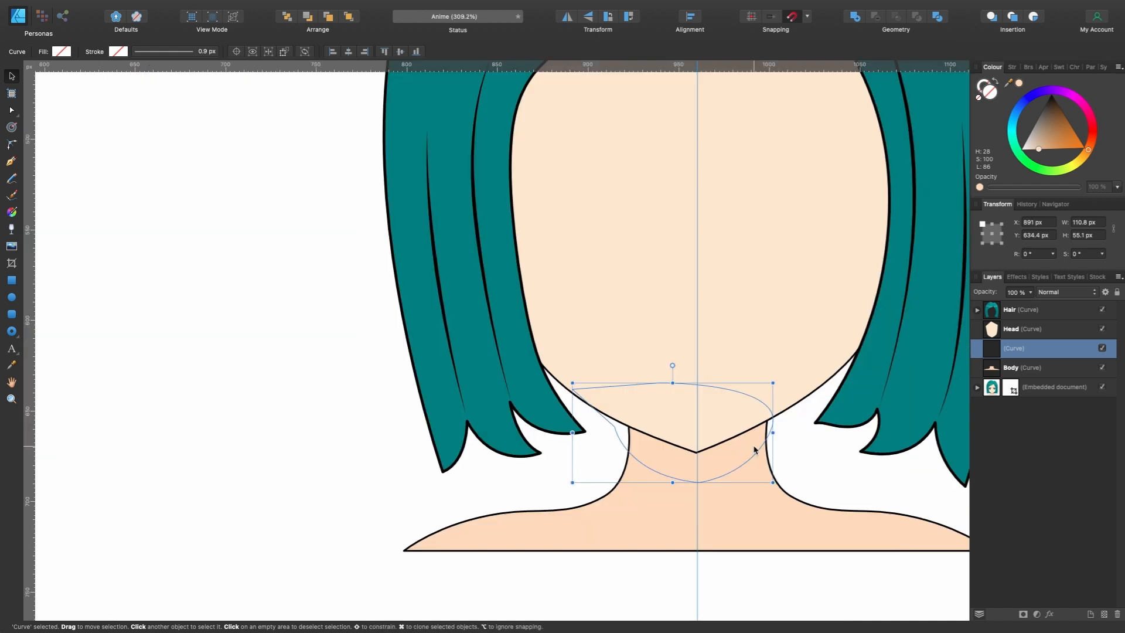
# - Fill the neck shadow curve with the shadow colour sampled from the stock portrait's neck
pyautogui.scroll(-4, 838, 406)
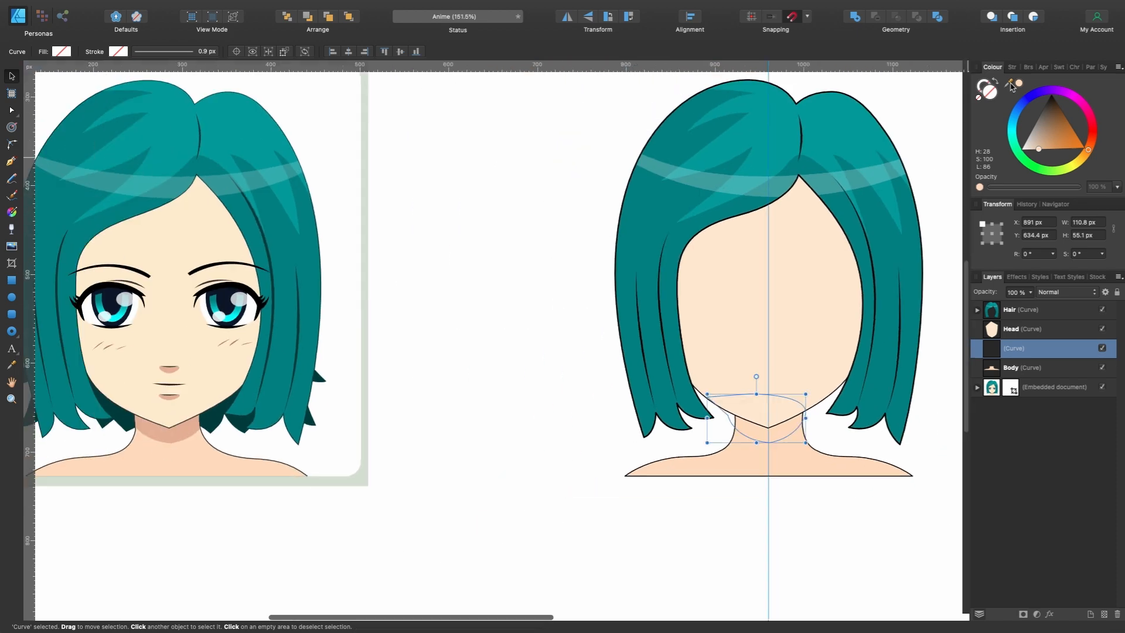
pyautogui.moveTo(1010, 83); pyautogui.dragTo(185, 430)
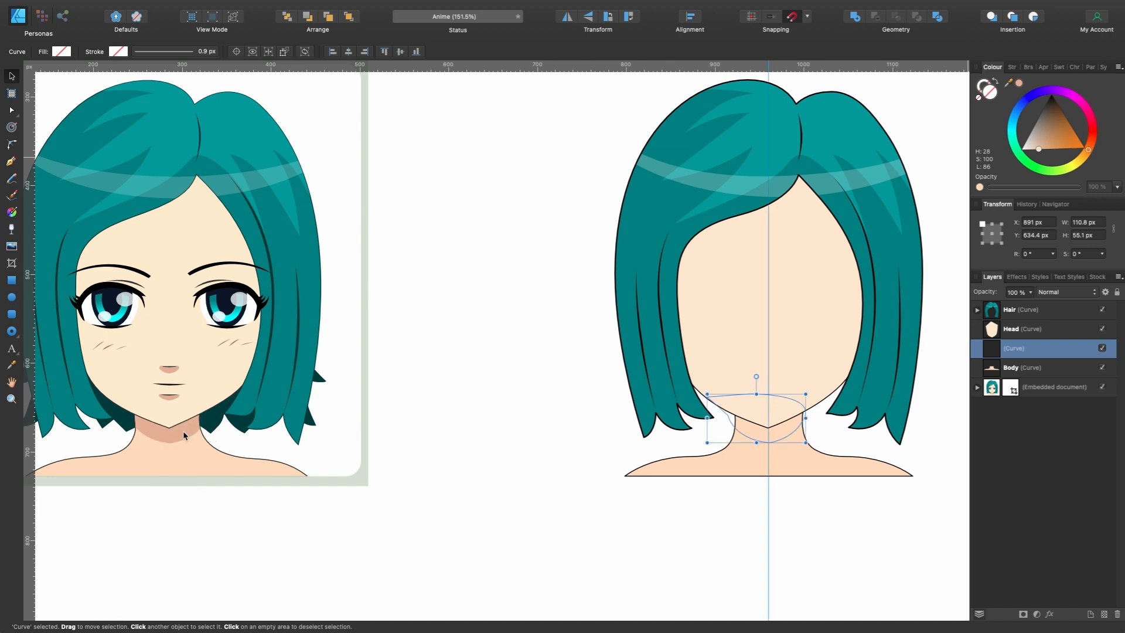
pyautogui.click(1018, 84)
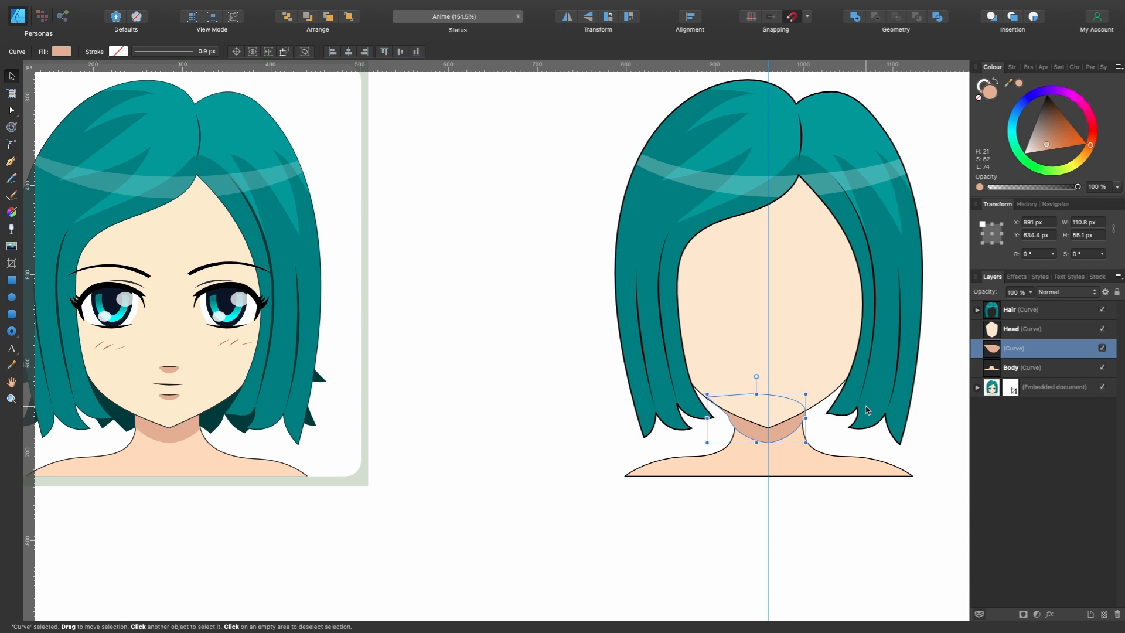
# - Clip the neck shadow inside the Body shape by nesting its layer in Body
pyautogui.hscroll(3, 867, 410)
pyautogui.scroll(-1, 867, 410)
pyautogui.scroll(3, 816, 413)
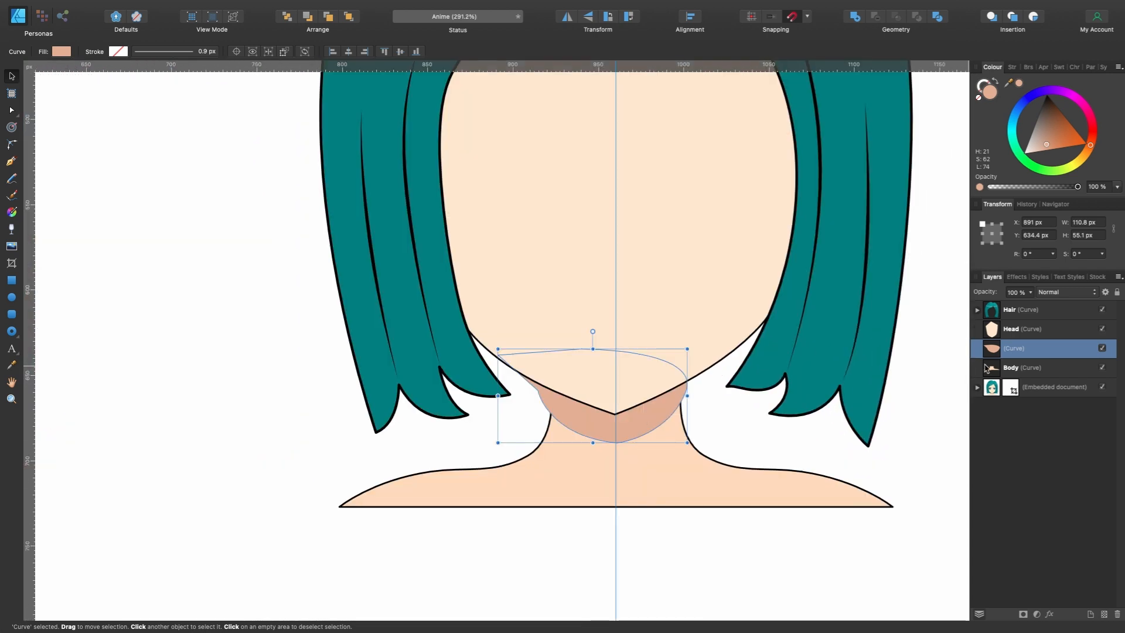
pyautogui.moveTo(1018, 354); pyautogui.dragTo(1048, 375)
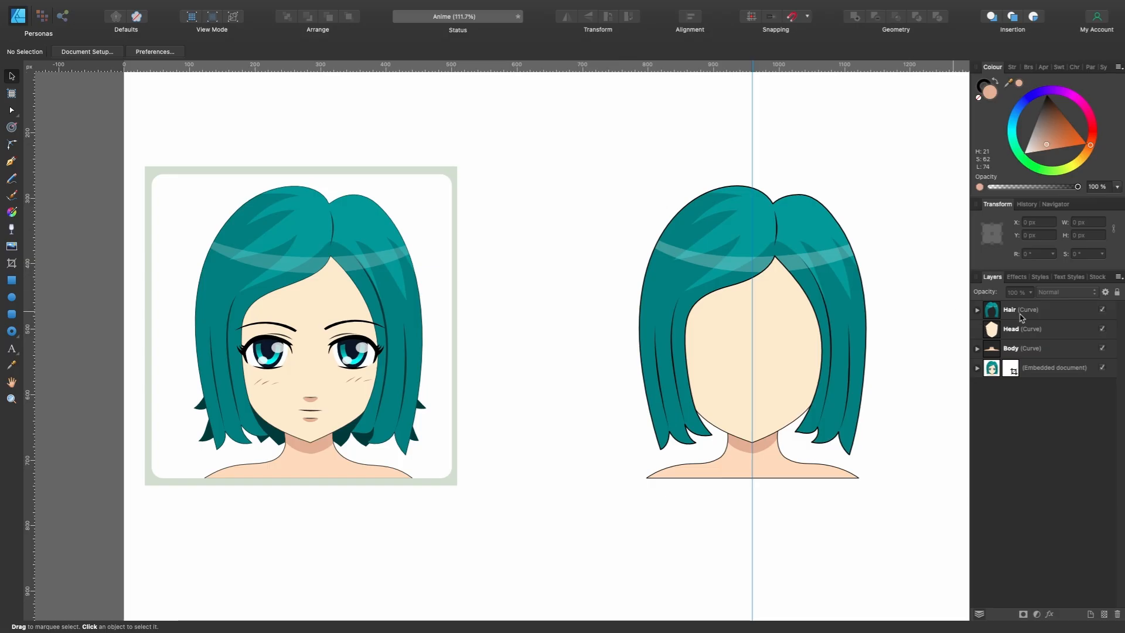
# - Move the Hair layer below Head and return it to the top of the layer stack
pyautogui.click(1022, 316)
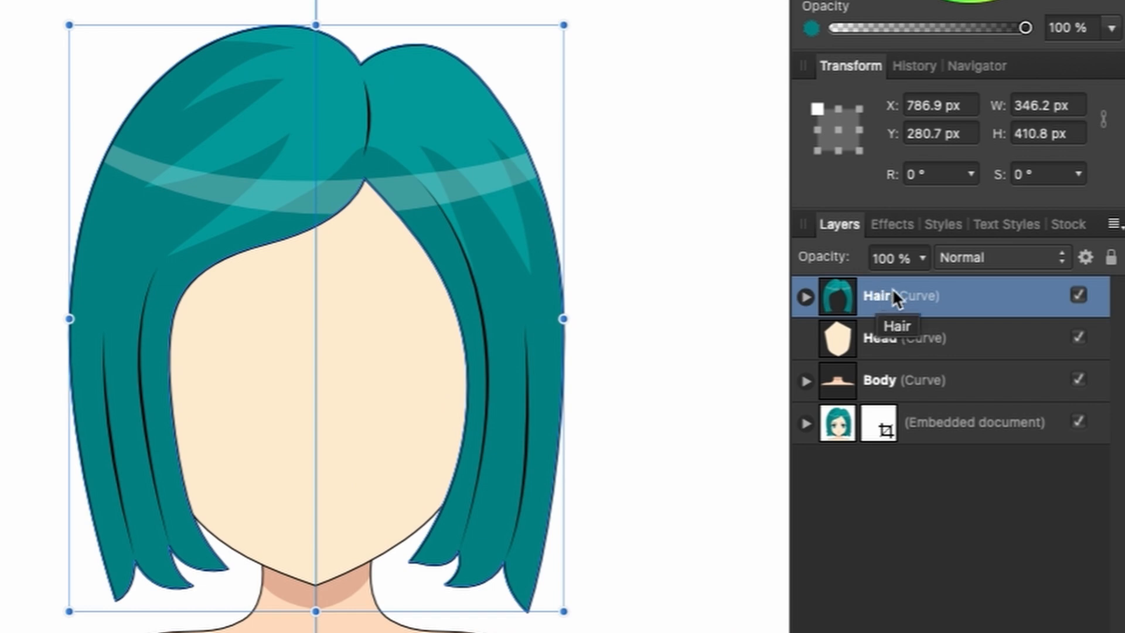
pyautogui.moveTo(885, 296); pyautogui.dragTo(824, 370)
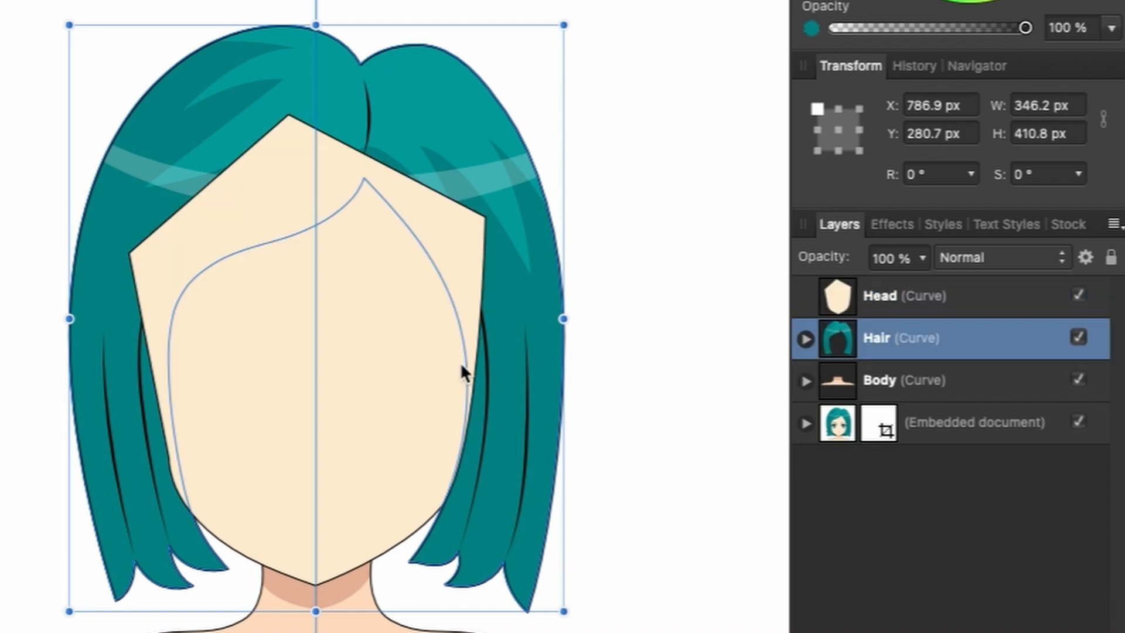
pyautogui.moveTo(877, 337)
pyautogui.mouseDown()
pyautogui.moveTo(835, 272)
pyautogui.moveTo(839, 295)
pyautogui.mouseUp()
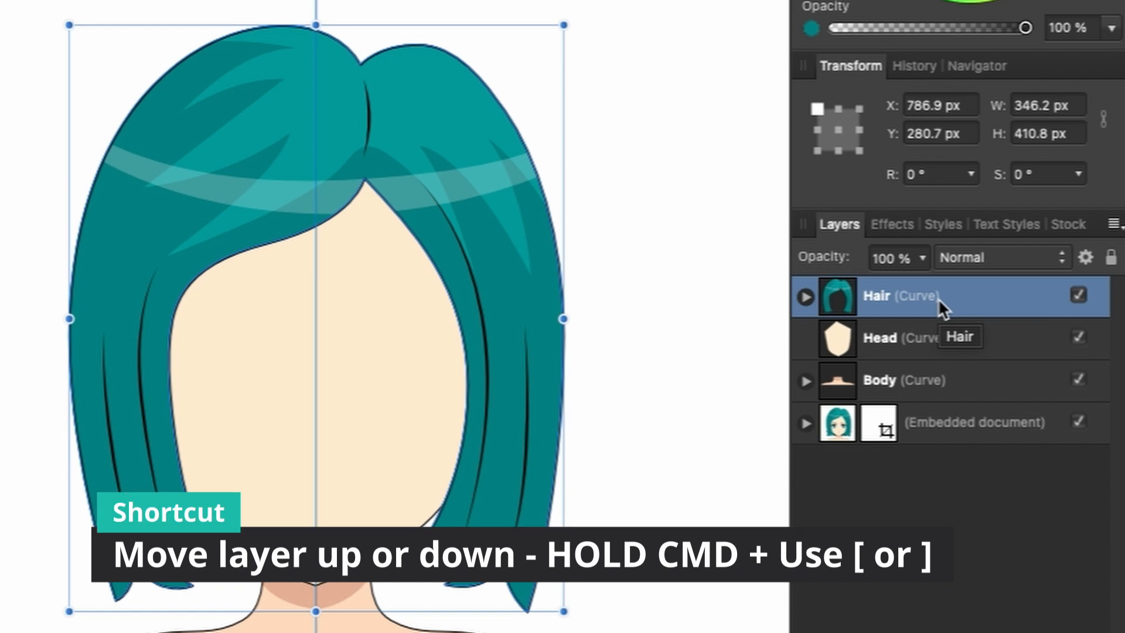
# - Shift the selected Hair layer down and up the layer order one level at a time, ending above Head
pyautogui.press('super+bracketleft')
pyautogui.press('super+bracketleft')
pyautogui.press('super+bracketleft')
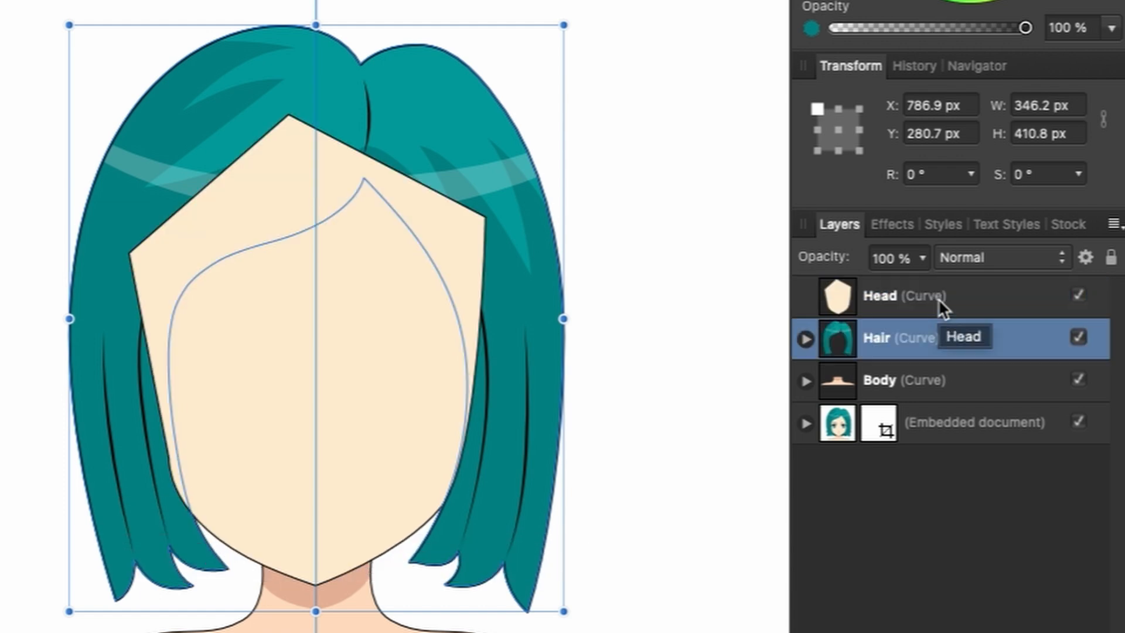
pyautogui.press('super+bracketright')
pyautogui.press('super+bracketright')
pyautogui.press('super+bracketright')
pyautogui.press('super+bracketleft')
pyautogui.press('super+bracketright')
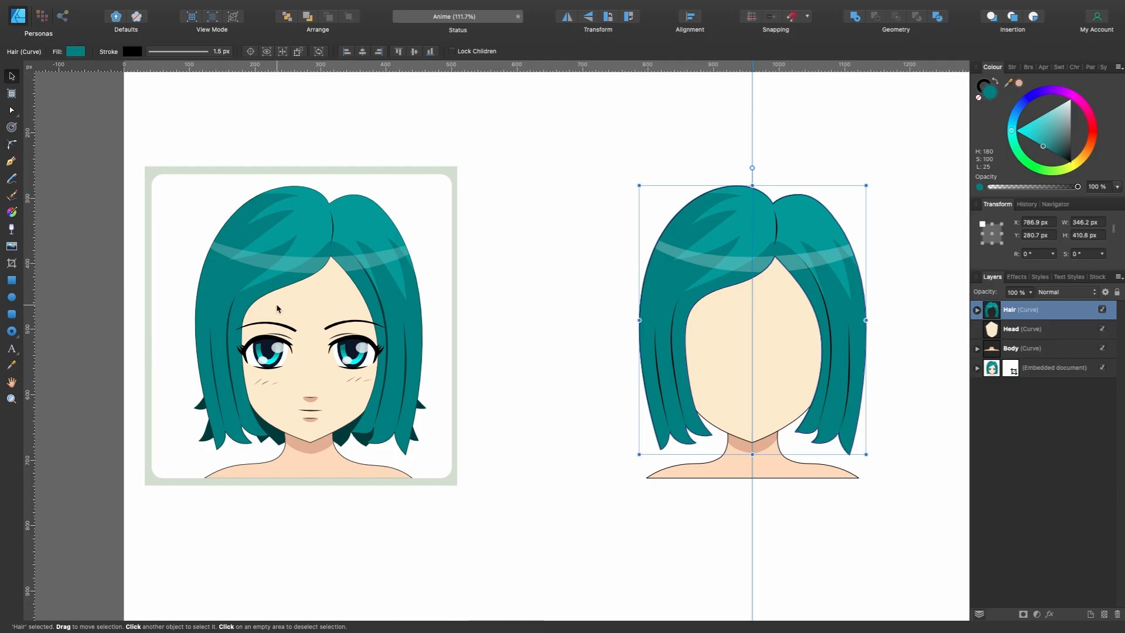
# - Examine the shapes that make up the stock portrait's eye on the side nearest the drawing
pyautogui.scroll(5, 280, 336)
pyautogui.scroll(2, 280, 337)
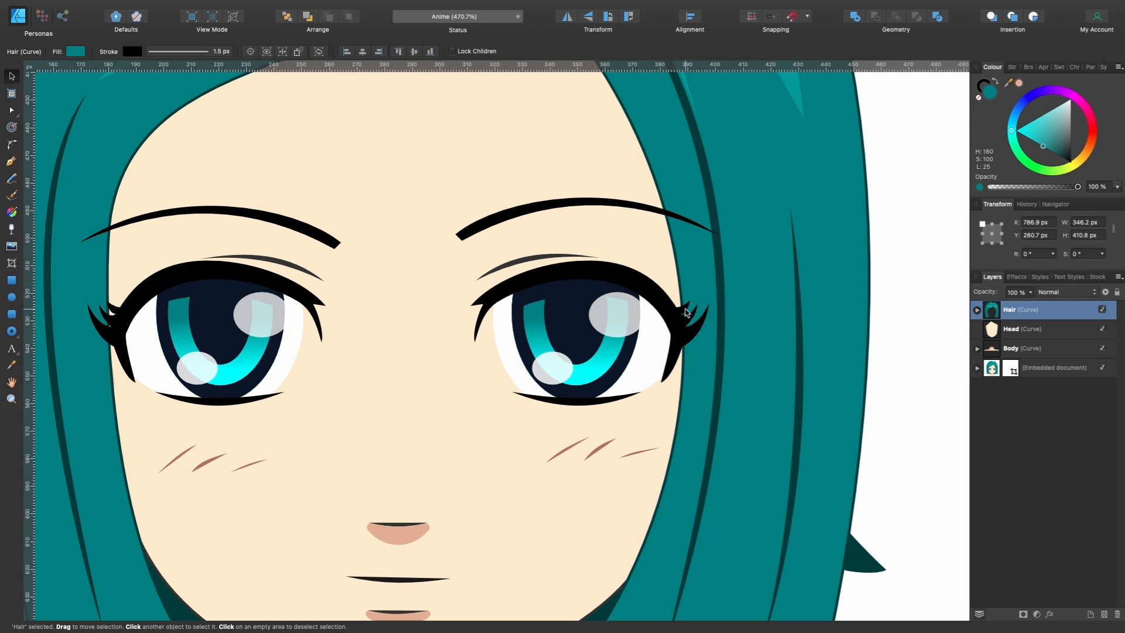
pyautogui.scroll(4, 647, 331)
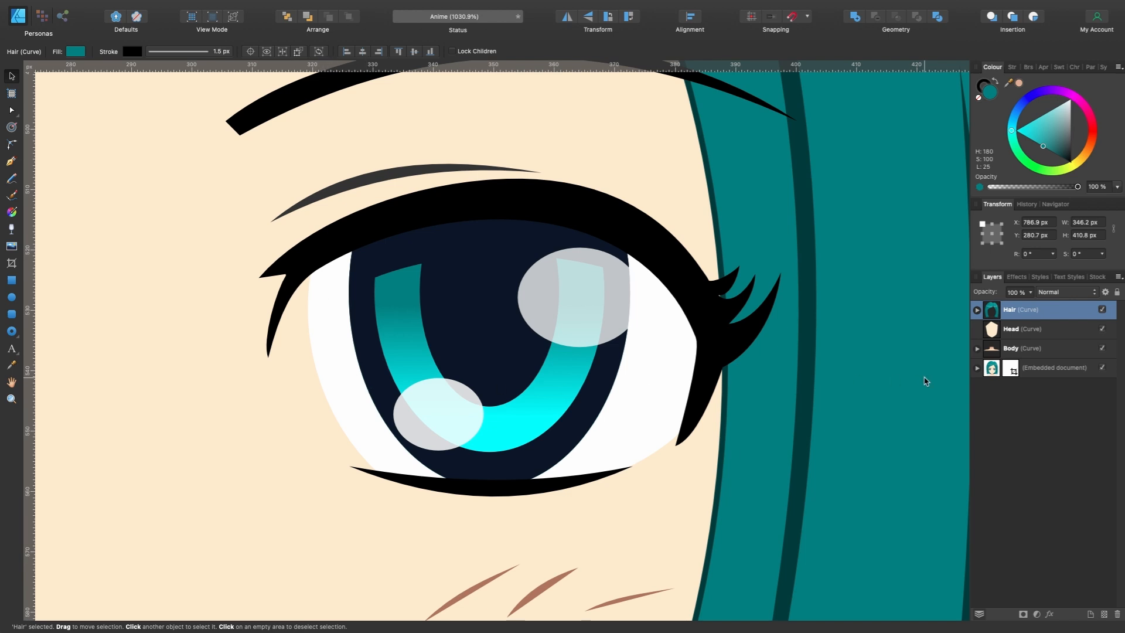
# - Lower the embedded stock portrait layer's opacity to 75% so it serves as a tracing guide
pyautogui.press('p')
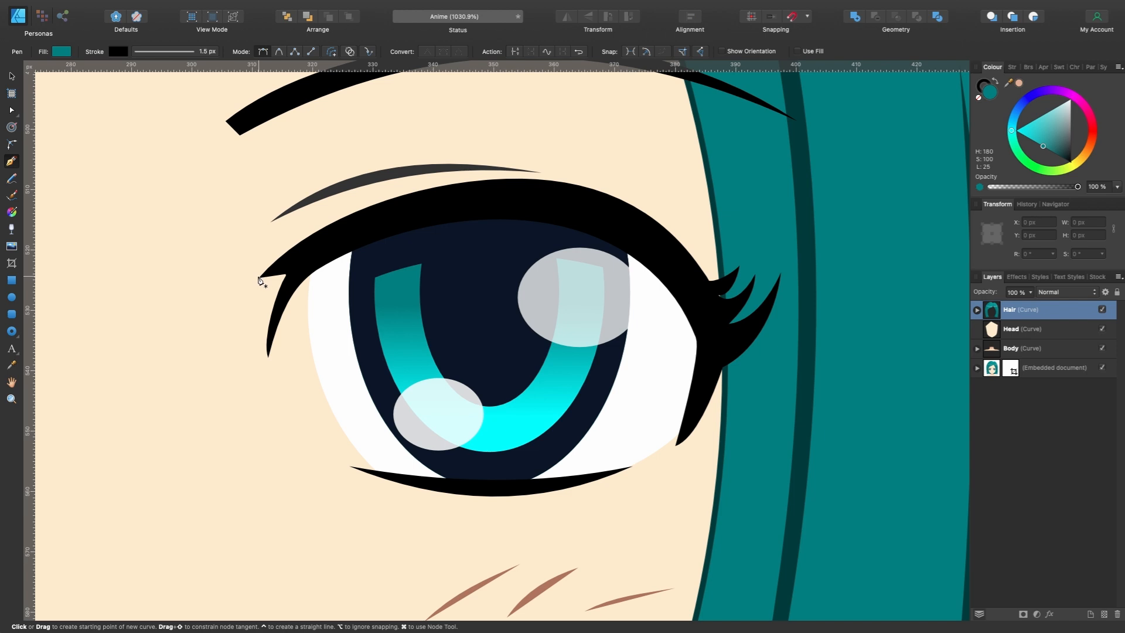
pyautogui.click(1042, 369)
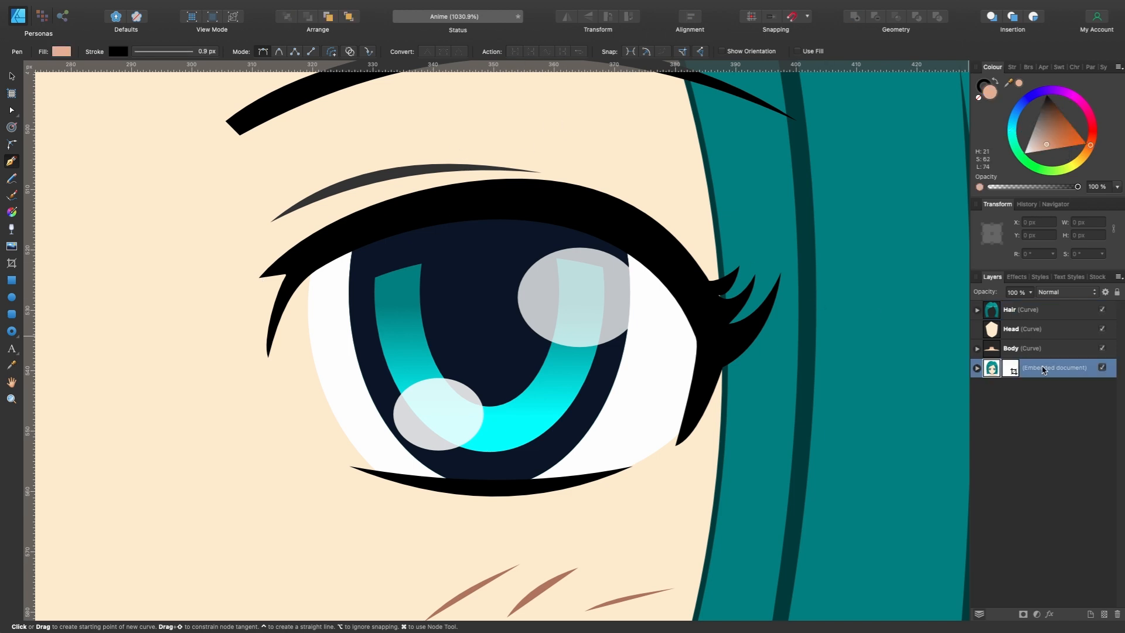
pyautogui.click(1031, 292)
pyautogui.moveTo(1032, 306); pyautogui.dragTo(1007, 317)
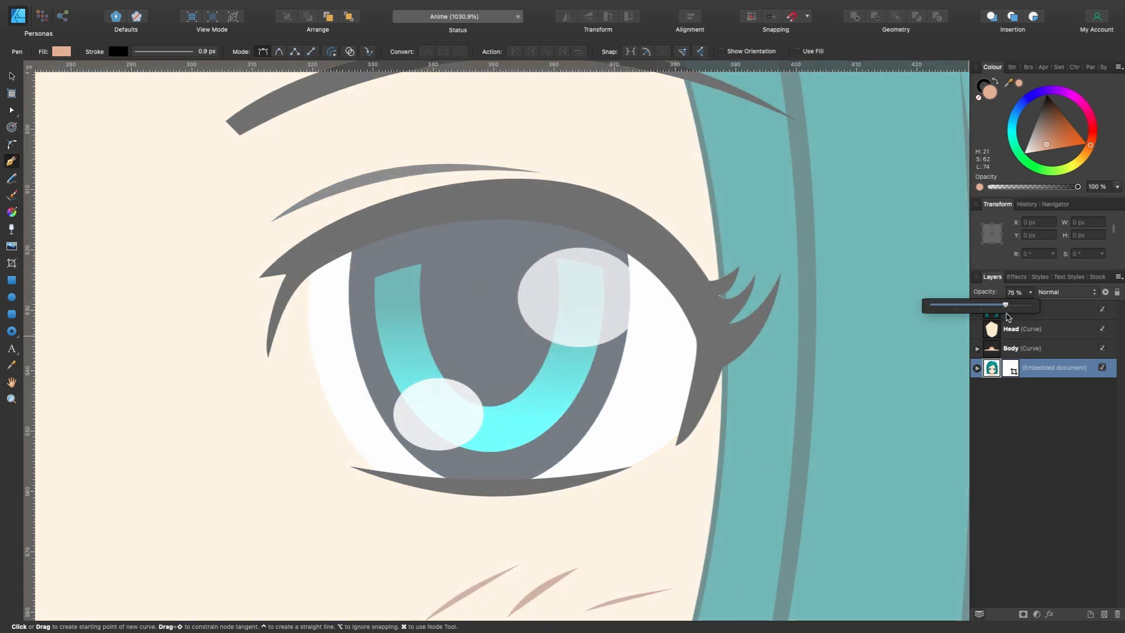
# - Start the eyelash path with the Pen tool along the upper lid from the inner corner to the crest, with no stroke
pyautogui.click(260, 277)
pyautogui.moveTo(507, 179)
pyautogui.mouseDown()
pyautogui.moveTo(688, 178)
pyautogui.moveTo(668, 178)
pyautogui.mouseUp()
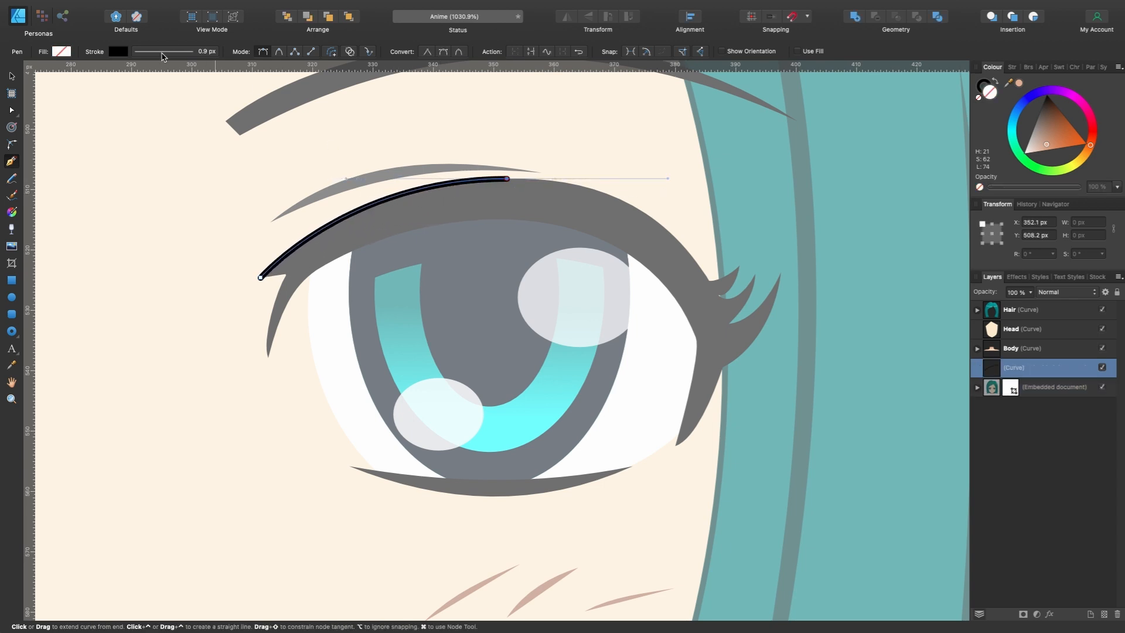
pyautogui.click(115, 52)
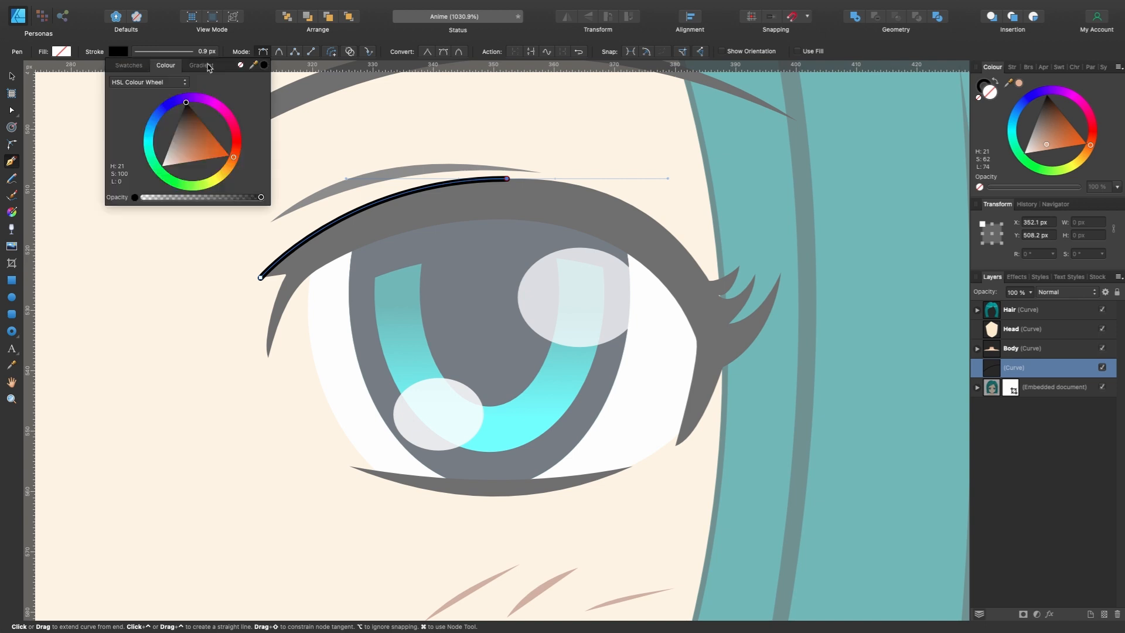
pyautogui.click(240, 66)
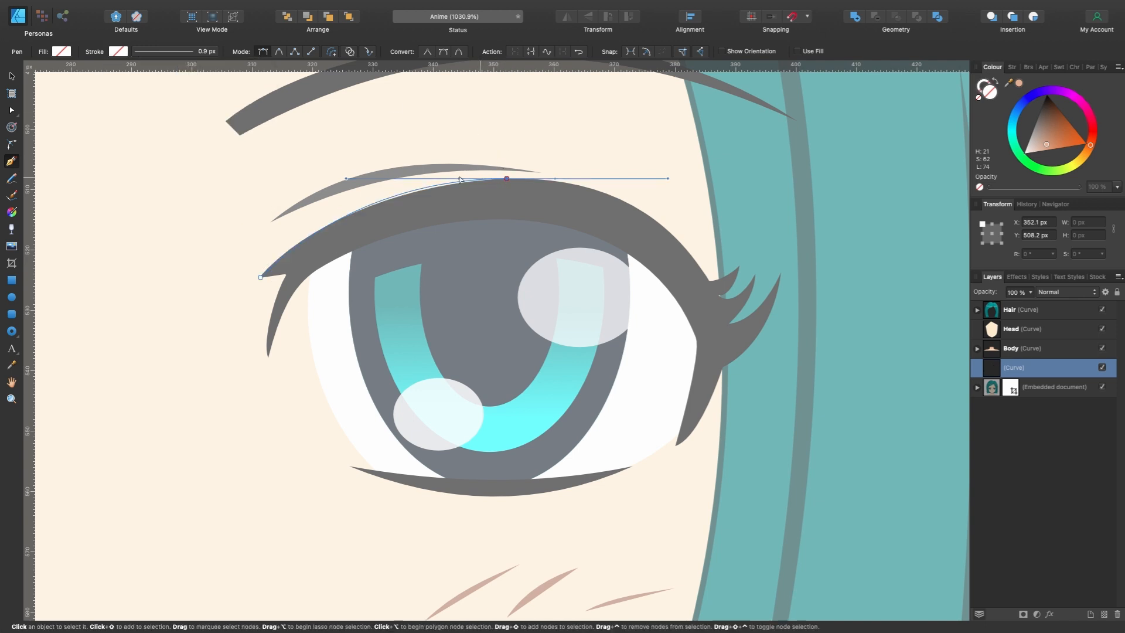
pyautogui.moveTo(345, 181); pyautogui.dragTo(346, 187)
# - Extend the eyelash path from the crest to the base of the outer lashes and curve it along the lid
pyautogui.scroll(3, 631, 218)
pyautogui.click(788, 351)
pyautogui.moveTo(703, 124); pyautogui.dragTo(676, 126)
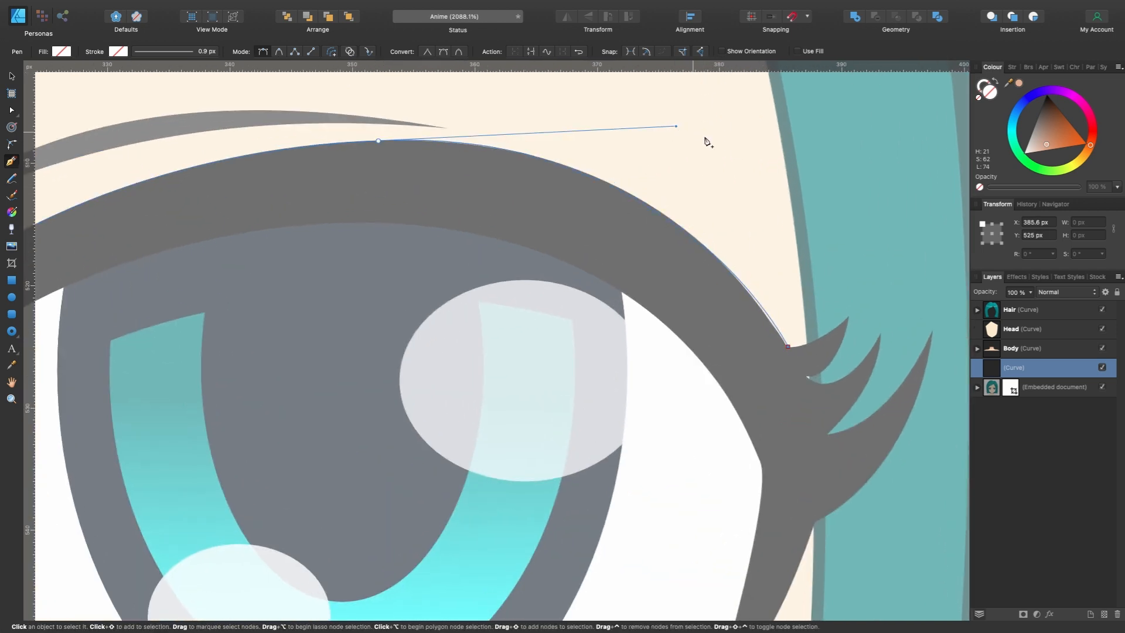
# - Place path nodes at the tips and notches of the three outer lashes, ending at the base of the lowest lash
pyautogui.hscroll(5, 696, 136)
pyautogui.scroll(-2, 696, 136)
pyautogui.scroll(3, 688, 343)
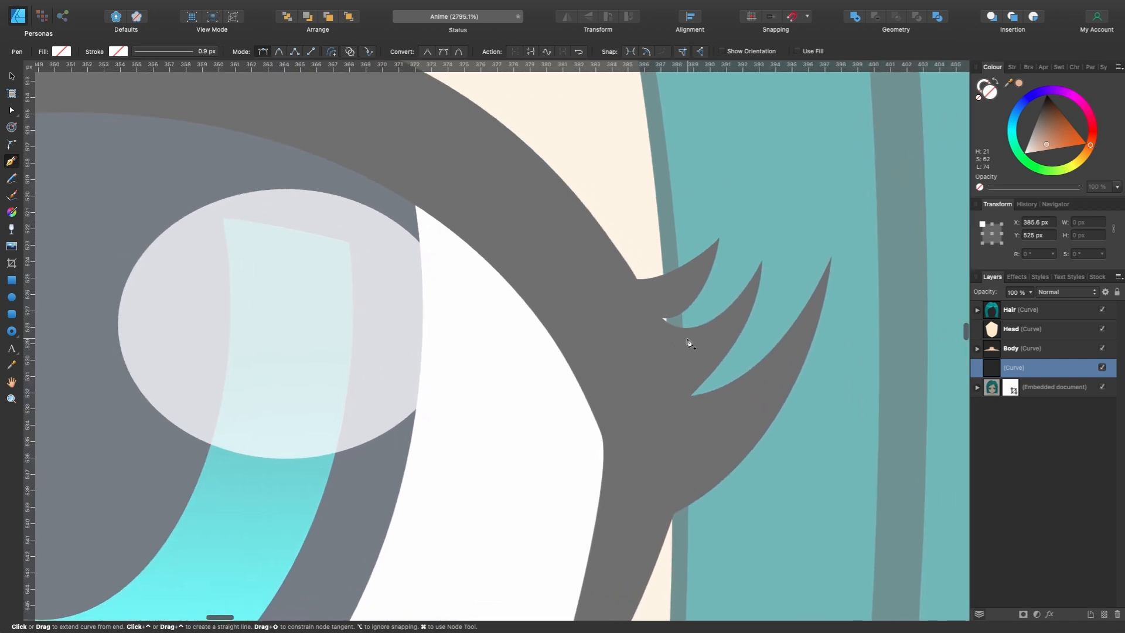
pyautogui.moveTo(640, 282); pyautogui.dragTo(720, 236)
pyautogui.moveTo(661, 318); pyautogui.dragTo(761, 259)
pyautogui.click(690, 397)
pyautogui.click(833, 257)
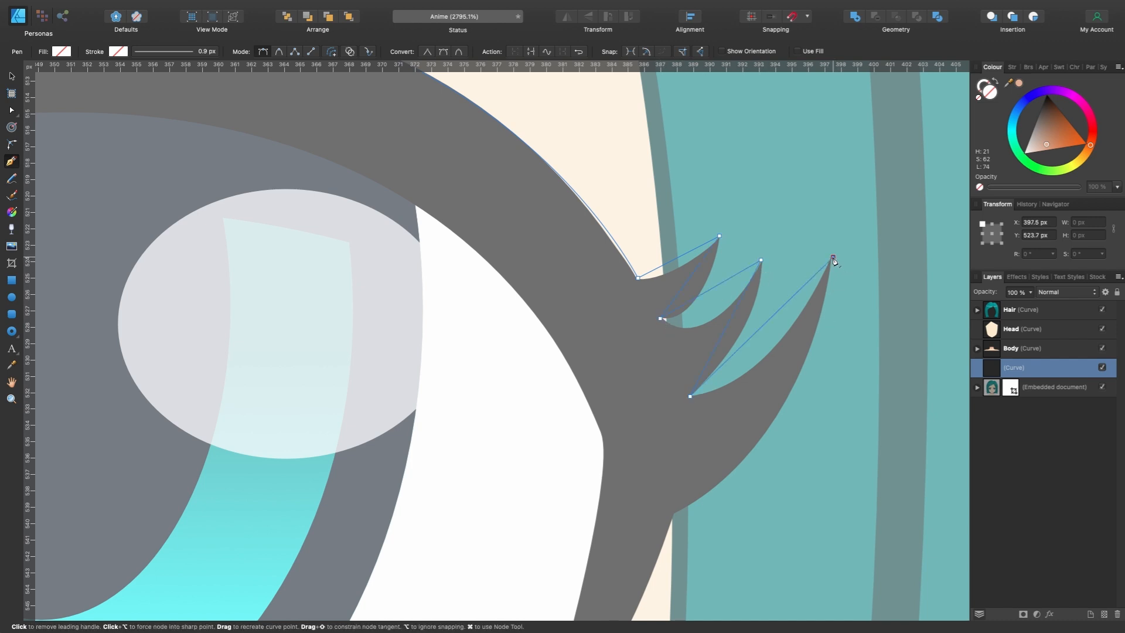
pyautogui.click(676, 513)
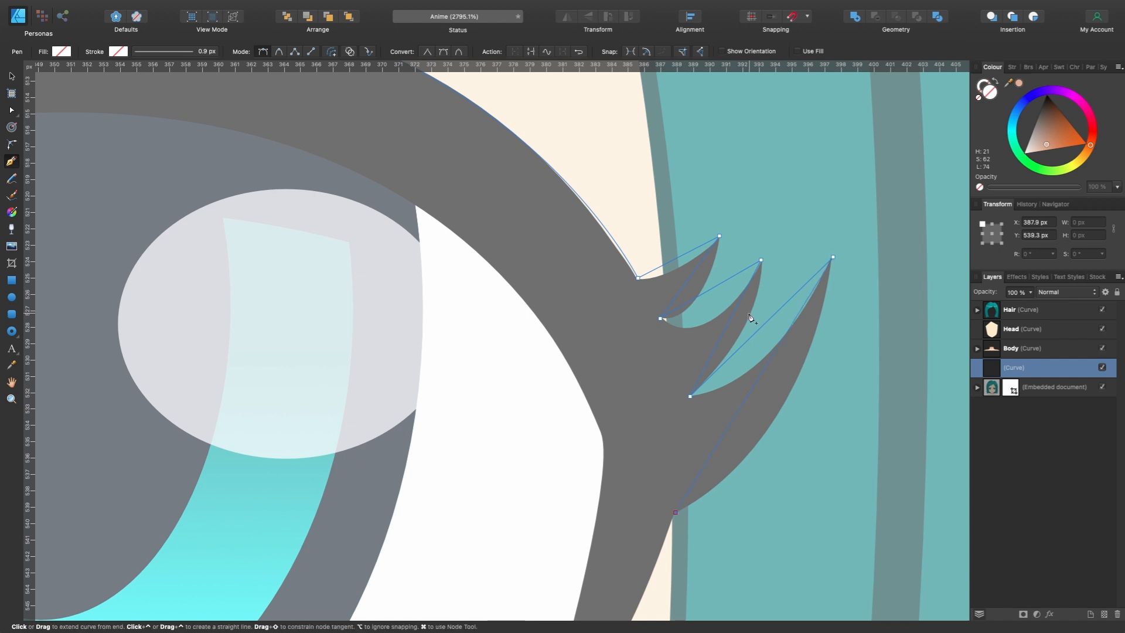
# - Bend the straight segments between the outer lash nodes to follow the curved lash outlines
pyautogui.press('super')
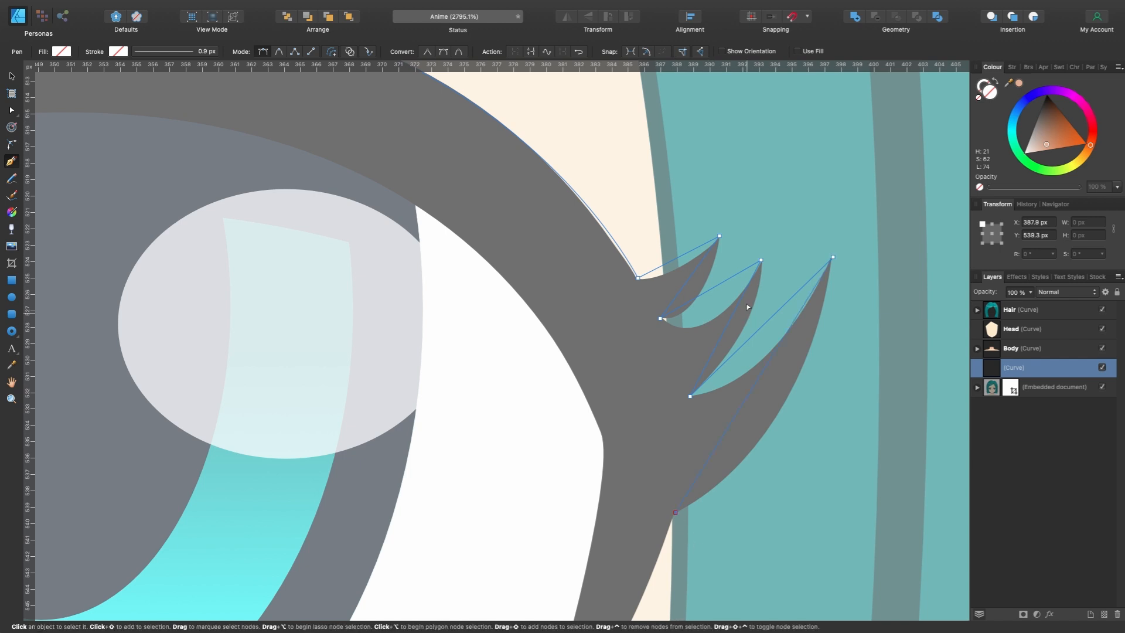
pyautogui.scroll(4, 679, 260)
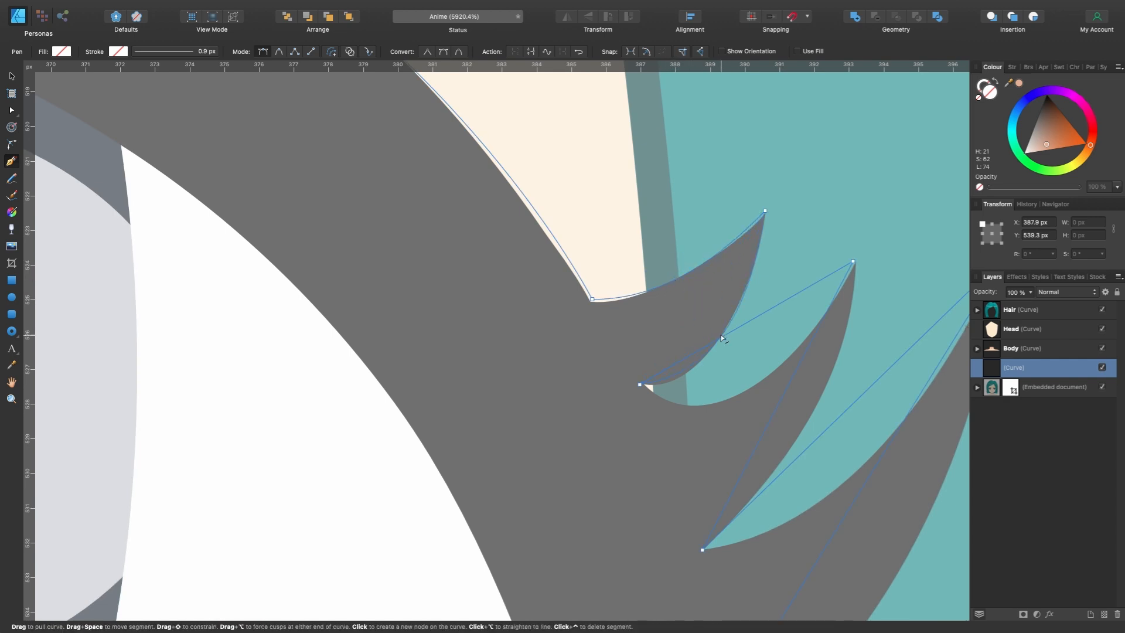
pyautogui.moveTo(740, 328); pyautogui.dragTo(763, 379)
pyautogui.moveTo(782, 396); pyautogui.dragTo(820, 408)
pyautogui.hscroll(3, 761, 375)
pyautogui.moveTo(719, 346); pyautogui.dragTo(772, 358)
pyautogui.scroll(-4, 762, 328)
pyautogui.scroll(-3, 691, 469)
pyautogui.scroll(-3, 610, 574)
pyautogui.moveTo(572, 474); pyautogui.dragTo(517, 507)
# - Continue the eyelash path around the outer corner's lower tip and back along the underside of the upper lid
pyautogui.scroll(2, 610, 375)
pyautogui.moveTo(630, 314)
pyautogui.mouseDown()
pyautogui.moveTo(633, 254)
pyautogui.moveTo(635, 282)
pyautogui.moveTo(615, 245)
pyautogui.mouseUp()
pyautogui.scroll(4, 617, 247)
pyautogui.scroll(-4, 623, 280)
pyautogui.moveTo(409, 222); pyautogui.dragTo(192, 225)
pyautogui.hscroll(-2, 192, 225)
pyautogui.moveTo(237, 260); pyautogui.dragTo(170, 296)
pyautogui.moveTo(285, 187); pyautogui.dragTo(350, 187)
# - Trace the inner-corner lash to close the eyelash shape, and fill it with black
pyautogui.scroll(1, 236, 260)
pyautogui.hscroll(-2, 238, 281)
pyautogui.moveTo(238, 290); pyautogui.dragTo(233, 330)
pyautogui.click(218, 362)
pyautogui.moveTo(250, 206); pyautogui.dragTo(294, 129)
pyautogui.keyDown('alt'); pyautogui.click(251, 206); pyautogui.keyUp('alt')
pyautogui.click(202, 212)
pyautogui.scroll(-4, 272, 220)
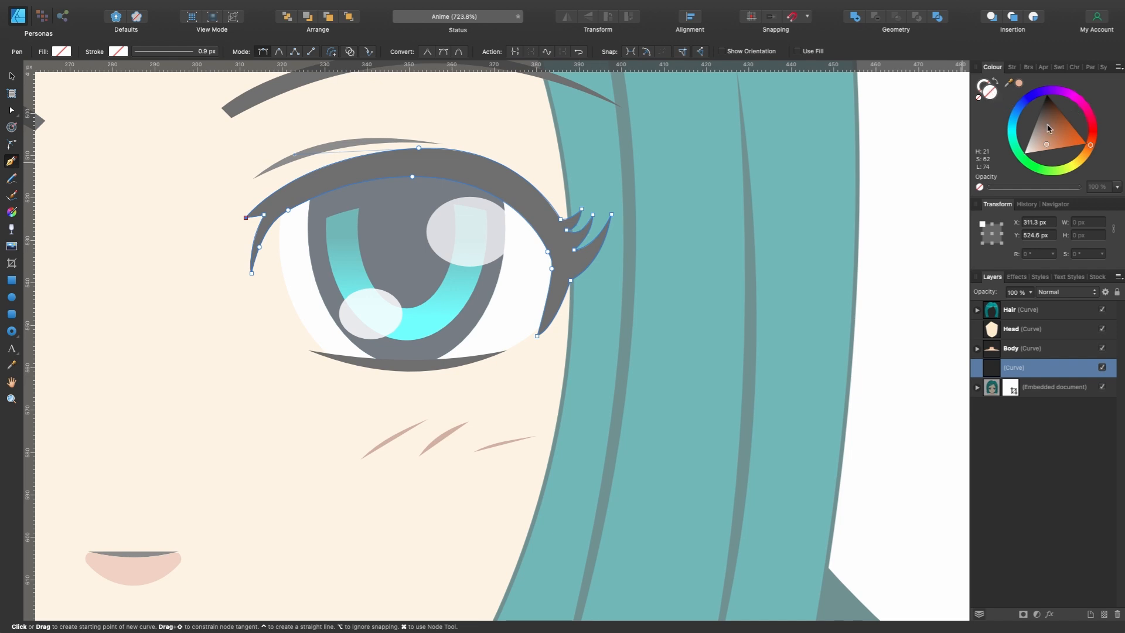
pyautogui.moveTo(1048, 127); pyautogui.dragTo(1047, 95)
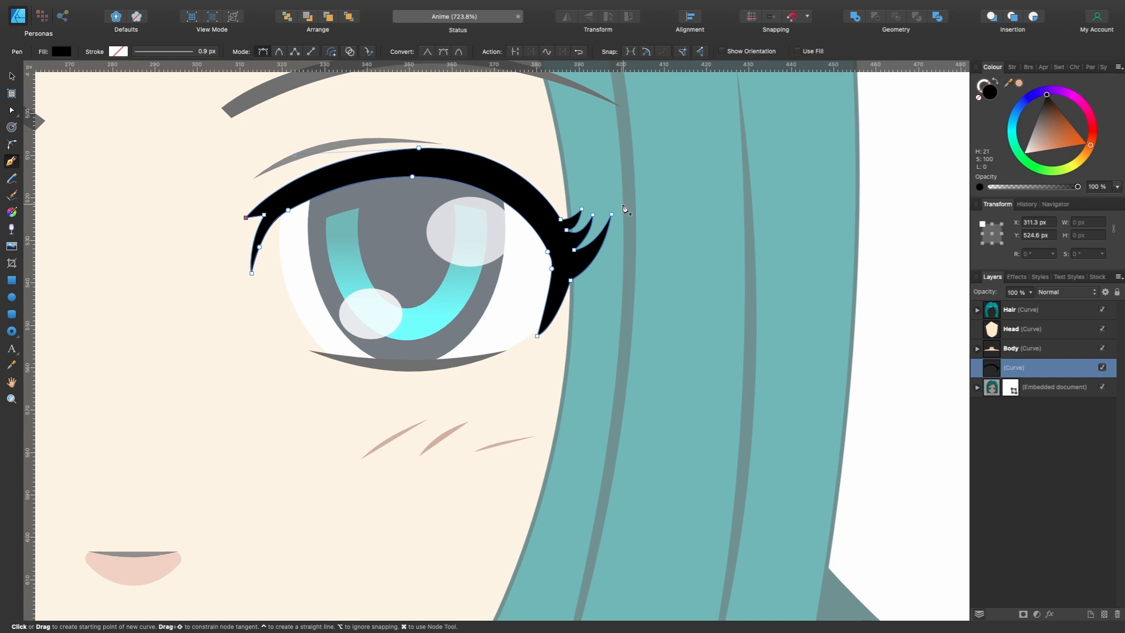
# - Compare the filled eyelash with the stock portrait's eyes and examine the lower lid and eye white
pyautogui.scroll(-1, 624, 209)
pyautogui.hscroll(-3, 625, 209)
pyautogui.scroll(3, 585, 252)
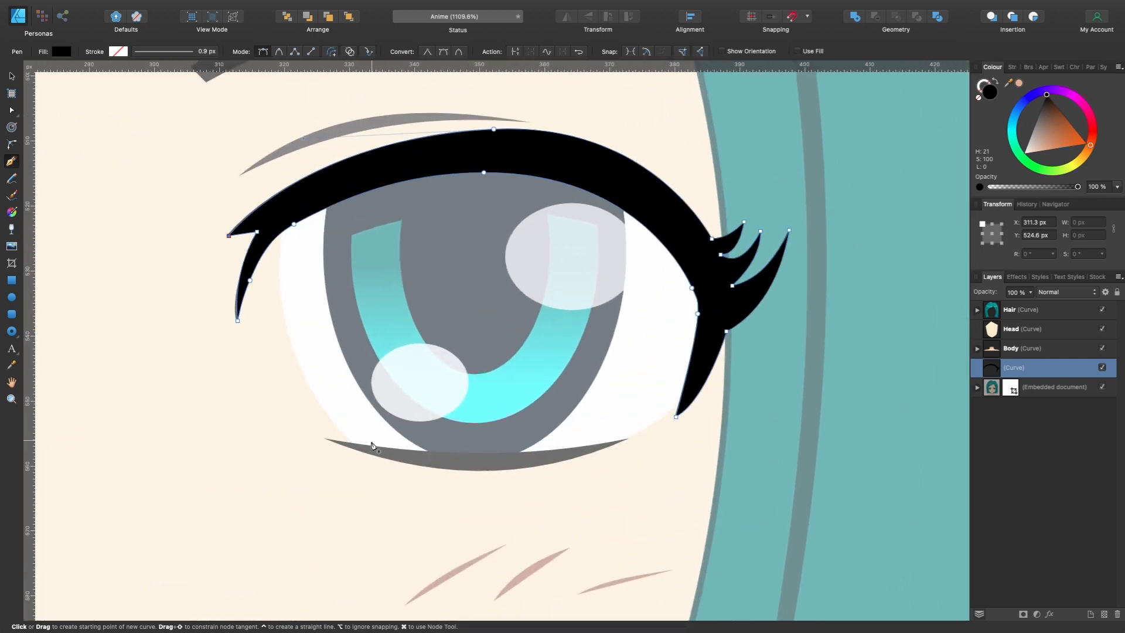
pyautogui.scroll(-2, 533, 469)
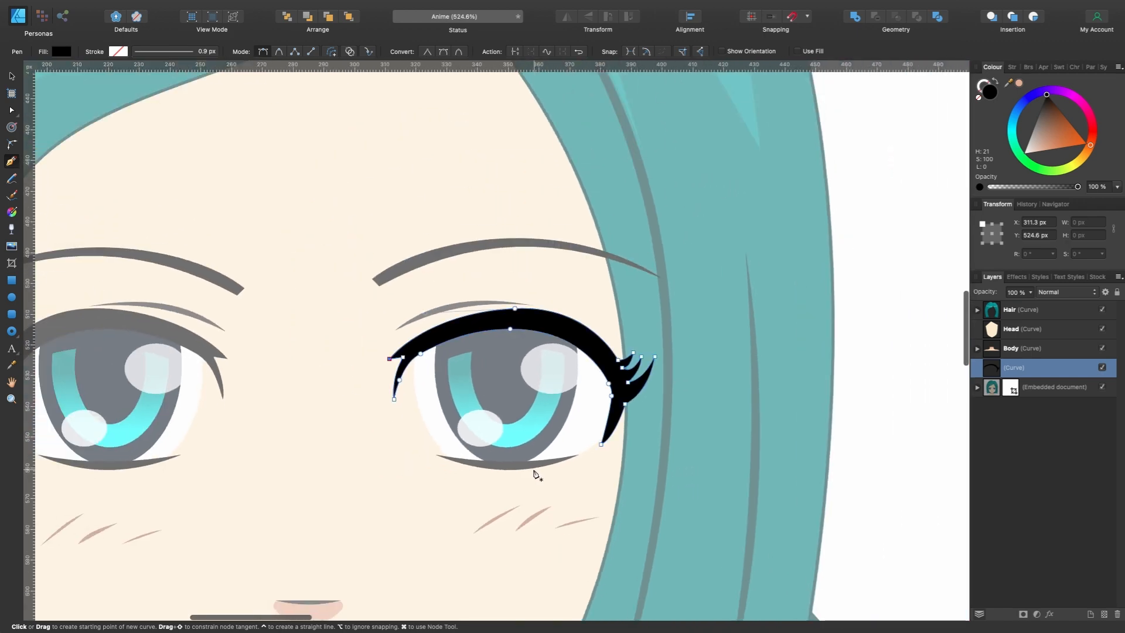
pyautogui.scroll(2, 556, 455)
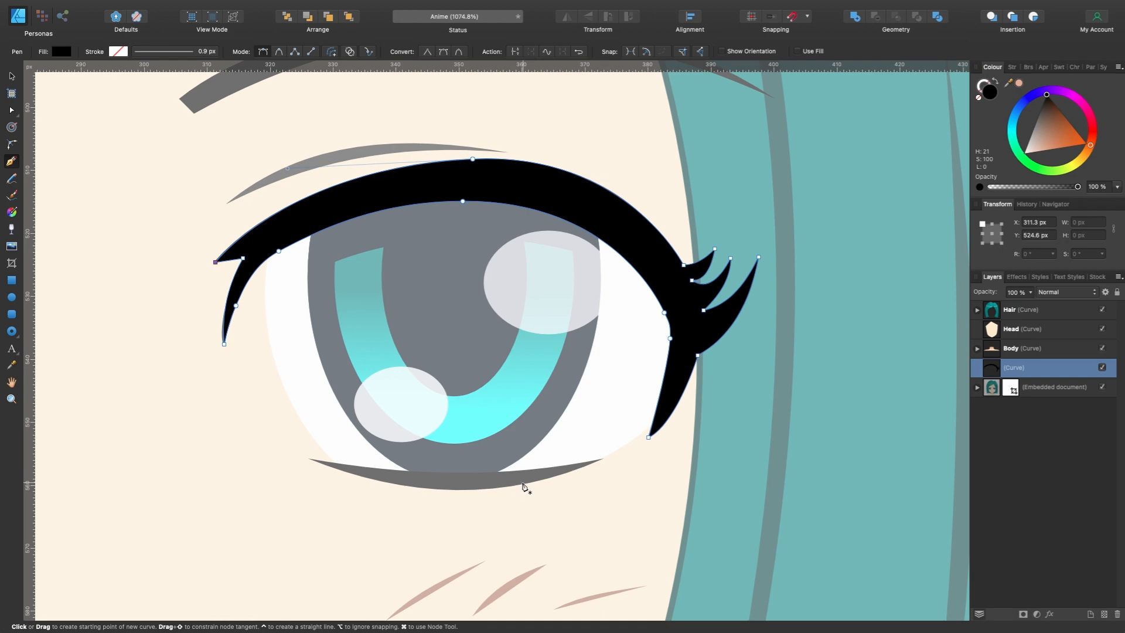
pyautogui.scroll(-1, 524, 486)
pyautogui.scroll(-5, 524, 486)
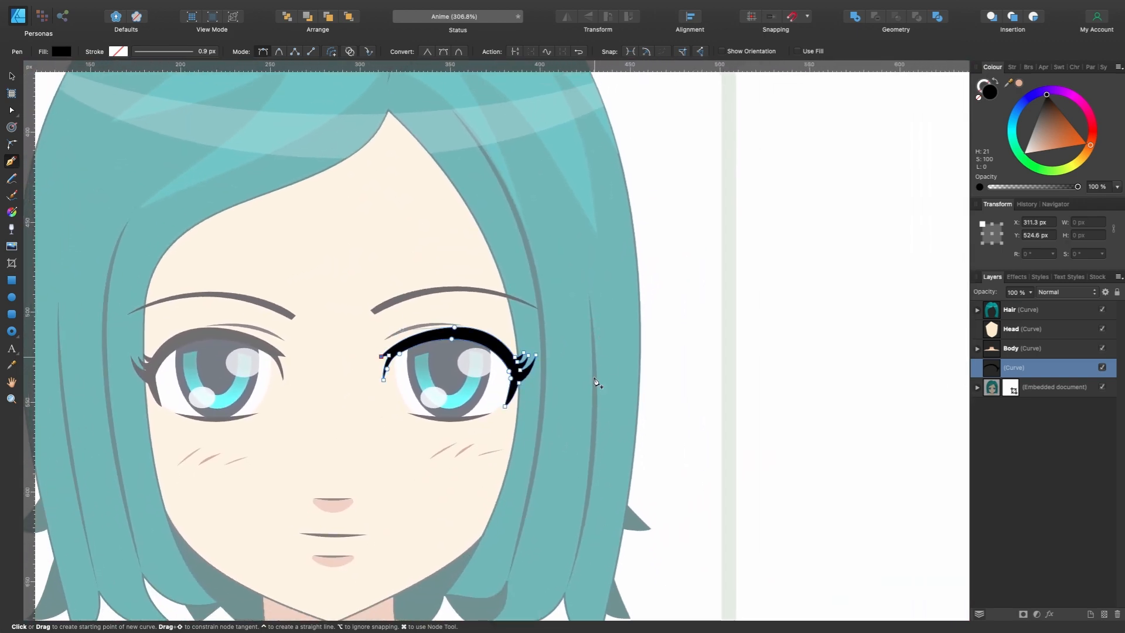
pyautogui.scroll(4, 454, 439)
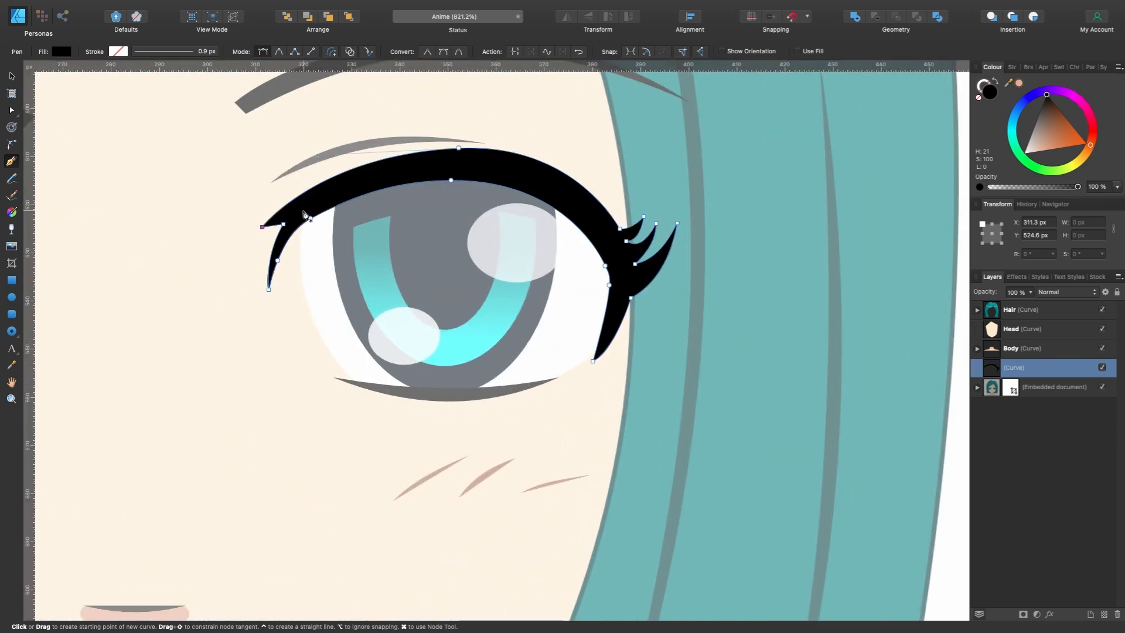
# - Trace the white of the eye as a closed white-filled shape whose upper edge overlaps the eyelash
pyautogui.click(305, 212)
pyautogui.moveTo(307, 303); pyautogui.dragTo(323, 355)
pyautogui.click(358, 384)
pyautogui.click(447, 394)
pyautogui.moveTo(601, 345); pyautogui.dragTo(643, 286)
pyautogui.click(606, 246)
pyautogui.click(556, 185)
pyautogui.click(463, 169)
pyautogui.click(374, 189)
pyautogui.click(328, 189)
pyautogui.click(305, 212)
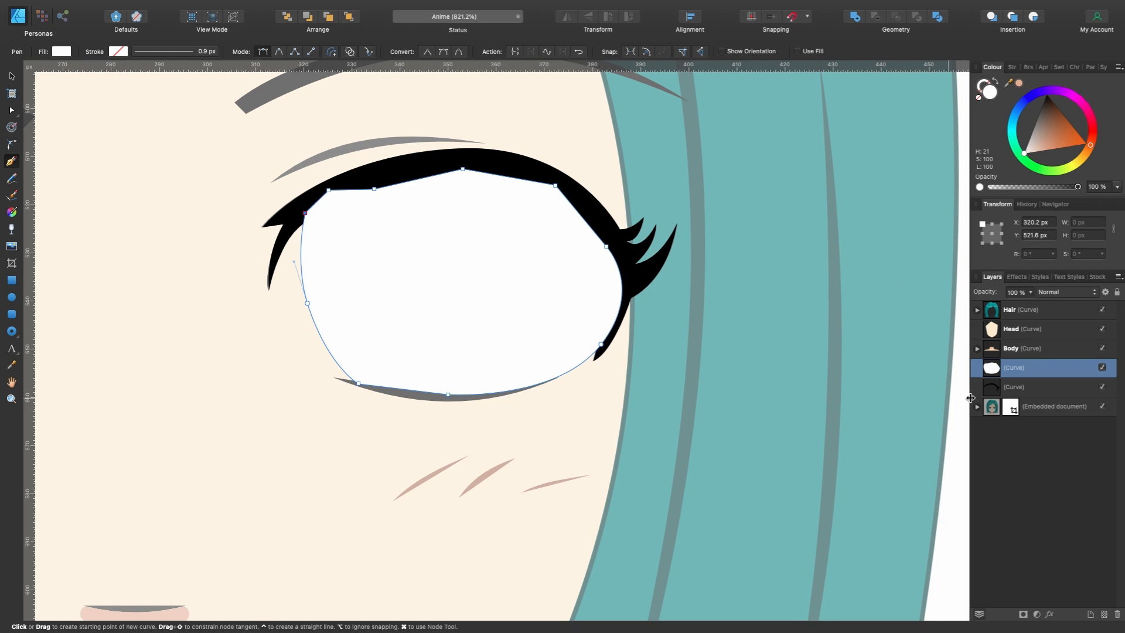
# - Rename the eye white's layer as White and the lash shape's layer as Eyelash
pyautogui.doubleClick(1019, 369)
pyautogui.write('White')
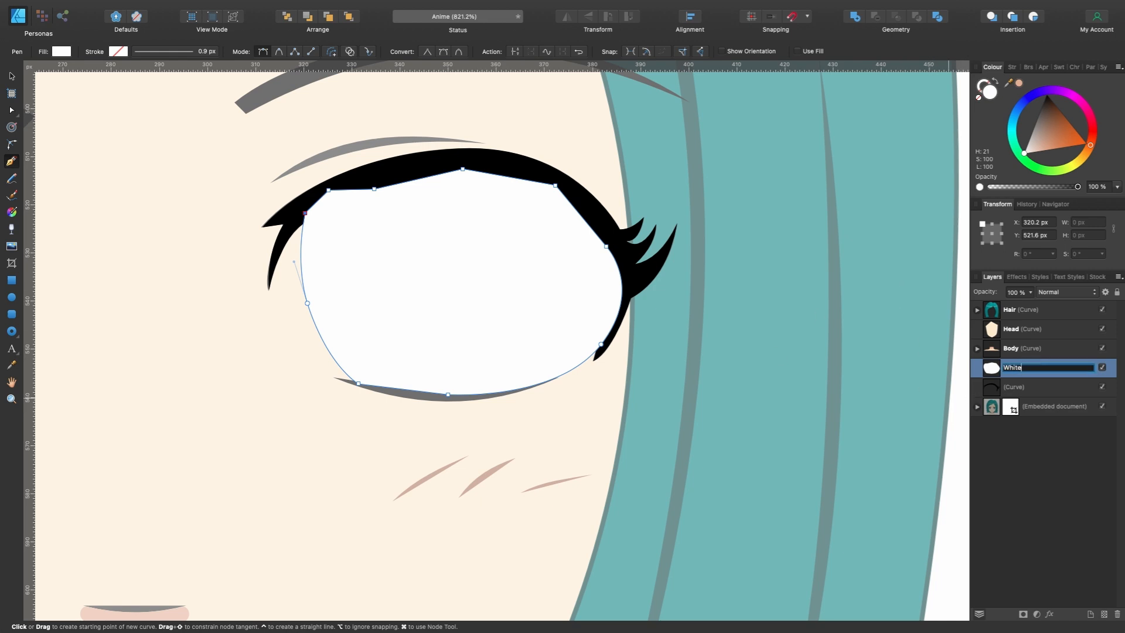
pyautogui.click(1021, 386)
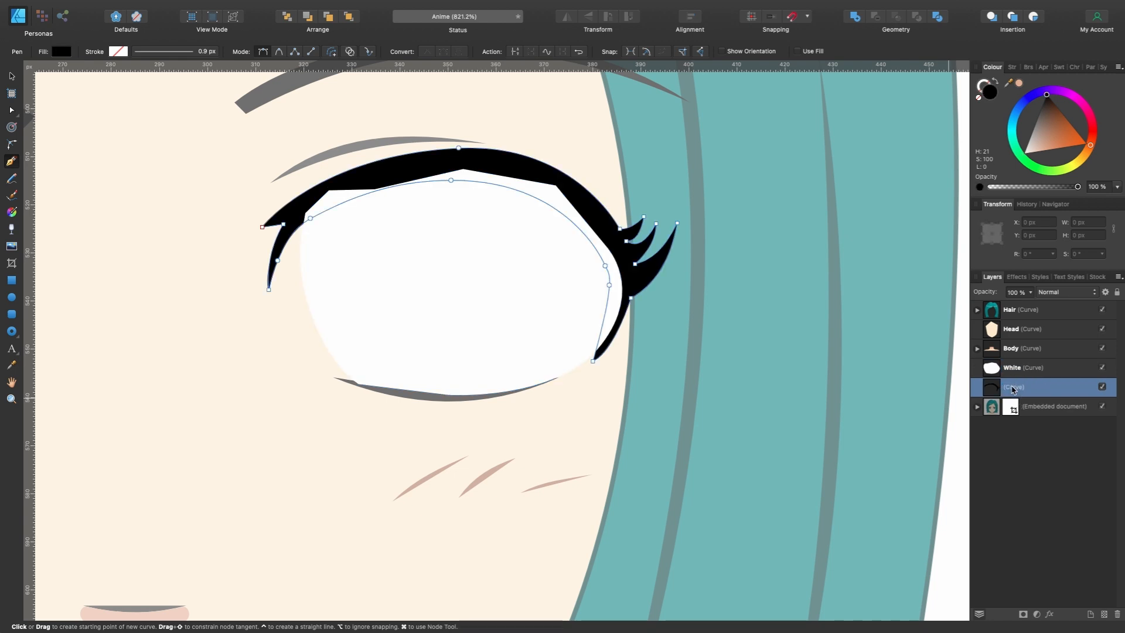
pyautogui.doubleClick(1020, 387)
pyautogui.write('Eyee')
pyautogui.press('BackSpace')
pyautogui.write('lash')
# - Move the White layer one level down so it sits beneath Eyelash
pyautogui.click(1045, 374)
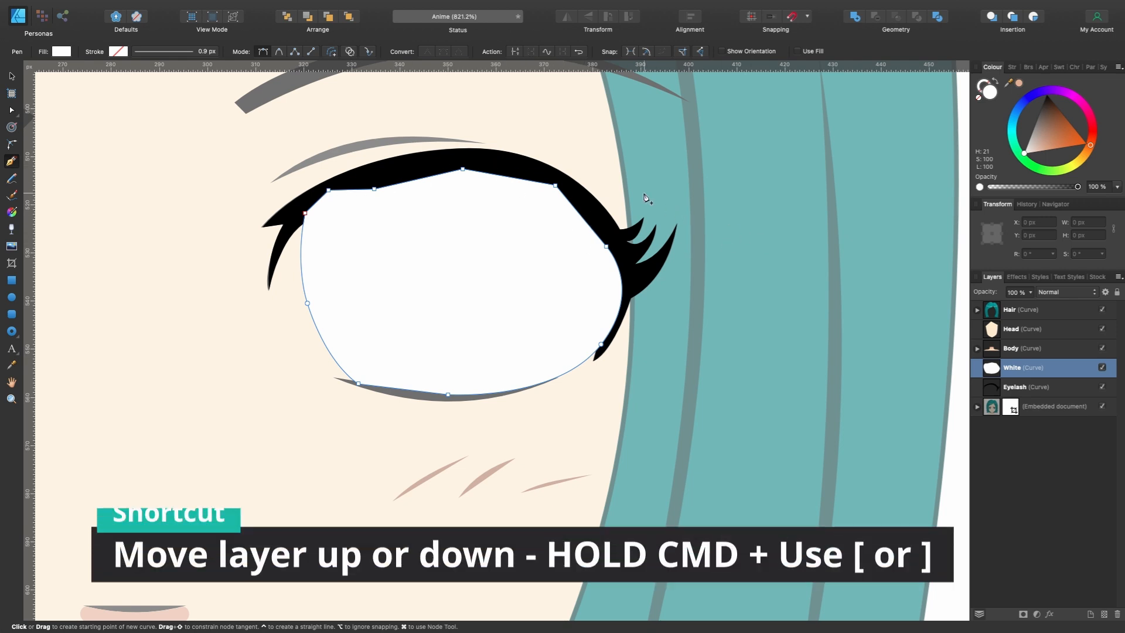
pyautogui.press('super')
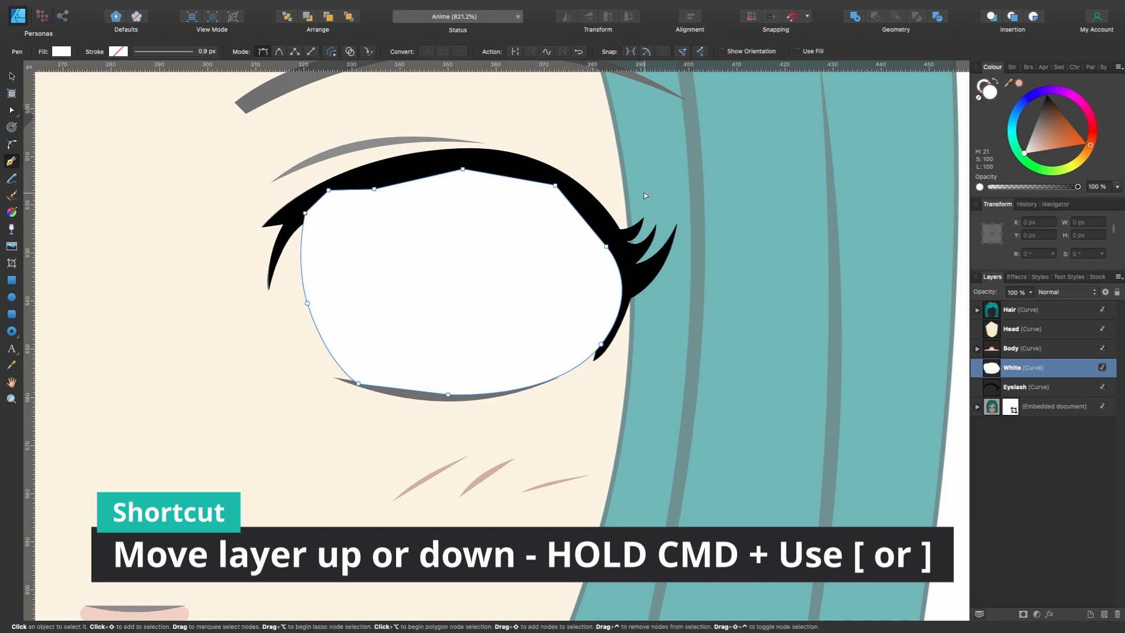
pyautogui.press('super+bracketleft')
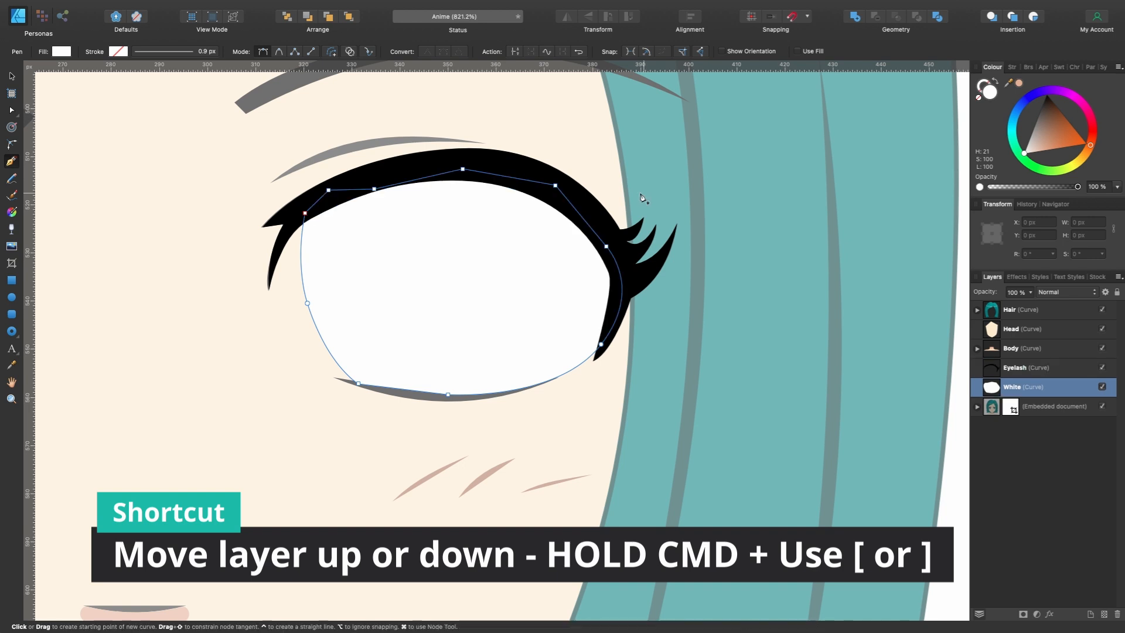
pyautogui.scroll(-5, 388, 184)
pyautogui.scroll(4, 388, 184)
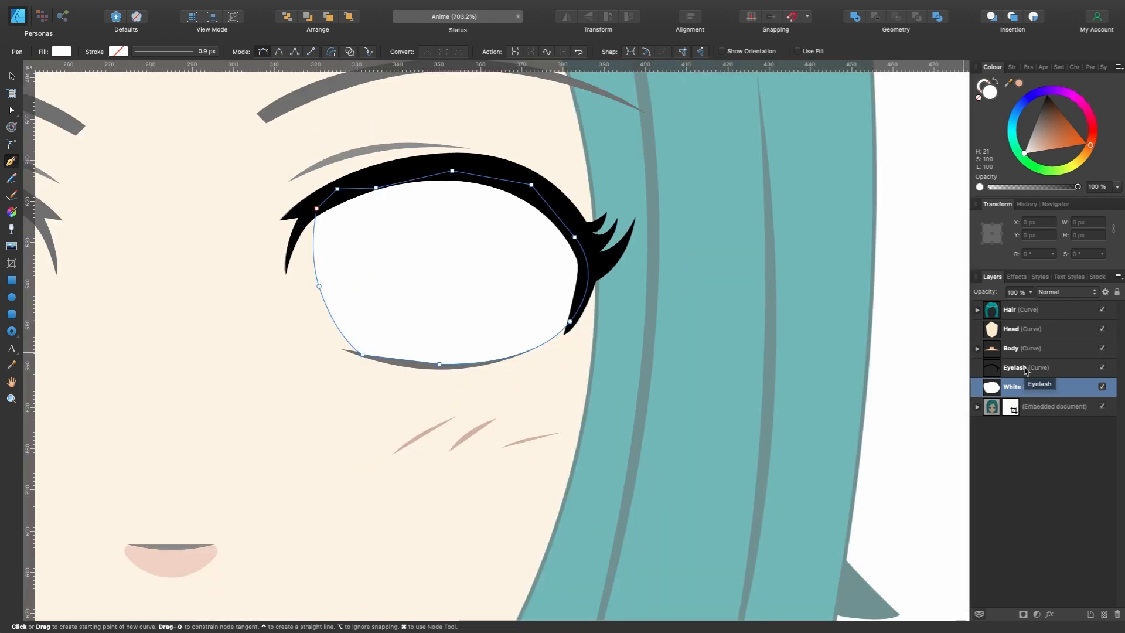
# - Select the Eyelash and White shapes together and move them sideways over the hair, beside the stock eye
pyautogui.press('v')
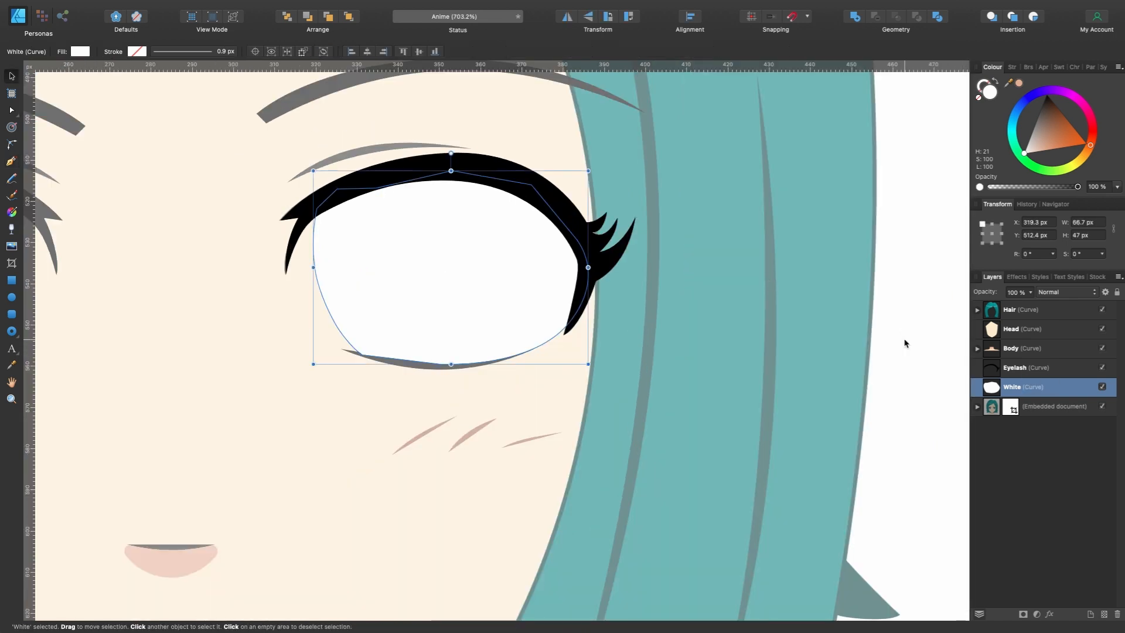
pyautogui.keyDown('shift'); pyautogui.click(1036, 368); pyautogui.keyUp('shift')
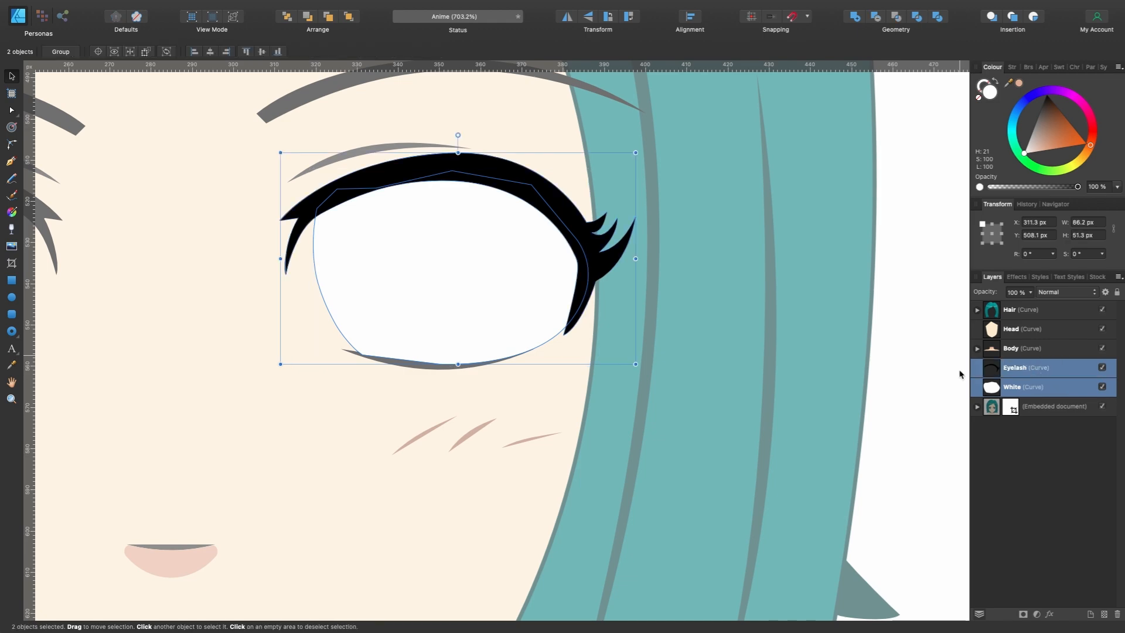
pyautogui.scroll(-3, 797, 373)
pyautogui.moveTo(627, 312); pyautogui.dragTo(817, 304)
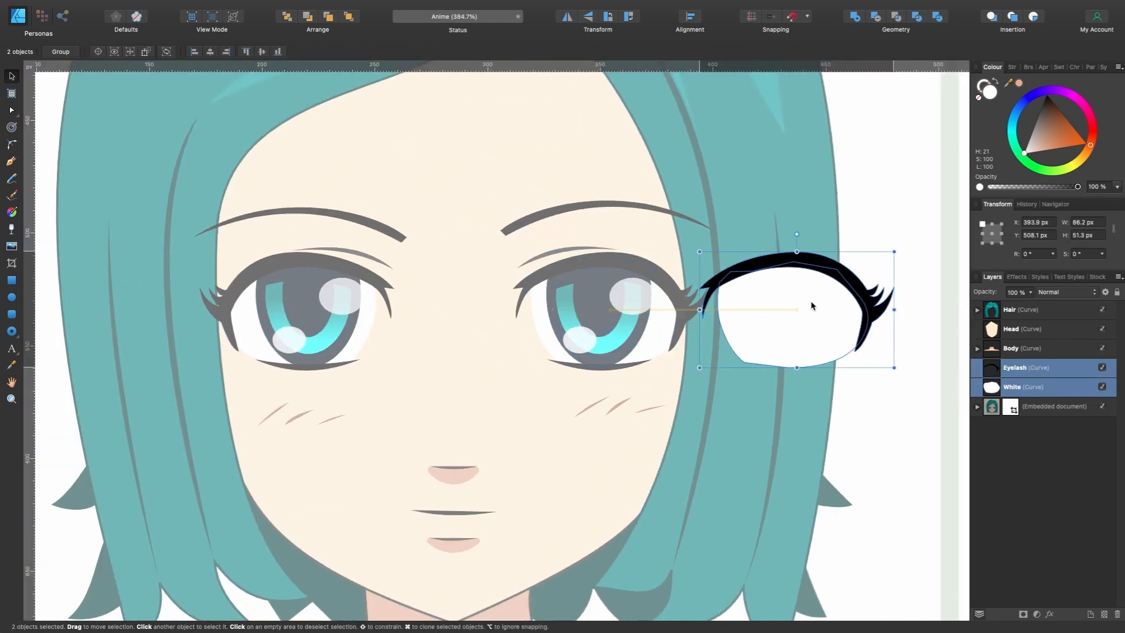
# - Restore the embedded stock portrait layer to full opacity
pyautogui.scroll(3, 818, 304)
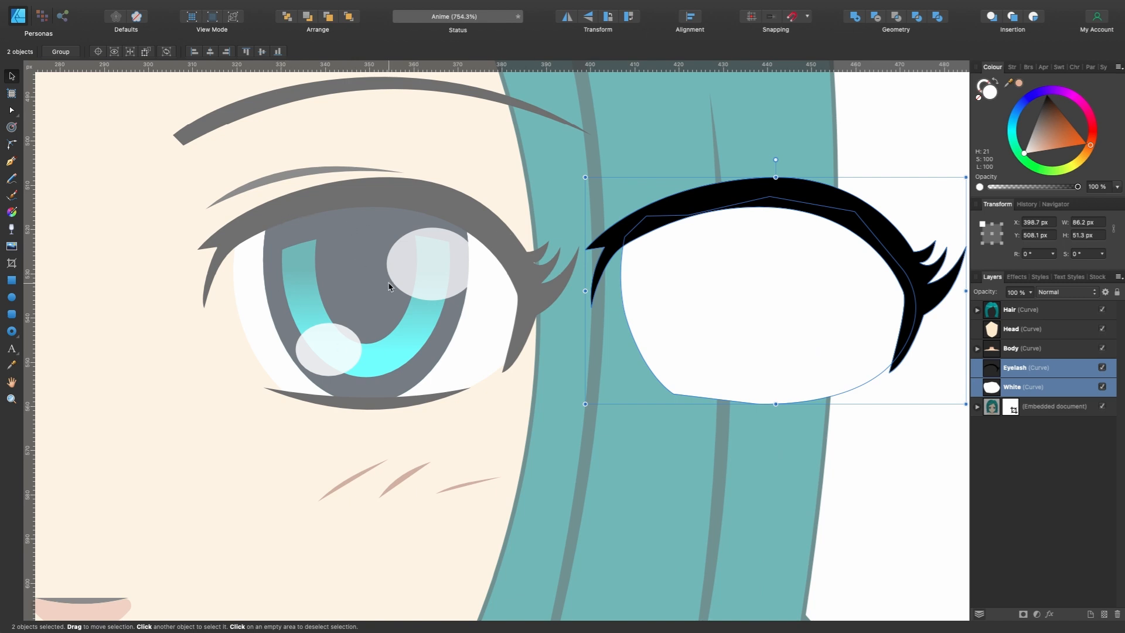
pyautogui.click(997, 386)
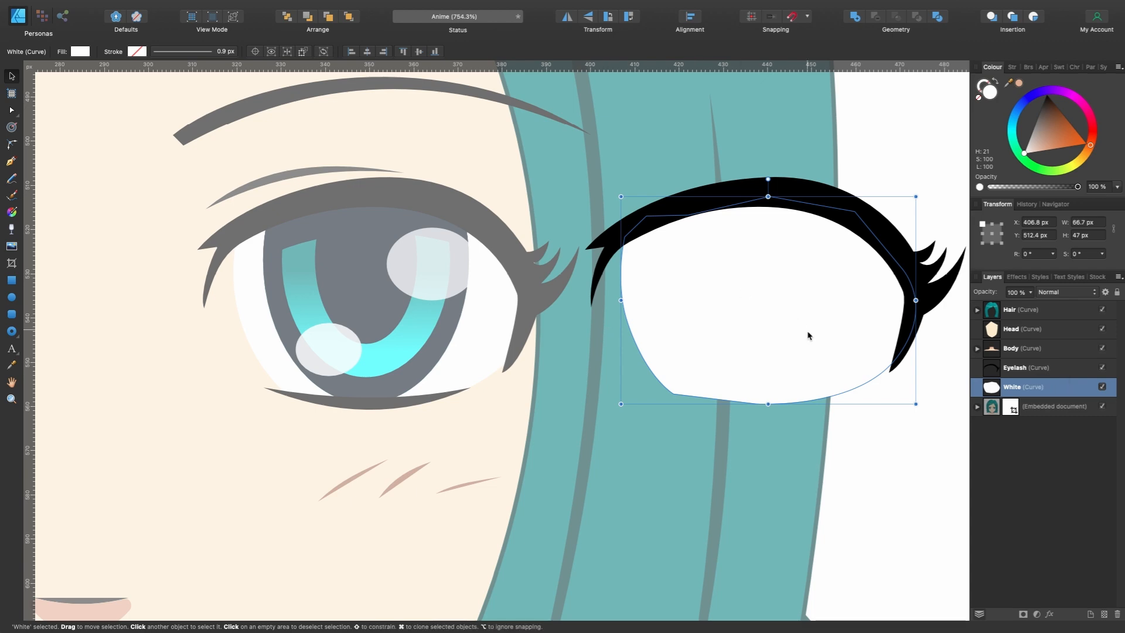
pyautogui.click(1038, 401)
pyautogui.moveTo(1031, 293); pyautogui.dragTo(1074, 305)
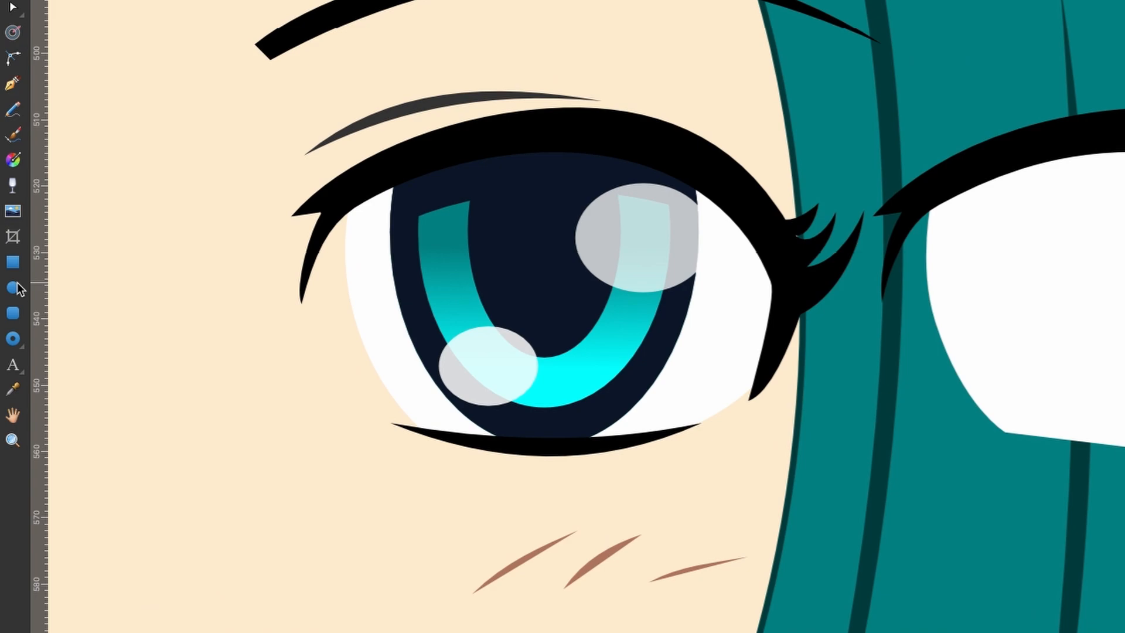
# - Draw an ellipse about 44 by 60 px over the stock eye's iris and nudge it to line up with the iris
pyautogui.click(17, 284)
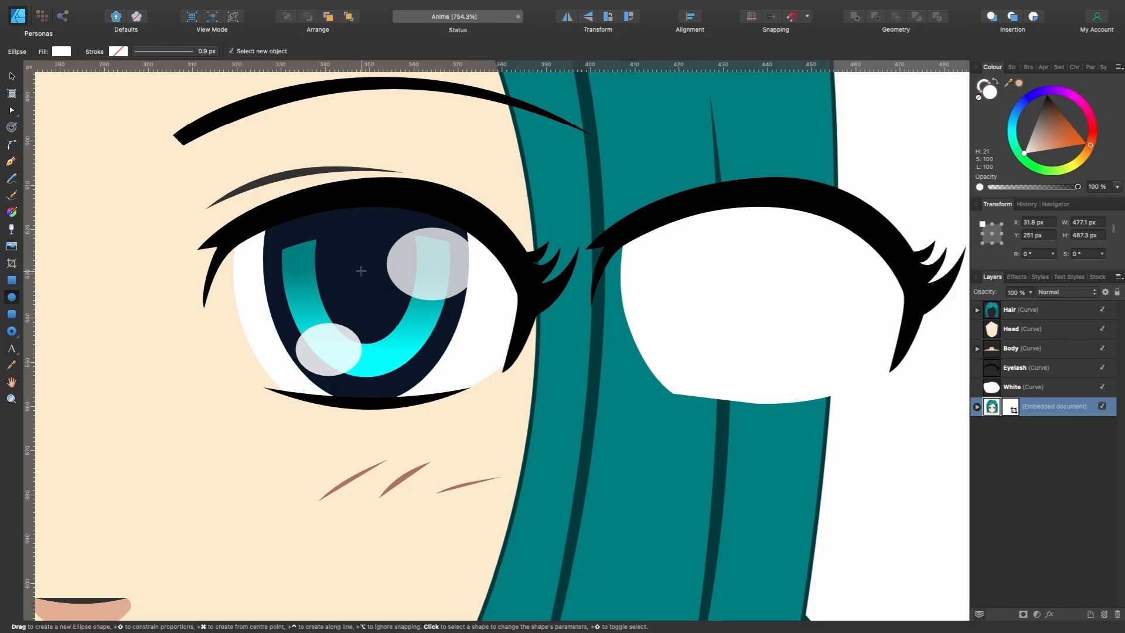
pyautogui.moveTo(361, 271); pyautogui.dragTo(459, 402)
pyautogui.press('v')
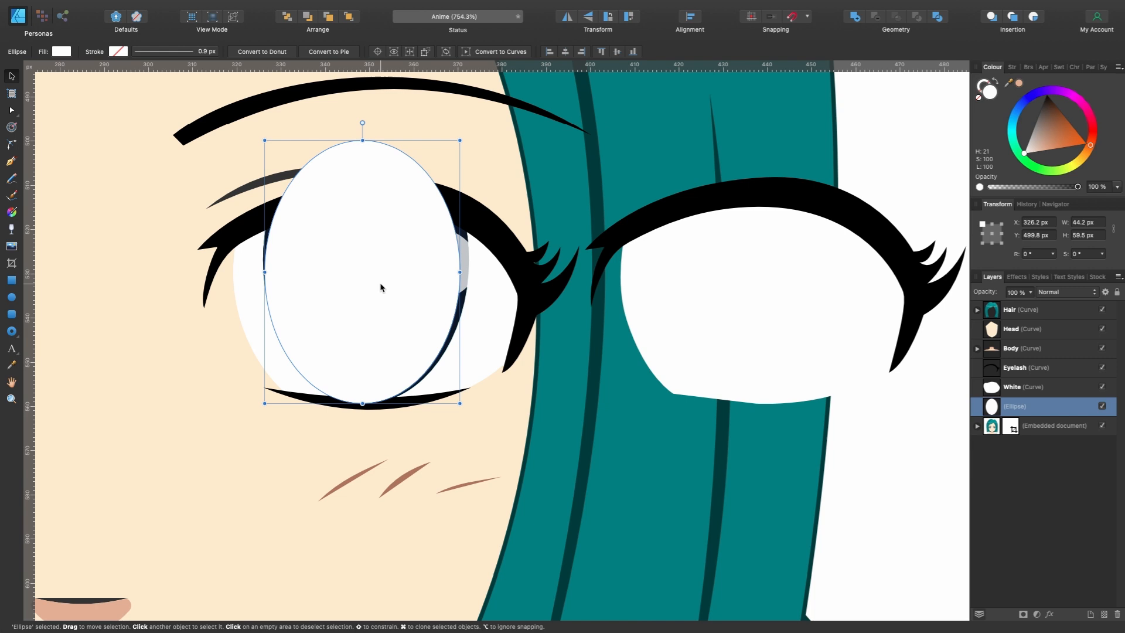
pyautogui.moveTo(383, 288); pyautogui.dragTo(386, 288)
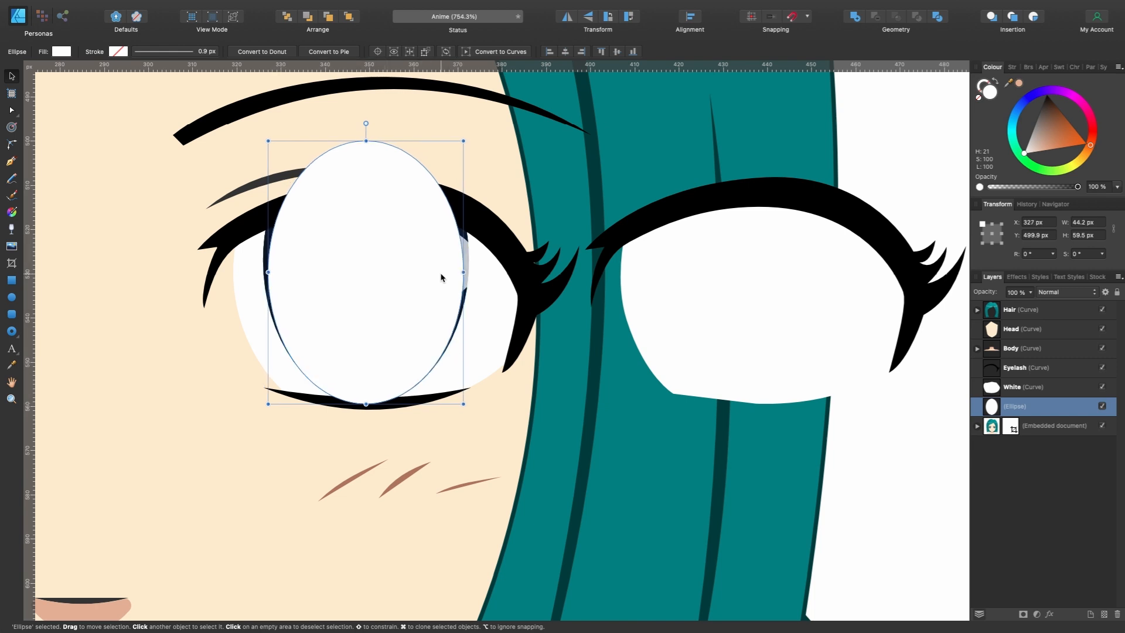
# - Widen the iris ellipse symmetrically to about 46 px and lower its opacity to 64% to reveal the stock iris underneath
pyautogui.moveTo(464, 271); pyautogui.dragTo(467, 271)
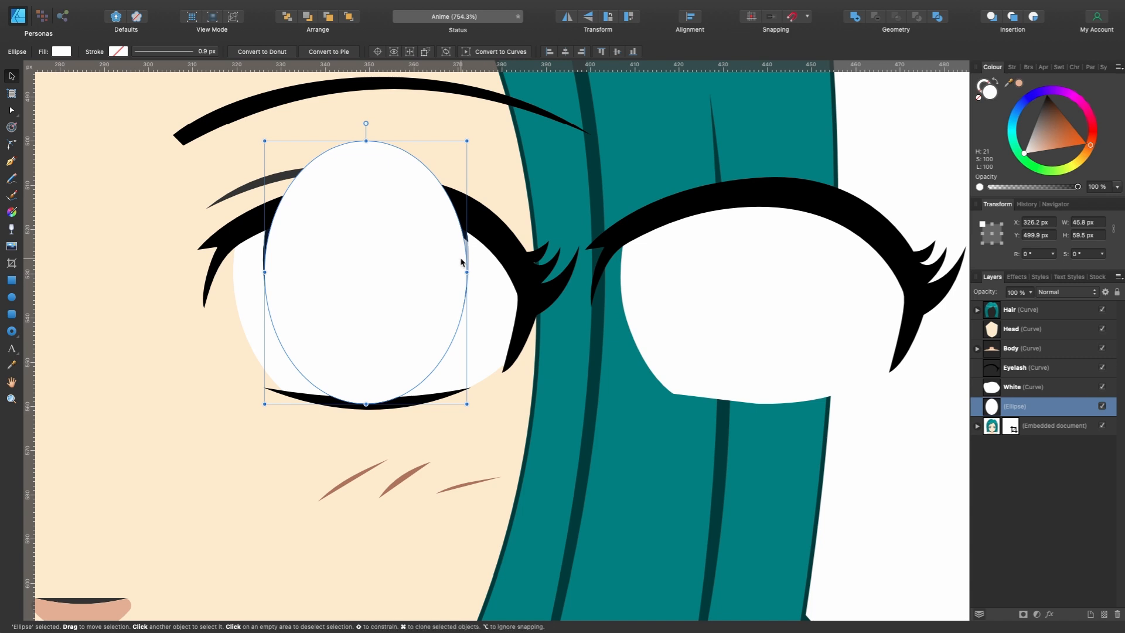
pyautogui.hscroll(-3, 462, 258)
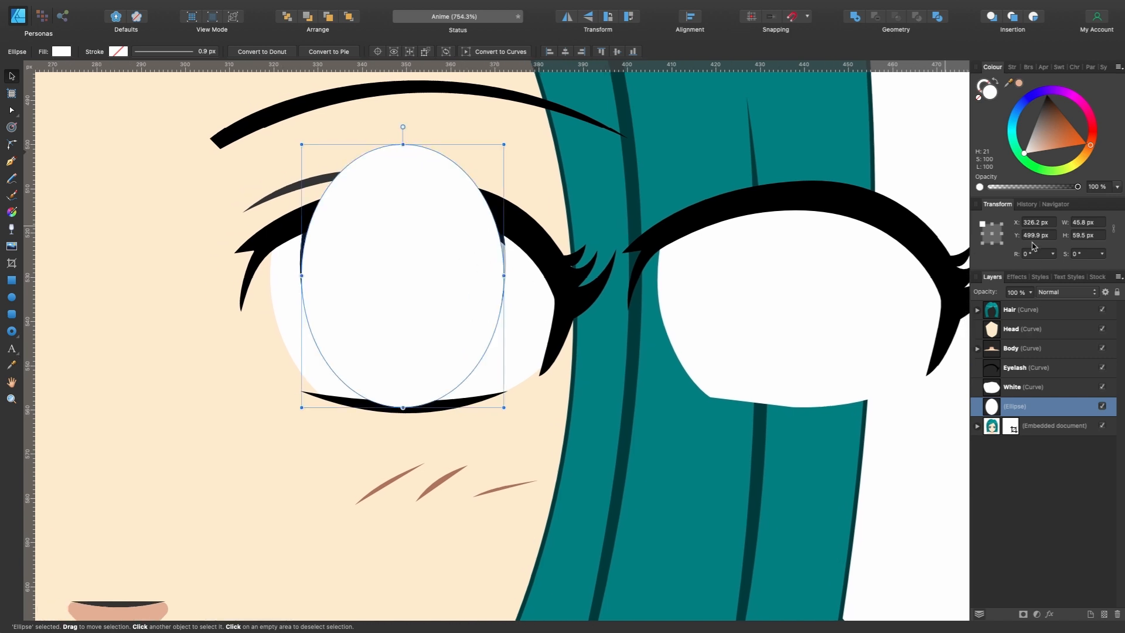
pyautogui.moveTo(1031, 292); pyautogui.dragTo(997, 315)
pyautogui.hscroll(-3, 606, 339)
pyautogui.scroll(5, 605, 340)
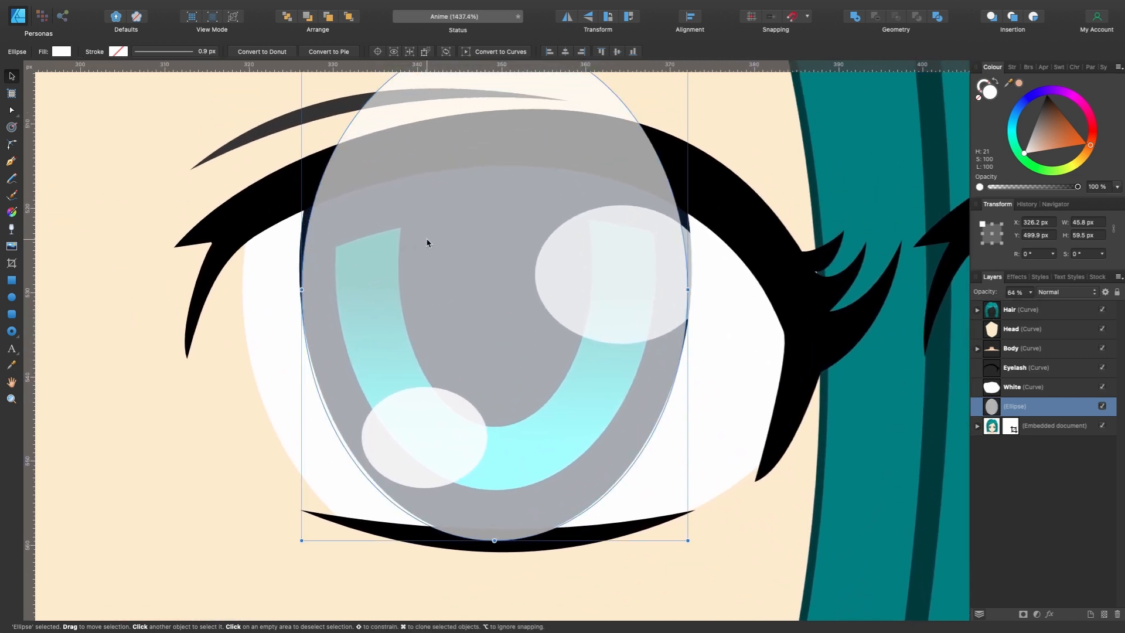
pyautogui.scroll(-3, 616, 319)
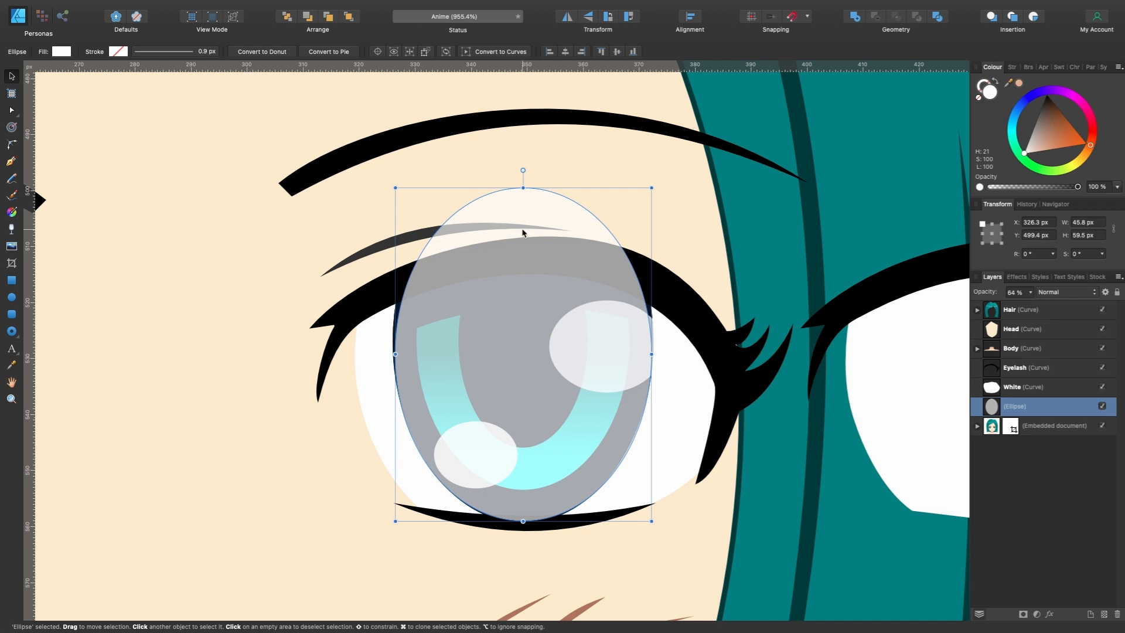
# - Convert the ellipse to curves and reshape its two side nodes outward to match the stock iris outline
pyautogui.click(516, 54)
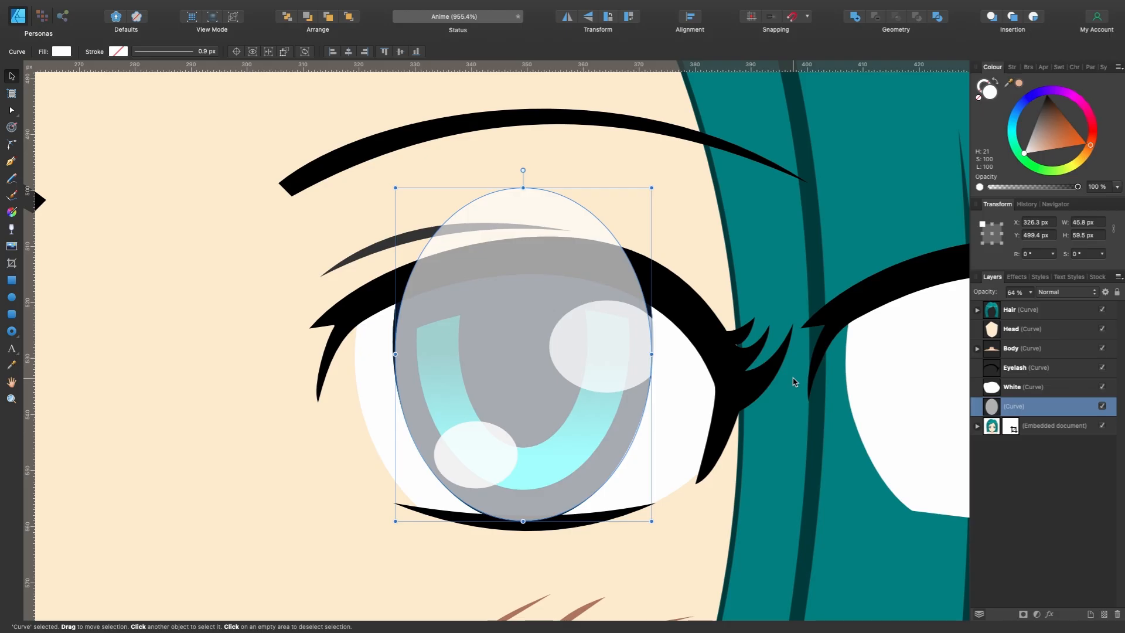
pyautogui.press('a')
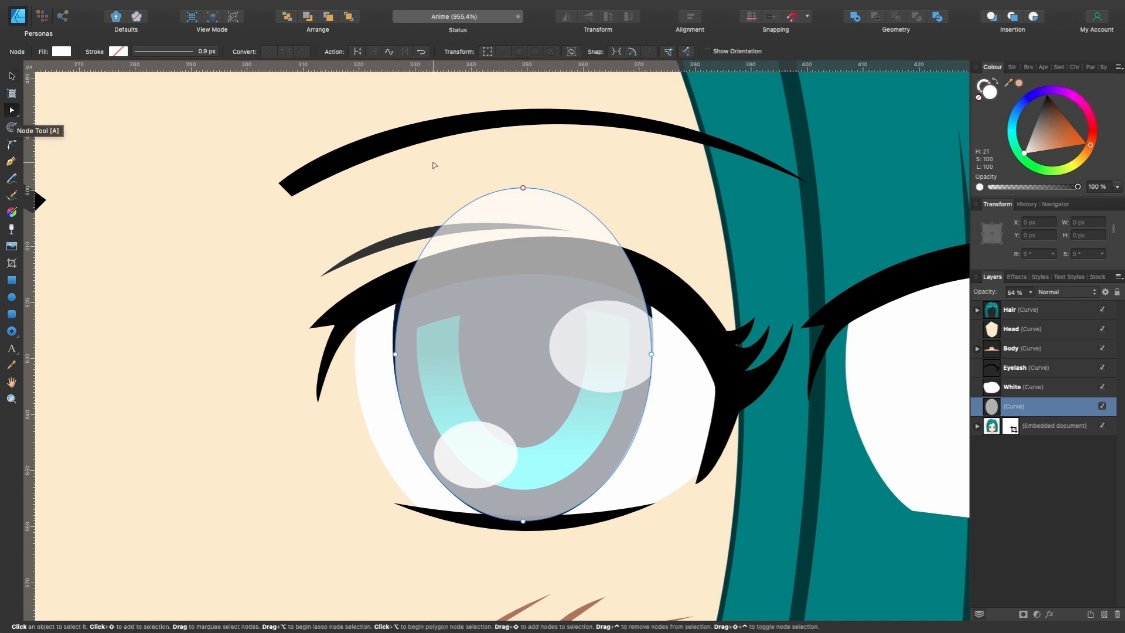
pyautogui.click(523, 188)
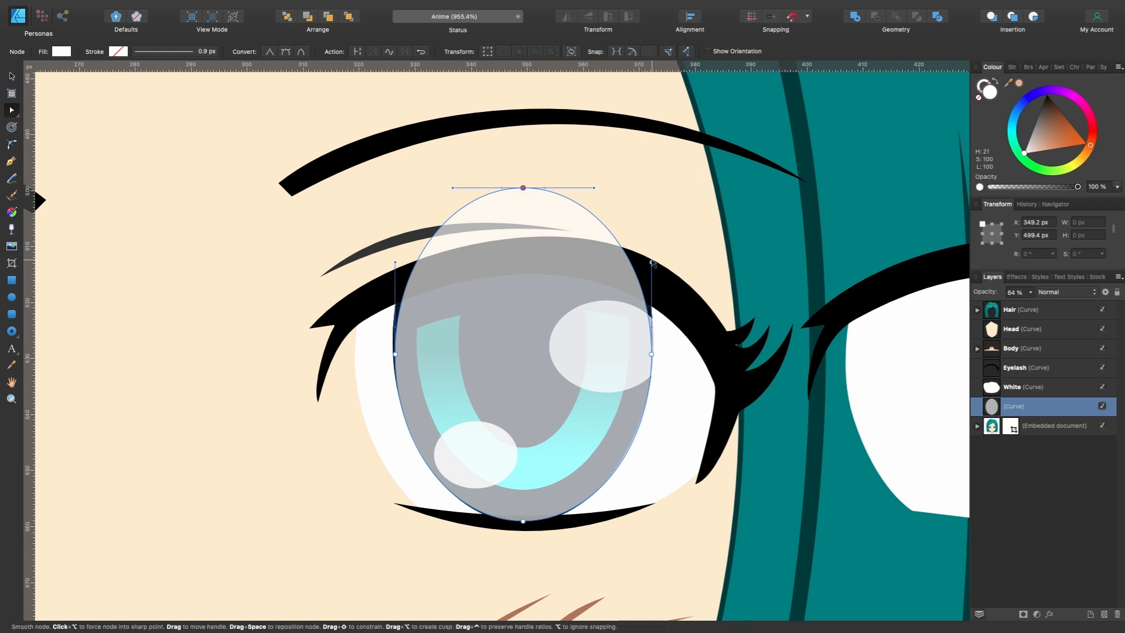
pyautogui.moveTo(654, 264); pyautogui.dragTo(661, 264)
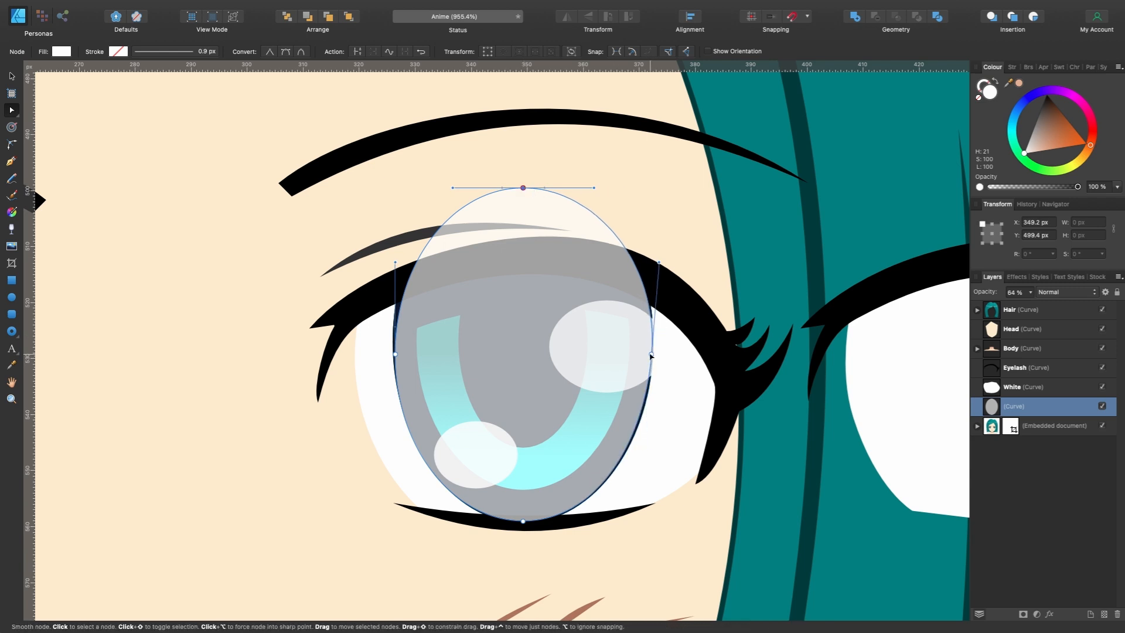
pyautogui.click(393, 355)
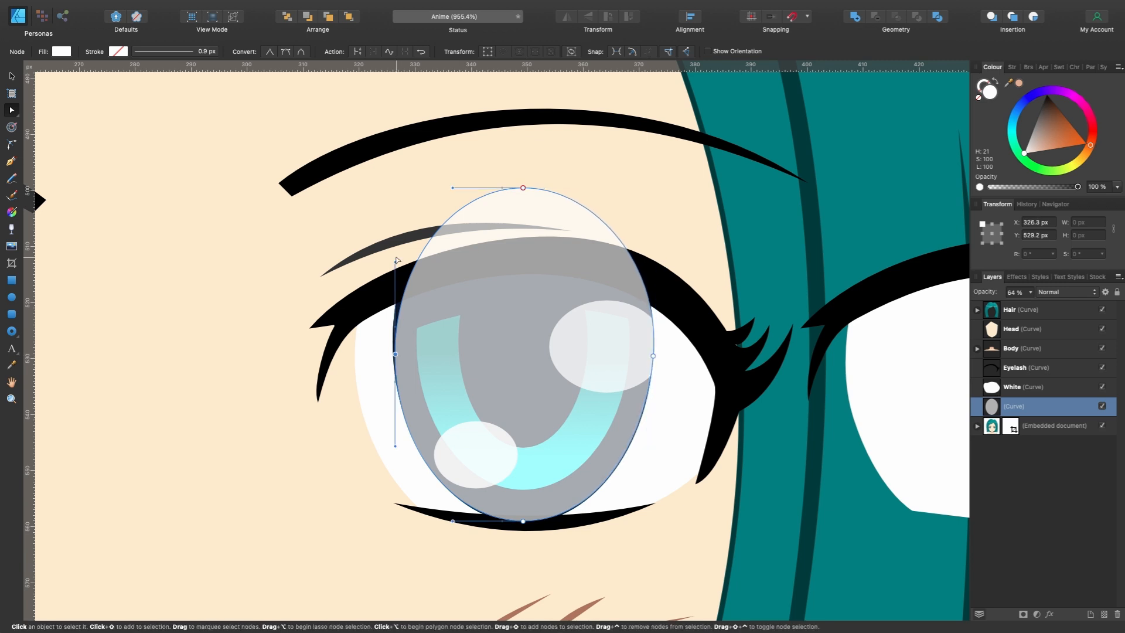
pyautogui.moveTo(391, 355); pyautogui.dragTo(392, 355)
pyautogui.hscroll(-1, 586, 388)
pyautogui.scroll(1, 587, 388)
pyautogui.scroll(-1, 587, 388)
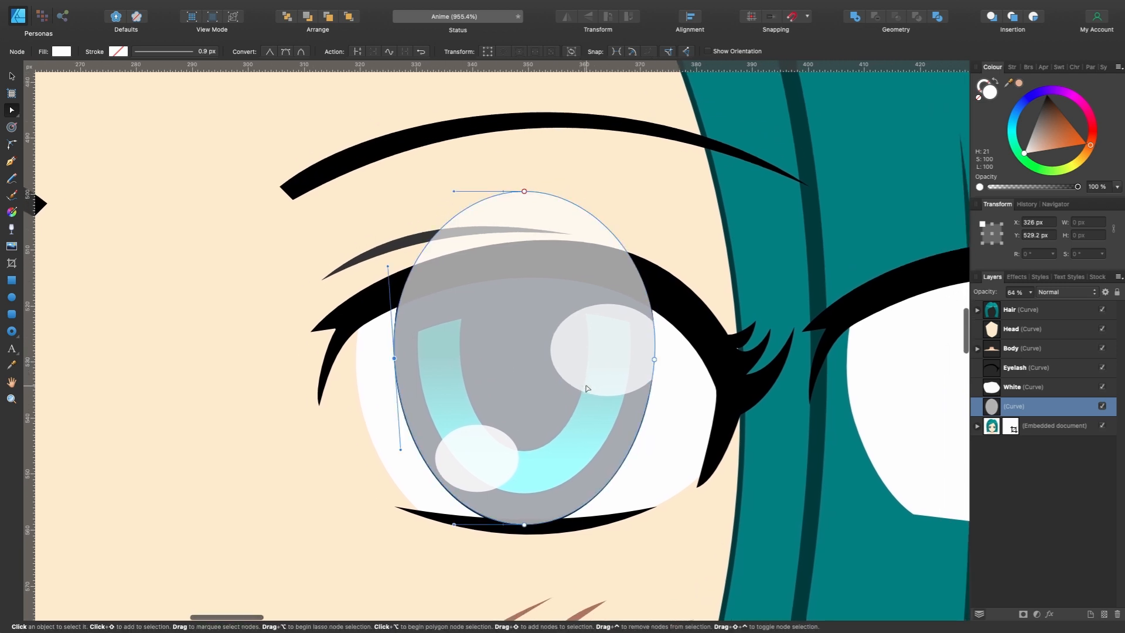
# - Restore the iris shape to 100% opacity and move it sideways onto the new eye's white
pyautogui.click(12, 76)
pyautogui.scroll(-3, 558, 300)
pyautogui.scroll(-1, 557, 300)
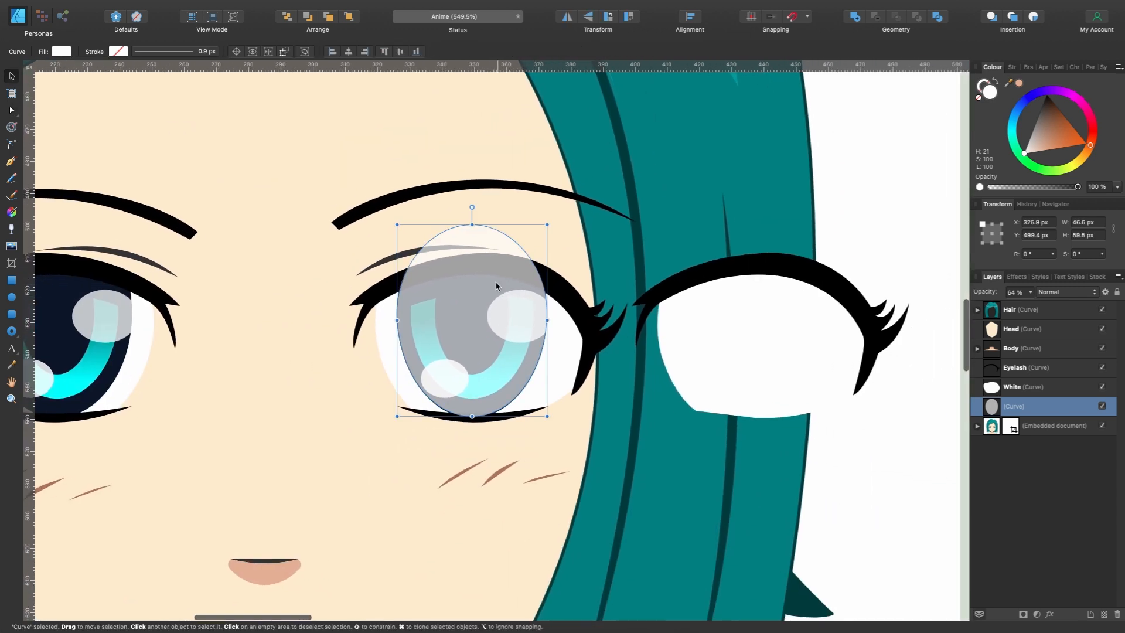
pyautogui.click(1031, 293)
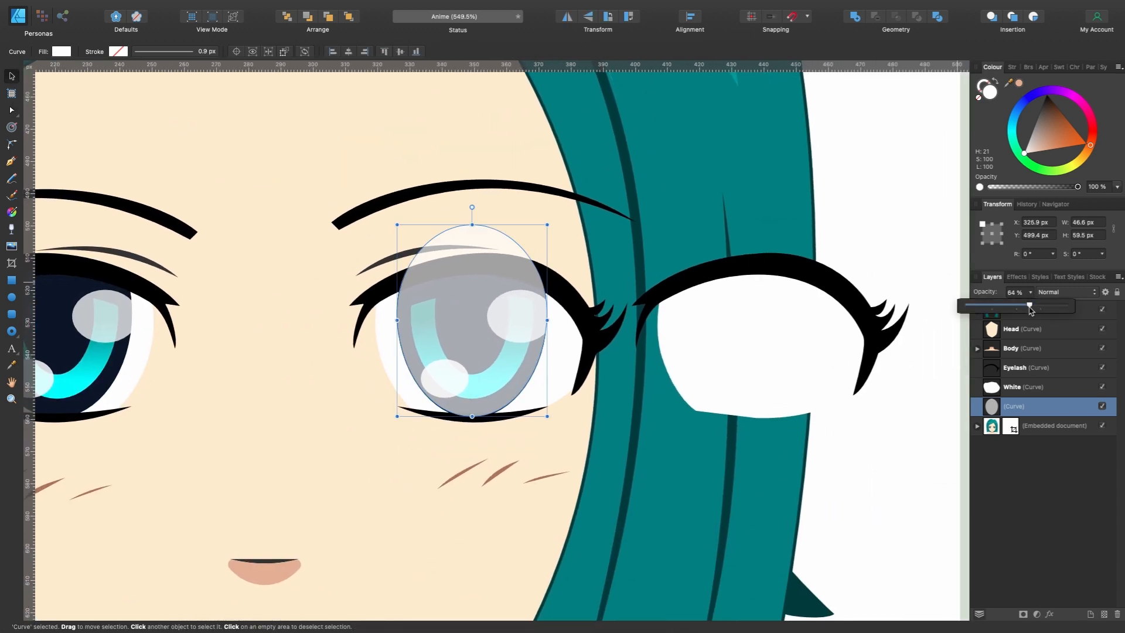
pyautogui.moveTo(1030, 311); pyautogui.dragTo(1072, 305)
pyautogui.moveTo(509, 318); pyautogui.dragTo(777, 311)
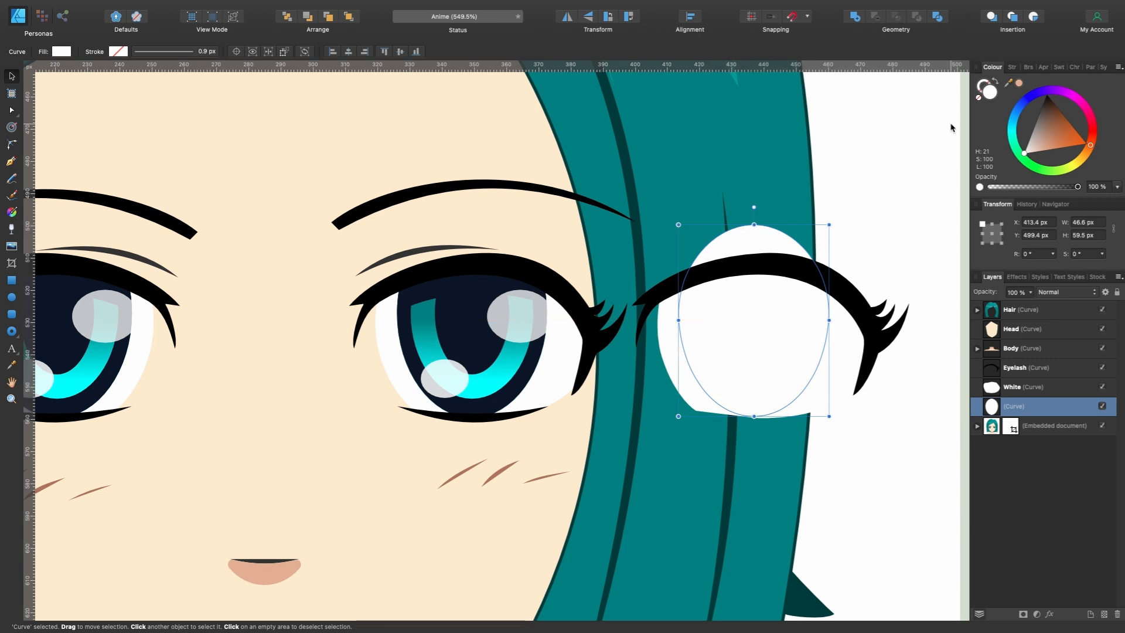
# - Fill the moved shape with the dark navy sampled from the stock iris and nest it inside the White layer
pyautogui.moveTo(1007, 82); pyautogui.dragTo(482, 316)
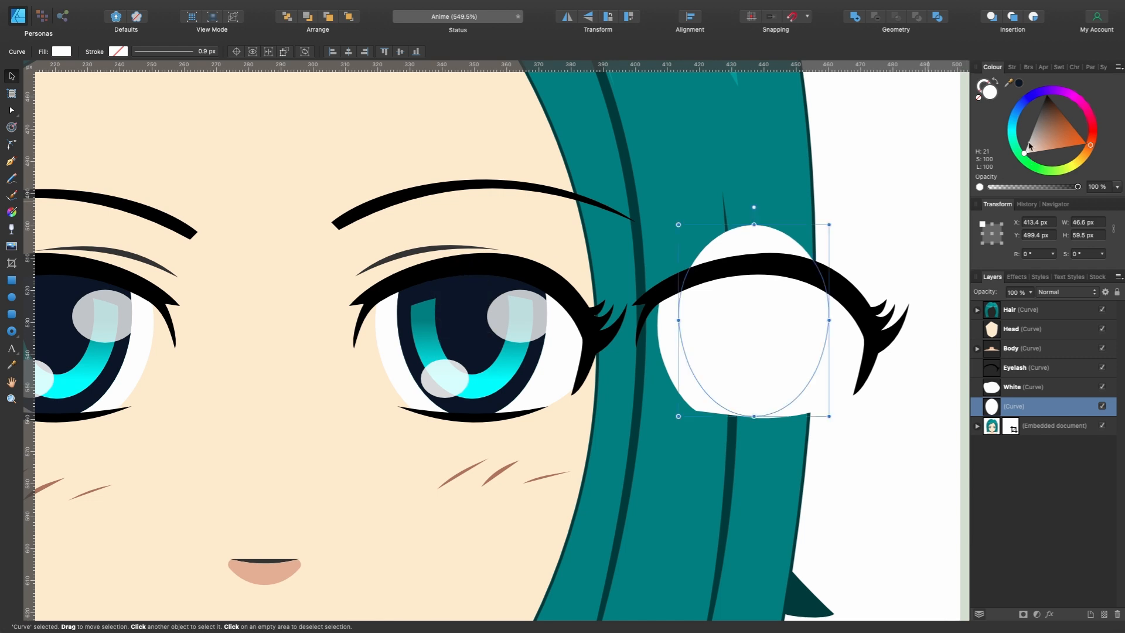
pyautogui.click(1017, 86)
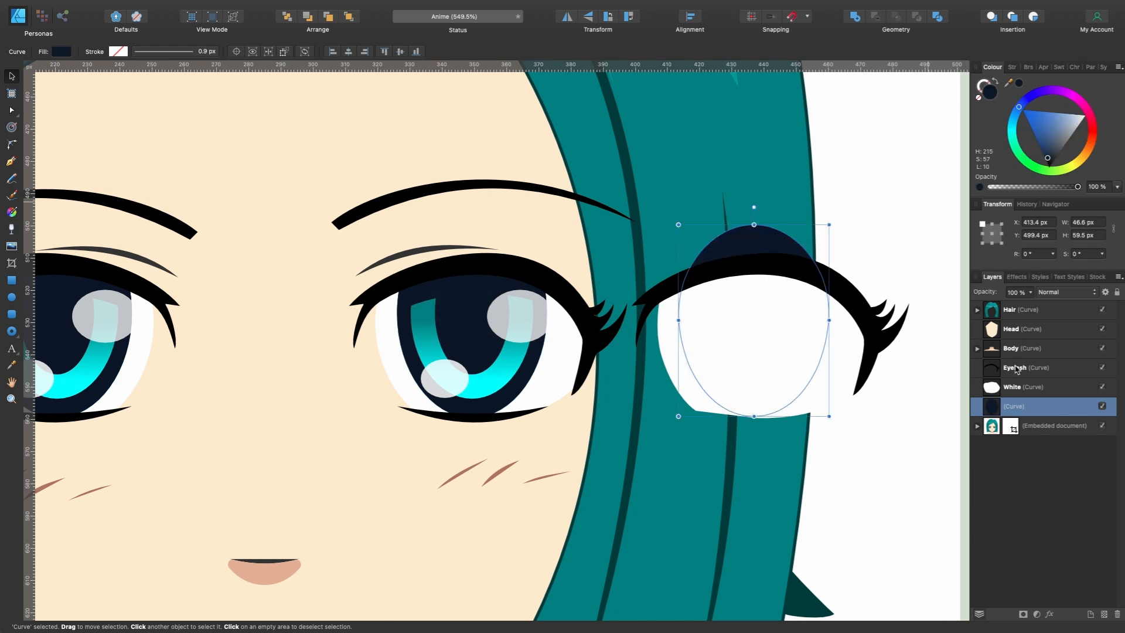
pyautogui.moveTo(989, 404); pyautogui.dragTo(987, 385)
pyautogui.hscroll(2, 754, 371)
pyautogui.scroll(3, 798, 351)
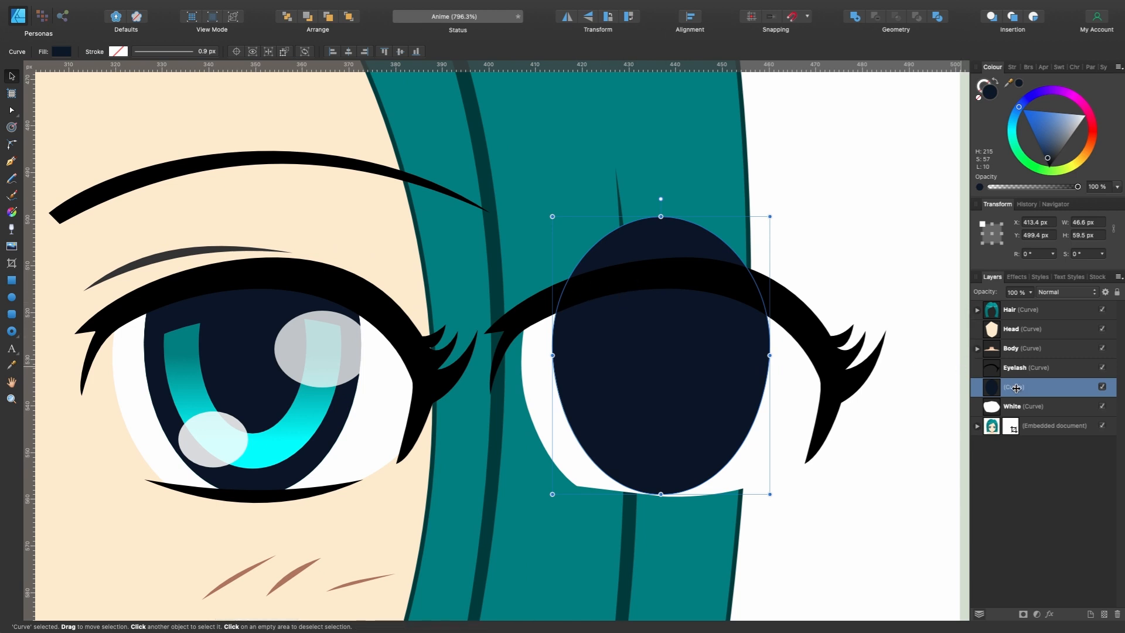
pyautogui.moveTo(1006, 388); pyautogui.dragTo(1040, 408)
# - Duplicate the dark navy shape inside the White layer and rename the copy Iris
pyautogui.hscroll(-5, 527, 352)
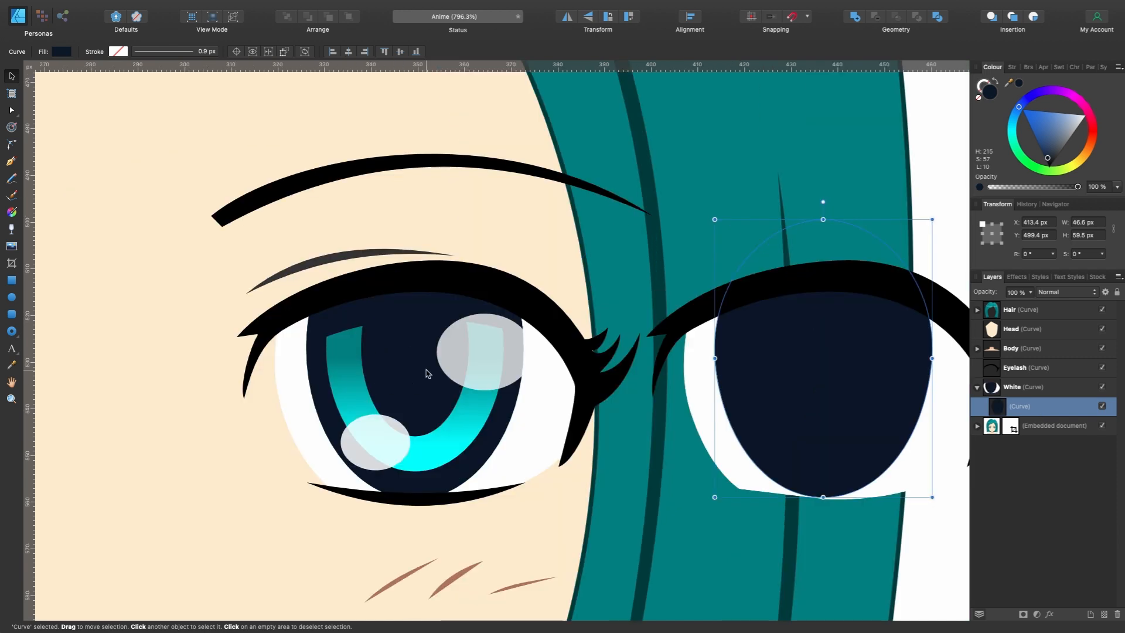
pyautogui.scroll(2, 429, 373)
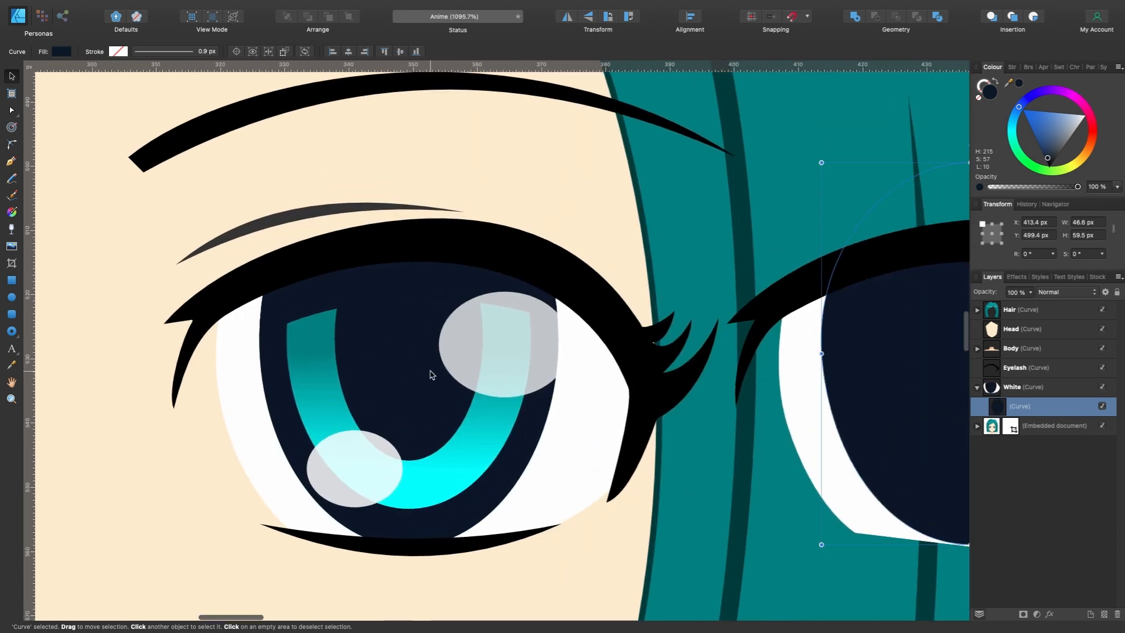
pyautogui.scroll(-3, 525, 402)
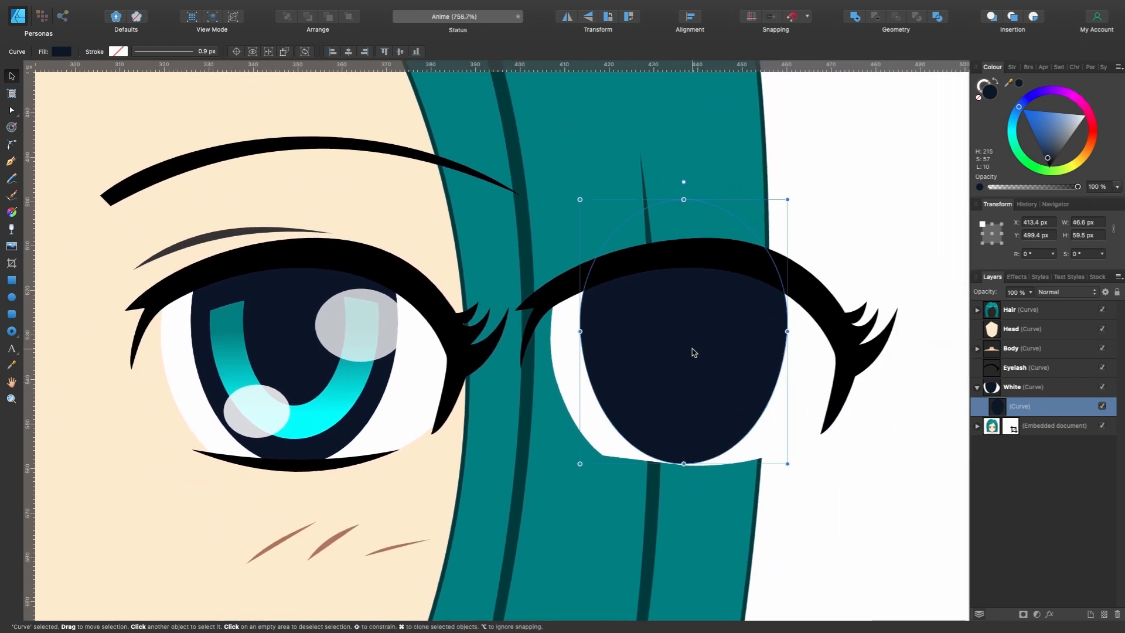
pyautogui.press('super+j')
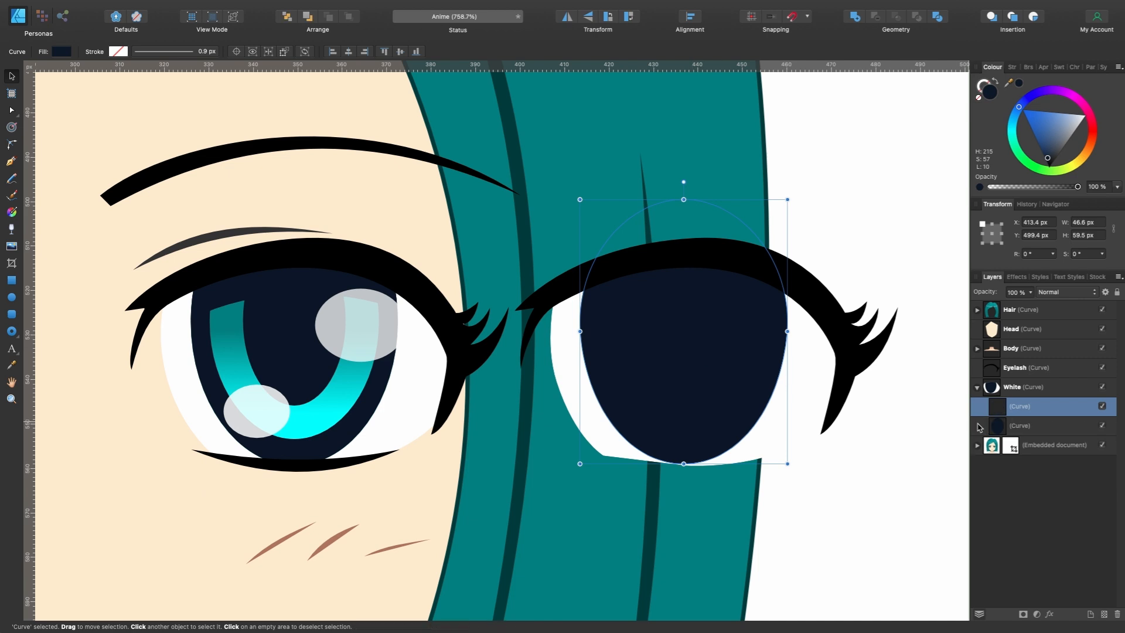
pyautogui.doubleClick(1019, 406)
pyautogui.write('Iris')
pyautogui.press('Return')
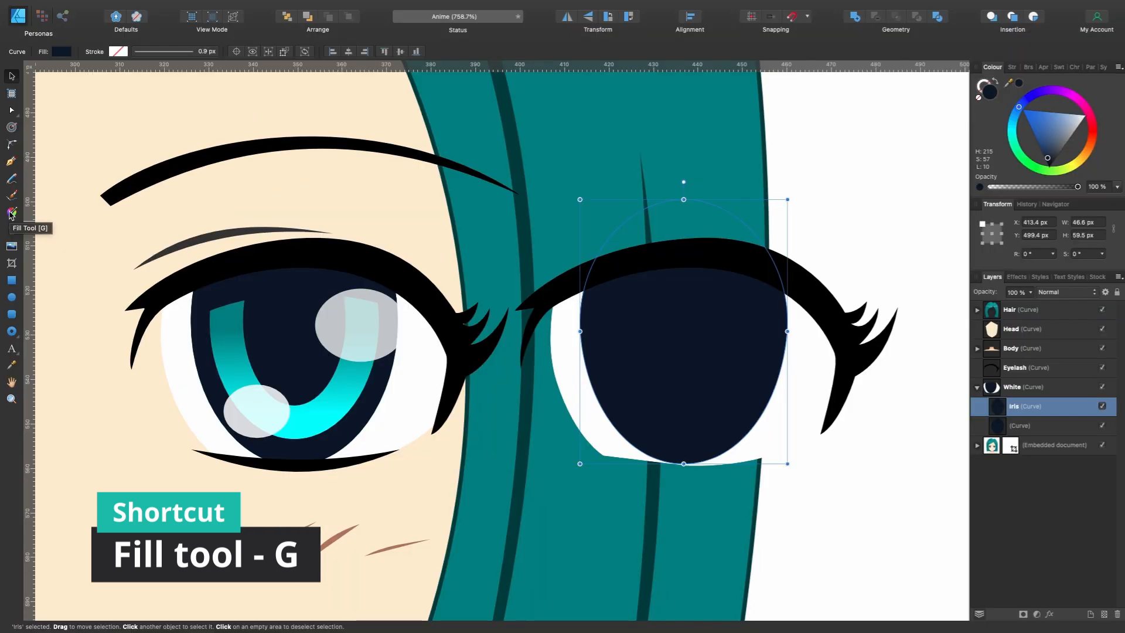
# - Apply a vertical linear gradient to Iris, with the stock iris's bright cyan at the lower end and its dark teal at the upper end
pyautogui.click(10, 213)
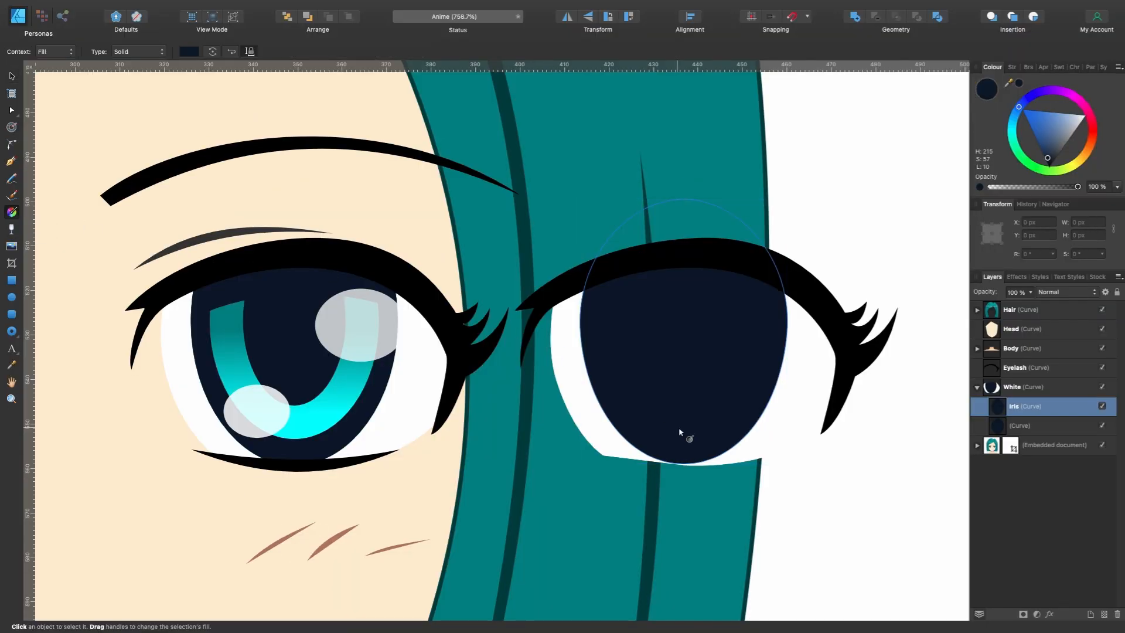
pyautogui.moveTo(681, 461); pyautogui.dragTo(675, 268)
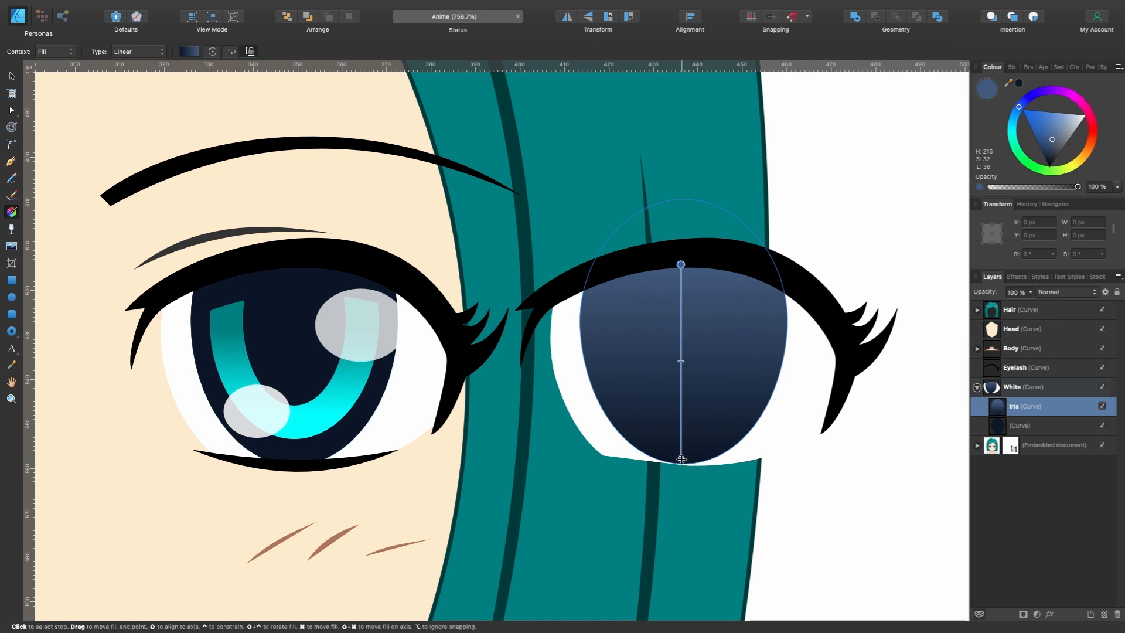
pyautogui.click(681, 458)
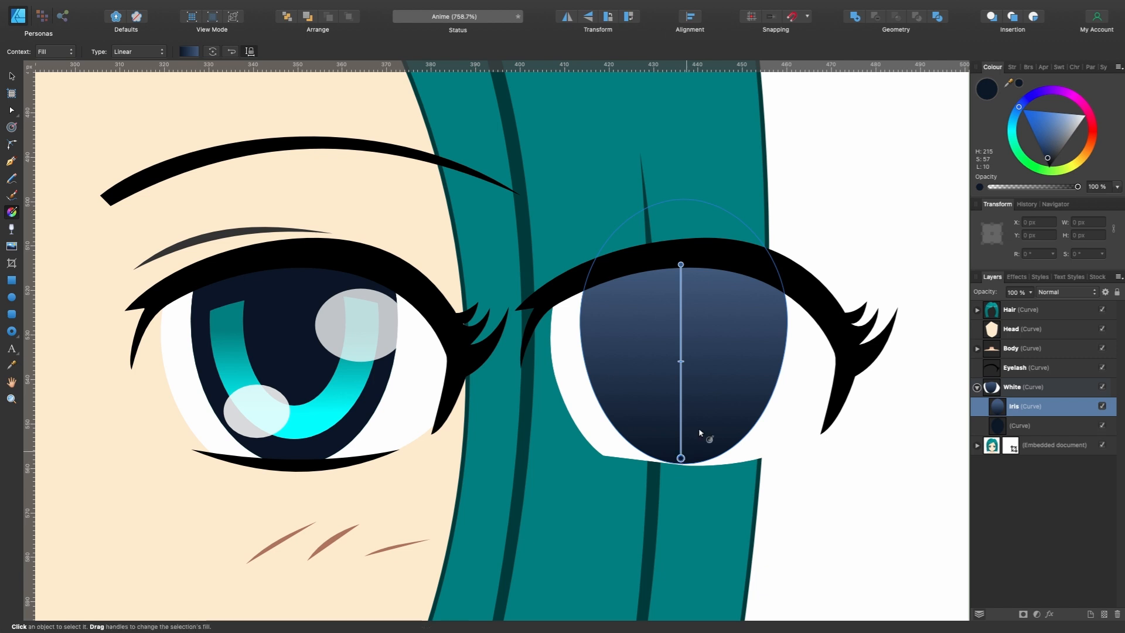
pyautogui.moveTo(1010, 86); pyautogui.dragTo(297, 436)
pyautogui.click(1019, 83)
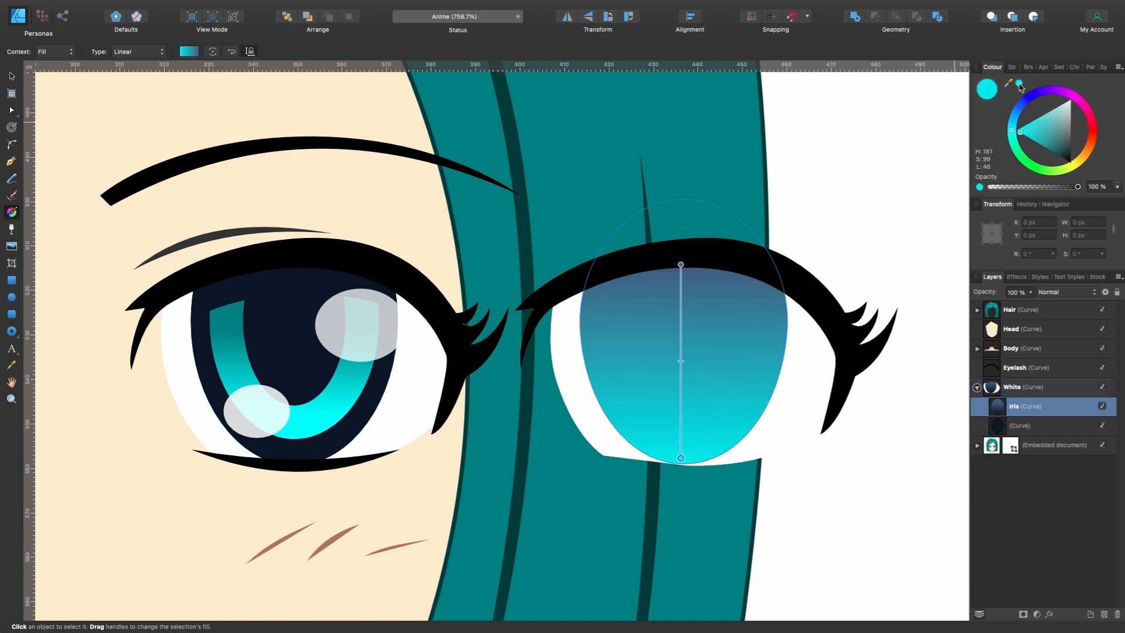
pyautogui.click(682, 262)
pyautogui.moveTo(1011, 84); pyautogui.dragTo(235, 304)
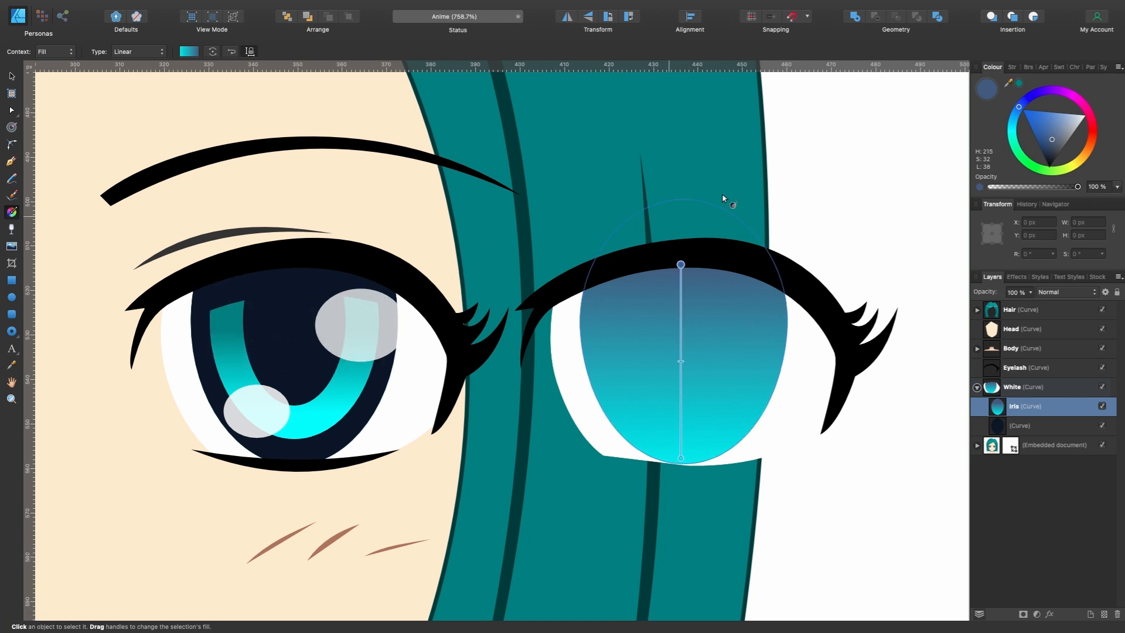
pyautogui.click(1020, 86)
pyautogui.scroll(2, 798, 301)
pyautogui.hscroll(-2, 798, 301)
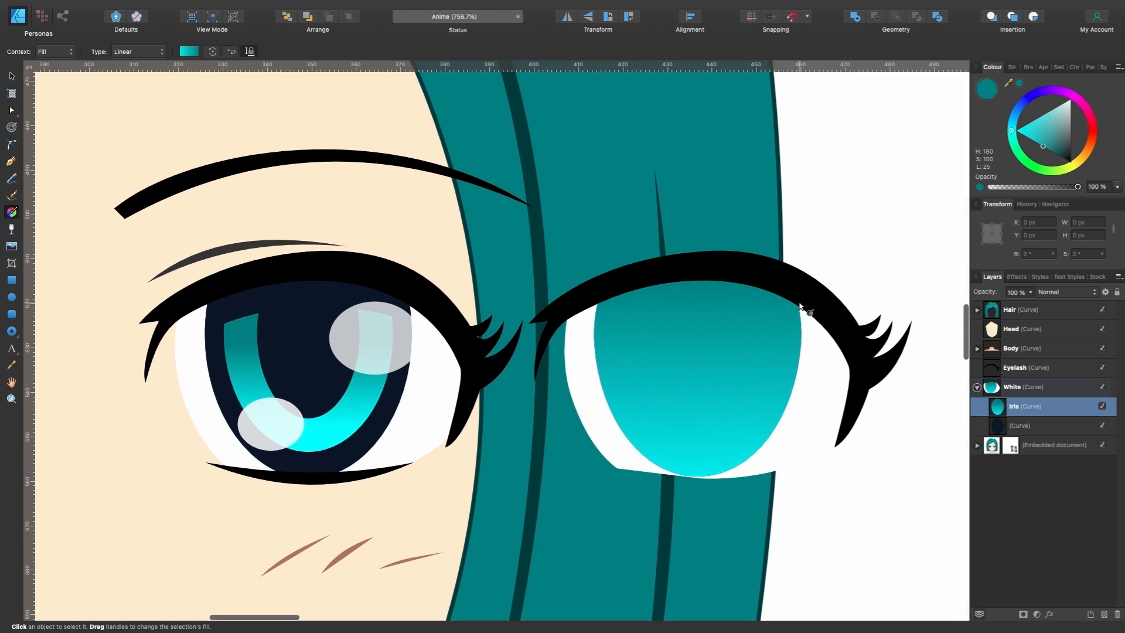
# - Scale Iris around its centre to about 35 by 45 px and add a duplicate of it named Pupil
pyautogui.press('v')
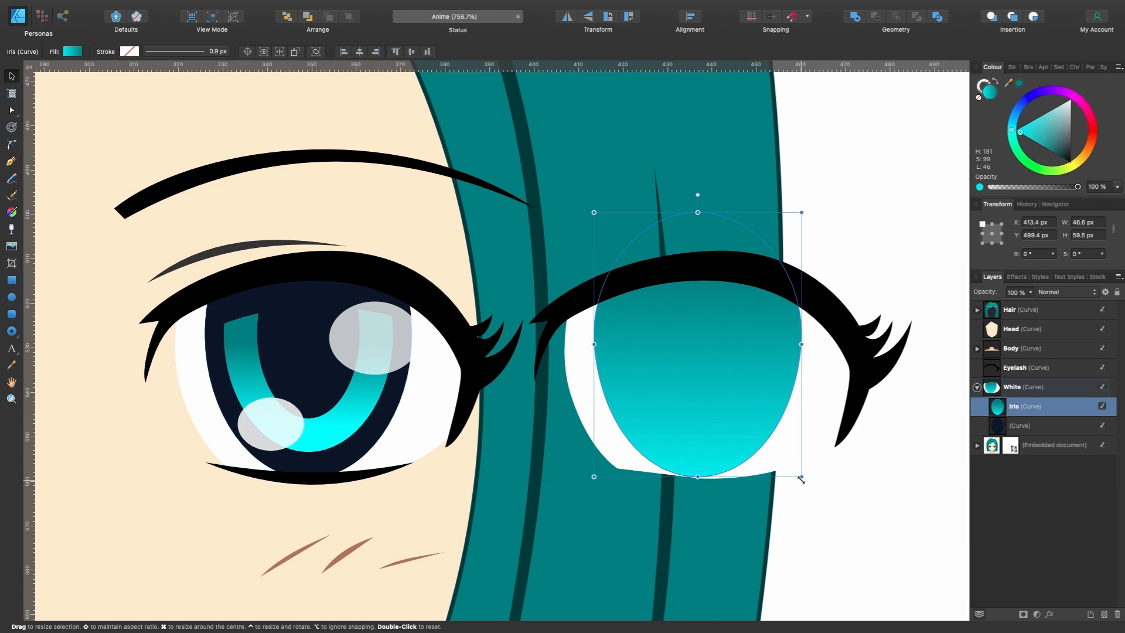
pyautogui.moveTo(800, 478); pyautogui.dragTo(776, 445)
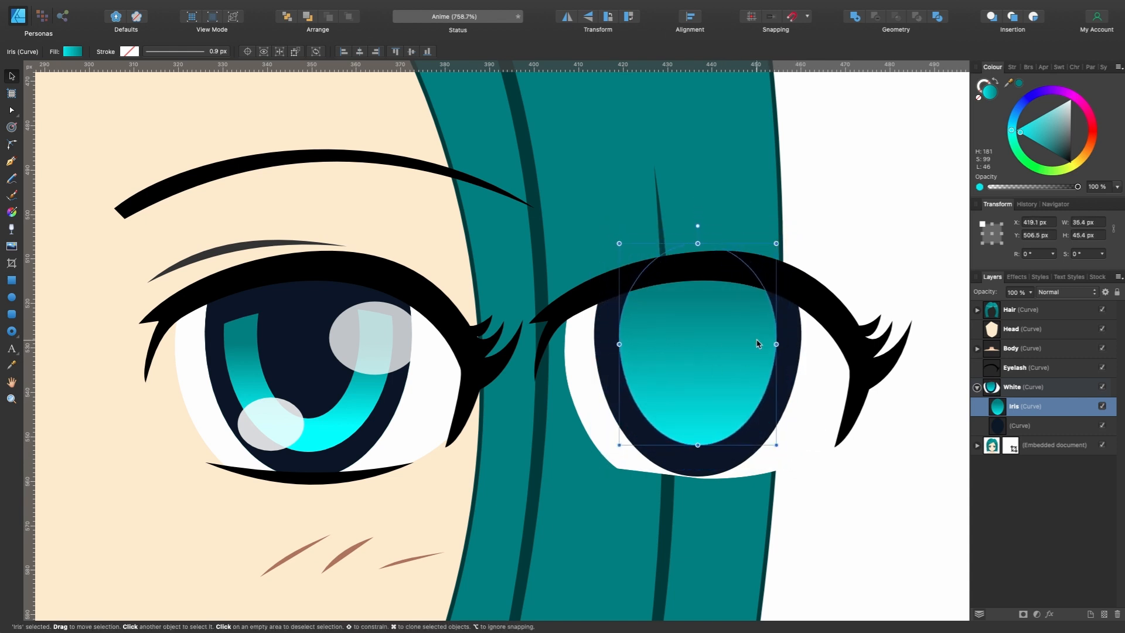
pyautogui.press('super+j')
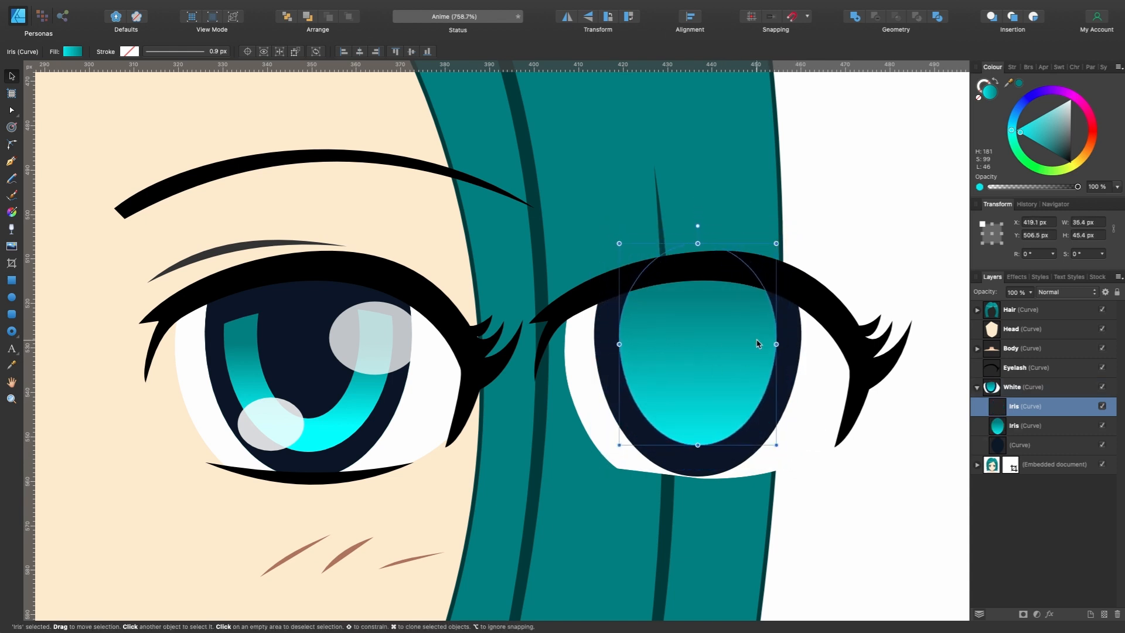
pyautogui.doubleClick(1015, 410)
pyautogui.write('Pupi')
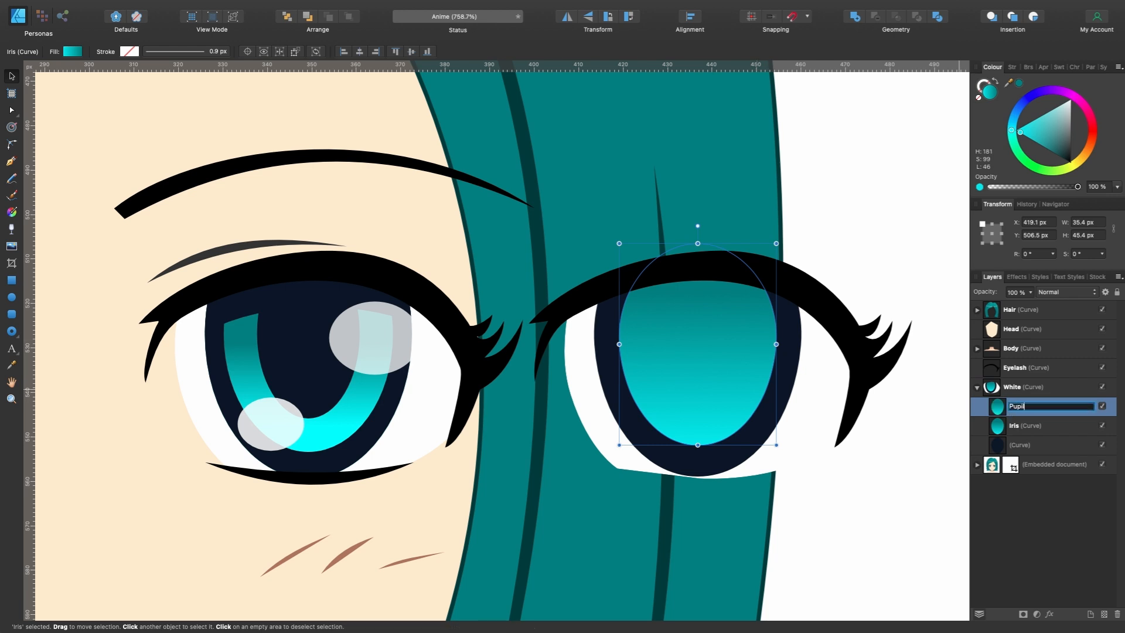
pyautogui.write('l')
pyautogui.press('Return')
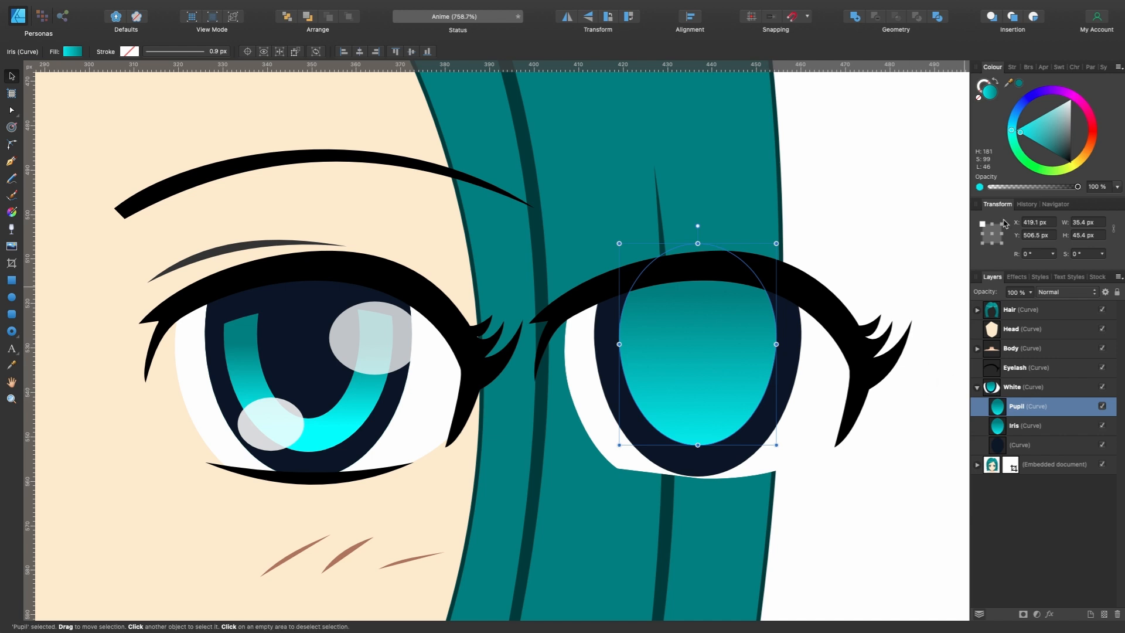
# - Fill Pupil with the stock eye's dark navy and scale it around its centre to about 23 by 32 px
pyautogui.moveTo(1010, 85); pyautogui.dragTo(289, 372)
pyautogui.click(1020, 84)
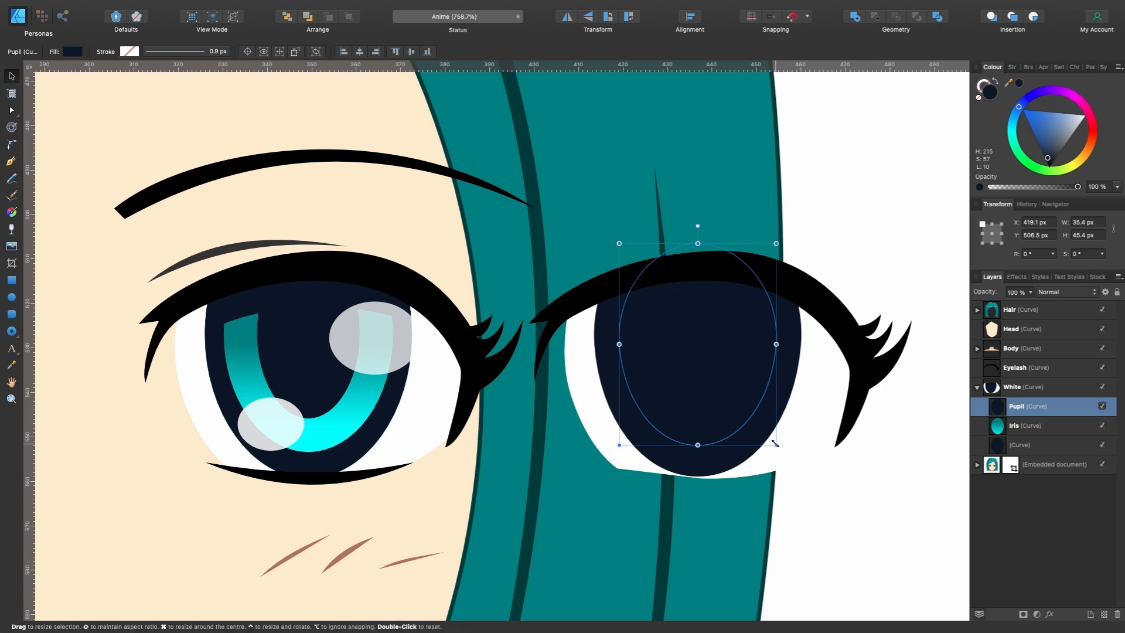
pyautogui.moveTo(775, 444); pyautogui.dragTo(750, 414)
pyautogui.scroll(3, 311, 343)
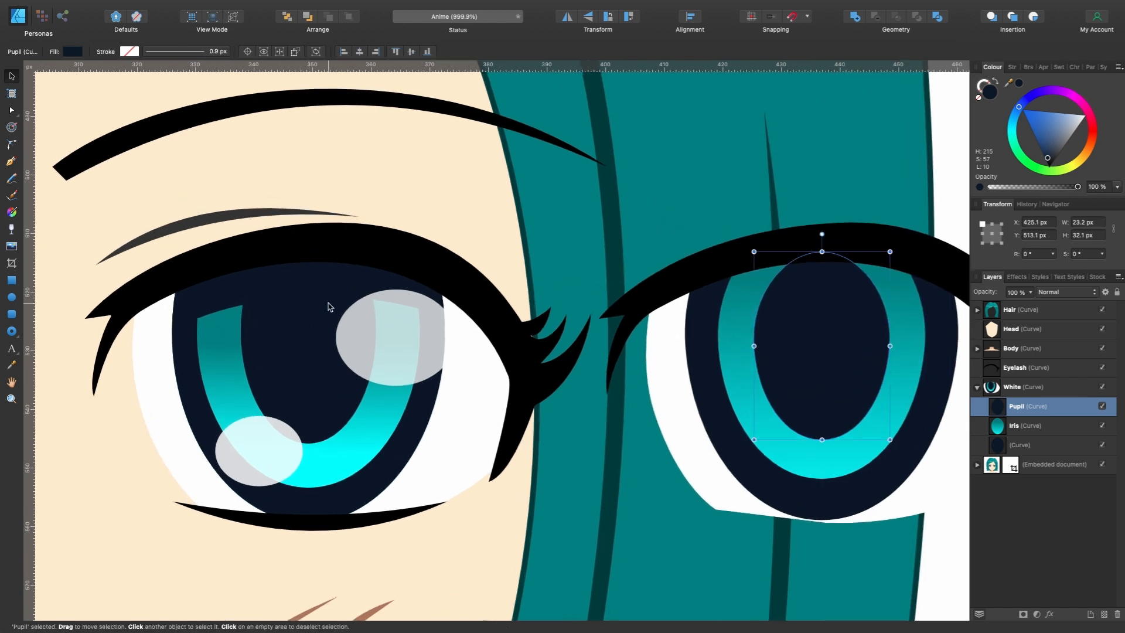
# - Draw a closed dark navy shape about 39 by 15 px over the upper part of Iris and Pupil, inside White
pyautogui.hscroll(5, 743, 297)
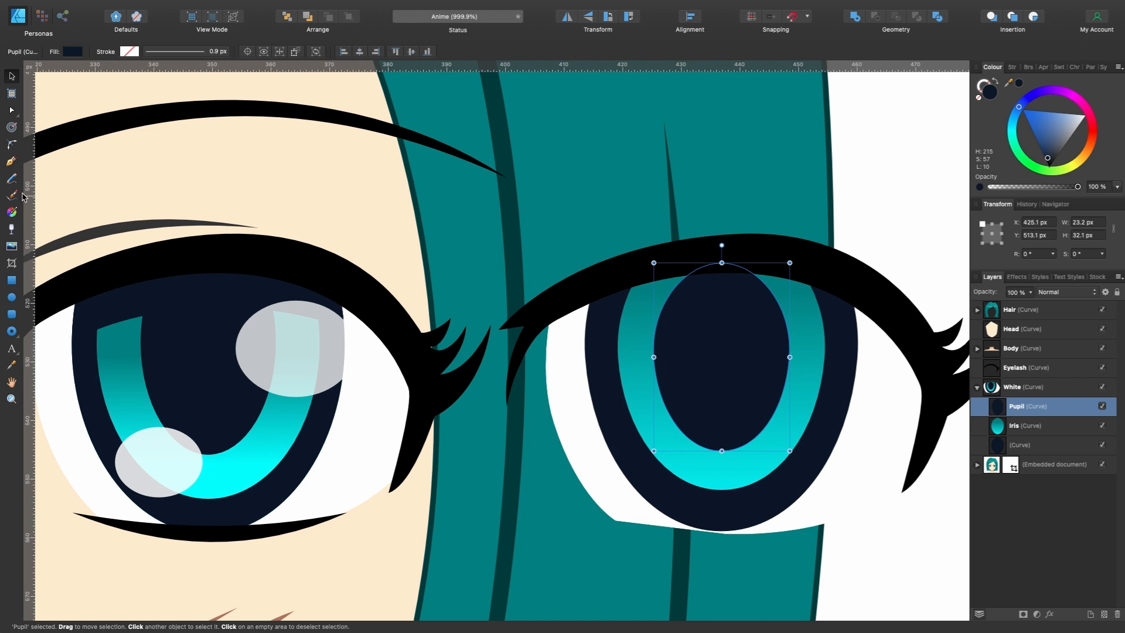
pyautogui.click(11, 163)
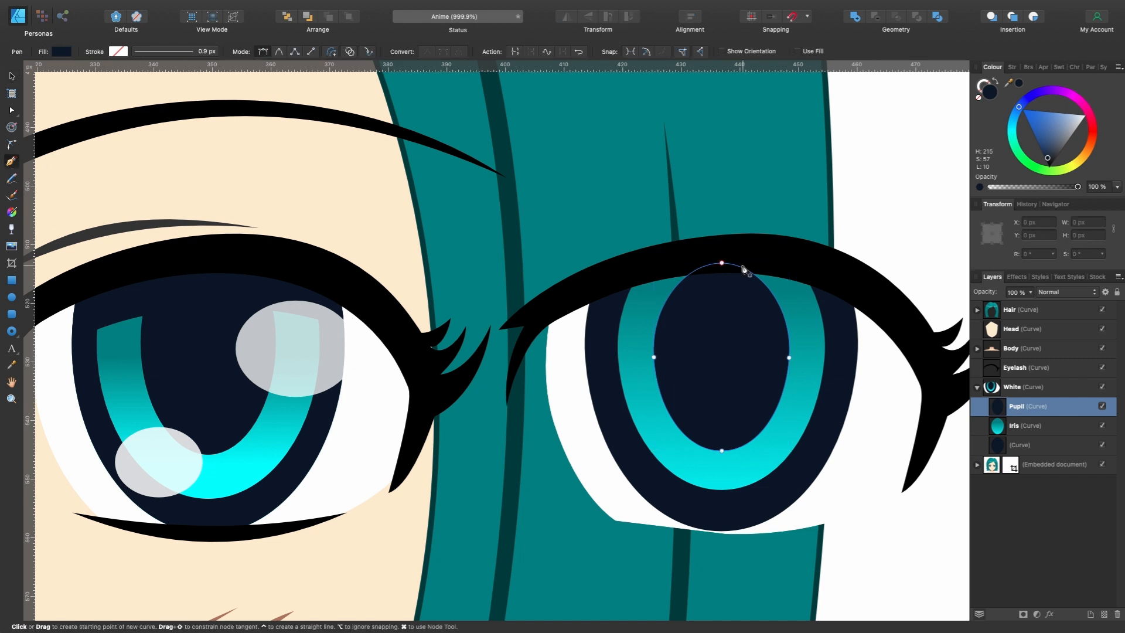
pyautogui.click(833, 318)
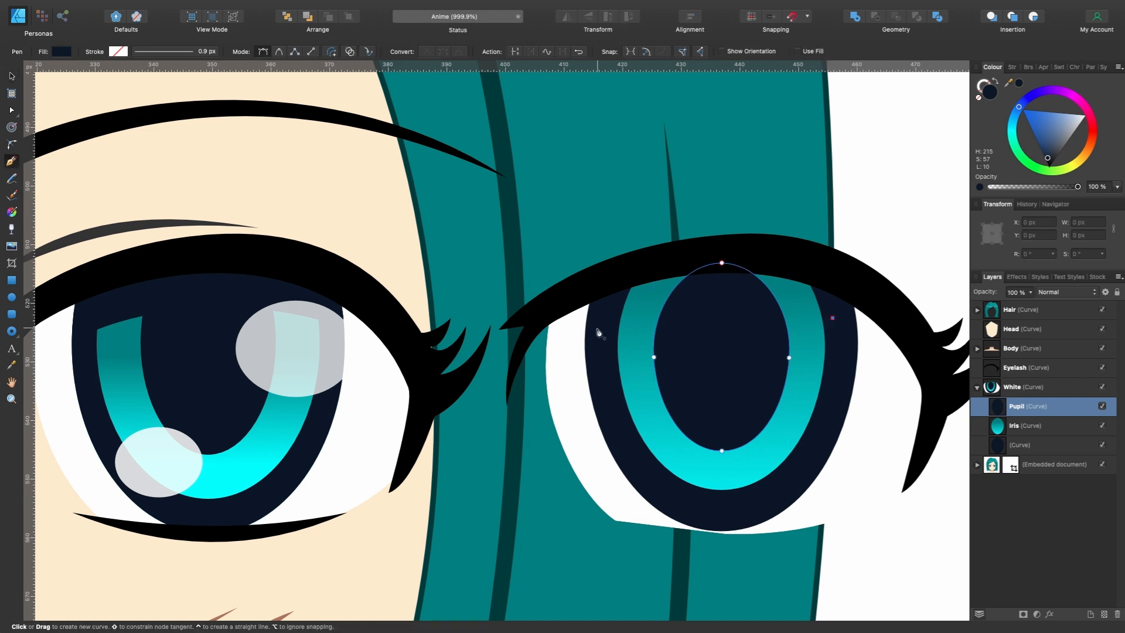
pyautogui.moveTo(602, 332); pyautogui.dragTo(492, 382)
pyautogui.moveTo(621, 271); pyautogui.dragTo(742, 246)
pyautogui.click(815, 257)
pyautogui.click(832, 318)
pyautogui.click(1018, 83)
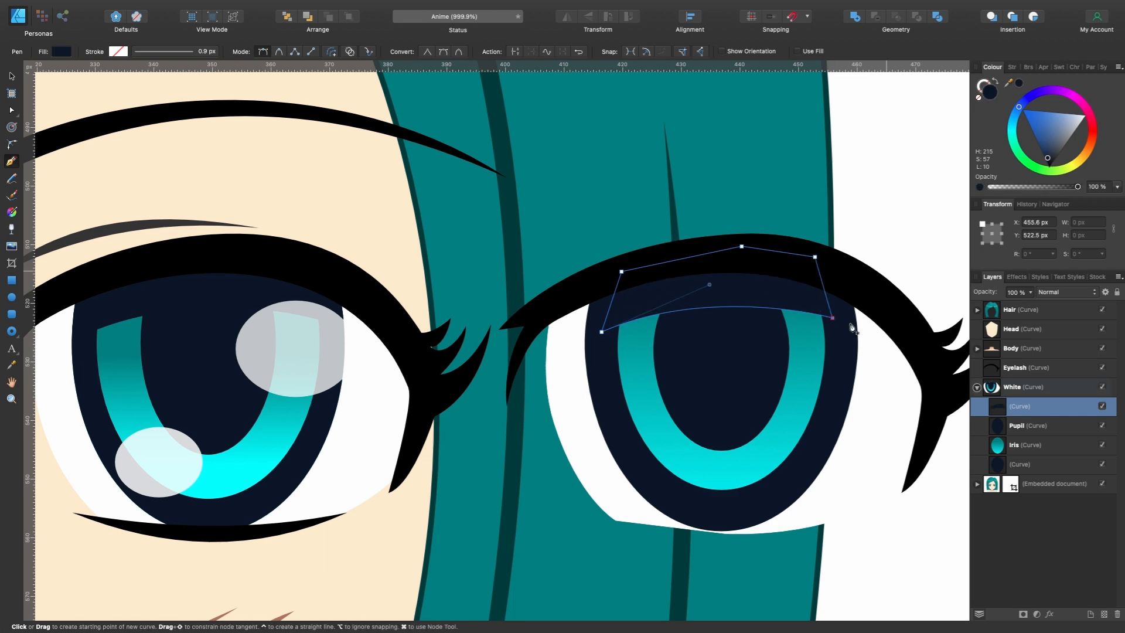
# - Try to raise the navy cover shape slightly over the iris and compare it with the stock eye
pyautogui.scroll(-2, 854, 322)
pyautogui.scroll(-5, 850, 328)
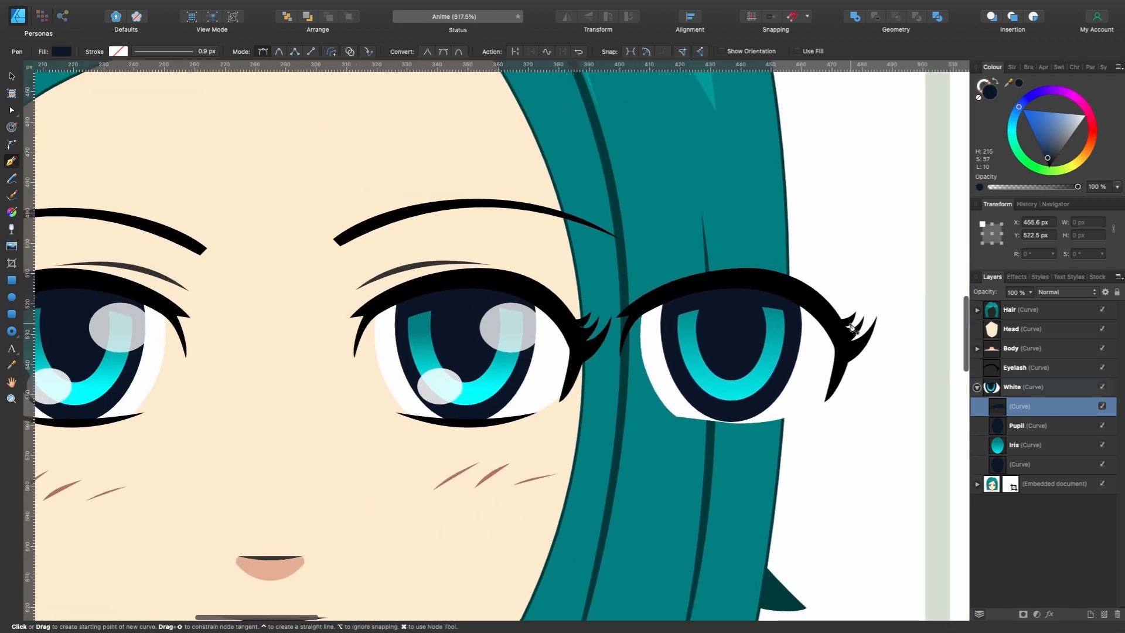
pyautogui.scroll(5, 738, 325)
pyautogui.press('v')
pyautogui.moveTo(741, 322); pyautogui.dragTo(740, 299)
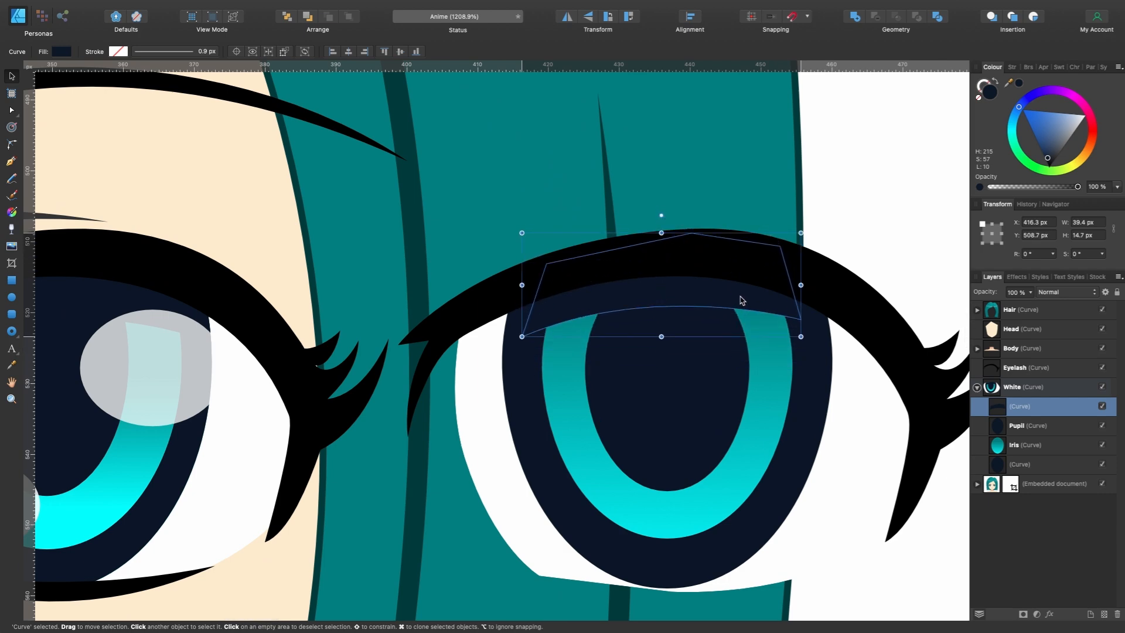
pyautogui.scroll(-2, 741, 300)
pyautogui.scroll(-2, 741, 301)
pyautogui.scroll(3, 744, 316)
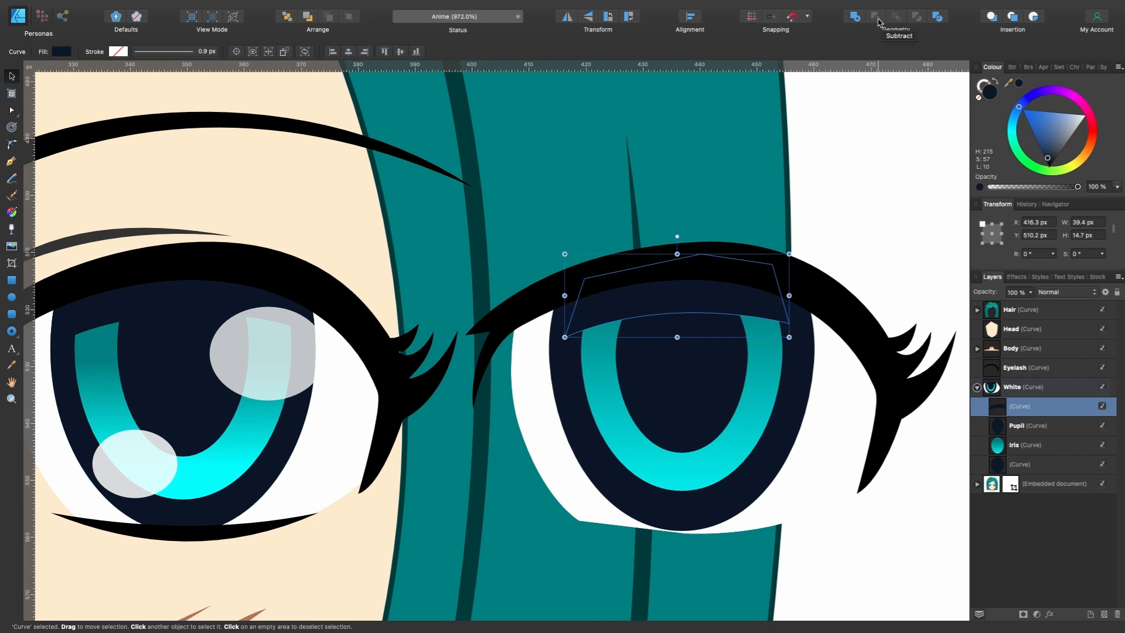
pyautogui.scroll(2, 743, 350)
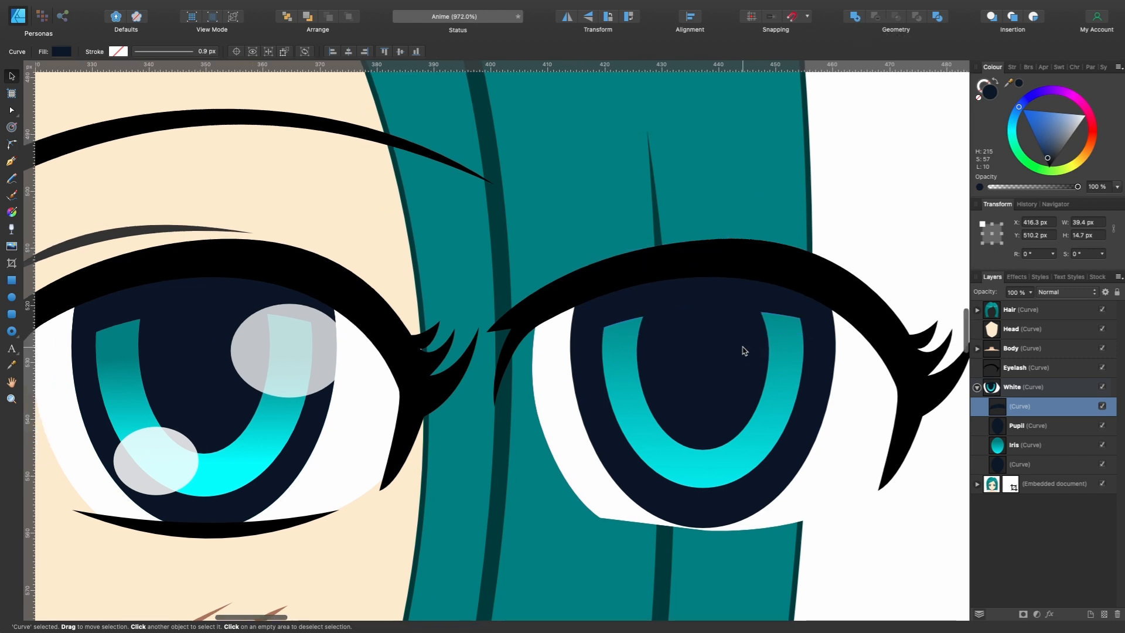
pyautogui.scroll(-3, 743, 350)
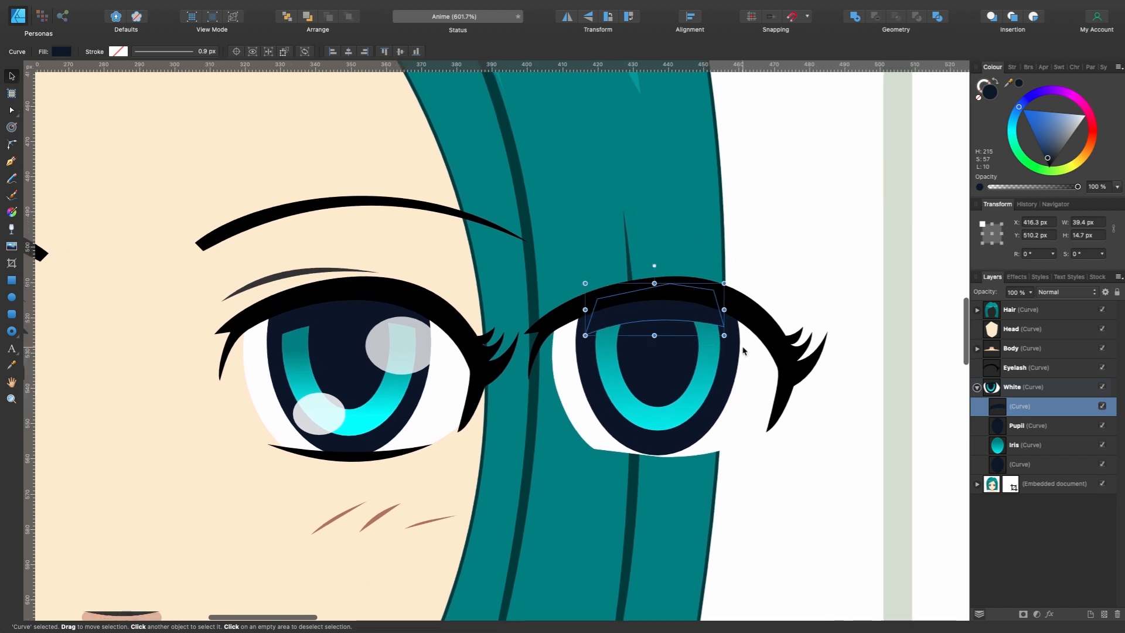
pyautogui.scroll(3, 408, 374)
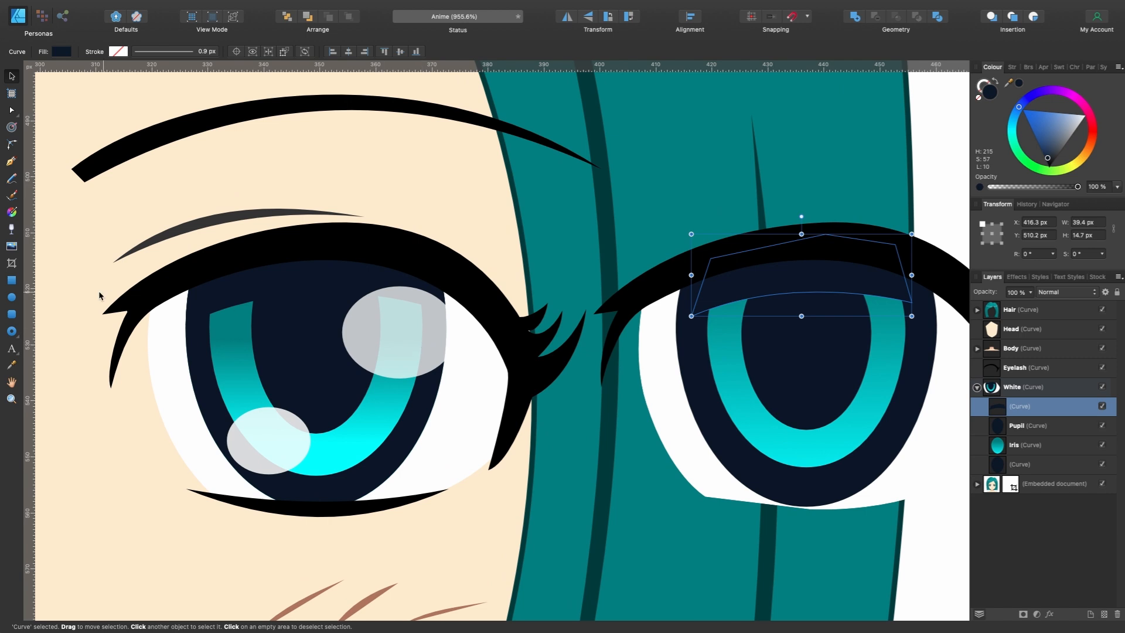
# - Draw a white ellipse about 22 by 16 px over the iris's upper right and set its opacity to 72%
pyautogui.click(12, 298)
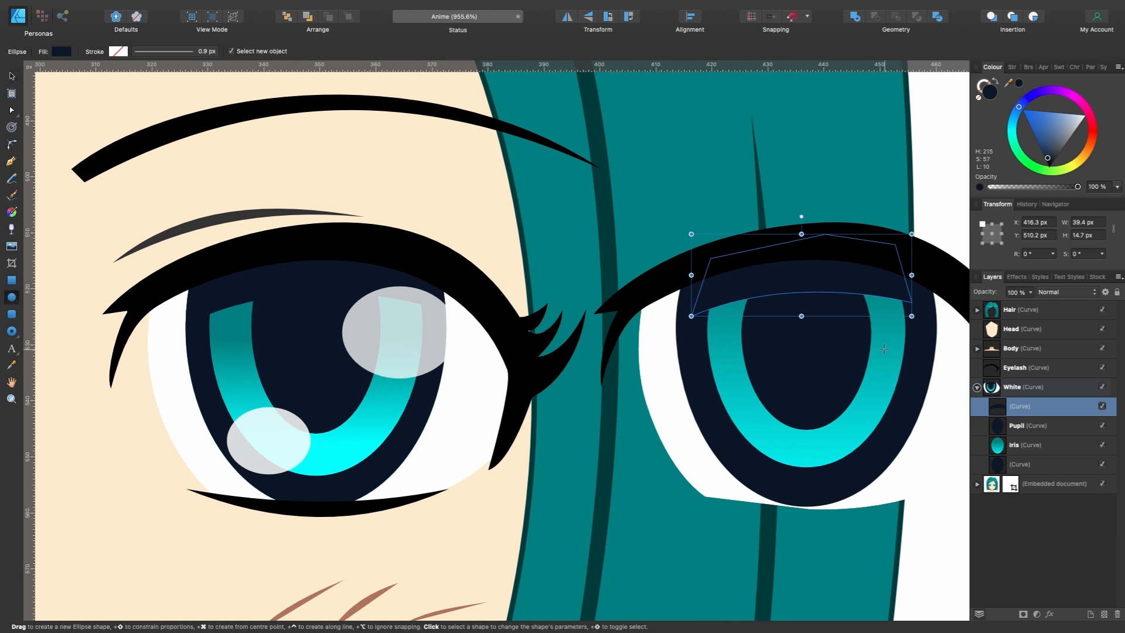
pyautogui.moveTo(884, 349); pyautogui.dragTo(940, 305)
pyautogui.moveTo(1062, 130); pyautogui.dragTo(1123, 75)
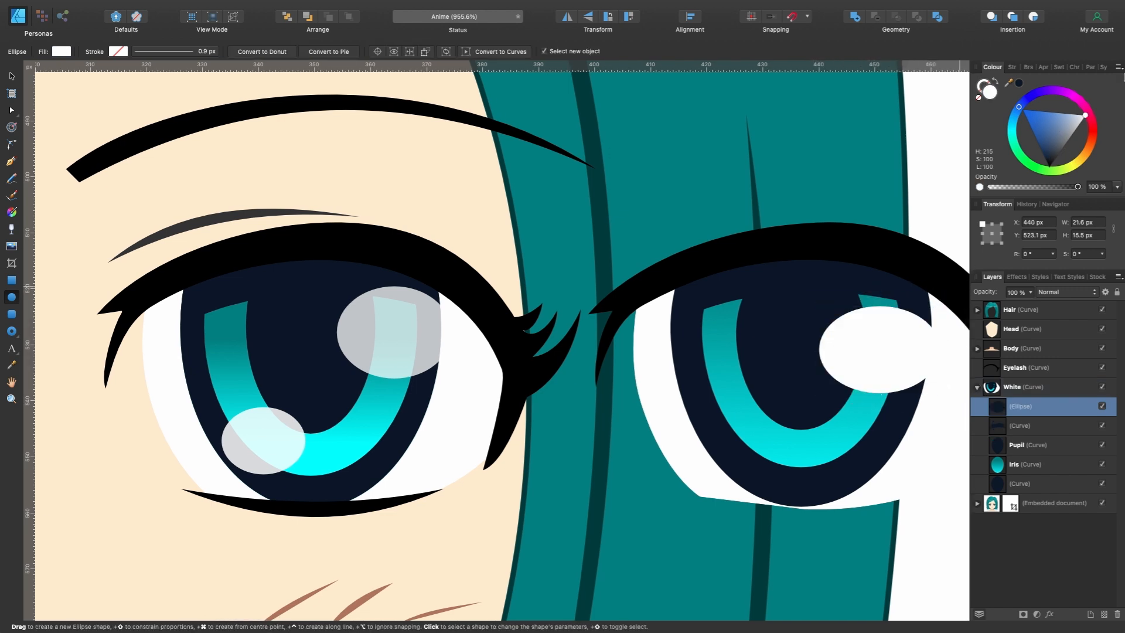
pyautogui.click(1031, 292)
pyautogui.moveTo(1026, 296); pyautogui.dragTo(1002, 296)
# - Narrow the white highlight ellipse to about 20 px and position it to match the stock eye's upper highlight
pyautogui.press('v')
pyautogui.scroll(2, 729, 328)
pyautogui.moveTo(868, 335); pyautogui.dragTo(868, 310)
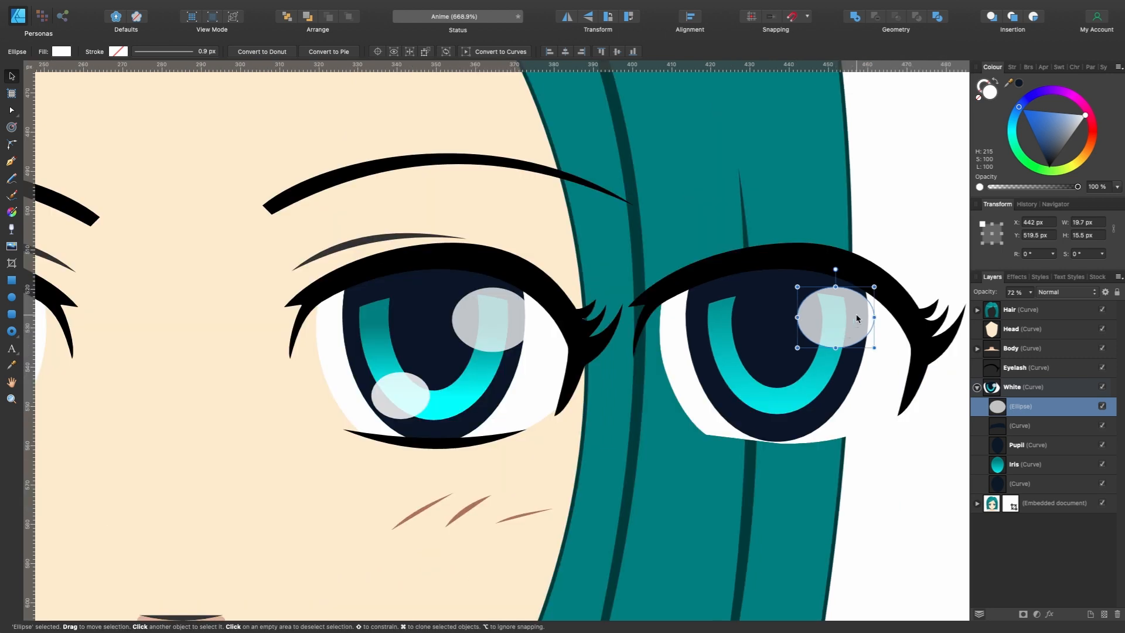
# - Duplicate the highlight ellipse, place the copy over the iris's lower left and resize it to about 16 by 10.5 px
pyautogui.press('super+j')
pyautogui.moveTo(853, 319); pyautogui.dragTo(782, 365)
pyautogui.moveTo(780, 368); pyautogui.dragTo(784, 375)
pyautogui.moveTo(753, 396); pyautogui.dragTo(745, 392)
pyautogui.hscroll(1, 793, 422)
pyautogui.scroll(1, 794, 422)
pyautogui.hscroll(2, 775, 405)
pyautogui.hscroll(3, 775, 405)
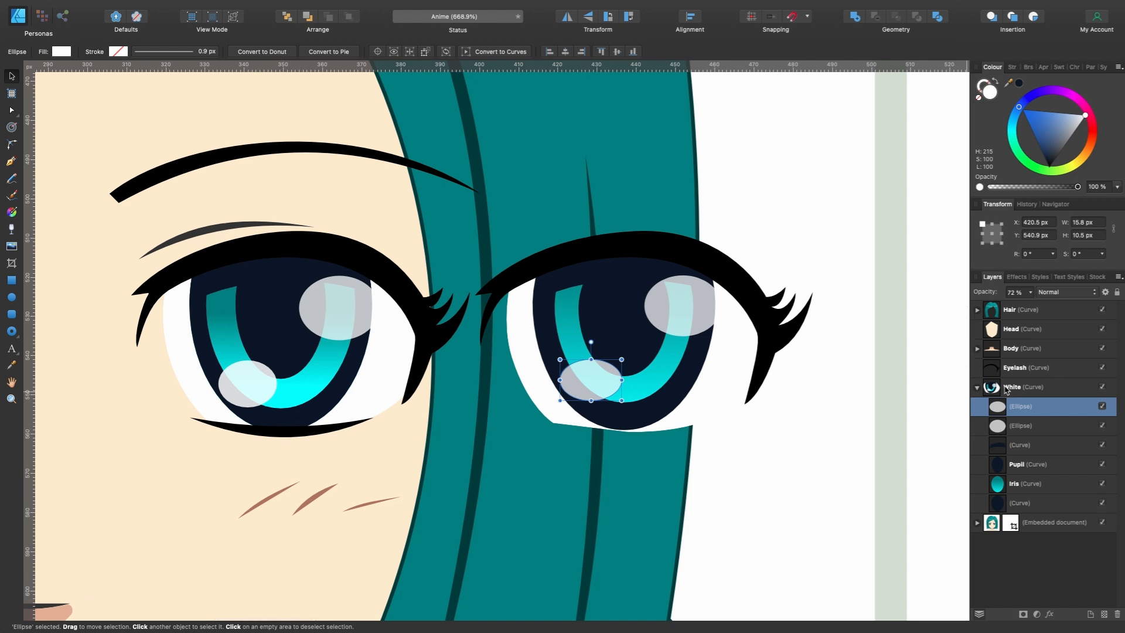
# - Collapse White and, directly above it, trace the stock eye's lower lash as an unfilled black-stroked curve about 47 px wide
pyautogui.click(1028, 391)
pyautogui.click(977, 387)
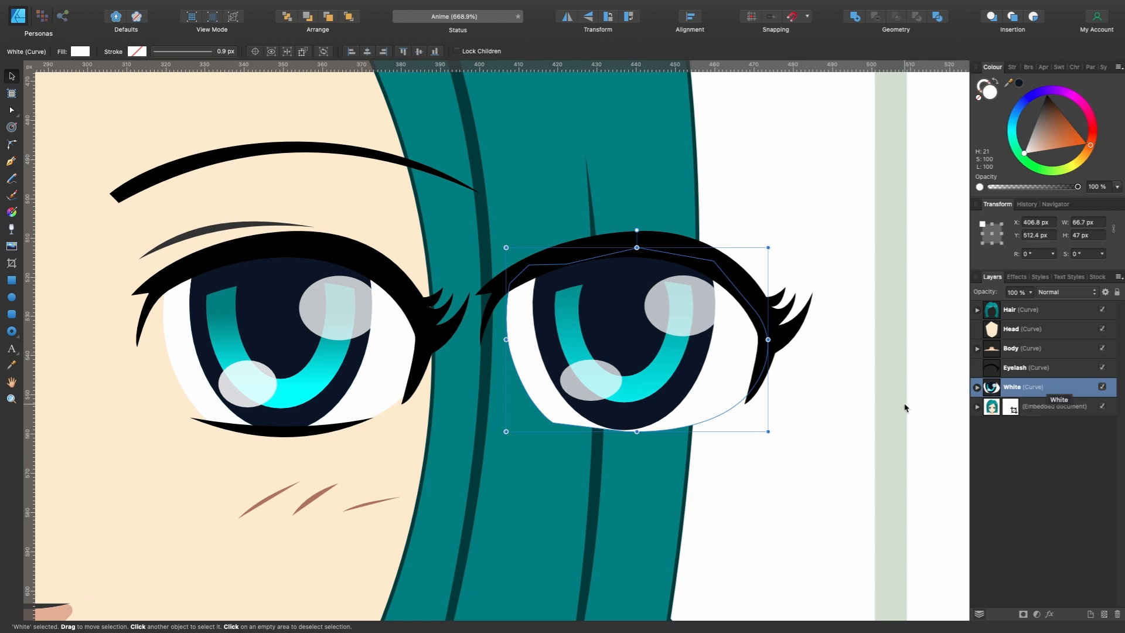
pyautogui.scroll(3, 621, 434)
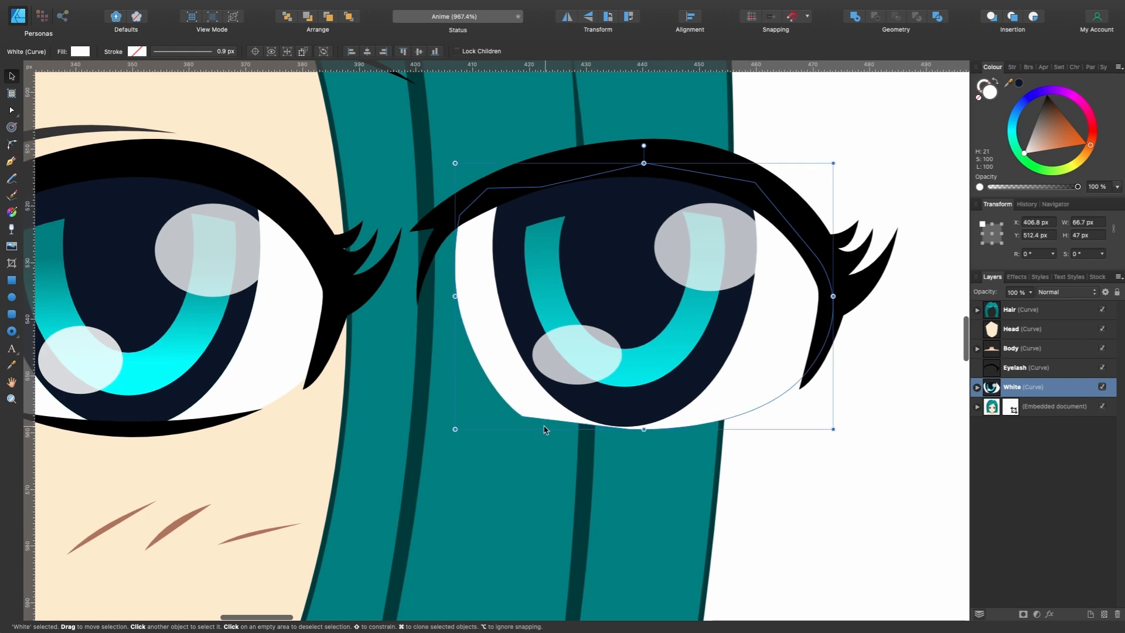
pyautogui.scroll(-4, 640, 423)
pyautogui.hscroll(-3, 641, 423)
pyautogui.click(12, 163)
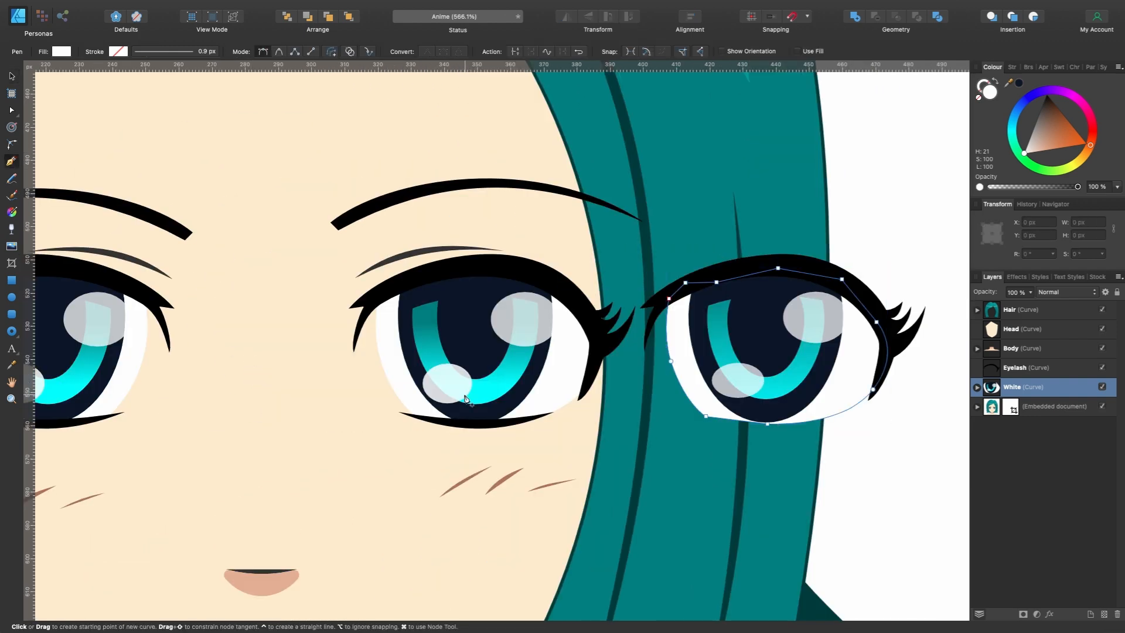
pyautogui.scroll(4, 466, 399)
pyautogui.click(399, 412)
pyautogui.moveTo(625, 427); pyautogui.dragTo(761, 378)
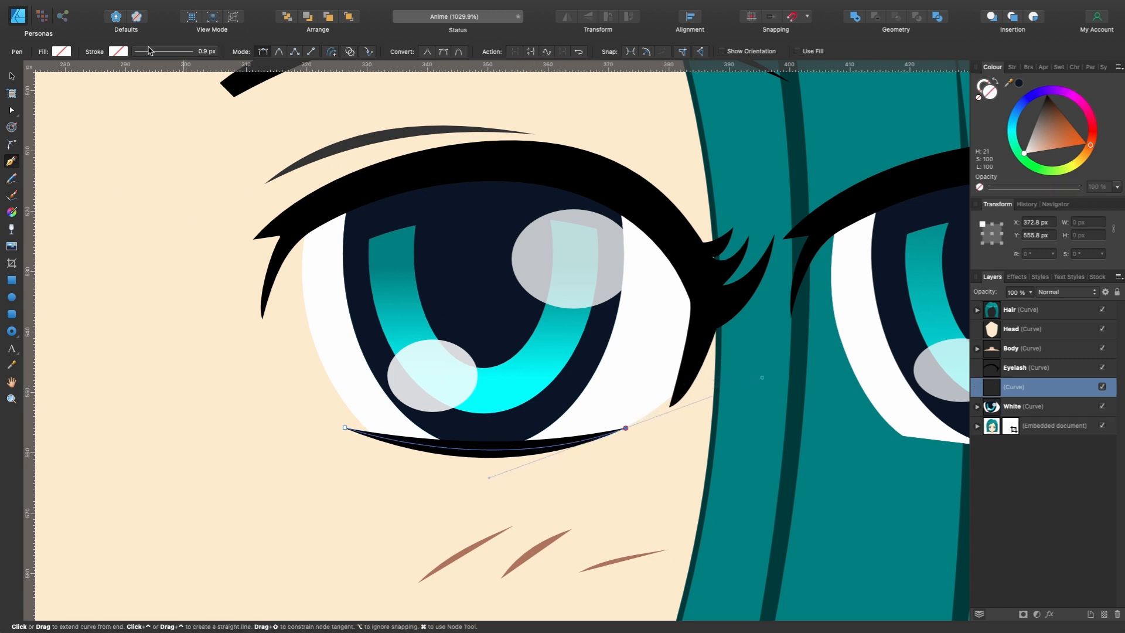
pyautogui.click(119, 51)
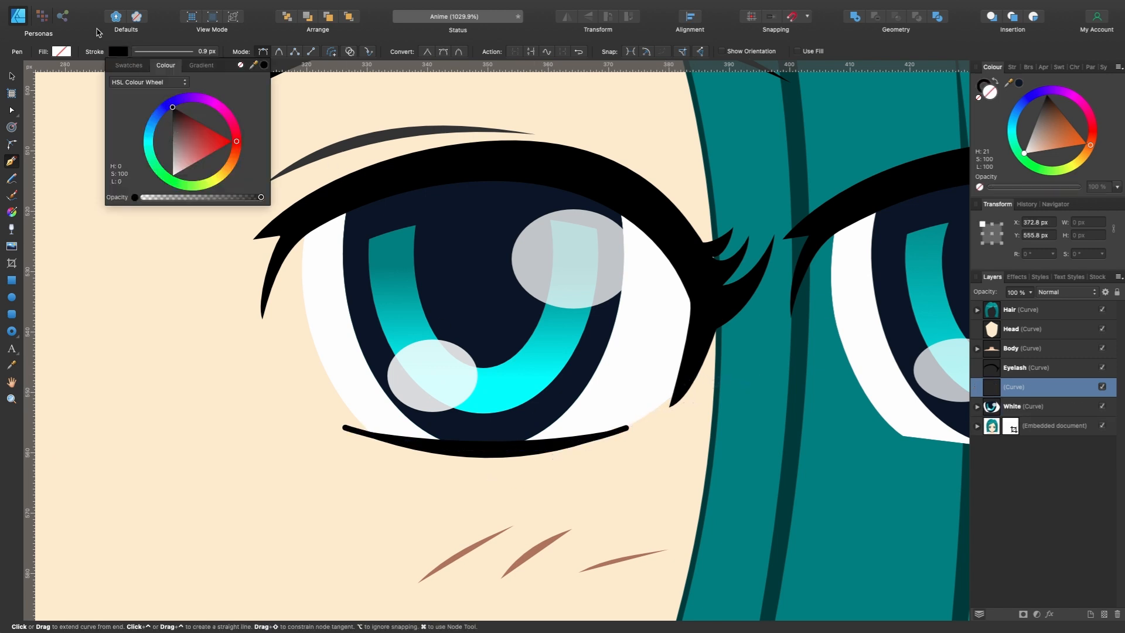
pyautogui.press('v')
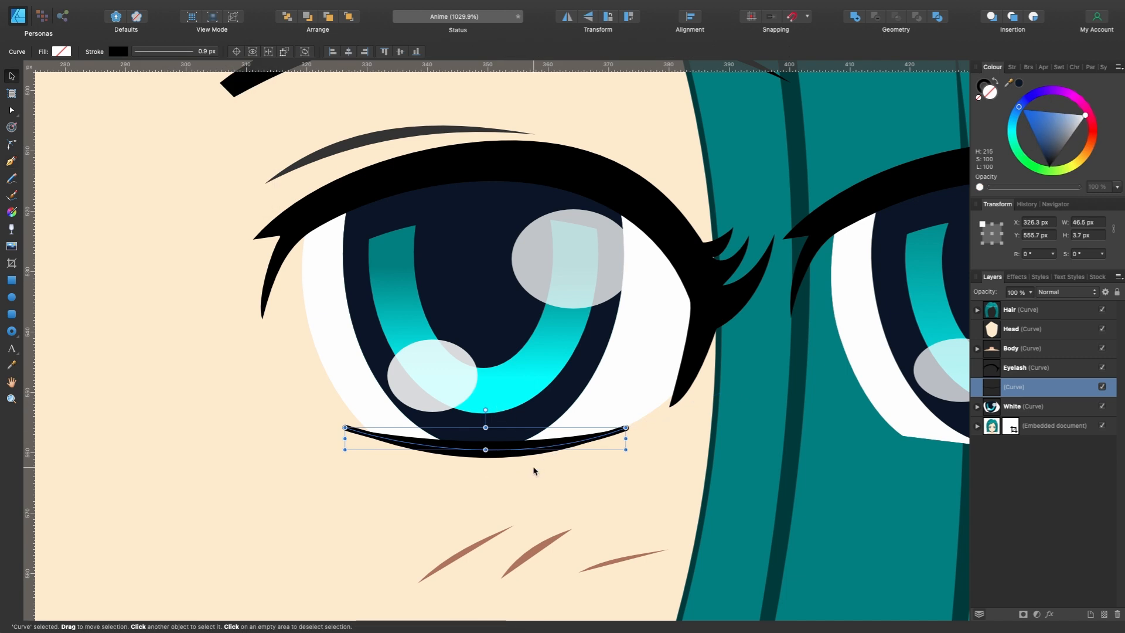
# - Move the lash curve just below the stock one, set its stroke to 3 px and taper the pressure to zero at both ends
pyautogui.moveTo(519, 452); pyautogui.dragTo(522, 482)
pyautogui.click(153, 52)
pyautogui.moveTo(145, 89); pyautogui.dragTo(151, 89)
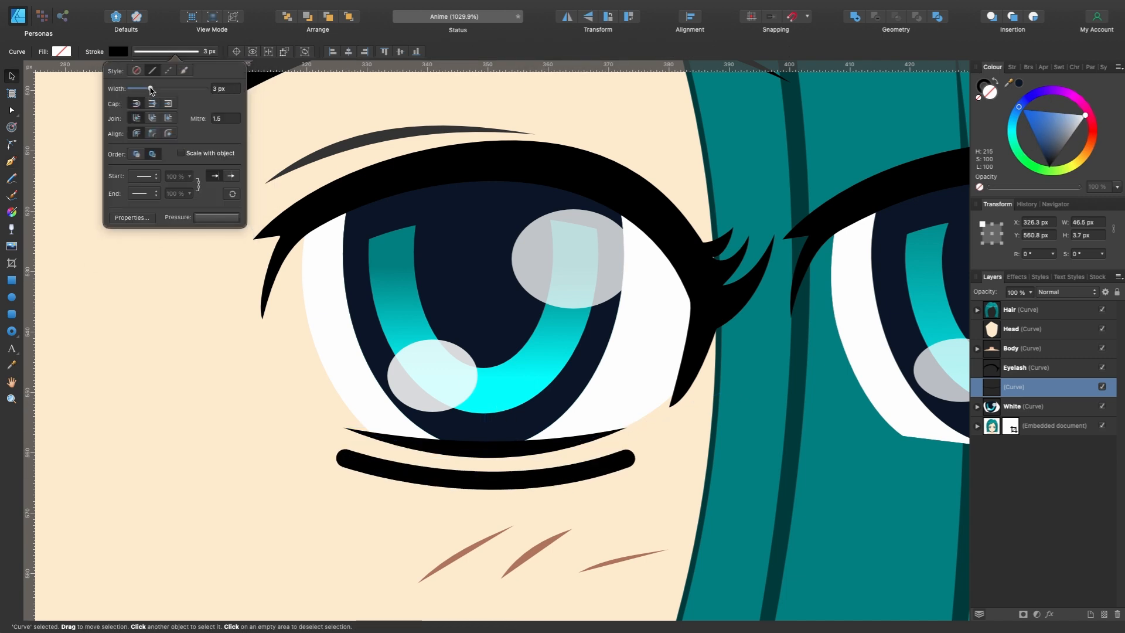
pyautogui.click(217, 218)
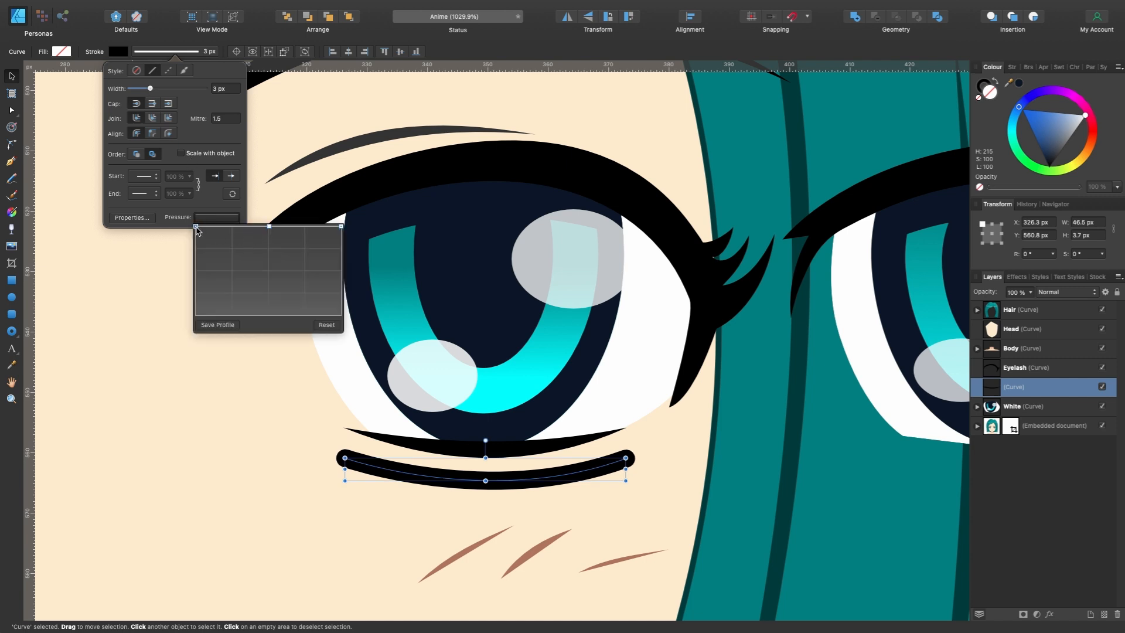
pyautogui.moveTo(197, 230); pyautogui.dragTo(210, 356)
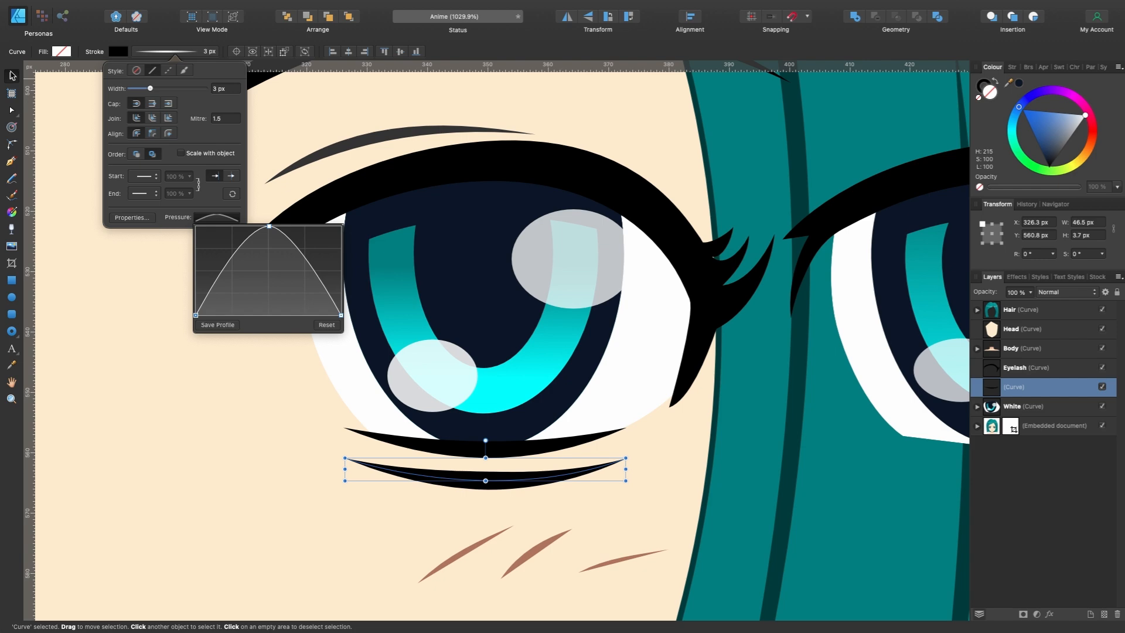
# - Move the tapered lash curve onto the lower edge of the recreated eye
pyautogui.scroll(-5, 542, 460)
pyautogui.hscroll(2, 545, 463)
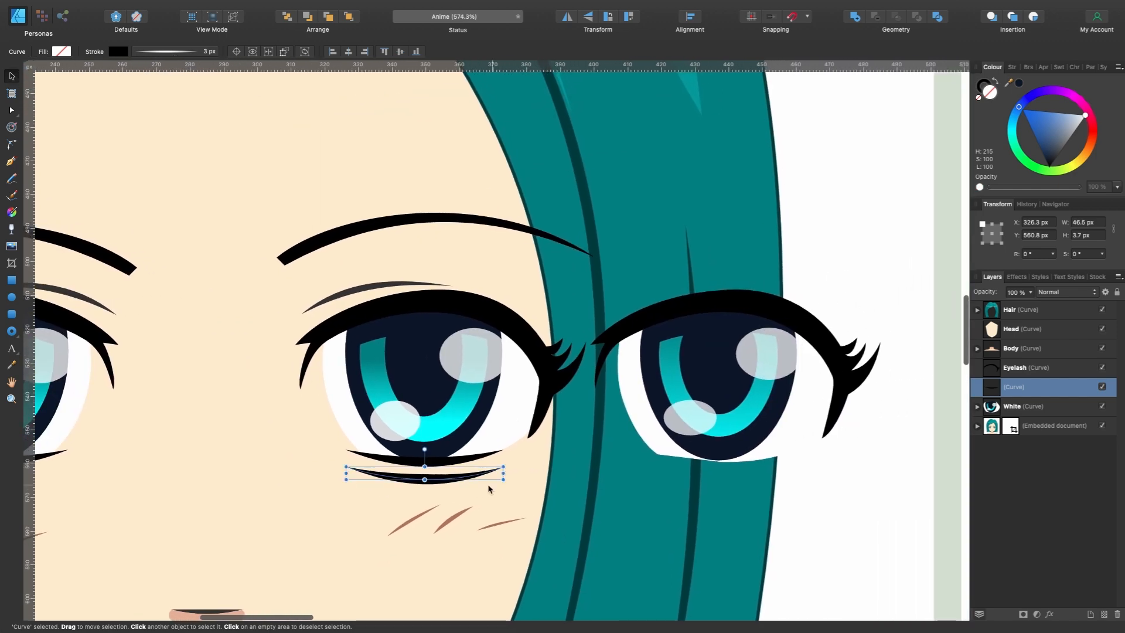
pyautogui.moveTo(446, 465); pyautogui.dragTo(744, 447)
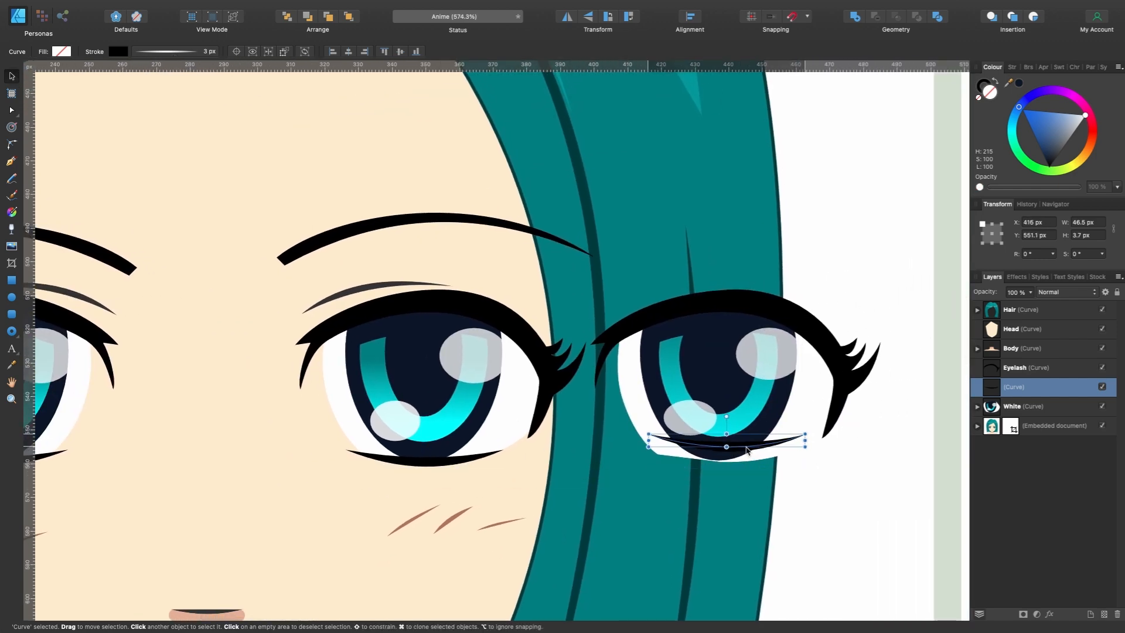
pyautogui.scroll(3, 744, 448)
pyautogui.scroll(-5, 674, 457)
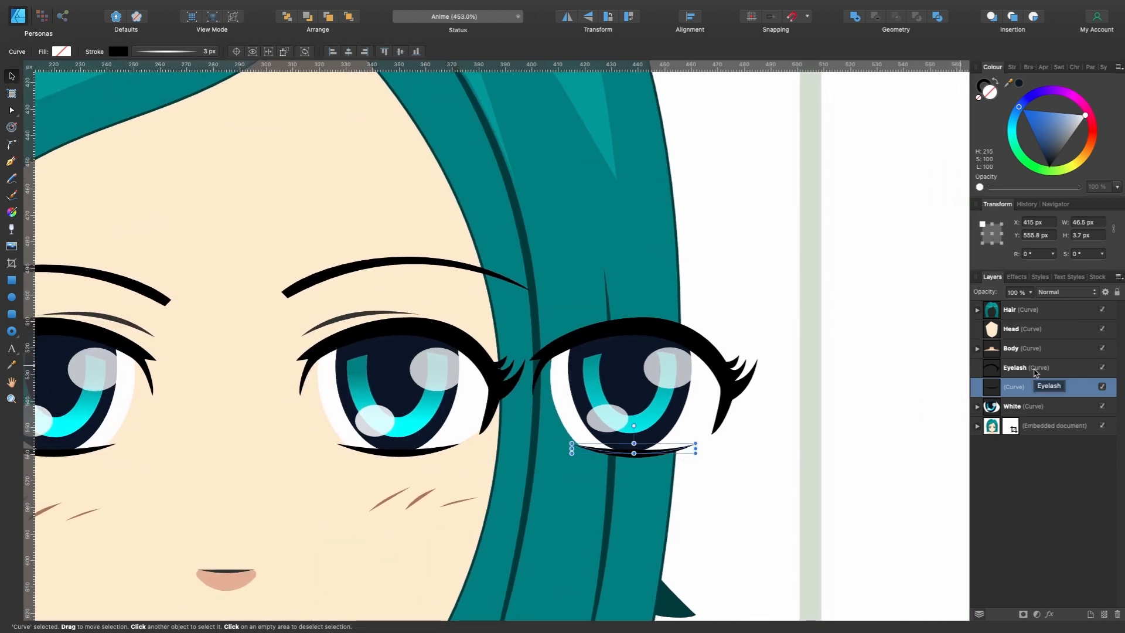
# - Group the Eyelash, the lower lash curve and White as one eye
pyautogui.click(1034, 369)
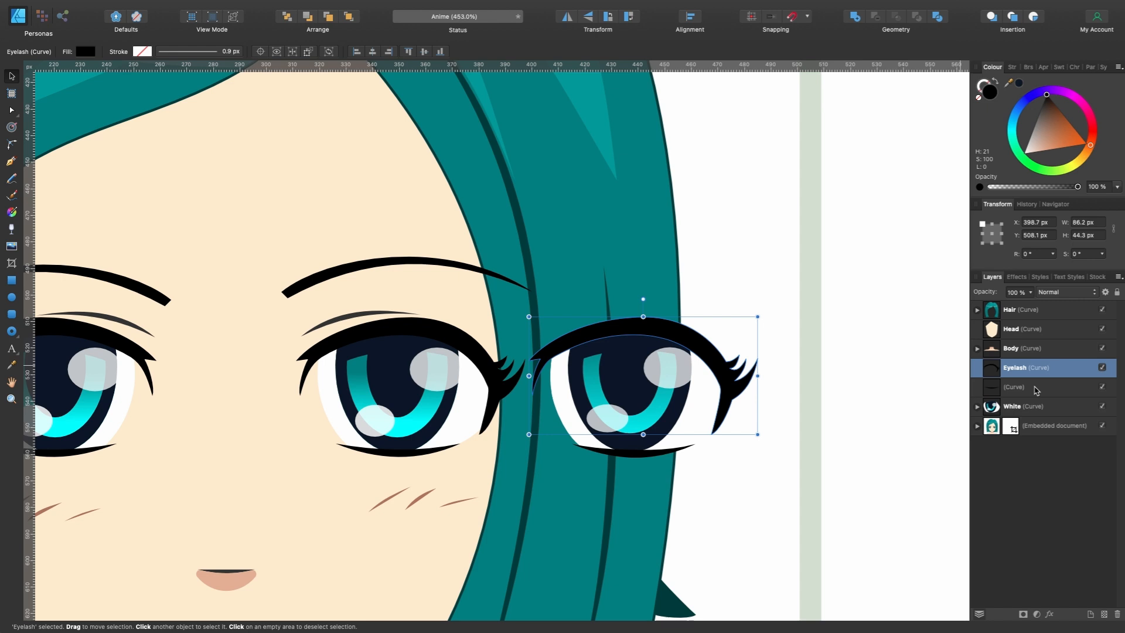
pyautogui.keyDown('shift'); pyautogui.click(1036, 389); pyautogui.keyUp('shift')
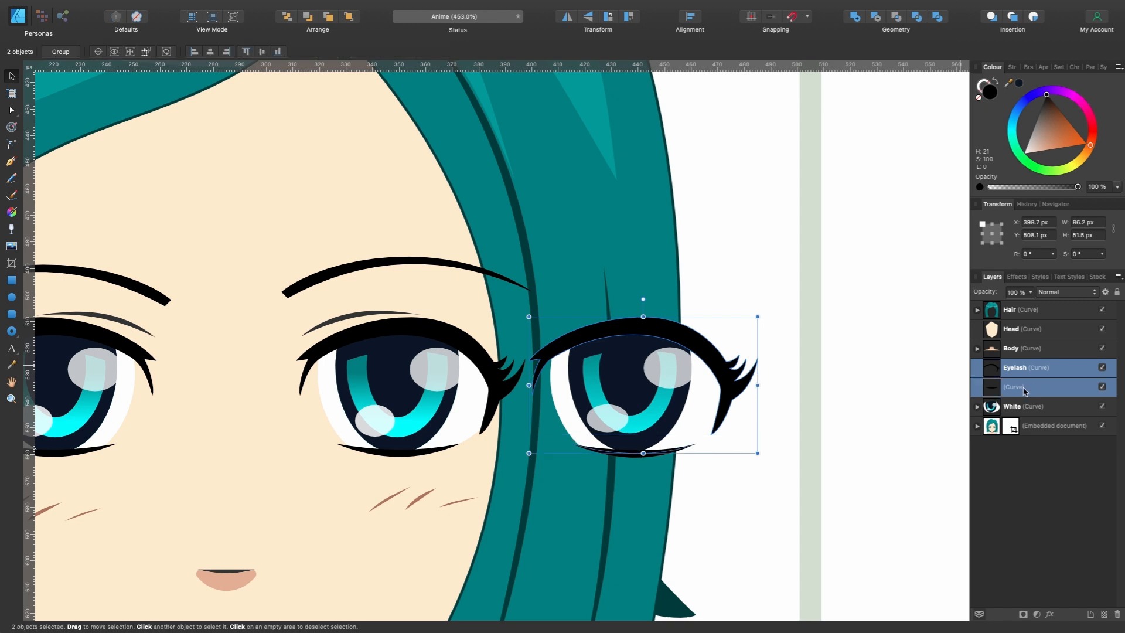
pyautogui.keyDown('shift'); pyautogui.click(1020, 413); pyautogui.keyUp('shift')
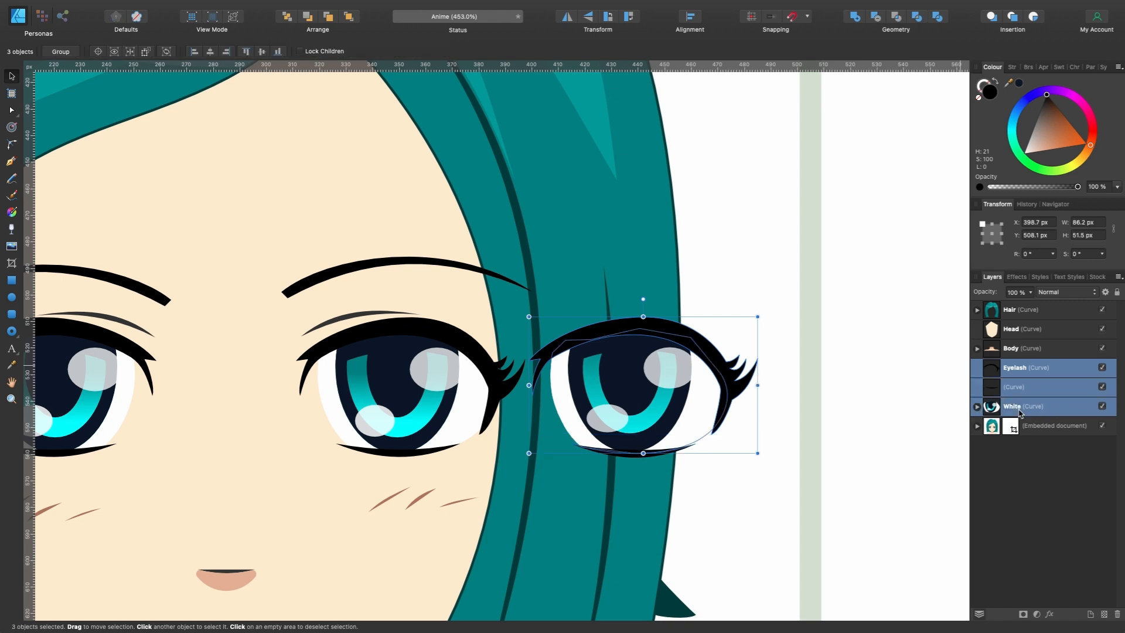
pyautogui.press('super+g')
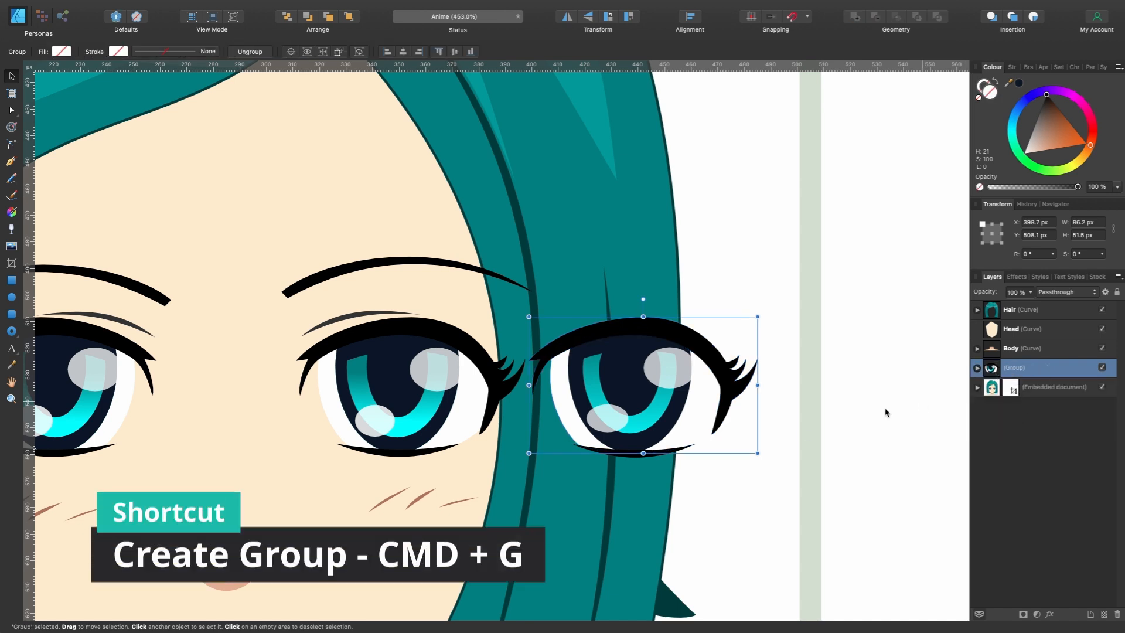
pyautogui.moveTo(677, 413)
pyautogui.mouseDown()
pyautogui.moveTo(555, 413)
pyautogui.moveTo(658, 410)
pyautogui.moveTo(634, 299)
pyautogui.moveTo(730, 381)
pyautogui.moveTo(697, 409)
pyautogui.mouseUp()
pyautogui.scroll(-10, 697, 408)
pyautogui.hscroll(4, 633, 402)
pyautogui.press('super+z')
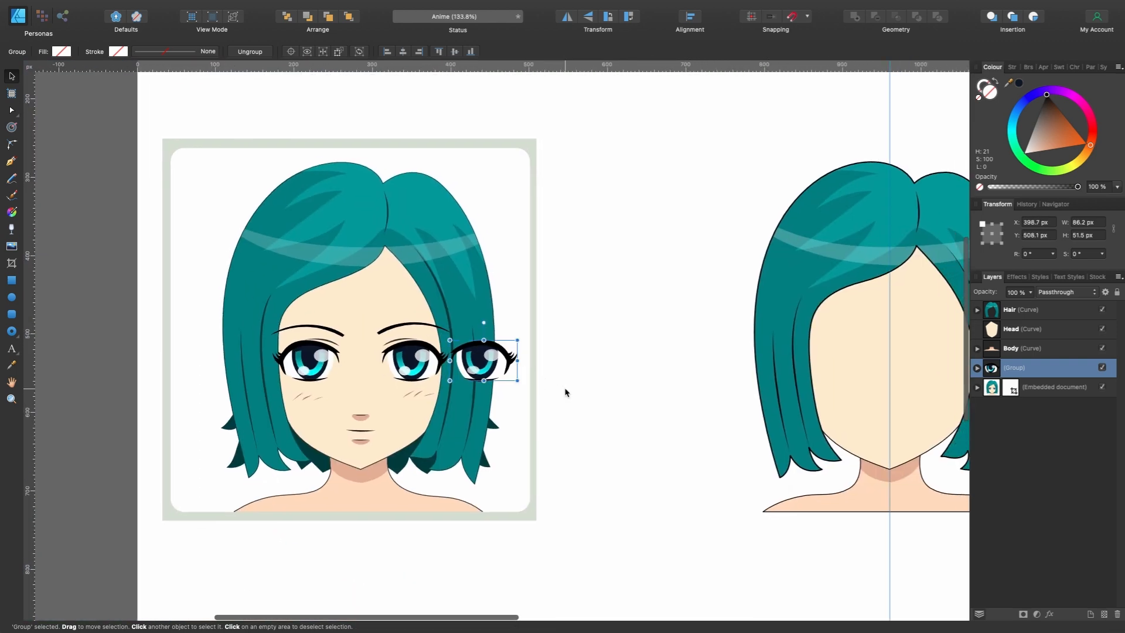
# - Move the eye group onto the right half of the recreated face and raise it above Hair in the layer order
pyautogui.moveTo(499, 359); pyautogui.dragTo(950, 359)
pyautogui.hscroll(5, 950, 359)
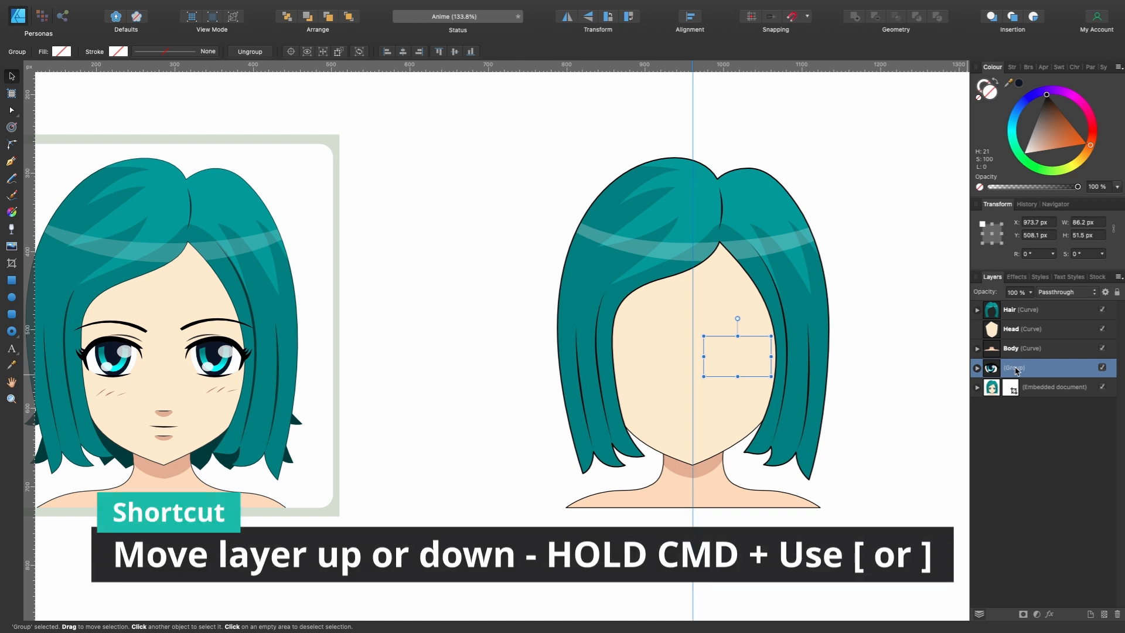
pyautogui.press('super+bracketright')
pyautogui.press('super+bracketright')
pyautogui.press('super+bracketright')
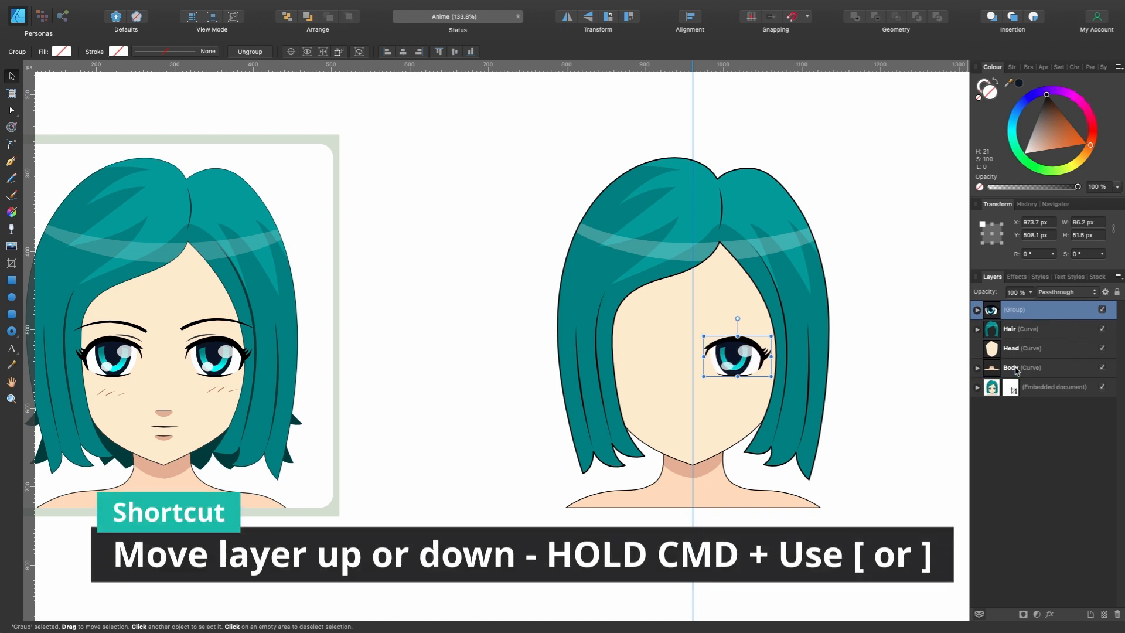
# - Compare with the stock eye and shift the eye group outward to X 992.3 px so its lashes overlap the hair
pyautogui.scroll(3, 572, 354)
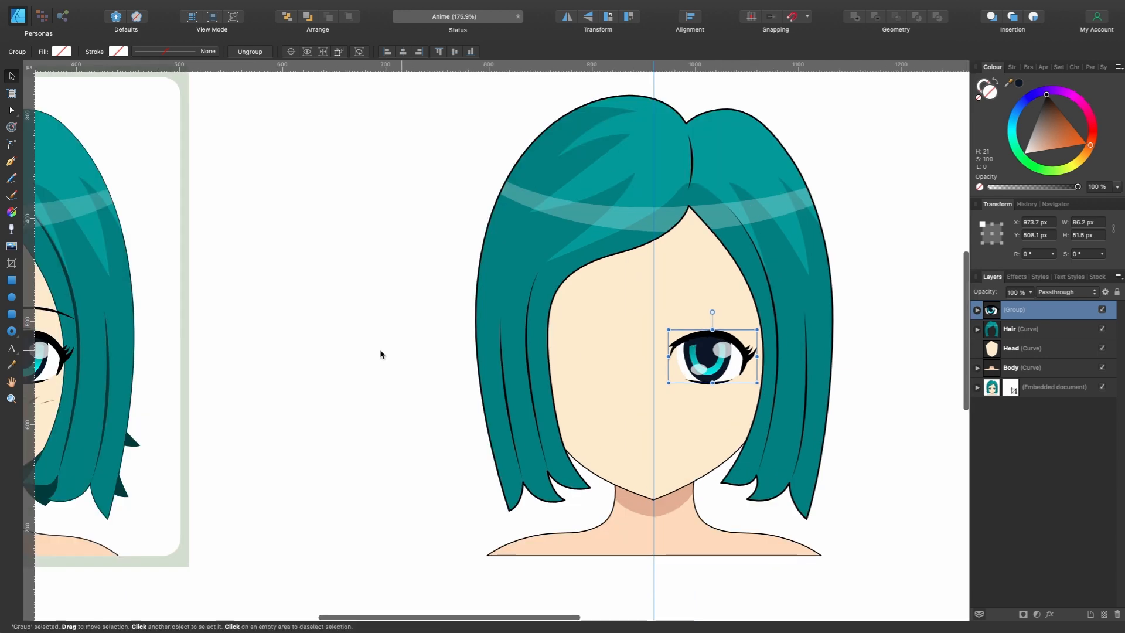
pyautogui.hscroll(-6, 351, 366)
pyautogui.scroll(6, 273, 370)
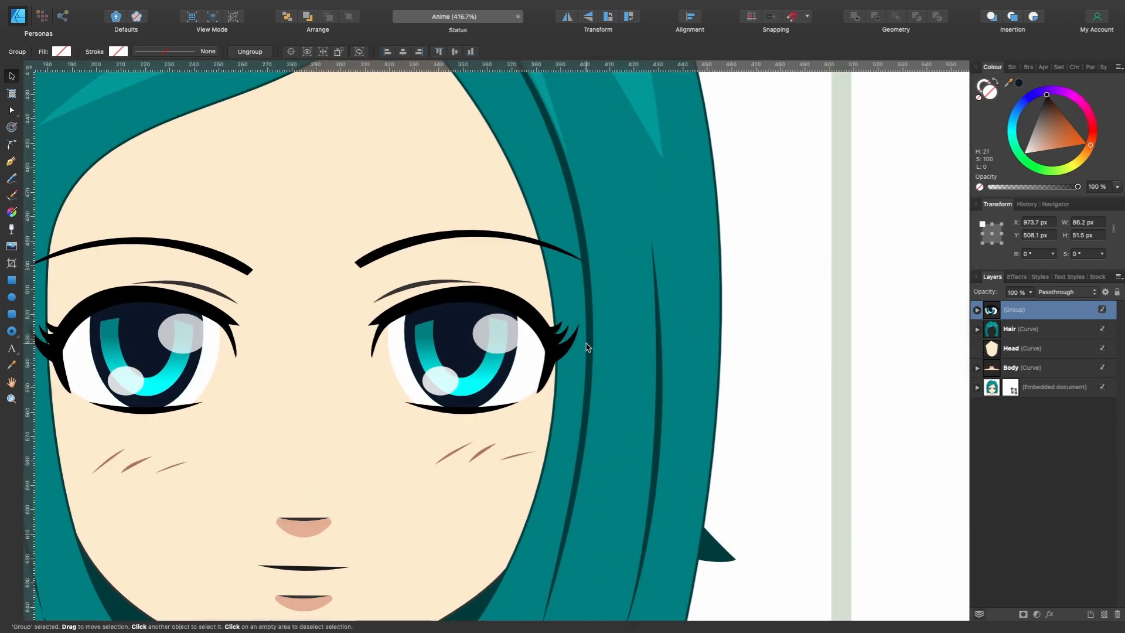
pyautogui.scroll(-5, 589, 328)
pyautogui.hscroll(10, 584, 344)
pyautogui.scroll(5, 387, 346)
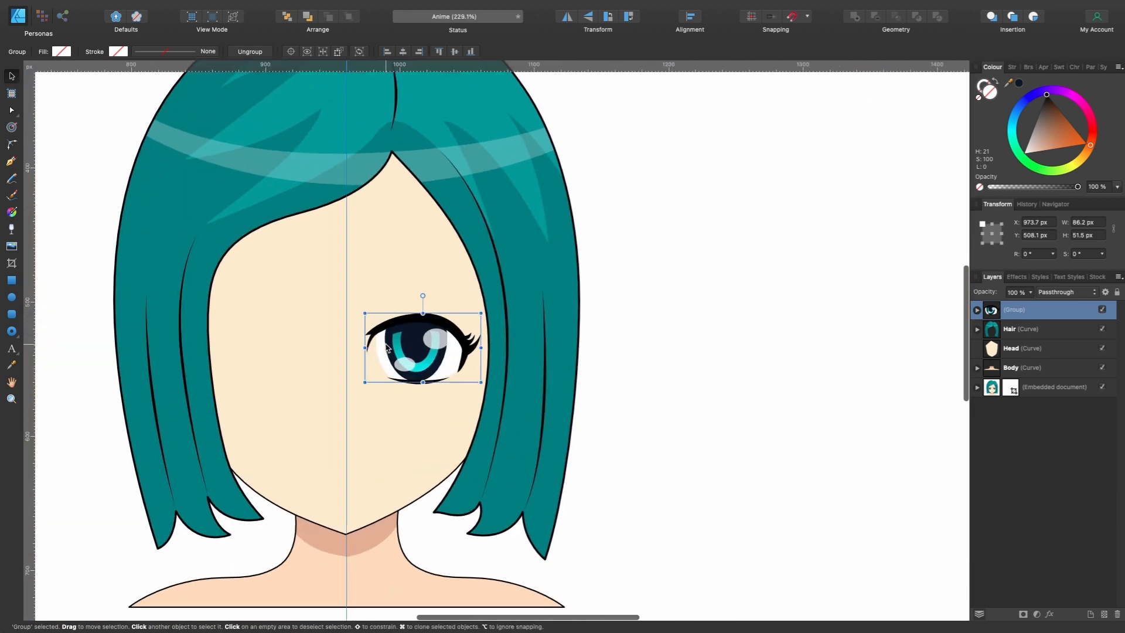
pyautogui.moveTo(445, 350); pyautogui.dragTo(490, 351)
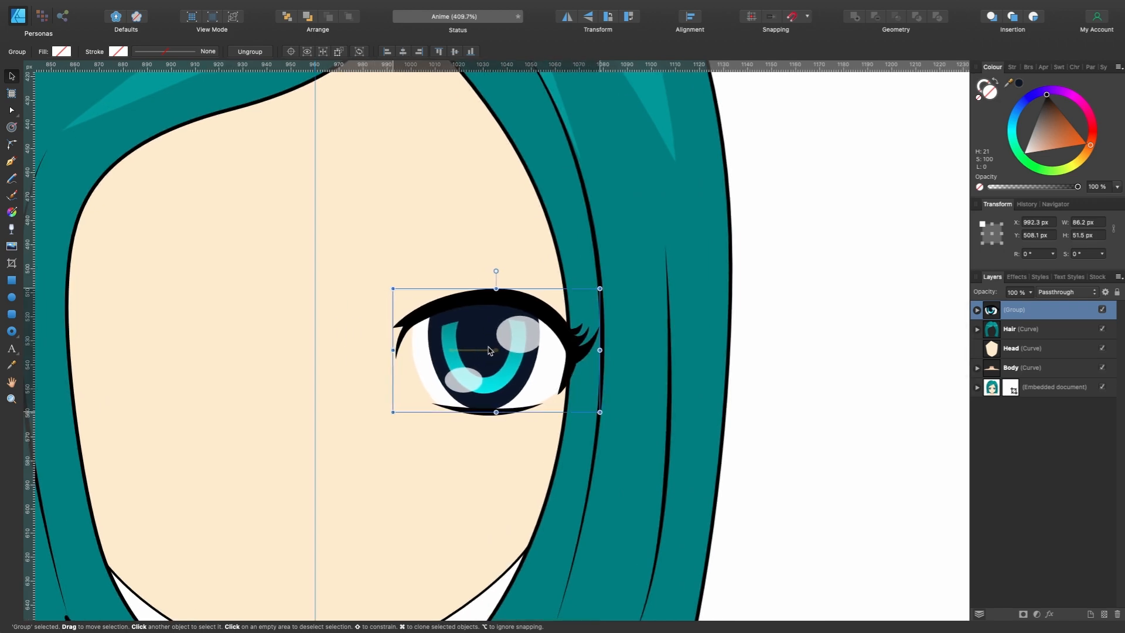
# - Trace the stock portrait's right-hand eyebrow as a curve about 92 px wide and 13 px high and move it just above the original
pyautogui.scroll(-5, 490, 350)
pyautogui.hscroll(-5, 490, 351)
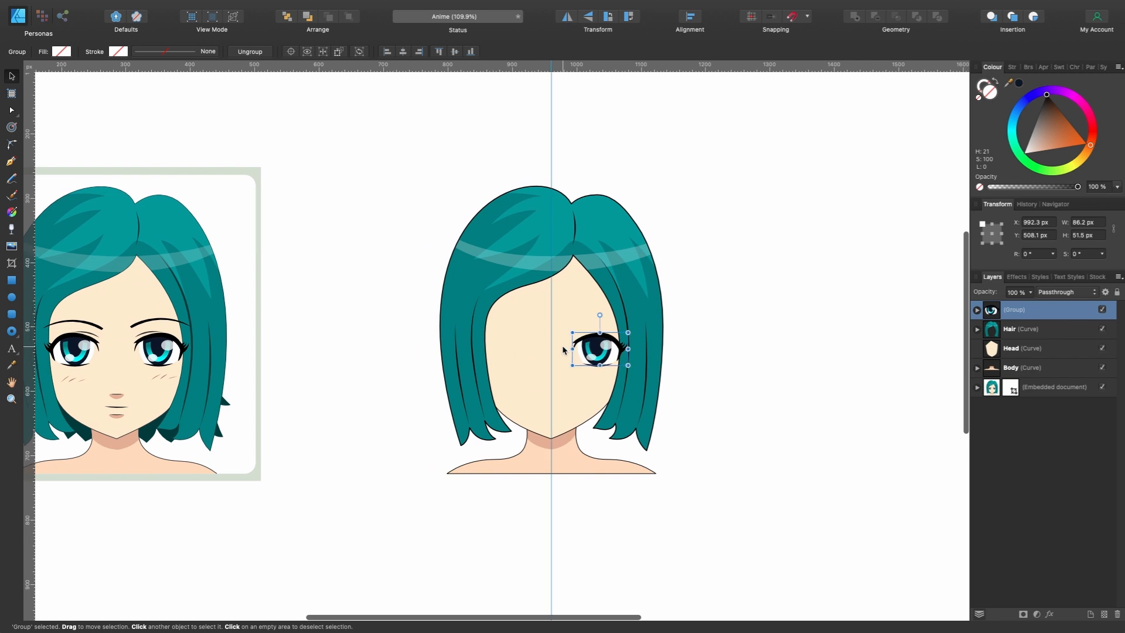
pyautogui.hscroll(-3, 562, 350)
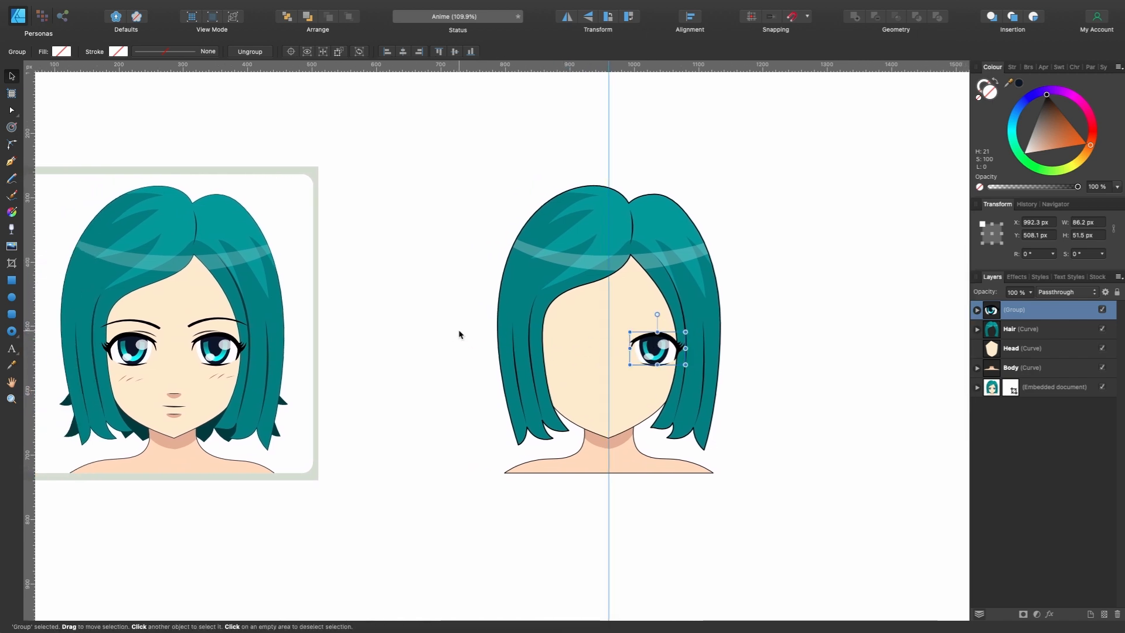
pyautogui.scroll(5, 243, 332)
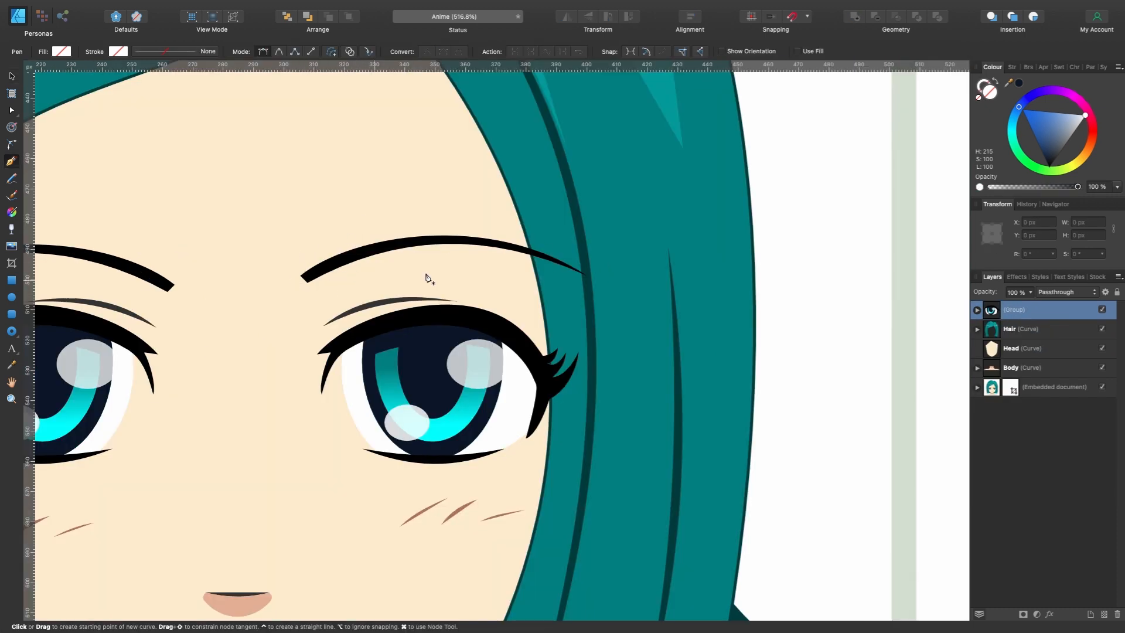
pyautogui.click(305, 280)
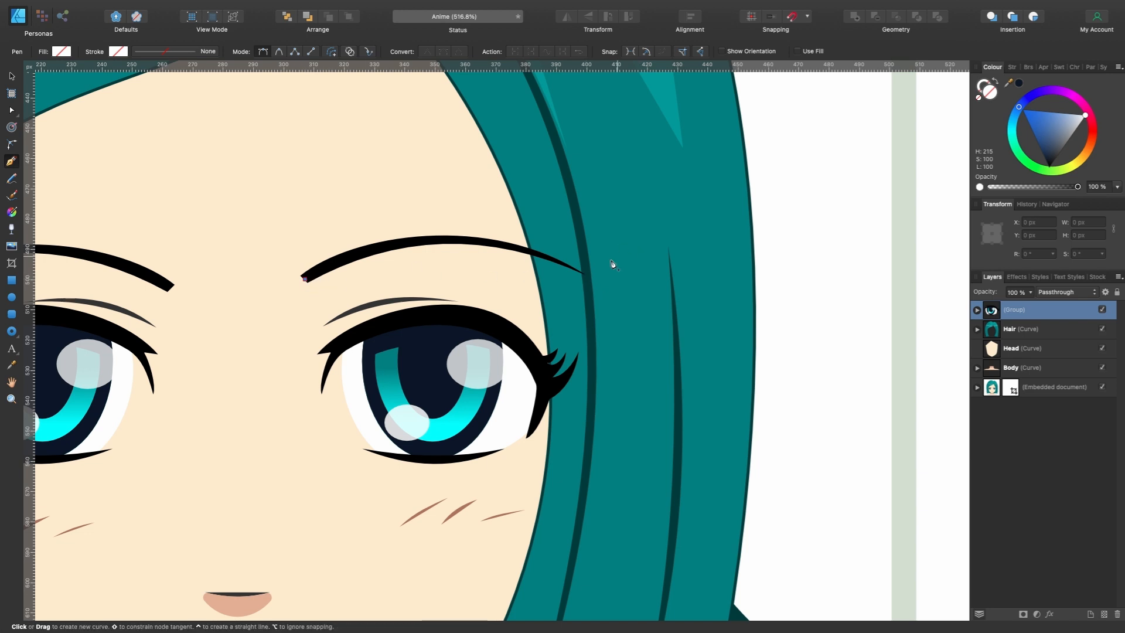
pyautogui.moveTo(585, 275); pyautogui.dragTo(752, 359)
pyautogui.press('v')
pyautogui.moveTo(527, 262); pyautogui.dragTo(527, 238)
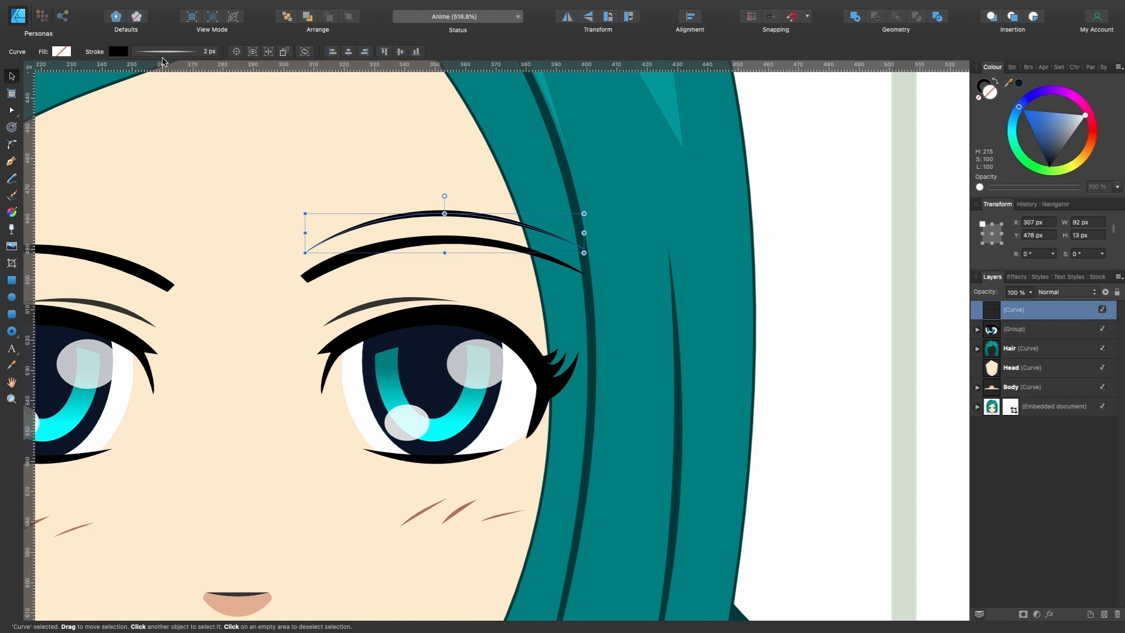
# - Set the eyebrow stroke to 3.5 px and shape its pressure from full at the inner end to zero at the outer end
pyautogui.click(163, 53)
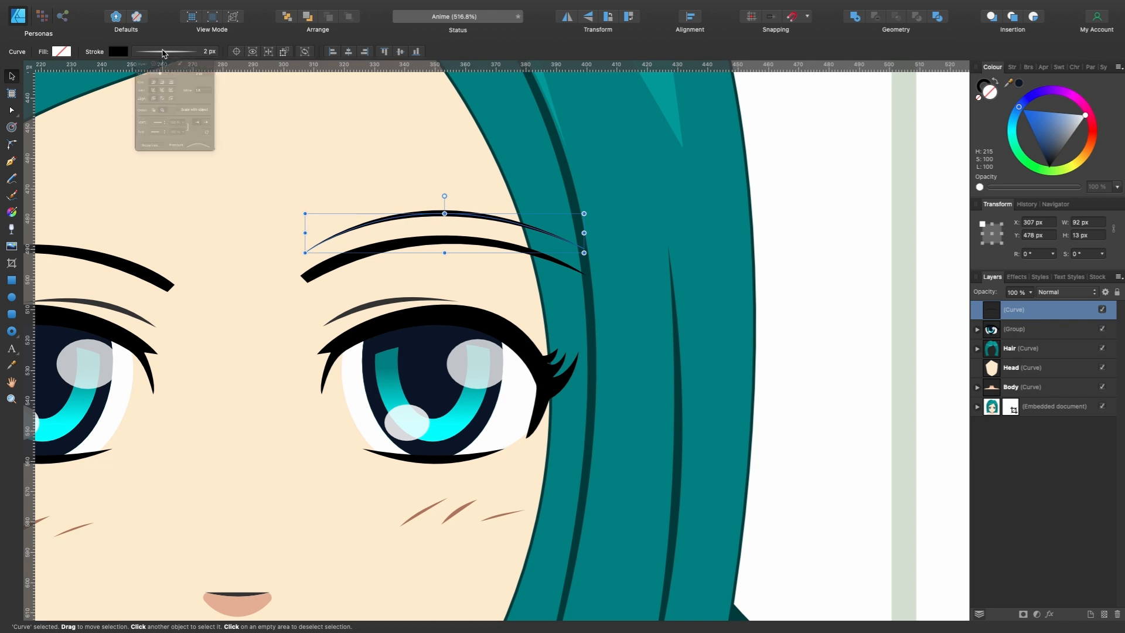
pyautogui.moveTo(149, 92); pyautogui.dragTo(152, 92)
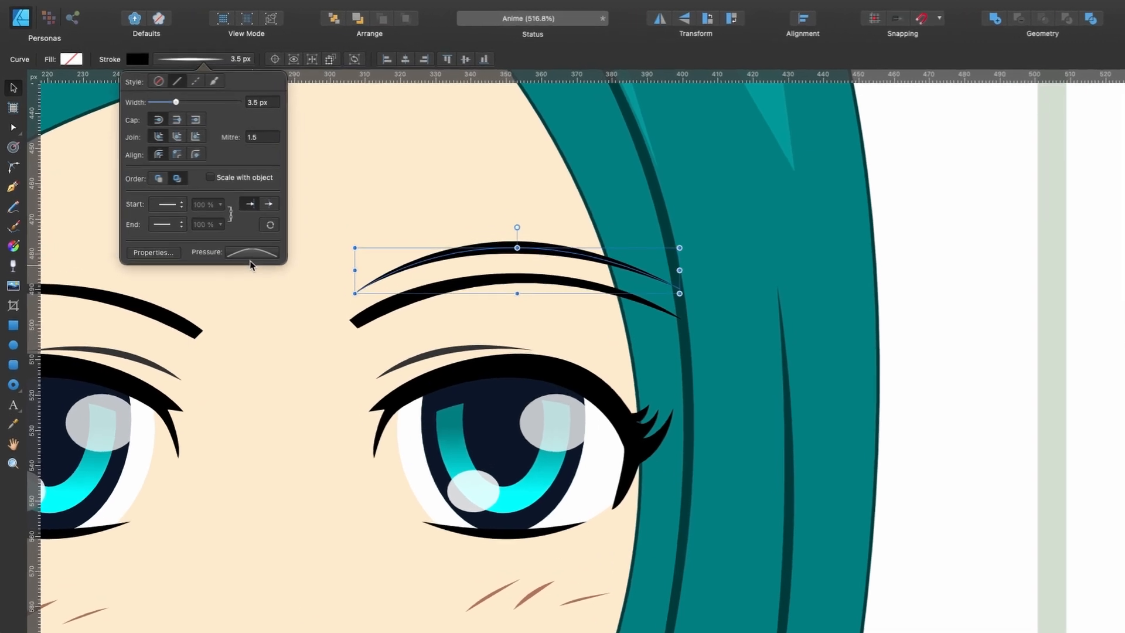
pyautogui.click(217, 217)
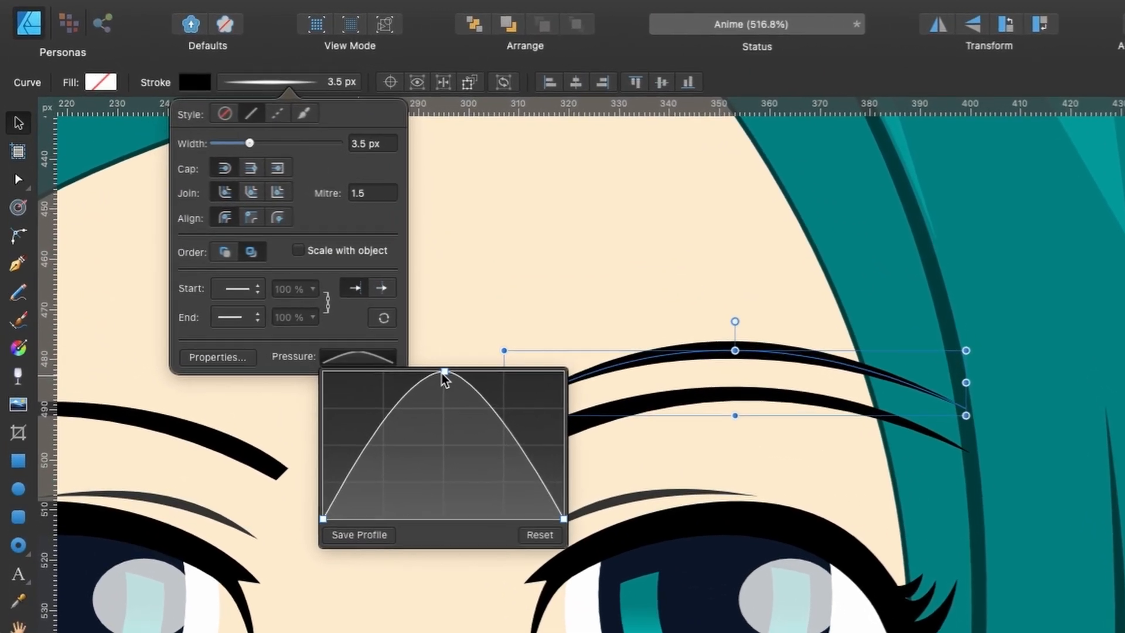
pyautogui.click(443, 373)
pyautogui.hscroll(-5, 644, 377)
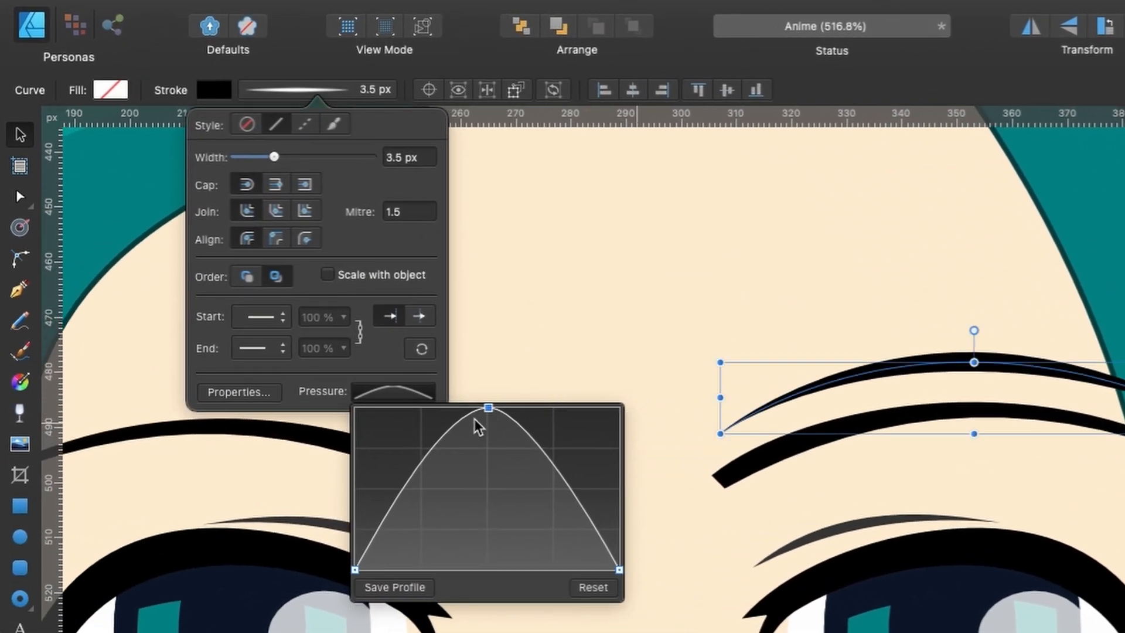
pyautogui.moveTo(489, 409)
pyautogui.mouseDown()
pyautogui.moveTo(346, 428)
pyautogui.moveTo(347, 404)
pyautogui.mouseUp()
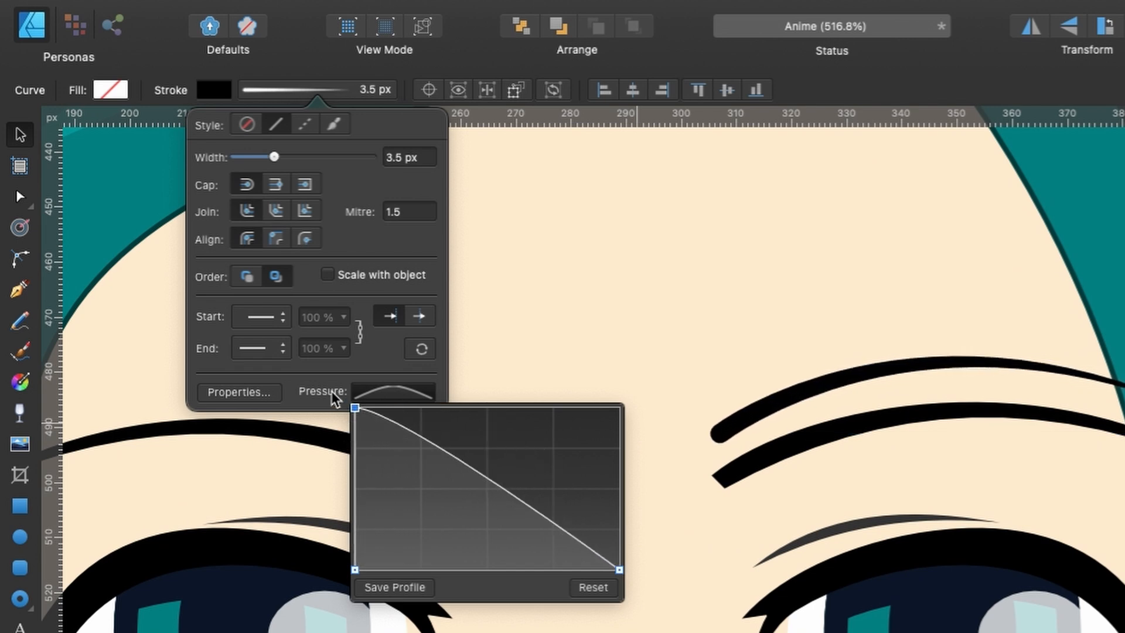
# - Try a butt cap on the eyebrow's blunt inner end and settle on a square cap
pyautogui.scroll(5, 706, 440)
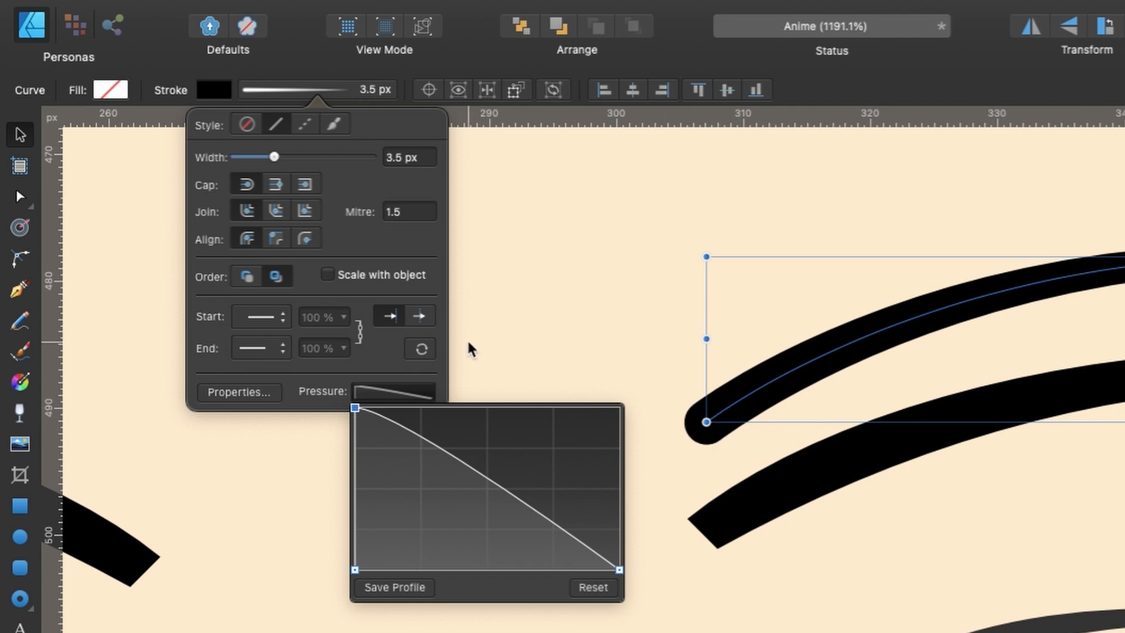
pyautogui.click(275, 185)
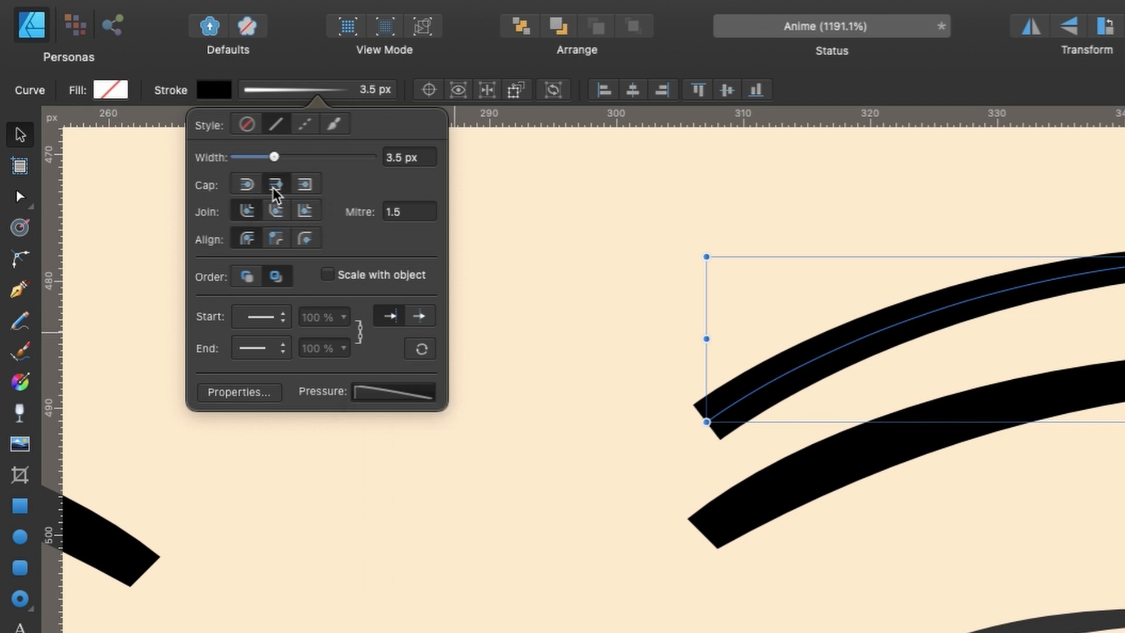
pyautogui.click(306, 185)
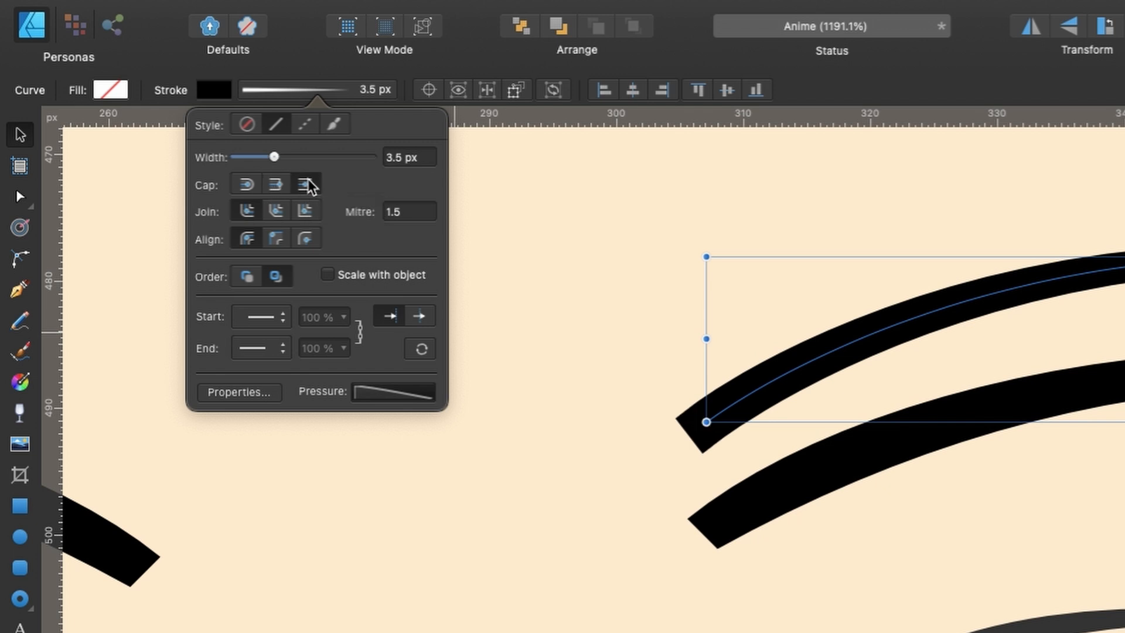
# - Move the eyebrow horizontally onto the recreated face, above the eye, at X 988.2 px
pyautogui.scroll(-8, 444, 178)
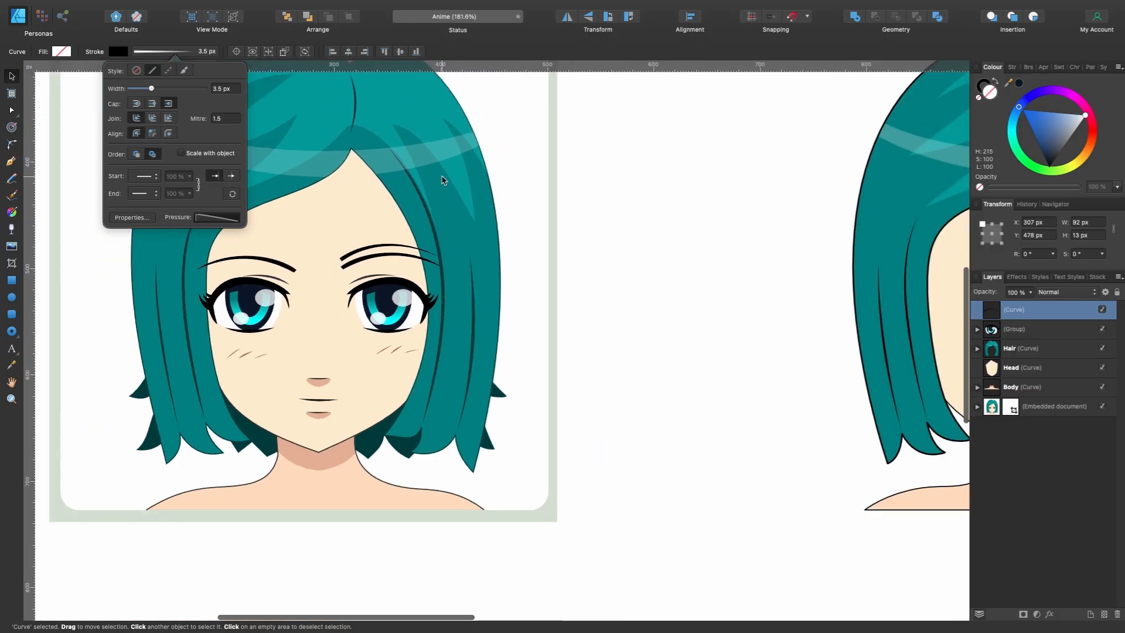
pyautogui.hscroll(2, 444, 179)
pyautogui.scroll(-3, 362, 242)
pyautogui.scroll(-1, 362, 243)
pyautogui.scroll(1, 362, 243)
pyautogui.hscroll(1, 362, 243)
pyautogui.click(312, 284)
pyautogui.moveTo(311, 284); pyautogui.dragTo(803, 284)
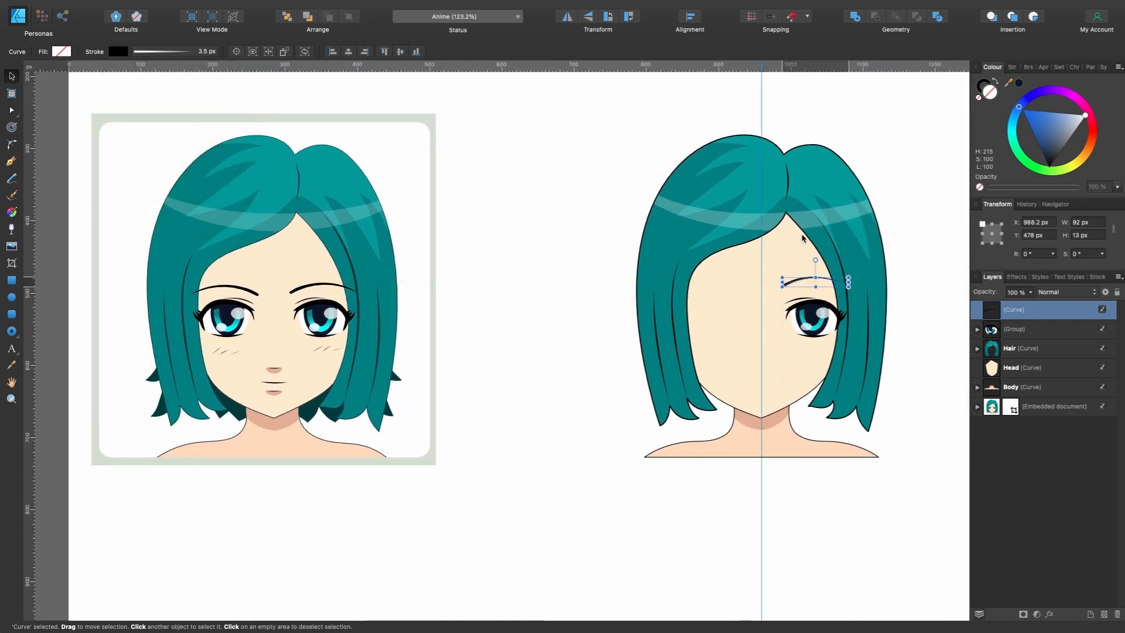
# - Compare with the stock eyebrow, thicken the recreated eyebrow's stroke to 4 px and refine its pressure curve
pyautogui.scroll(6, 835, 272)
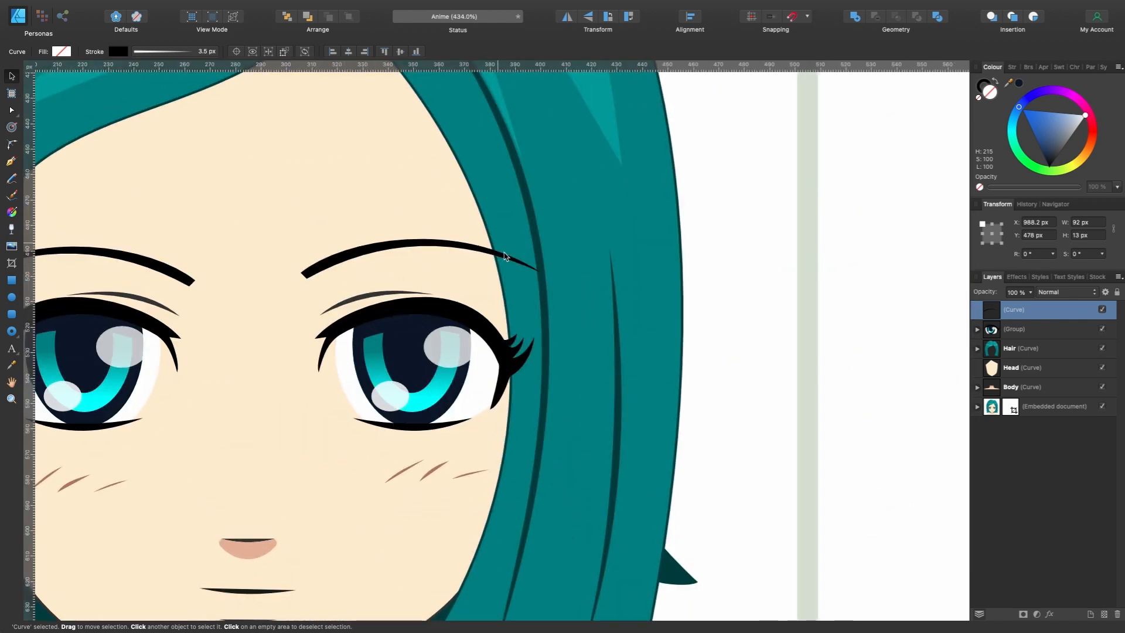
pyautogui.hscroll(15, 520, 271)
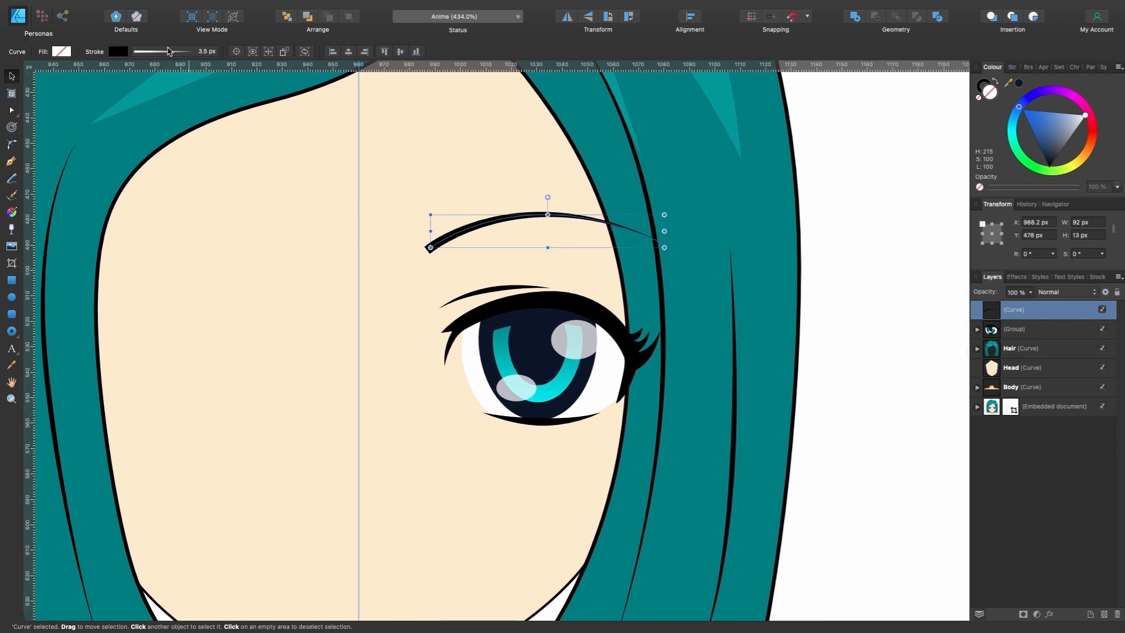
pyautogui.click(167, 55)
pyautogui.moveTo(150, 89); pyautogui.dragTo(152, 89)
pyautogui.click(226, 218)
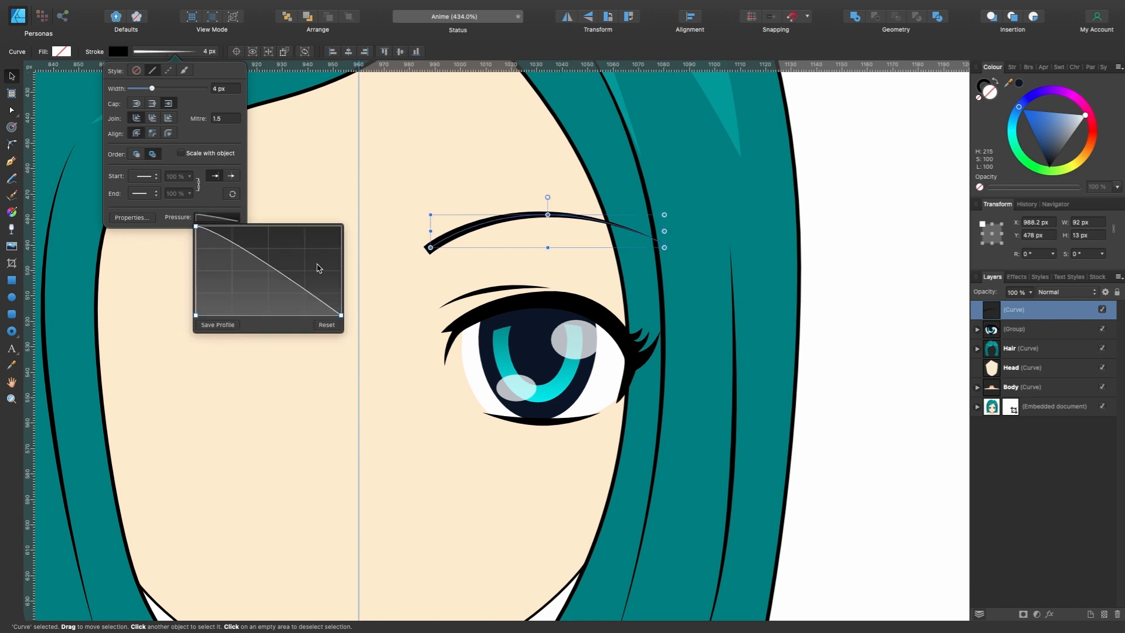
pyautogui.moveTo(340, 316); pyautogui.dragTo(339, 317)
pyautogui.moveTo(266, 268)
pyautogui.mouseDown()
pyautogui.moveTo(272, 251)
pyautogui.moveTo(284, 256)
pyautogui.moveTo(261, 257)
pyautogui.moveTo(283, 253)
pyautogui.mouseUp()
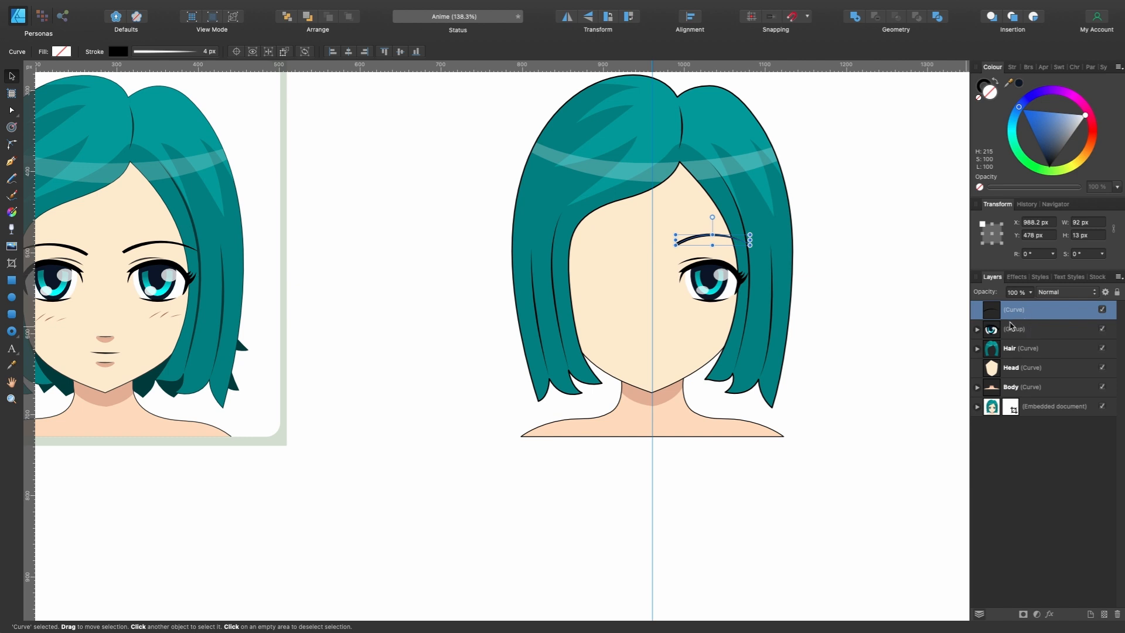
# - Duplicate the eye group, flip the copy horizontally and place it on the left half of the recreated face
pyautogui.click(1012, 329)
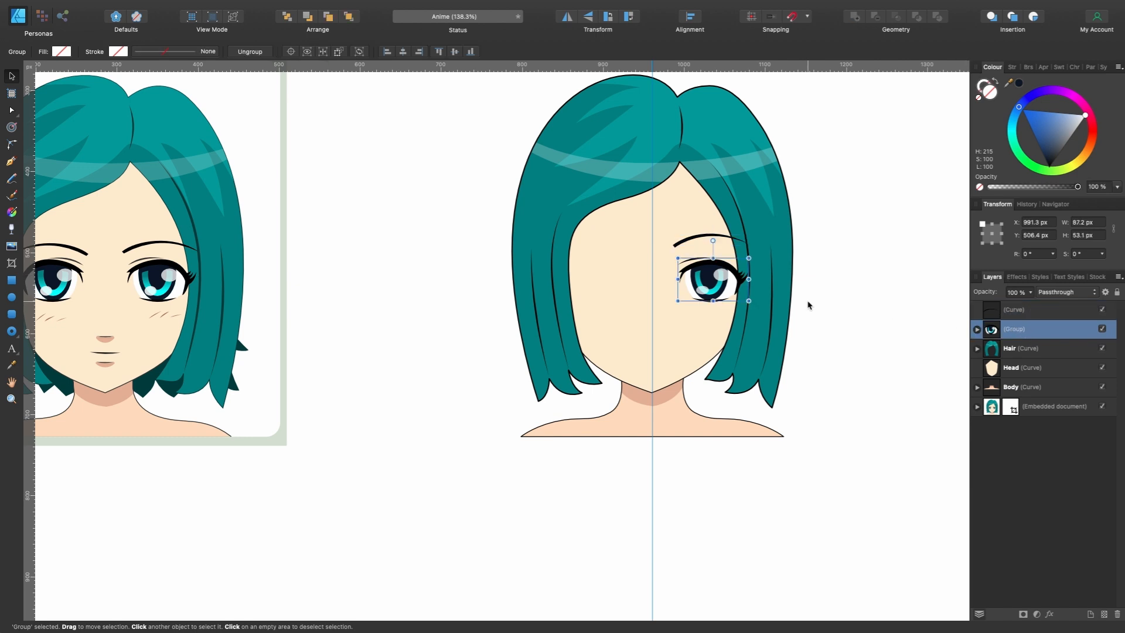
pyautogui.press('super+j')
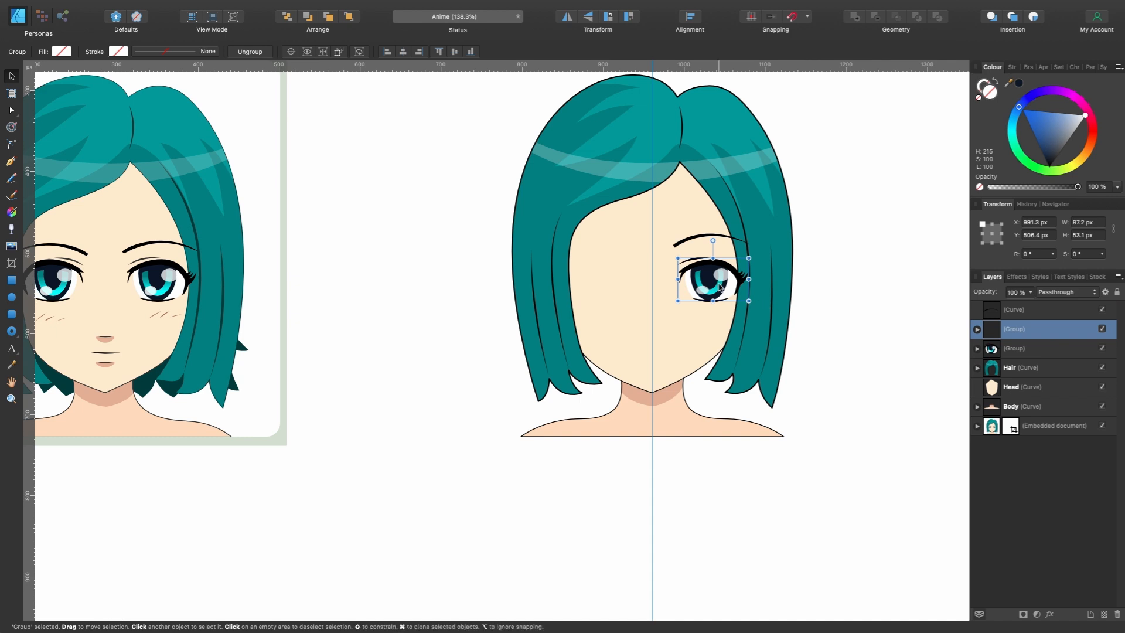
pyautogui.click(570, 18)
pyautogui.moveTo(716, 287); pyautogui.dragTo(641, 289)
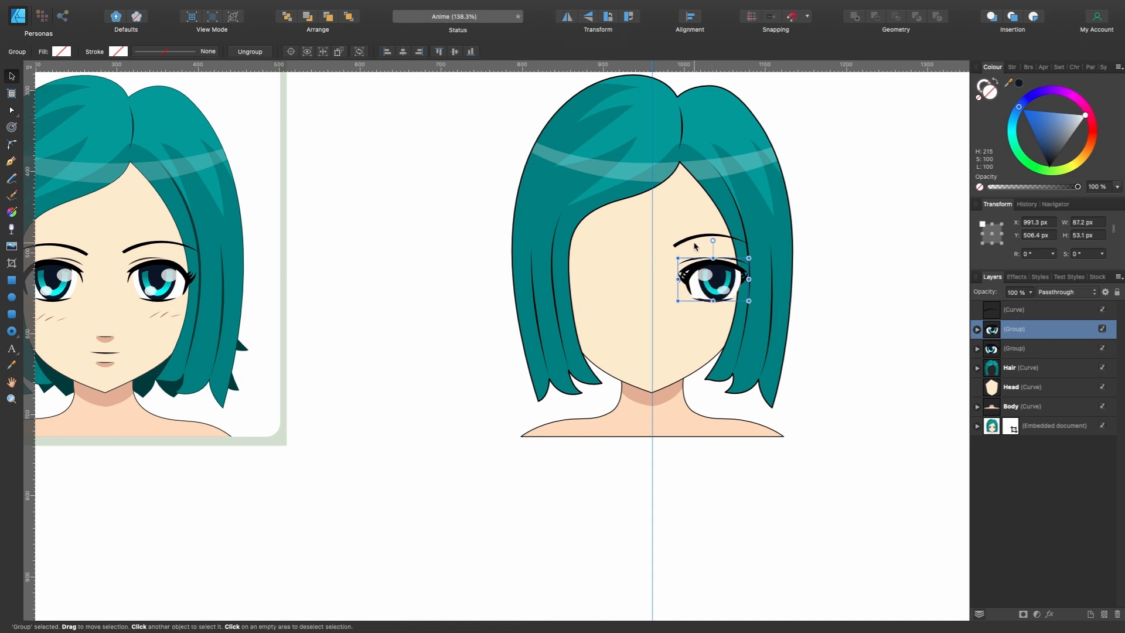
pyautogui.moveTo(737, 352); pyautogui.dragTo(687, 364)
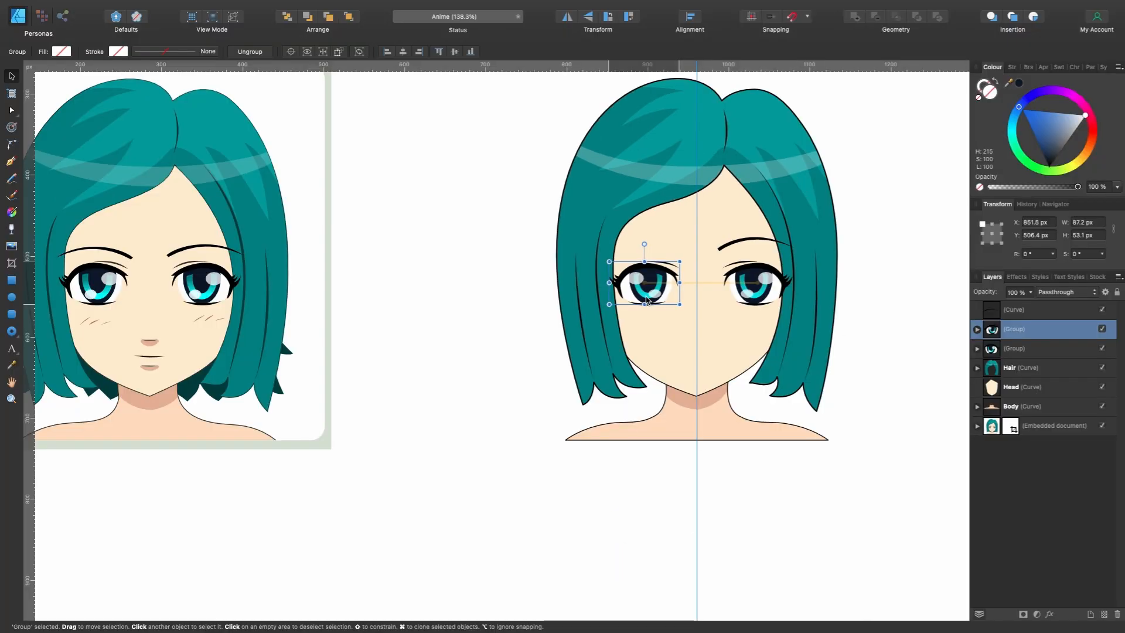
pyautogui.moveTo(646, 299); pyautogui.dragTo(646, 299)
# - Duplicate the eyebrow, flip the copy horizontally and move it above the left eye at X 845 px
pyautogui.click(1042, 310)
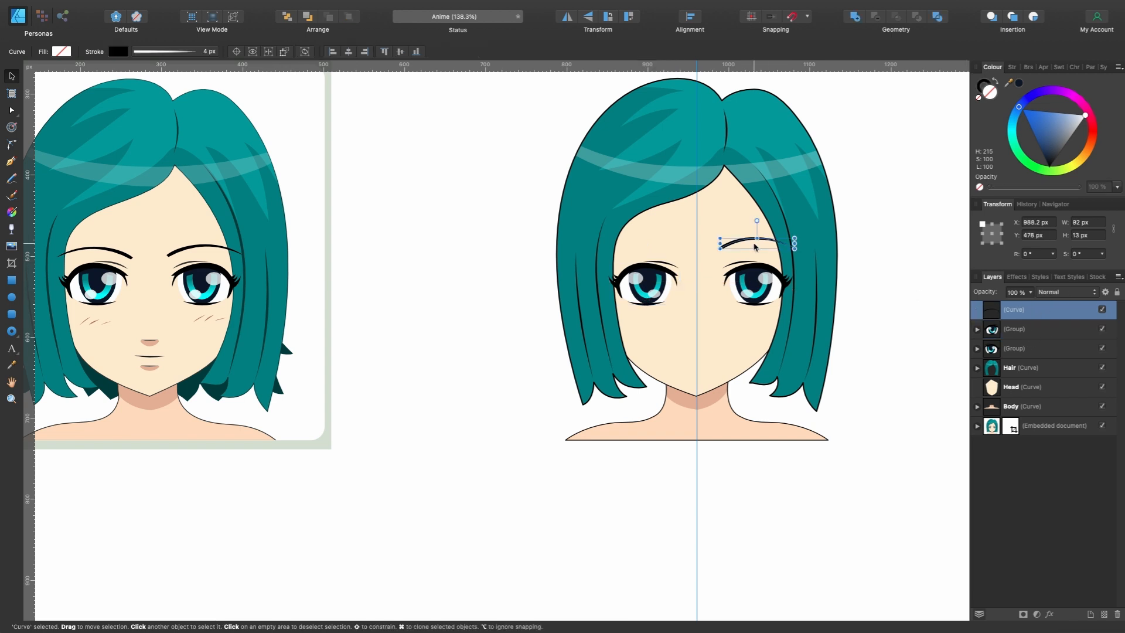
pyautogui.press('super+j')
pyautogui.click(566, 16)
pyautogui.moveTo(782, 251); pyautogui.dragTo(664, 251)
# - Compare with the stock eyebrows and lower the left eyebrow slightly to Y 480.7 px
pyautogui.scroll(5, 133, 257)
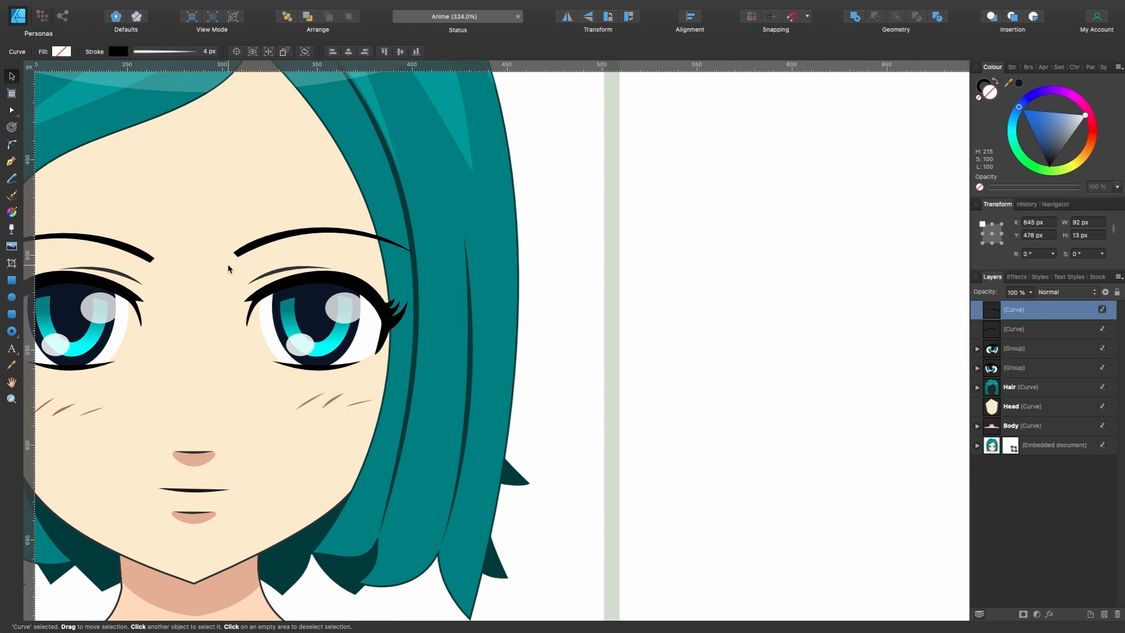
pyautogui.hscroll(10, 304, 266)
pyautogui.scroll(-3, 304, 266)
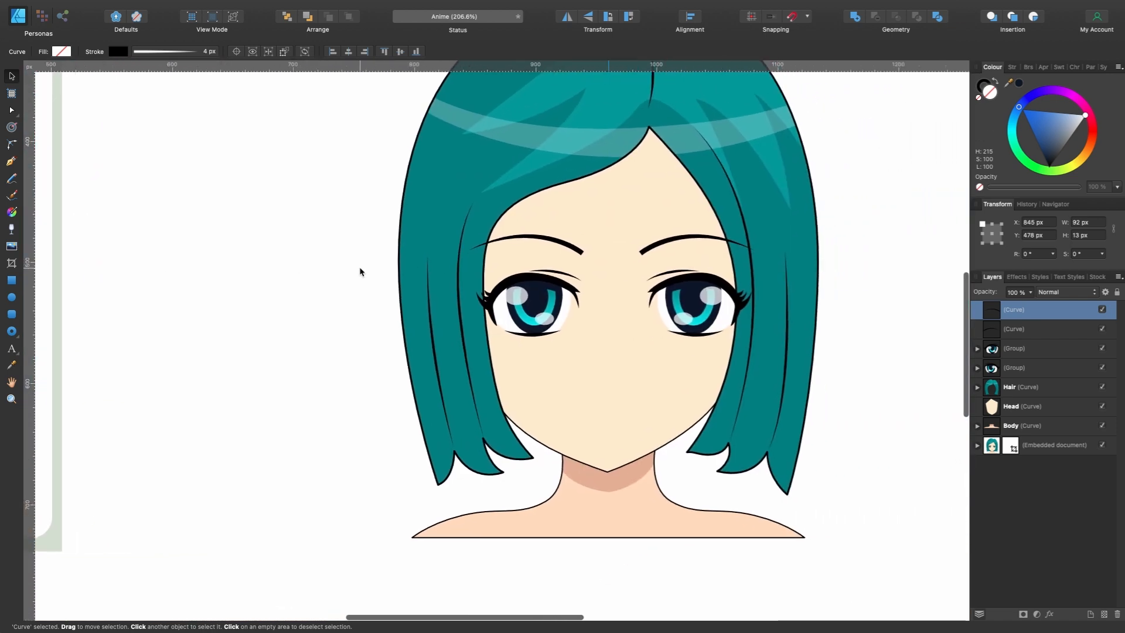
pyautogui.moveTo(527, 247); pyautogui.dragTo(526, 249)
pyautogui.scroll(-4, 570, 271)
pyautogui.press('super+z')
pyautogui.scroll(4, 571, 270)
pyautogui.hscroll(-10, 510, 341)
pyautogui.scroll(3, 506, 339)
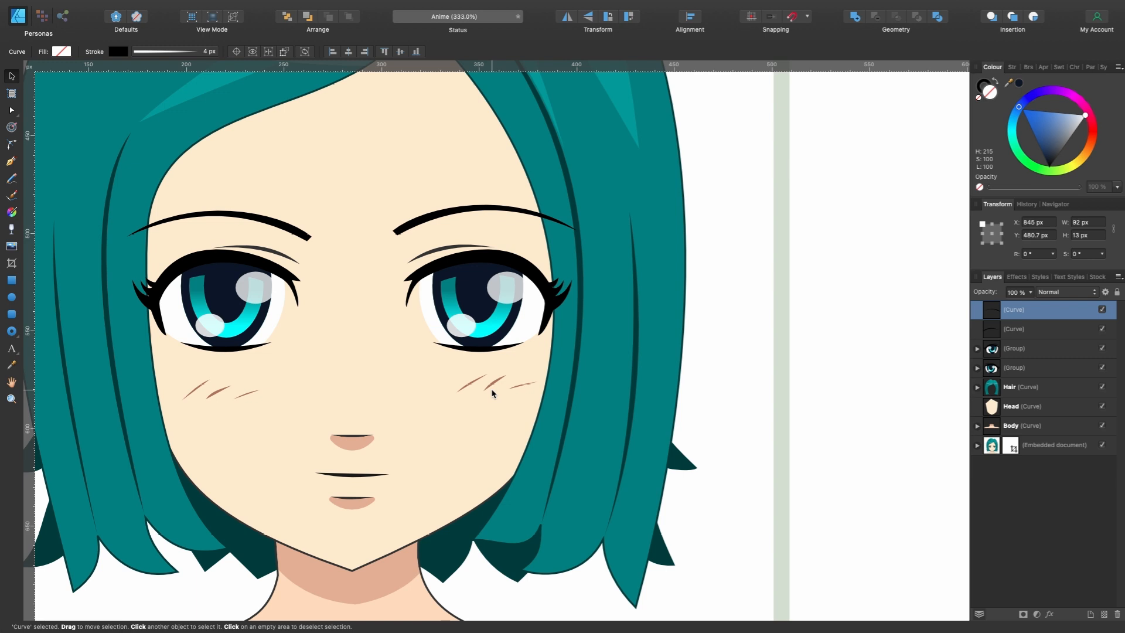
# - Group both eyebrow curves and both eye groups, and undo the trial move of the new group
pyautogui.hscroll(10, 579, 320)
pyautogui.click(1033, 329)
pyautogui.click(1034, 310)
pyautogui.click(1035, 329)
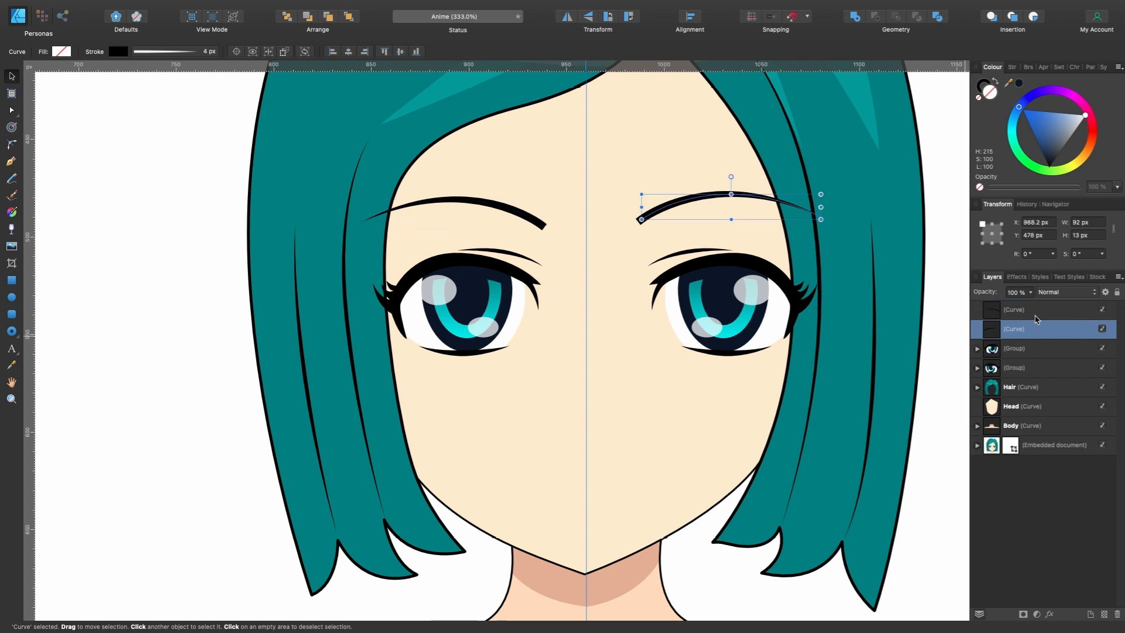
pyautogui.click(1034, 311)
pyautogui.keyDown('shift'); pyautogui.click(1037, 367); pyautogui.keyUp('shift')
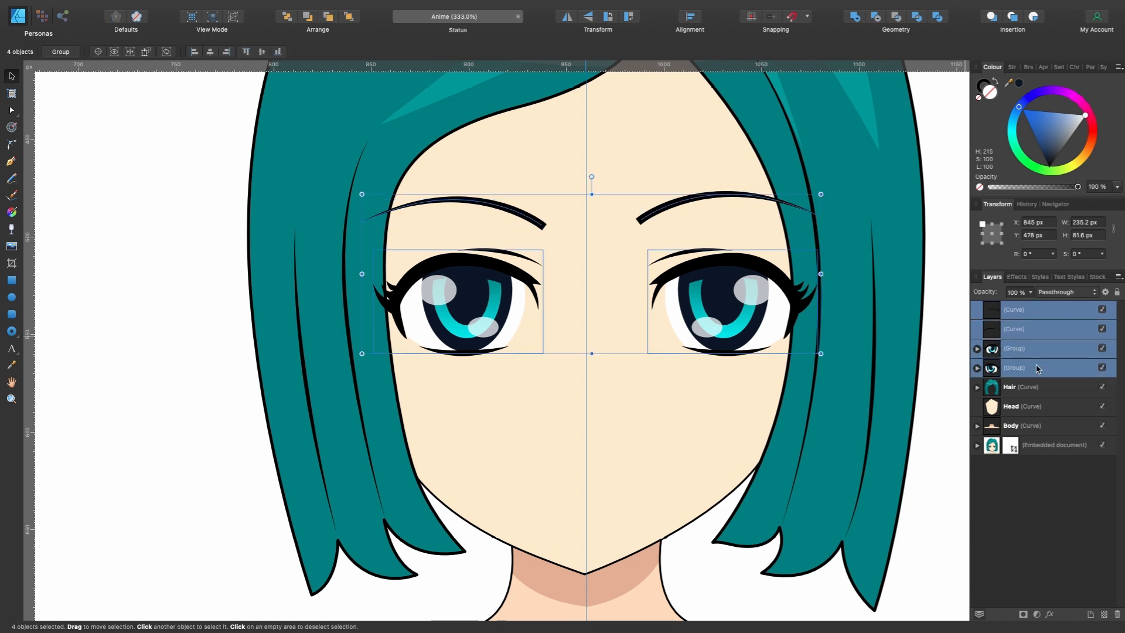
pyautogui.press('super+g')
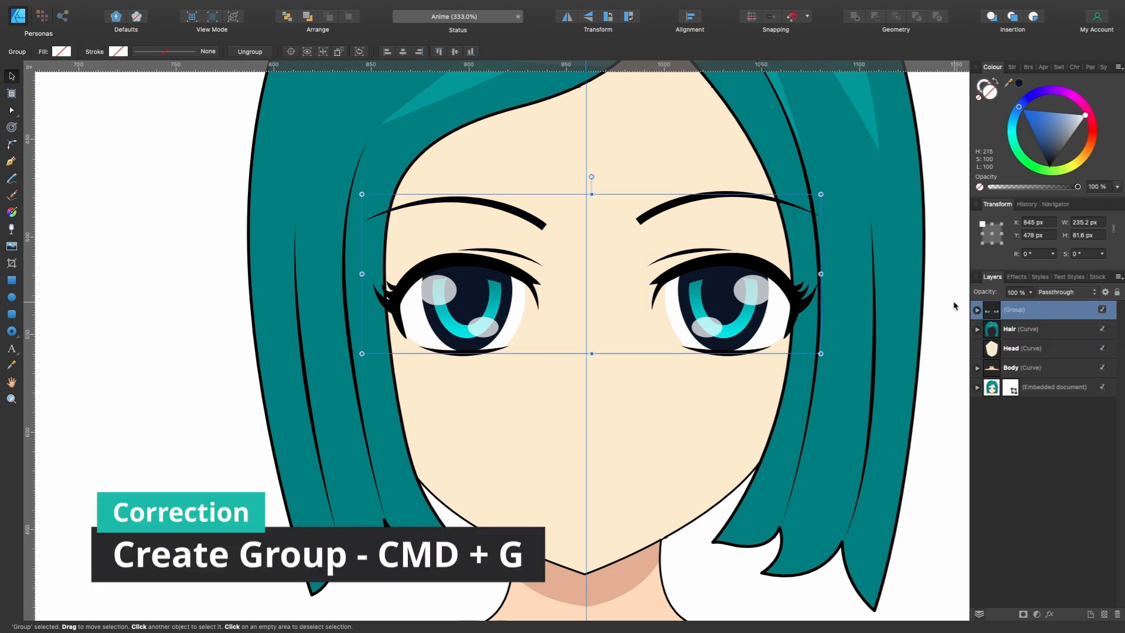
pyautogui.moveTo(775, 312)
pyautogui.mouseDown()
pyautogui.moveTo(733, 306)
pyautogui.moveTo(769, 305)
pyautogui.mouseUp()
pyautogui.press('super+z')
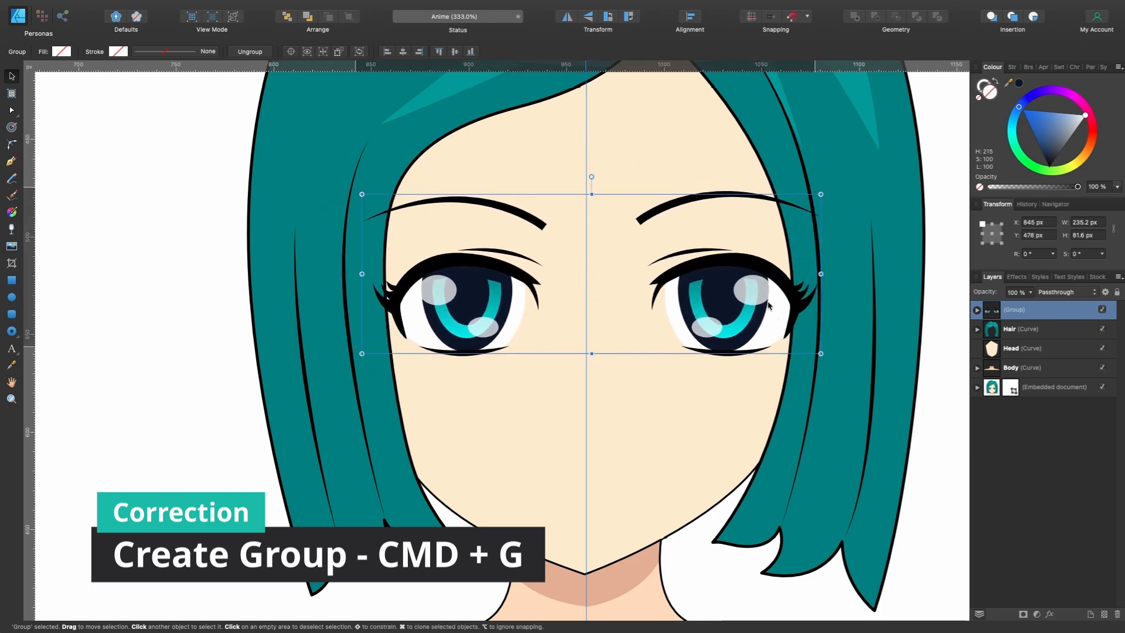
# - Trace the first right-cheek blush line as a 0.9 px brown curve above the stock marks and duplicate it above the second mark
pyautogui.hscroll(-20, 586, 329)
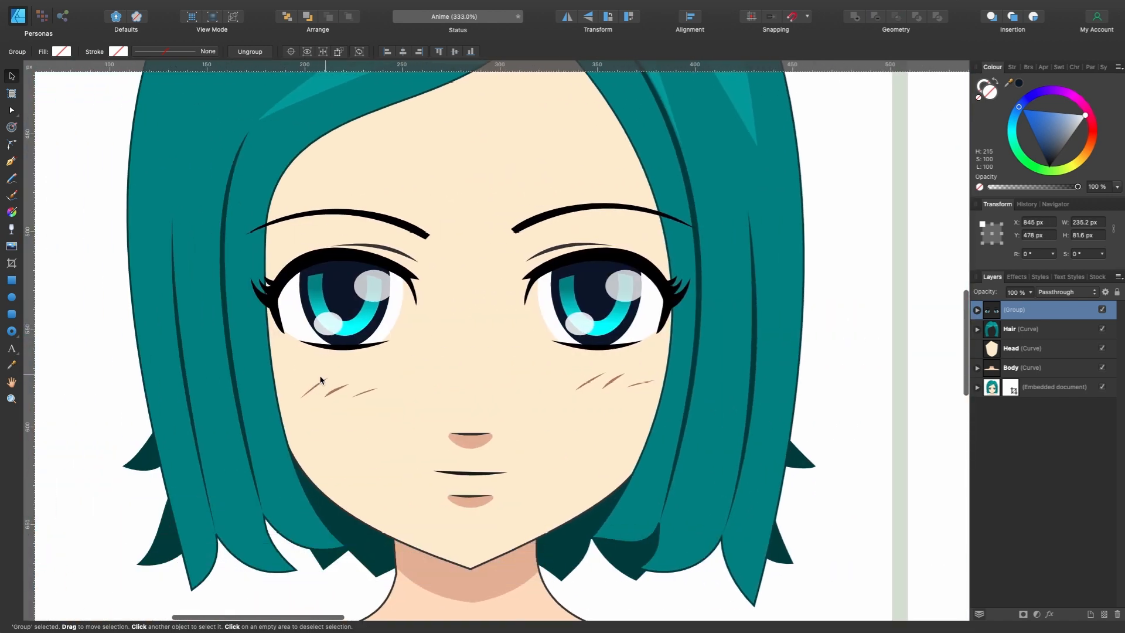
pyautogui.click(11, 163)
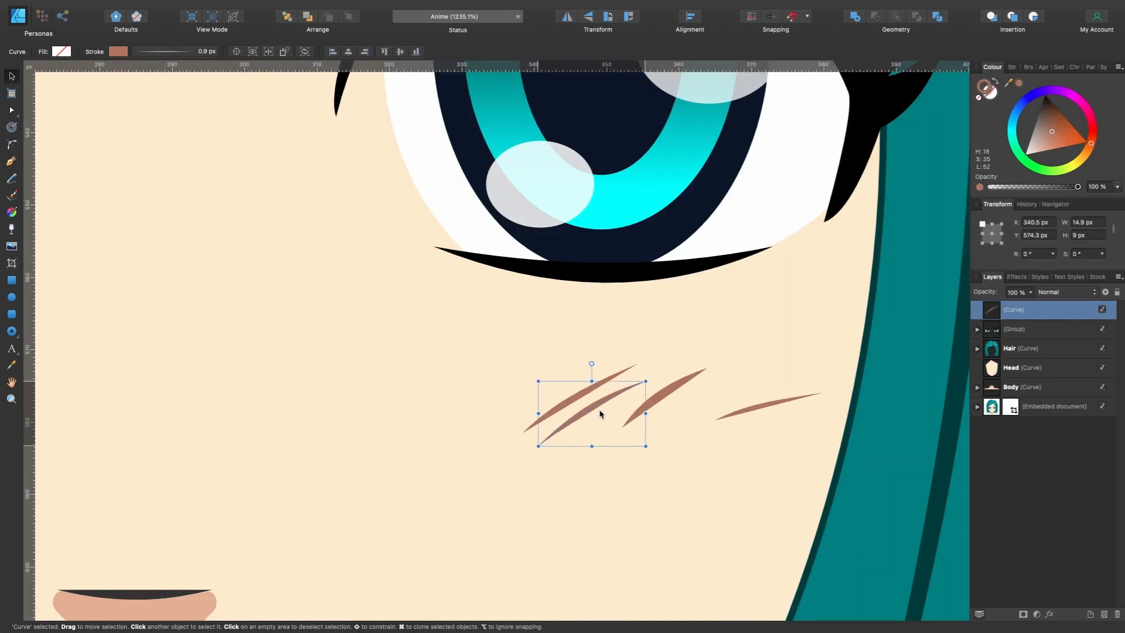
pyautogui.moveTo(599, 409); pyautogui.dragTo(589, 326)
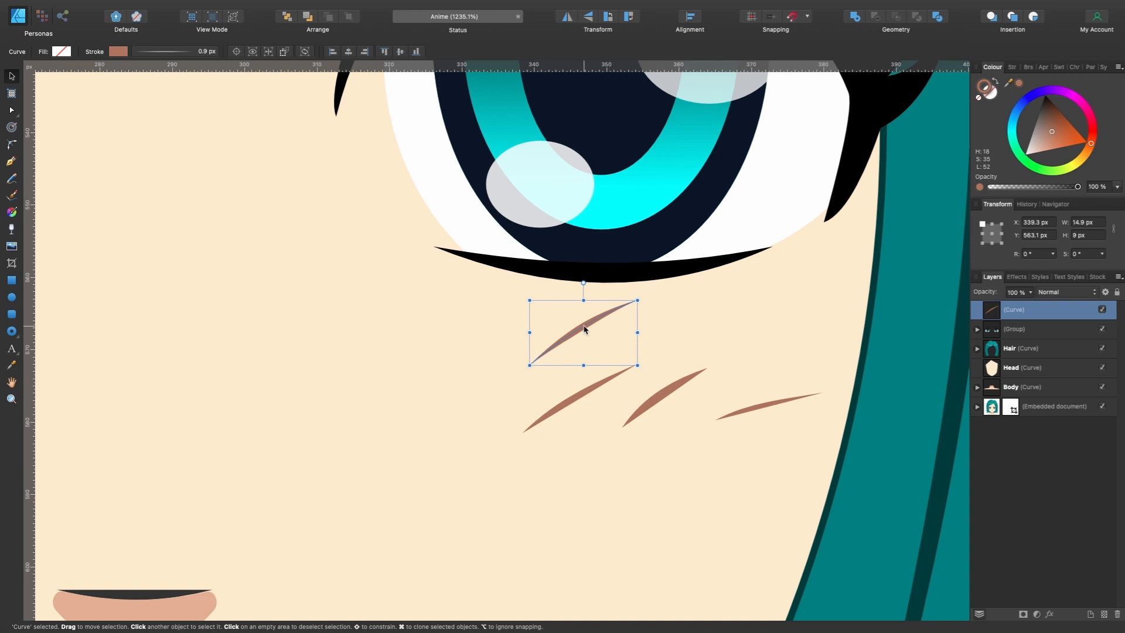
pyautogui.moveTo(587, 329); pyautogui.dragTo(685, 339)
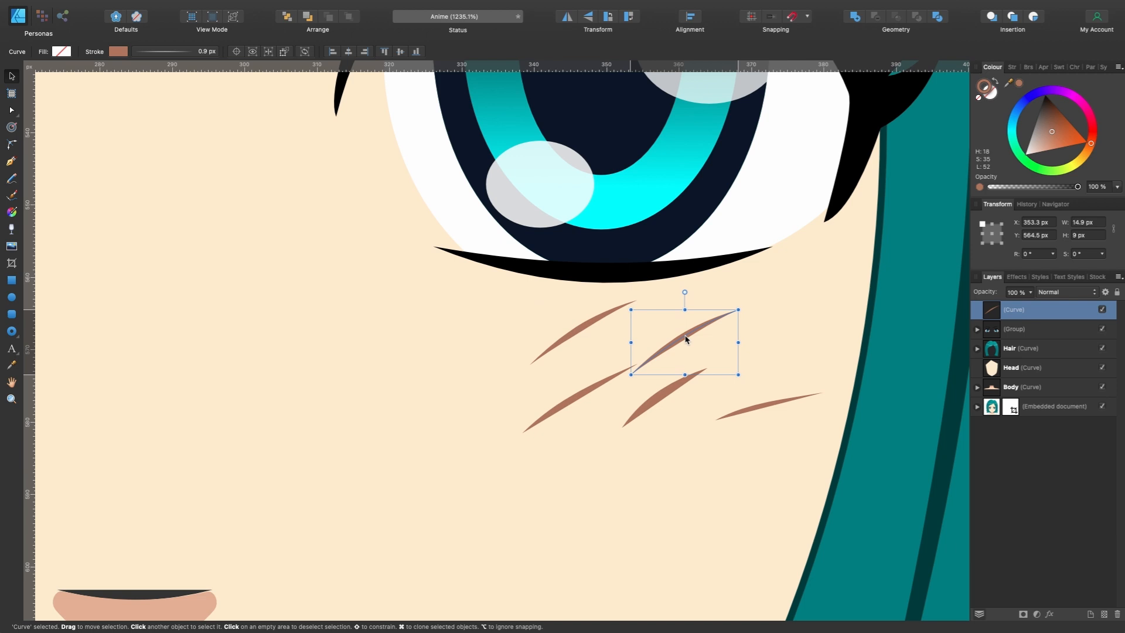
# - Widen the second blush line's stroke to 1.5 px and add a thinner copy above the third stock mark, rotated to -18.2°
pyautogui.click(168, 51)
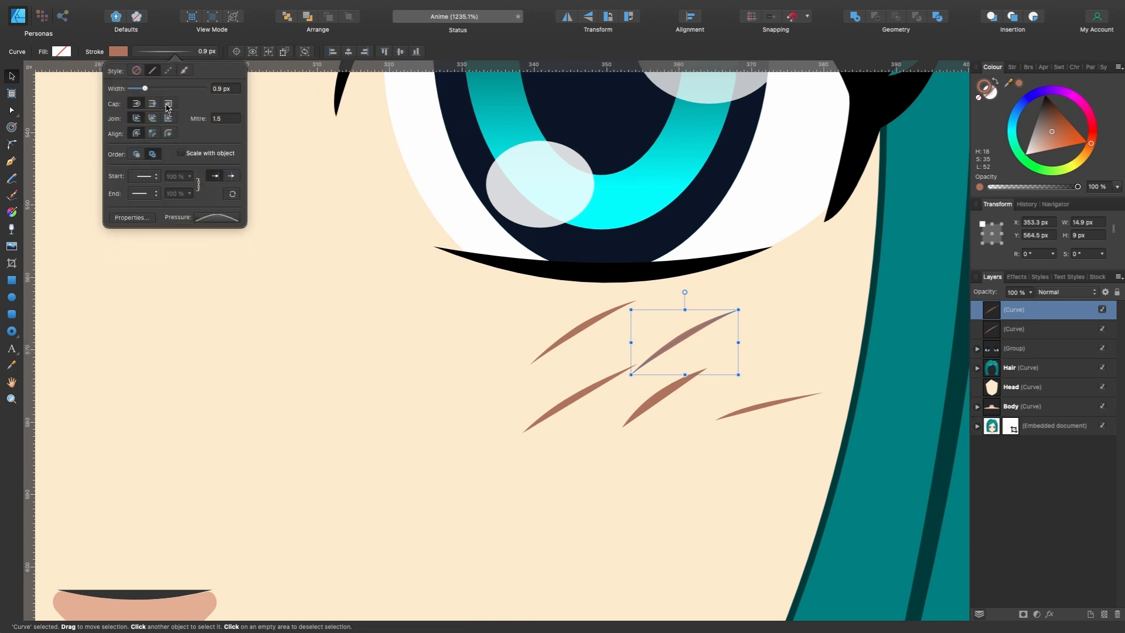
pyautogui.moveTo(147, 90); pyautogui.dragTo(151, 89)
pyautogui.click(703, 321)
pyautogui.keyDown('super'); pyautogui.moveTo(703, 321); pyautogui.dragTo(801, 324); pyautogui.keyUp('super')
pyautogui.moveTo(783, 296); pyautogui.dragTo(799, 300)
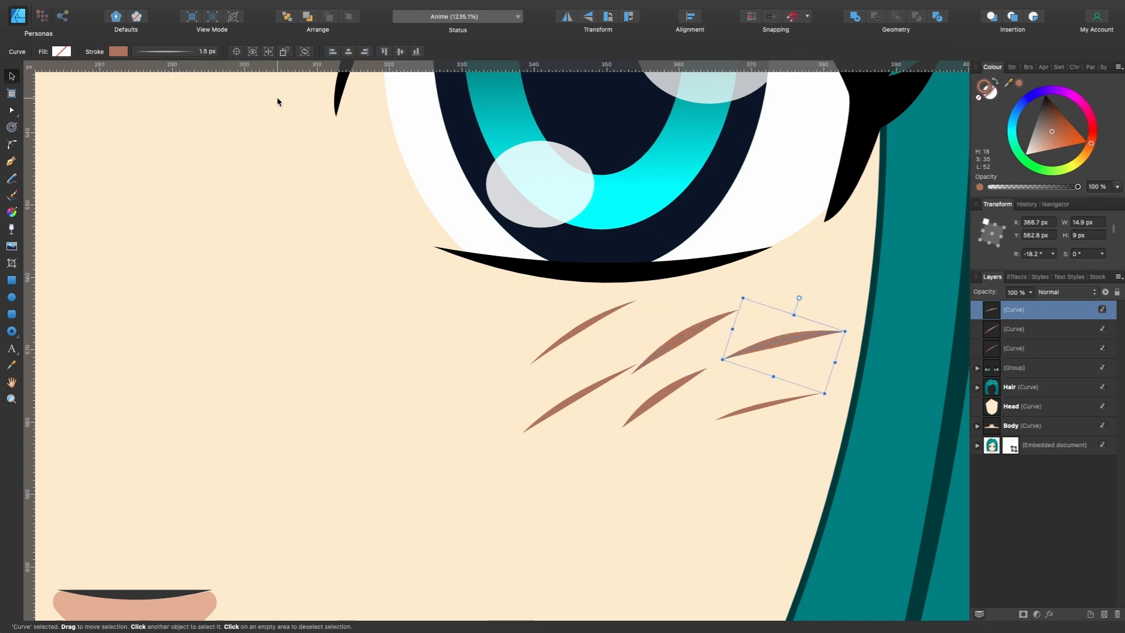
pyautogui.click(168, 51)
pyautogui.moveTo(149, 89); pyautogui.dragTo(144, 90)
# - Group the three traced blush lines and name the group "under eye"
pyautogui.scroll(-6, 670, 330)
pyautogui.hscroll(-5, 670, 332)
pyautogui.keyDown('shift'); pyautogui.click(794, 320); pyautogui.keyUp('shift')
pyautogui.keyDown('shift'); pyautogui.click(829, 323); pyautogui.keyUp('shift')
pyautogui.press('super+g')
pyautogui.scroll(-5, 831, 323)
pyautogui.doubleClick(1014, 310)
pyautogui.write('u')
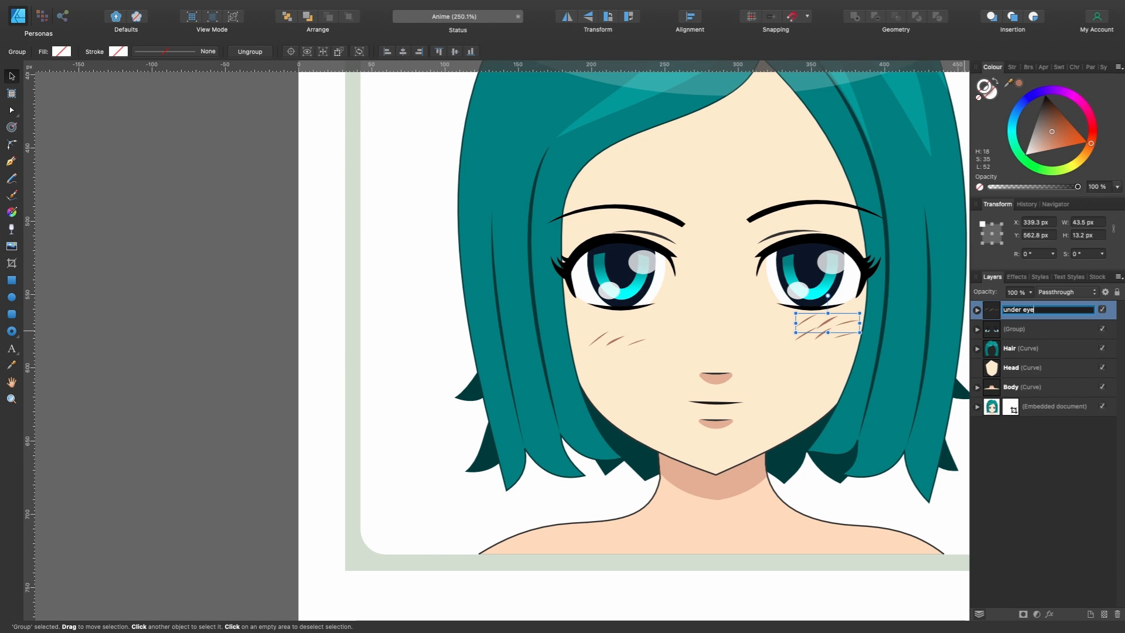
pyautogui.write('nder eye')
pyautogui.press('Return')
# - Move the under eye group onto the redrawn face, below its right-hand eye at X 1013.6 px
pyautogui.scroll(-5, 328, 320)
pyautogui.moveTo(328, 319); pyautogui.dragTo(854, 317)
pyautogui.scroll(5, 854, 316)
pyautogui.scroll(-5, 866, 397)
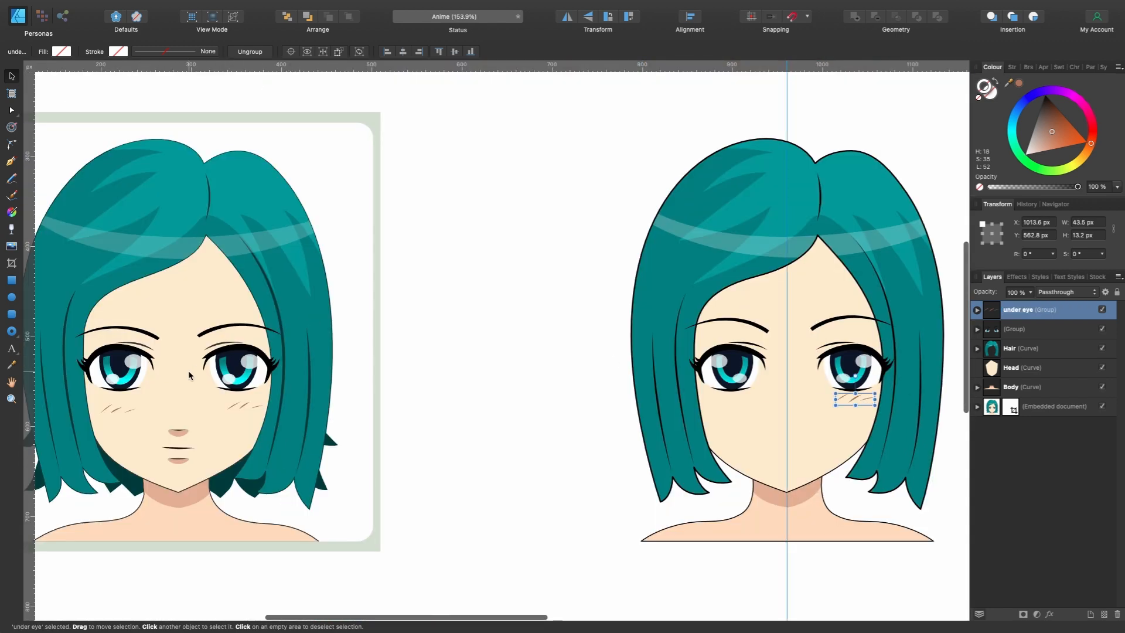
pyautogui.scroll(5, 871, 402)
# - Duplicate the under eye group below the redrawn face's left-hand eye at X 871.2 px and lower the copy to Y 569.1 px
pyautogui.moveTo(790, 363); pyautogui.dragTo(790, 363)
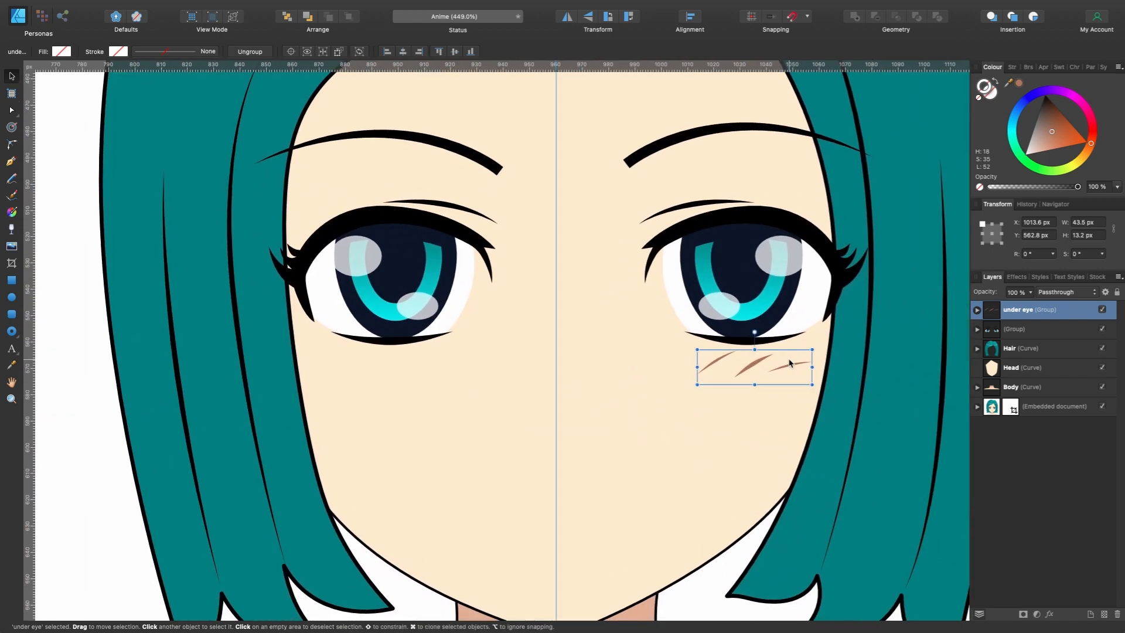
pyautogui.moveTo(790, 363); pyautogui.dragTo(415, 378)
pyautogui.scroll(-5, 415, 378)
pyautogui.hscroll(10, 415, 378)
pyautogui.hscroll(10, 414, 379)
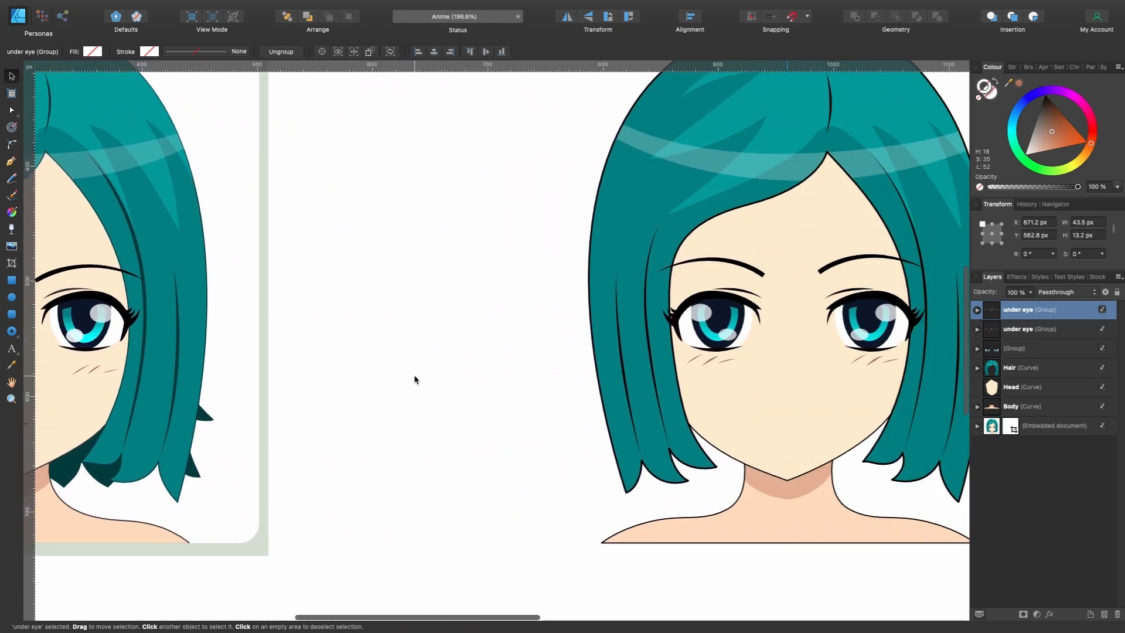
pyautogui.moveTo(602, 367); pyautogui.dragTo(602, 371)
# - Trace the stock nose's upper line as a curved stroke, colour it black with a 1.5 px width and place it beside the original
pyautogui.scroll(-5, 602, 371)
pyautogui.hscroll(-3, 603, 371)
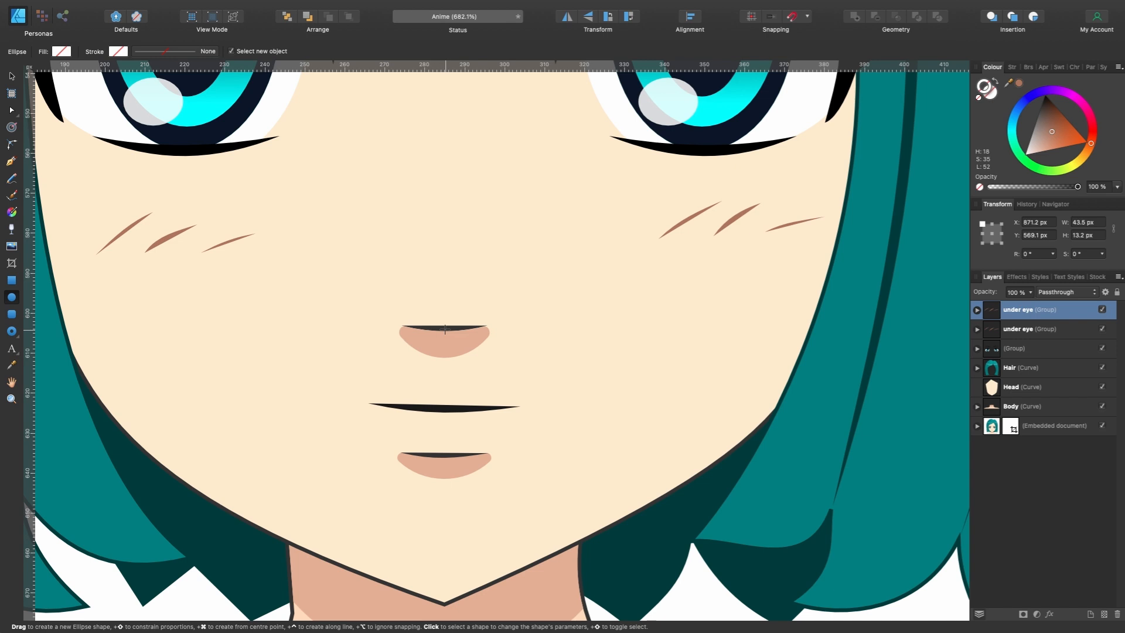
pyautogui.click(11, 162)
pyautogui.scroll(5, 475, 321)
pyautogui.click(304, 334)
pyautogui.click(509, 334)
pyautogui.moveTo(407, 334); pyautogui.dragTo(405, 344)
pyautogui.moveTo(1052, 131); pyautogui.dragTo(1016, 64)
pyautogui.click(176, 51)
pyautogui.moveTo(141, 89); pyautogui.dragTo(148, 89)
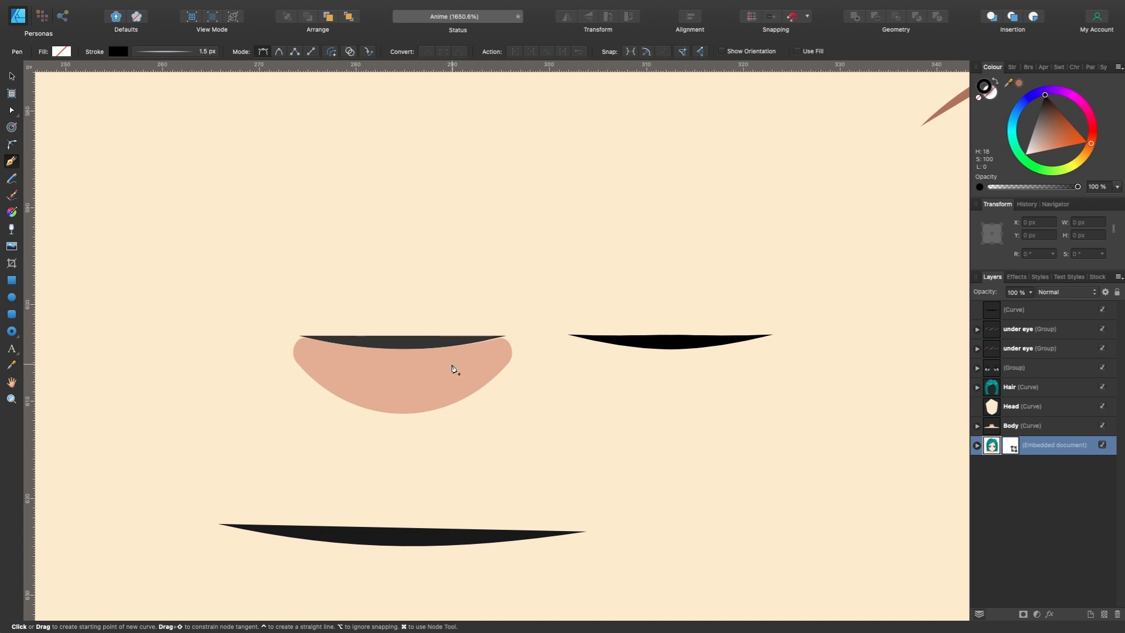
# - Draw a pie shape about 20 px wide below the new nose line, without stroke and filled with the stock nose's sampled pink
pyautogui.click(13, 336)
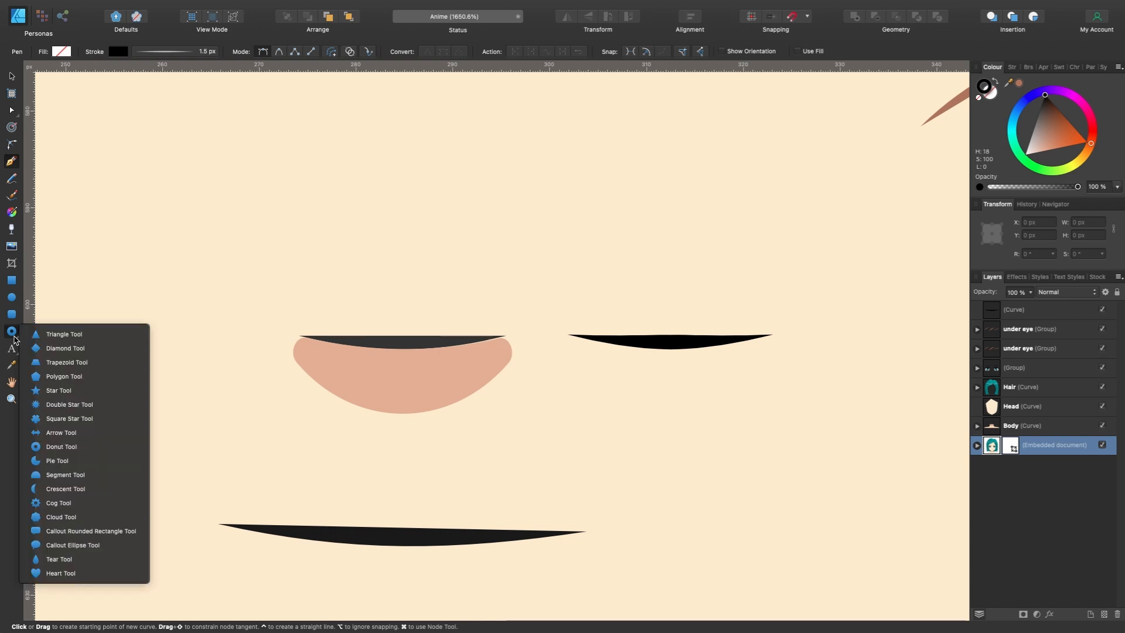
pyautogui.click(74, 463)
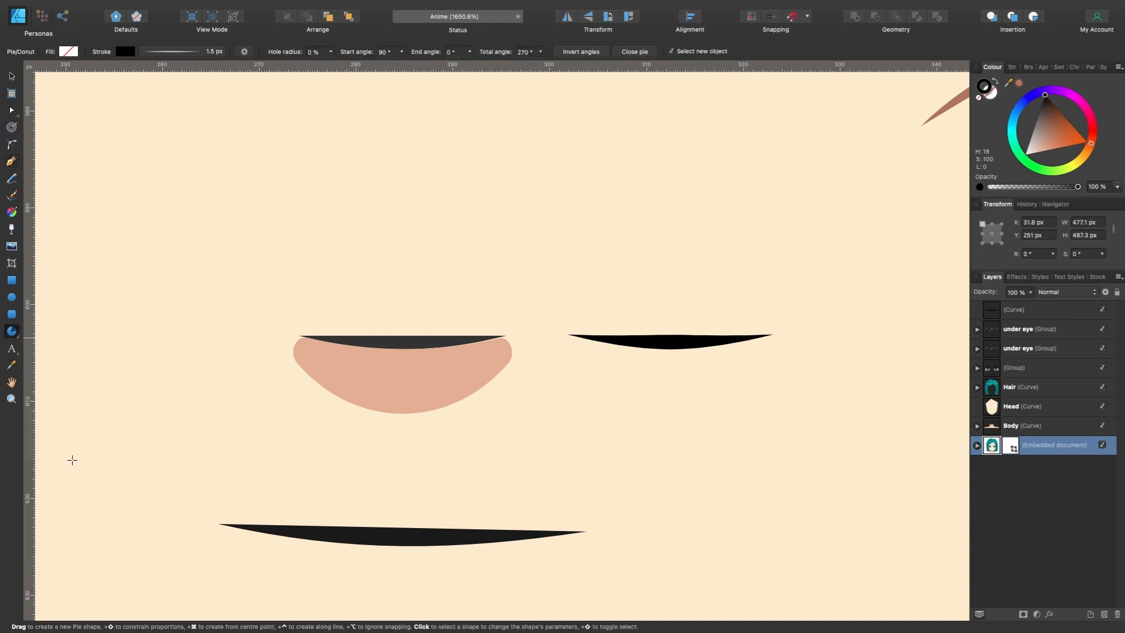
pyautogui.moveTo(643, 430); pyautogui.dragTo(742, 335)
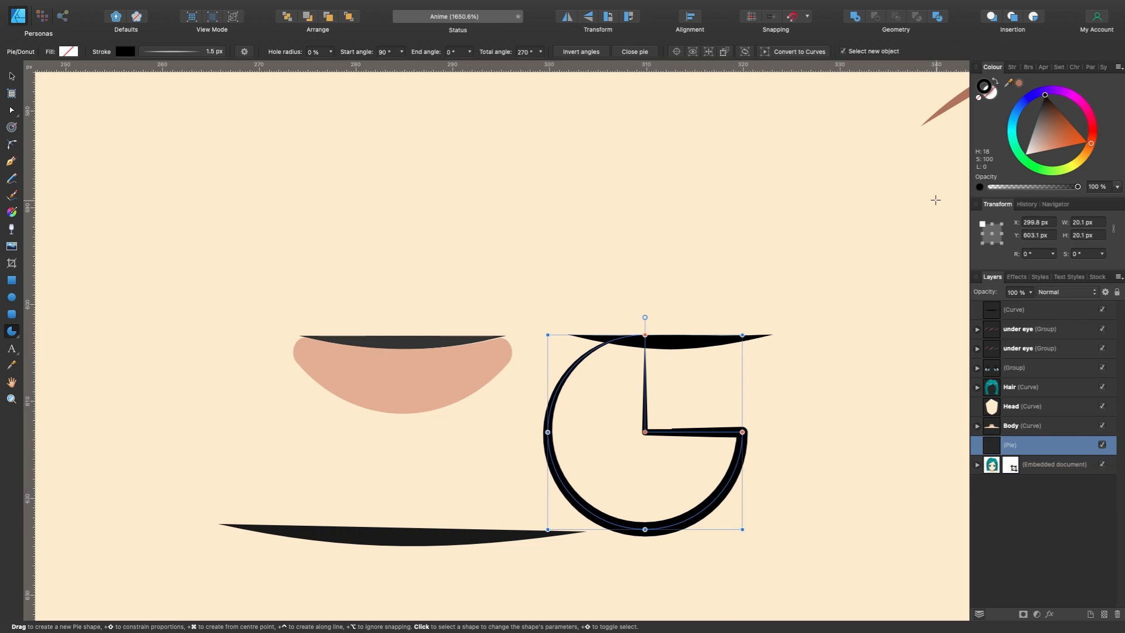
pyautogui.click(979, 98)
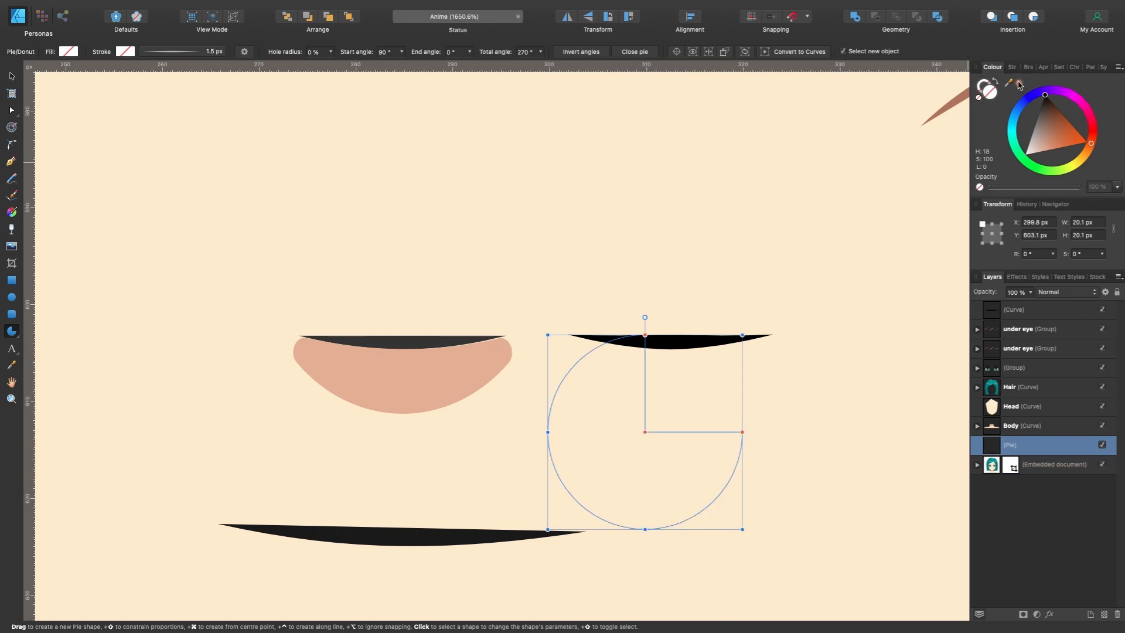
pyautogui.moveTo(1012, 86); pyautogui.dragTo(452, 369)
pyautogui.click(1019, 84)
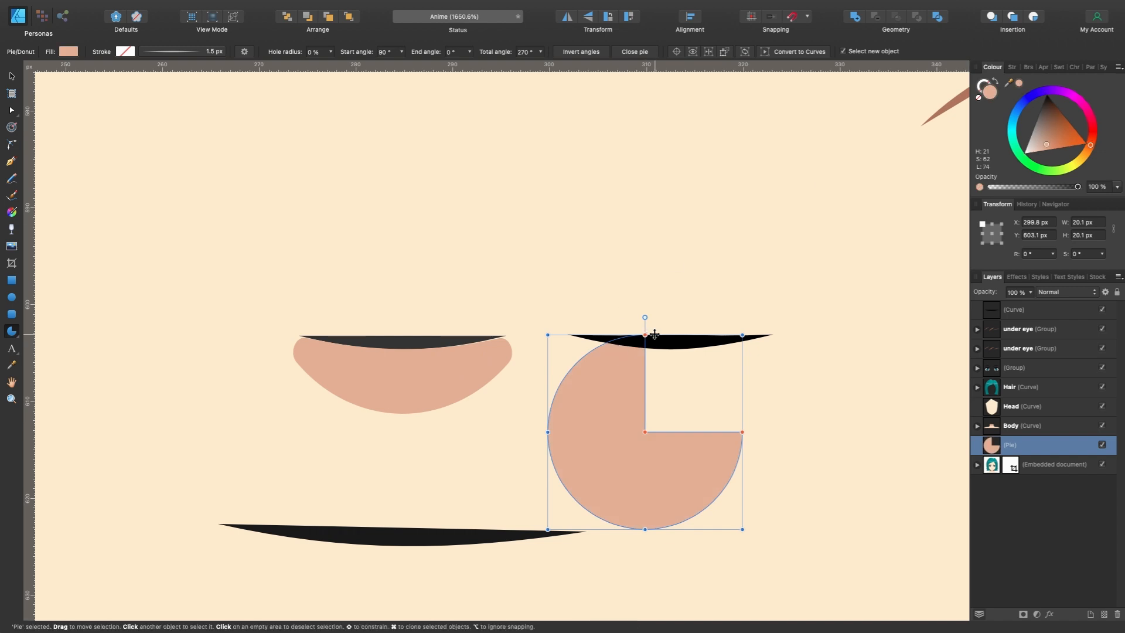
# - Set the pie's start angle to 180° to make a half circle, move it behind the nose line and widen it to 25.2 px
pyautogui.moveTo(645, 335); pyautogui.dragTo(552, 400)
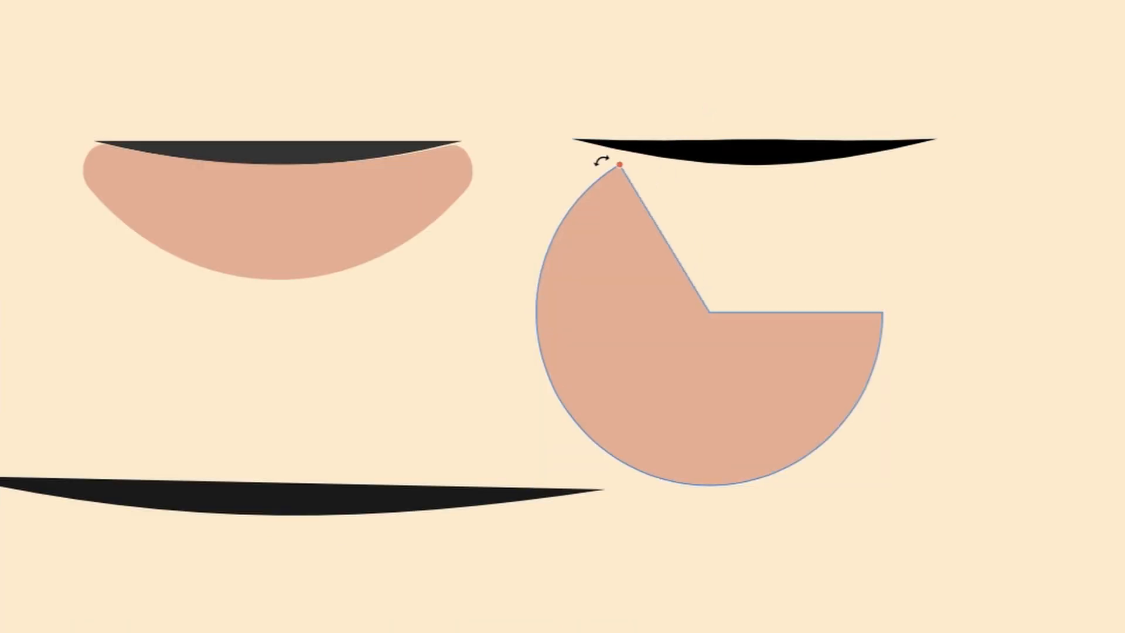
pyautogui.moveTo(543, 256); pyautogui.dragTo(537, 304)
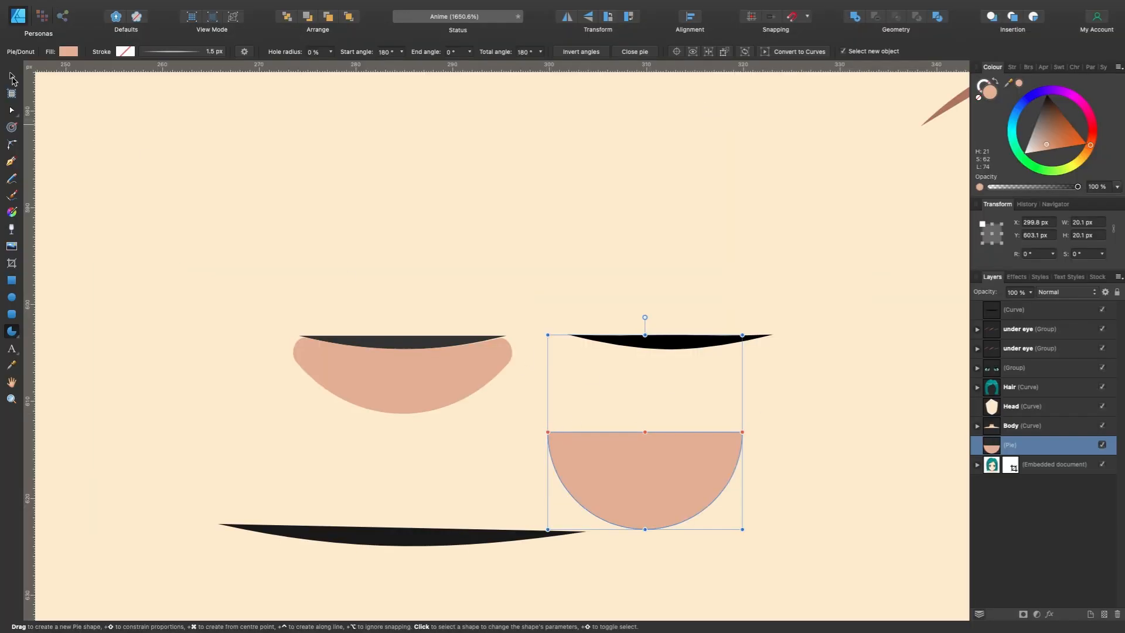
pyautogui.click(11, 76)
pyautogui.moveTo(628, 451); pyautogui.dragTo(655, 338)
pyautogui.moveTo(771, 312)
pyautogui.mouseDown()
pyautogui.moveTo(803, 304)
pyautogui.moveTo(792, 318)
pyautogui.mouseUp()
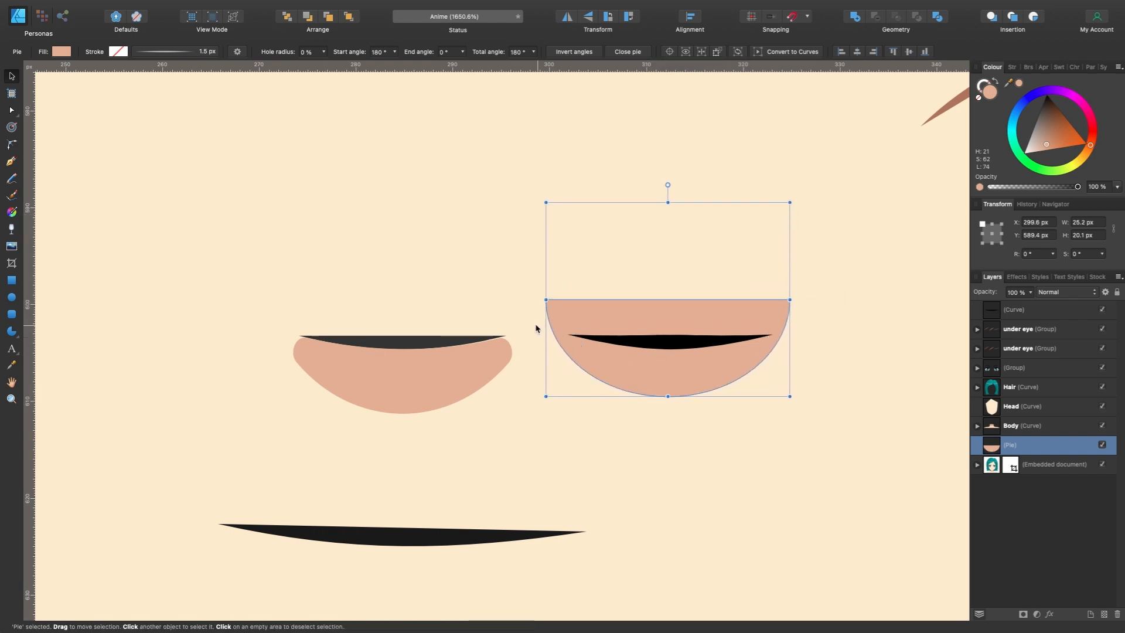
# - Cover the half circle's upper part with a dark orange rectangle about 38.4 × 8.1 px and subtract it from the half circle
pyautogui.click(10, 282)
pyautogui.moveTo(505, 161)
pyautogui.mouseDown()
pyautogui.moveTo(872, 208)
pyautogui.moveTo(877, 240)
pyautogui.mouseUp()
pyautogui.moveTo(1049, 142)
pyautogui.mouseDown()
pyautogui.moveTo(1058, 109)
pyautogui.moveTo(1073, 127)
pyautogui.mouseUp()
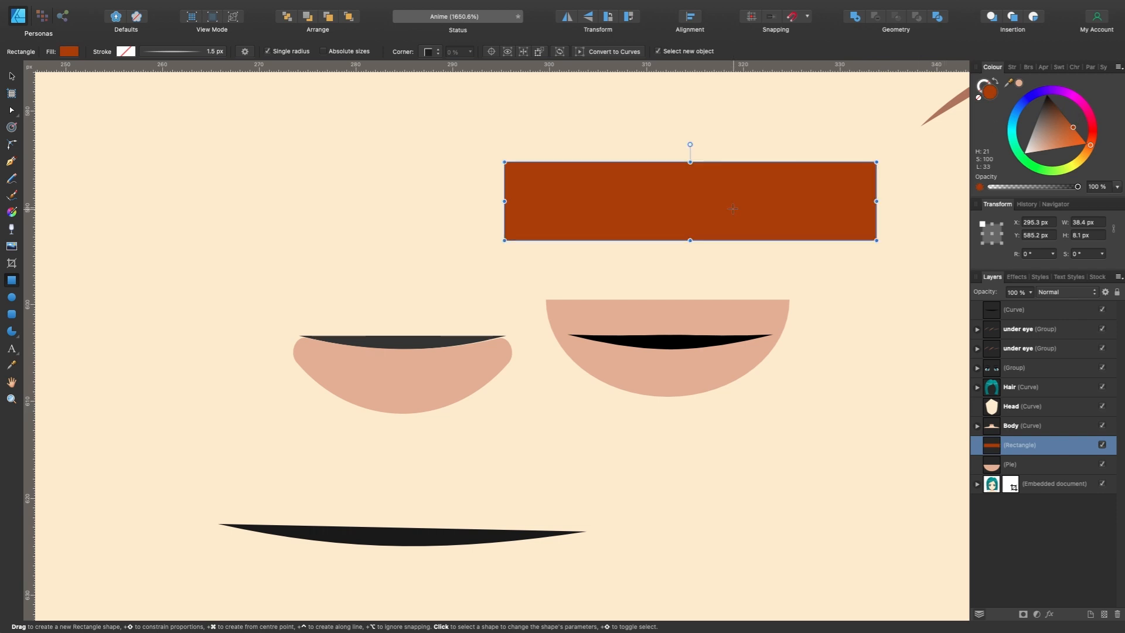
pyautogui.moveTo(733, 209); pyautogui.dragTo(725, 296)
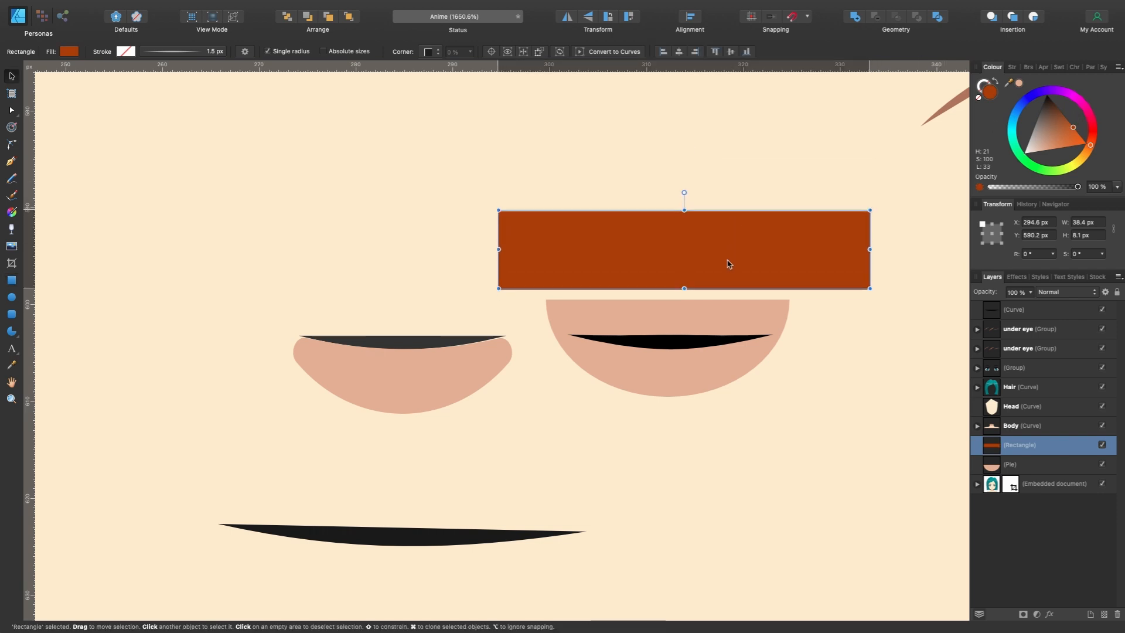
pyautogui.moveTo(823, 282); pyautogui.dragTo(822, 302)
pyautogui.scroll(5, 904, 405)
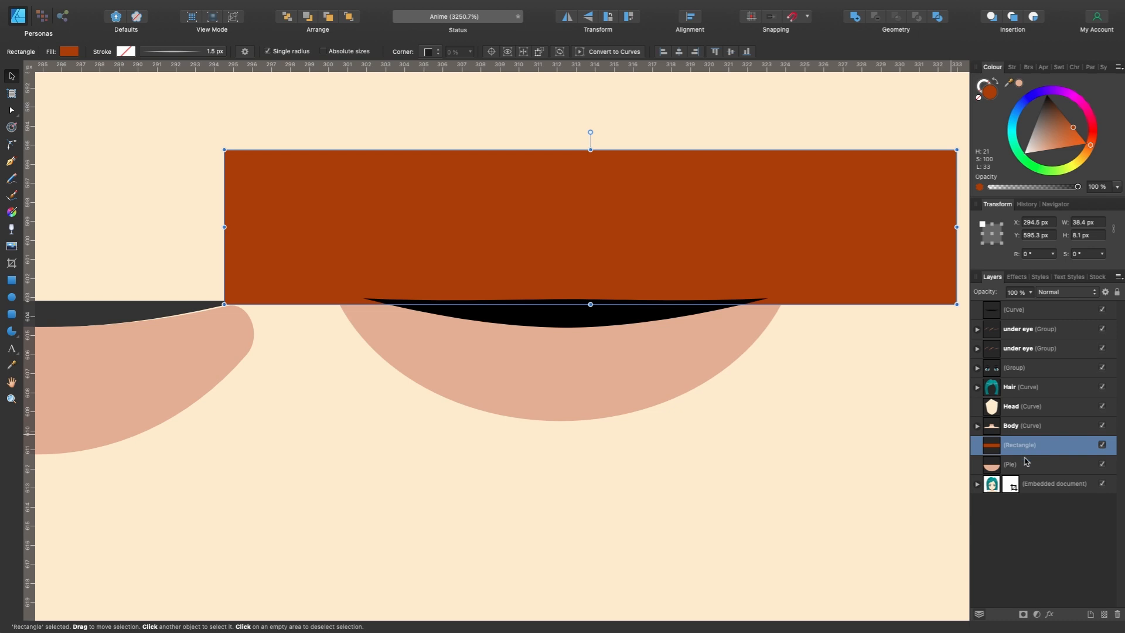
pyautogui.keyDown('shift'); pyautogui.click(1027, 470); pyautogui.keyUp('shift')
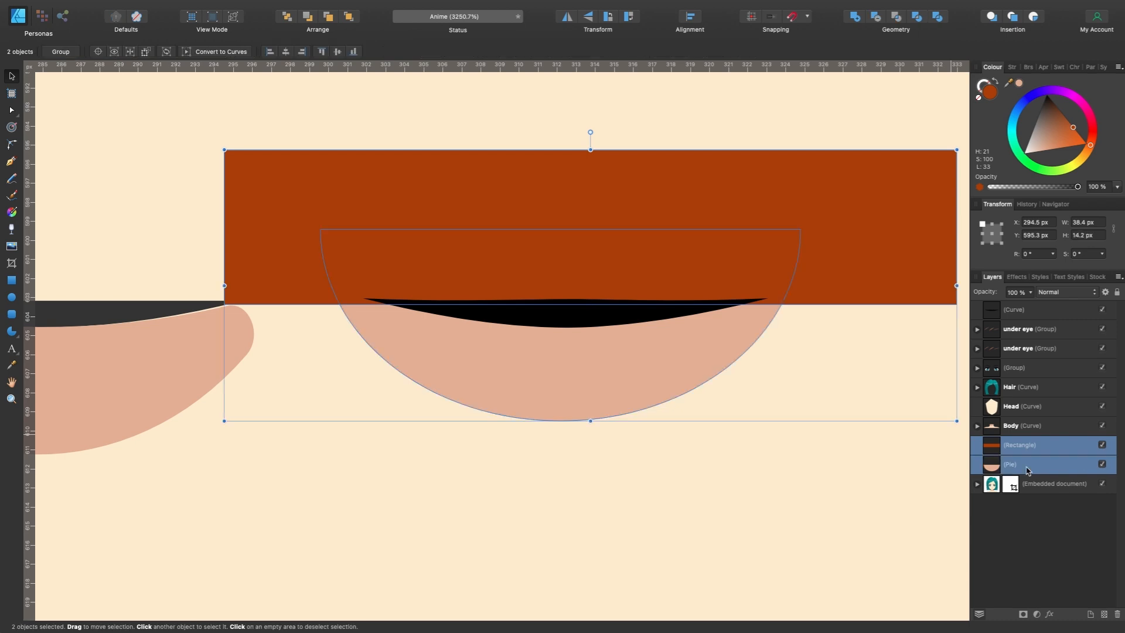
pyautogui.click(875, 18)
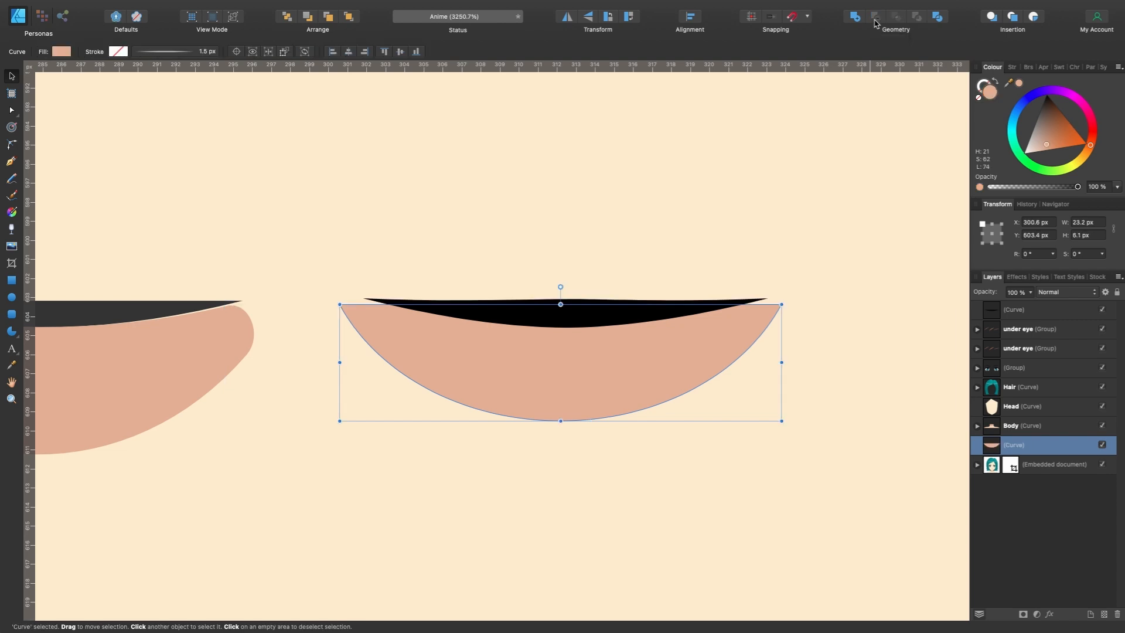
# - Round both upper corners of the nose shadow with a 0.9 px radius, bake the appearance and pull its bottom node slightly down
pyautogui.scroll(-5, 605, 212)
pyautogui.hscroll(-3, 605, 213)
pyautogui.scroll(1, 605, 213)
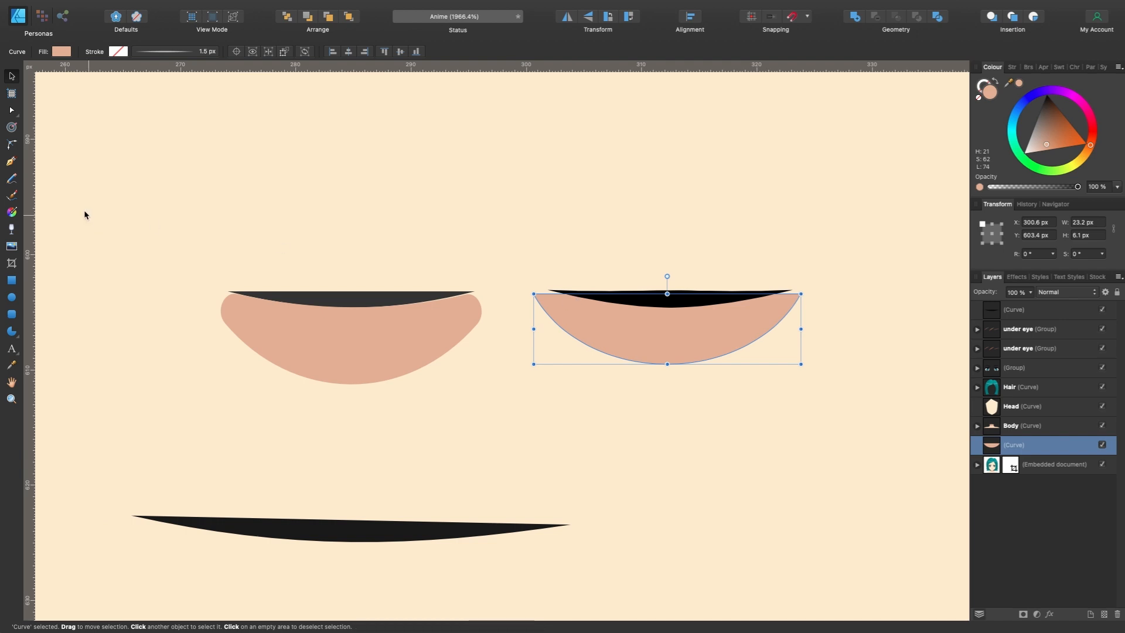
pyautogui.click(12, 144)
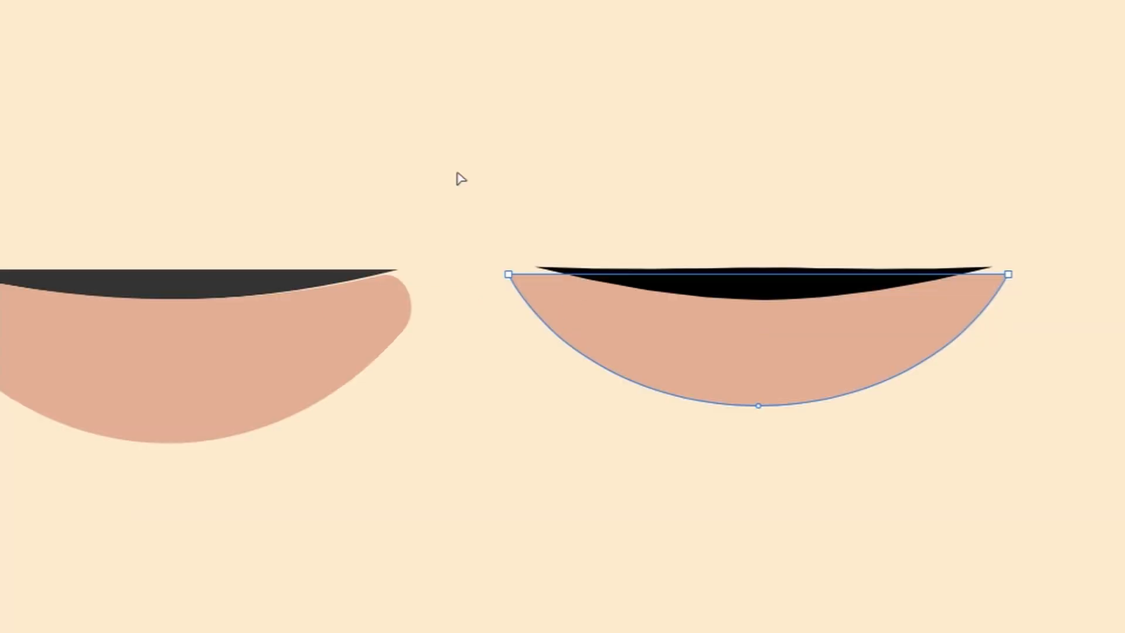
pyautogui.moveTo(505, 239); pyautogui.dragTo(866, 326)
pyautogui.moveTo(1009, 278); pyautogui.dragTo(962, 299)
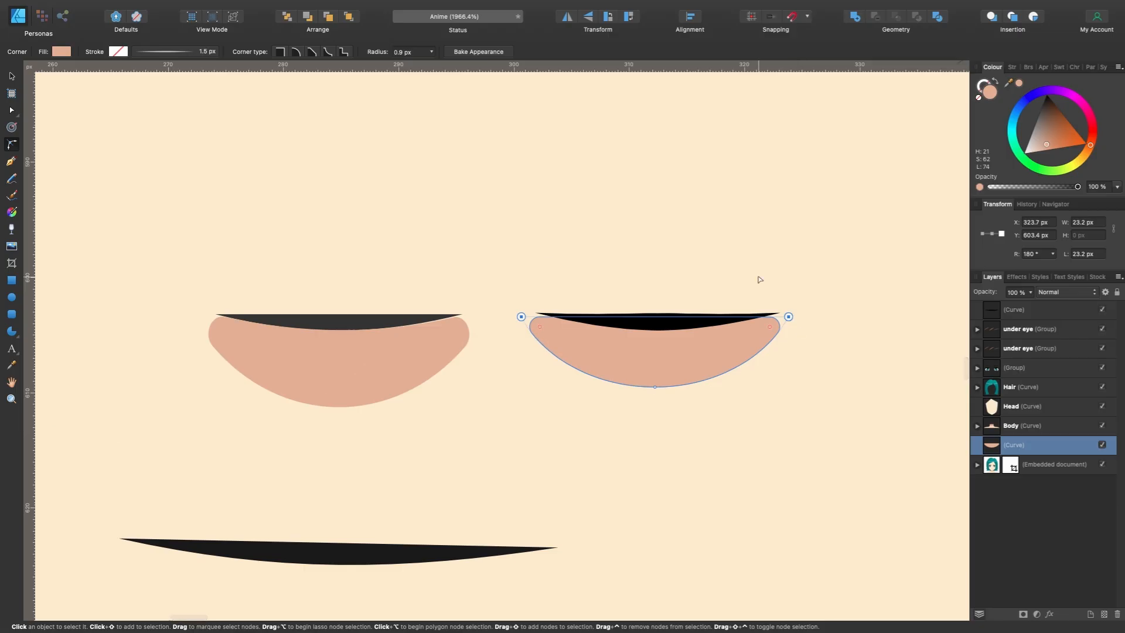
pyautogui.click(496, 52)
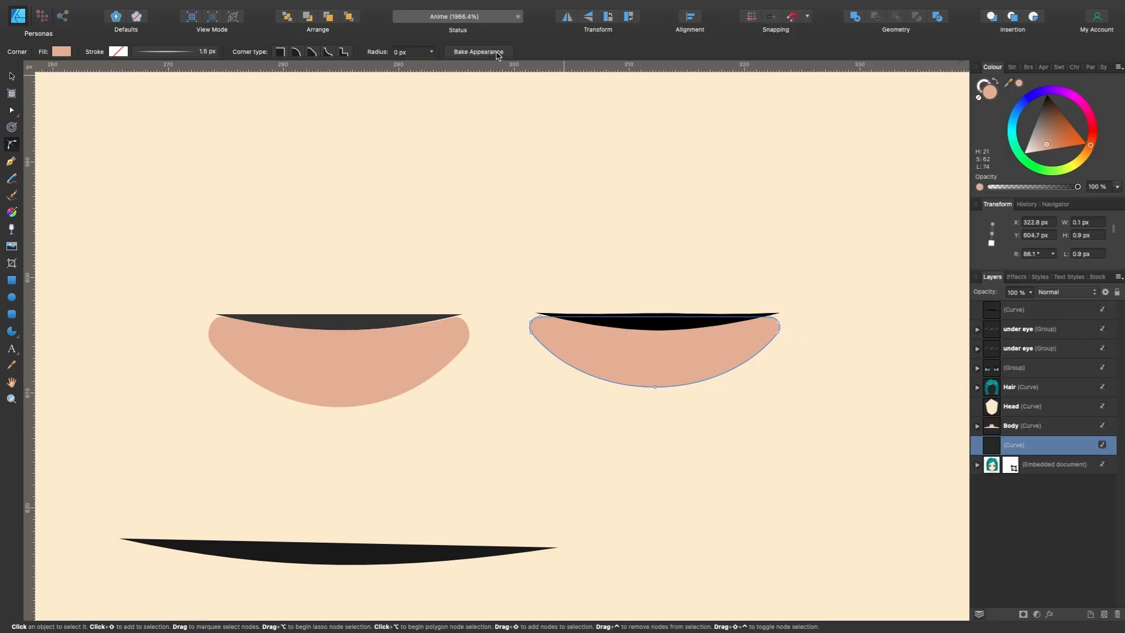
pyautogui.press('a')
pyautogui.moveTo(658, 390); pyautogui.dragTo(658, 395)
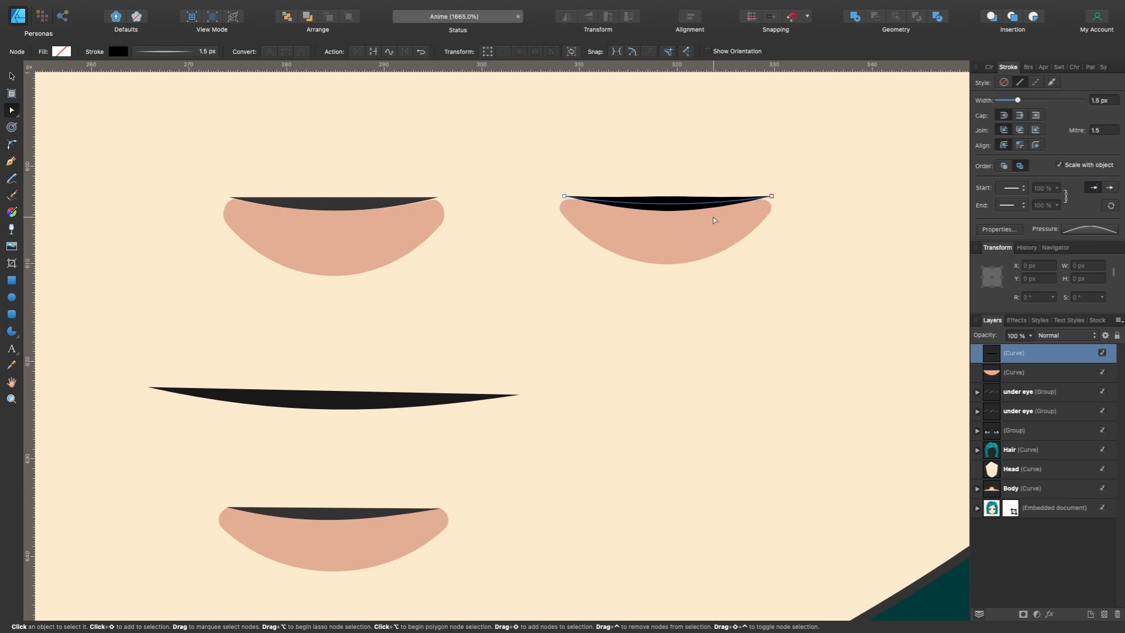
# - Duplicate the black nose line and place the copy just above the stock mouth at X 274.7 px, Y 618.7 px
pyautogui.press('v')
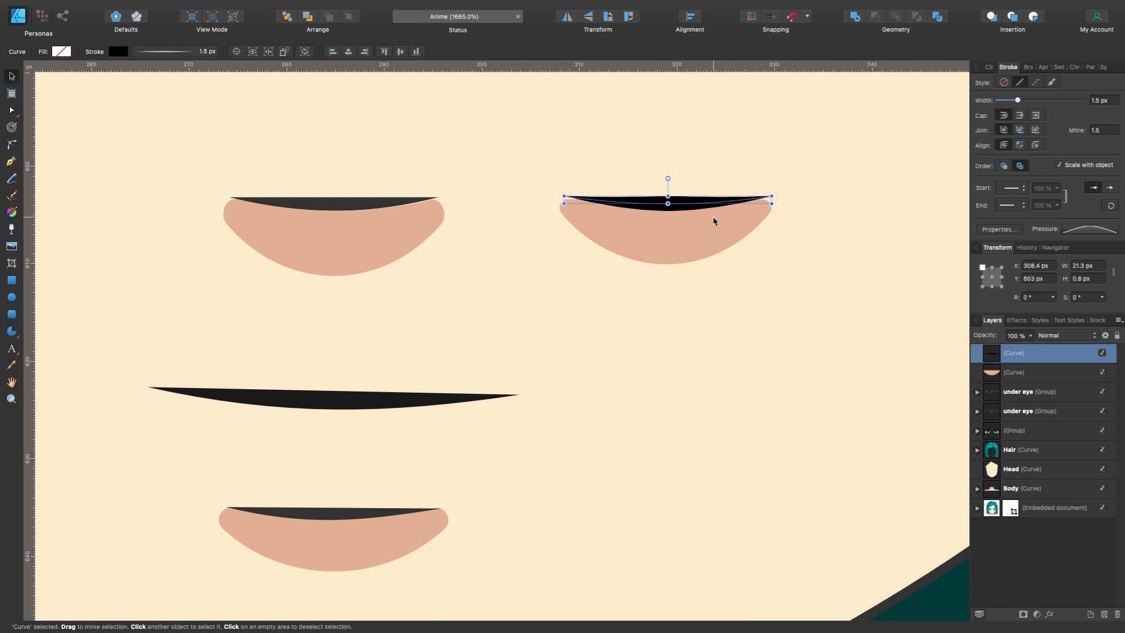
pyautogui.press('super+j')
pyautogui.moveTo(699, 205); pyautogui.dragTo(388, 357)
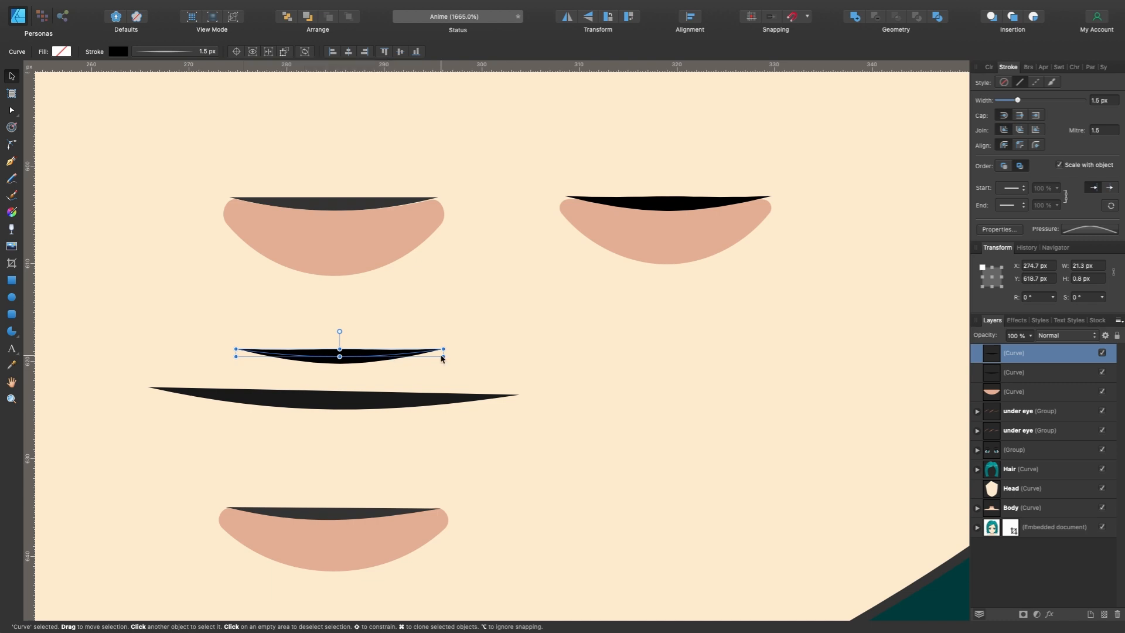
# - Stretch the copied line's ends to the stock mouth's width of 37.8 px, flatten its curve and move it aside to X 300 px
pyautogui.press('a')
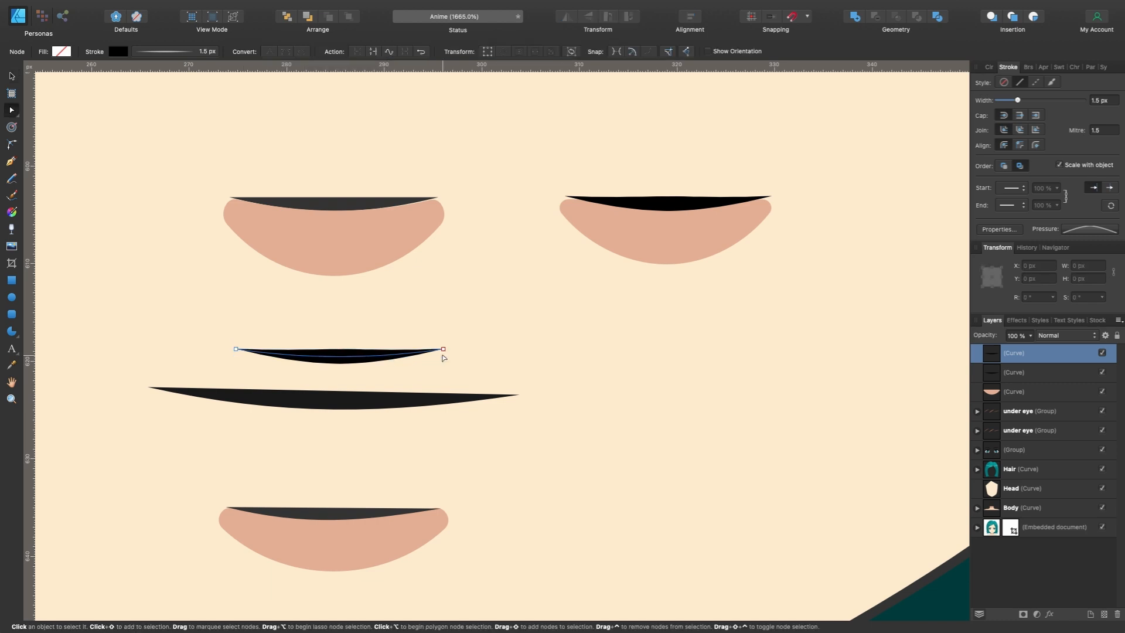
pyautogui.moveTo(444, 351); pyautogui.dragTo(521, 352)
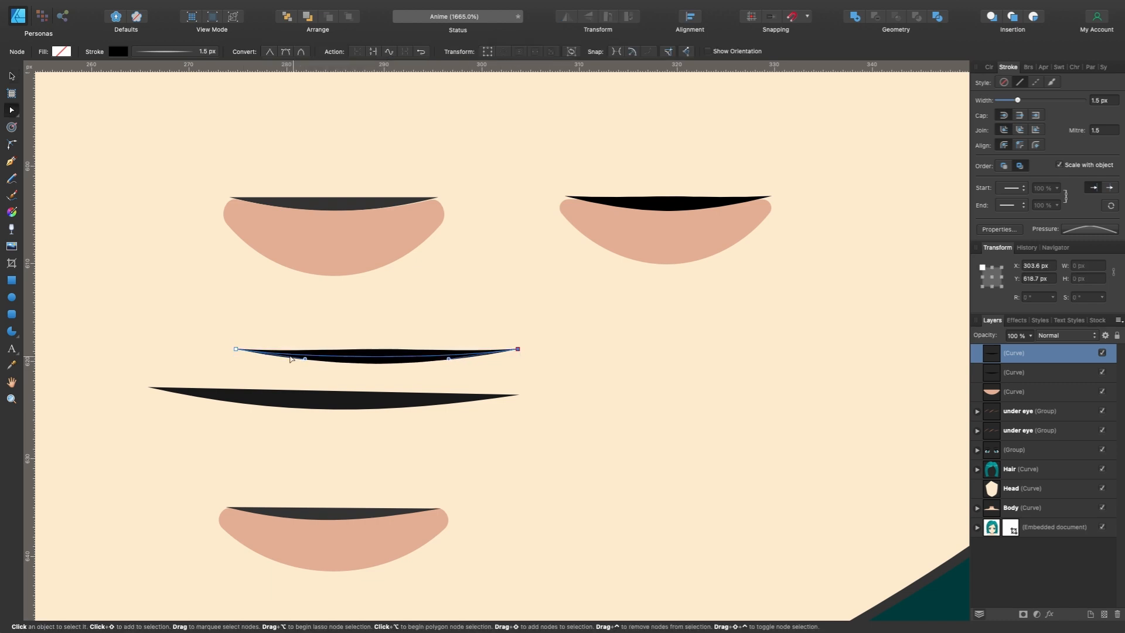
pyautogui.click(235, 349)
pyautogui.moveTo(150, 352); pyautogui.dragTo(147, 352)
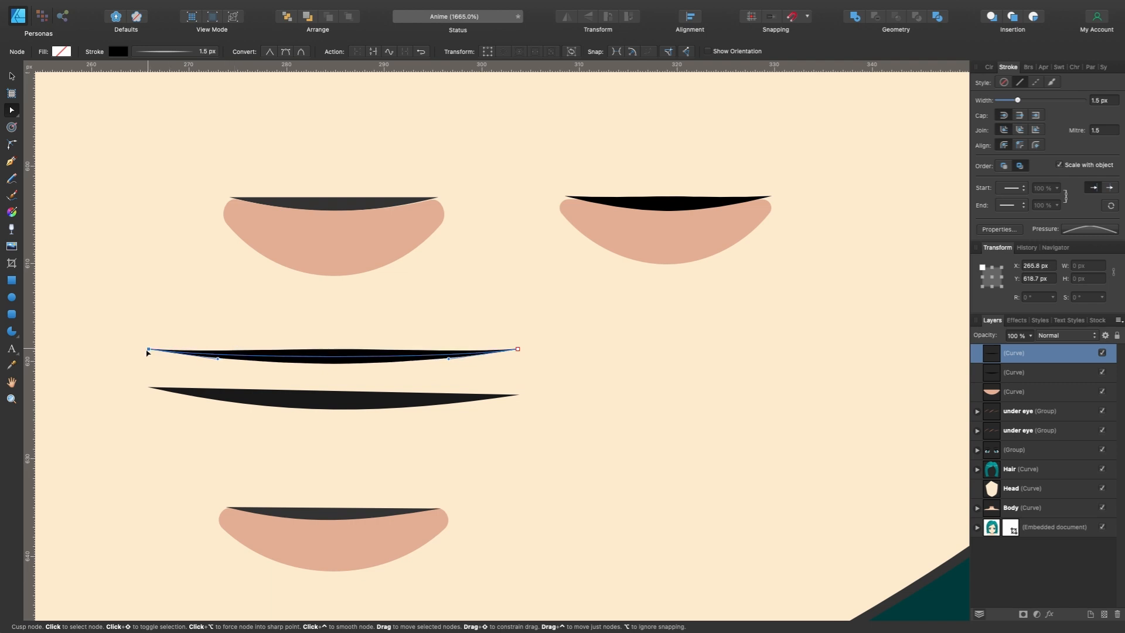
pyautogui.moveTo(218, 359); pyautogui.dragTo(217, 350)
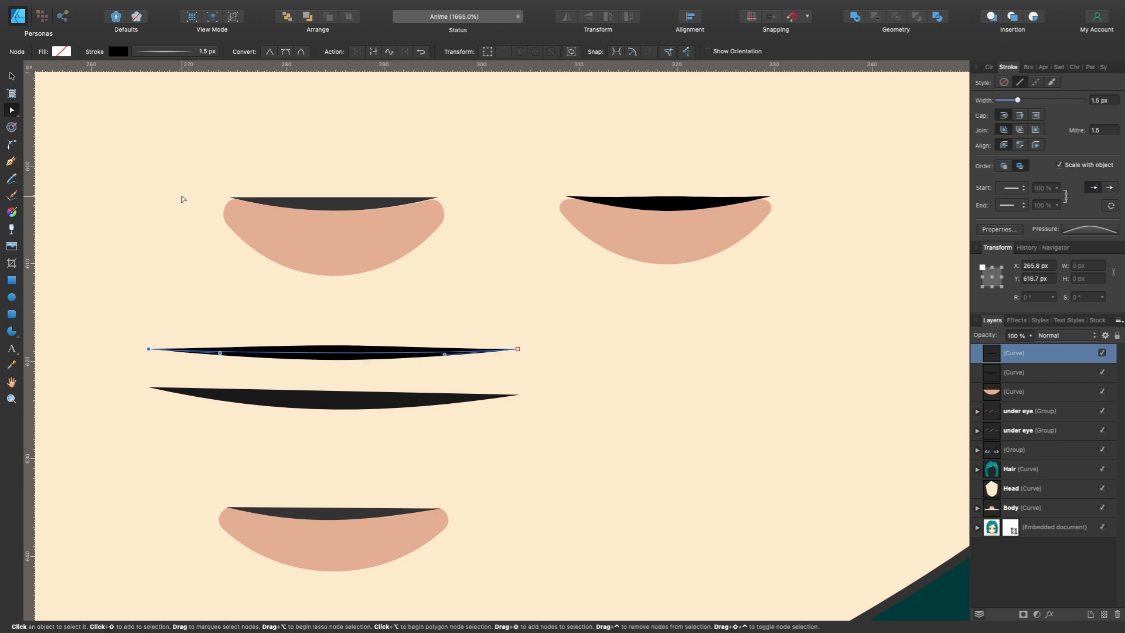
pyautogui.press('v')
pyautogui.moveTo(363, 353); pyautogui.dragTo(696, 351)
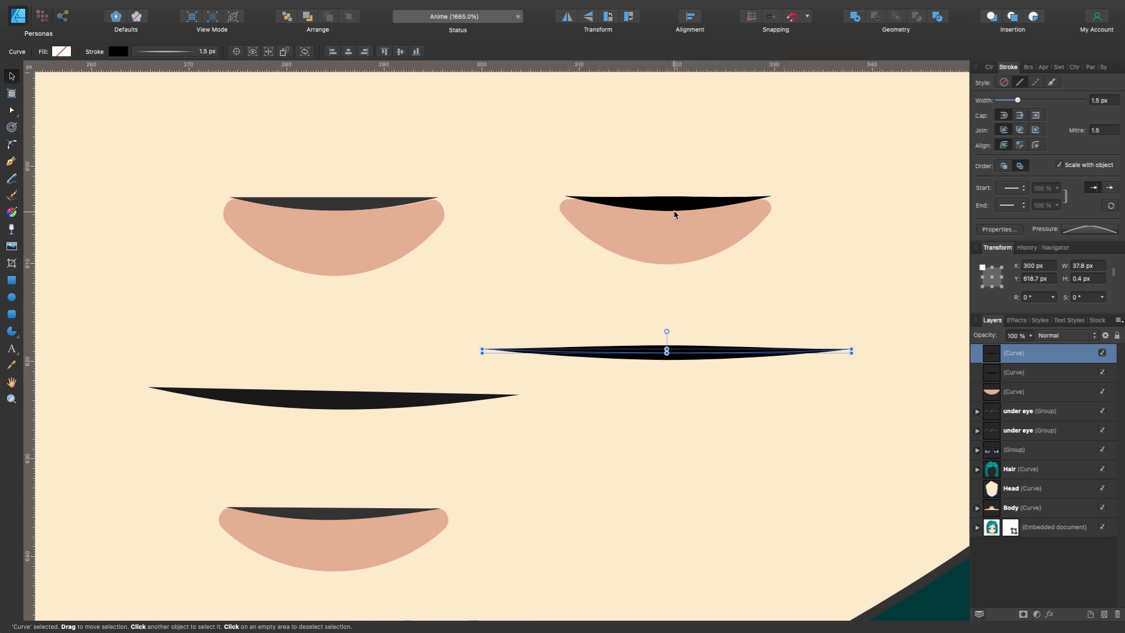
# - Duplicate the nose line and shadow beside the stock lower lip at Y 635 px and widen the copied shadow to 23 px
pyautogui.click(672, 210)
pyautogui.keyDown('shift'); pyautogui.click(678, 232); pyautogui.keyUp('shift')
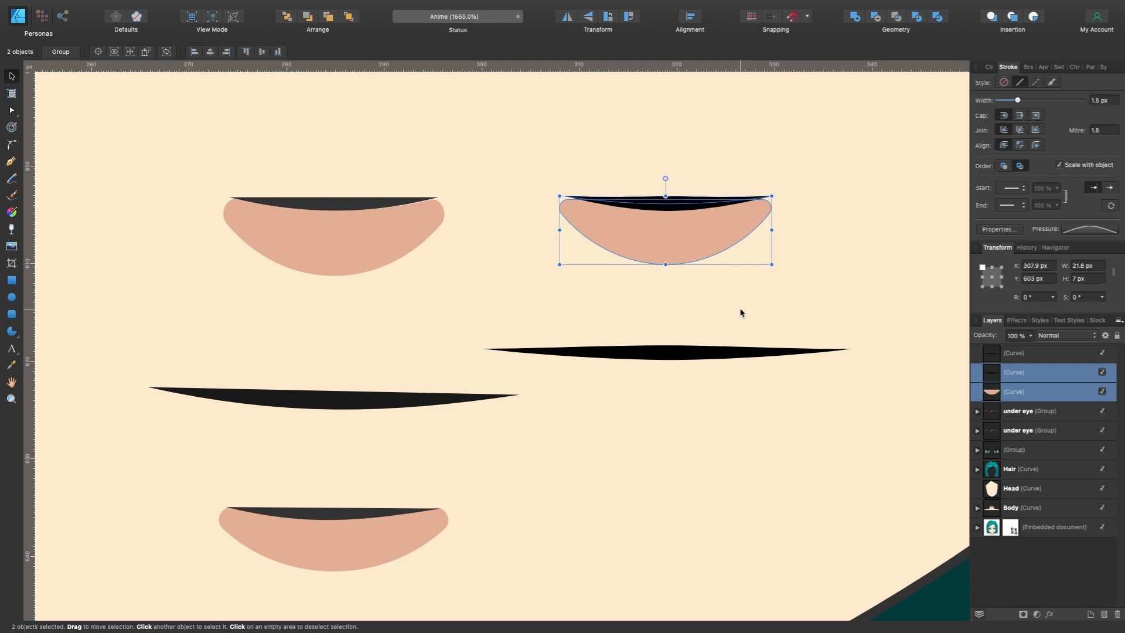
pyautogui.moveTo(711, 241); pyautogui.dragTo(723, 549)
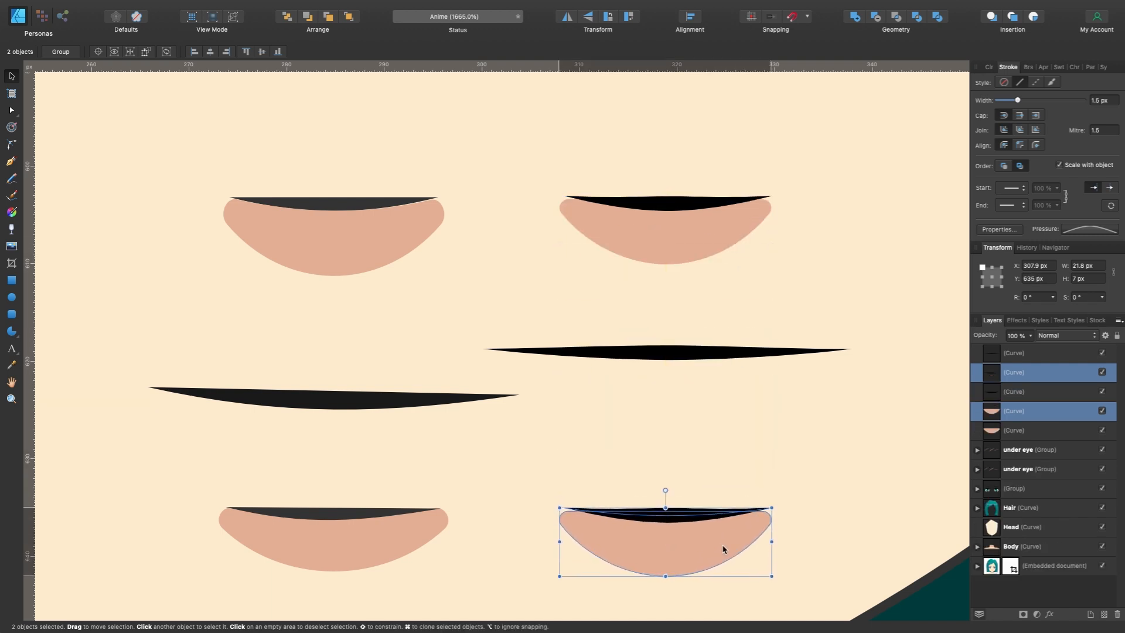
pyautogui.click(694, 540)
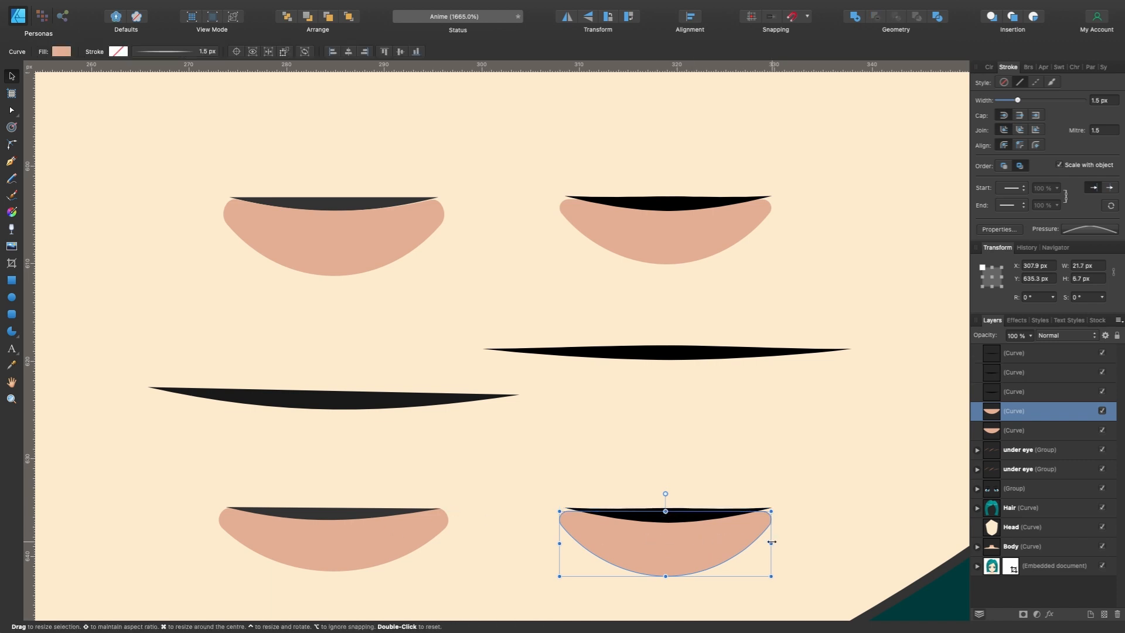
pyautogui.moveTo(771, 542); pyautogui.dragTo(778, 543)
pyautogui.scroll(-3, 741, 539)
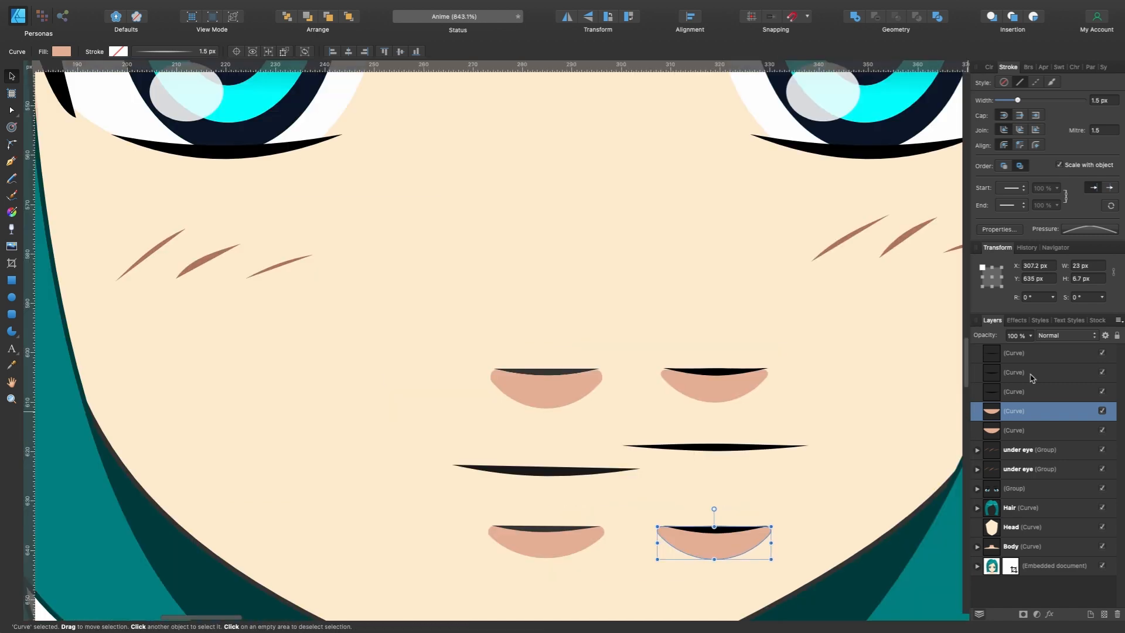
# - Group the five copied nose, mouth and lip curves and name the group Mouth
pyautogui.click(1028, 429)
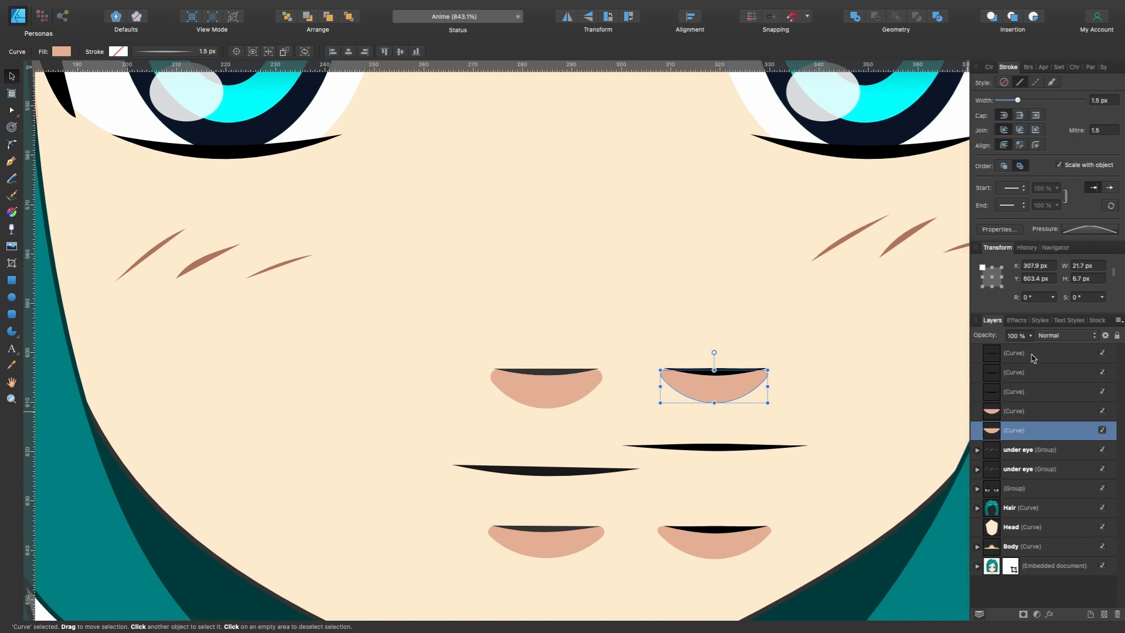
pyautogui.keyDown('shift'); pyautogui.click(1033, 355); pyautogui.keyUp('shift')
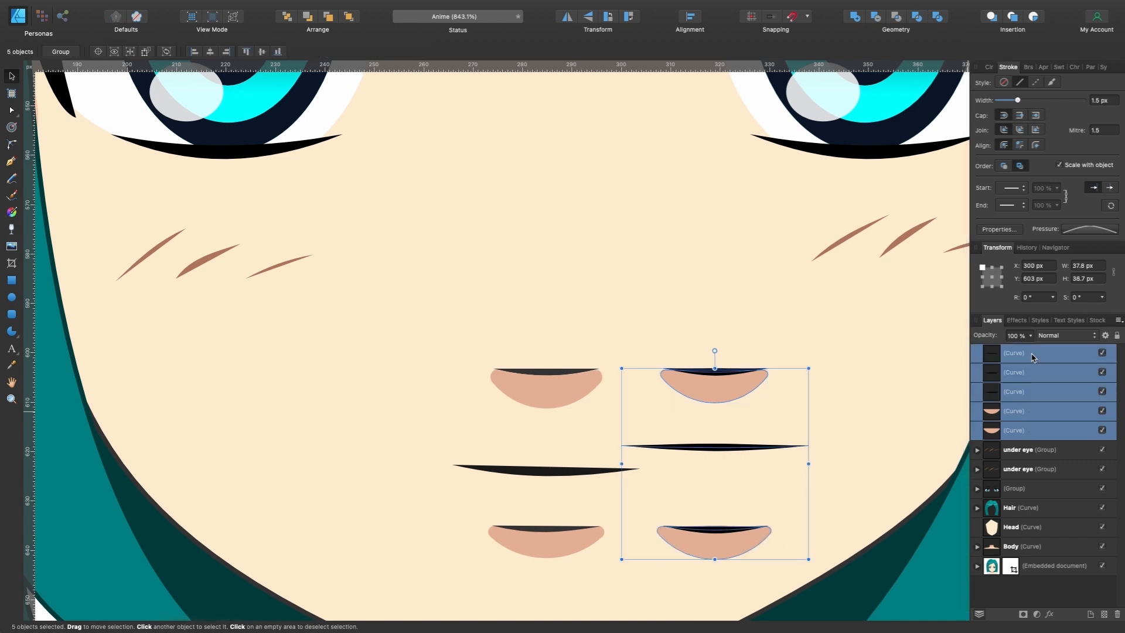
pyautogui.press('super+g')
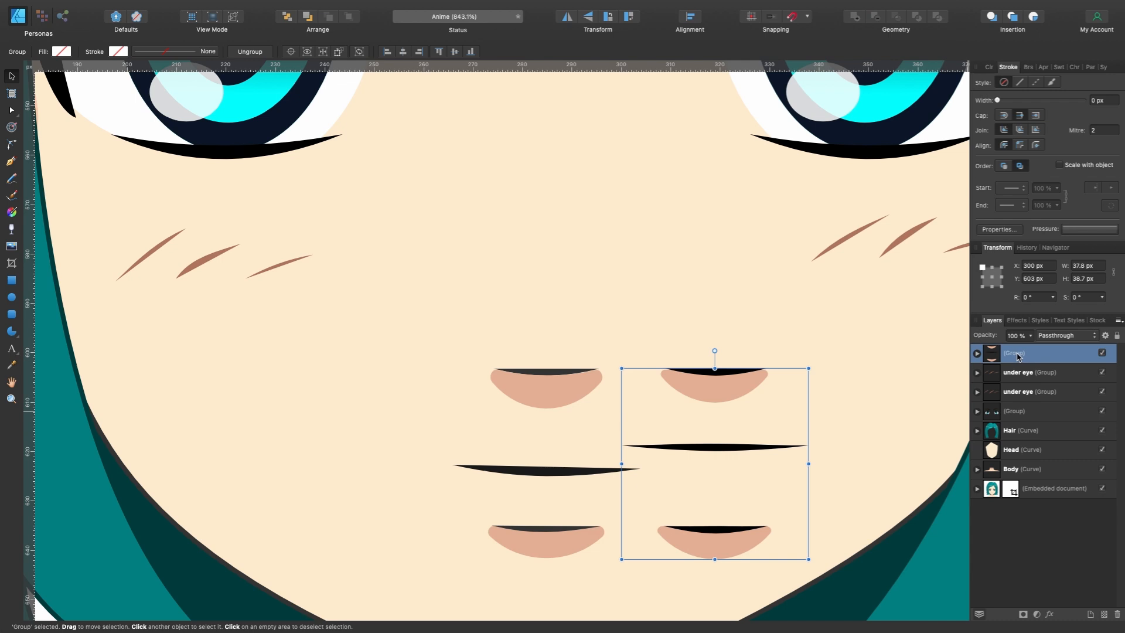
pyautogui.doubleClick(1016, 355)
pyautogui.write('Mouth')
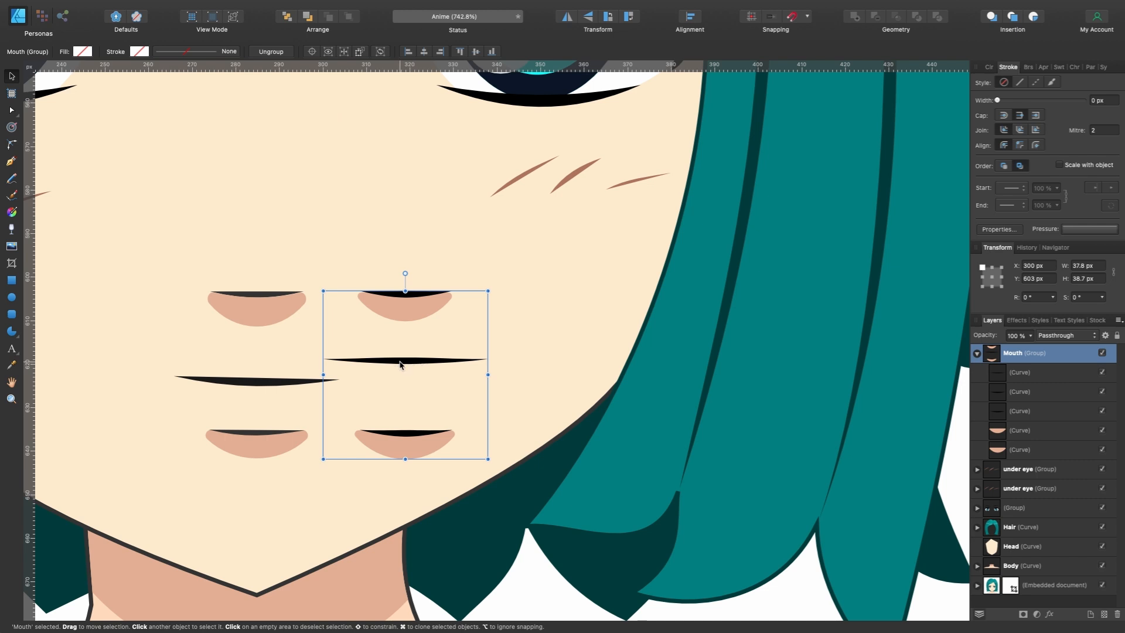
pyautogui.click(977, 353)
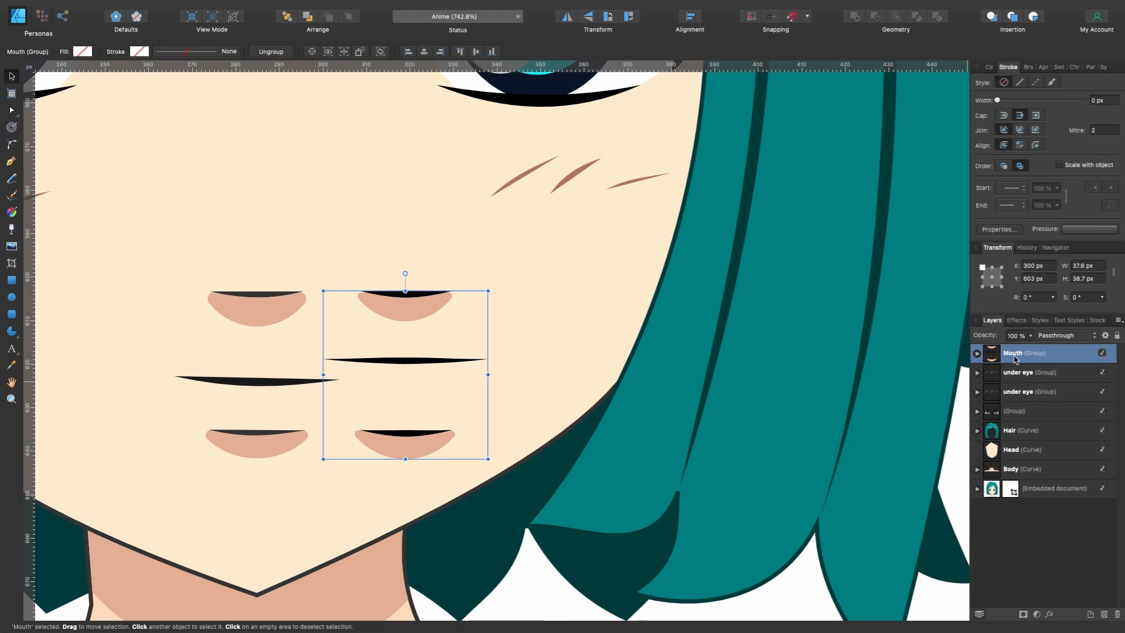
# - Lower the mouth line inside the Mouth group to Y 623.1 px, level with the stock mouth, and reselect the group
pyautogui.doubleClick(406, 362)
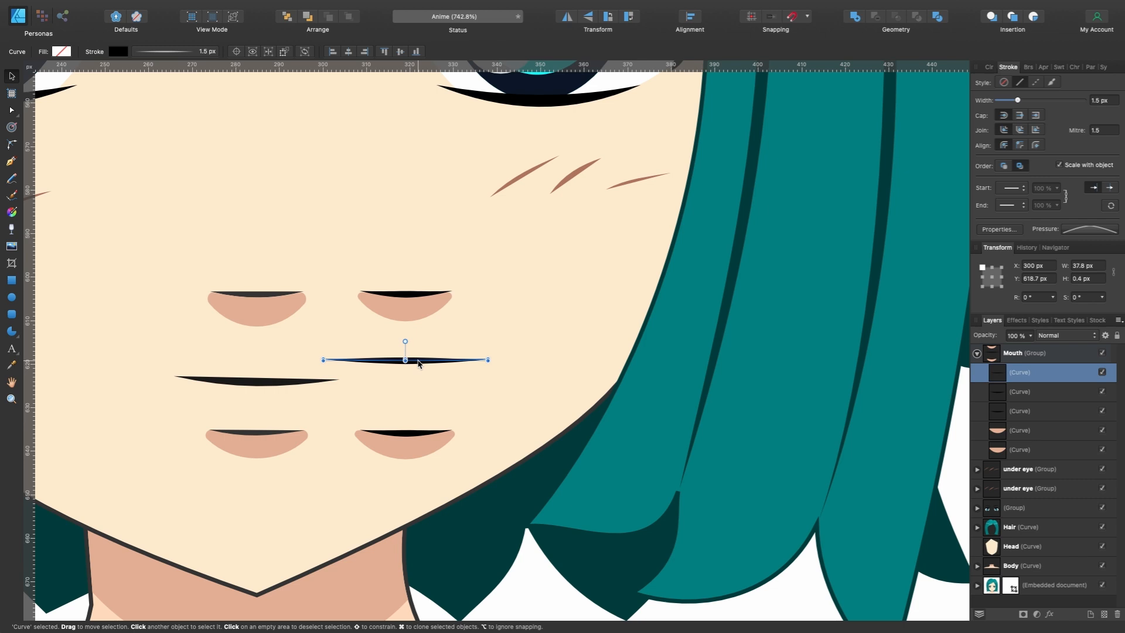
pyautogui.moveTo(419, 363); pyautogui.dragTo(418, 383)
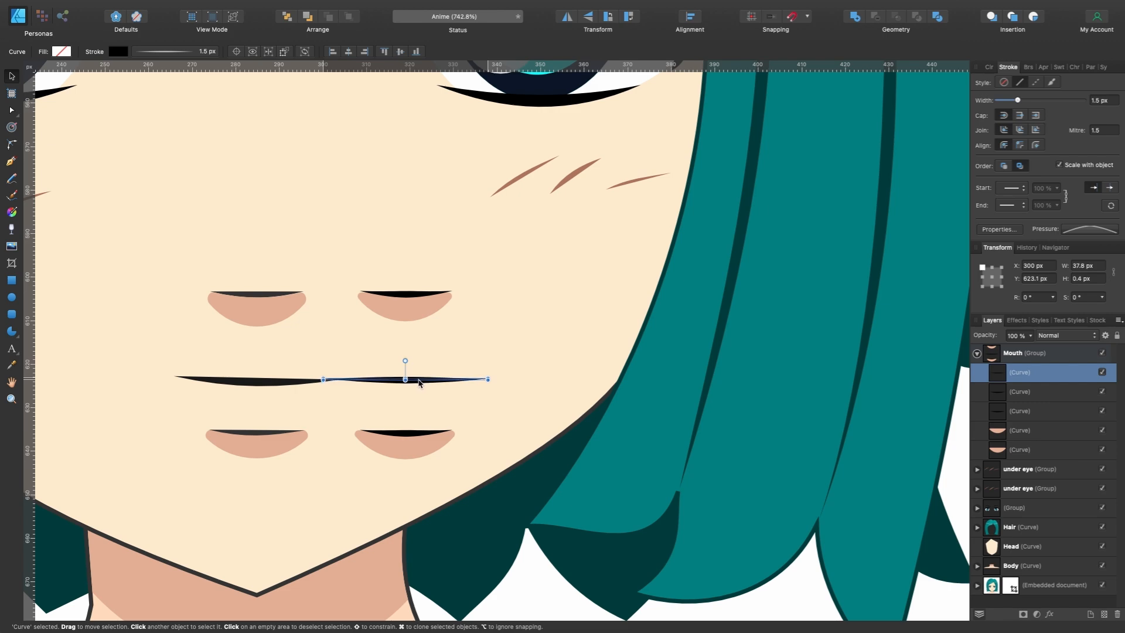
pyautogui.click(1026, 353)
pyautogui.click(977, 353)
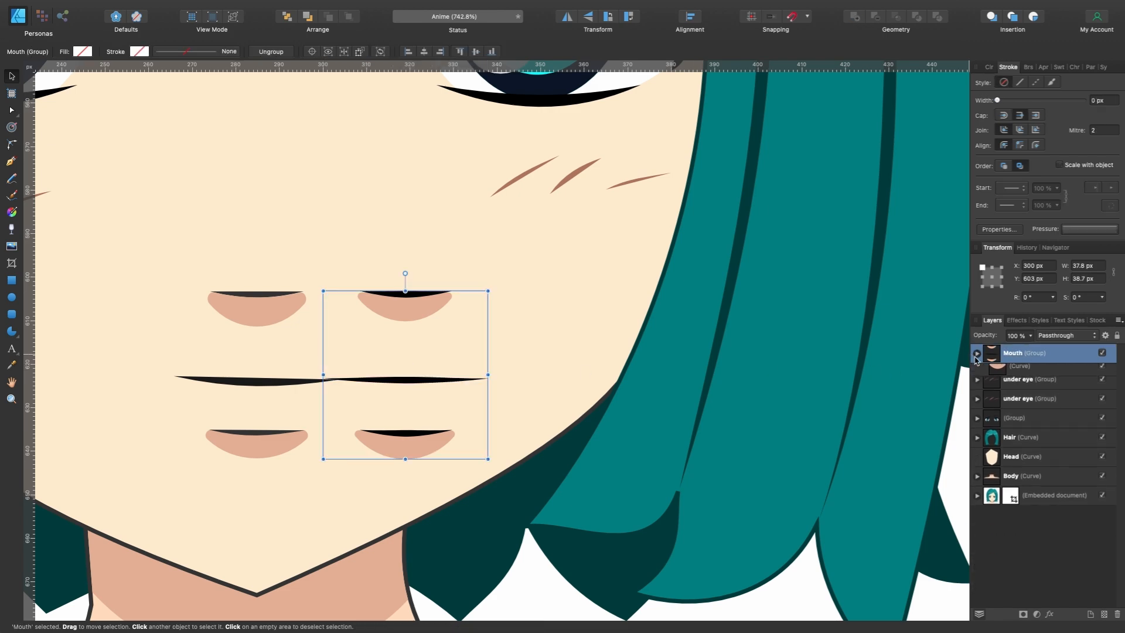
# - Move the Mouth group onto the recreated character's face, centred on the head at X 941.1 px, Y 603 px
pyautogui.scroll(-8, 651, 394)
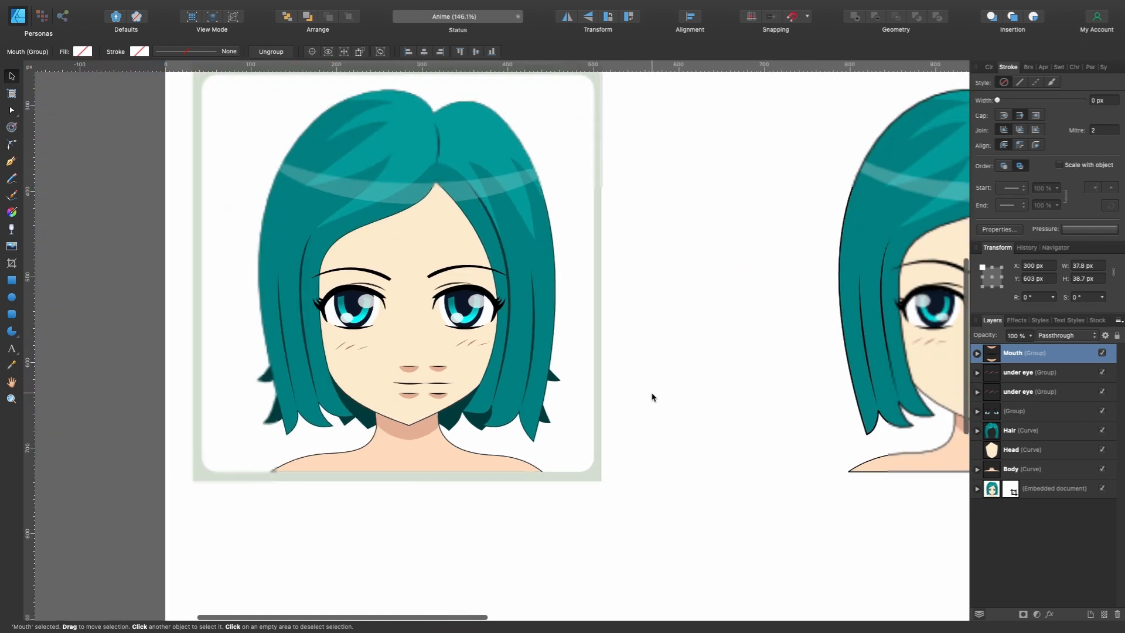
pyautogui.hscroll(5, 652, 397)
pyautogui.moveTo(248, 403); pyautogui.dragTo(827, 370)
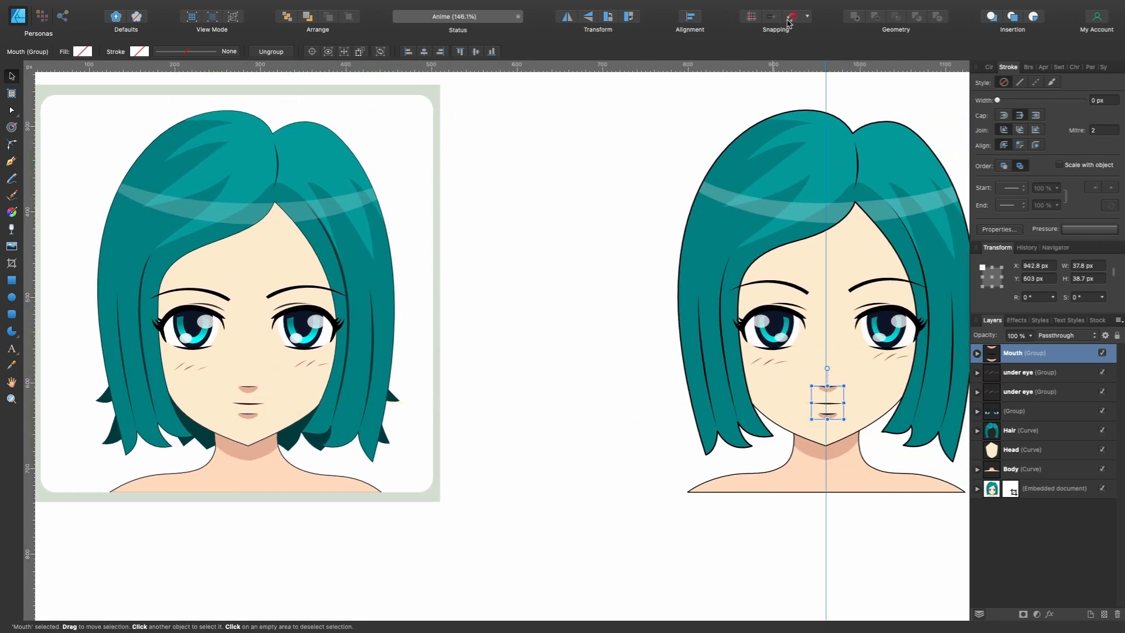
pyautogui.scroll(6, 860, 417)
pyautogui.moveTo(805, 384); pyautogui.dragTo(782, 405)
pyautogui.scroll(-6, 799, 385)
pyautogui.scroll(-1, 782, 404)
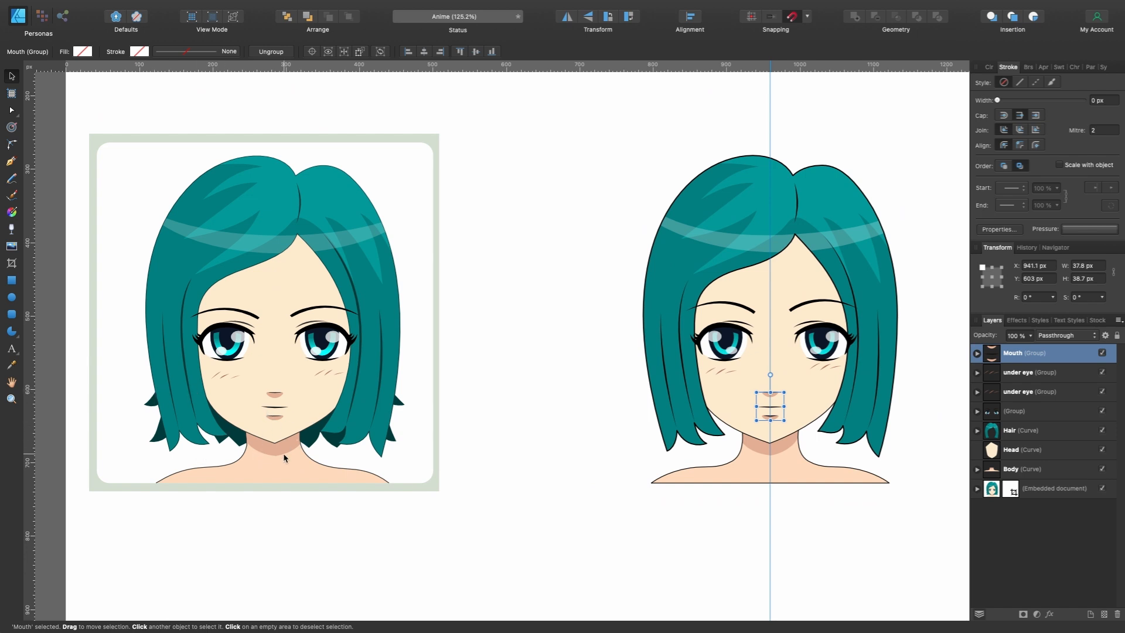
# - Draw a closed, spiky outline with the Pen tool for the back hair beside the neck on one side
pyautogui.scroll(1, 285, 454)
pyautogui.hscroll(-1, 284, 454)
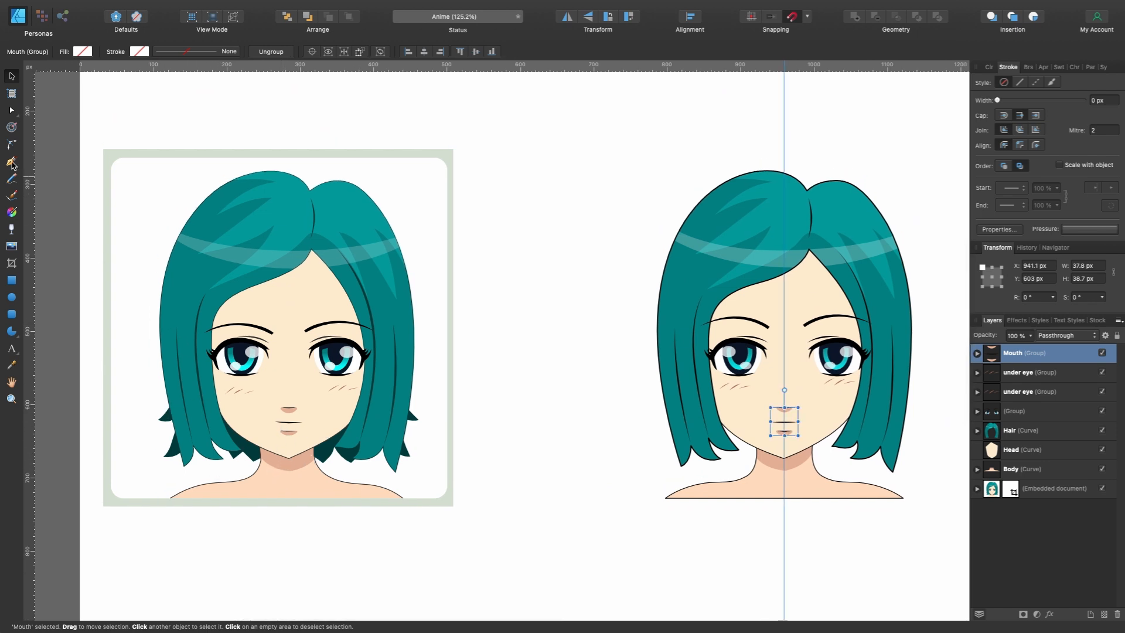
pyautogui.click(11, 162)
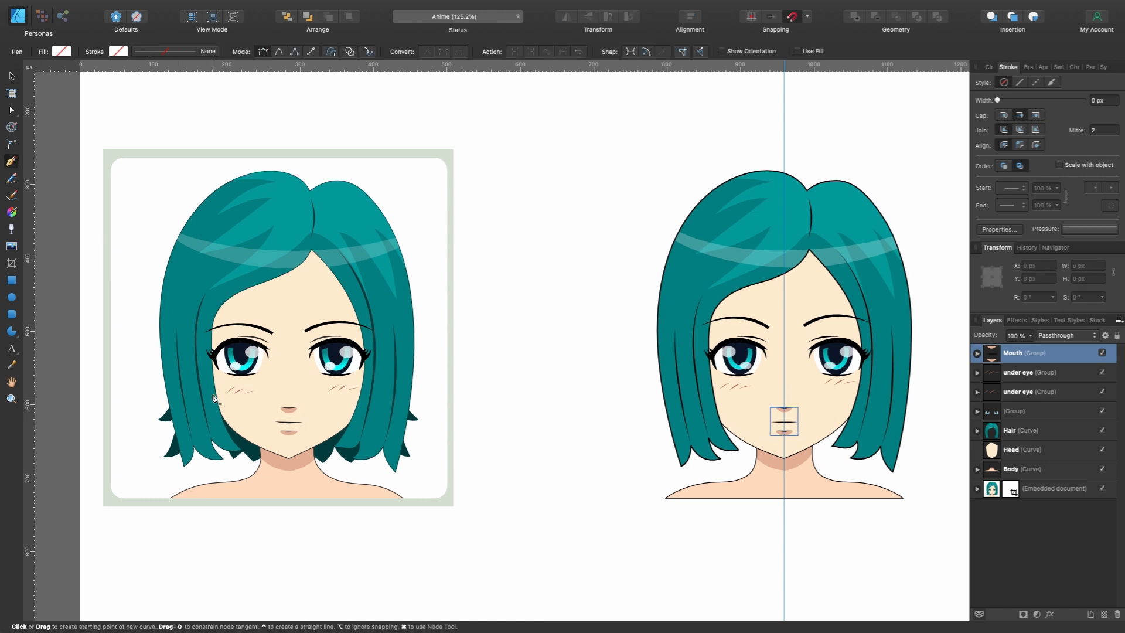
pyautogui.scroll(-1, 218, 398)
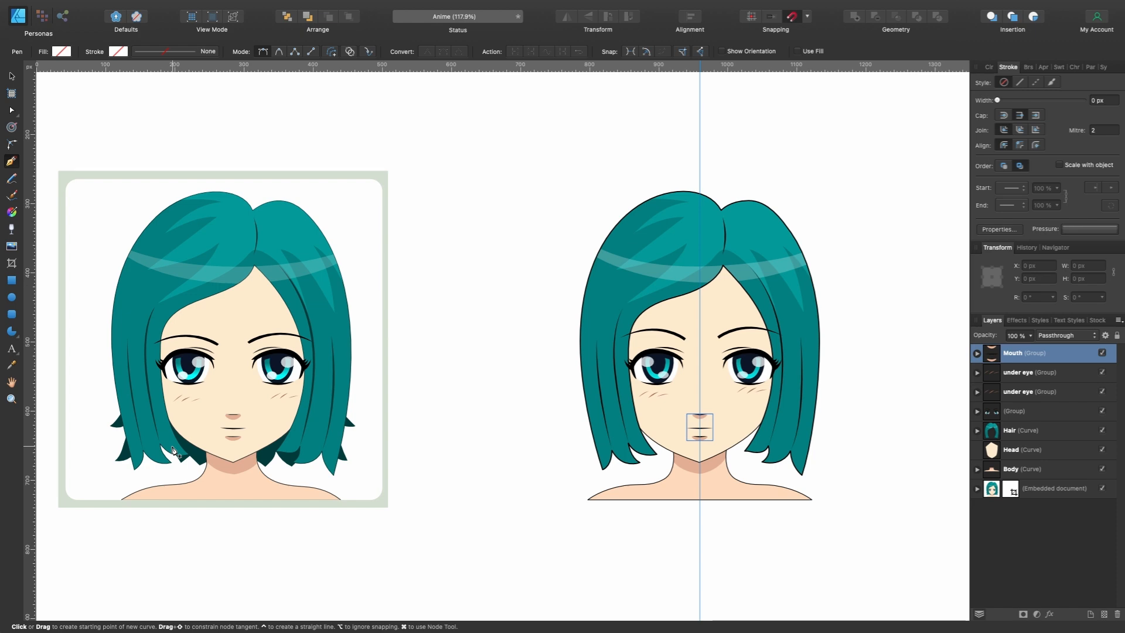
pyautogui.click(328, 278)
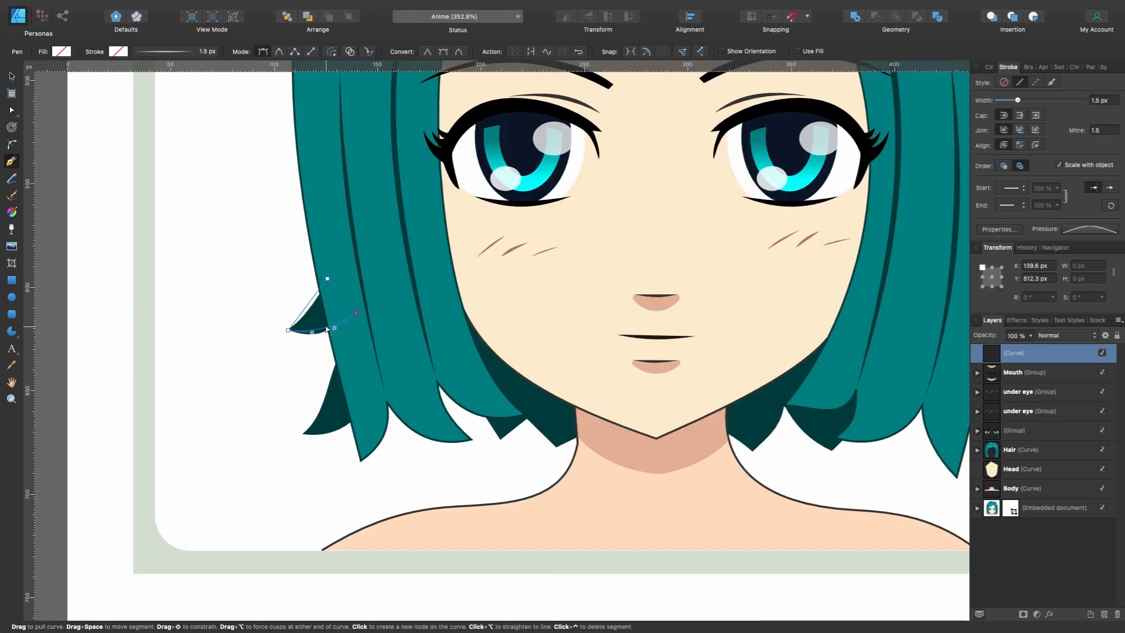
pyautogui.click(287, 330)
pyautogui.click(356, 313)
pyautogui.click(337, 353)
pyautogui.moveTo(326, 396); pyautogui.dragTo(382, 387)
pyautogui.click(303, 433)
pyautogui.click(417, 360)
pyautogui.click(477, 385)
pyautogui.click(498, 438)
pyautogui.click(527, 418)
pyautogui.click(557, 446)
pyautogui.click(603, 429)
pyautogui.click(584, 340)
pyautogui.click(506, 255)
# - Fill the back hair shape with dark teal and place it behind the Body in the layer order
pyautogui.click(989, 67)
pyautogui.moveTo(1026, 314); pyautogui.dragTo(1025, 454)
pyautogui.hscroll(5, 658, 477)
pyautogui.scroll(-2, 658, 477)
pyautogui.scroll(5, 677, 417)
# - Duplicate the back hair shape, flip the copy horizontally and move it to the other side of the neck
pyautogui.press('super+j')
pyautogui.click(567, 17)
pyautogui.moveTo(555, 405); pyautogui.dragTo(778, 361)
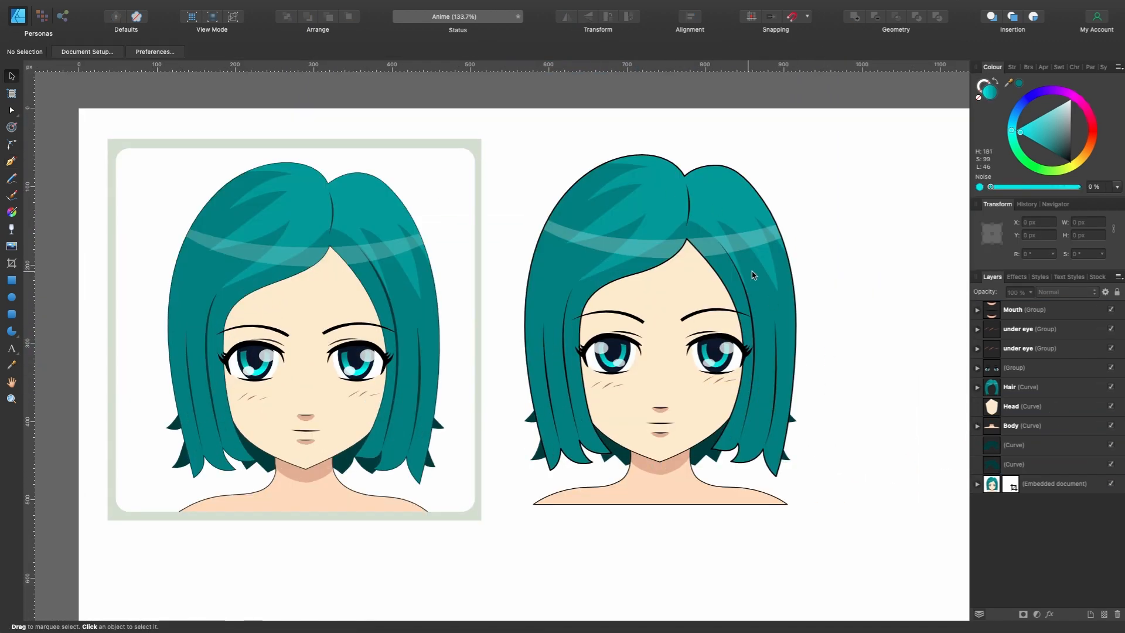
# - Move the Hair off the head to X 910.4 px to expose the shapes beneath, and undo the move
pyautogui.click(1018, 311)
pyautogui.click(1024, 346)
pyautogui.click(1025, 393)
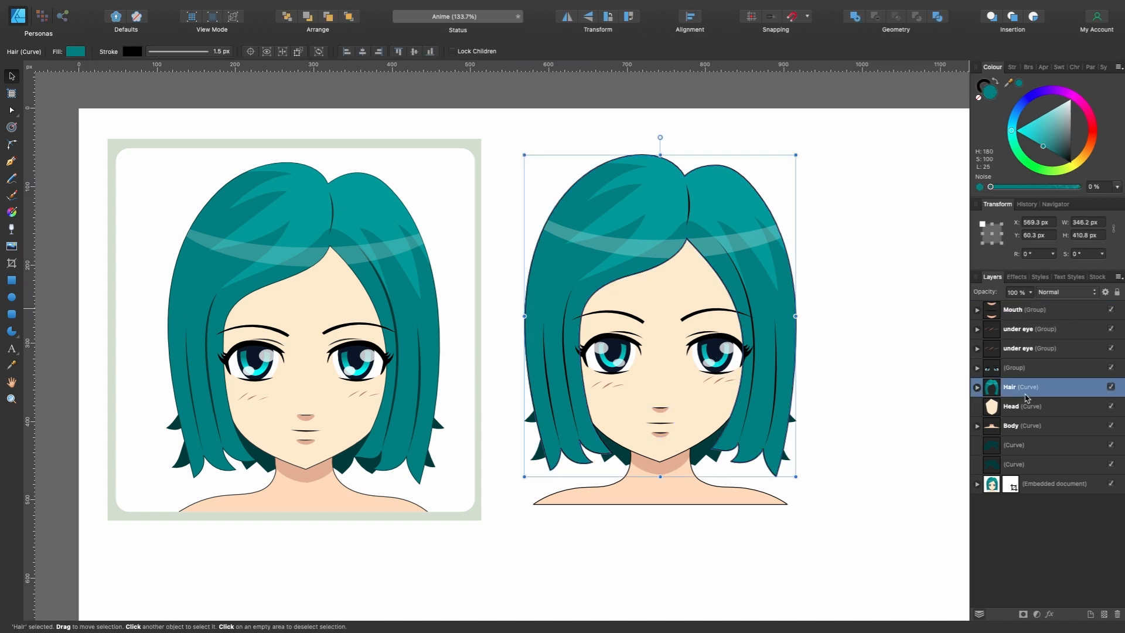
pyautogui.scroll(-5, 871, 475)
pyautogui.moveTo(649, 346); pyautogui.dragTo(826, 352)
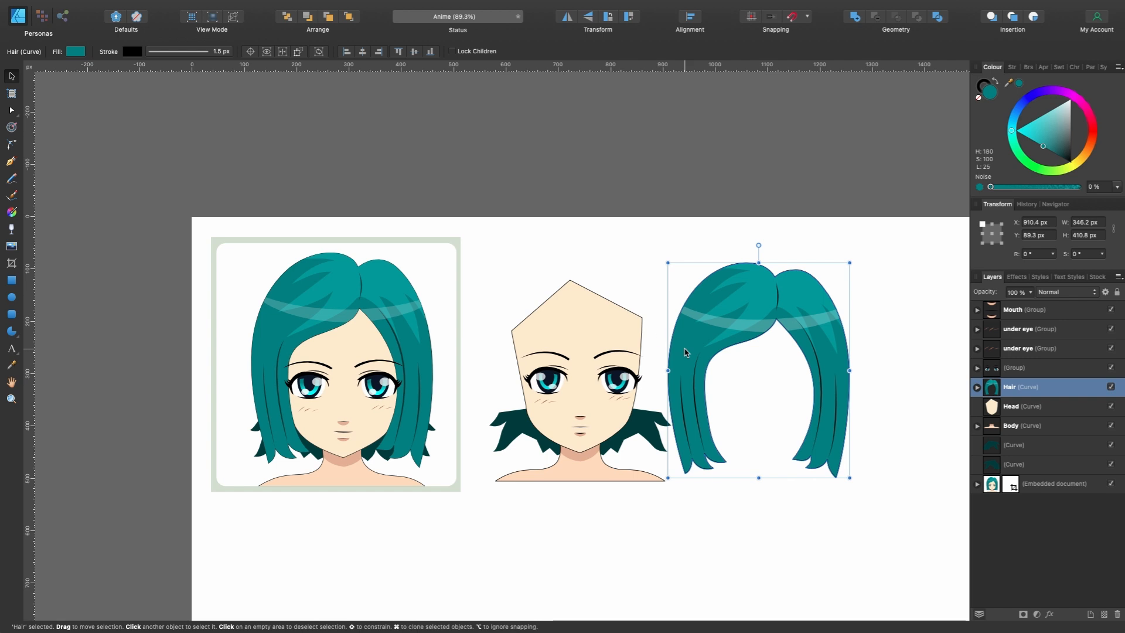
pyautogui.press('super+z')
pyautogui.scroll(4, 609, 328)
pyautogui.scroll(1, 609, 329)
pyautogui.hscroll(-2, 609, 329)
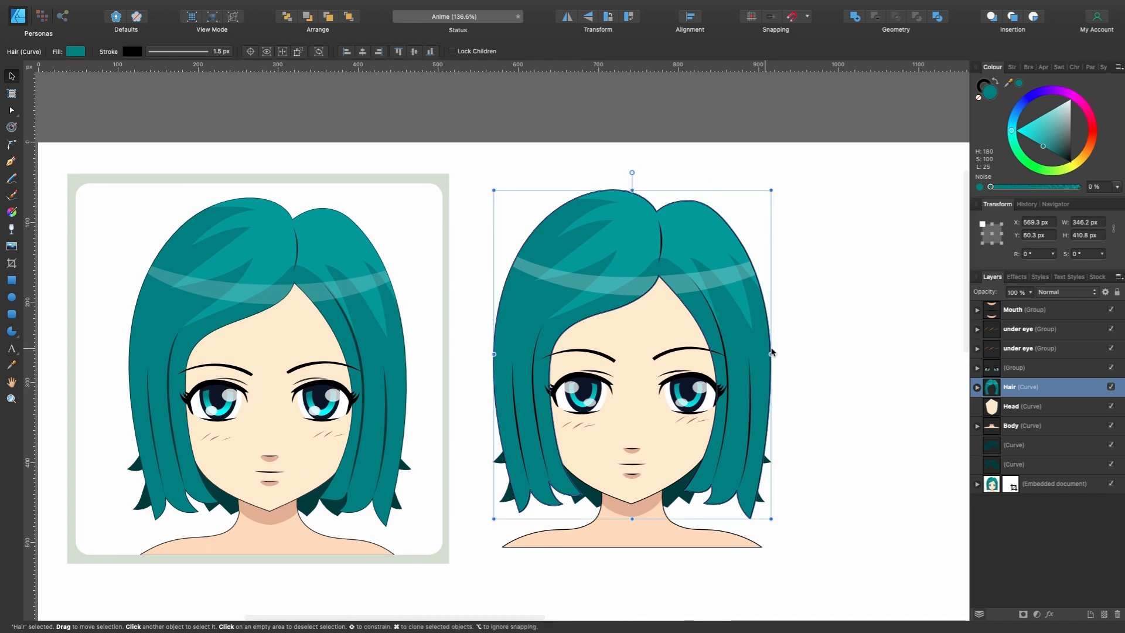
# - Group all nine layers of the recreated portrait, leaving out the embedded document, and name the group Character
pyautogui.click(1032, 326)
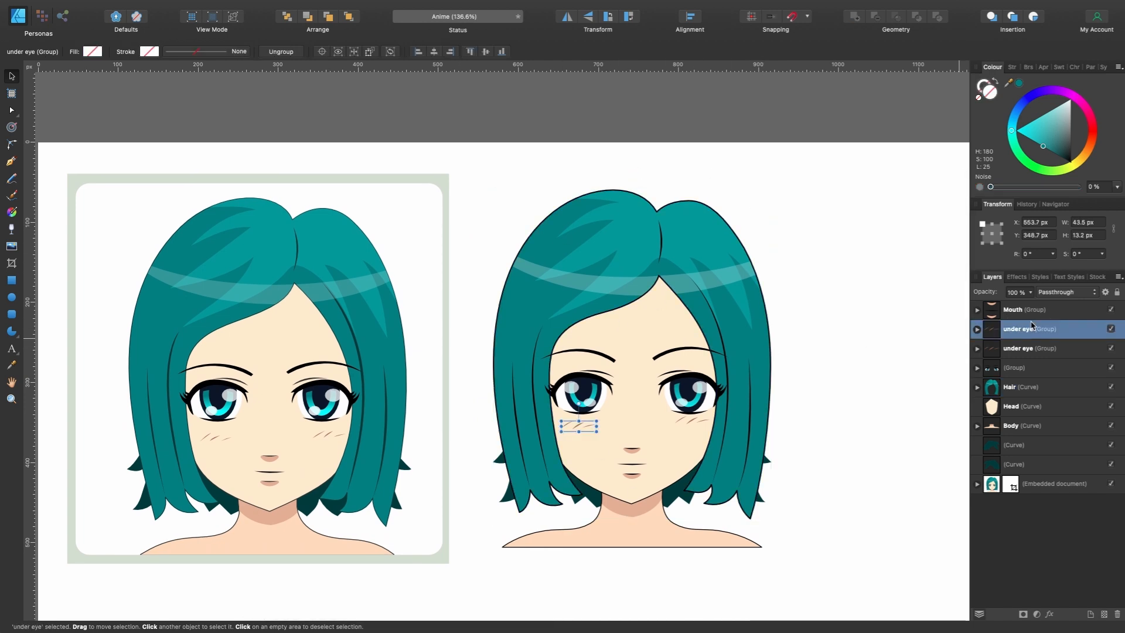
pyautogui.click(1046, 314)
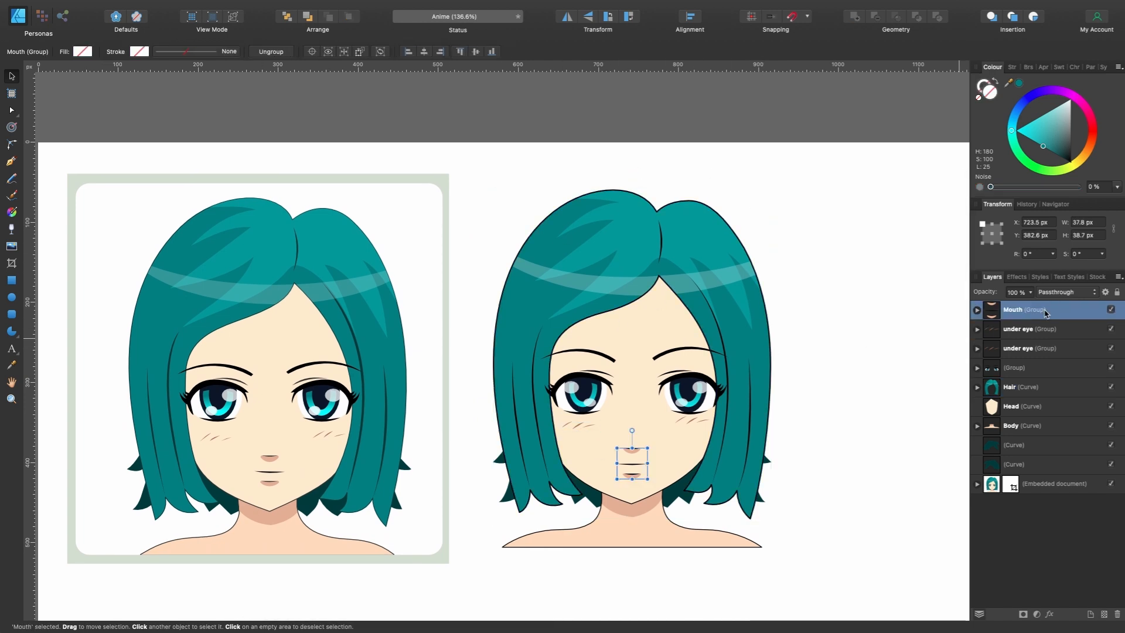
pyautogui.keyDown('shift'); pyautogui.click(1052, 466); pyautogui.keyUp('shift')
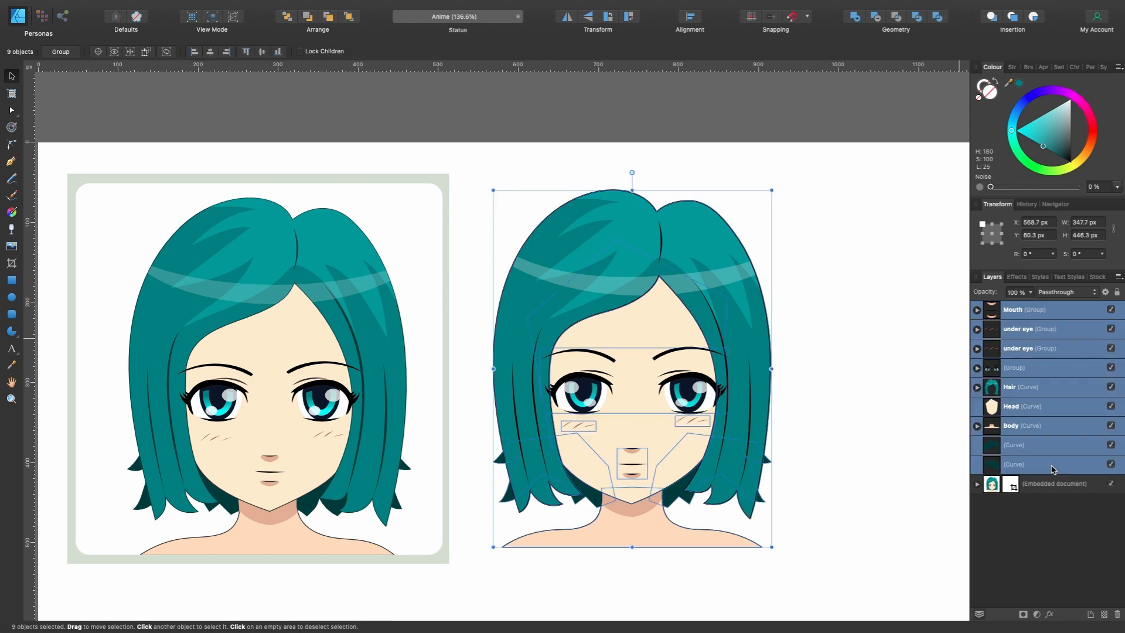
pyautogui.press('super+g')
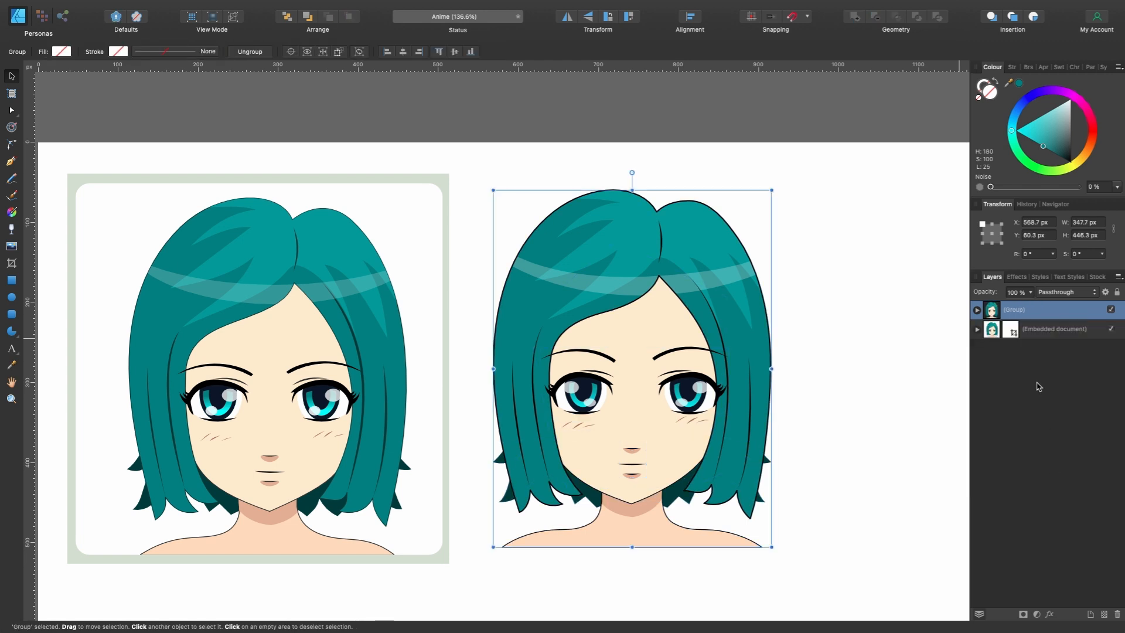
pyautogui.doubleClick(1018, 315)
pyautogui.write('Character')
pyautogui.press('Return')
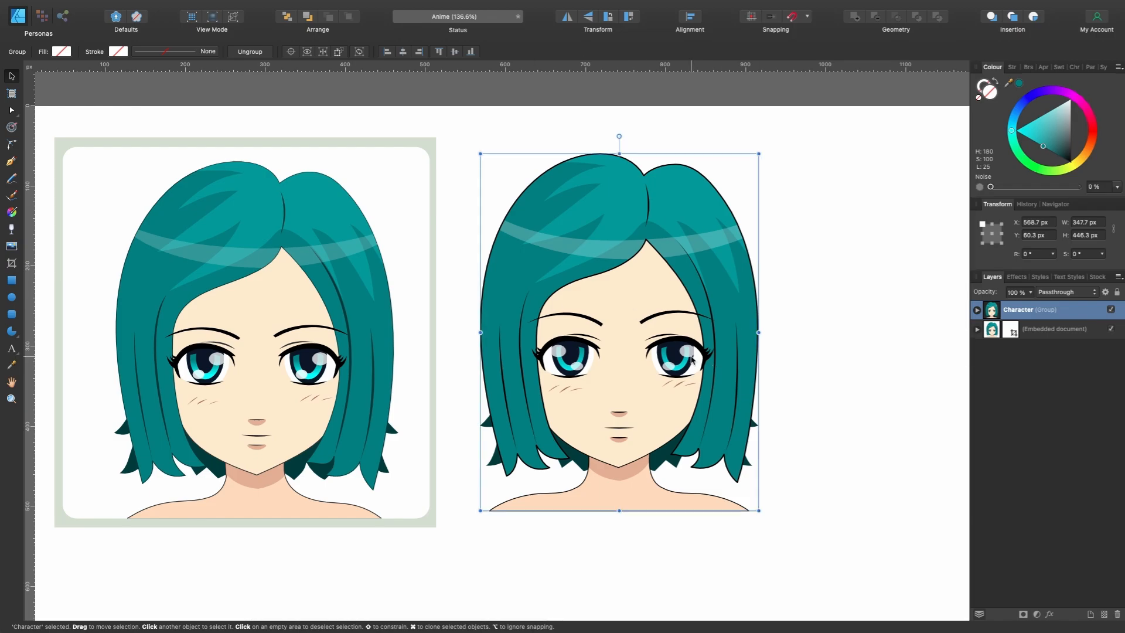
# - Duplicate the Character group and place the copy beside the original at X 986.7 px, Y 60.3 px
pyautogui.hscroll(8, 691, 359)
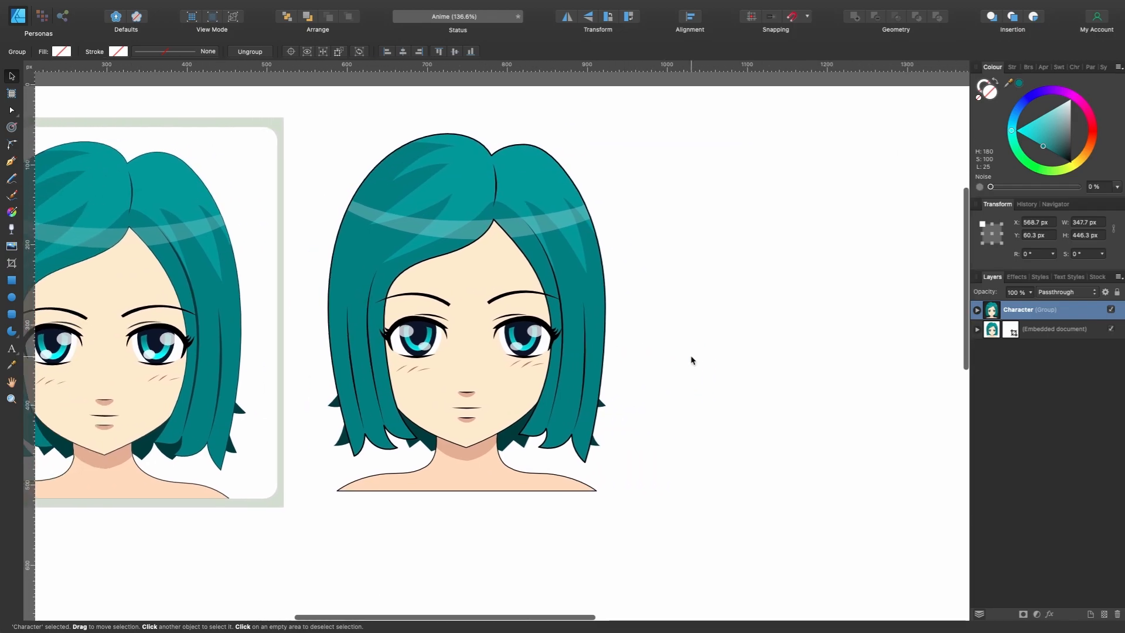
pyautogui.hscroll(6, 550, 355)
pyautogui.scroll(1, 549, 355)
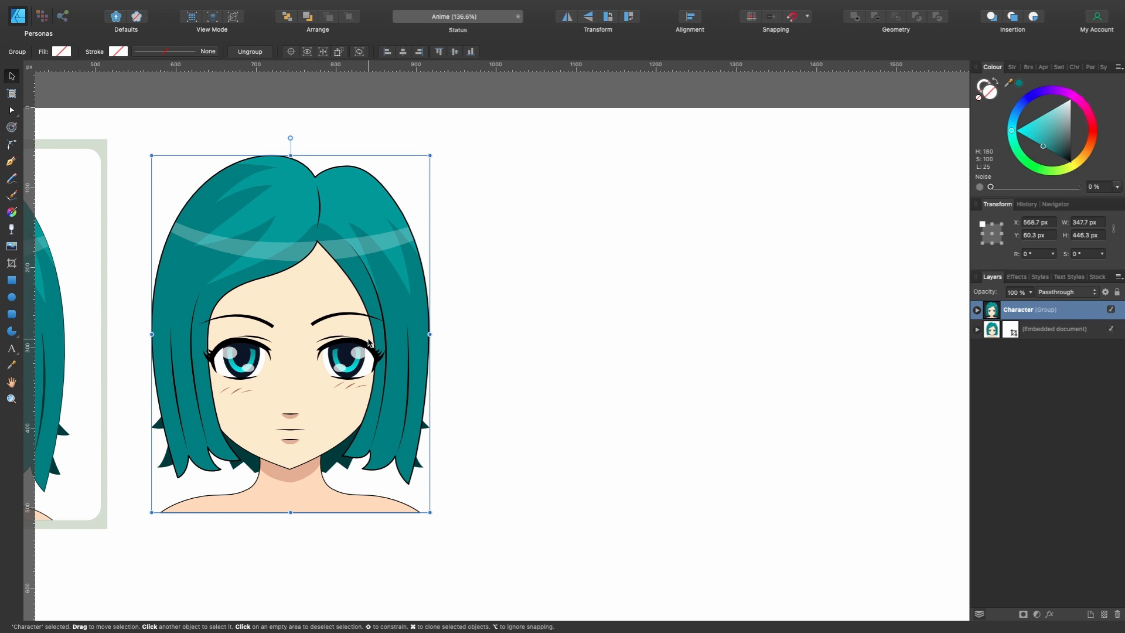
pyautogui.press('super+j')
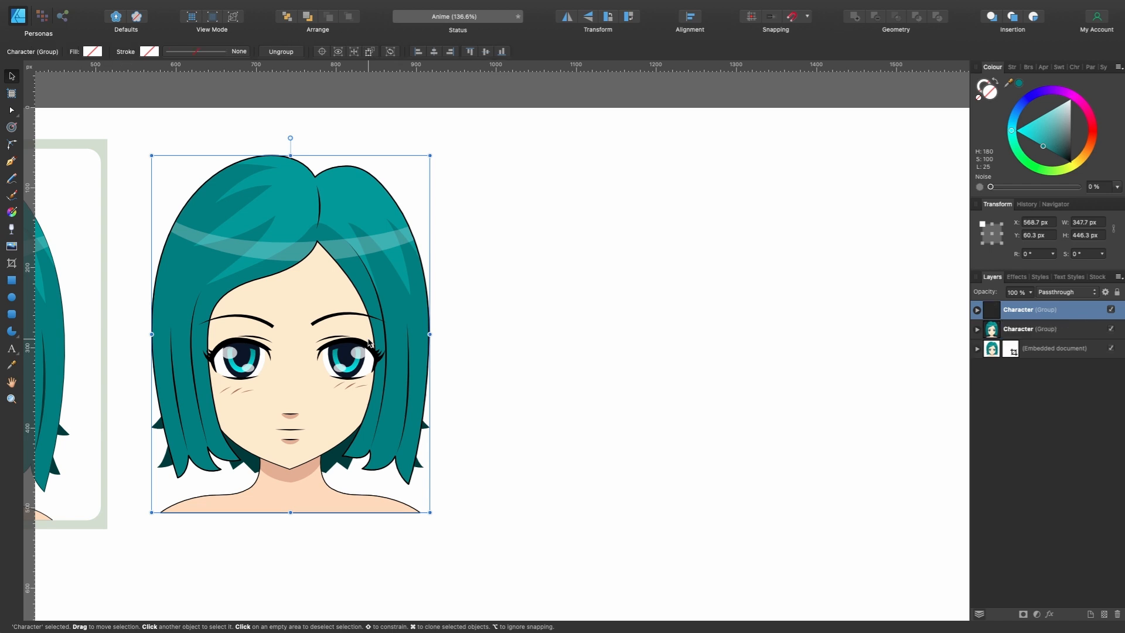
pyautogui.moveTo(369, 343); pyautogui.dragTo(703, 355)
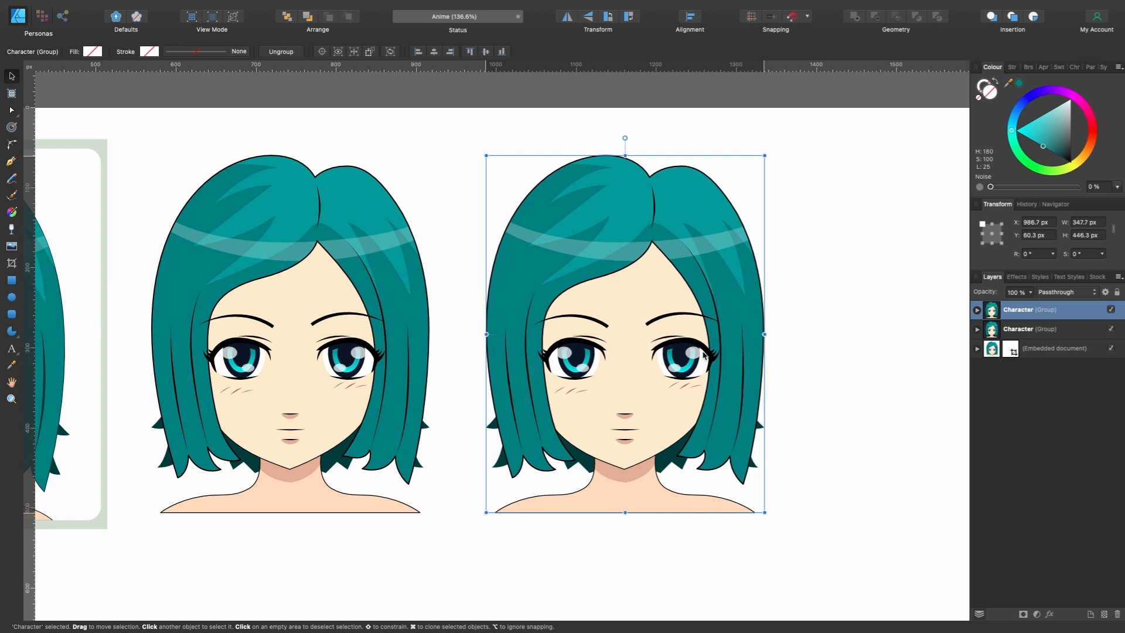
# - Rename the duplicated Character group as NEW
pyautogui.hscroll(3, 709, 354)
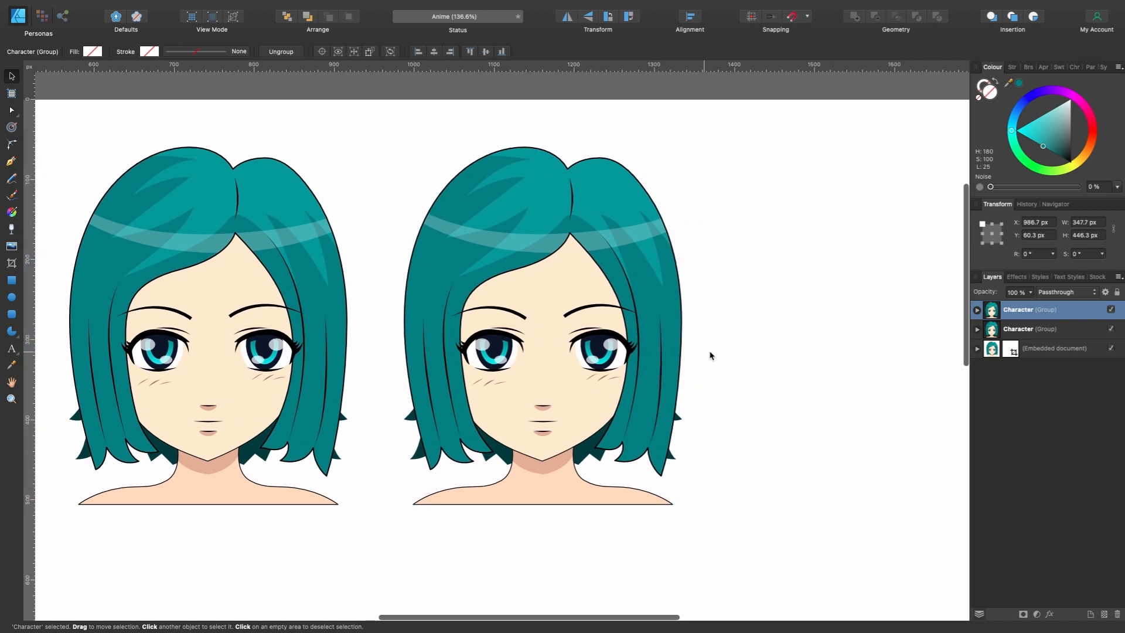
pyautogui.doubleClick(1013, 315)
pyautogui.write('N')
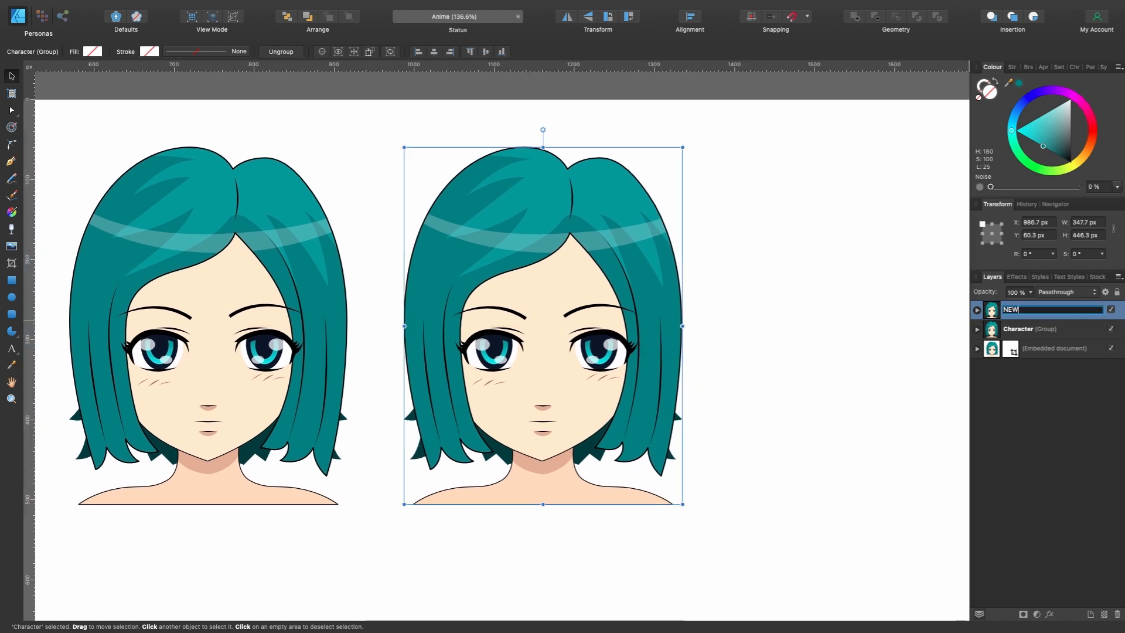
pyautogui.write('EW')
pyautogui.press('Return')
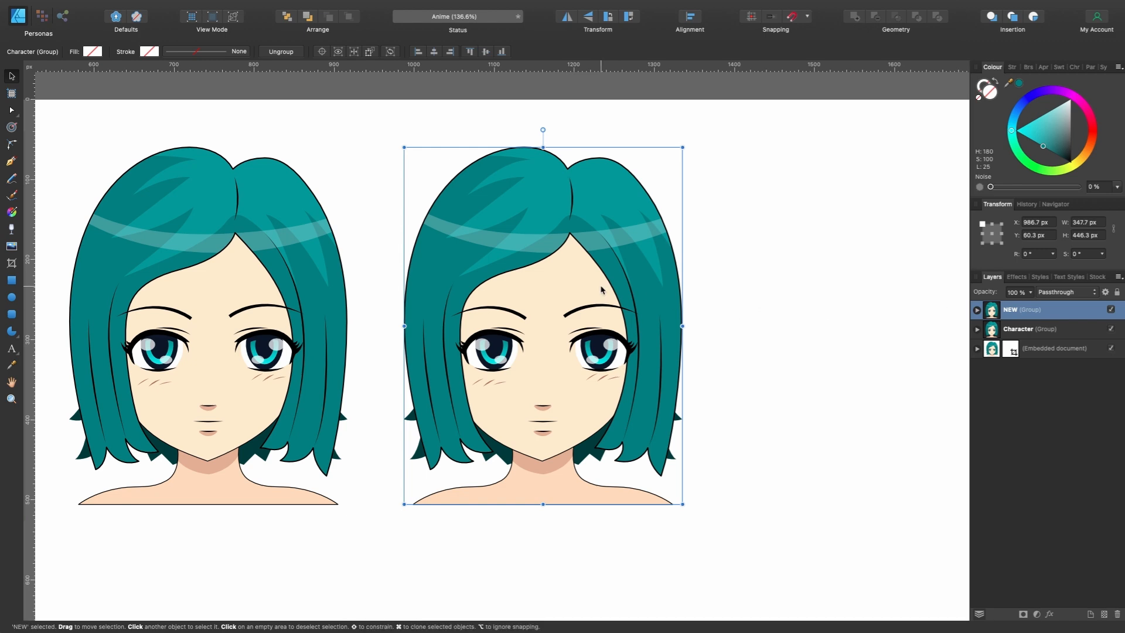
# - Select the Iris curve nested in the White shape of the NEW character's right-hand eye
pyautogui.scroll(5, 605, 404)
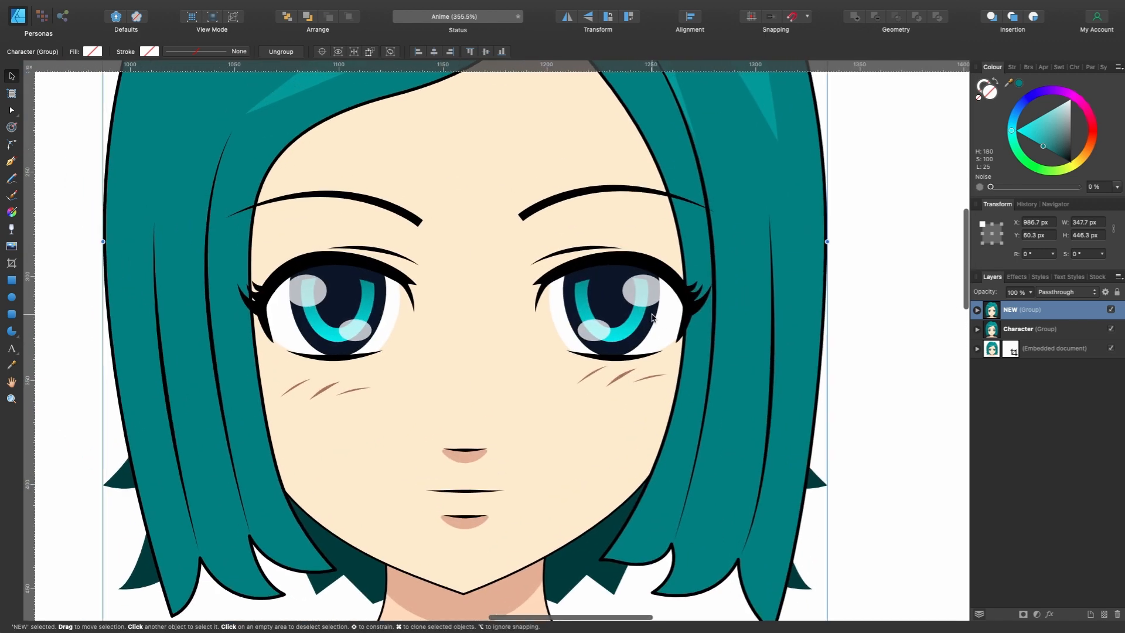
pyautogui.doubleClick(626, 338)
pyautogui.scroll(3, 625, 336)
pyautogui.doubleClick(625, 336)
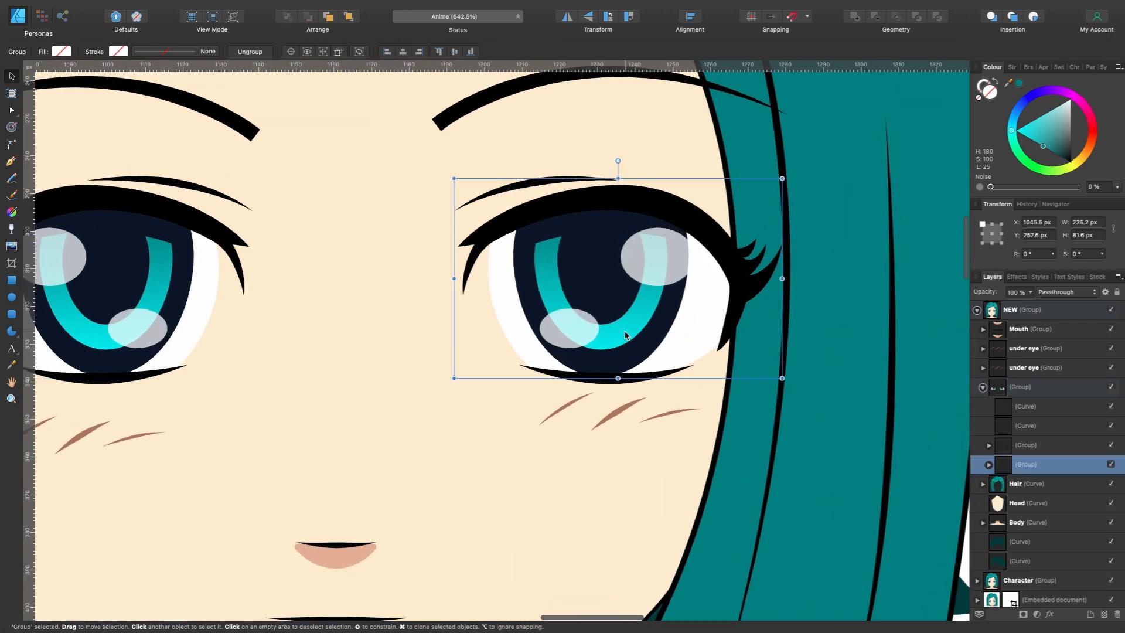
pyautogui.doubleClick(626, 336)
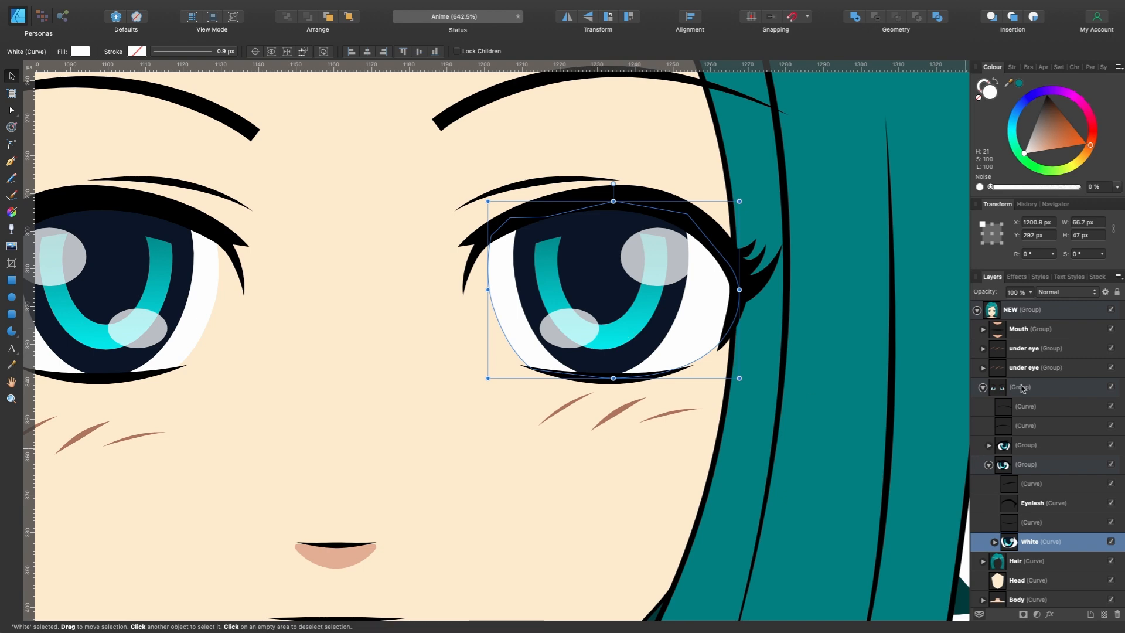
pyautogui.scroll(5, 626, 330)
pyautogui.doubleClick(626, 328)
pyautogui.scroll(-6, 626, 328)
pyautogui.scroll(1, 626, 329)
pyautogui.hscroll(1, 626, 329)
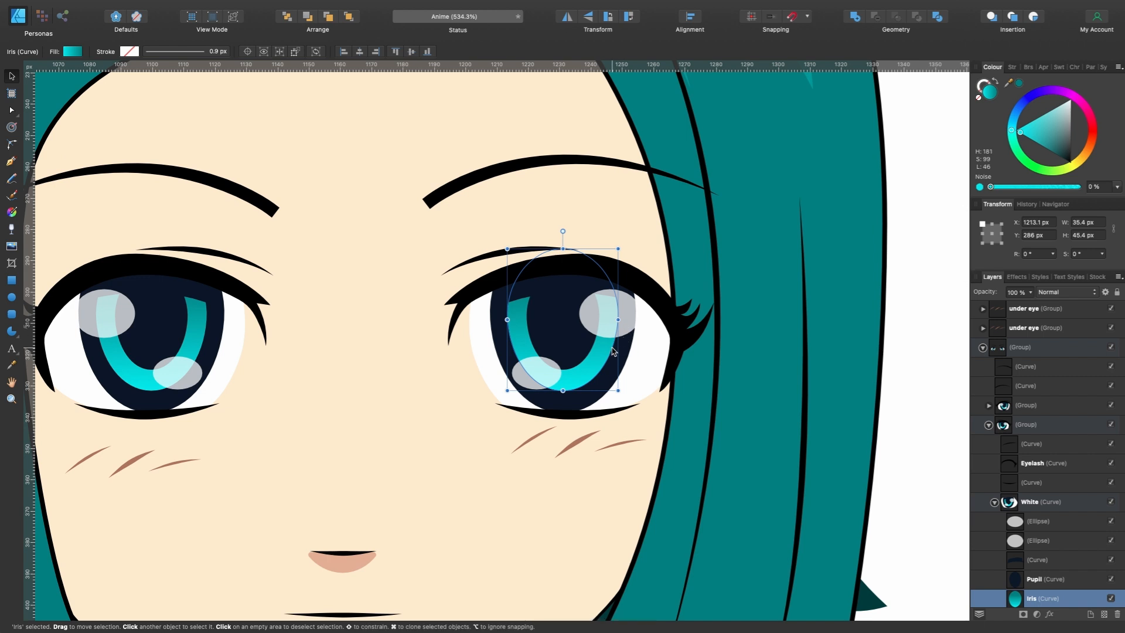
# - Shift the Iris down inside the eye to X 1213.1 px, Y 301.2 px
pyautogui.moveTo(602, 354); pyautogui.dragTo(585, 376)
pyautogui.click(620, 375)
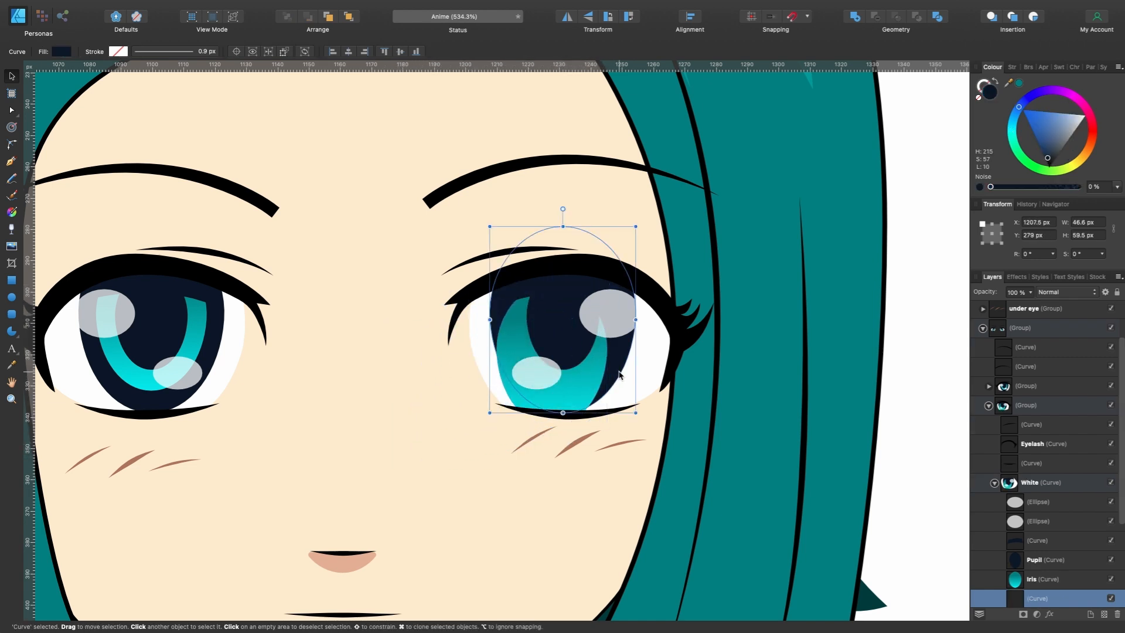
pyautogui.click(598, 366)
pyautogui.moveTo(598, 367); pyautogui.dragTo(599, 414)
pyautogui.scroll(-2, 1052, 562)
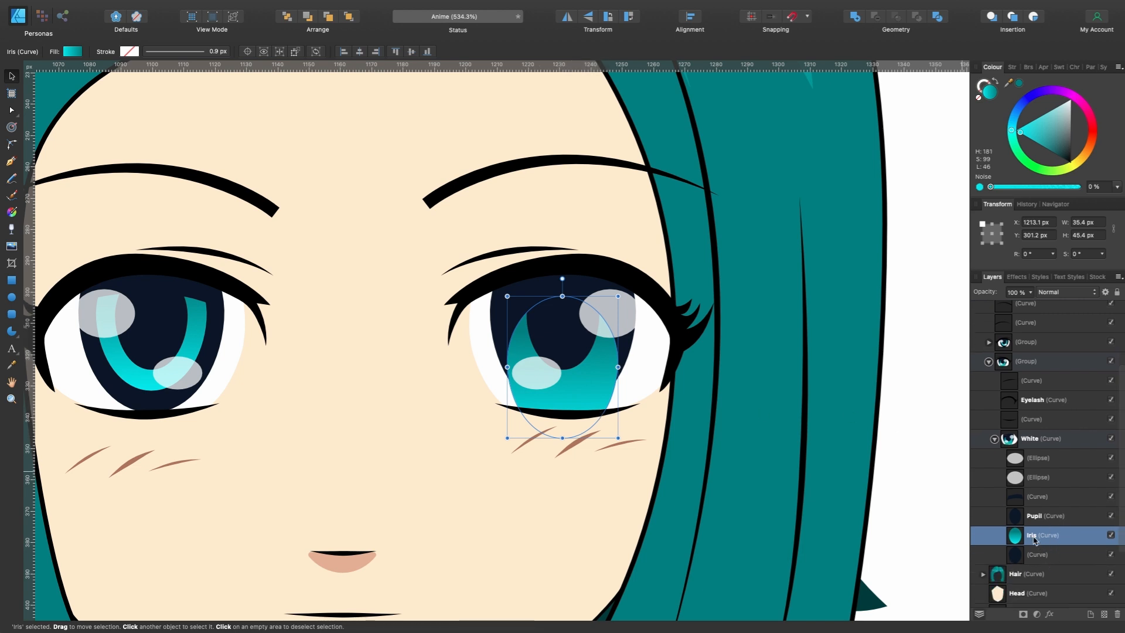
# - Nest the Iris inside the dark curve beneath it and resize it to 46.9 × 41.8 px at X 1207.3 px, Y 304.8 px
pyautogui.moveTo(1034, 540); pyautogui.dragTo(1058, 556)
pyautogui.scroll(-4, 595, 376)
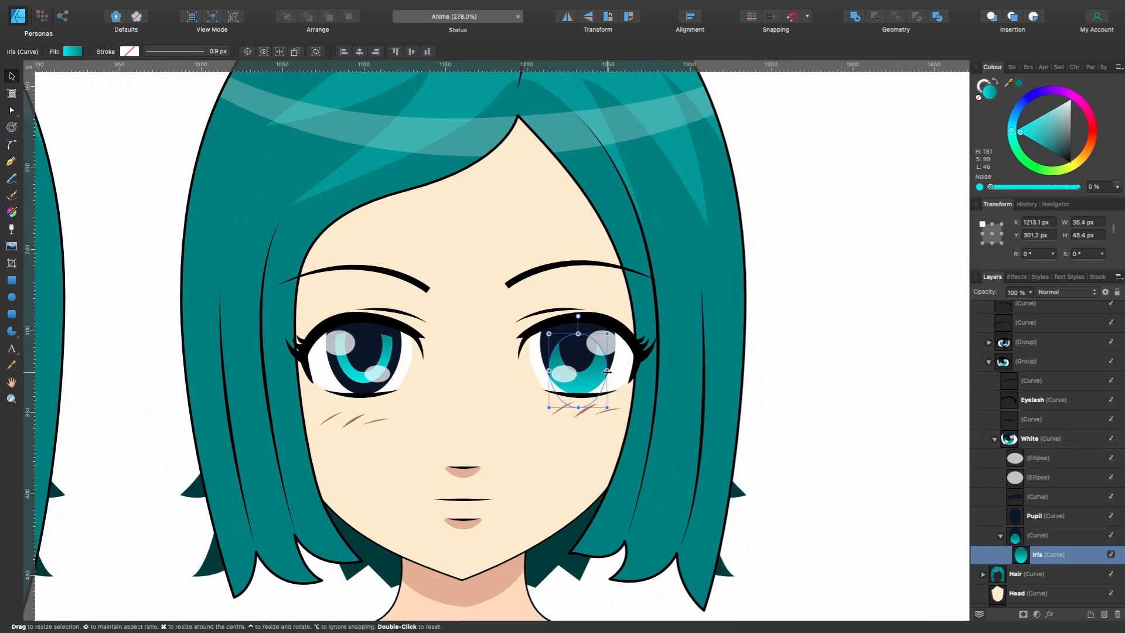
pyautogui.moveTo(607, 372); pyautogui.dragTo(617, 372)
pyautogui.moveTo(579, 334); pyautogui.dragTo(579, 339)
pyautogui.scroll(5, 563, 345)
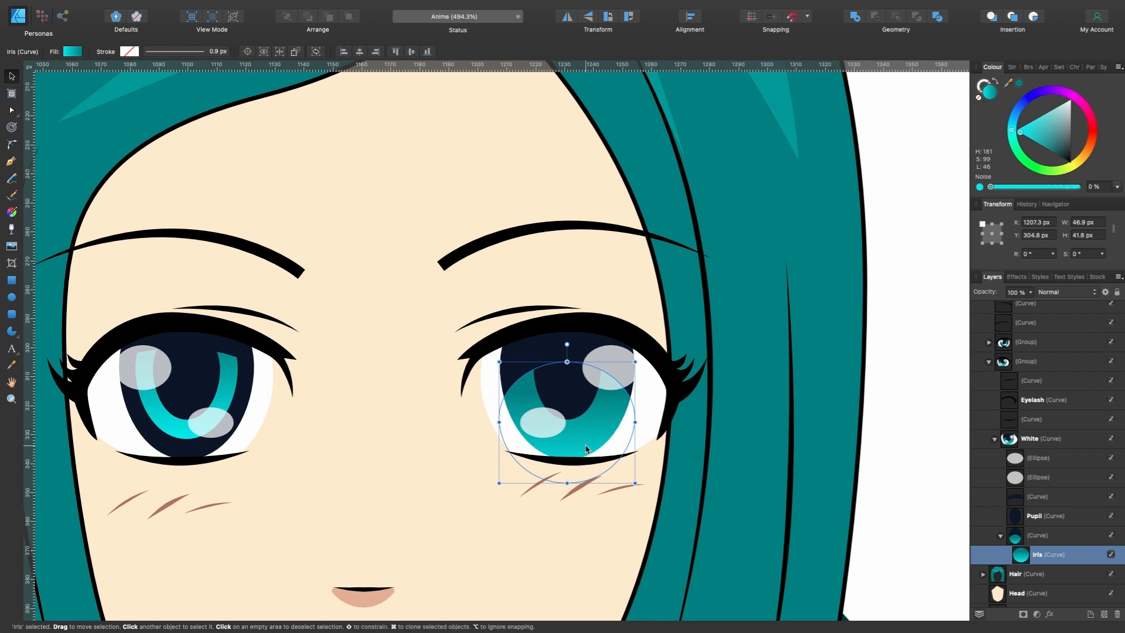
# - Realign the Iris's linear gradient to run vertically from its top edge down to the lower eyelid
pyautogui.click(12, 212)
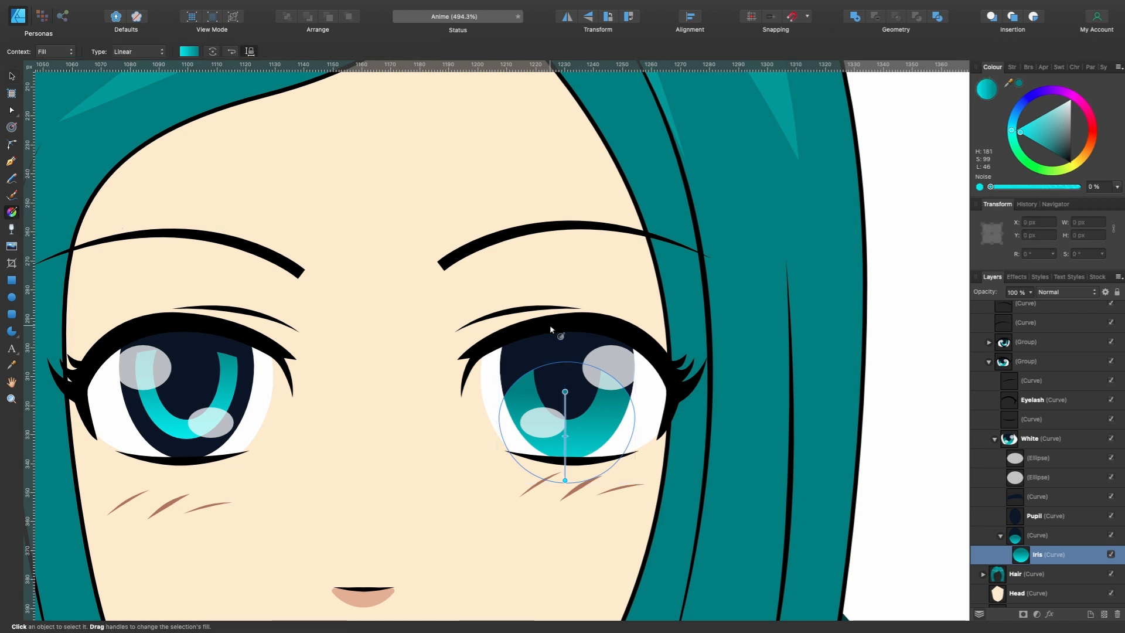
pyautogui.moveTo(571, 452); pyautogui.dragTo(571, 364)
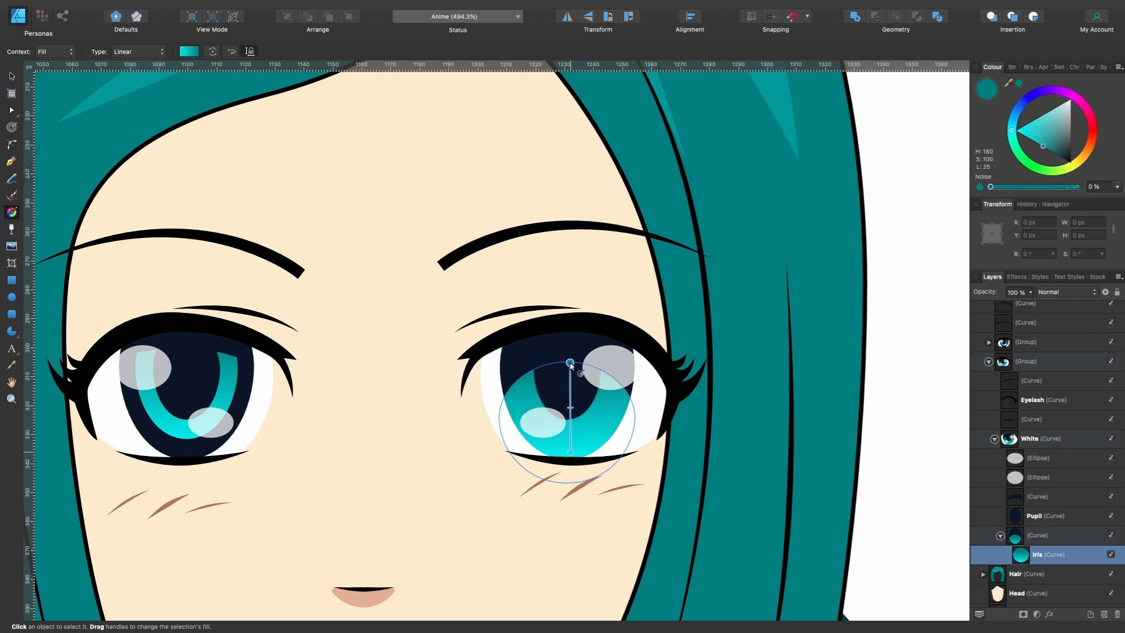
pyautogui.click(570, 453)
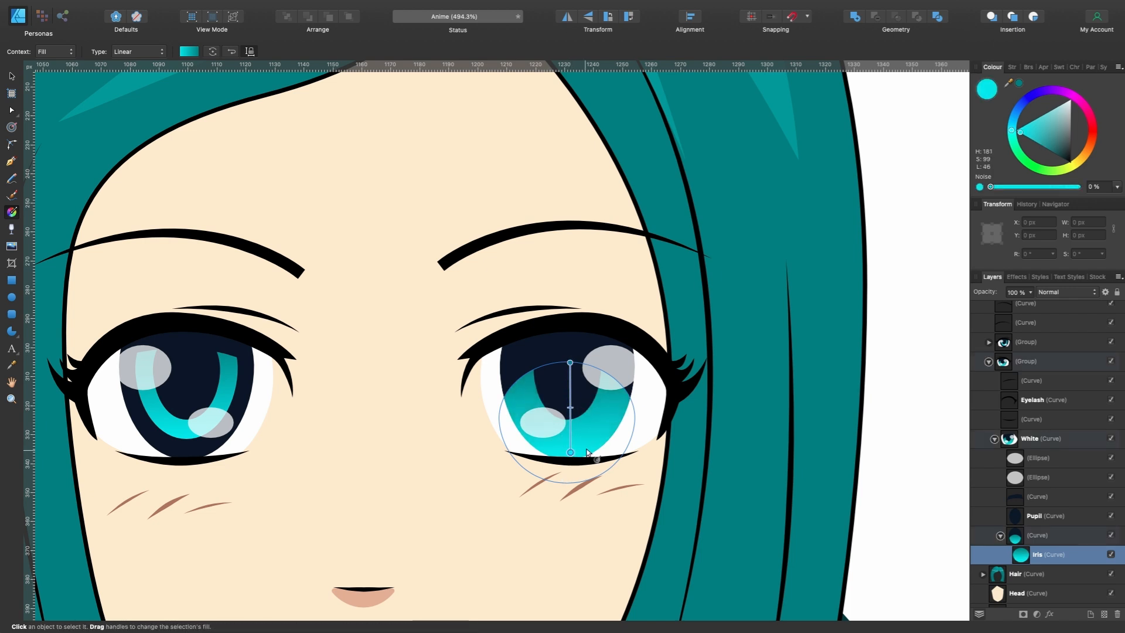
# - Recolour the Iris gradient with light blue (H 202, S 100, L 77) below and dark blue (H 207, S 100, L 23) above
pyautogui.scroll(3, 683, 405)
pyautogui.scroll(-2, 682, 404)
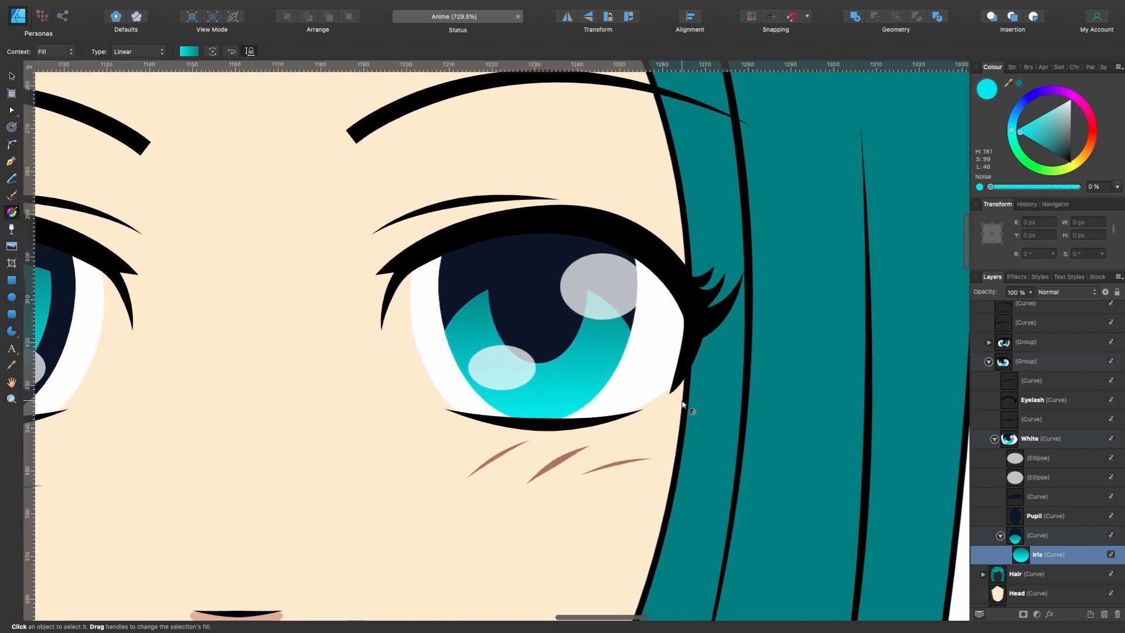
pyautogui.moveTo(1014, 134)
pyautogui.mouseDown()
pyautogui.moveTo(1016, 119)
pyautogui.moveTo(1053, 111)
pyautogui.mouseUp()
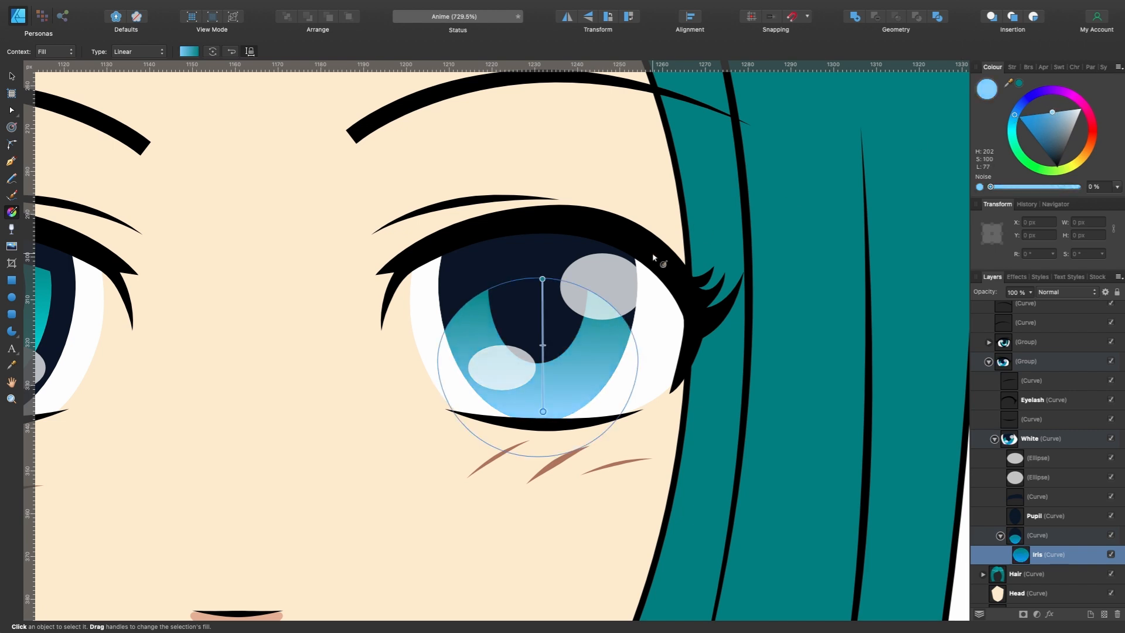
pyautogui.click(541, 277)
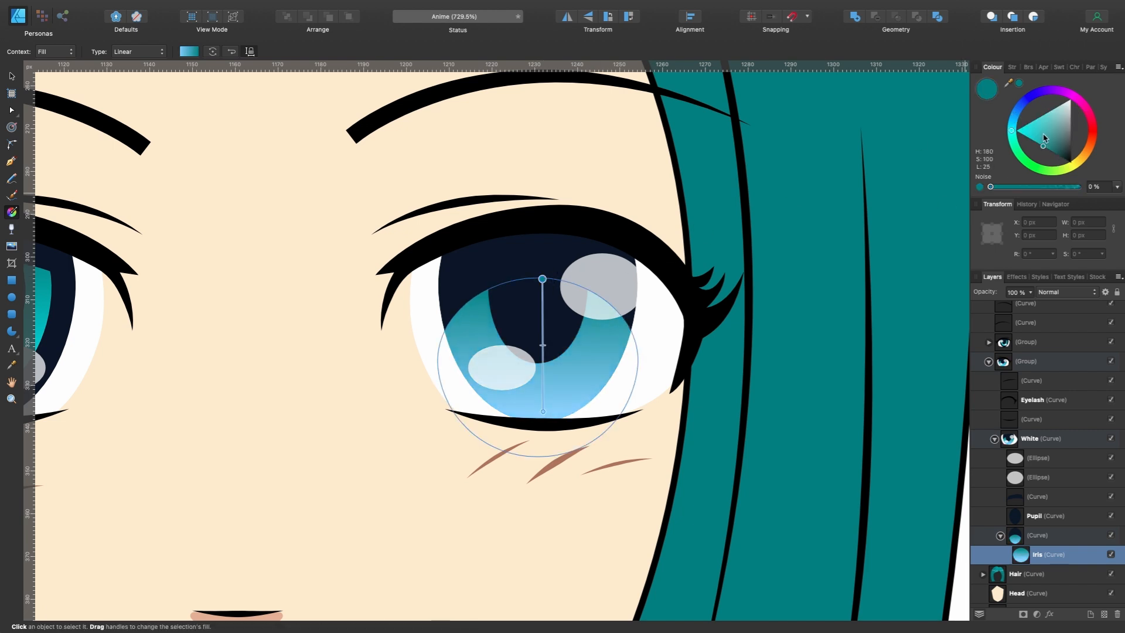
pyautogui.moveTo(1013, 134); pyautogui.dragTo(1016, 112)
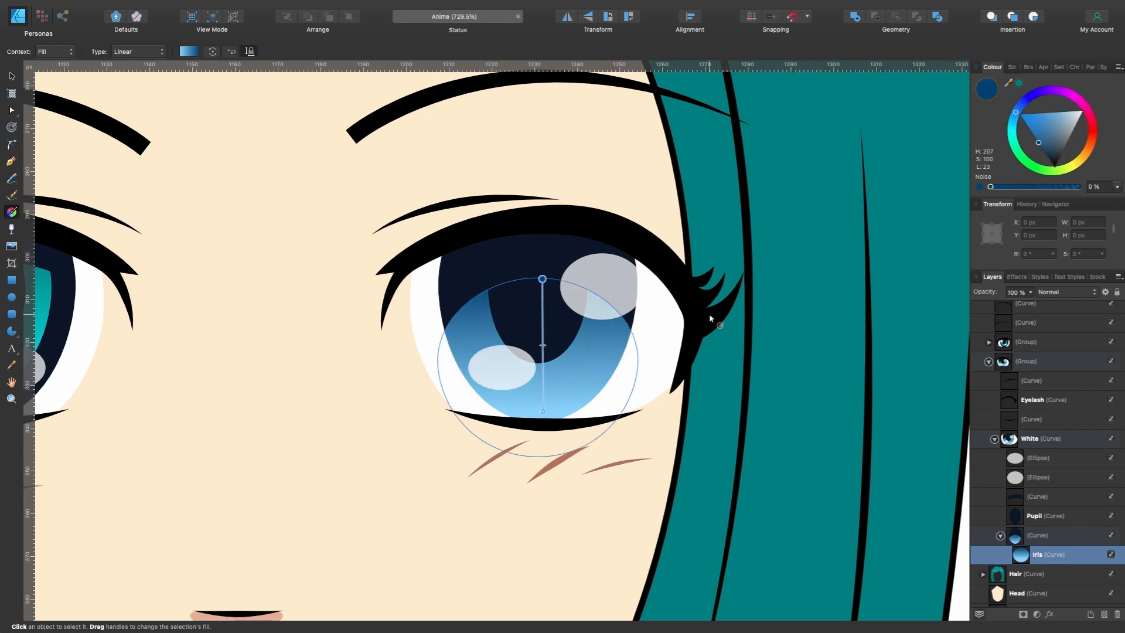
pyautogui.scroll(-5, 603, 355)
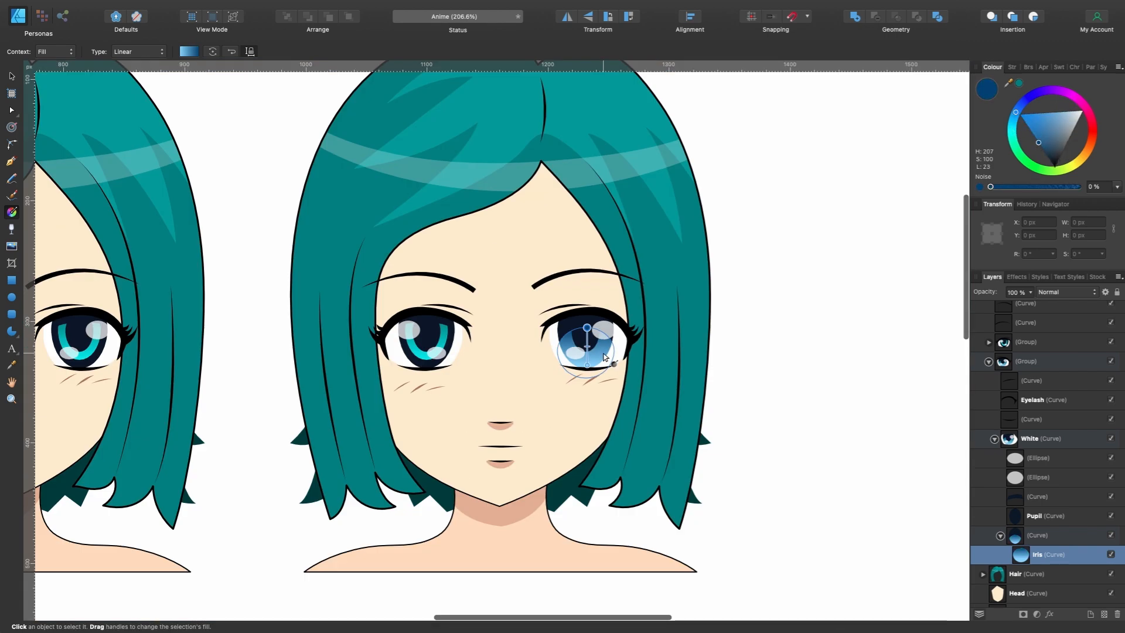
pyautogui.scroll(4, 604, 356)
pyautogui.press('v')
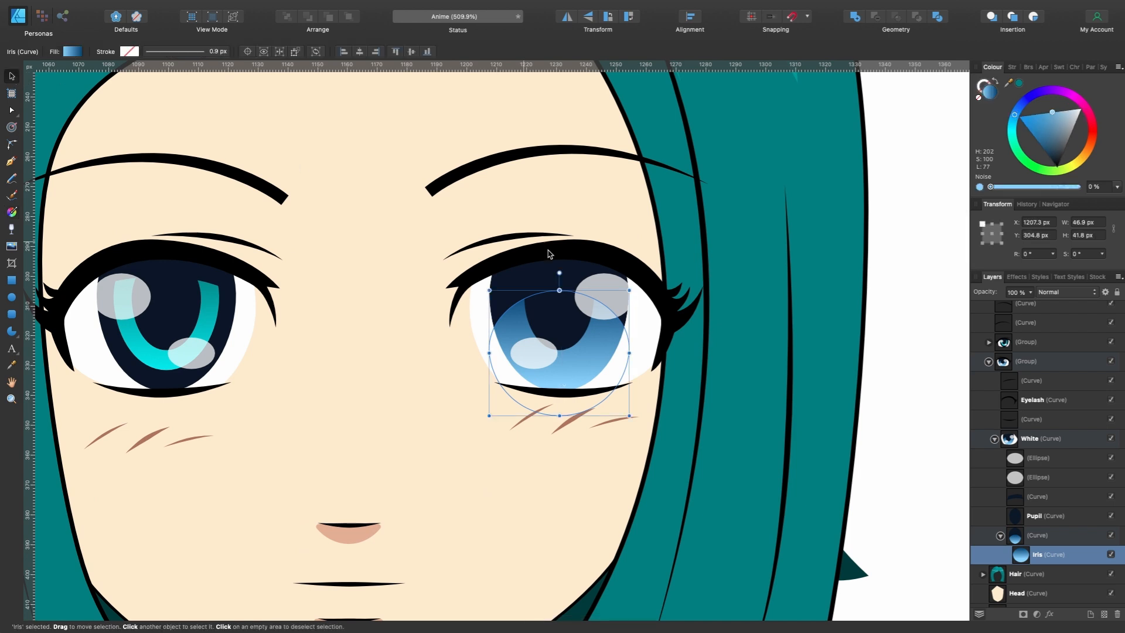
# - Duplicate the eye's upper highlight ellipse and shrink the copy to 5.3 × 4.2 px at X 1234.1 px, Y 314 px, over the pupil
pyautogui.scroll(3, 628, 321)
pyautogui.click(609, 288)
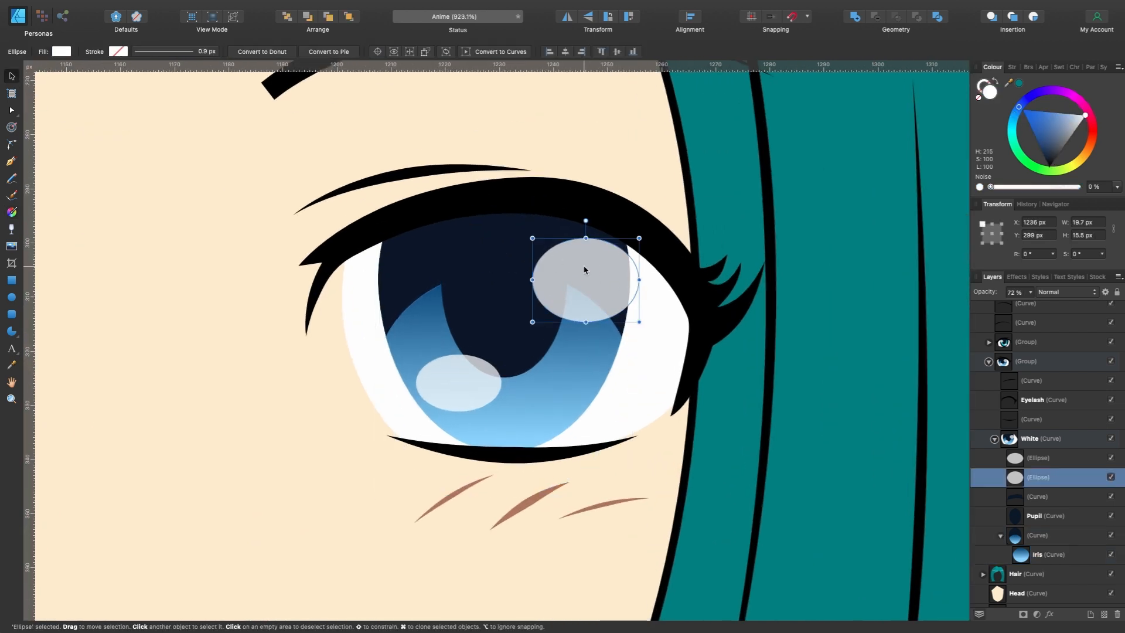
pyautogui.press('super+j')
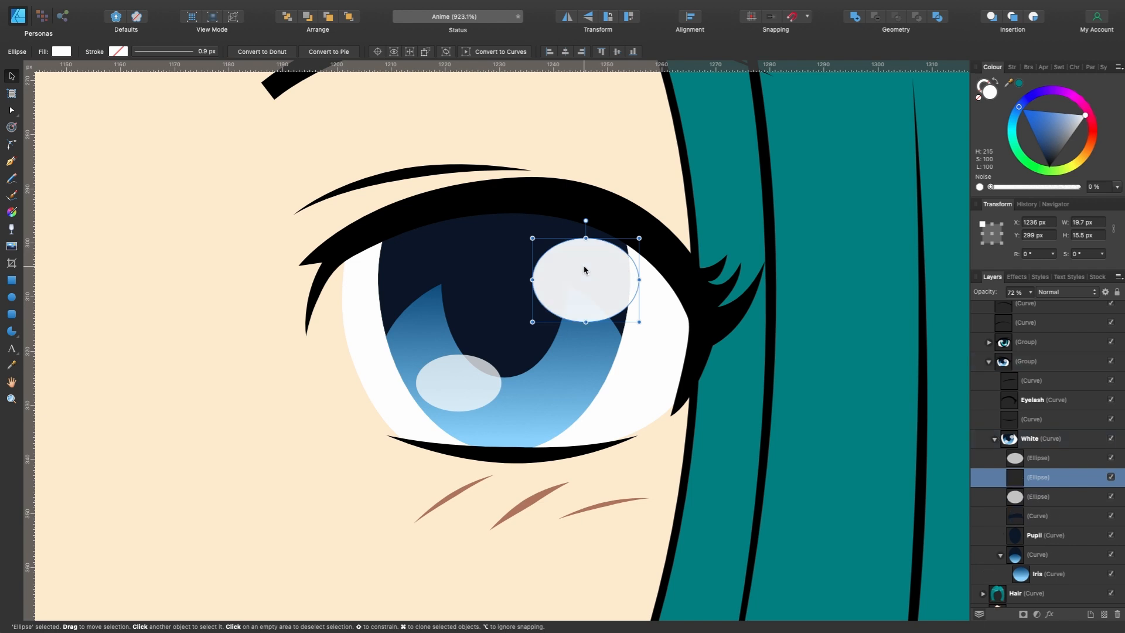
pyautogui.moveTo(584, 270); pyautogui.dragTo(535, 324)
pyautogui.moveTo(590, 376); pyautogui.dragTo(550, 320)
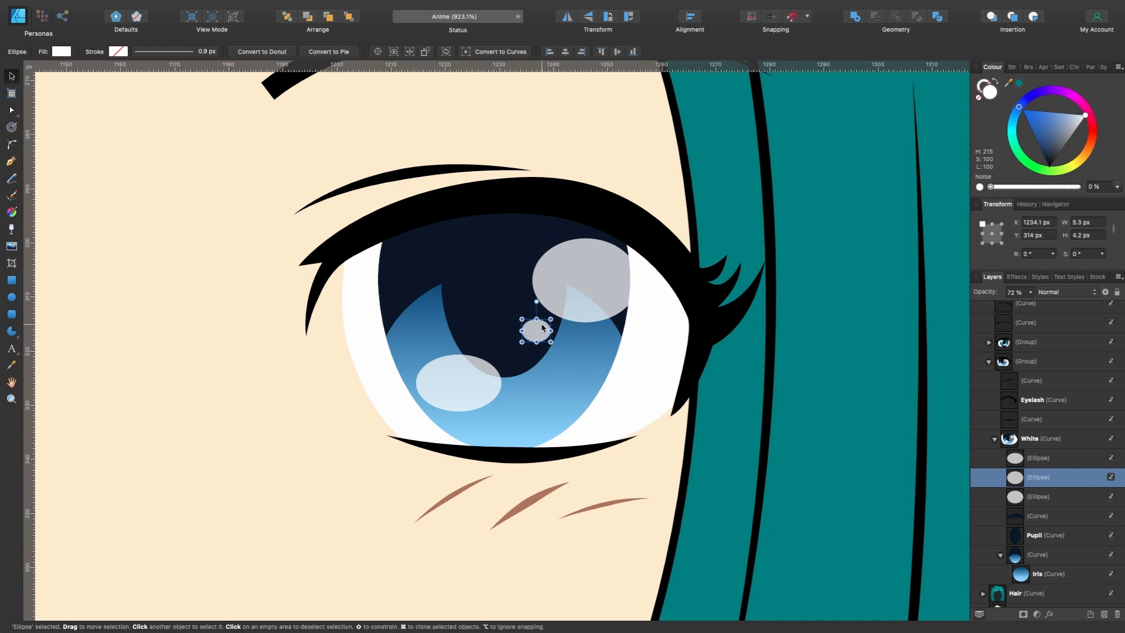
# - Duplicate the small highlight and place the copy at X 1211.3 px, Y 317.5 px above the lower highlight, sized 5.9 × 4 px
pyautogui.press('super+j')
pyautogui.click(539, 329)
pyautogui.click(522, 343)
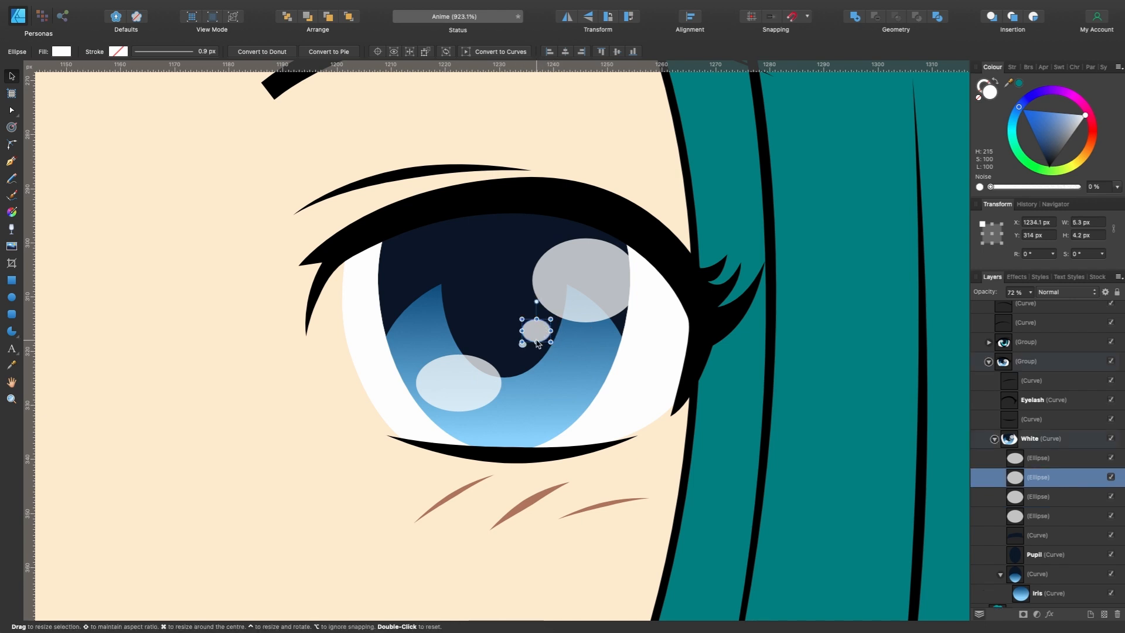
pyautogui.scroll(4, 532, 348)
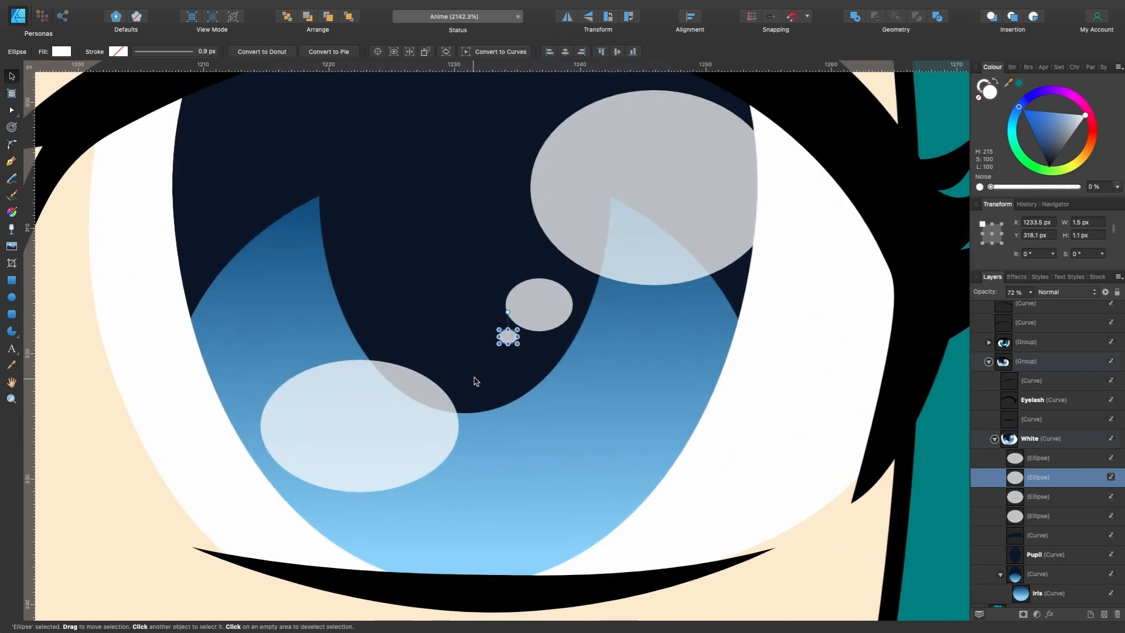
pyautogui.moveTo(508, 337); pyautogui.dragTo(270, 355)
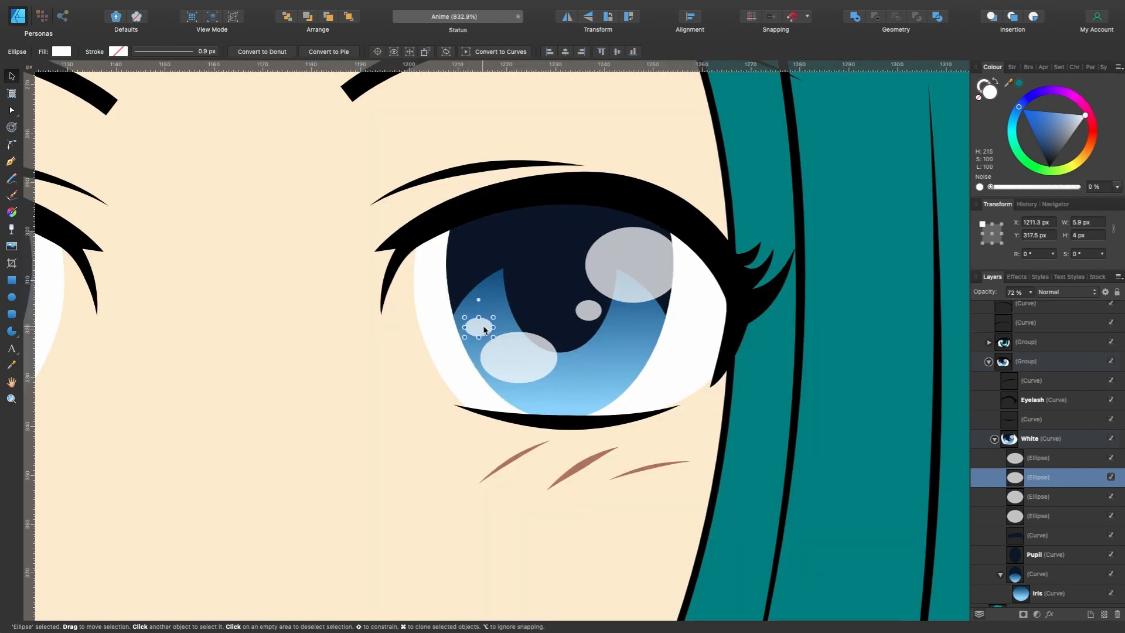
pyautogui.scroll(-10, 484, 330)
pyautogui.hscroll(-3, 484, 329)
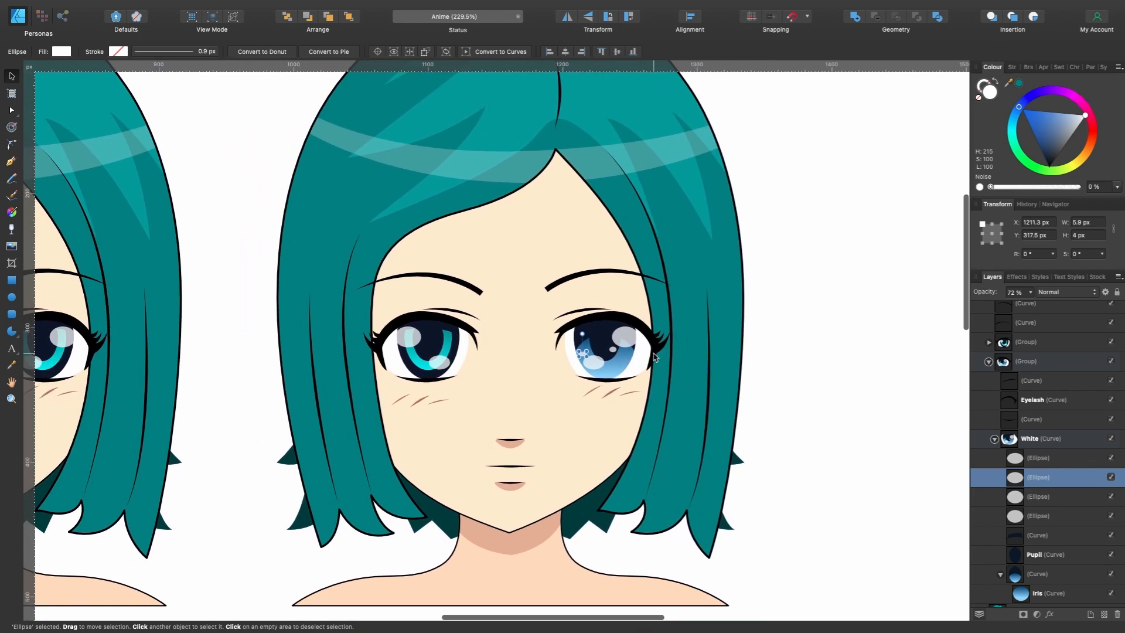
pyautogui.scroll(2, 640, 340)
pyautogui.scroll(-1, 640, 339)
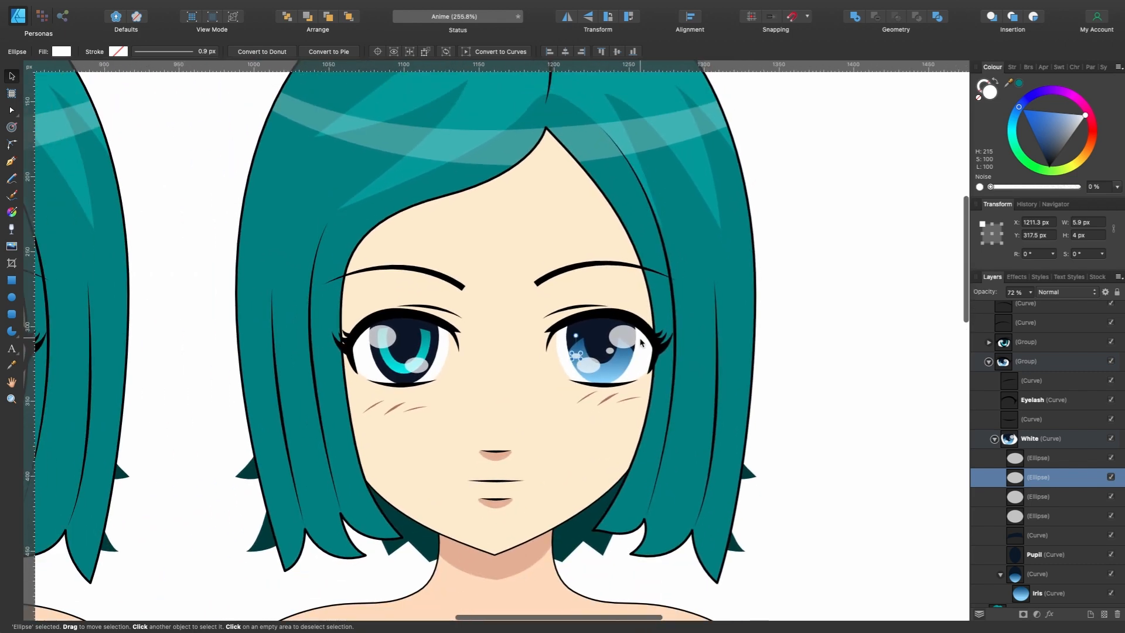
# - Delete the unmodified teal eye group from the NEW character
pyautogui.click(995, 438)
pyautogui.click(989, 386)
pyautogui.click(1026, 464)
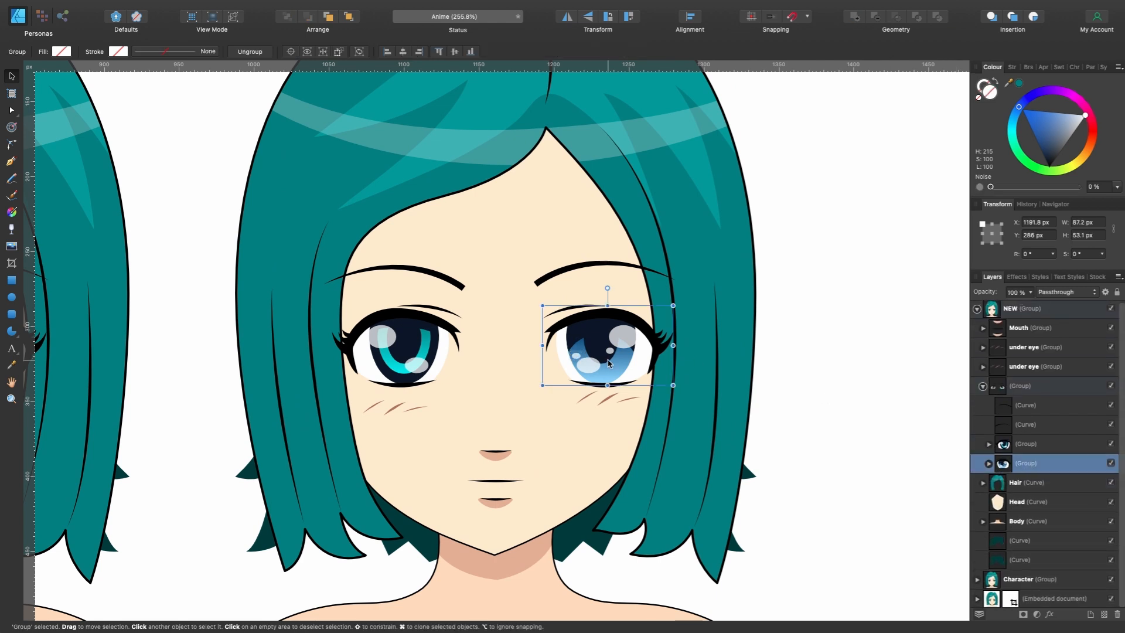
pyautogui.click(431, 348)
pyautogui.press('Delete')
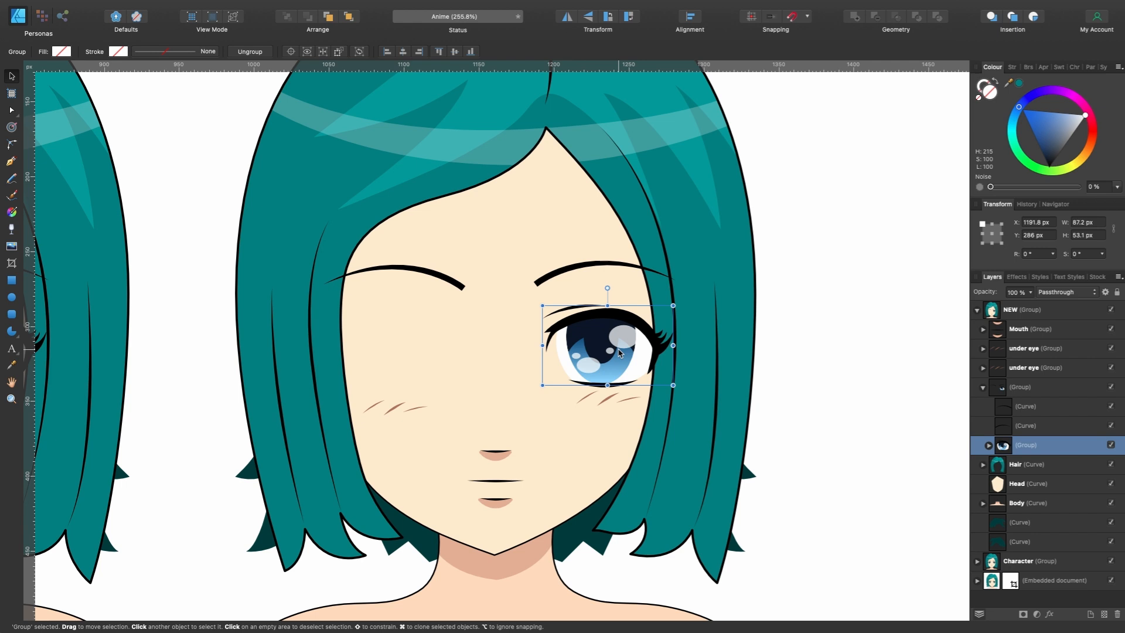
# - Duplicate the blue eye group, flip the copy horizontally and place it on the face's empty side at X 1049.1 px, Y 286 px
pyautogui.press('super+j')
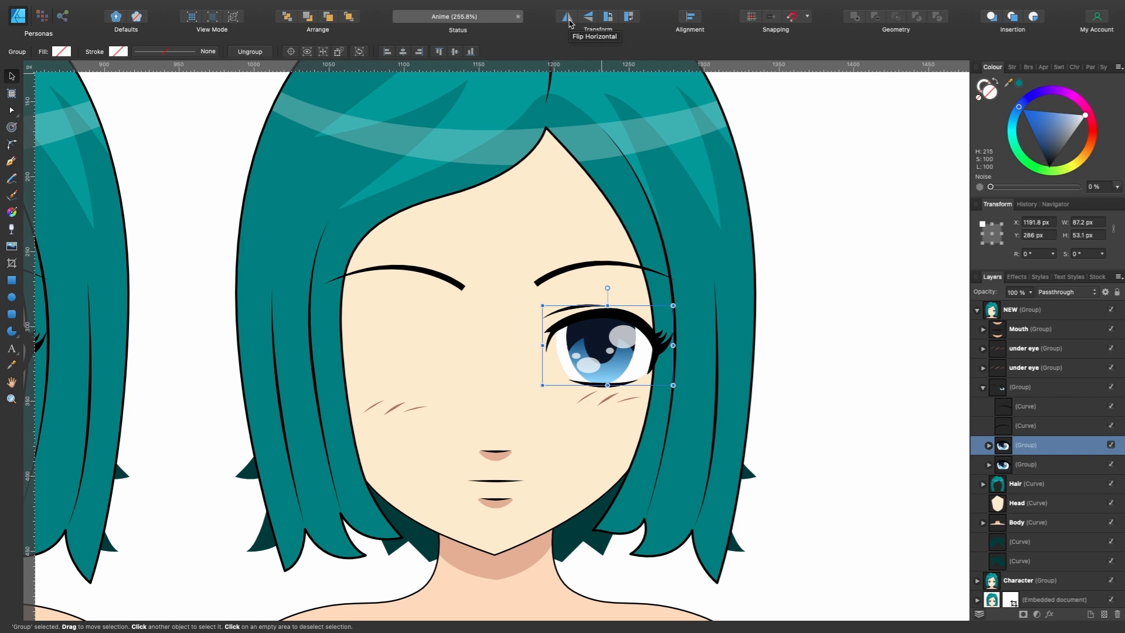
pyautogui.click(566, 18)
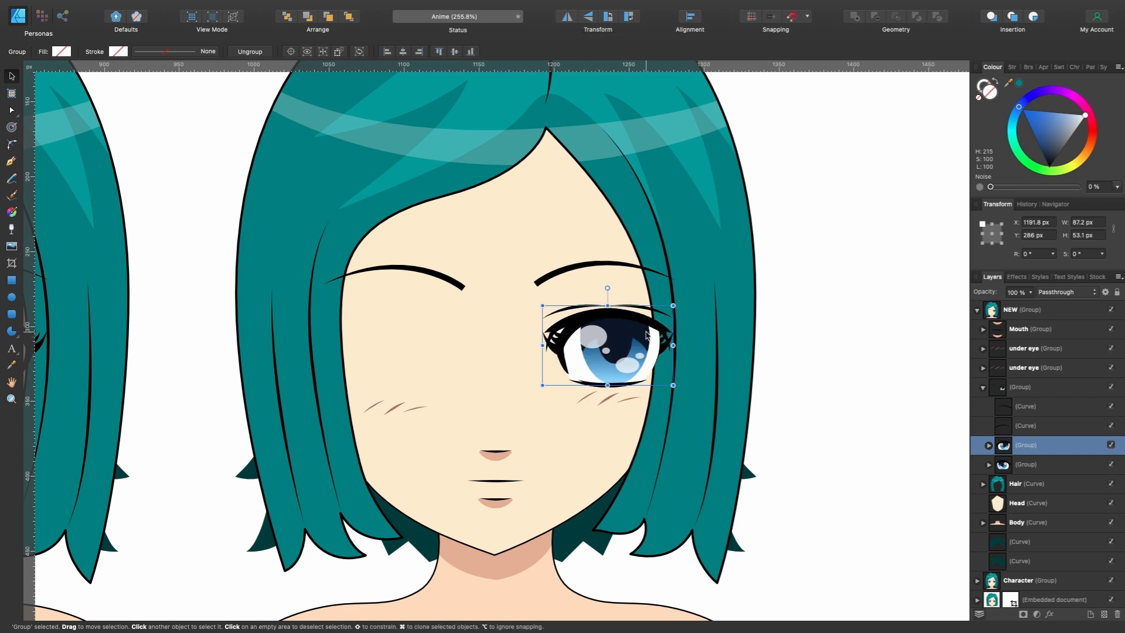
pyautogui.moveTo(646, 335); pyautogui.dragTo(432, 351)
pyautogui.hscroll(-5, 433, 352)
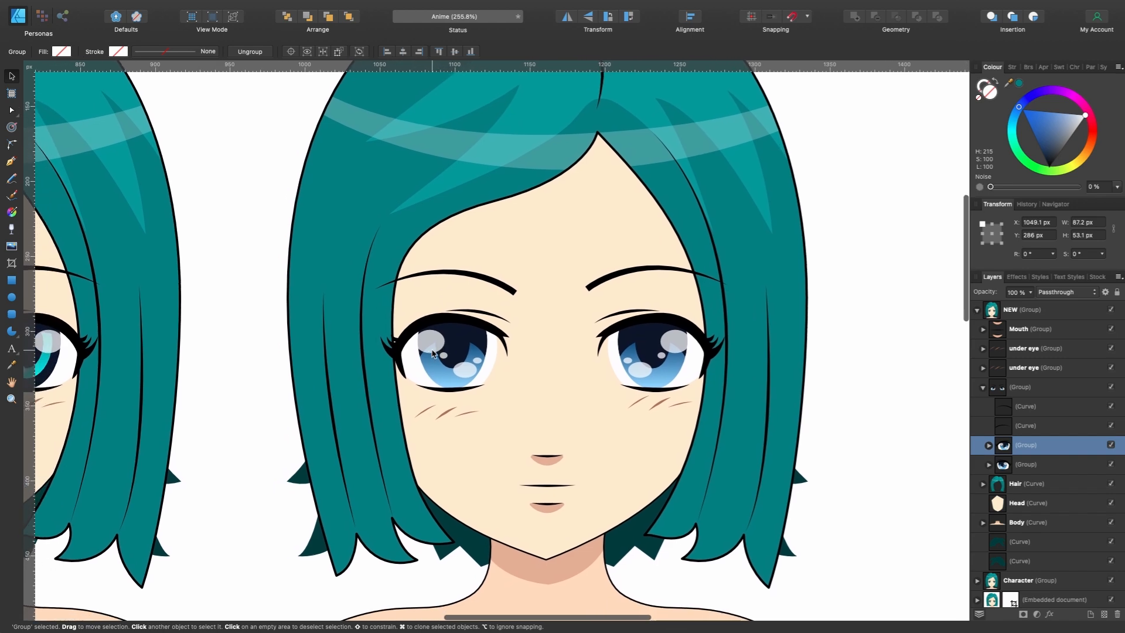
# - Flip the mirrored eye's four highlight ellipses horizontally as a set and shift them to X 1078.9 px, Y 299 px
pyautogui.scroll(5, 486, 359)
pyautogui.hscroll(3, 761, 369)
pyautogui.hscroll(2, 802, 354)
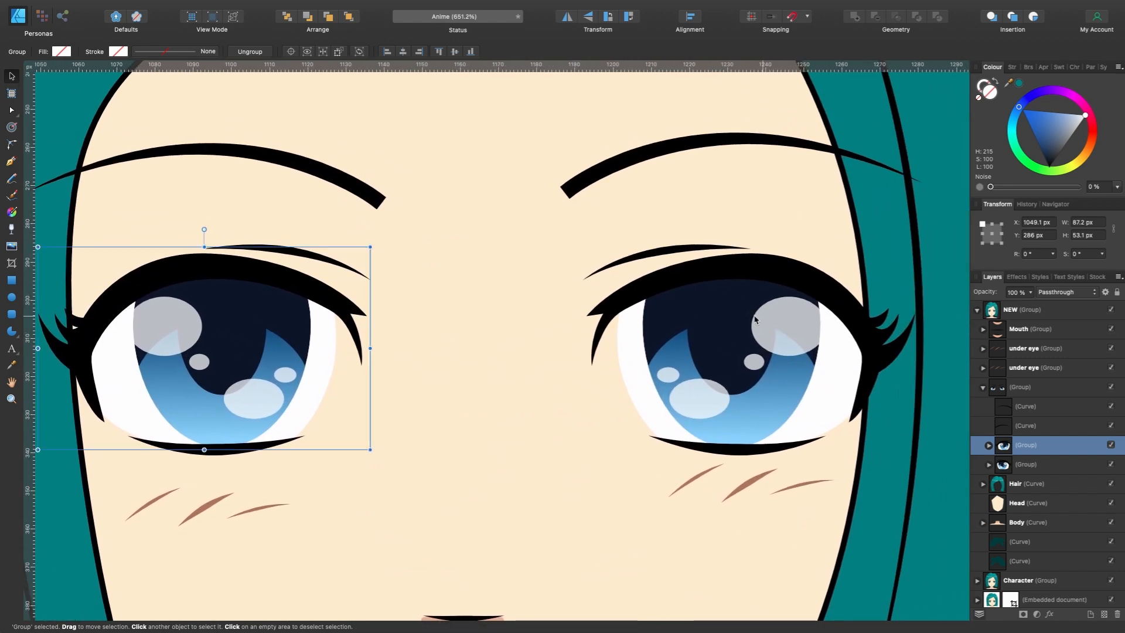
pyautogui.doubleClick(263, 388)
pyautogui.doubleClick(262, 386)
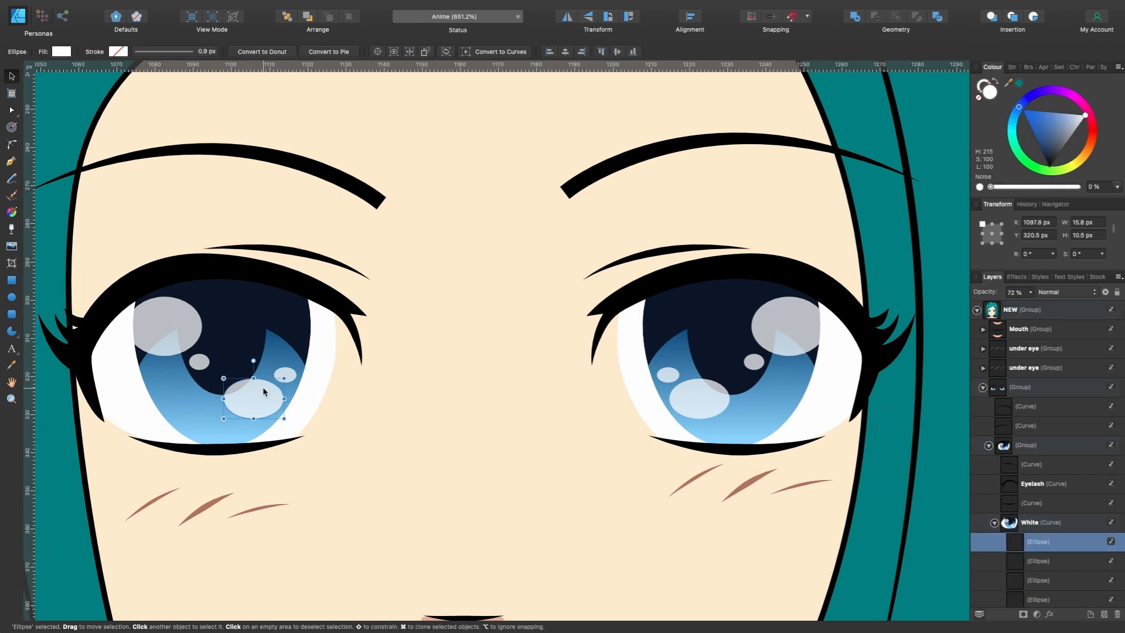
pyautogui.scroll(-2, 1111, 547)
pyautogui.scroll(-1, 1107, 542)
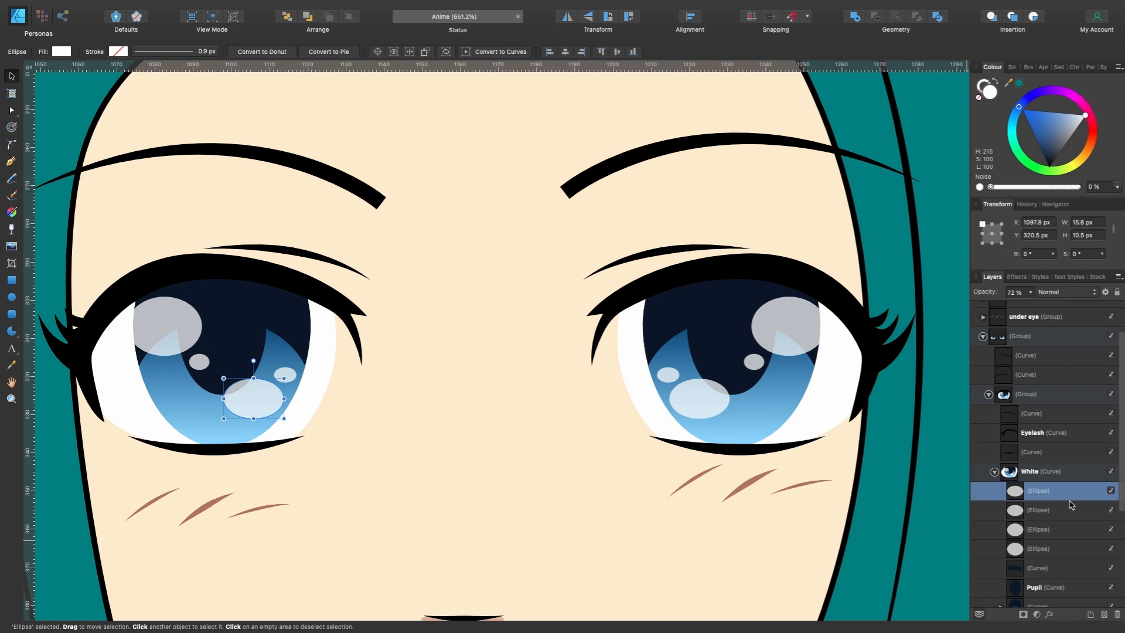
pyautogui.keyDown('shift'); pyautogui.click(1062, 551); pyautogui.keyUp('shift')
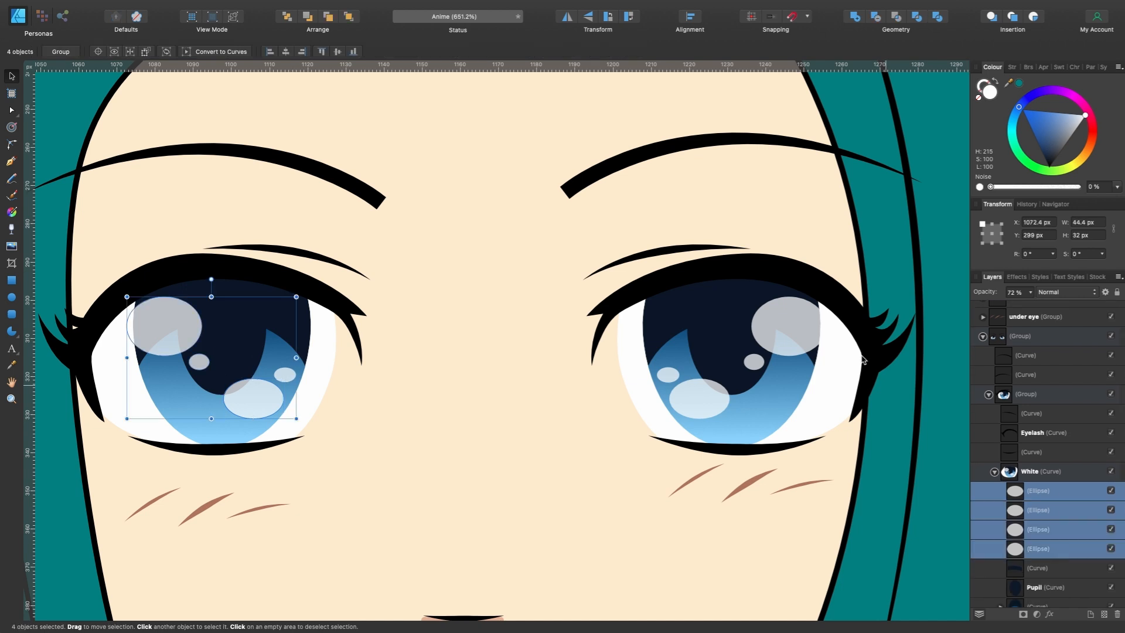
pyautogui.click(567, 21)
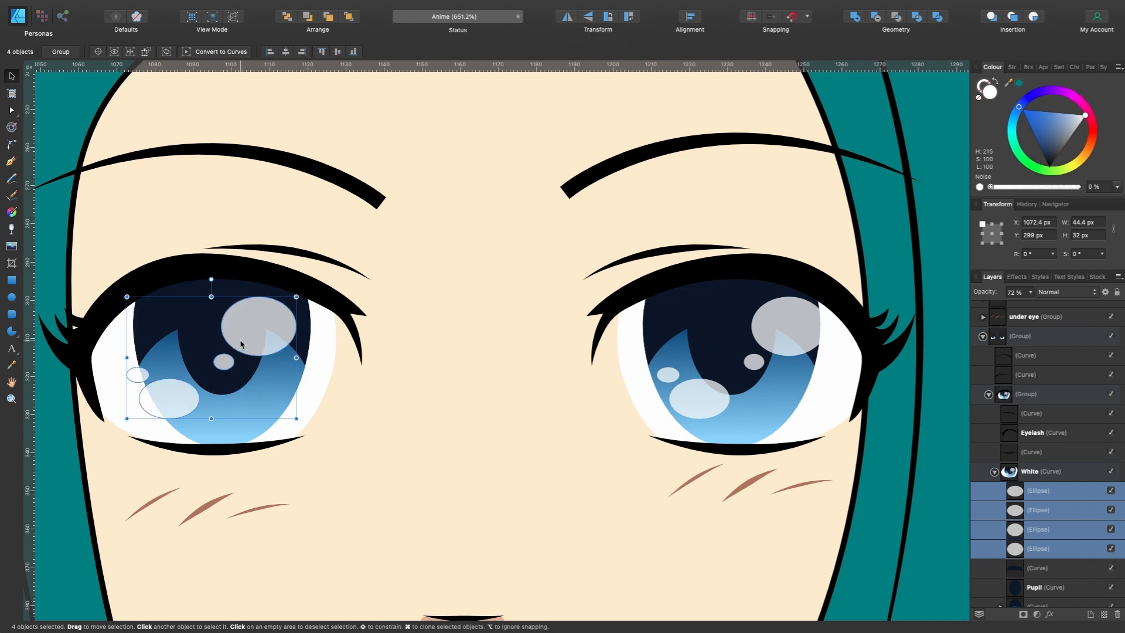
pyautogui.moveTo(249, 339); pyautogui.dragTo(267, 336)
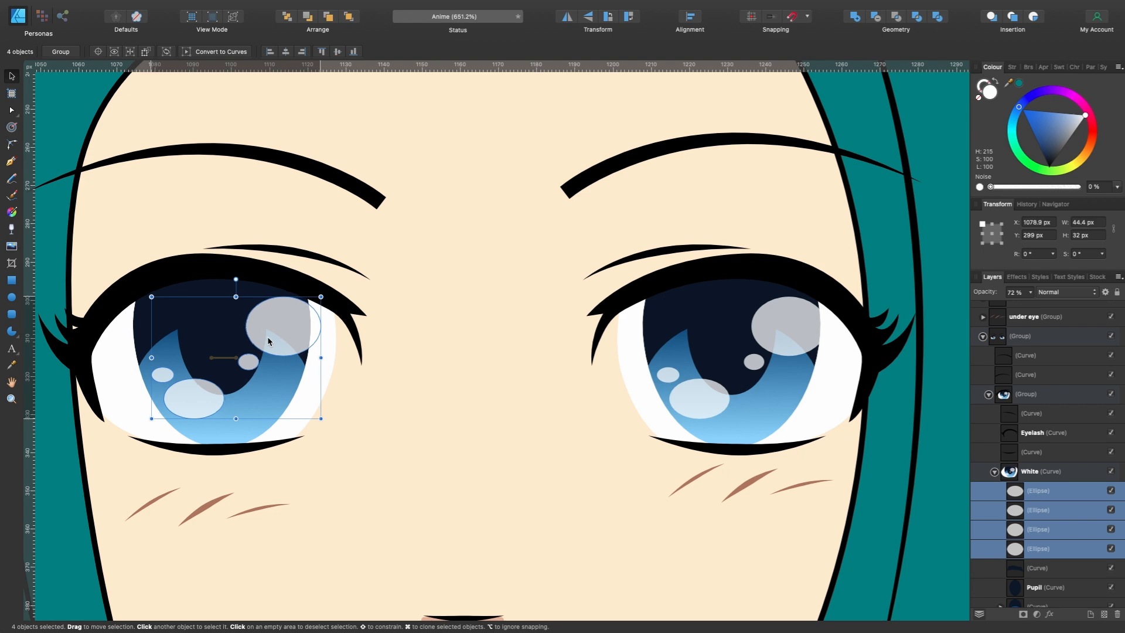
pyautogui.click(403, 342)
# - Compare the NEW character's blue eyes with the original portrait and examine its face and layers up close
pyautogui.scroll(-10, 400, 390)
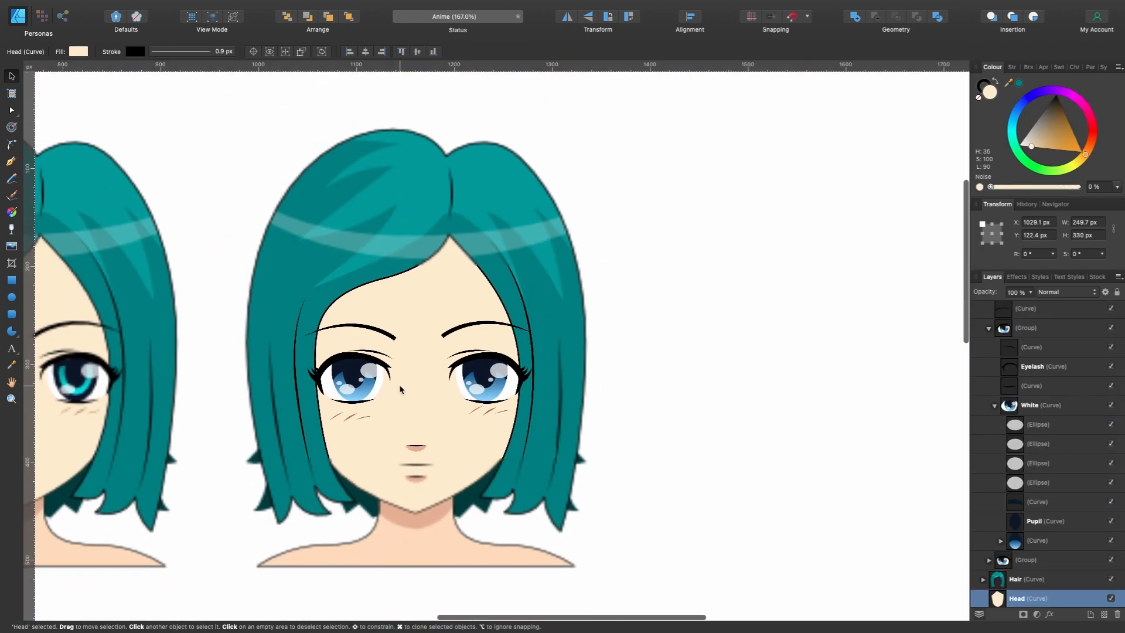
pyautogui.hscroll(-3, 400, 389)
pyautogui.scroll(2, 400, 389)
pyautogui.scroll(-1, 401, 389)
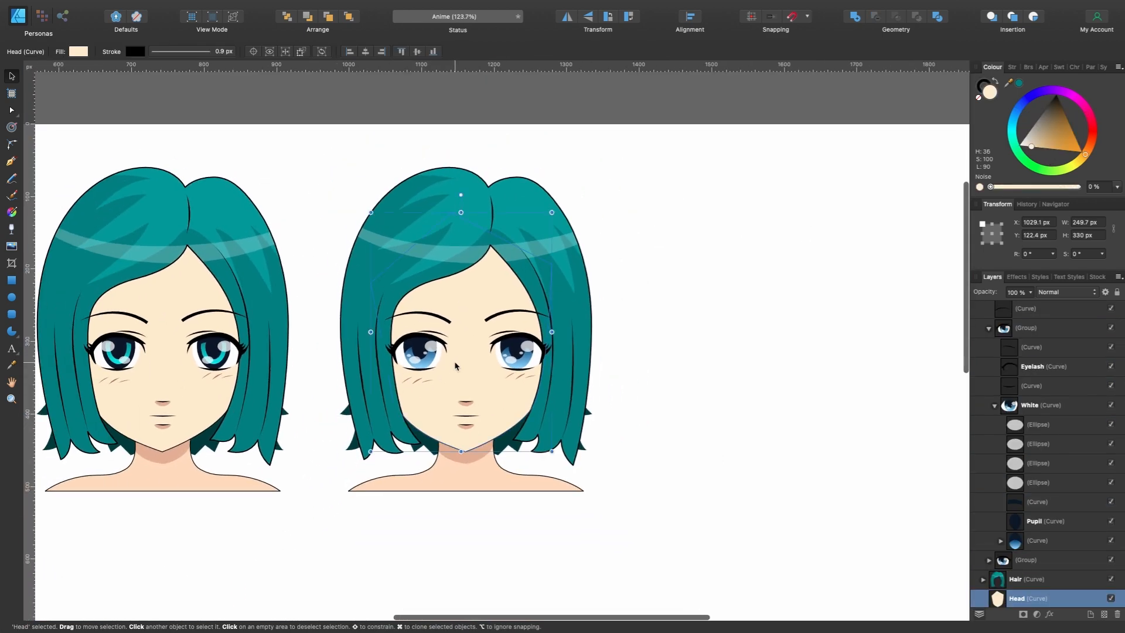
pyautogui.hscroll(-3, 457, 363)
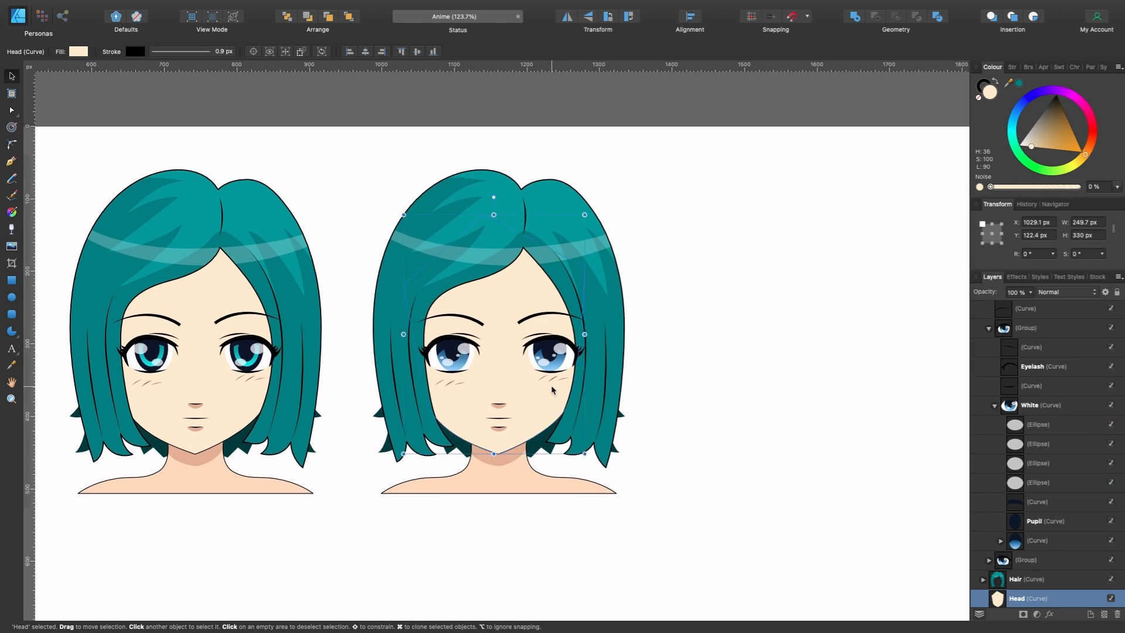
pyautogui.scroll(3, 552, 390)
pyautogui.scroll(3, 582, 371)
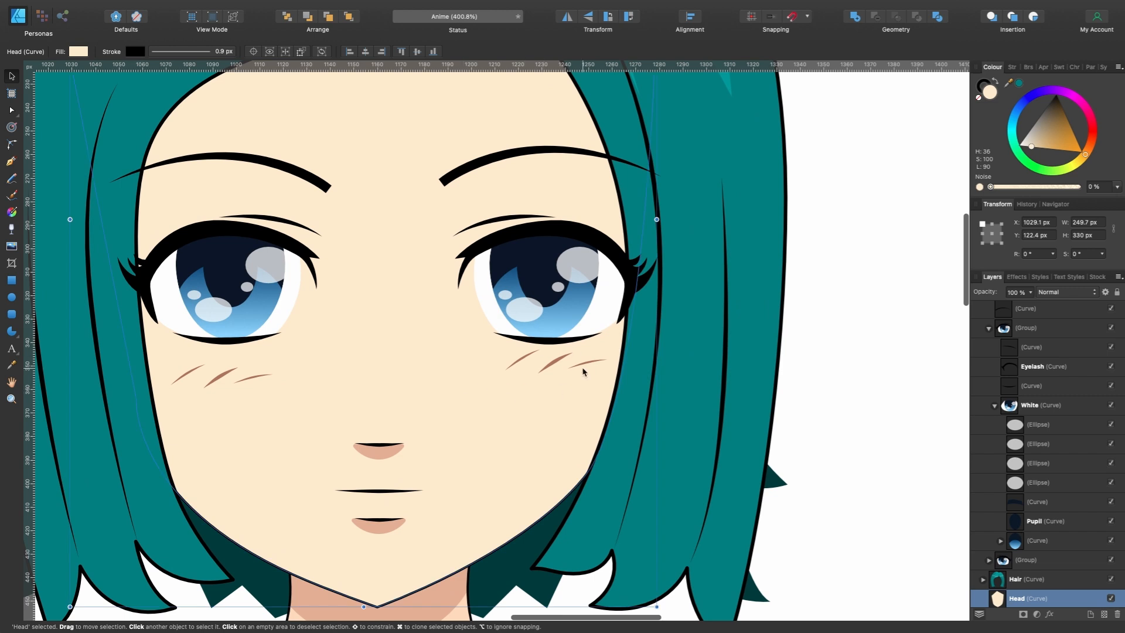
pyautogui.hscroll(-5, 583, 371)
pyautogui.scroll(-2, 583, 370)
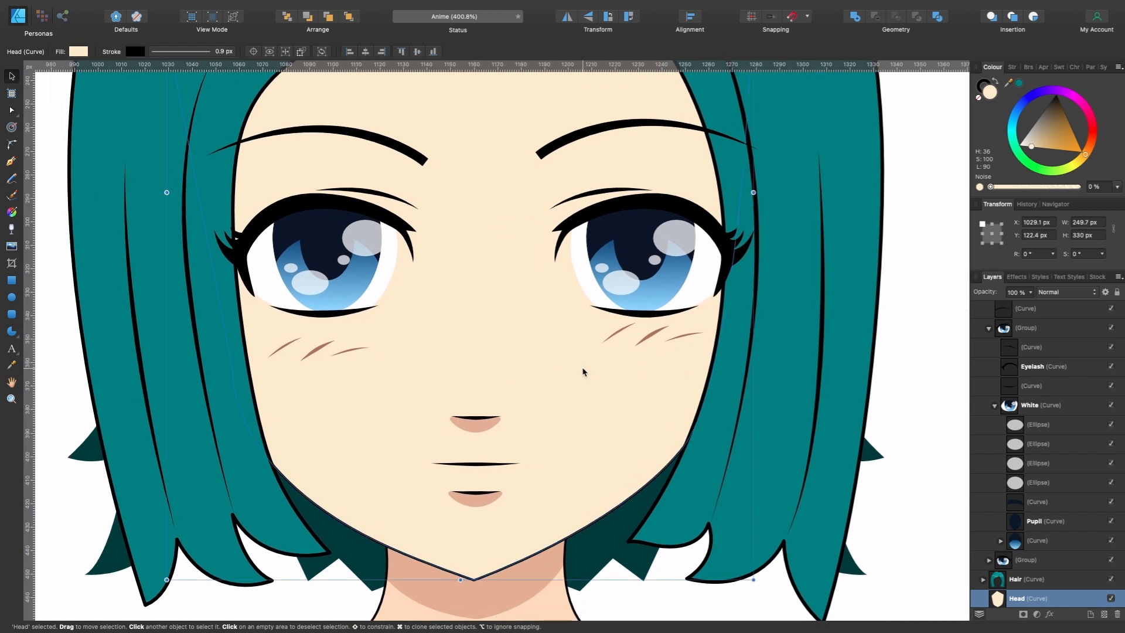
pyautogui.scroll(-4, 1017, 466)
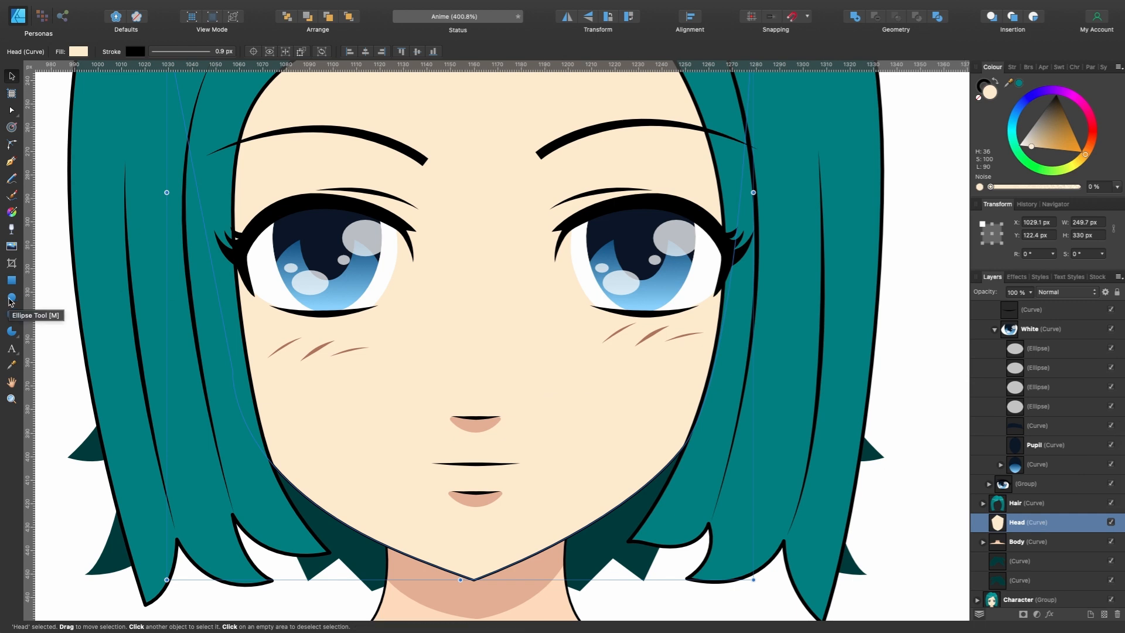
# - Draw an ellipse about 43.1 by 19.2 px beneath the NEW character's right-hand eye and fill it with pink, H 7, S 100, L 79
pyautogui.click(11, 298)
pyautogui.moveTo(586, 332); pyautogui.dragTo(687, 376)
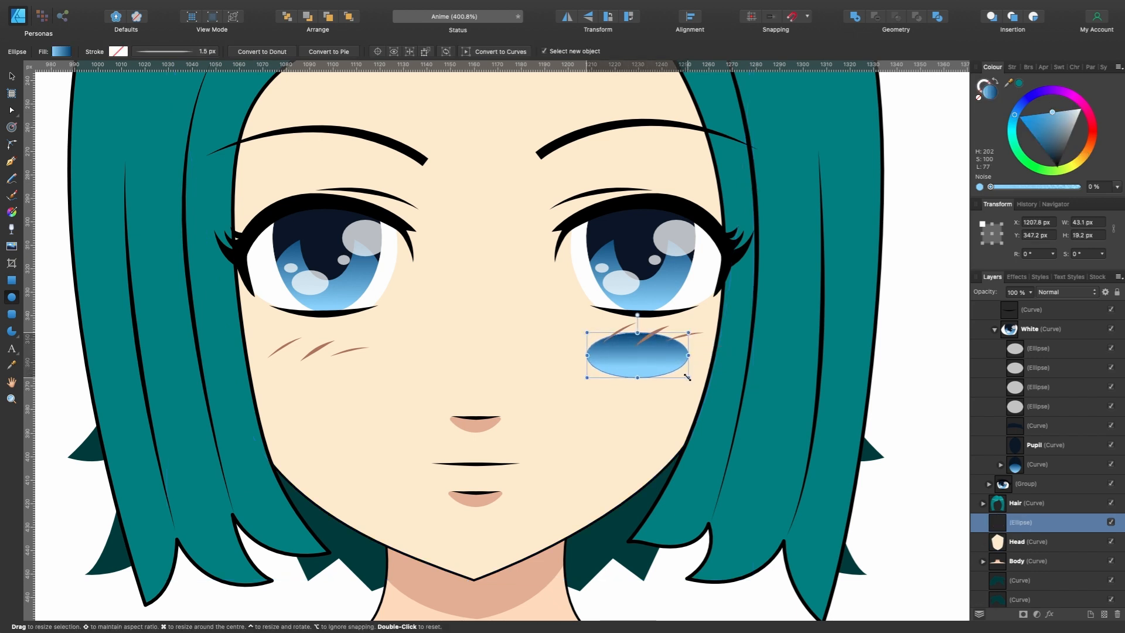
pyautogui.moveTo(1086, 148); pyautogui.dragTo(1054, 159)
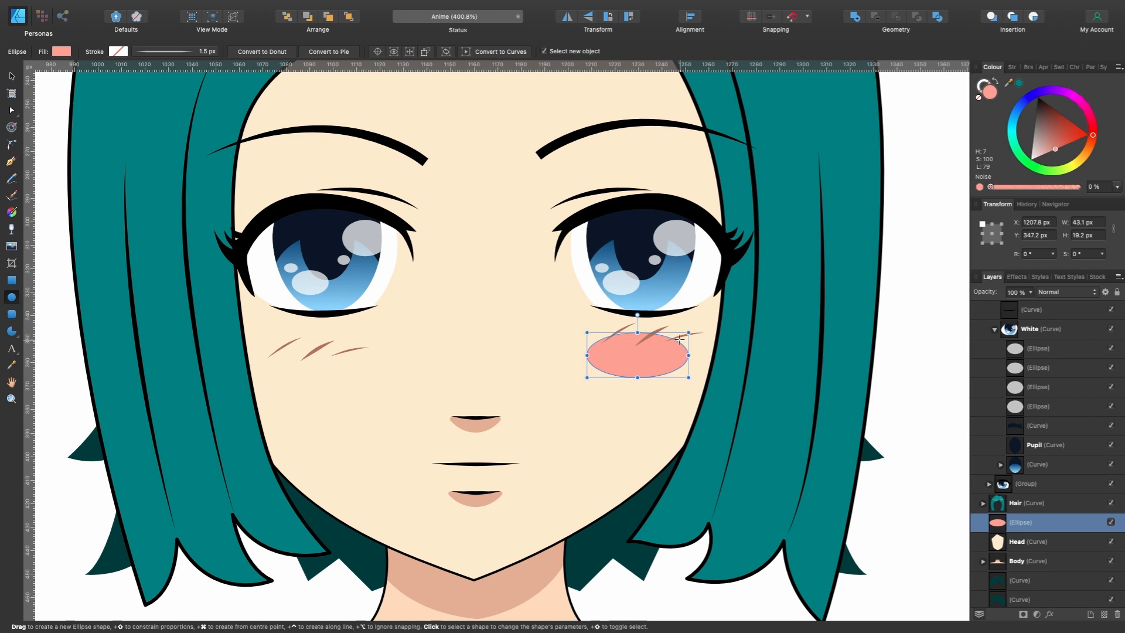
# - Soften the pink cheek ellipse with a Gaussian Blur layer effect and shift it to X 1209.5 px, Y 344 px
pyautogui.click(1050, 614)
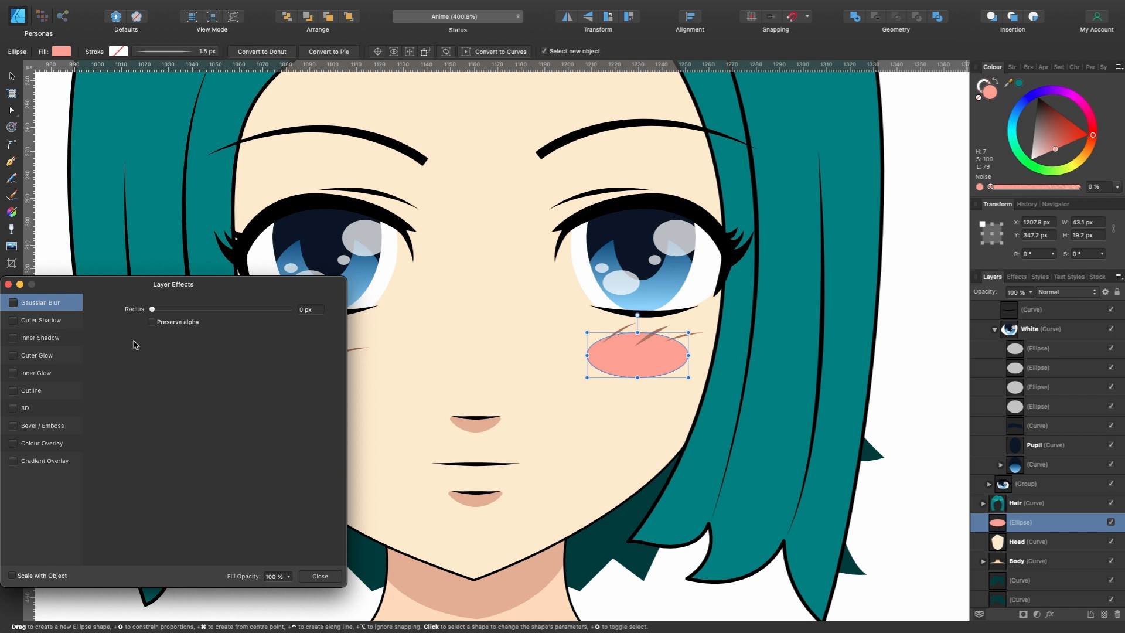
pyautogui.moveTo(152, 310); pyautogui.dragTo(193, 310)
pyautogui.click(320, 576)
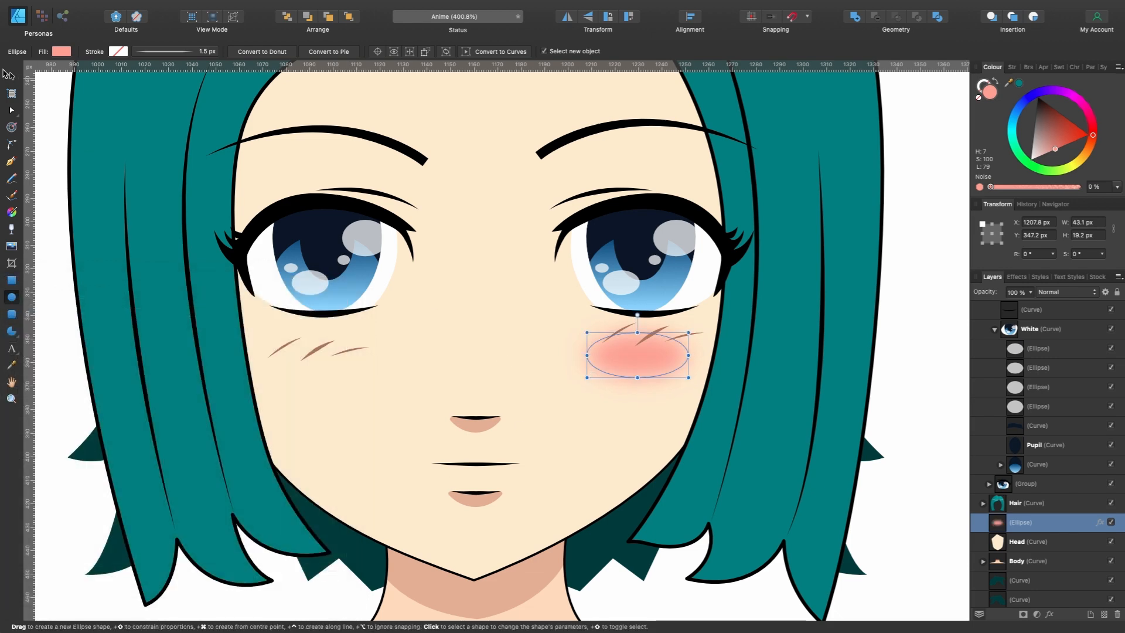
pyautogui.click(11, 76)
pyautogui.scroll(-3, 645, 346)
pyautogui.moveTo(647, 341); pyautogui.dragTo(649, 338)
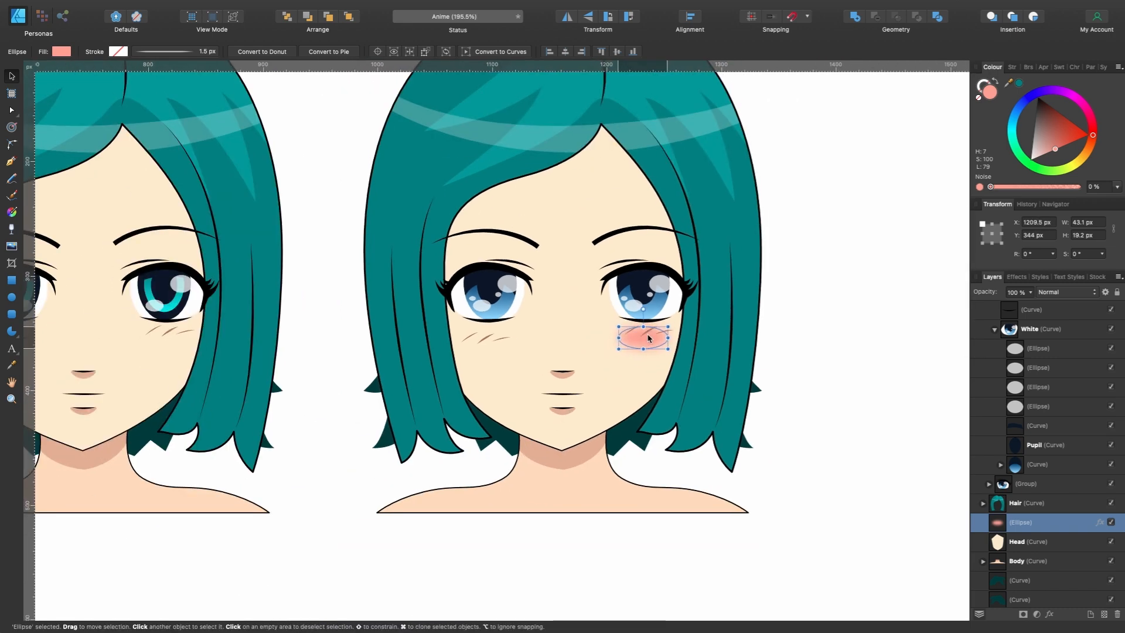
# - Duplicate the blurred blush ellipse and place the copy on the opposite cheek at X 1070.9 px, Y 344 px
pyautogui.press('super+j')
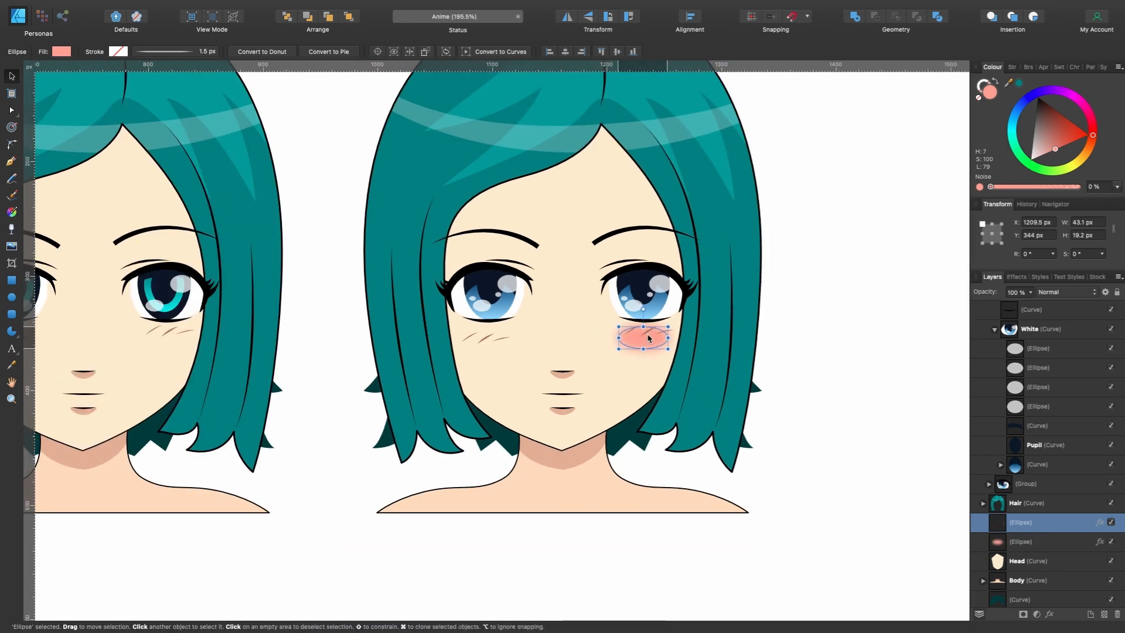
pyautogui.moveTo(648, 338); pyautogui.dragTo(489, 346)
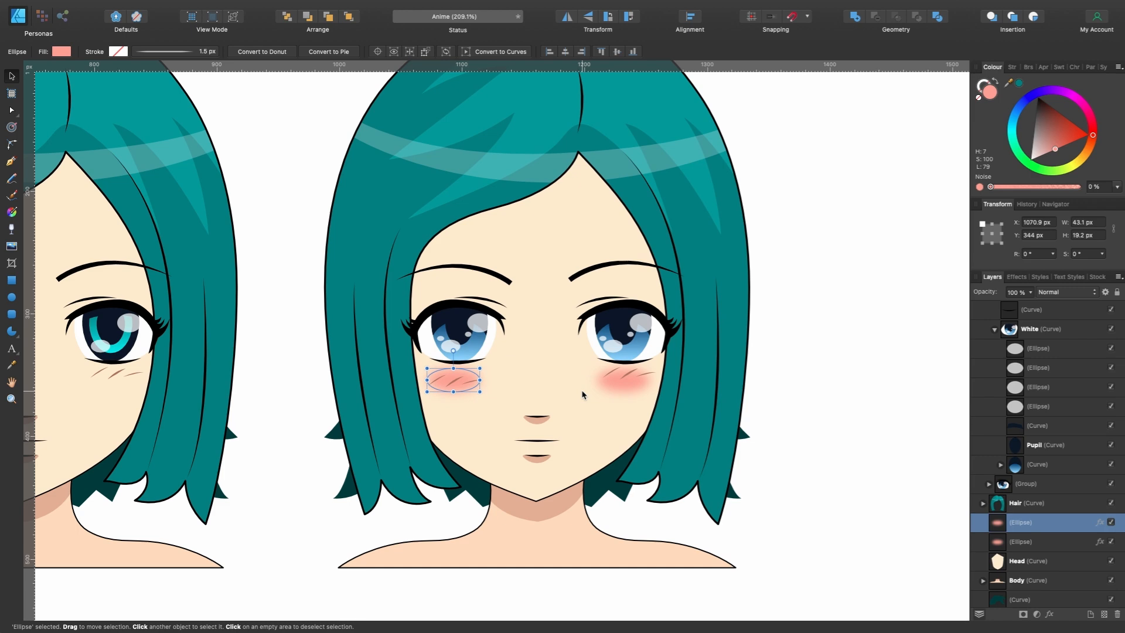
pyautogui.hscroll(-4, 454, 452)
pyautogui.scroll(-1, 455, 453)
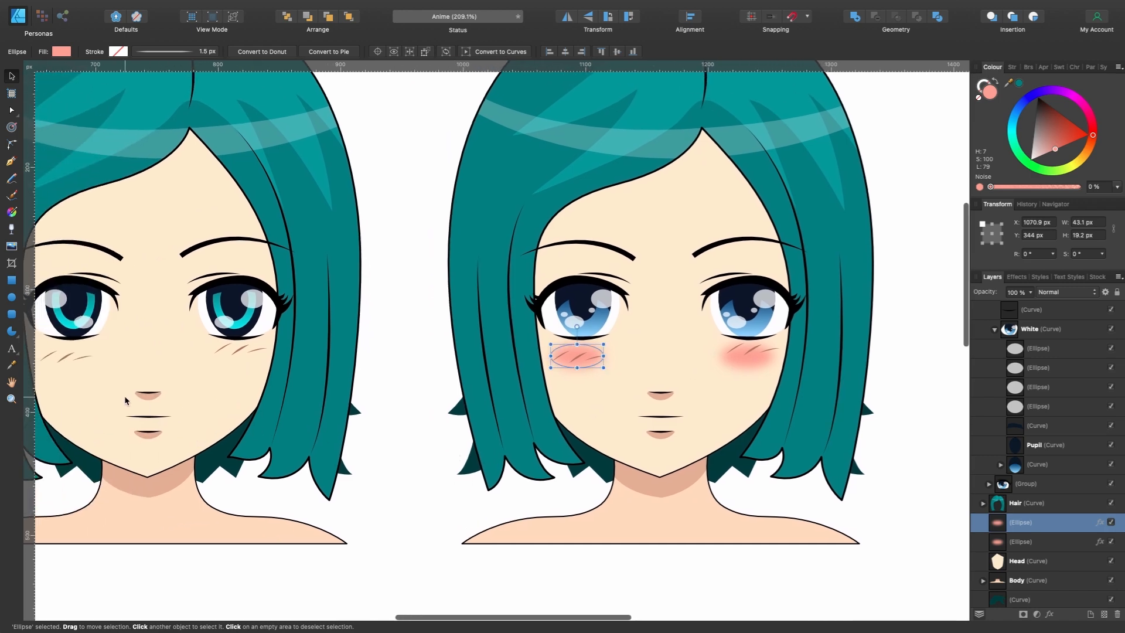
# - Delete the mouth line and the black line above the lower lip from the NEW character's Mouth group
pyautogui.scroll(5, 662, 444)
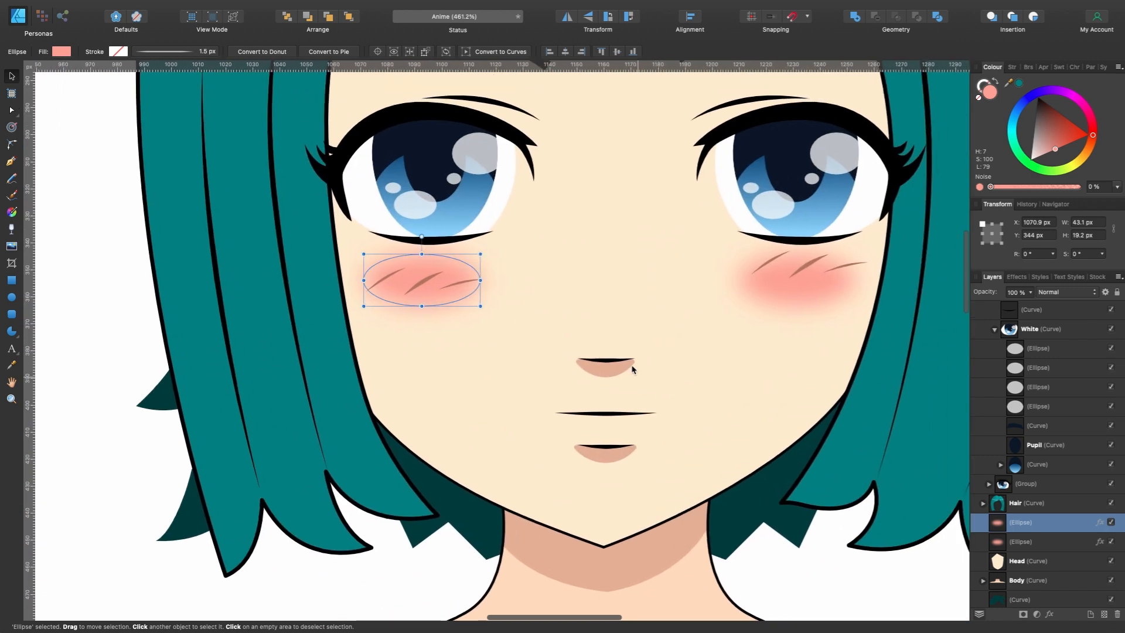
pyautogui.click(613, 418)
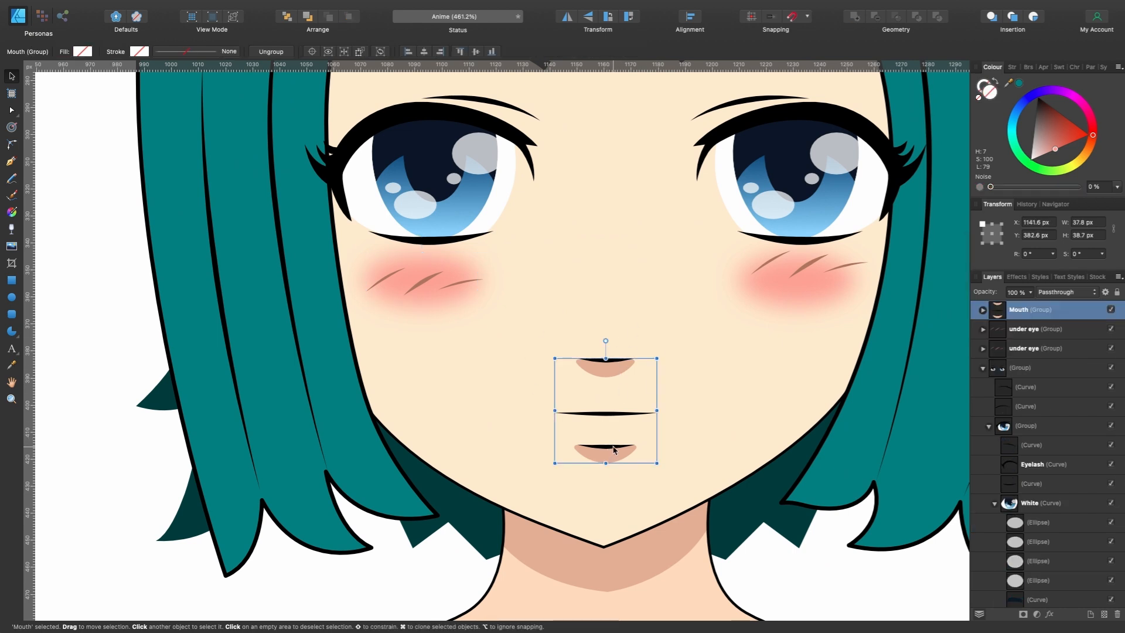
pyautogui.doubleClick(605, 413)
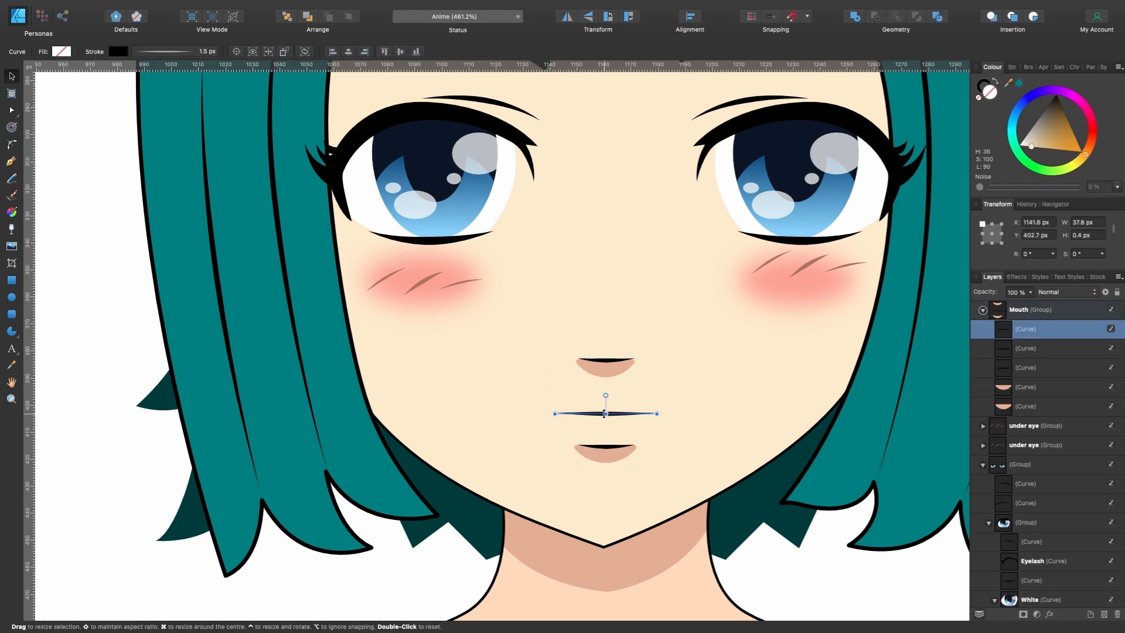
pyautogui.scroll(4, 605, 413)
pyautogui.press('Delete')
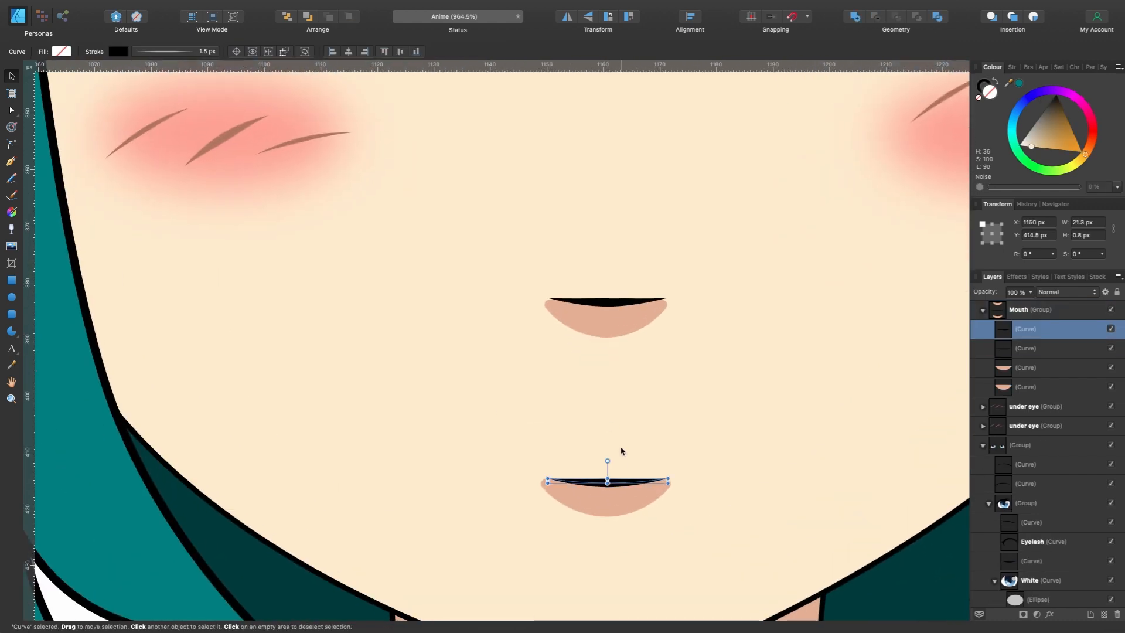
pyautogui.press('Delete')
# - Enlarge the lower lip shape into an open mouth about 70.5 by 20.4 px and darken its fill to H 21, S 48, L 60
pyautogui.click(619, 509)
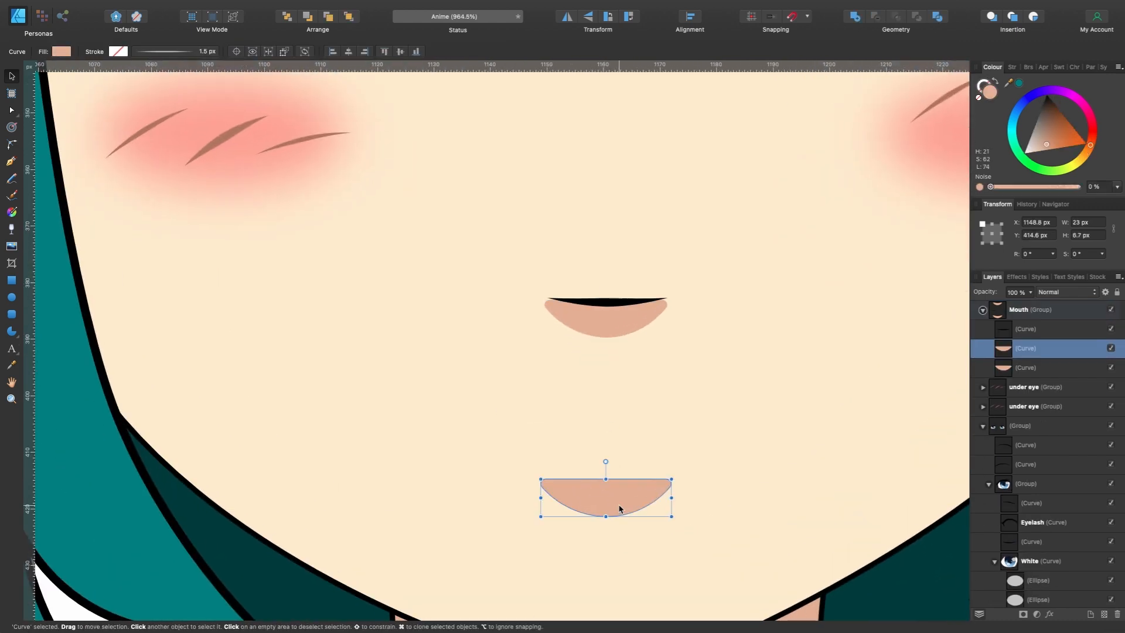
pyautogui.scroll(-4, 620, 509)
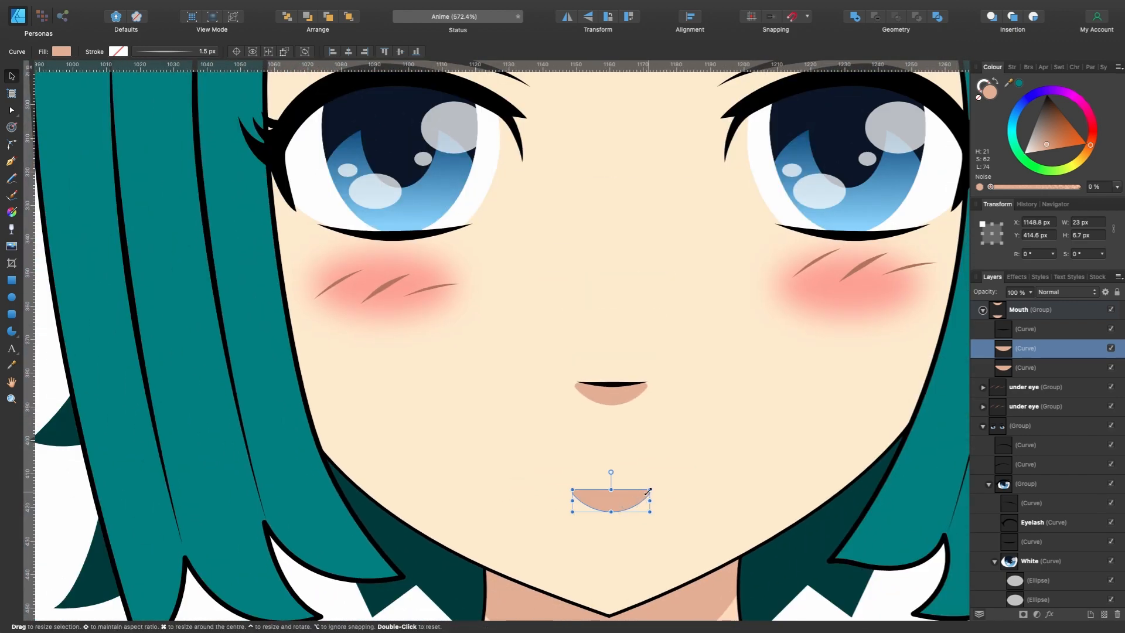
pyautogui.moveTo(648, 490)
pyautogui.mouseDown()
pyautogui.moveTo(698, 470)
pyautogui.moveTo(642, 475)
pyautogui.moveTo(652, 475)
pyautogui.mouseUp()
pyautogui.scroll(-8, 695, 473)
pyautogui.scroll(9, 642, 498)
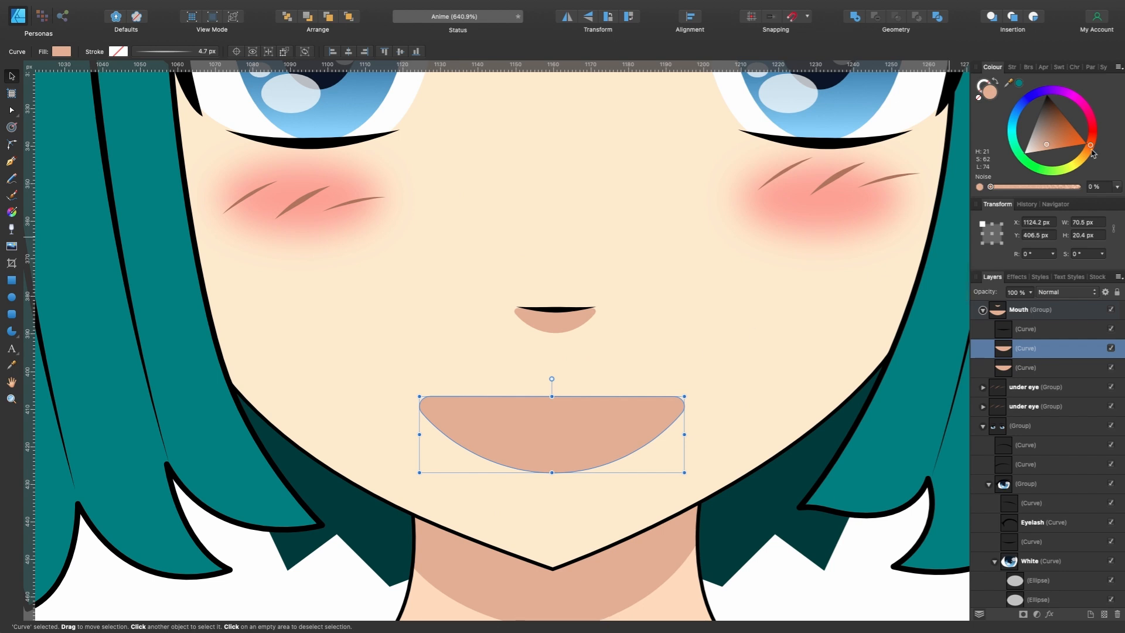
pyautogui.moveTo(1049, 148); pyautogui.dragTo(1053, 137)
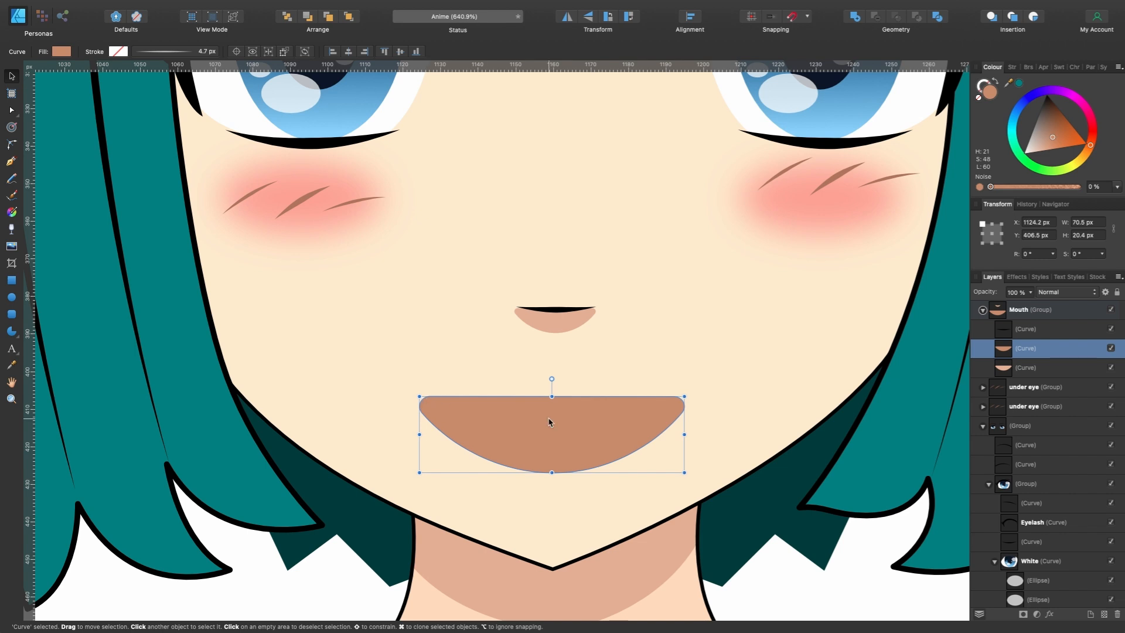
# - Start the Pen tool for a new curve on the enlarged mouth
pyautogui.click(11, 163)
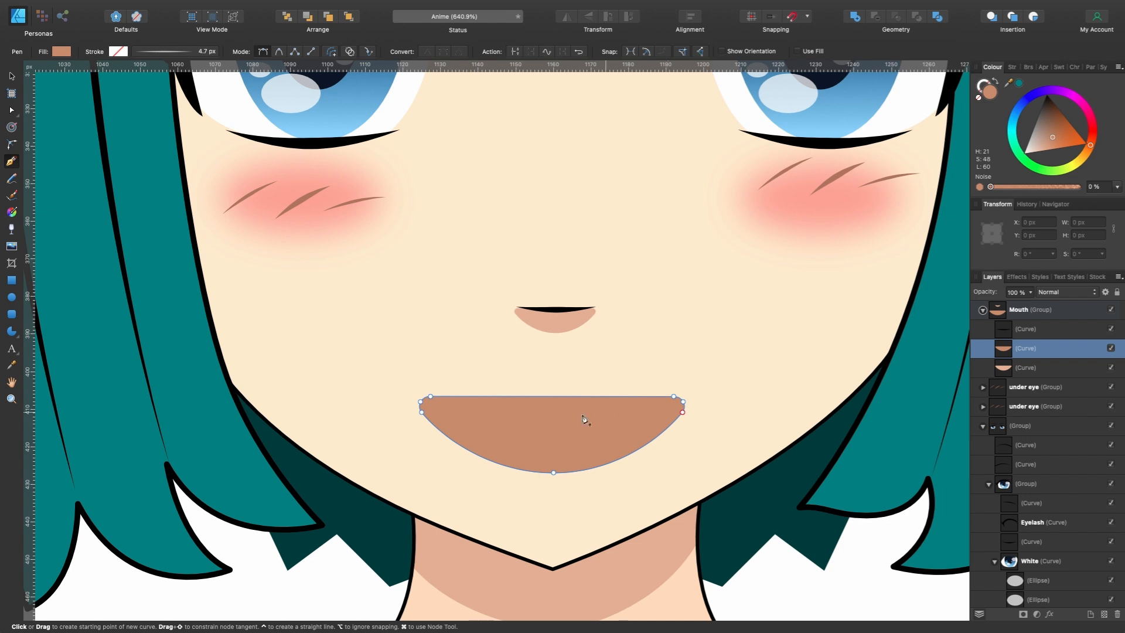
# - Rename the enlarged open-mouth curve in the Mouth group as Mouth
pyautogui.doubleClick(1032, 350)
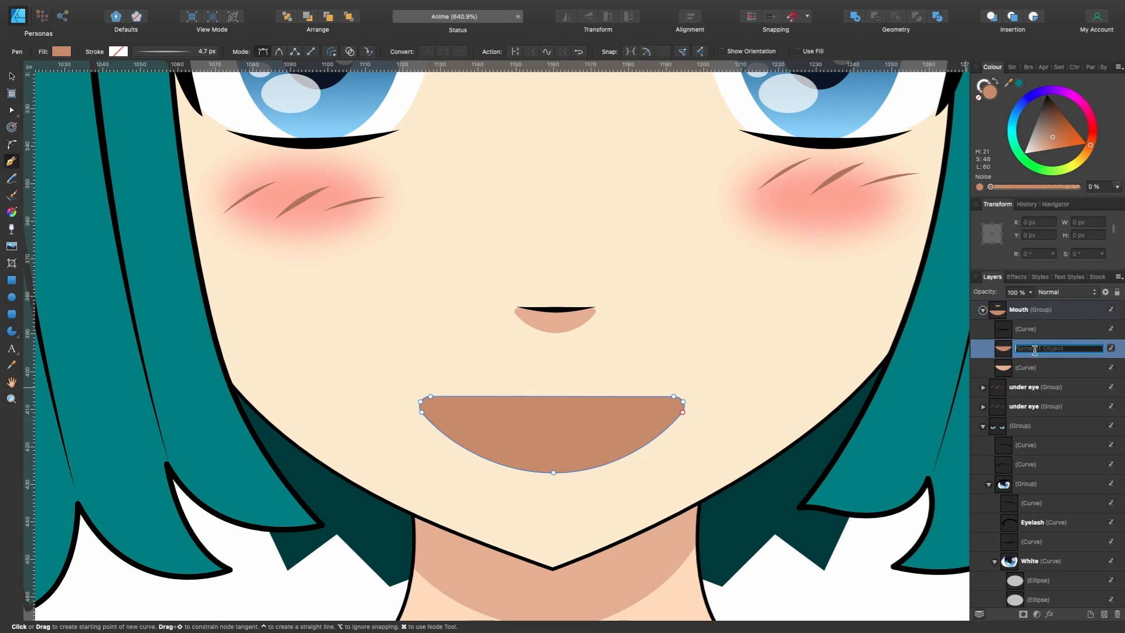
pyautogui.write('Mouth')
pyautogui.press('Return')
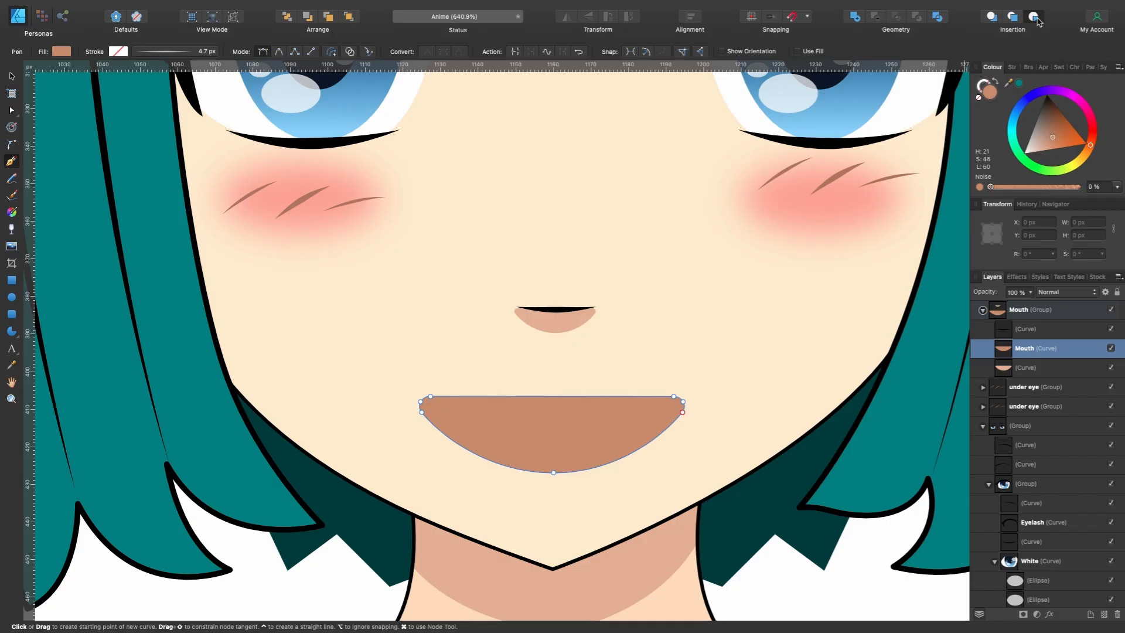
# - Draw a closed upper-teeth shape inside the Mouth curve, about 65 by 9.5 px, with a white fill, and centre it slightly
pyautogui.click(396, 387)
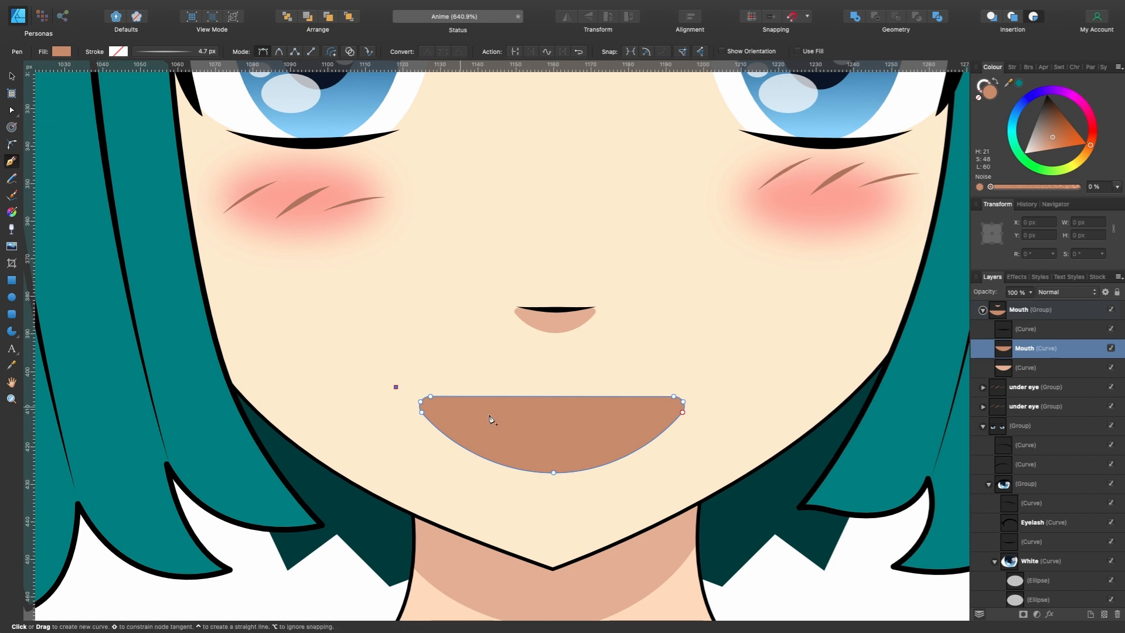
pyautogui.moveTo(560, 416); pyautogui.dragTo(655, 418)
pyautogui.click(640, 381)
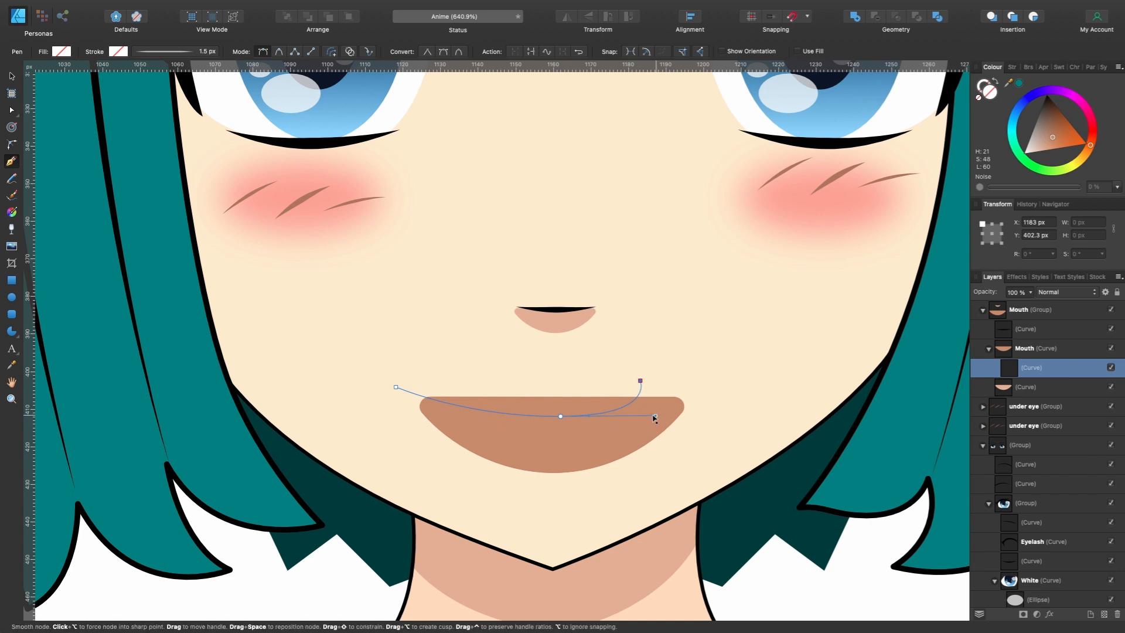
pyautogui.click(396, 388)
pyautogui.moveTo(1041, 126); pyautogui.dragTo(1021, 156)
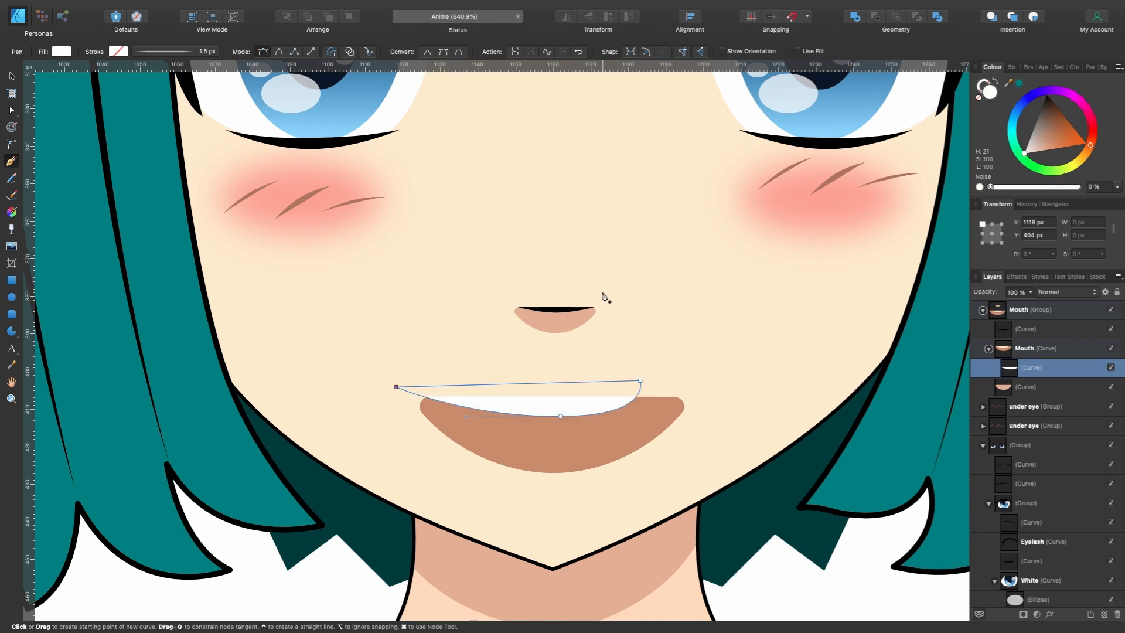
pyautogui.press('v')
pyautogui.moveTo(568, 400); pyautogui.dragTo(578, 398)
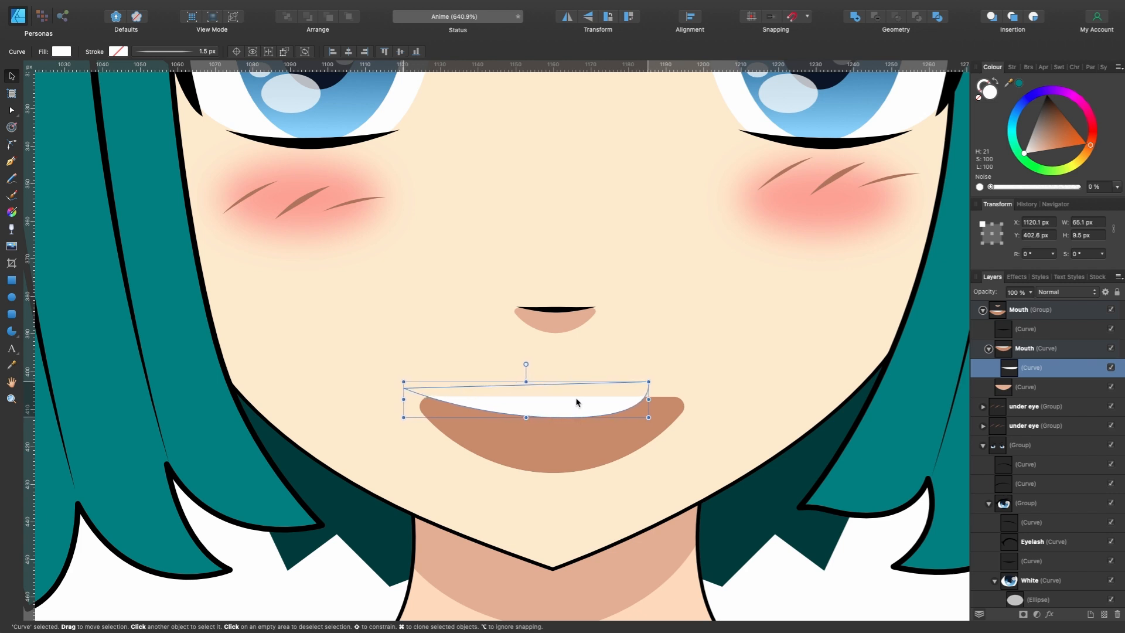
# - Draw a closed, arched tongue shape inside the lower part of the Mouth curve and fill it with pink
pyautogui.press('p')
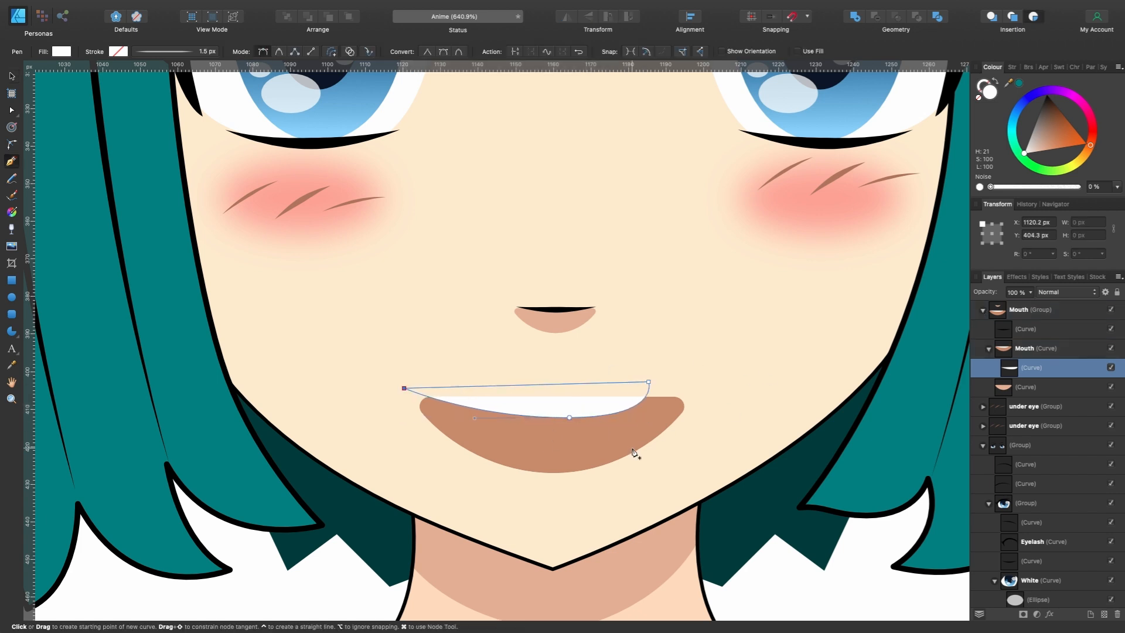
pyautogui.click(1058, 348)
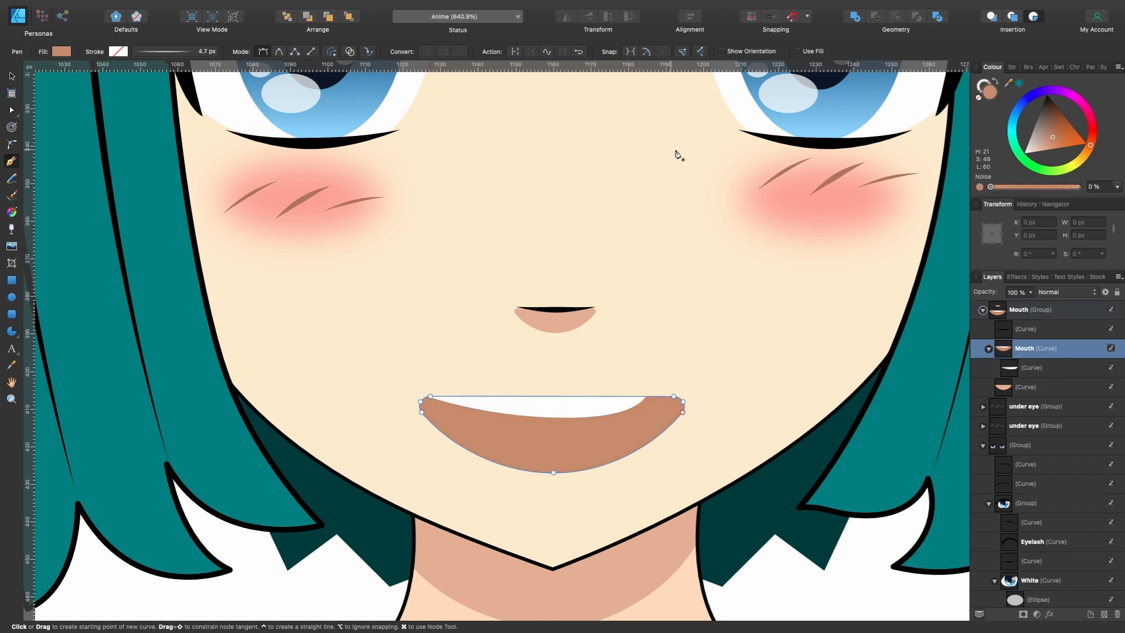
pyautogui.click(1032, 19)
pyautogui.click(675, 460)
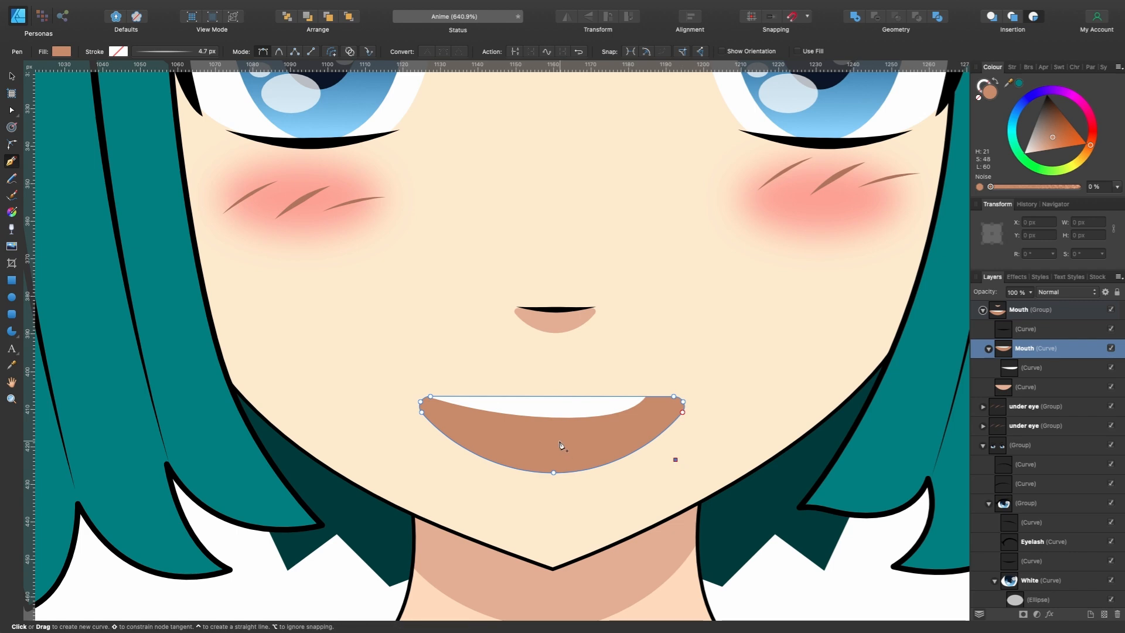
pyautogui.moveTo(429, 472); pyautogui.dragTo(296, 560)
pyautogui.click(540, 507)
pyautogui.click(675, 460)
pyautogui.click(1038, 136)
pyautogui.click(1042, 144)
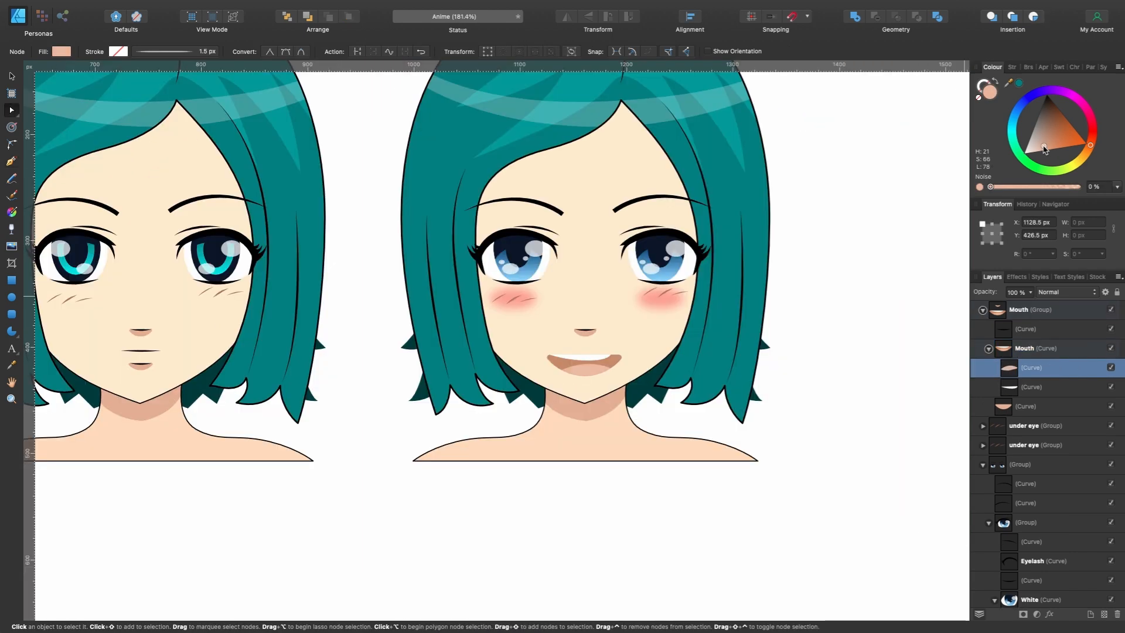
pyautogui.scroll(5, 618, 365)
pyautogui.click(613, 361)
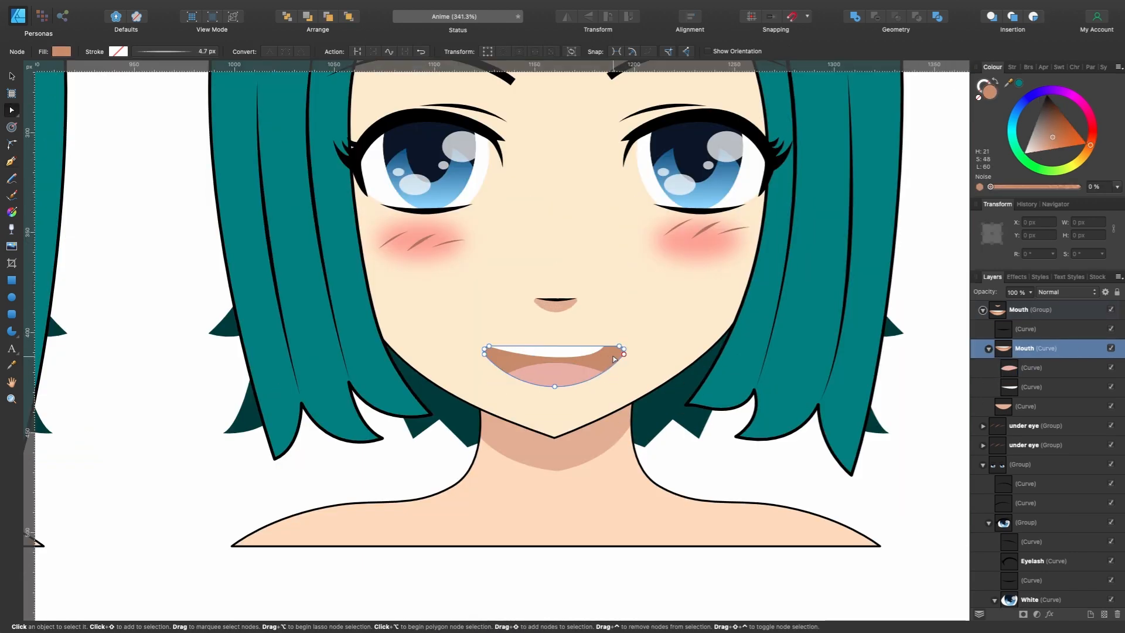
# - Give the Mouth curve a black outline with a 0.9 px stroke width and a pressure profile peaking in the middle
pyautogui.hscroll(-2, 613, 359)
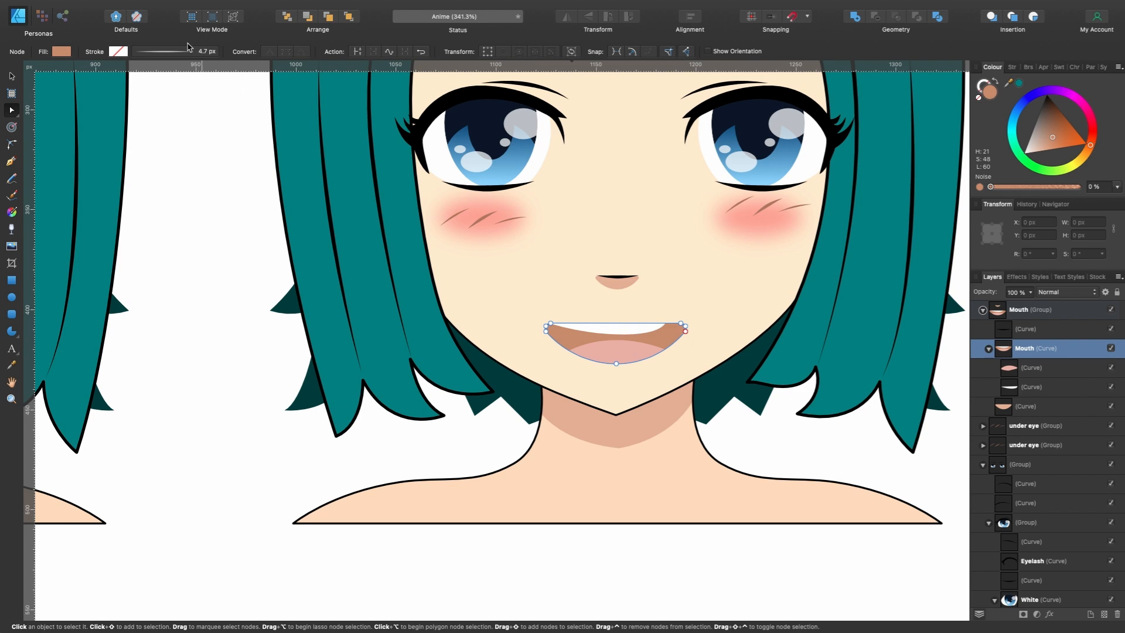
pyautogui.click(119, 52)
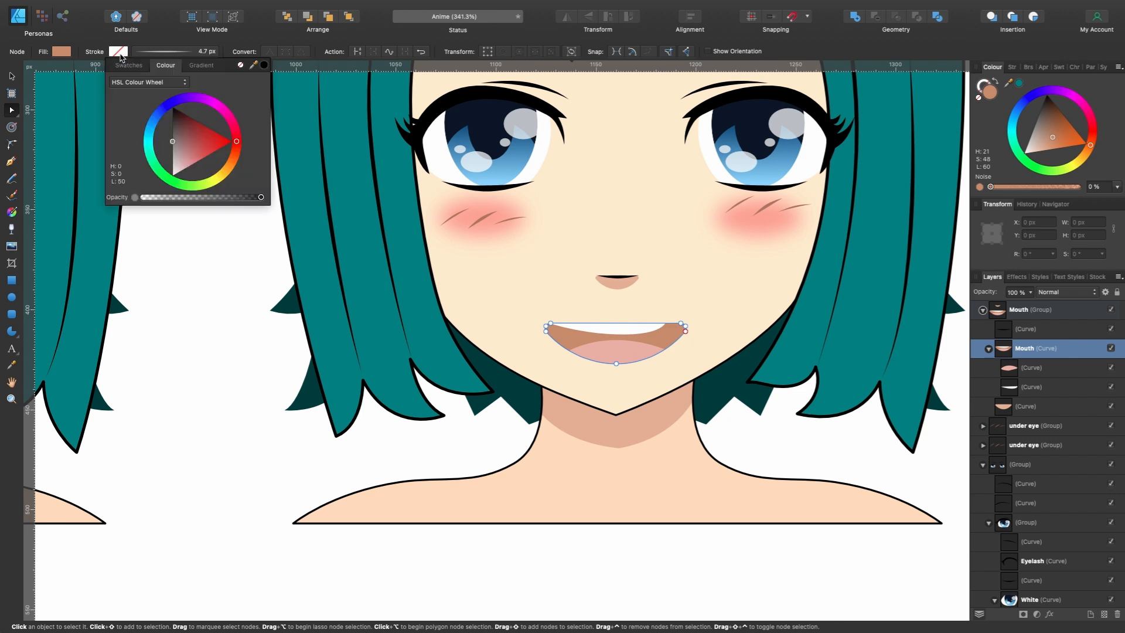
pyautogui.moveTo(195, 153); pyautogui.dragTo(141, 76)
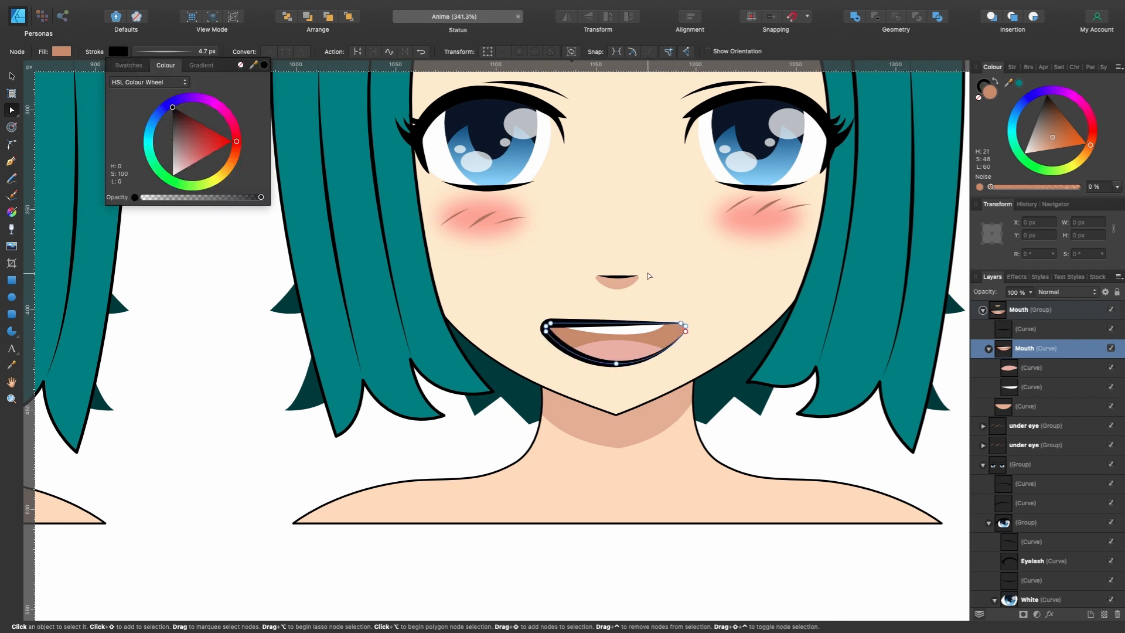
pyautogui.scroll(5, 641, 375)
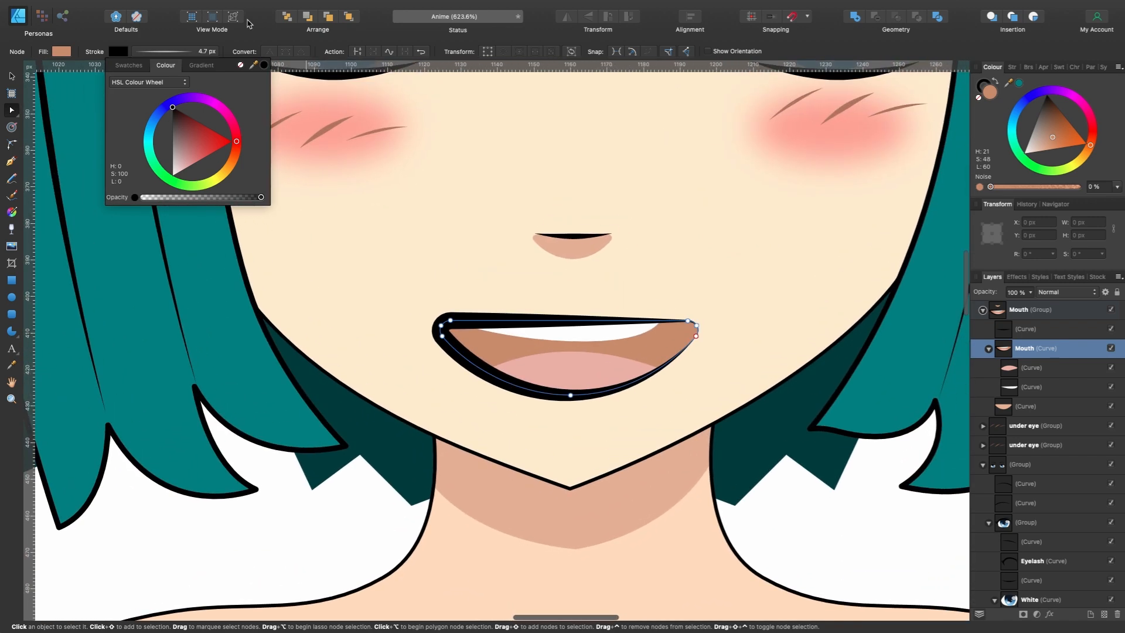
pyautogui.click(169, 52)
pyautogui.moveTo(154, 93); pyautogui.dragTo(145, 93)
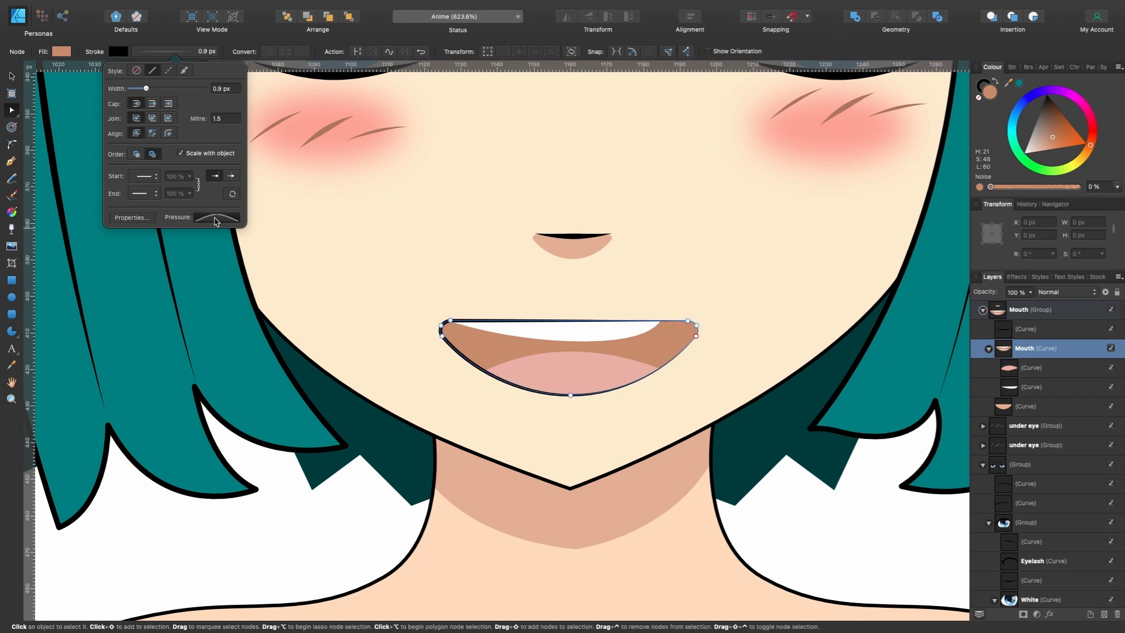
pyautogui.click(217, 217)
pyautogui.moveTo(270, 228)
pyautogui.mouseDown()
pyautogui.moveTo(317, 225)
pyautogui.moveTo(216, 229)
pyautogui.moveTo(337, 221)
pyautogui.moveTo(234, 226)
pyautogui.moveTo(269, 226)
pyautogui.mouseUp()
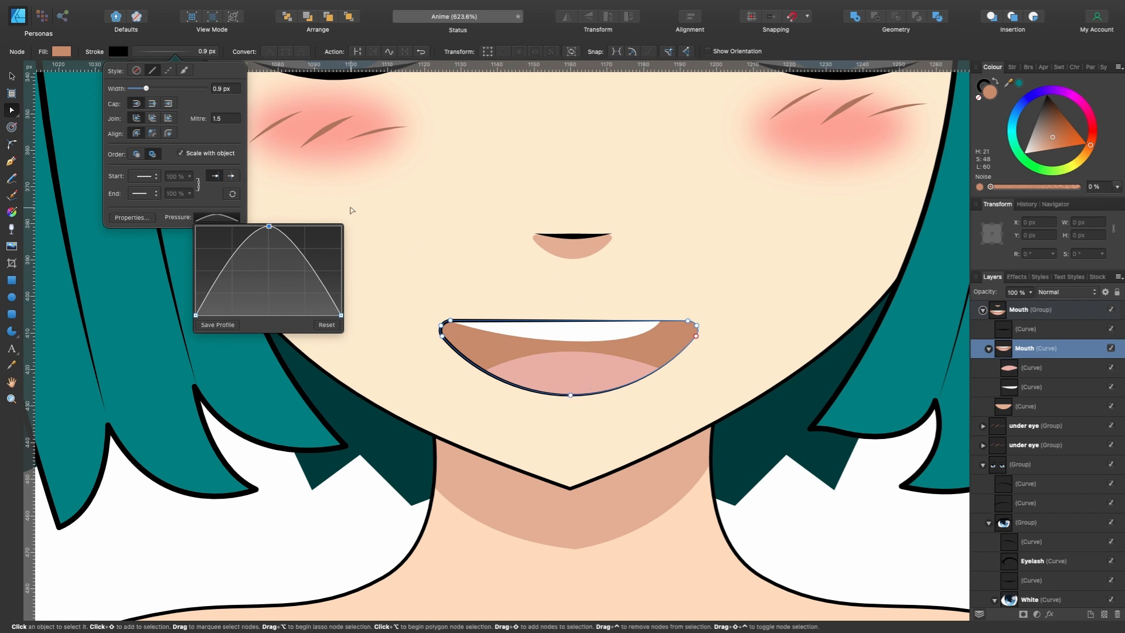
pyautogui.click(323, 45)
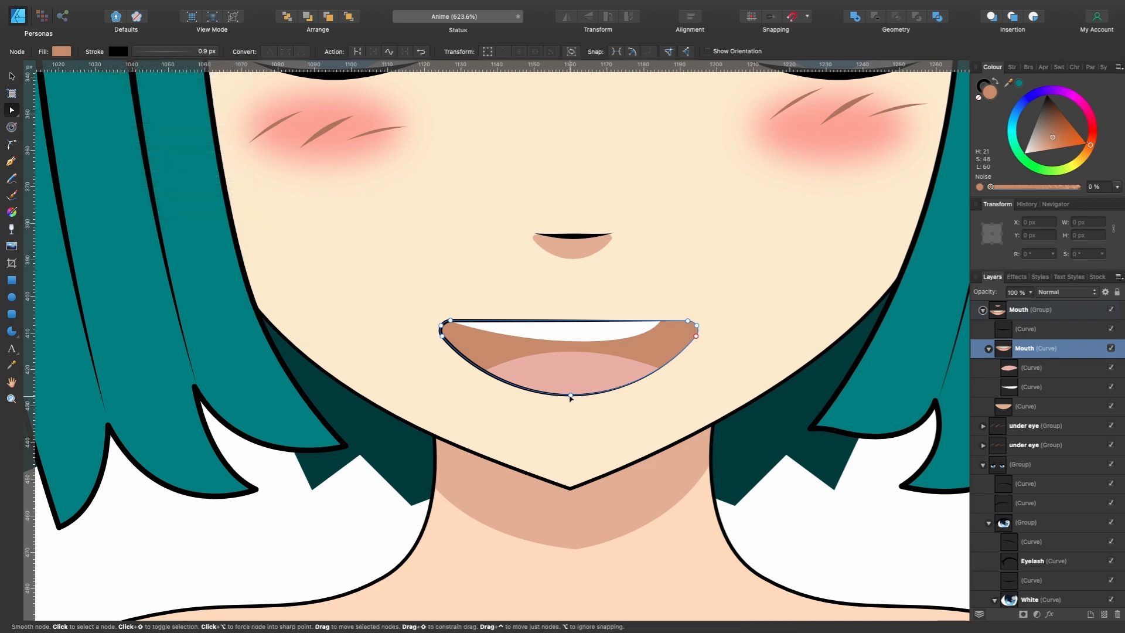
# - Break the Mouth curve at its bottom centre node
pyautogui.click(570, 397)
pyautogui.scroll(3, 570, 397)
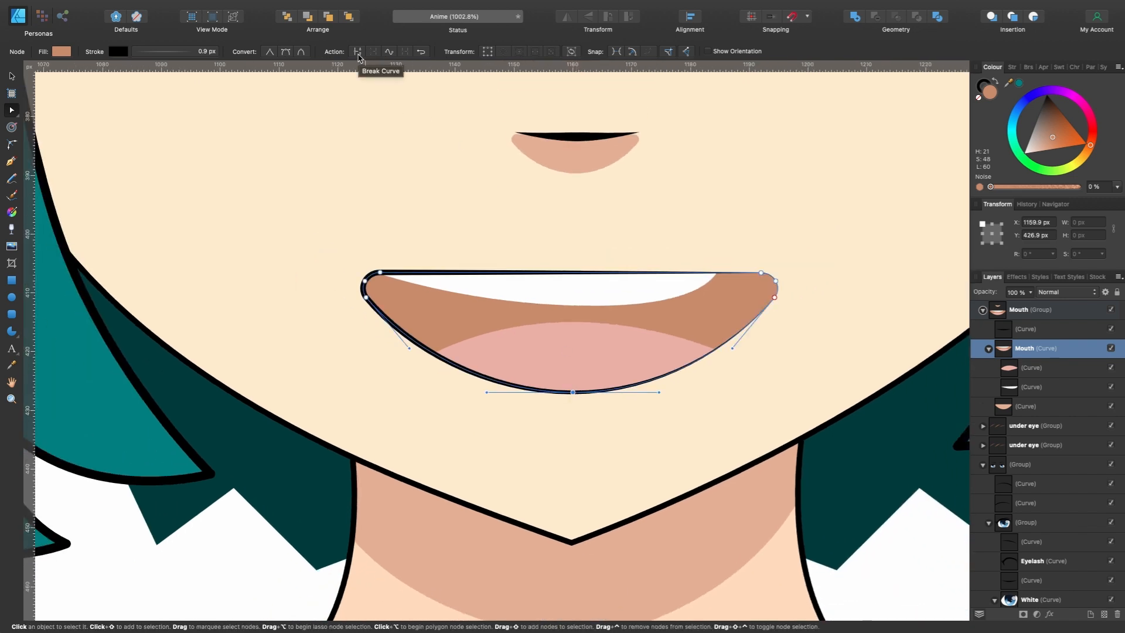
pyautogui.click(358, 56)
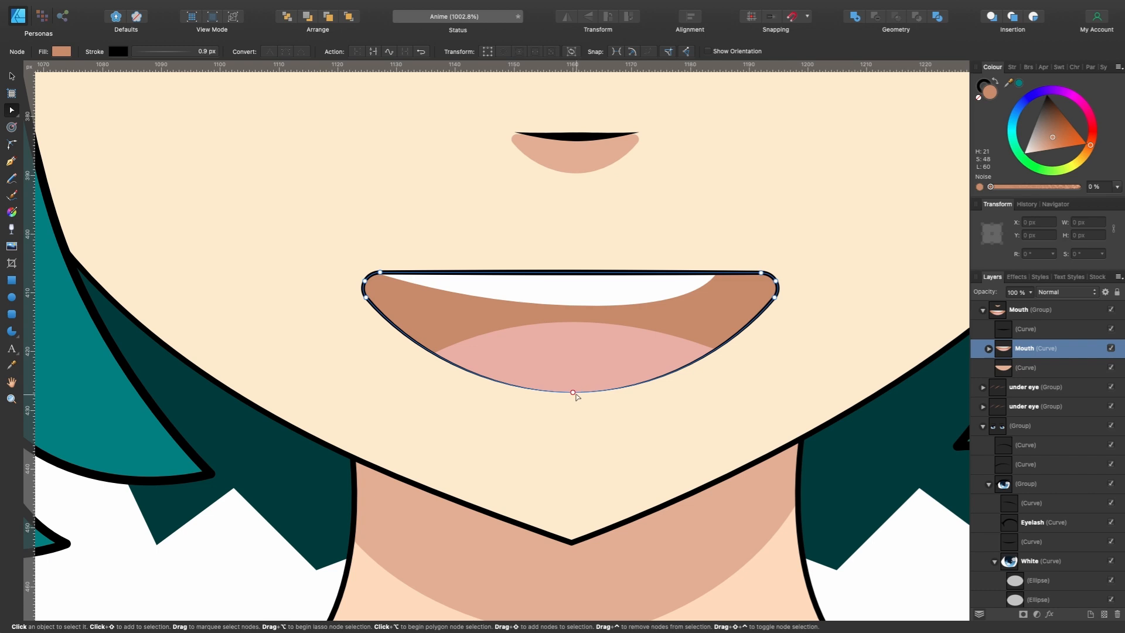
# - Pull the loose end node of the broken mouth outline away and view the stroke's pressure profile
pyautogui.moveTo(574, 392); pyautogui.dragTo(539, 436)
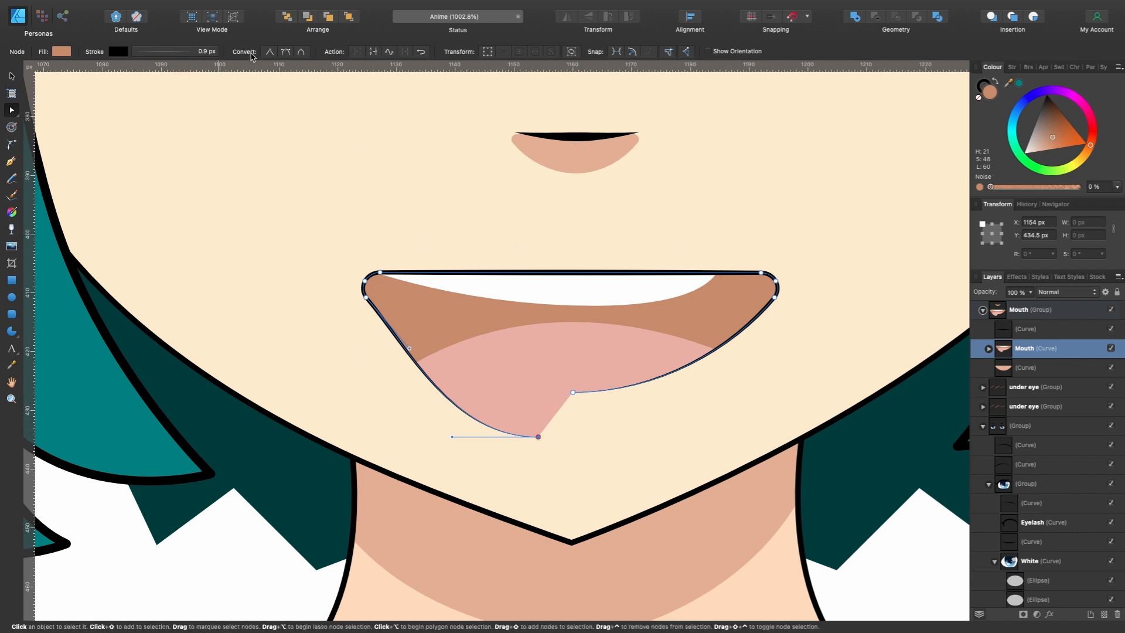
pyautogui.click(175, 52)
pyautogui.click(218, 218)
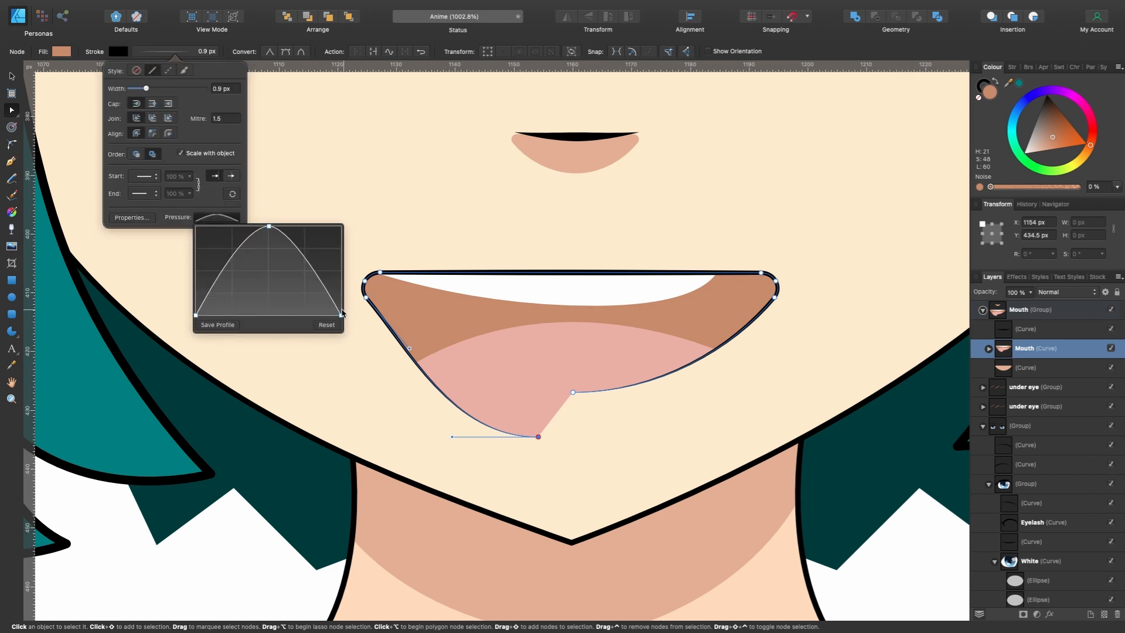
pyautogui.click(370, 31)
pyautogui.press('Delete')
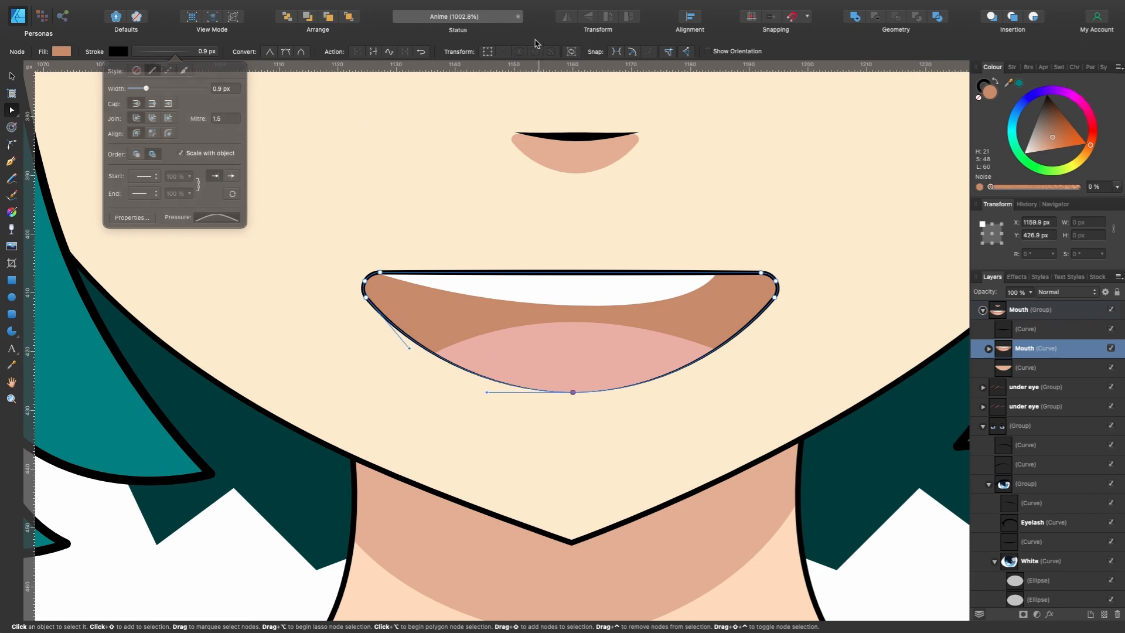
# - Recolour the NEW character's Hair curve to pink with H 305, S 99, L 86
pyautogui.scroll(-3, 600, 399)
pyautogui.scroll(-4, 599, 403)
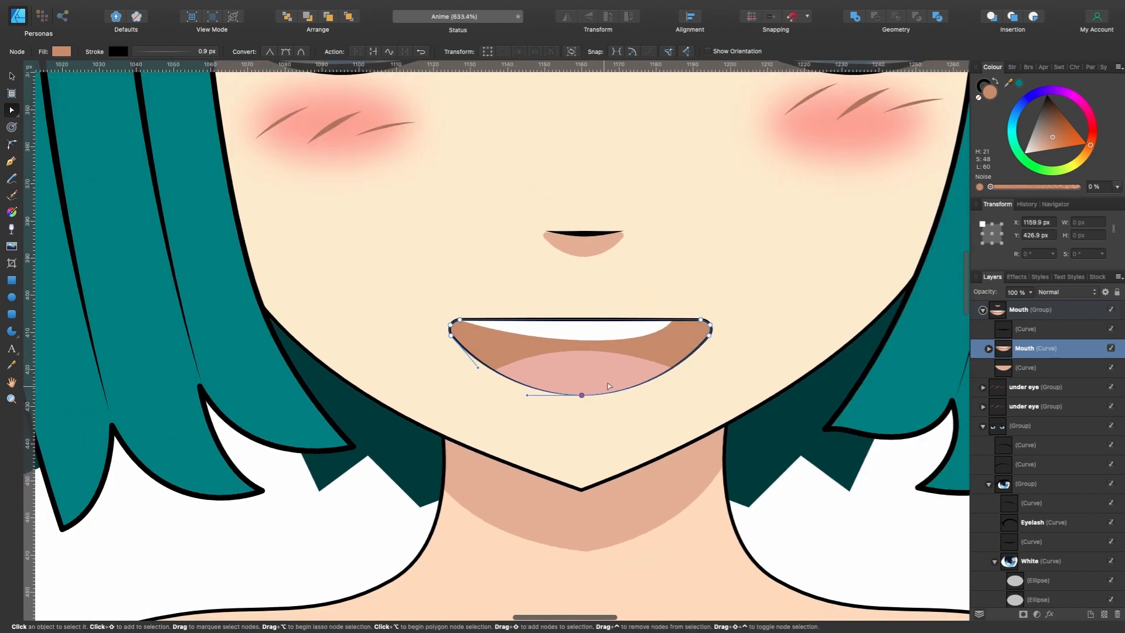
pyautogui.scroll(-3, 610, 384)
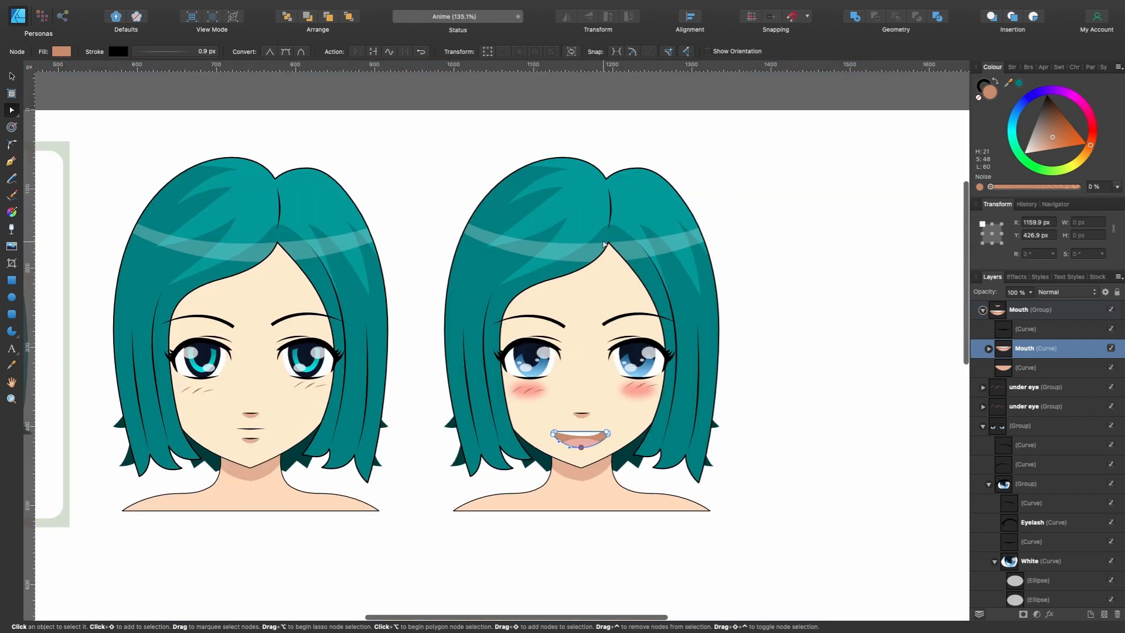
pyautogui.click(644, 272)
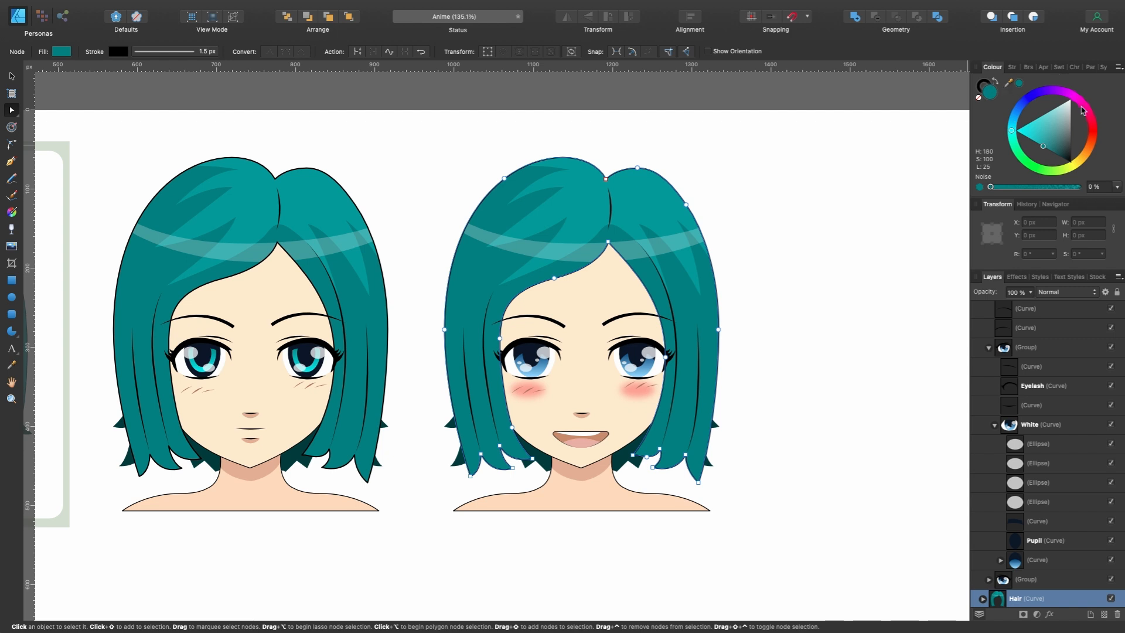
pyautogui.moveTo(1083, 103)
pyautogui.mouseDown()
pyautogui.moveTo(1061, 132)
pyautogui.moveTo(1069, 146)
pyautogui.mouseUp()
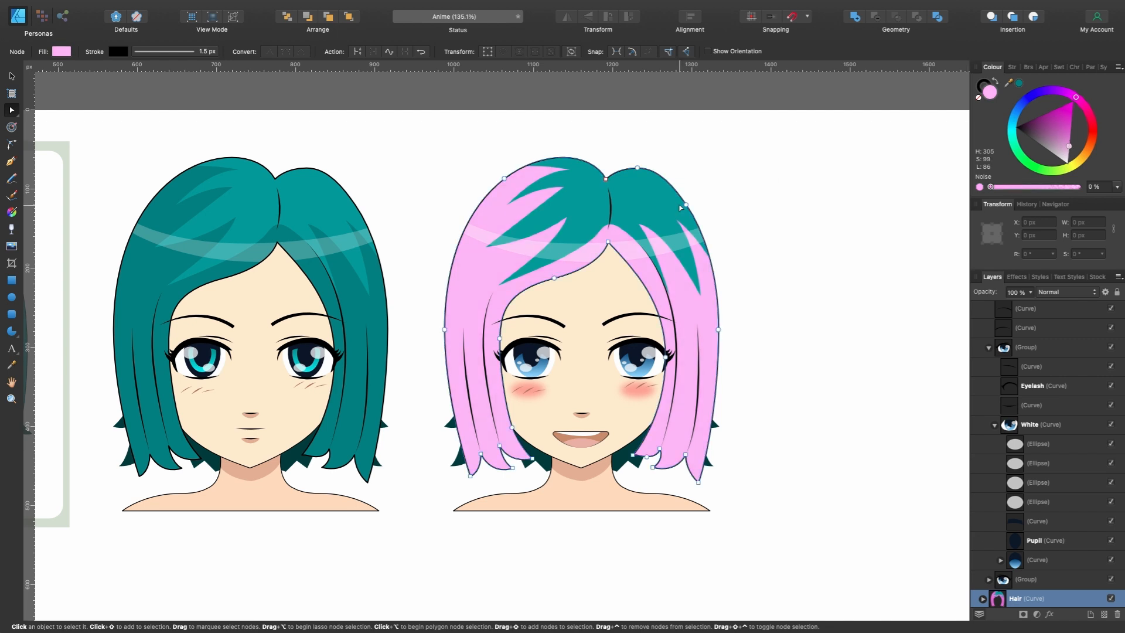
# - Sample the hair's pink for the NEW character's reflection shape and lighten its fill to a paler pink
pyautogui.click(642, 209)
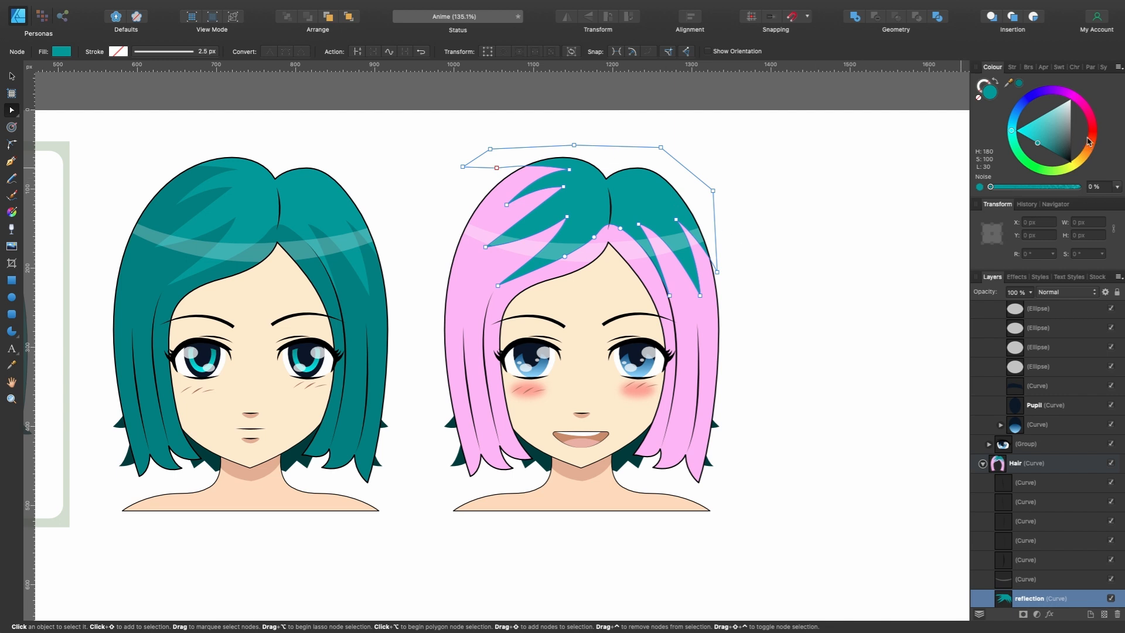
pyautogui.moveTo(1009, 85); pyautogui.dragTo(708, 306)
pyautogui.click(1020, 83)
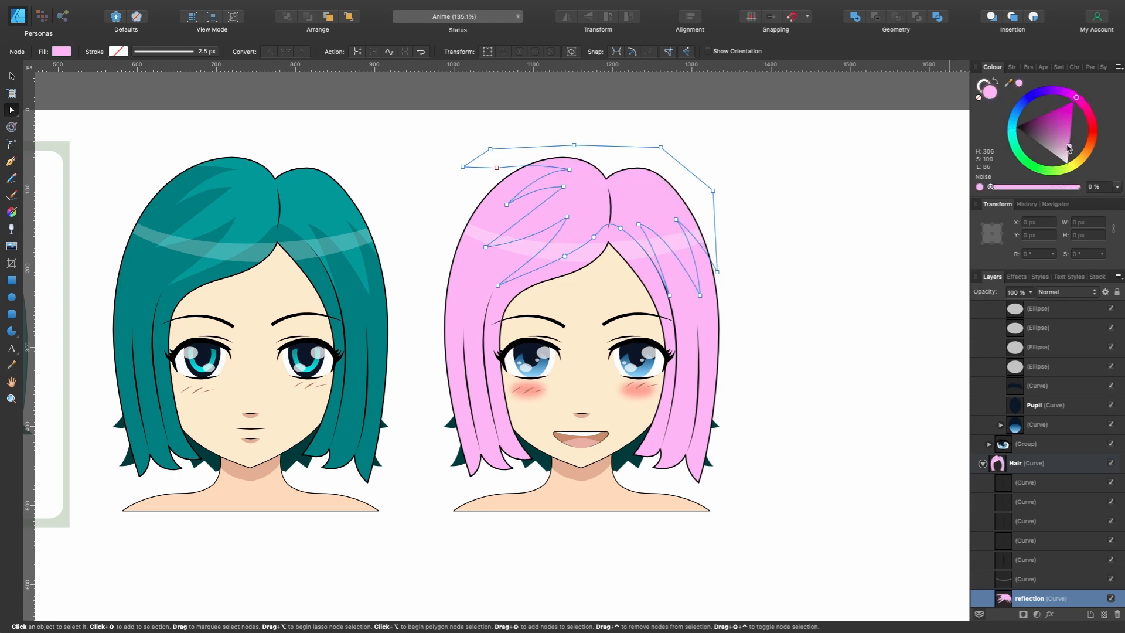
pyautogui.moveTo(1069, 148); pyautogui.dragTo(1069, 156)
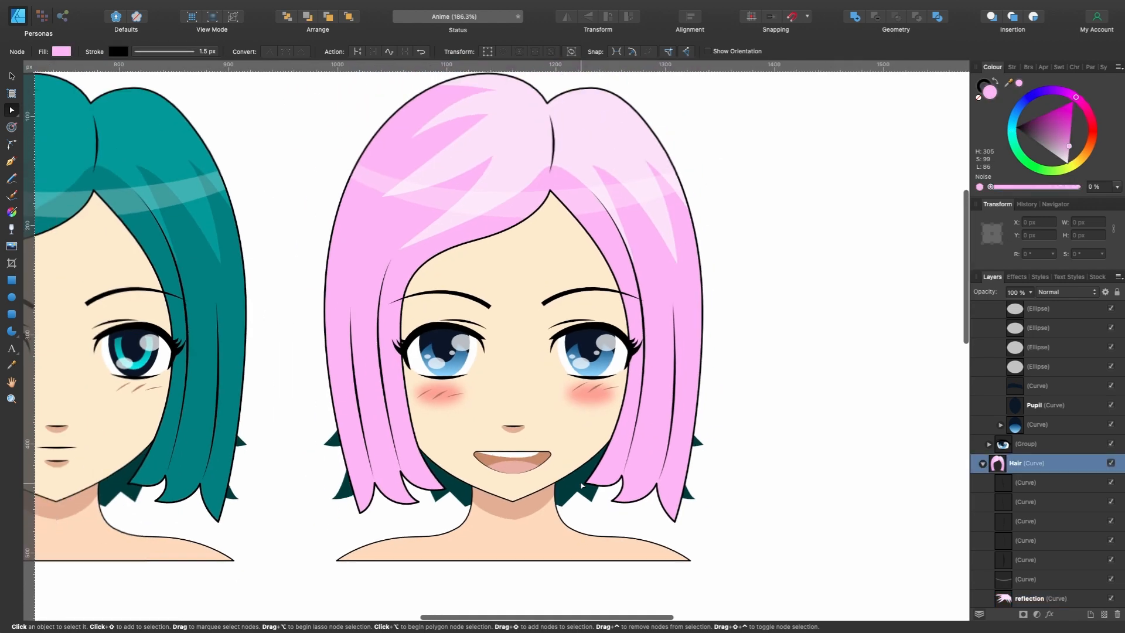
# - Delete both dark teal back-hair curves behind the NEW character's head
pyautogui.click(571, 491)
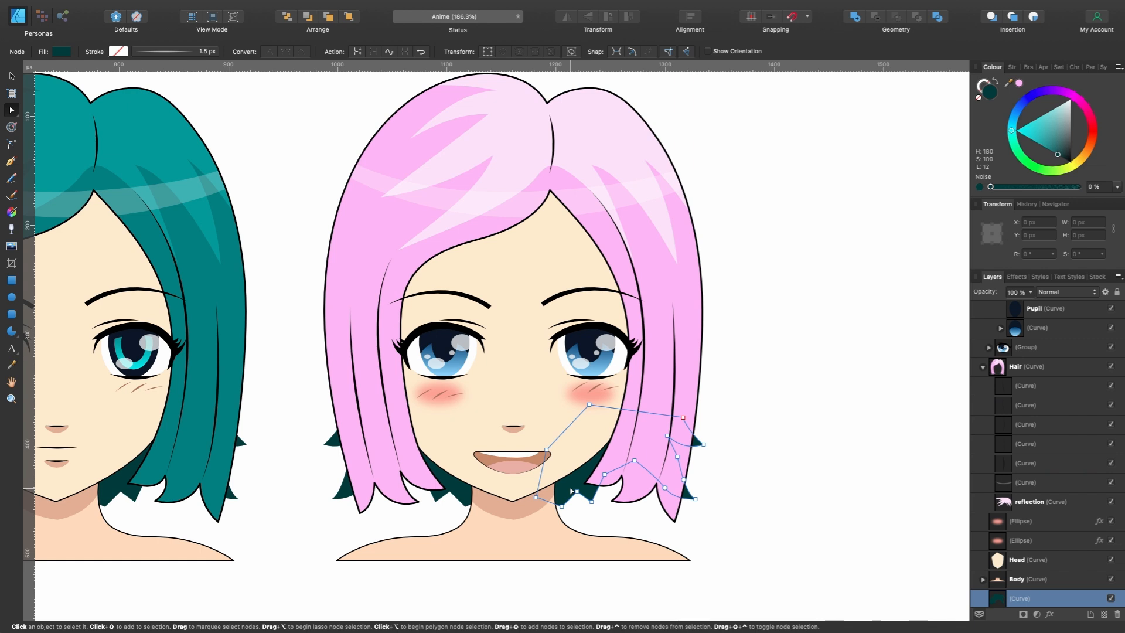
pyautogui.press('Delete')
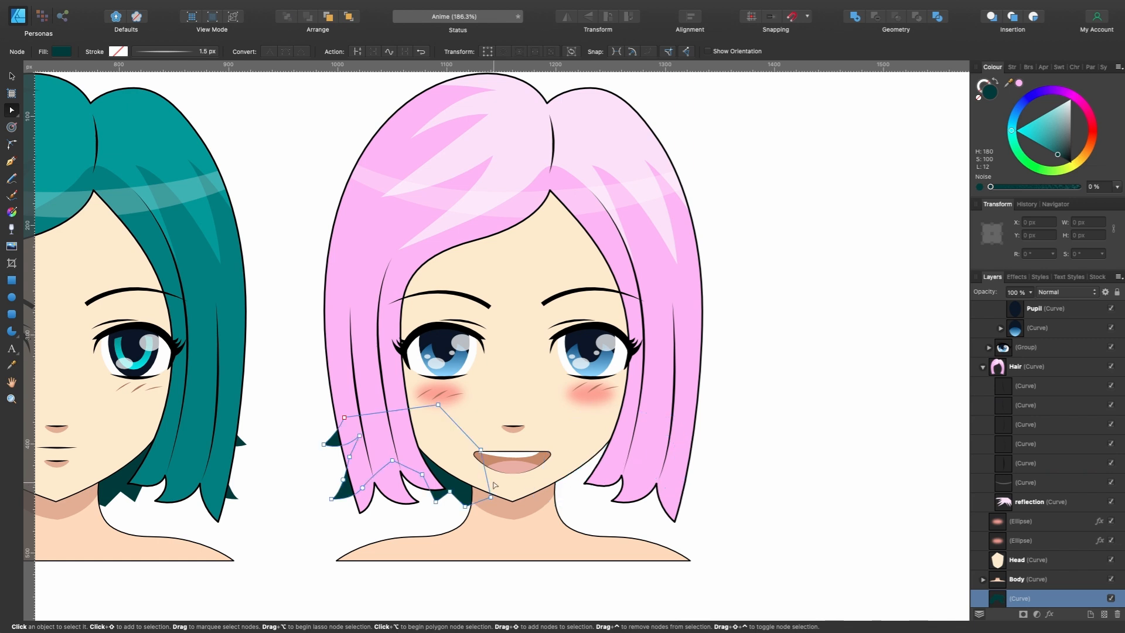
pyautogui.press('Delete')
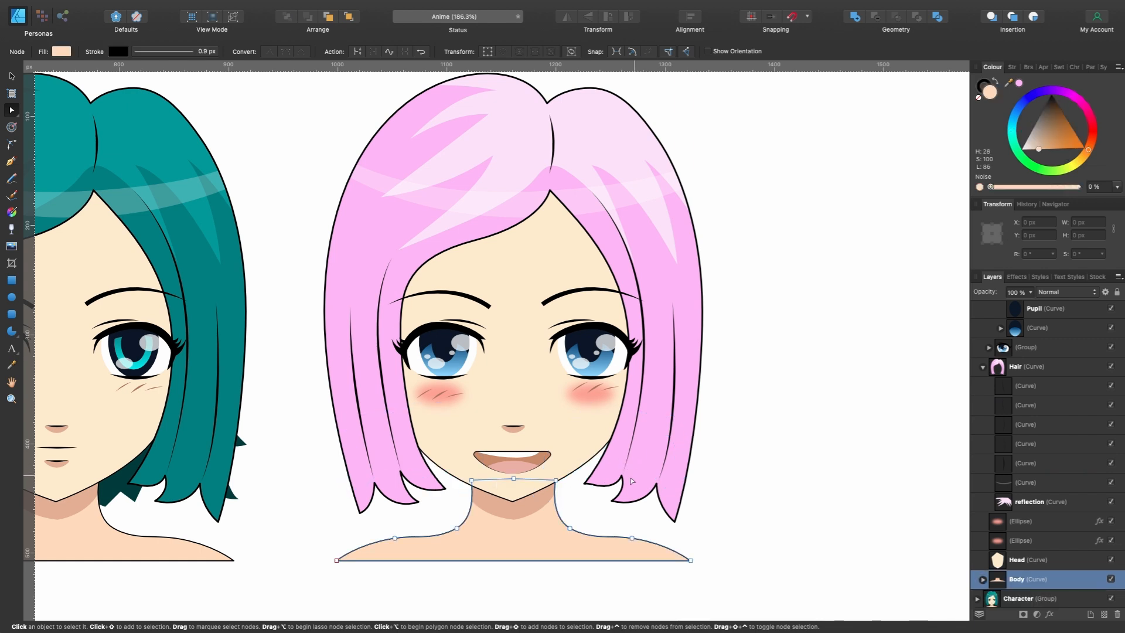
# - Reshape the lower hair tips on both sides of the NEW character's Hair curve into pointed strands sweeping inward toward the face
pyautogui.click(639, 474)
pyautogui.scroll(3, 641, 486)
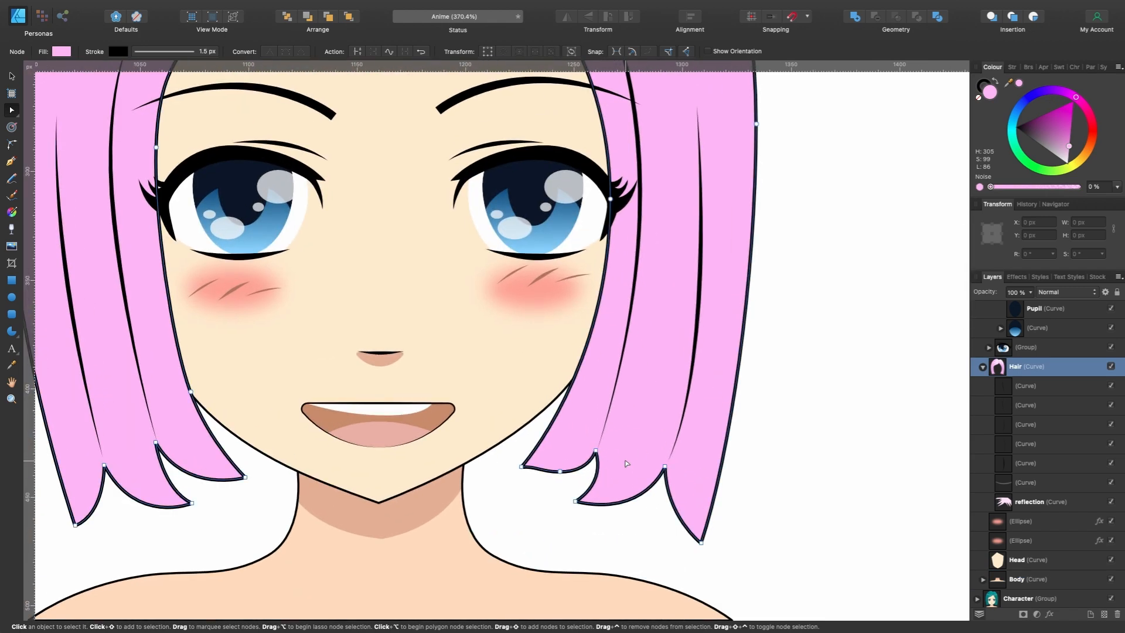
pyautogui.scroll(-3, 623, 427)
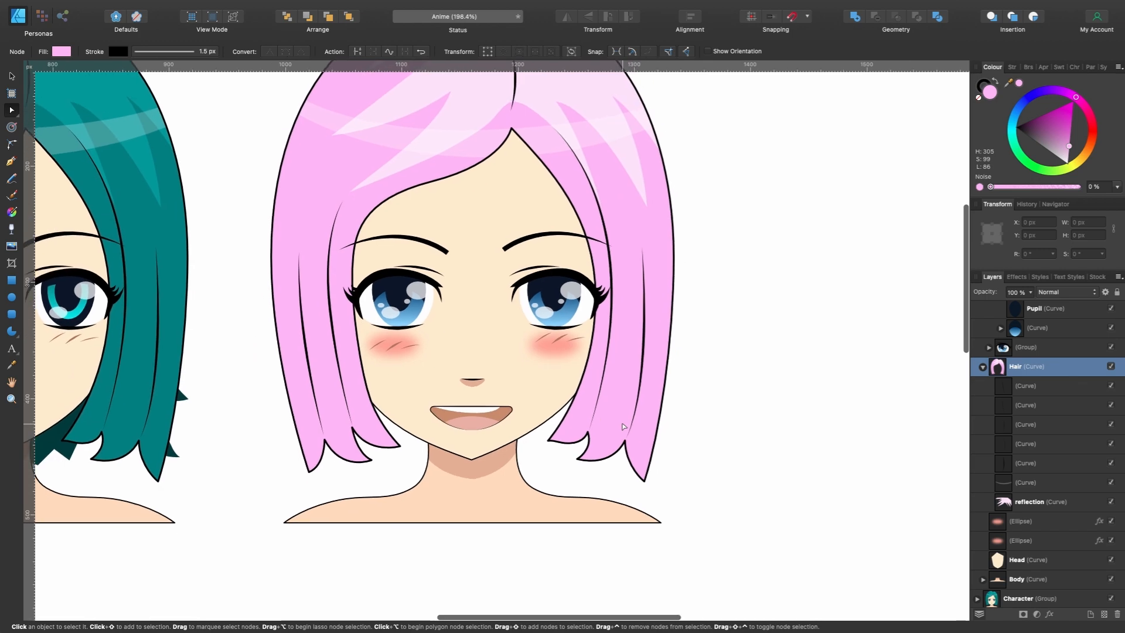
pyautogui.moveTo(581, 429); pyautogui.dragTo(586, 411)
pyautogui.scroll(4, 586, 412)
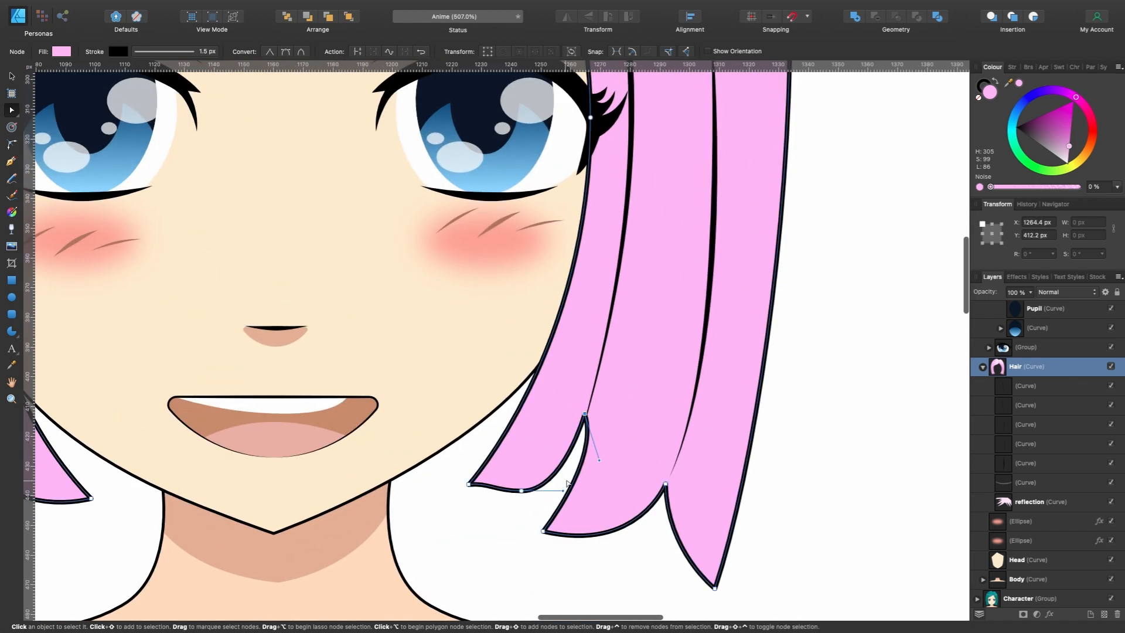
pyautogui.moveTo(563, 481); pyautogui.dragTo(524, 469)
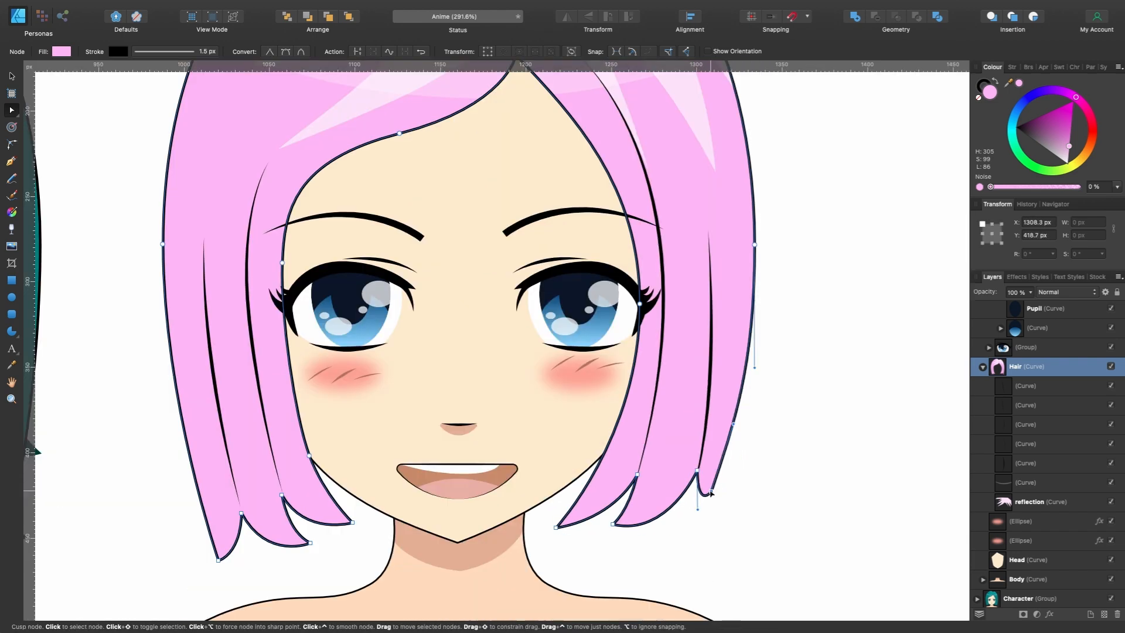
pyautogui.scroll(5, 706, 497)
pyautogui.moveTo(706, 496); pyautogui.dragTo(674, 501)
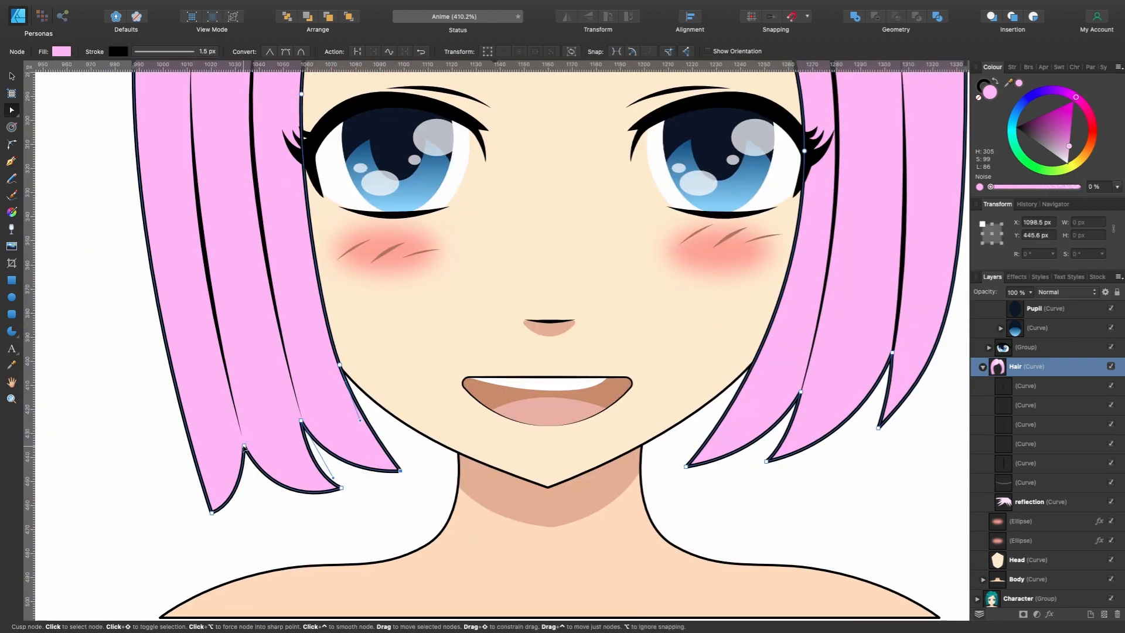
pyautogui.moveTo(243, 448); pyautogui.dragTo(225, 361)
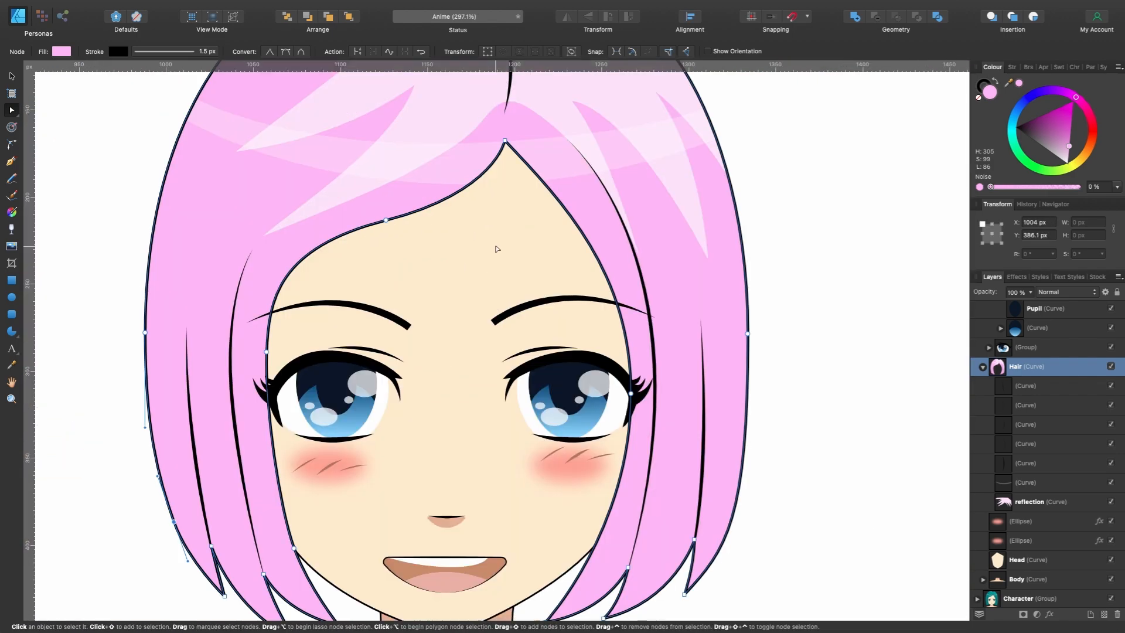
# - Reshape the NEW character's fringe and hair reflection into jagged spikes, with one long central point hanging between the eyebrows
pyautogui.click(447, 337)
pyautogui.moveTo(447, 336); pyautogui.dragTo(449, 385)
pyautogui.moveTo(428, 275); pyautogui.dragTo(410, 309)
pyautogui.moveTo(487, 258); pyautogui.dragTo(476, 320)
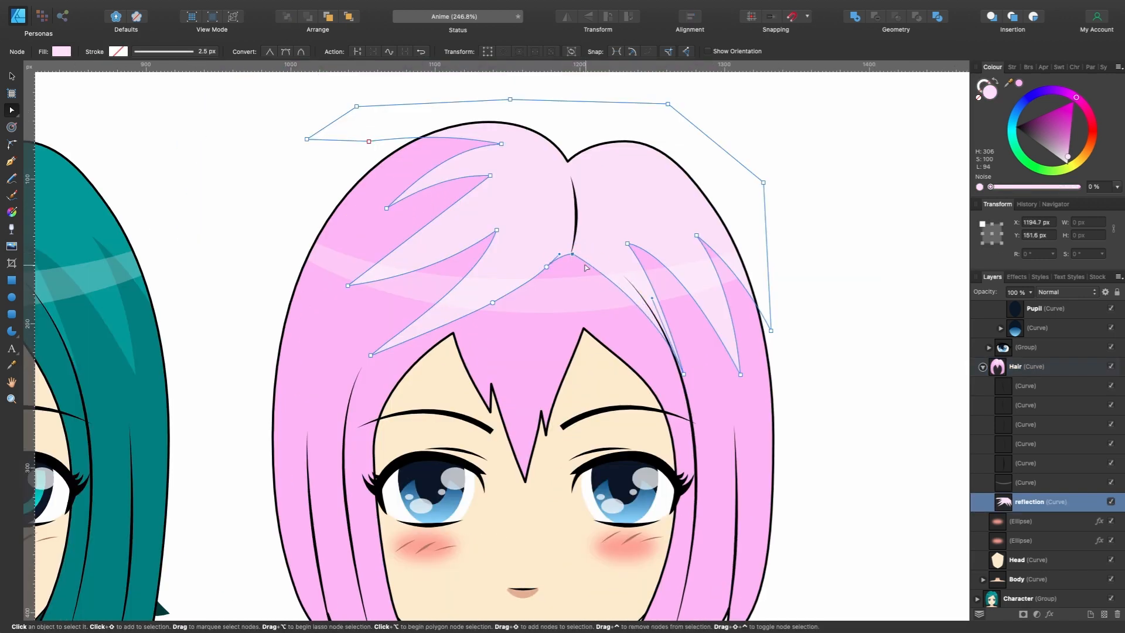
pyautogui.moveTo(510, 264); pyautogui.dragTo(540, 276)
pyautogui.moveTo(496, 230); pyautogui.dragTo(520, 369)
pyautogui.moveTo(551, 364); pyautogui.dragTo(519, 394)
pyautogui.moveTo(495, 357); pyautogui.dragTo(453, 294)
pyautogui.moveTo(348, 285); pyautogui.dragTo(360, 329)
pyautogui.moveTo(419, 259)
pyautogui.mouseDown()
pyautogui.moveTo(391, 243)
pyautogui.moveTo(463, 222)
pyautogui.mouseUp()
pyautogui.moveTo(431, 207); pyautogui.dragTo(375, 264)
pyautogui.moveTo(447, 234); pyautogui.dragTo(414, 253)
pyautogui.moveTo(454, 295); pyautogui.dragTo(380, 369)
pyautogui.moveTo(375, 341); pyautogui.dragTo(364, 296)
pyautogui.scroll(-3, 377, 283)
pyautogui.scroll(3, 369, 283)
pyautogui.scroll(-5, 497, 279)
# - Draw a small pointed hair strand with the Pen tool across the fringe gap above the right-hand eye and fill it with the sampled pink
pyautogui.click(568, 312)
pyautogui.press('p')
pyautogui.scroll(4, 576, 340)
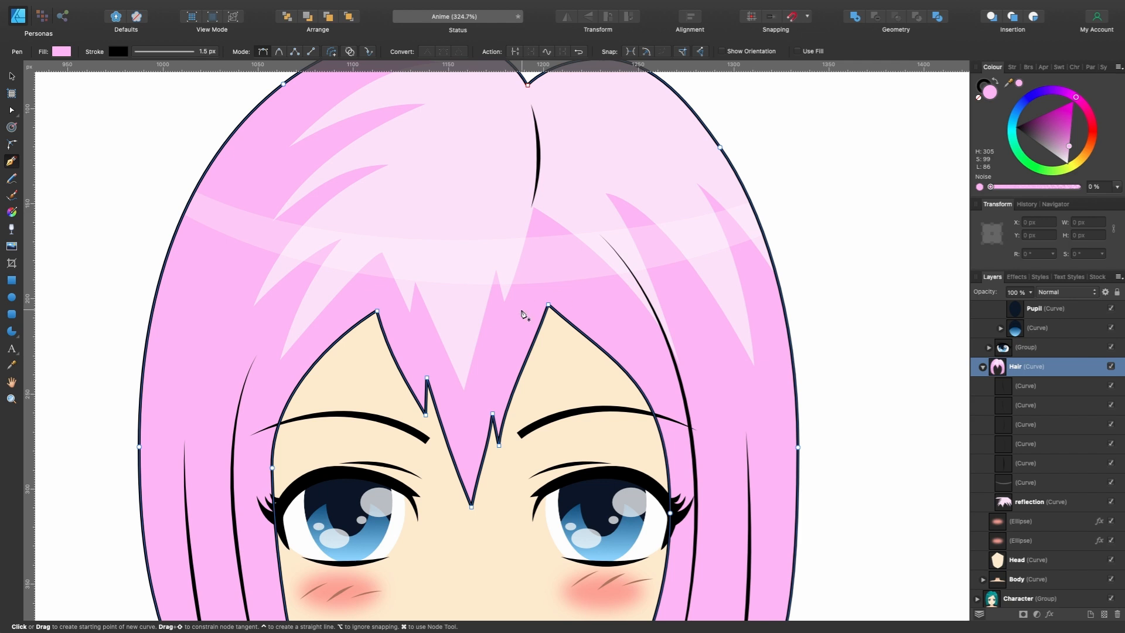
pyautogui.click(525, 309)
pyautogui.click(566, 394)
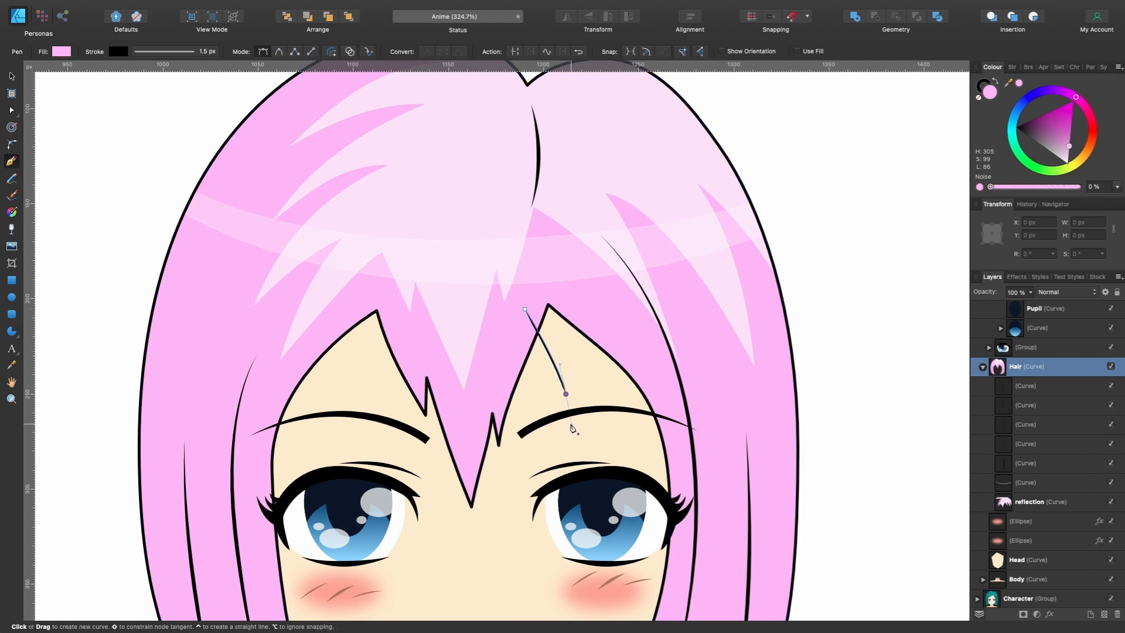
pyautogui.press('Escape')
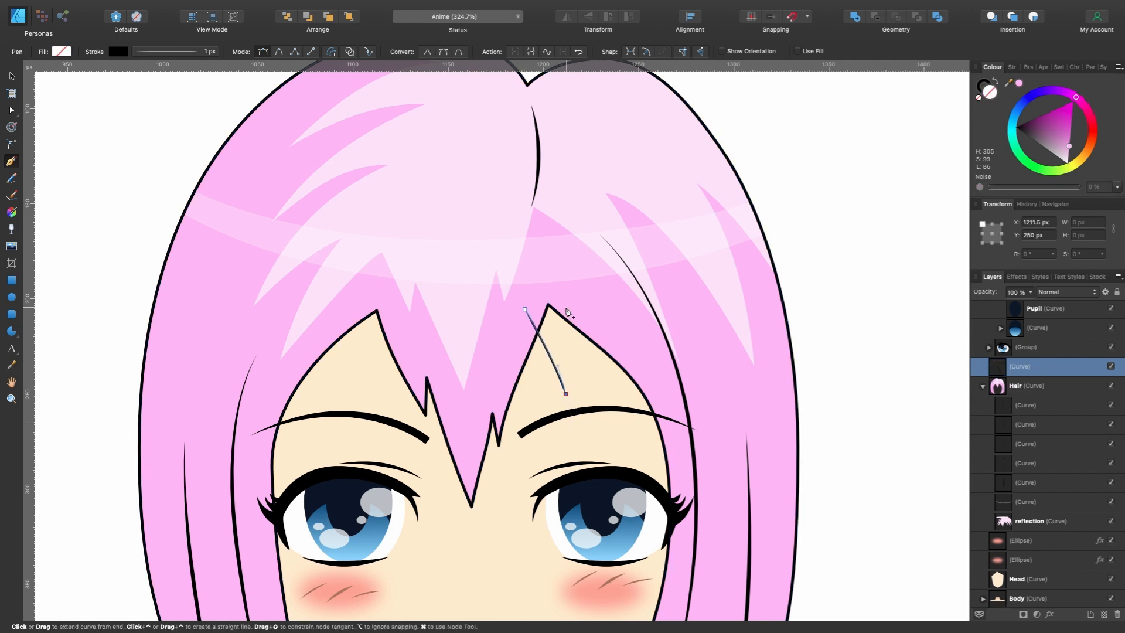
pyautogui.moveTo(550, 299); pyautogui.dragTo(534, 265)
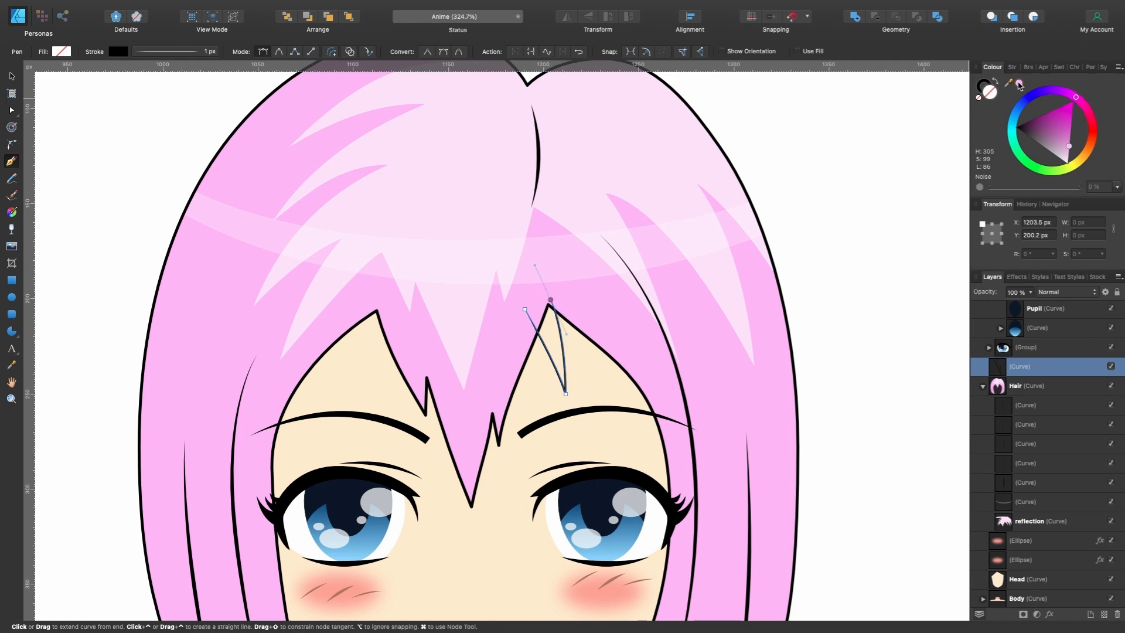
pyautogui.click(1019, 84)
pyautogui.scroll(-2, 660, 392)
pyautogui.hscroll(-2, 660, 391)
pyautogui.scroll(1, 659, 390)
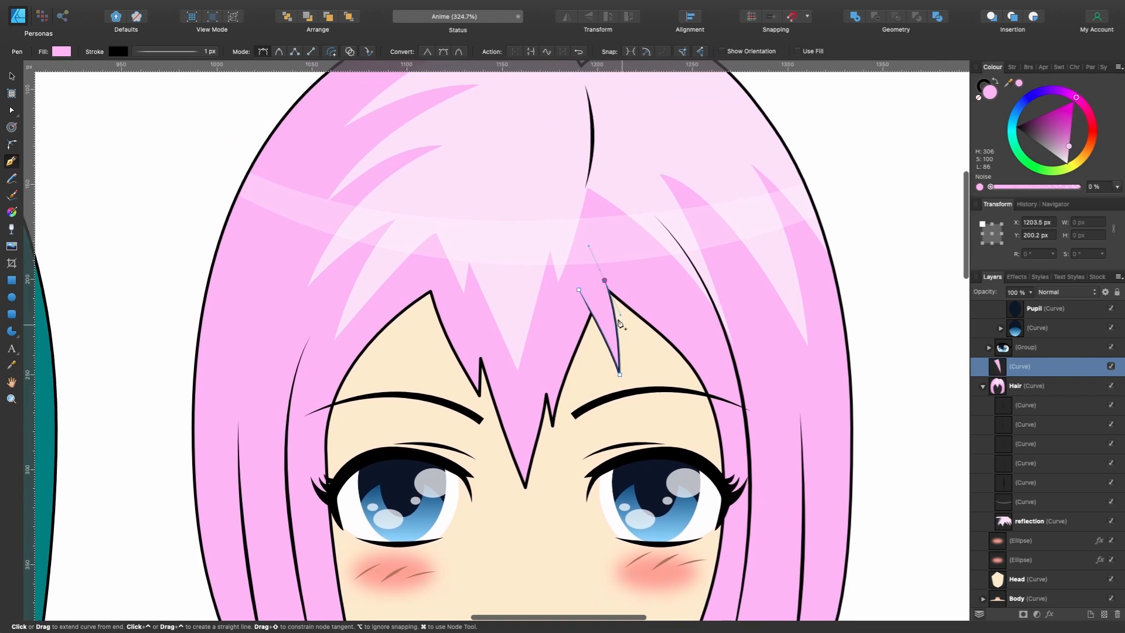
# - Adjust the new strand's stroke pressure profile so the outline tapers at its start over a shorter distance
pyautogui.scroll(5, 630, 307)
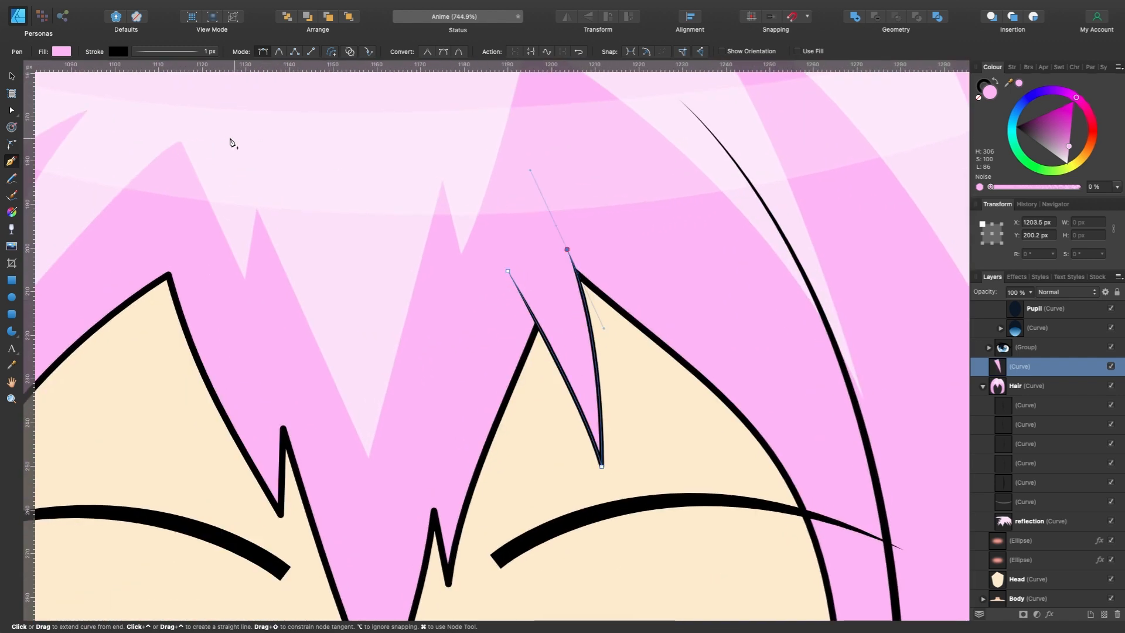
pyautogui.click(163, 54)
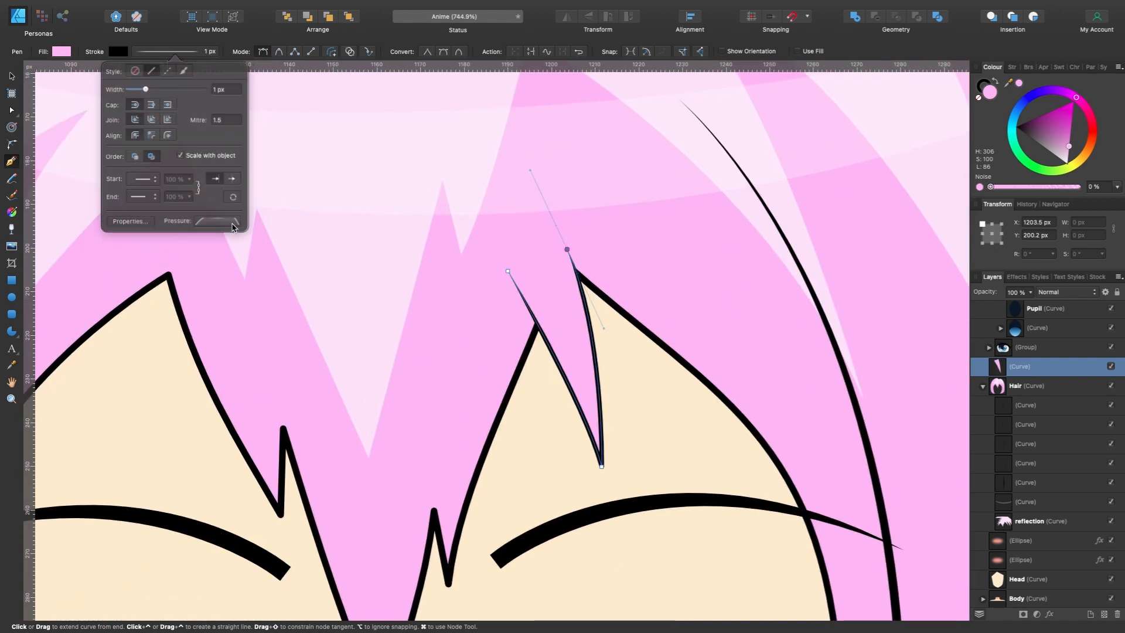
pyautogui.click(217, 218)
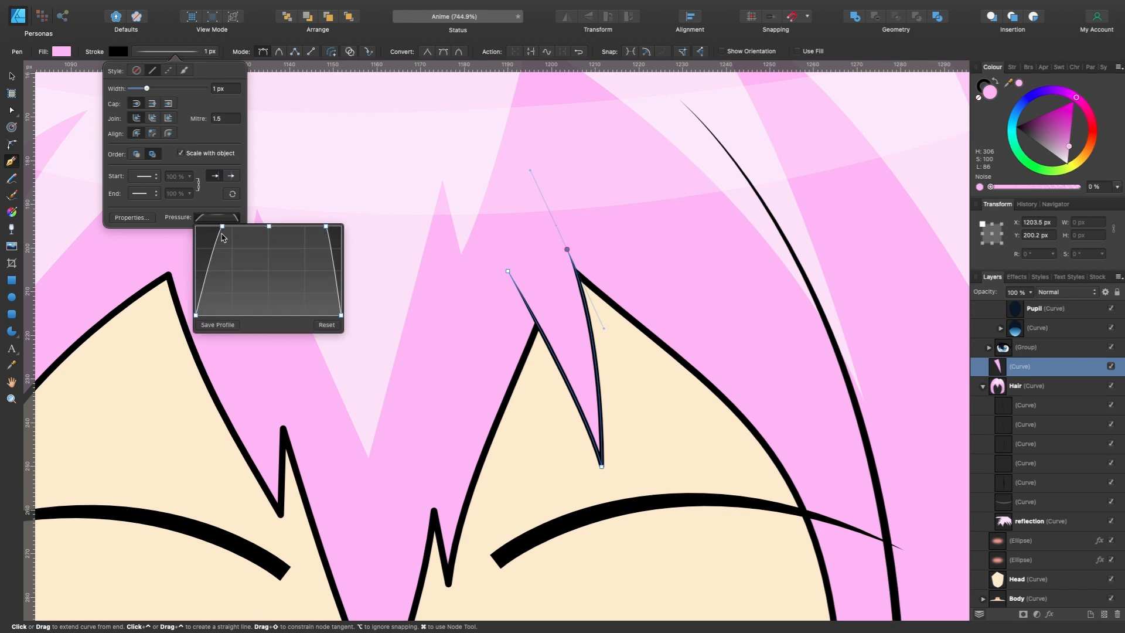
pyautogui.moveTo(223, 229); pyautogui.dragTo(224, 226)
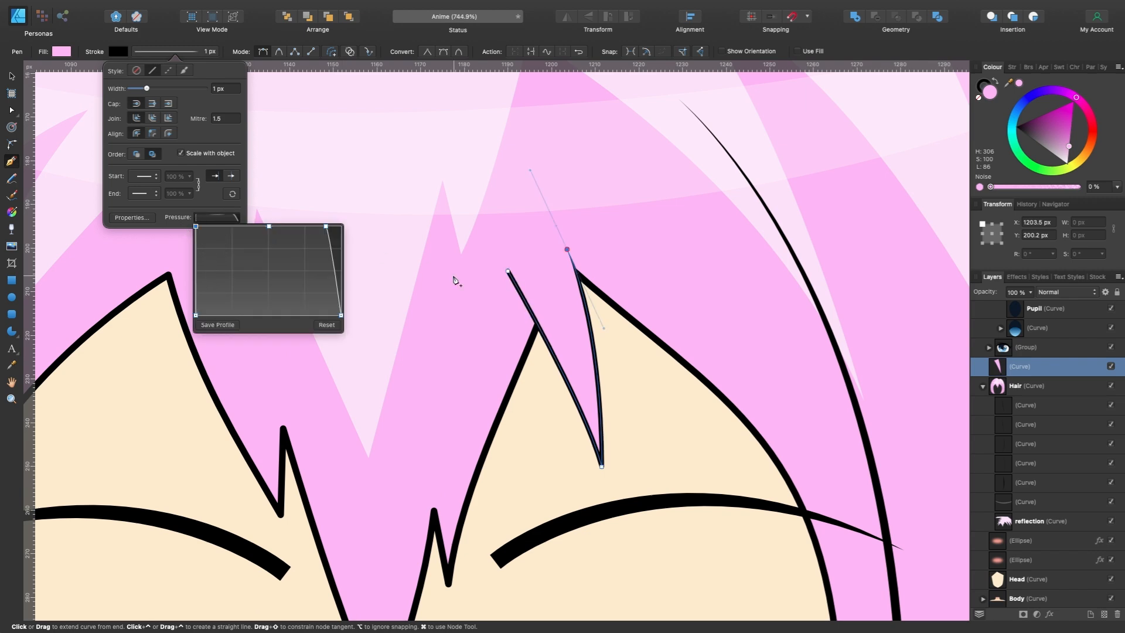
pyautogui.scroll(5, 456, 279)
pyautogui.moveTo(196, 227)
pyautogui.mouseDown()
pyautogui.moveTo(223, 227)
pyautogui.moveTo(212, 226)
pyautogui.mouseUp()
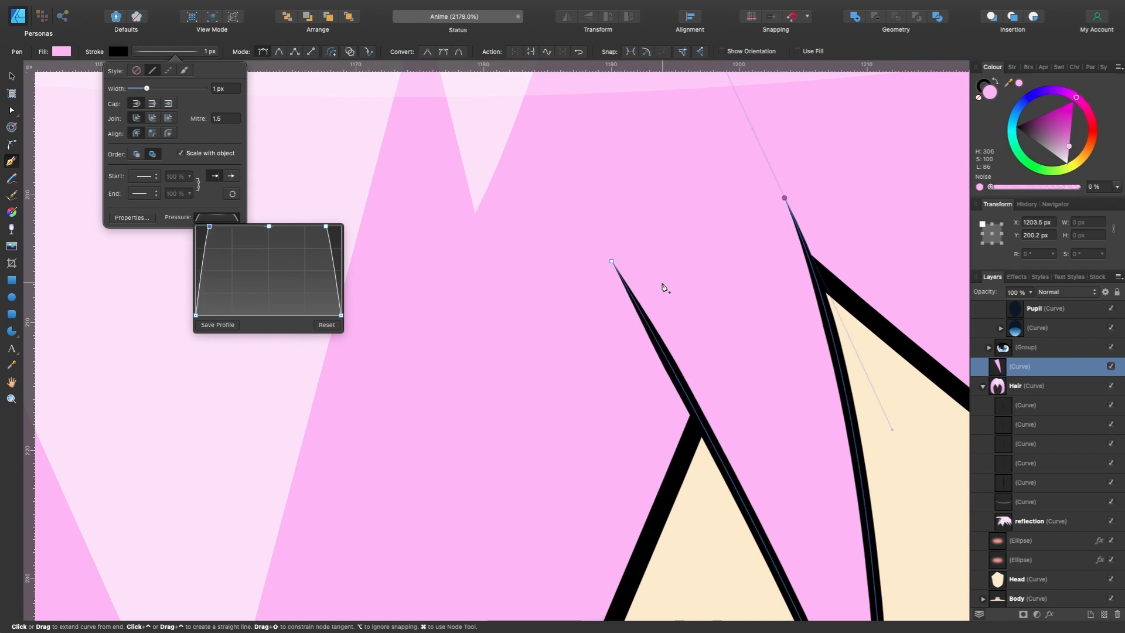
pyautogui.scroll(-4, 689, 364)
pyautogui.scroll(-3, 729, 146)
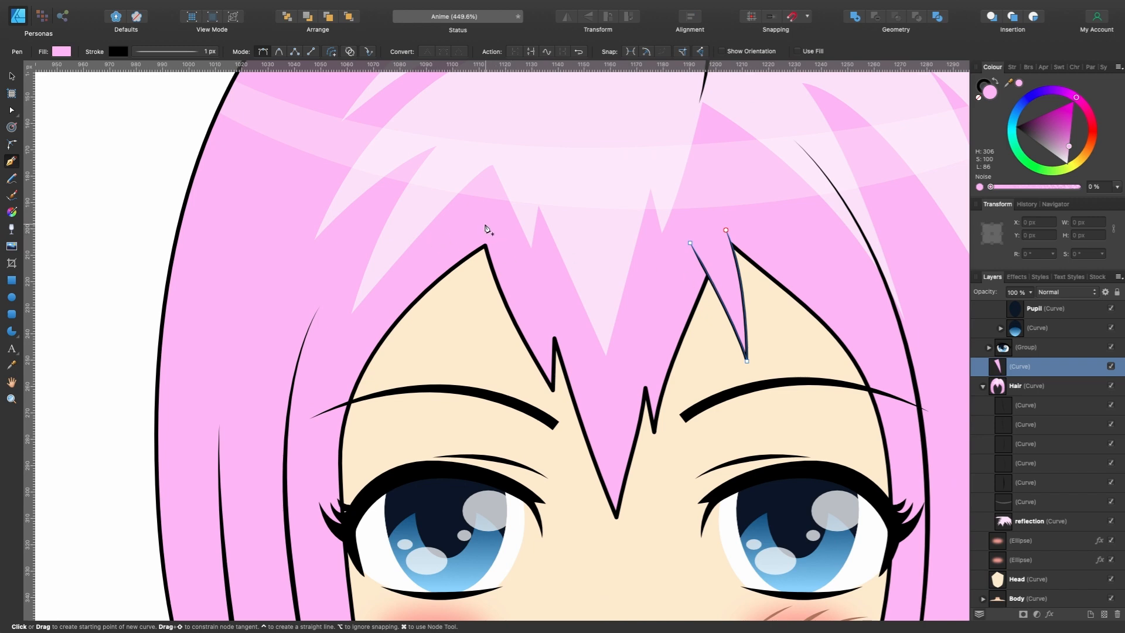
# - Draw a long thin pink strand with the Pen tool across the fringe gap above the left-hand eye
pyautogui.click(486, 227)
pyautogui.click(401, 354)
pyautogui.moveTo(500, 240); pyautogui.dragTo(553, 214)
pyautogui.scroll(2, 477, 346)
pyautogui.moveTo(476, 346); pyautogui.dragTo(452, 409)
pyautogui.moveTo(592, 209); pyautogui.dragTo(598, 213)
pyautogui.hscroll(-1, 593, 288)
pyautogui.scroll(-3, 593, 288)
pyautogui.scroll(2, 593, 288)
# - Draw a third small pointed pink strand at the outer edge of the forehead, over the right-hand eyebrow
pyautogui.click(588, 297)
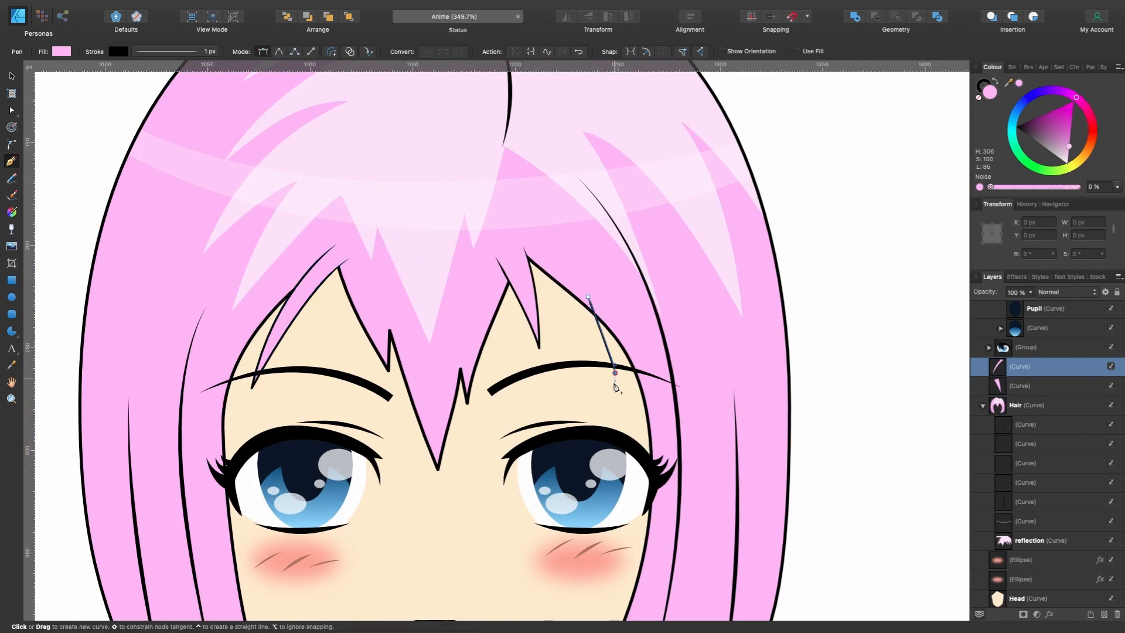
pyautogui.click(614, 373)
pyautogui.moveTo(611, 310); pyautogui.dragTo(606, 290)
pyautogui.scroll(-5, 703, 317)
pyautogui.scroll(4, 716, 318)
pyautogui.scroll(-3, 649, 322)
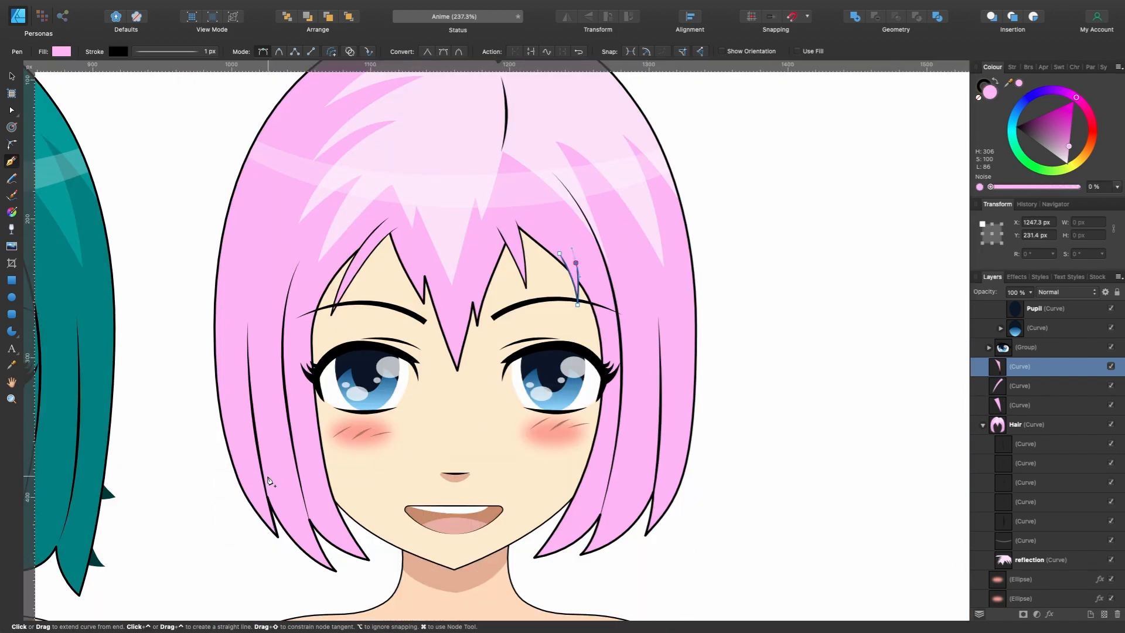
pyautogui.scroll(-1, 297, 388)
pyautogui.hscroll(-2, 297, 388)
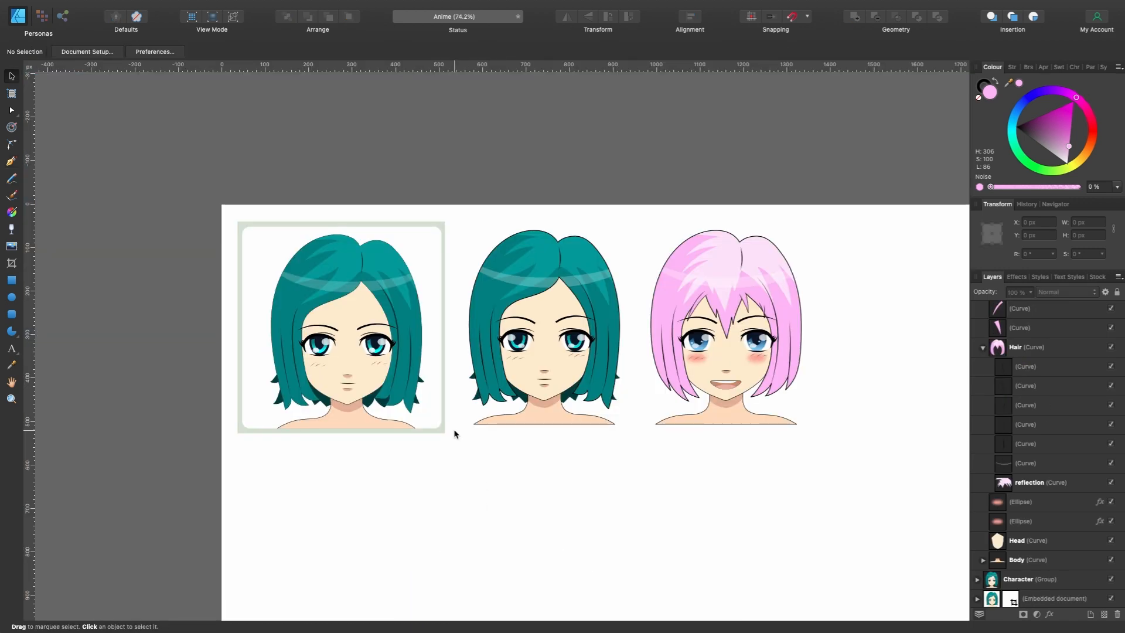
# - Compare the embedded reference picture, the Character group and the NEW group side by side
pyautogui.scroll(2, 454, 432)
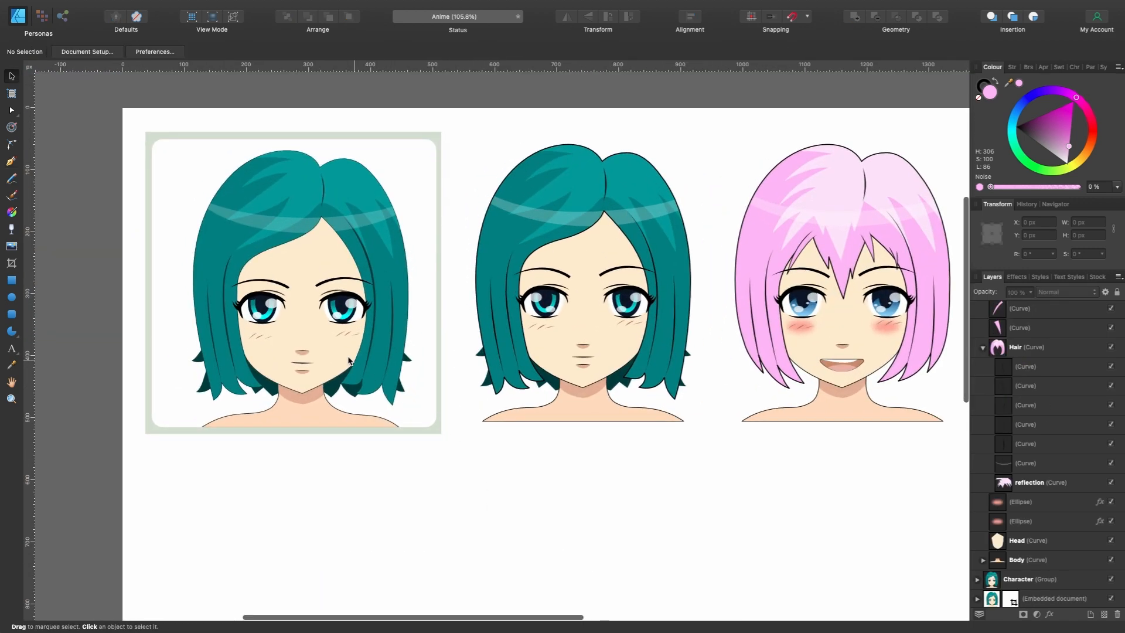
pyautogui.click(338, 353)
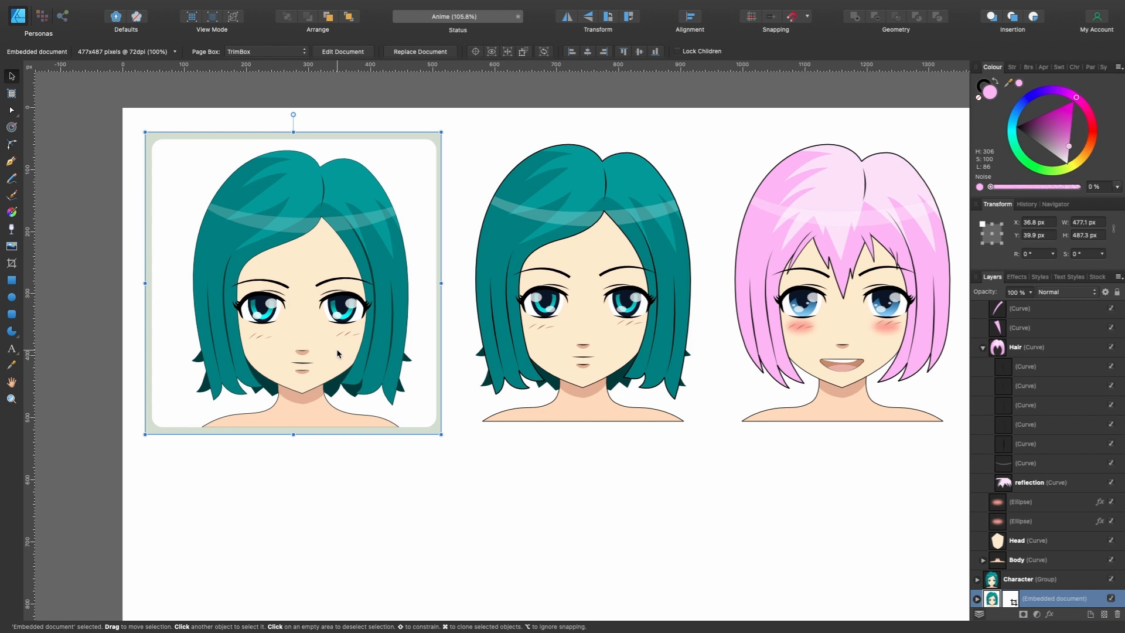
pyautogui.click(558, 346)
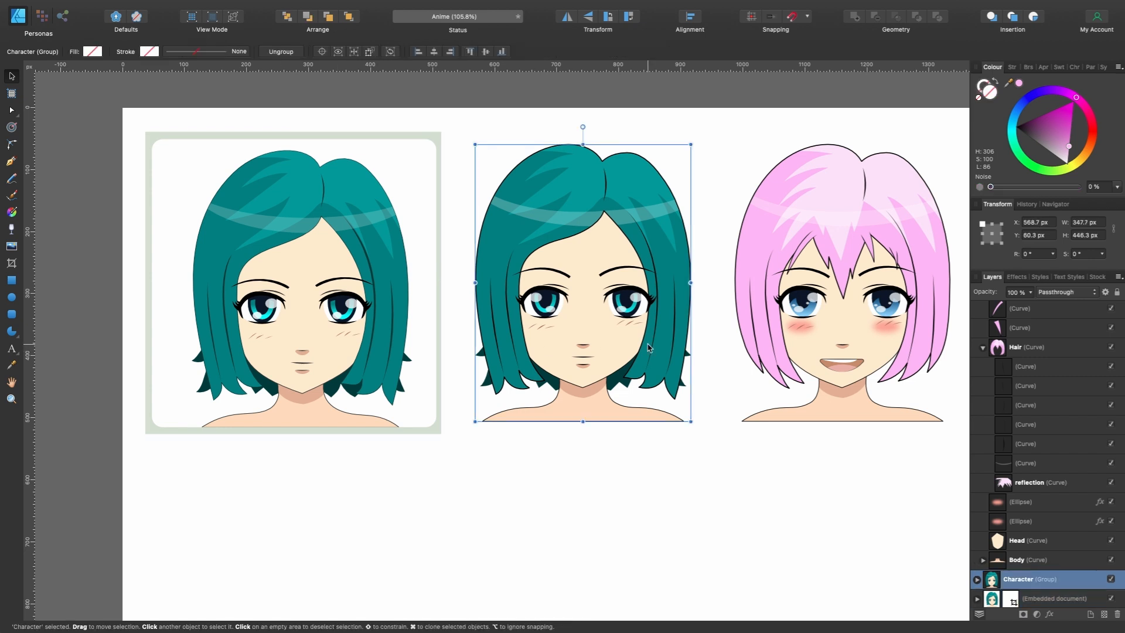
pyautogui.hscroll(5, 648, 348)
pyautogui.click(672, 339)
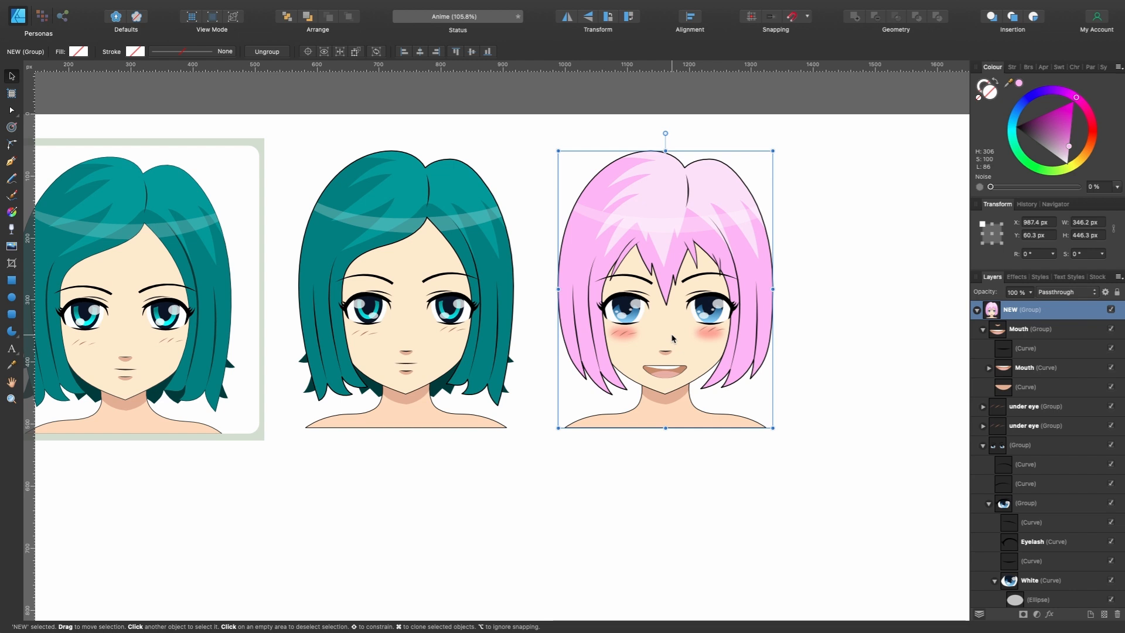
pyautogui.hscroll(-5, 672, 338)
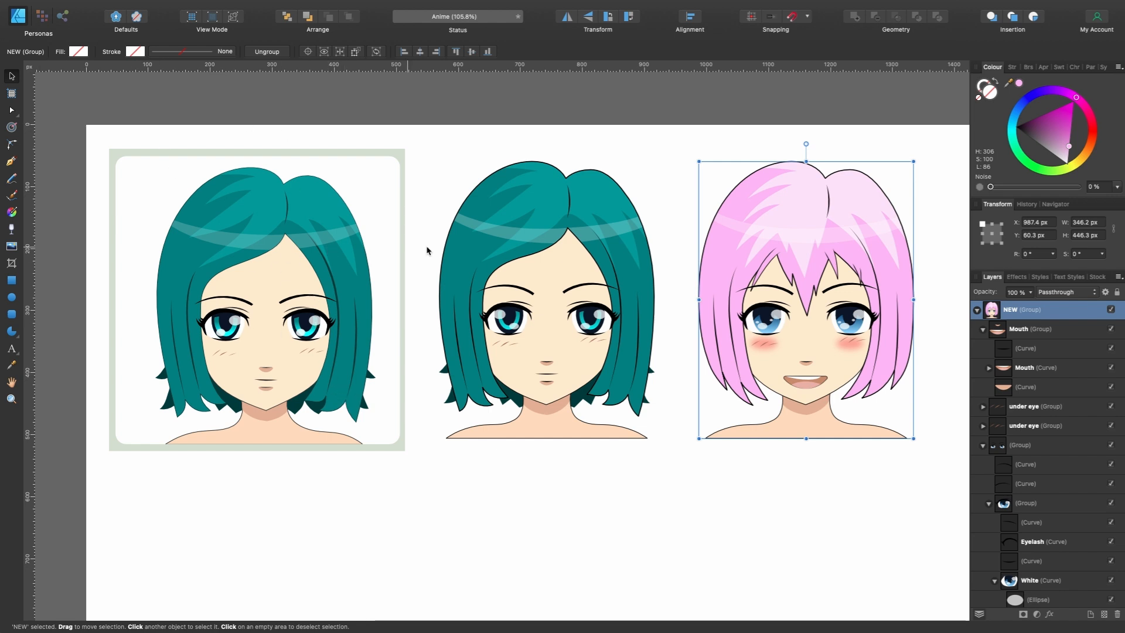
pyautogui.scroll(-3, 507, 237)
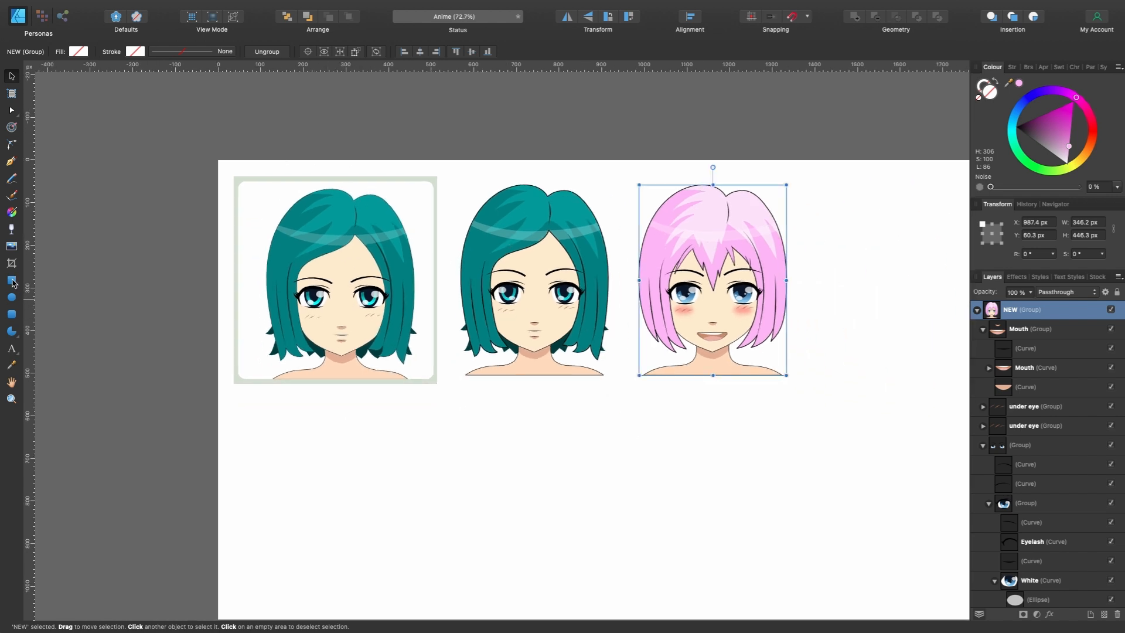
# - Draw a rectangle about 437 x 483 px over the middle character, fill it with the reference frame's grey-green and remove its stroke
pyautogui.click(12, 282)
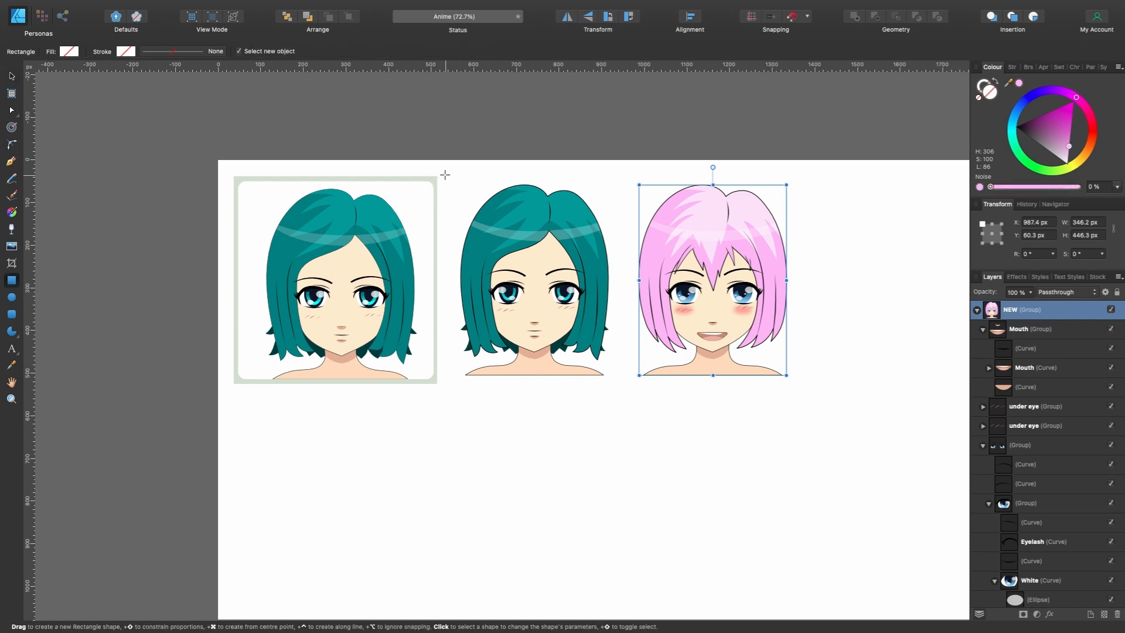
pyautogui.moveTo(447, 177)
pyautogui.mouseDown()
pyautogui.moveTo(608, 316)
pyautogui.moveTo(627, 377)
pyautogui.moveTo(582, 311)
pyautogui.moveTo(634, 383)
pyautogui.mouseUp()
pyautogui.press('v')
pyautogui.moveTo(1008, 82); pyautogui.dragTo(434, 179)
pyautogui.click(1019, 83)
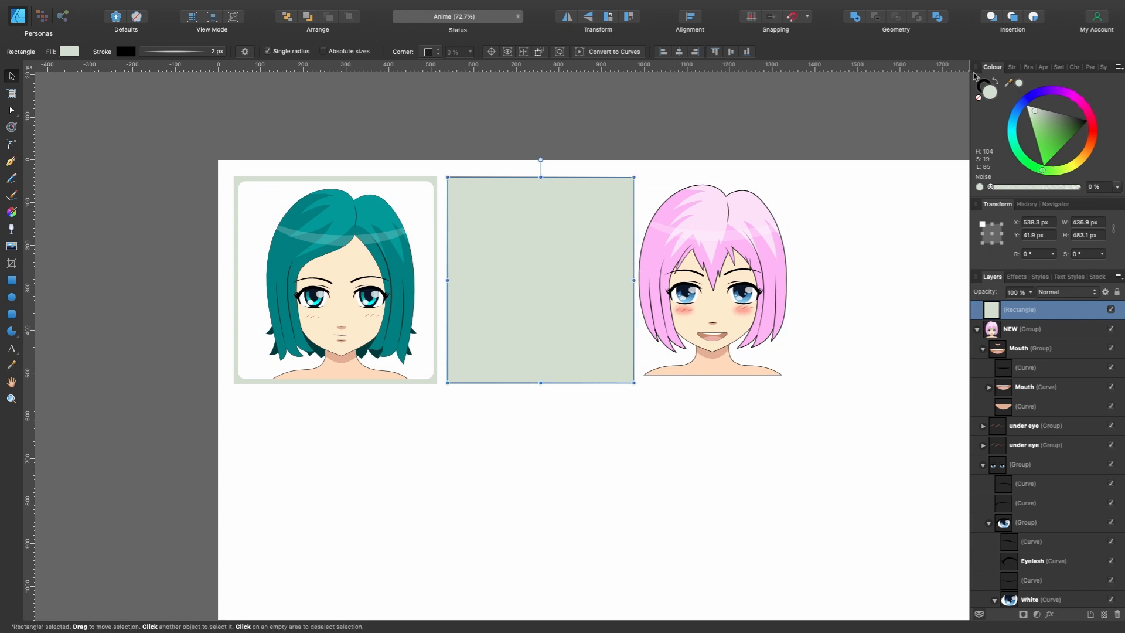
pyautogui.click(982, 85)
pyautogui.click(979, 99)
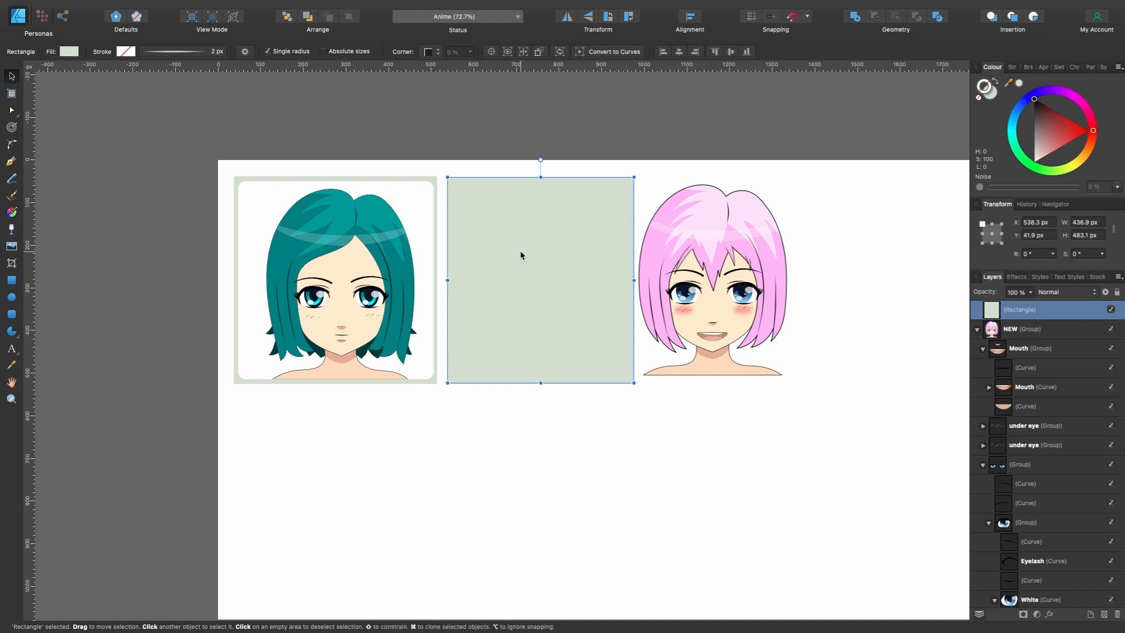
# - Duplicate the rectangle, shrink the copy about its centre to about 413 x 457 px and fill it with white
pyautogui.press('super+j')
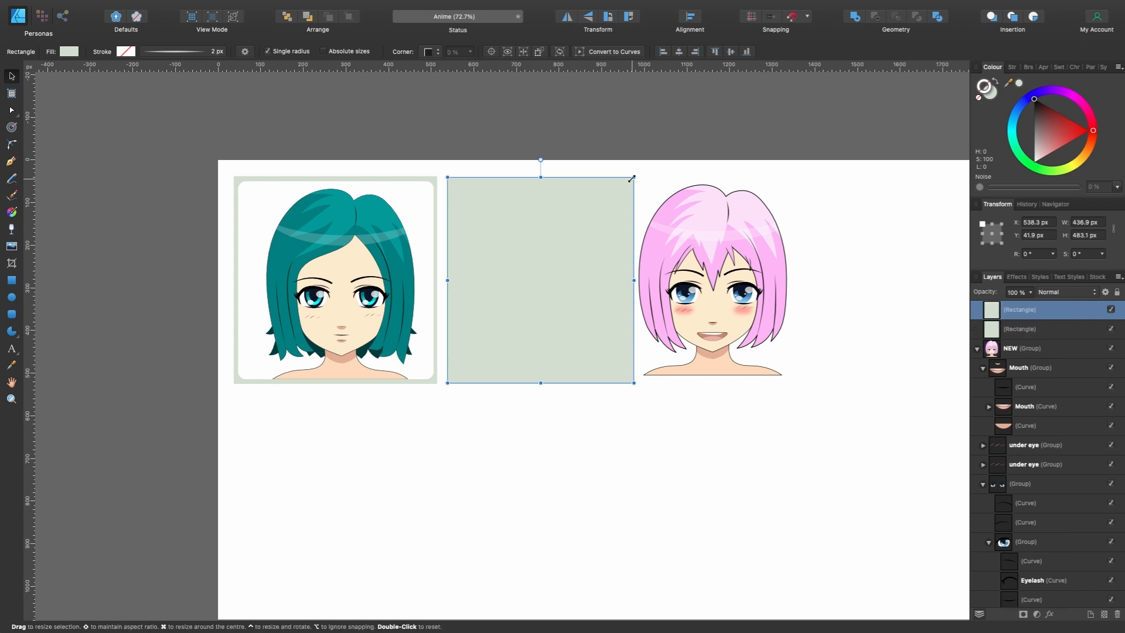
pyautogui.moveTo(632, 178); pyautogui.dragTo(629, 183)
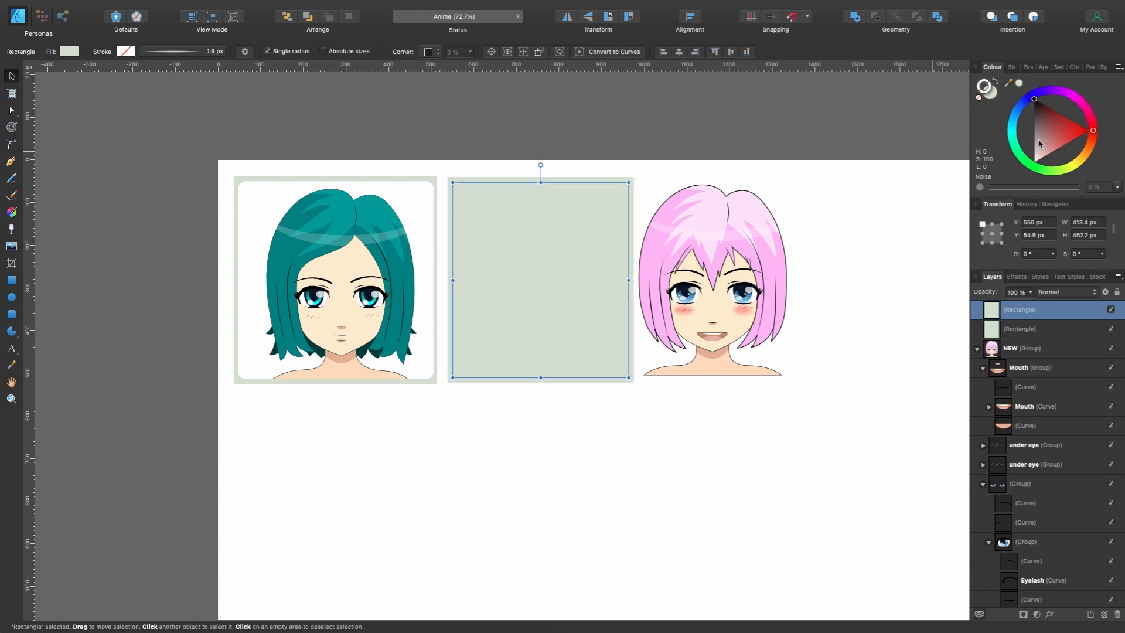
pyautogui.moveTo(1049, 120); pyautogui.dragTo(1026, 106)
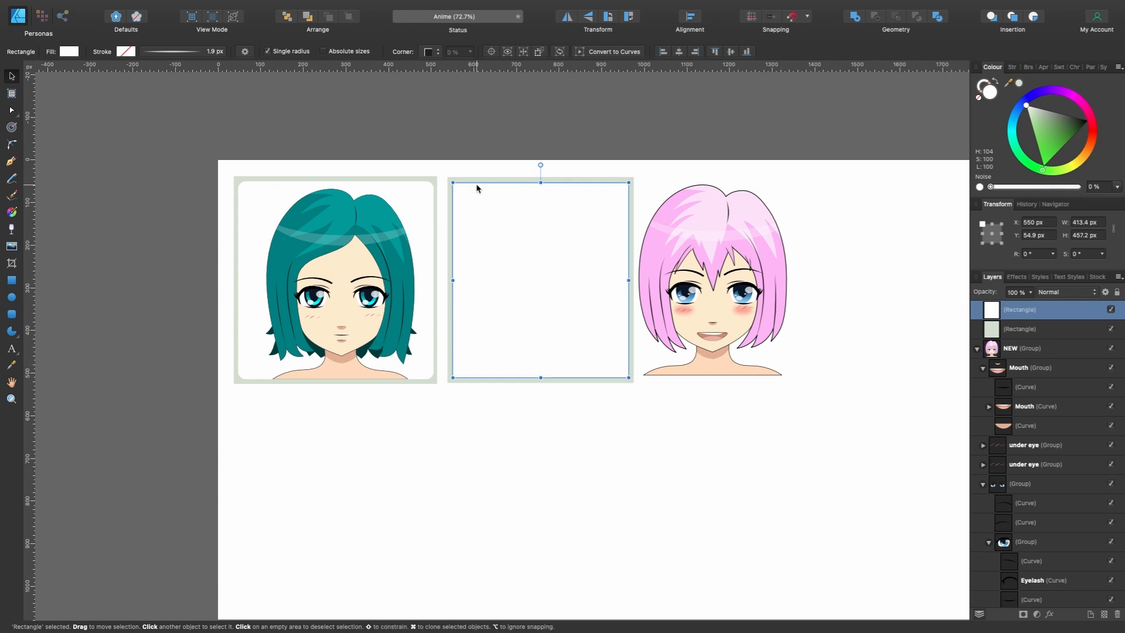
# - Round all four corners of the white rectangle with the Corner tool to a radius of about 16.8 px
pyautogui.scroll(3, 477, 186)
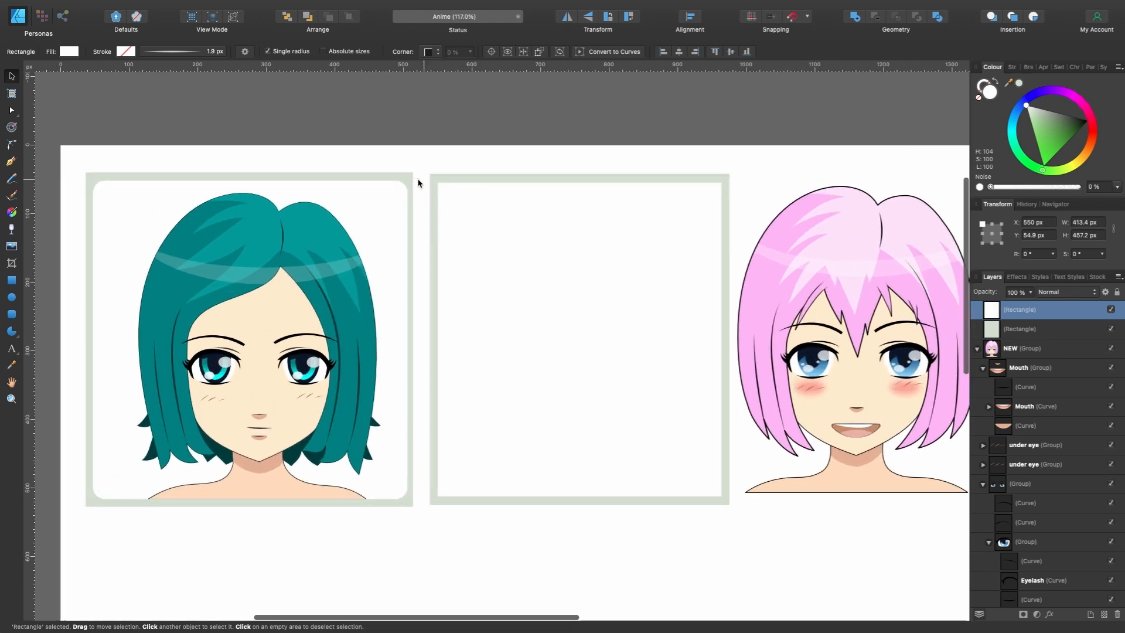
pyautogui.click(11, 144)
pyautogui.moveTo(424, 164); pyautogui.dragTo(765, 531)
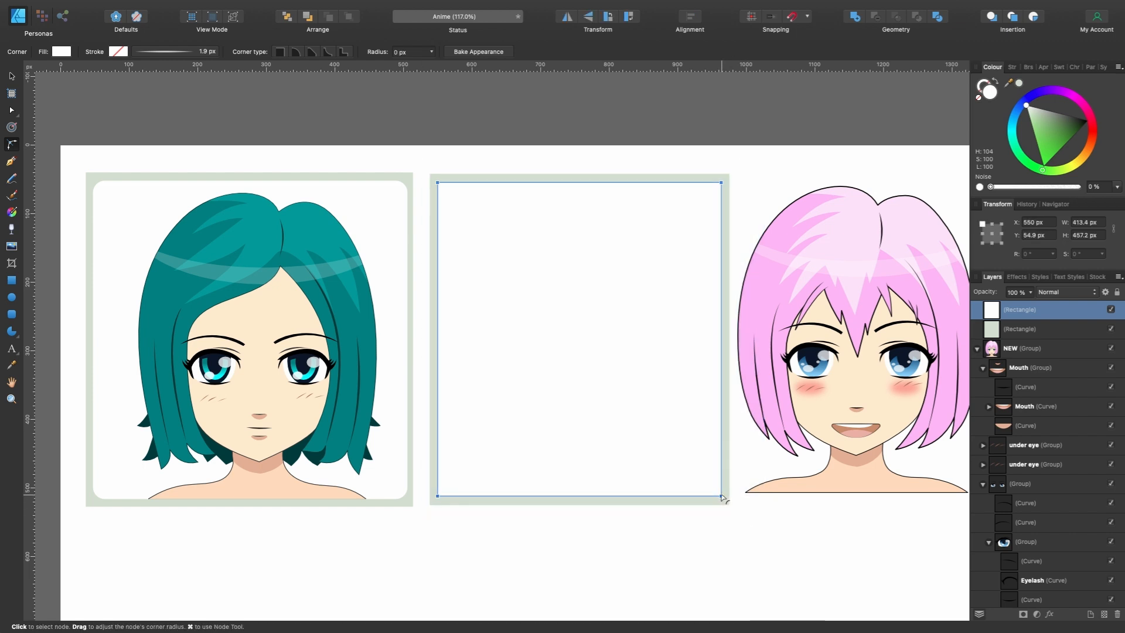
pyautogui.moveTo(722, 497); pyautogui.dragTo(713, 484)
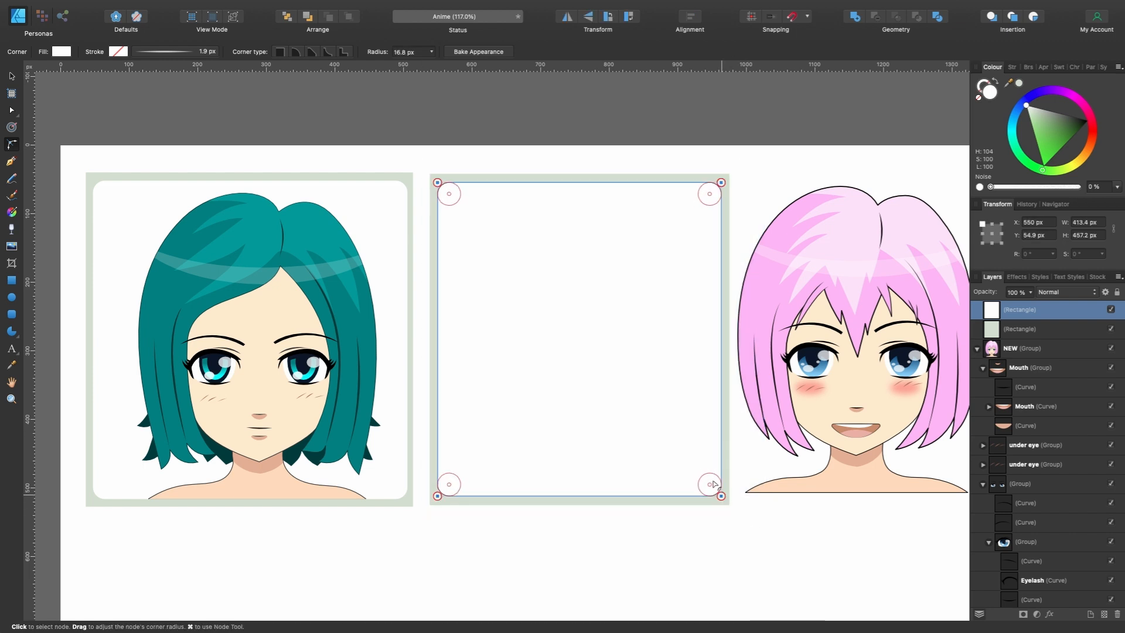
# - Bake the white rectangle's rounded corners into its shape and move both frame shapes below the Character group in the layer order
pyautogui.click(483, 52)
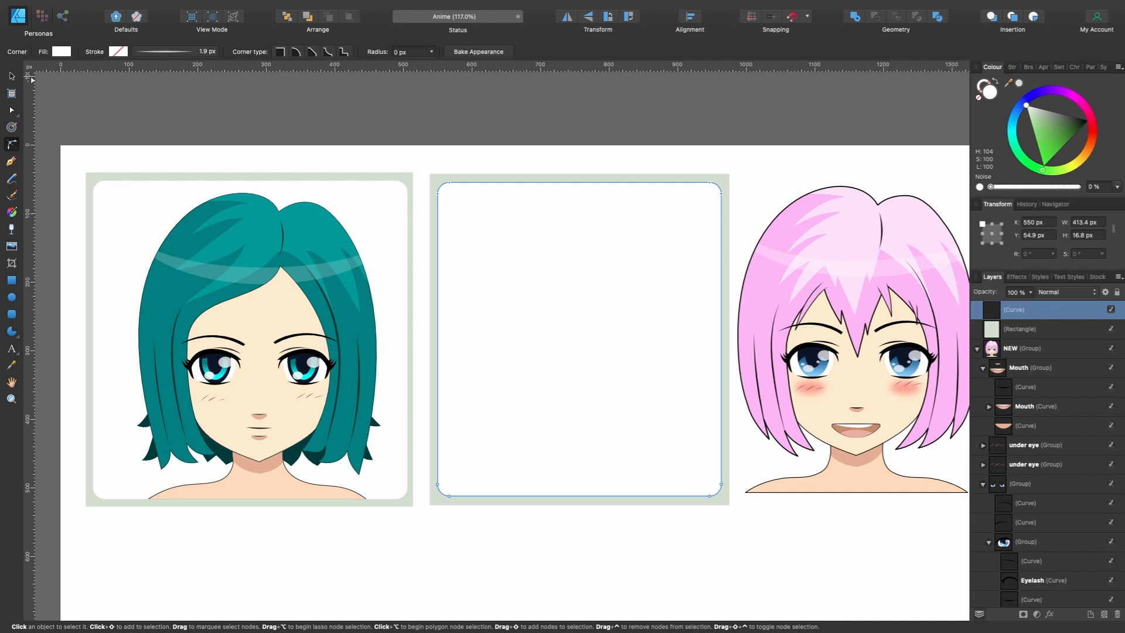
pyautogui.click(11, 76)
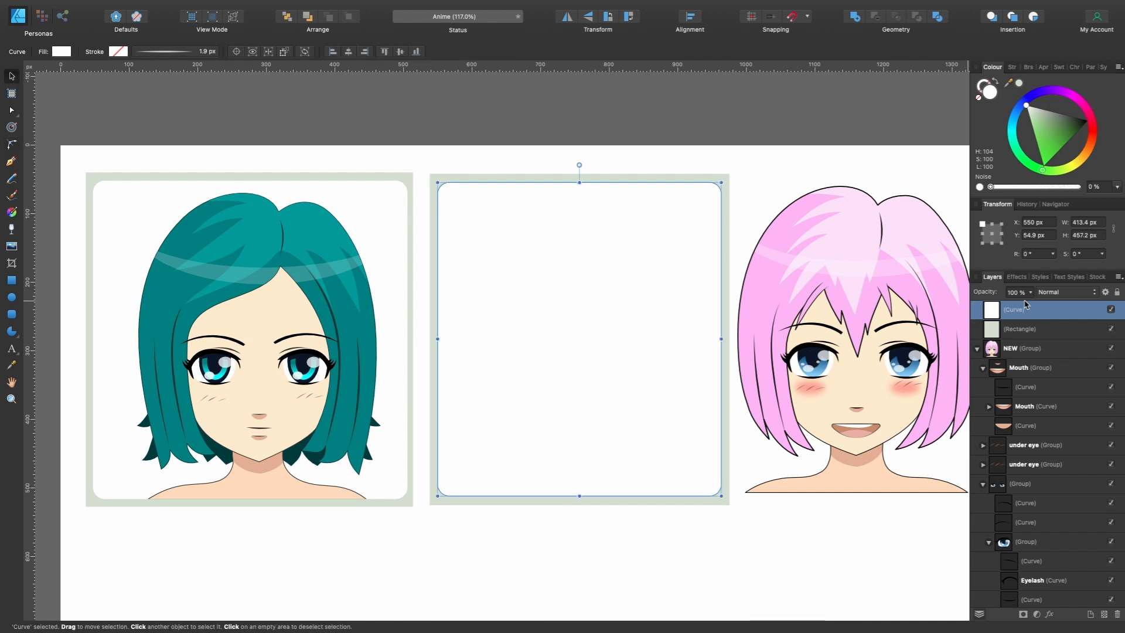
pyautogui.keyDown('shift'); pyautogui.click(1024, 330); pyautogui.keyUp('shift')
pyautogui.click(978, 349)
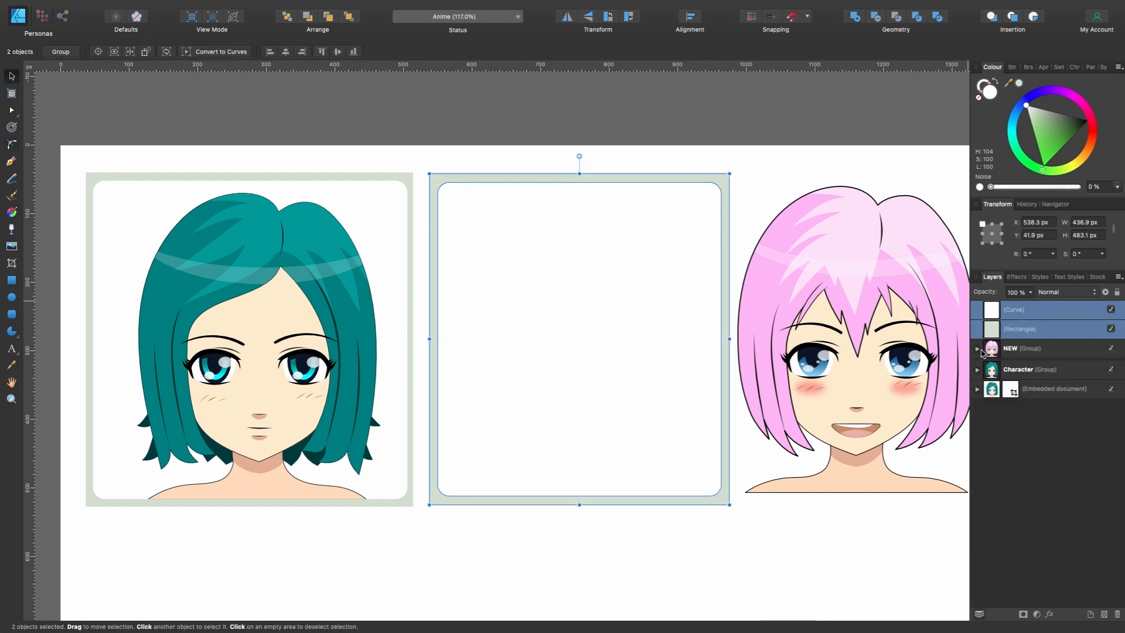
pyautogui.moveTo(992, 378); pyautogui.dragTo(992, 380)
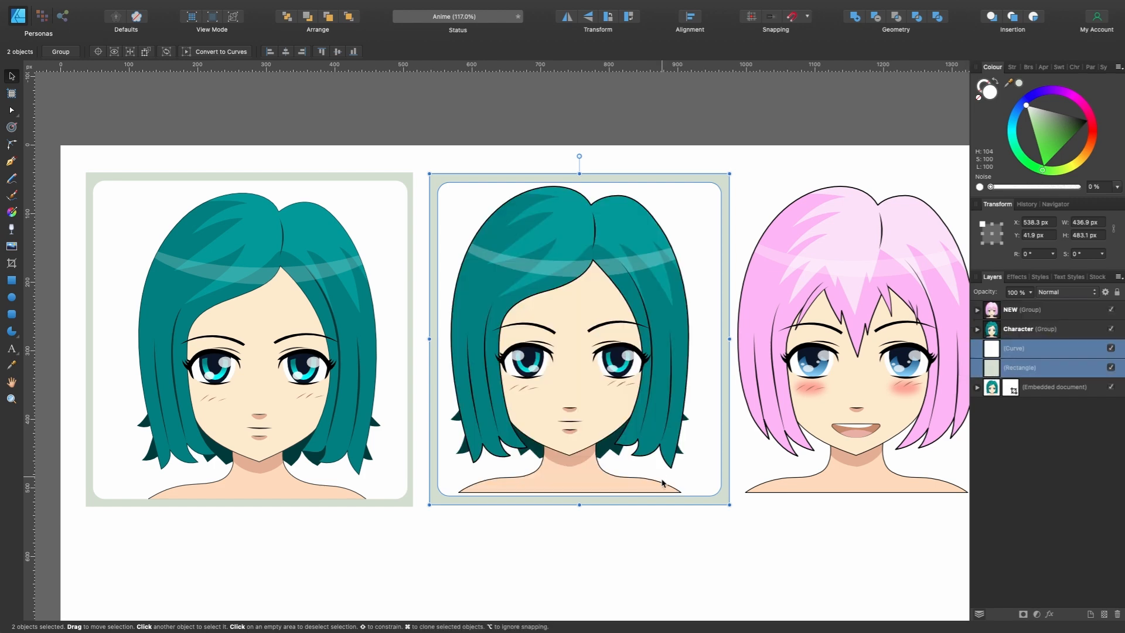
# - Clip the Character group inside the white rounded shape by nesting it in that layer
pyautogui.scroll(5, 637, 512)
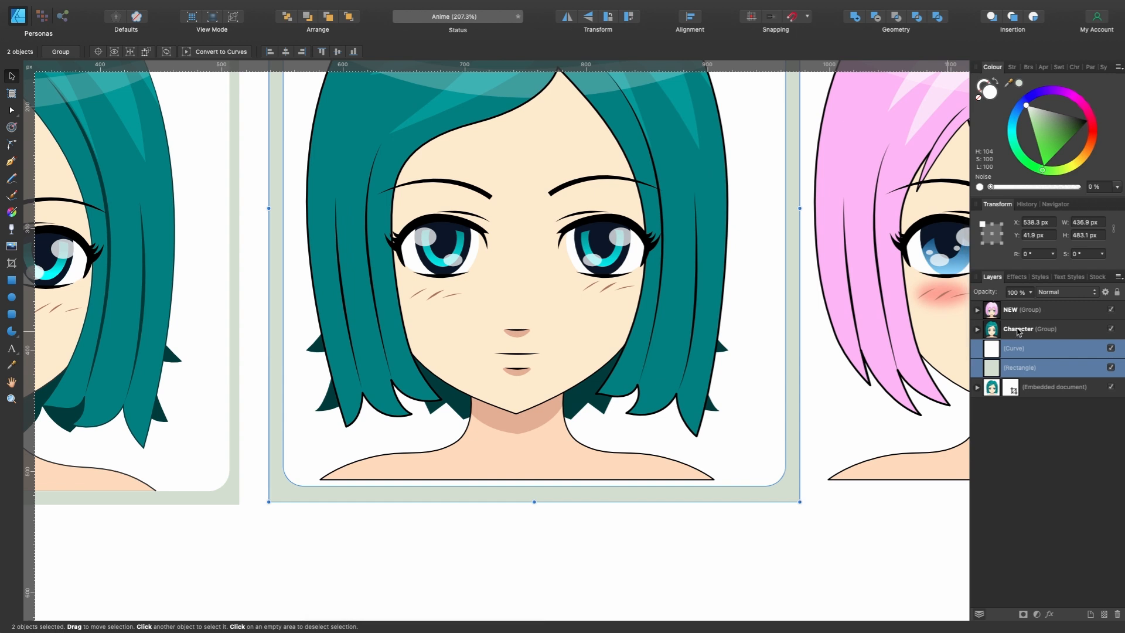
pyautogui.click(972, 348)
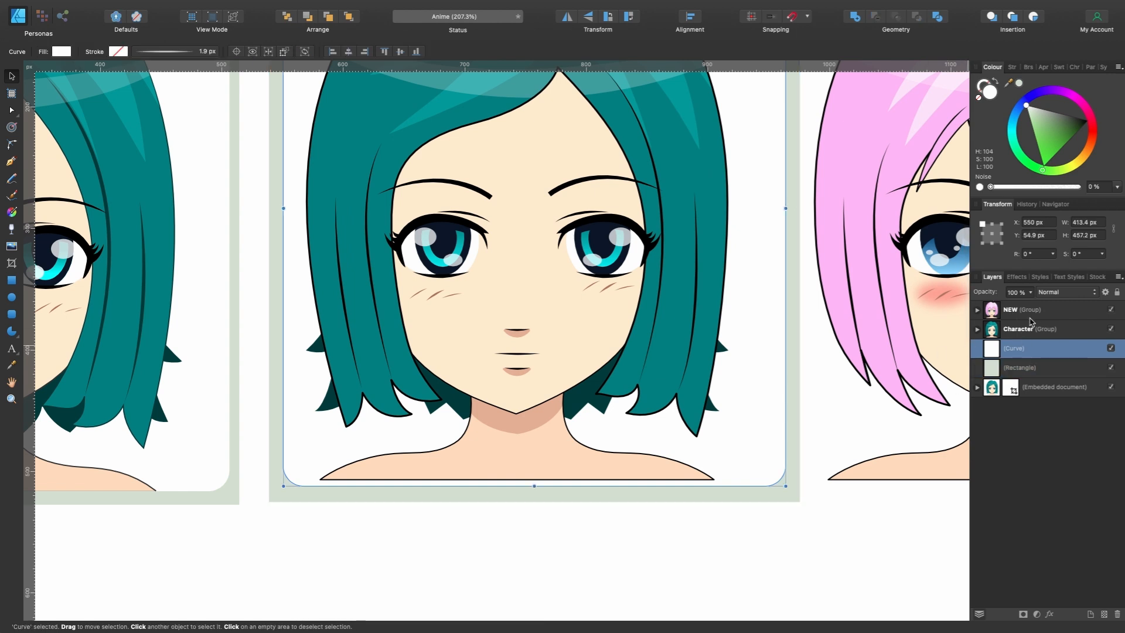
pyautogui.moveTo(1020, 336); pyautogui.dragTo(1048, 351)
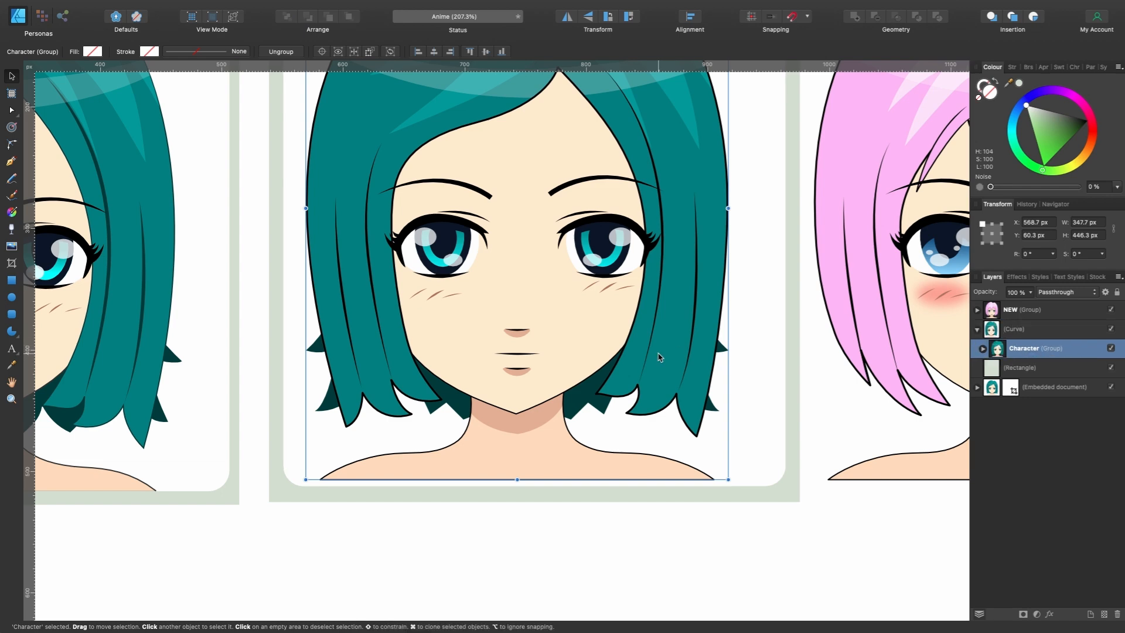
# - Reposition the clipped Character group in its frame to about X 579 px, Y 69 px, with the shoulders meeting the white area's lower edge
pyautogui.scroll(-2, 666, 328)
pyautogui.scroll(3, 666, 329)
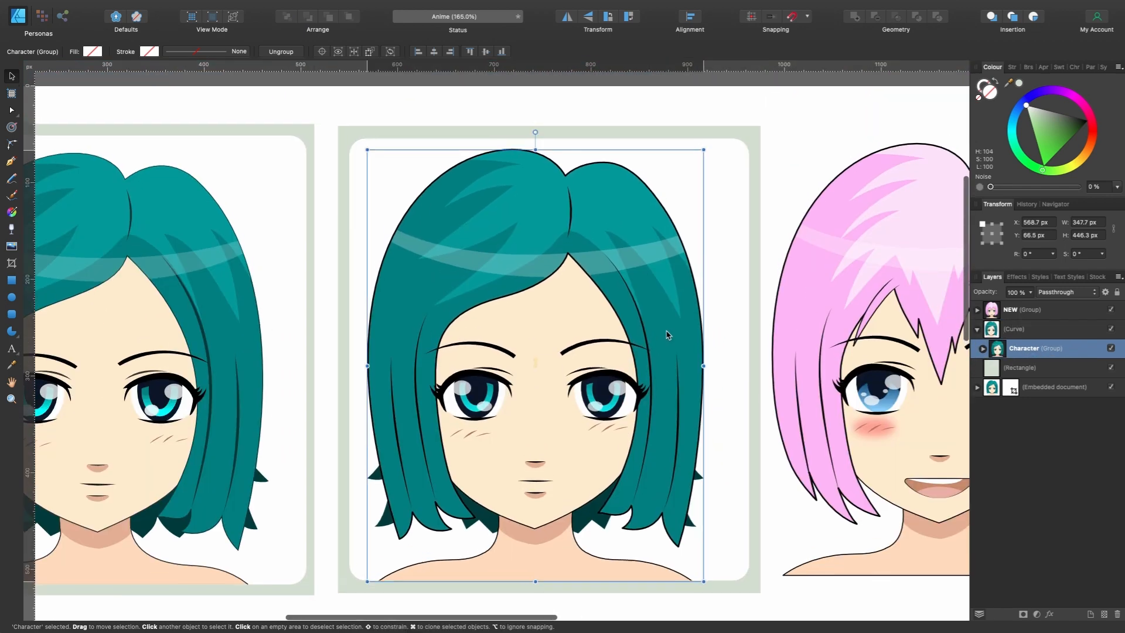
pyautogui.moveTo(667, 329); pyautogui.dragTo(676, 336)
pyautogui.scroll(-3, 550, 347)
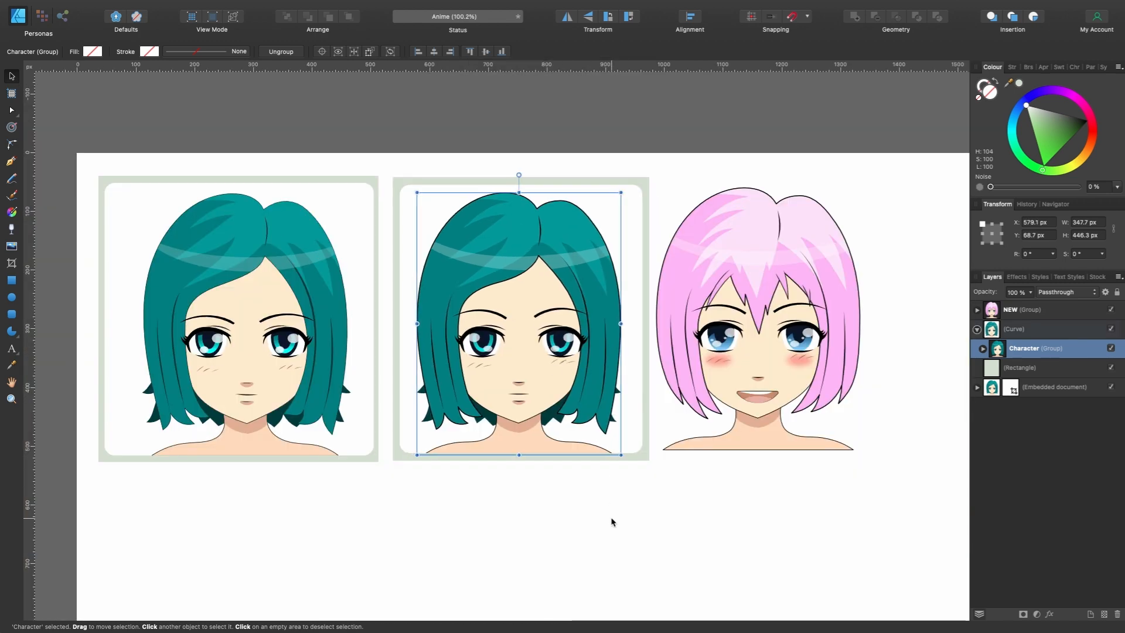